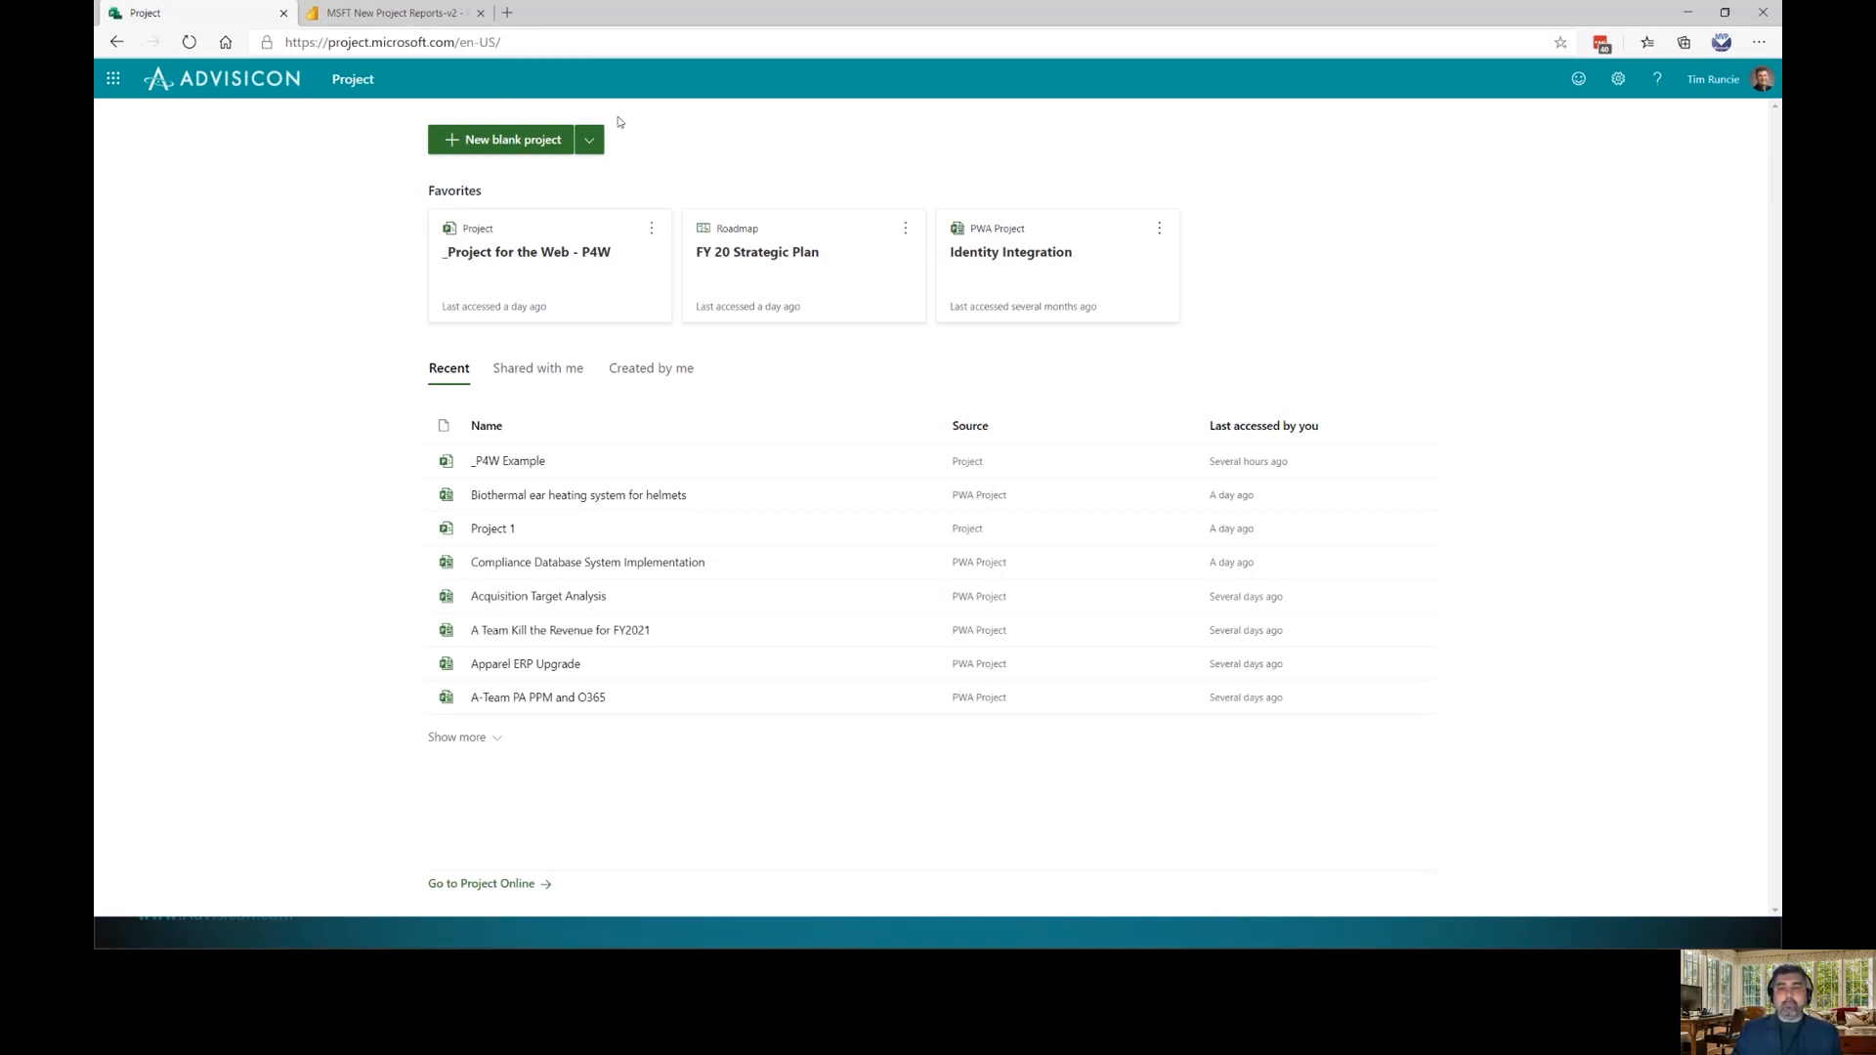
Open the '_Project for the Web - P4W' project from its favourite card
left_click(590, 141)
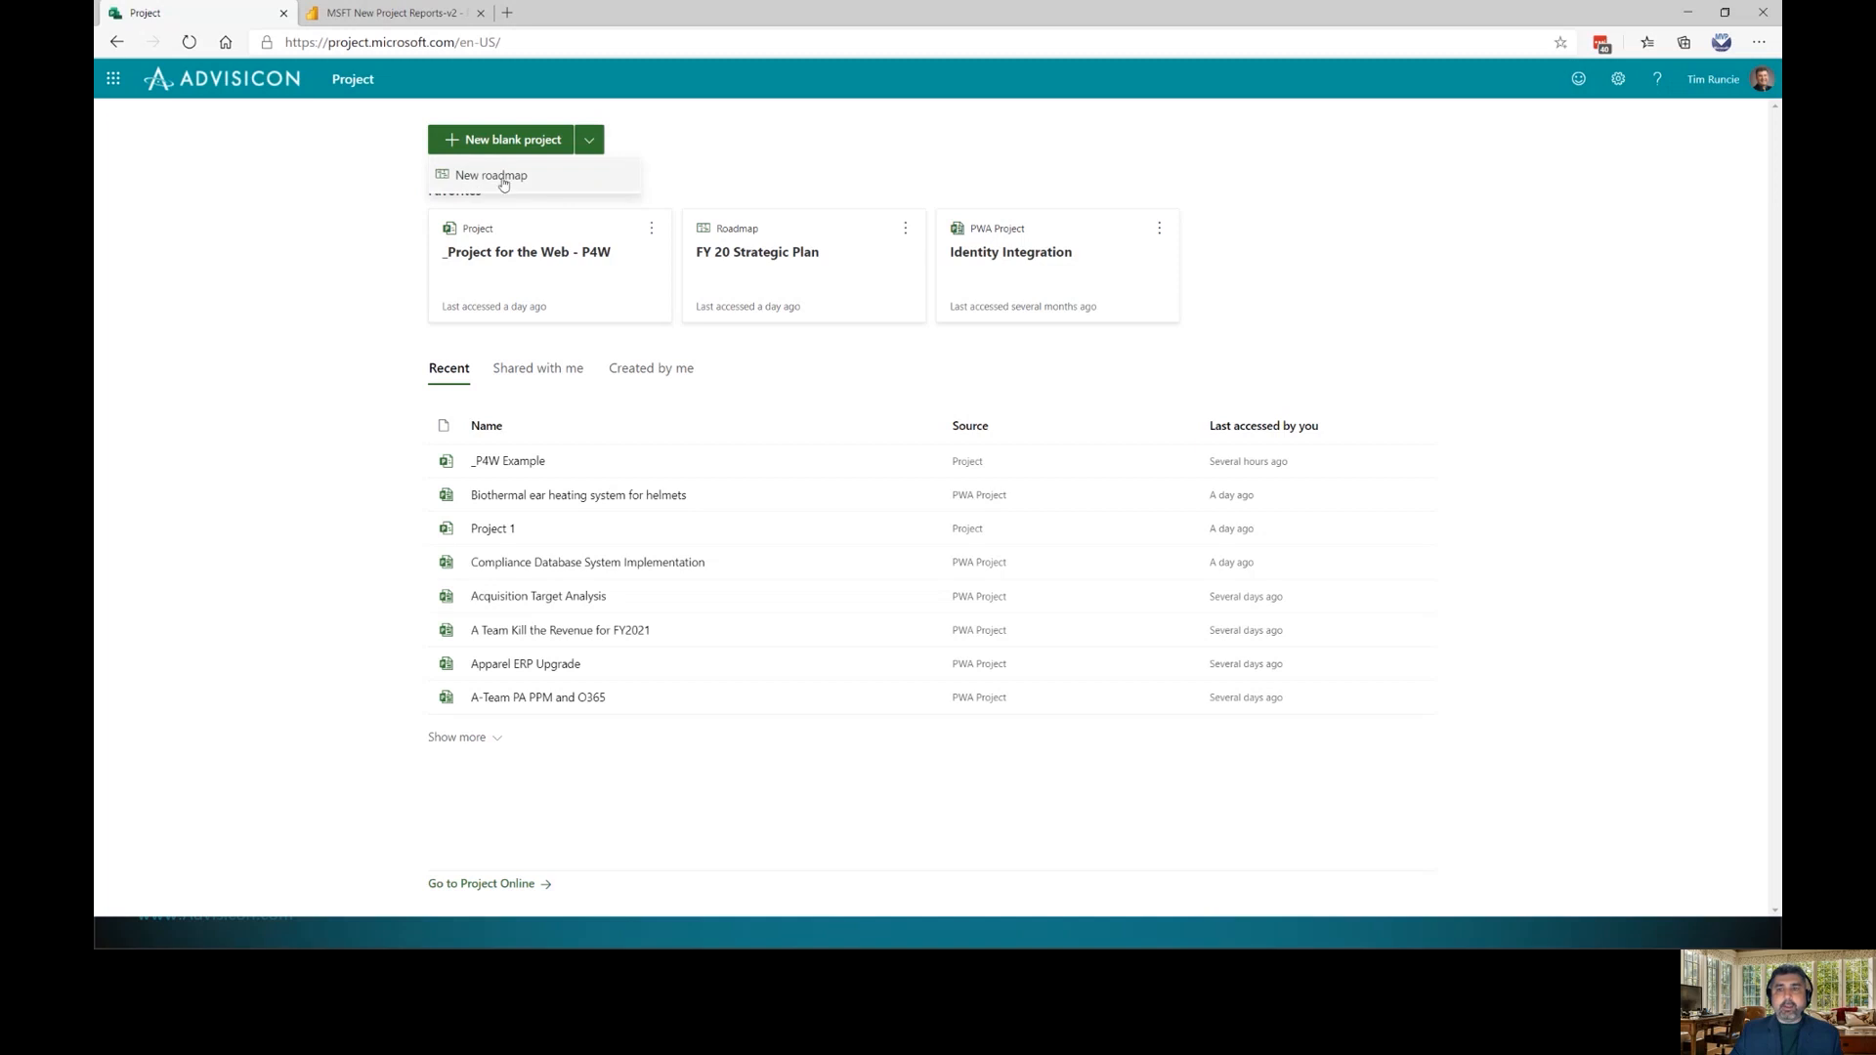
left_click(358, 255)
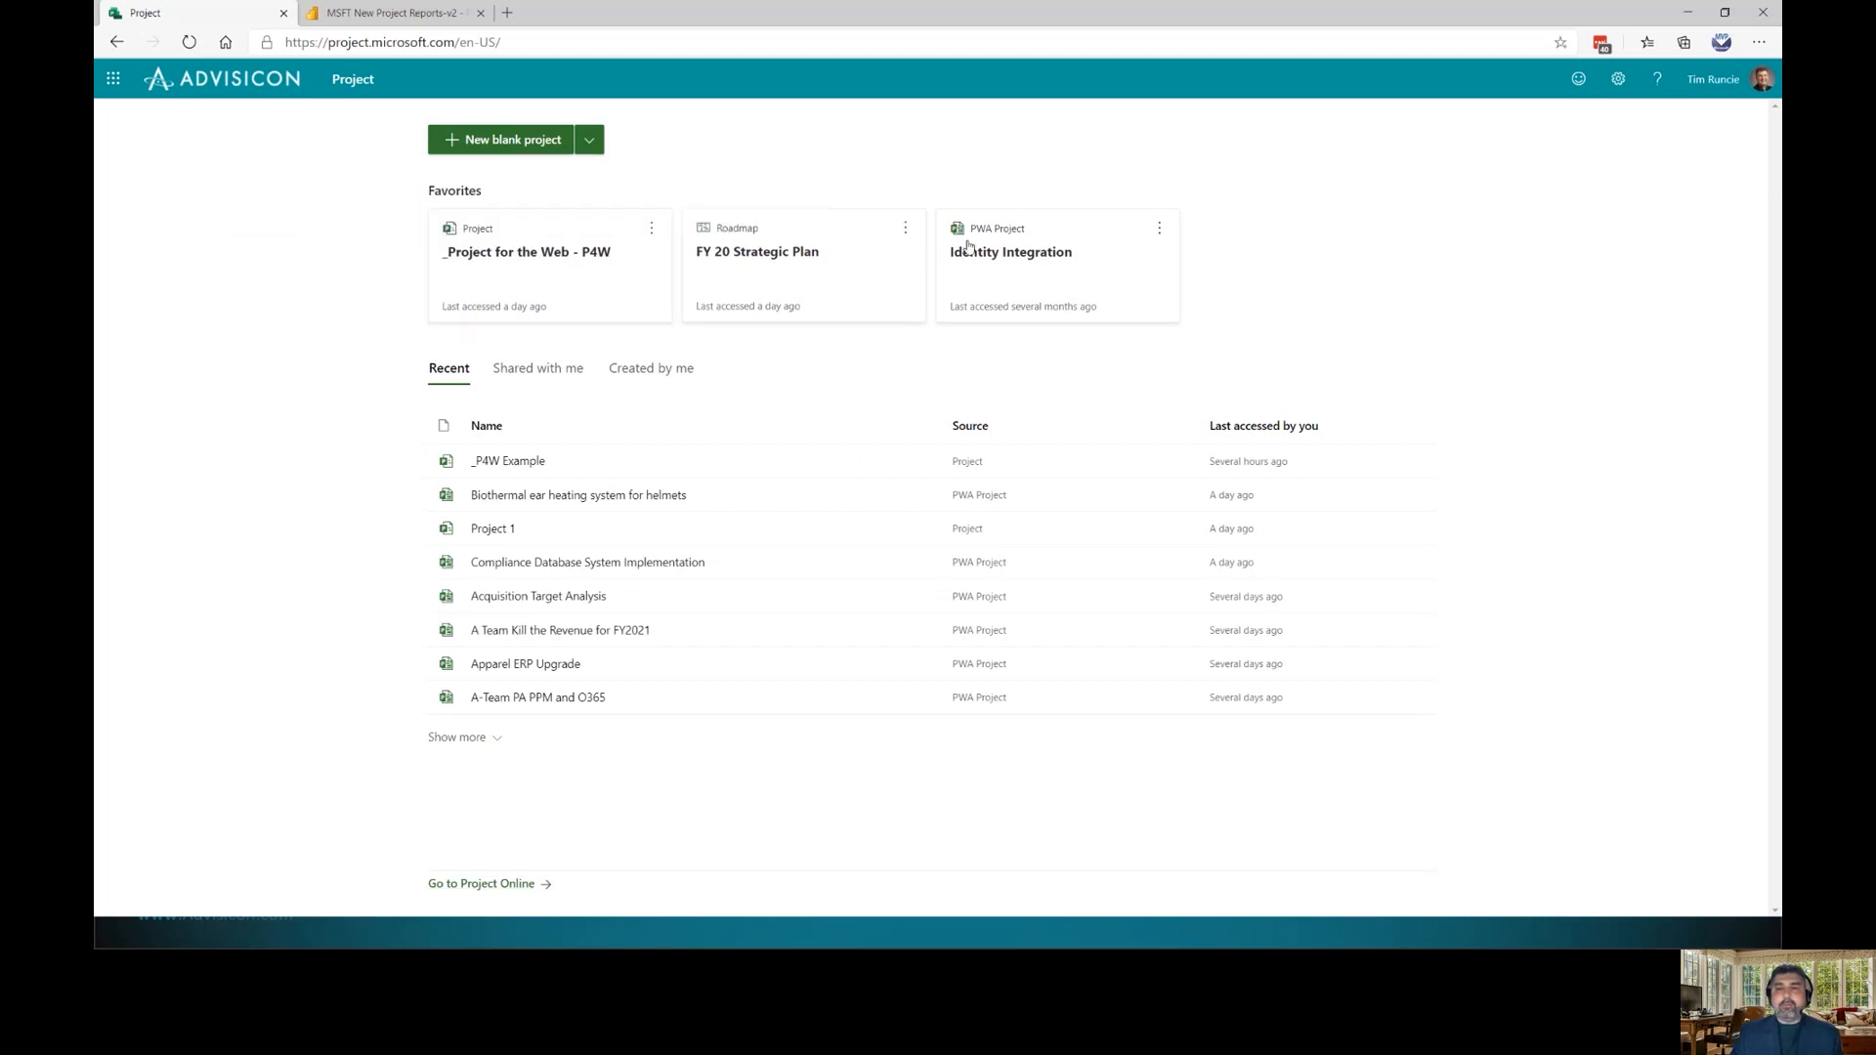
left_click(527, 254)
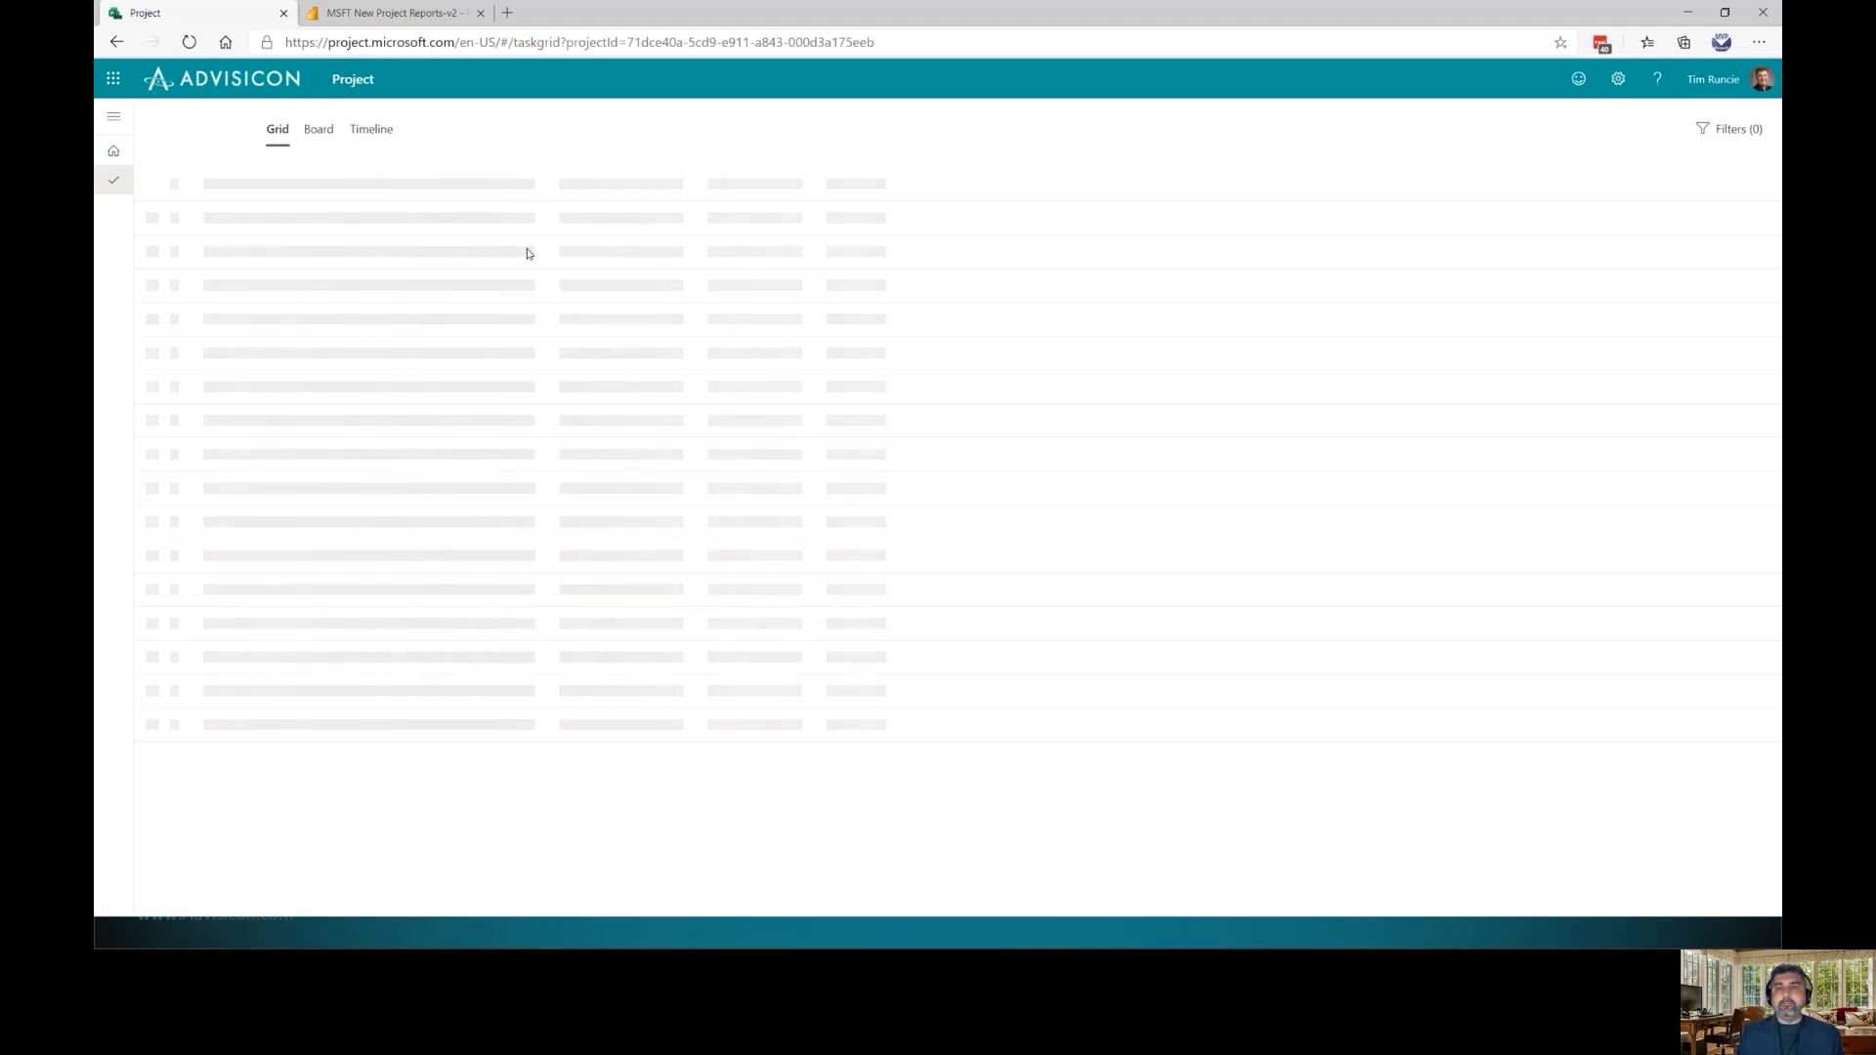
View the P4W plan as a board, then as a Timeline of phased task bars
left_click(323, 138)
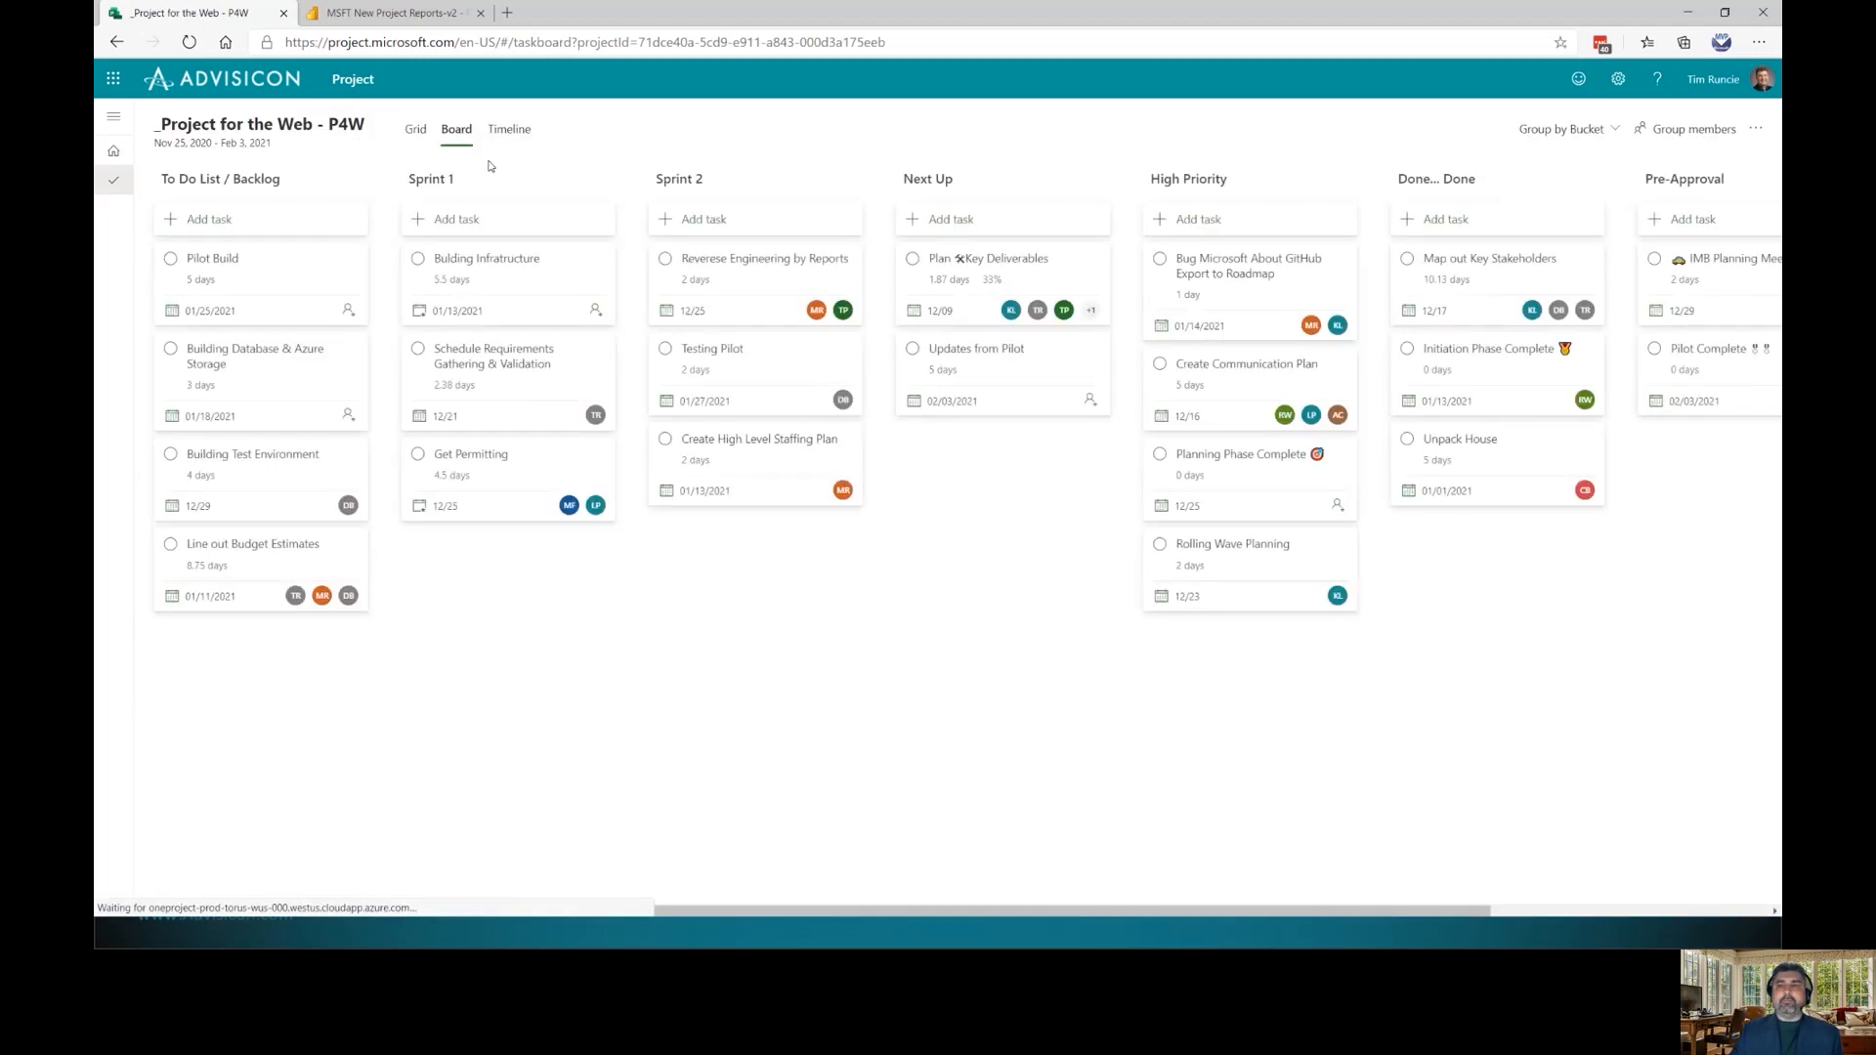
left_click(509, 131)
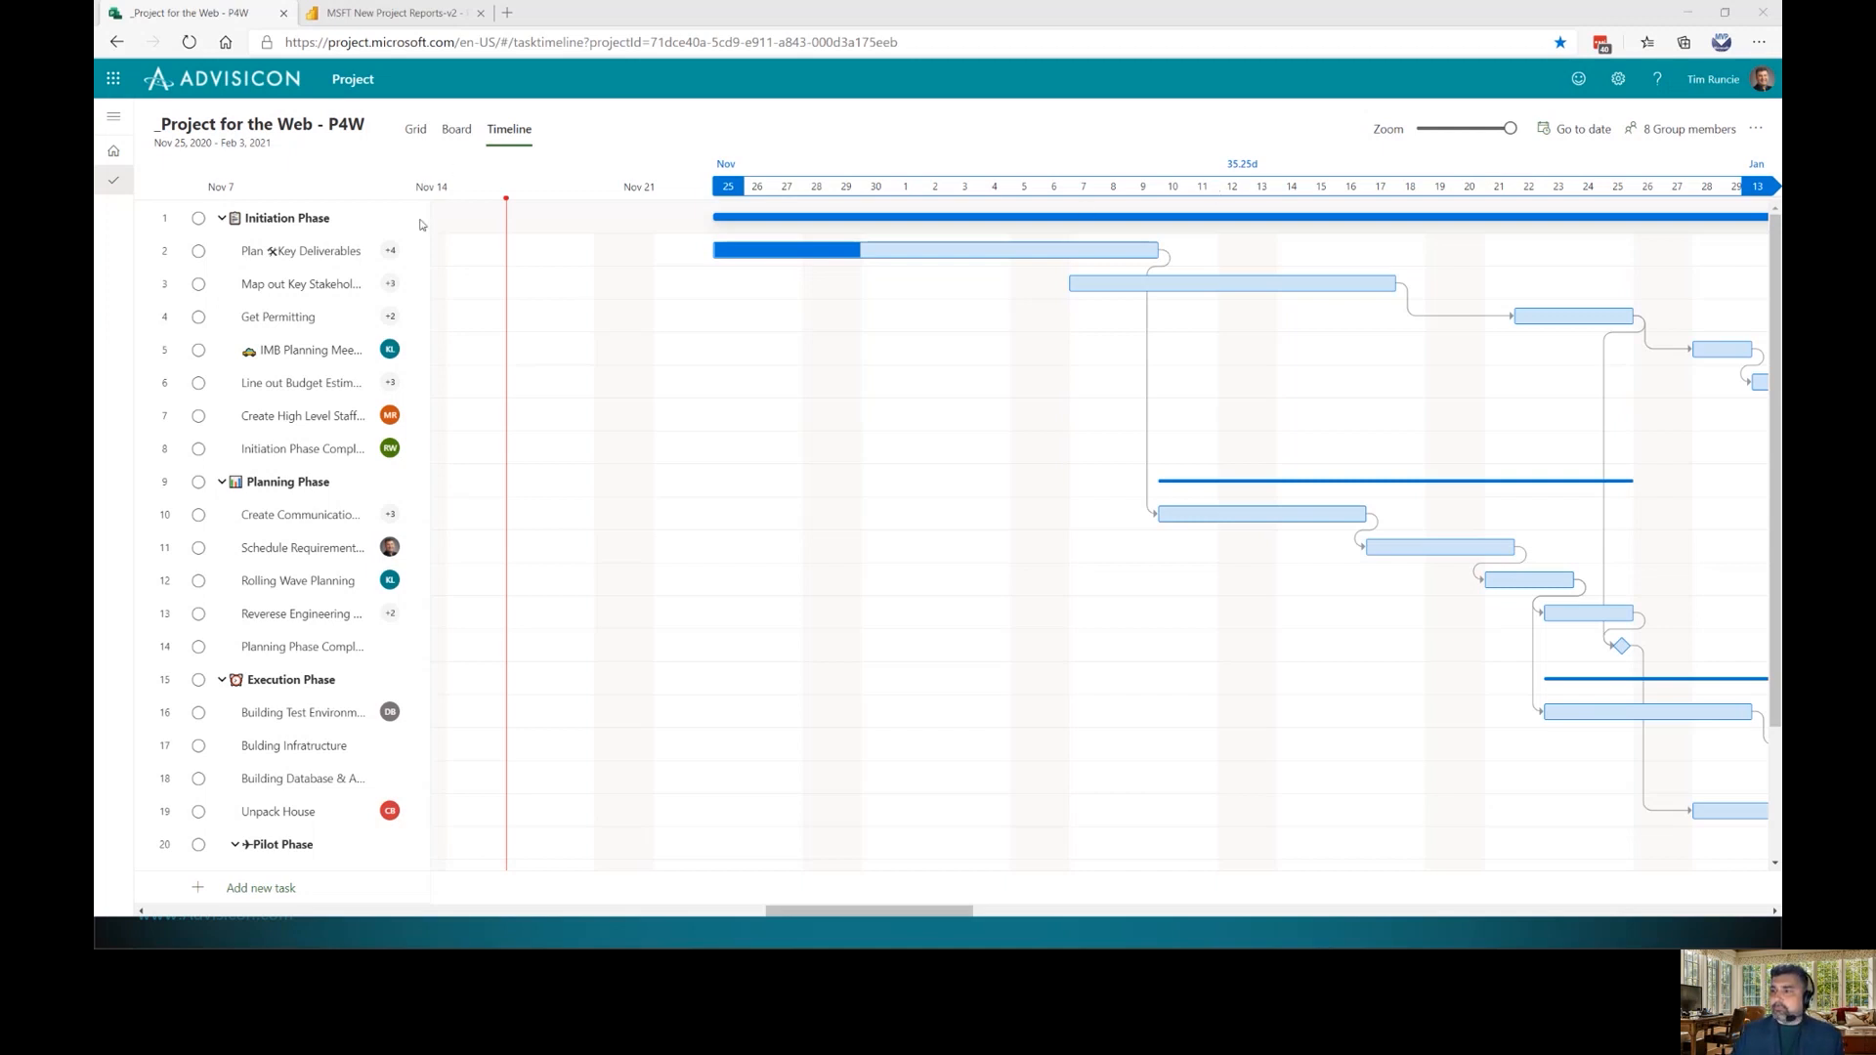
left_click(416, 142)
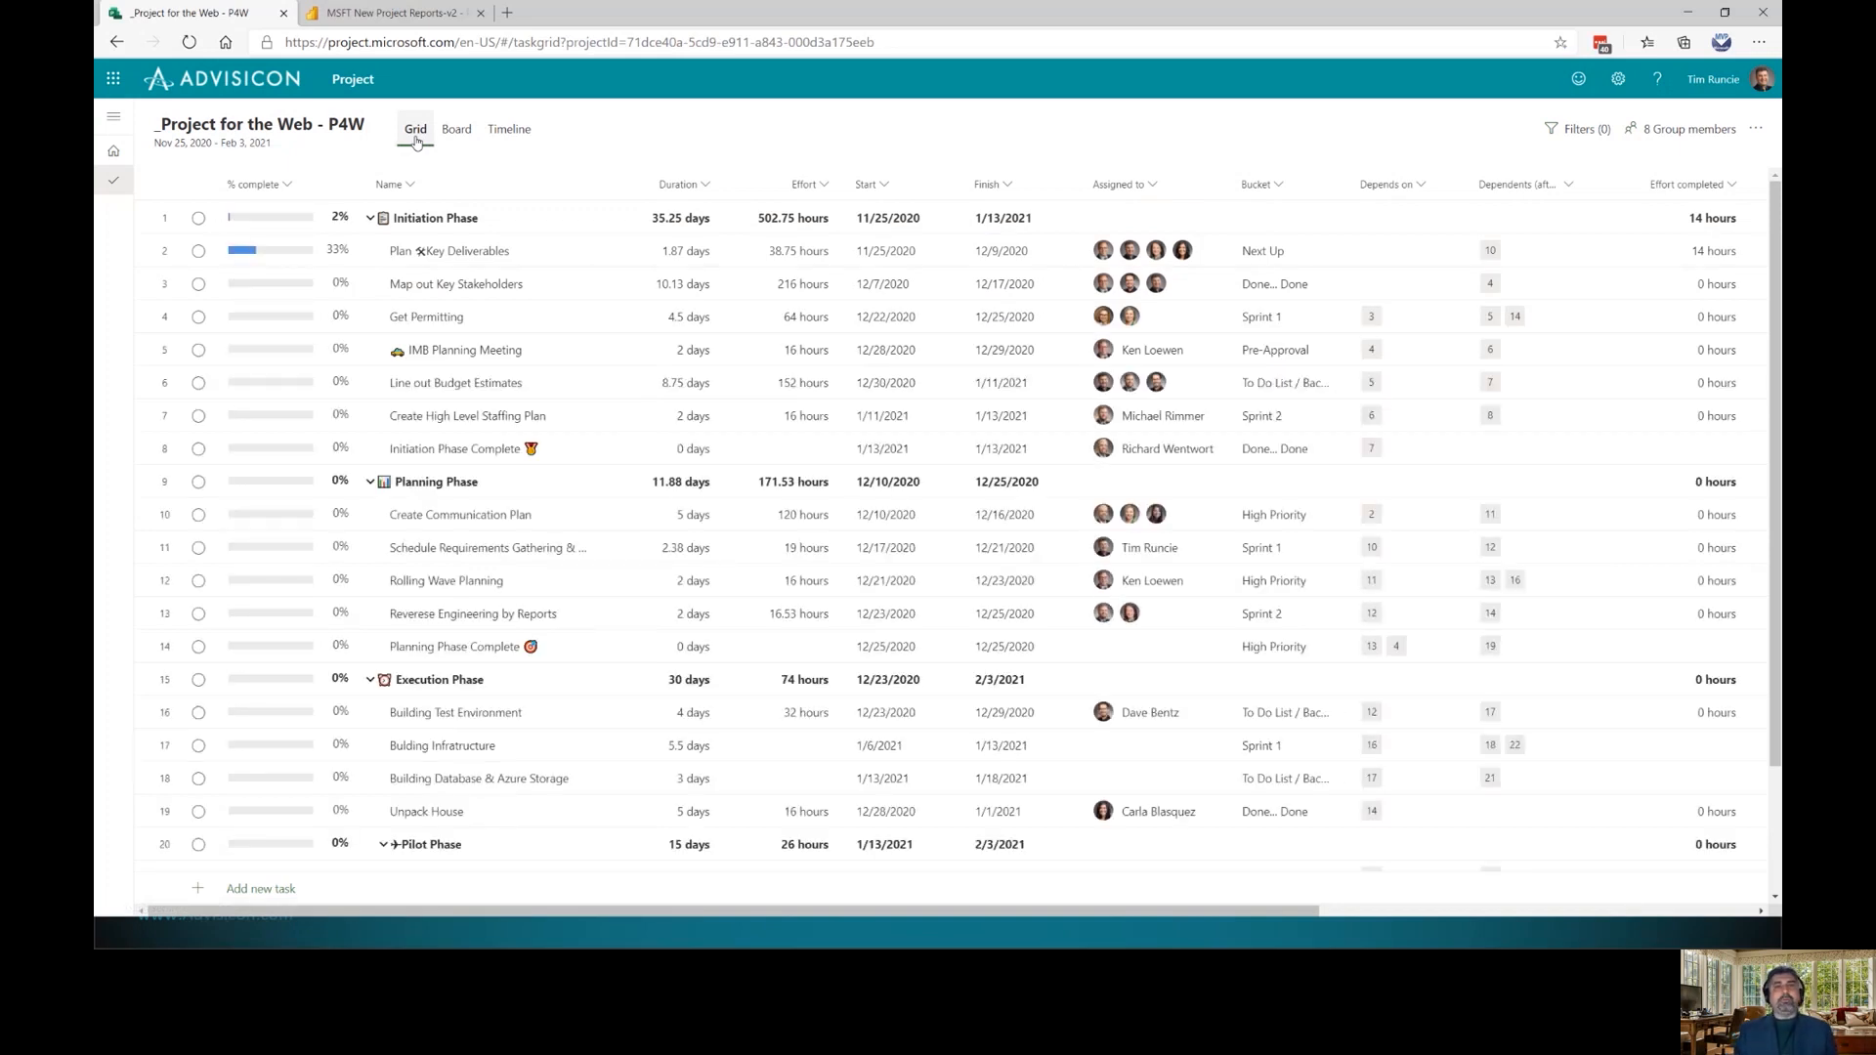
mouse_move(525, 261)
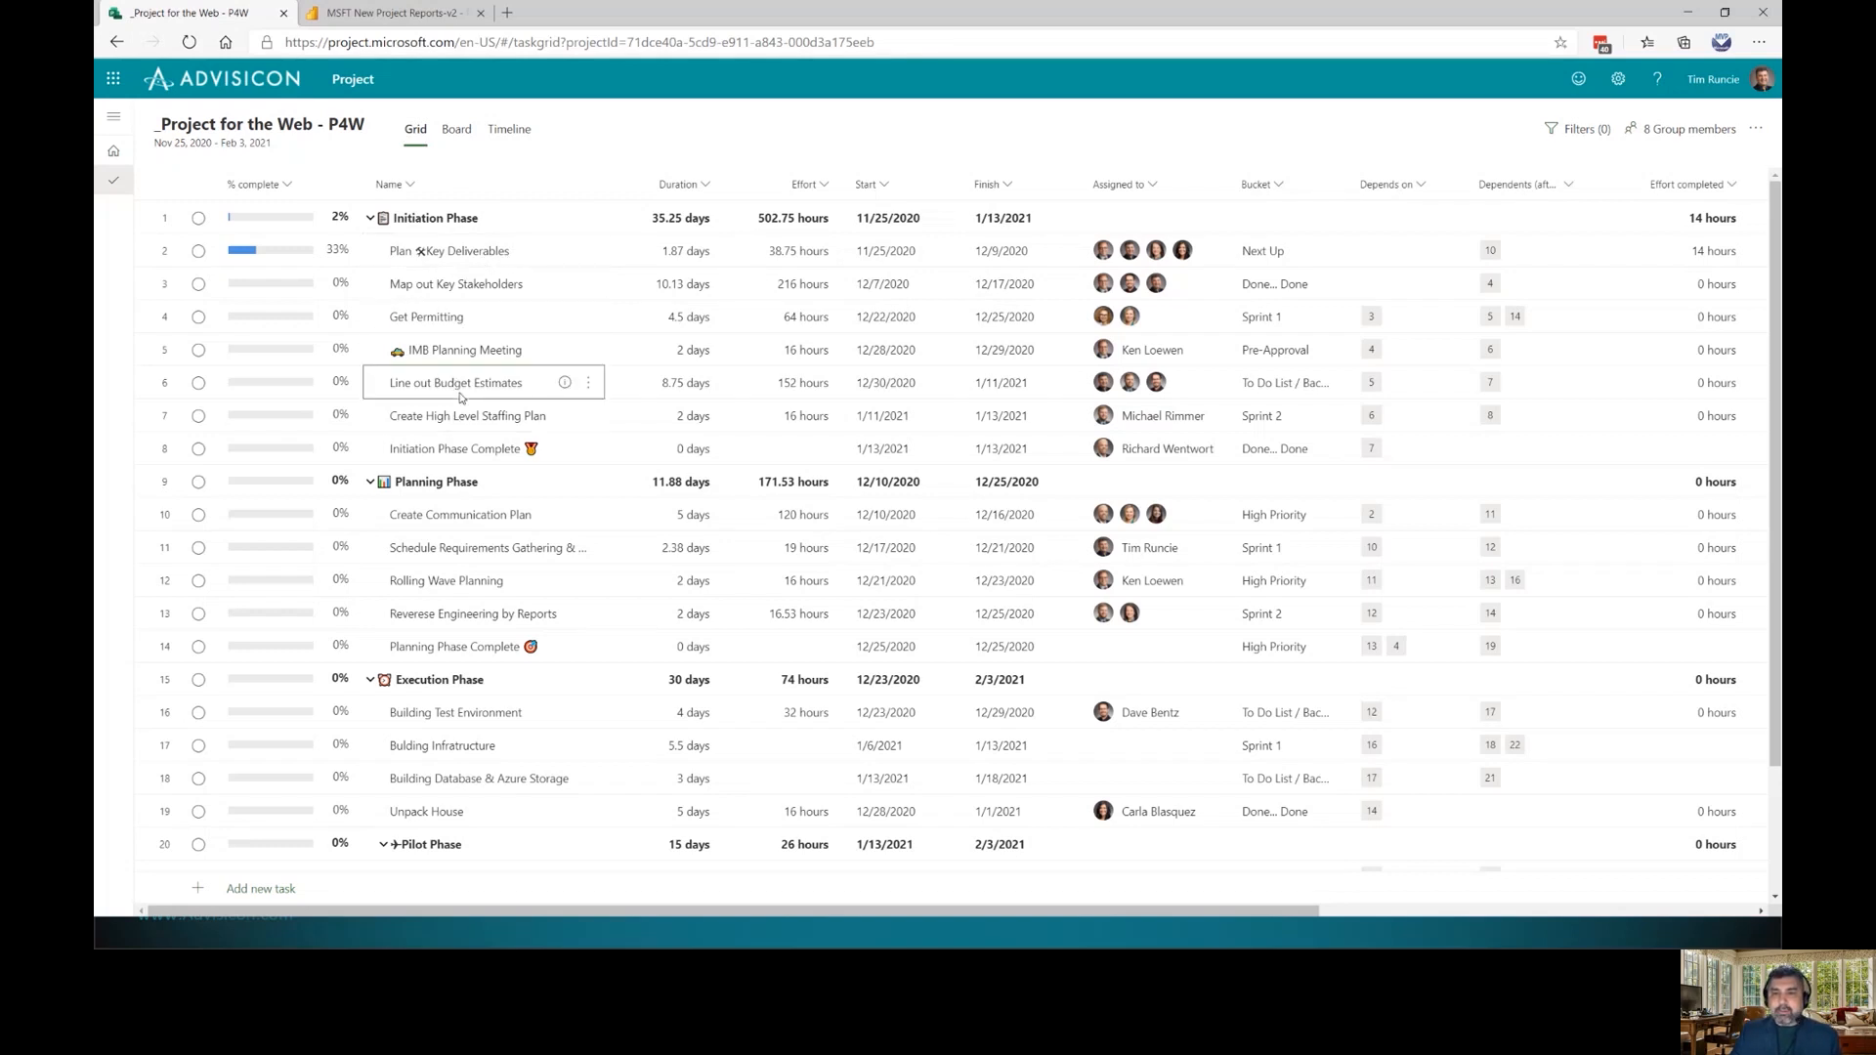
left_click(590, 387)
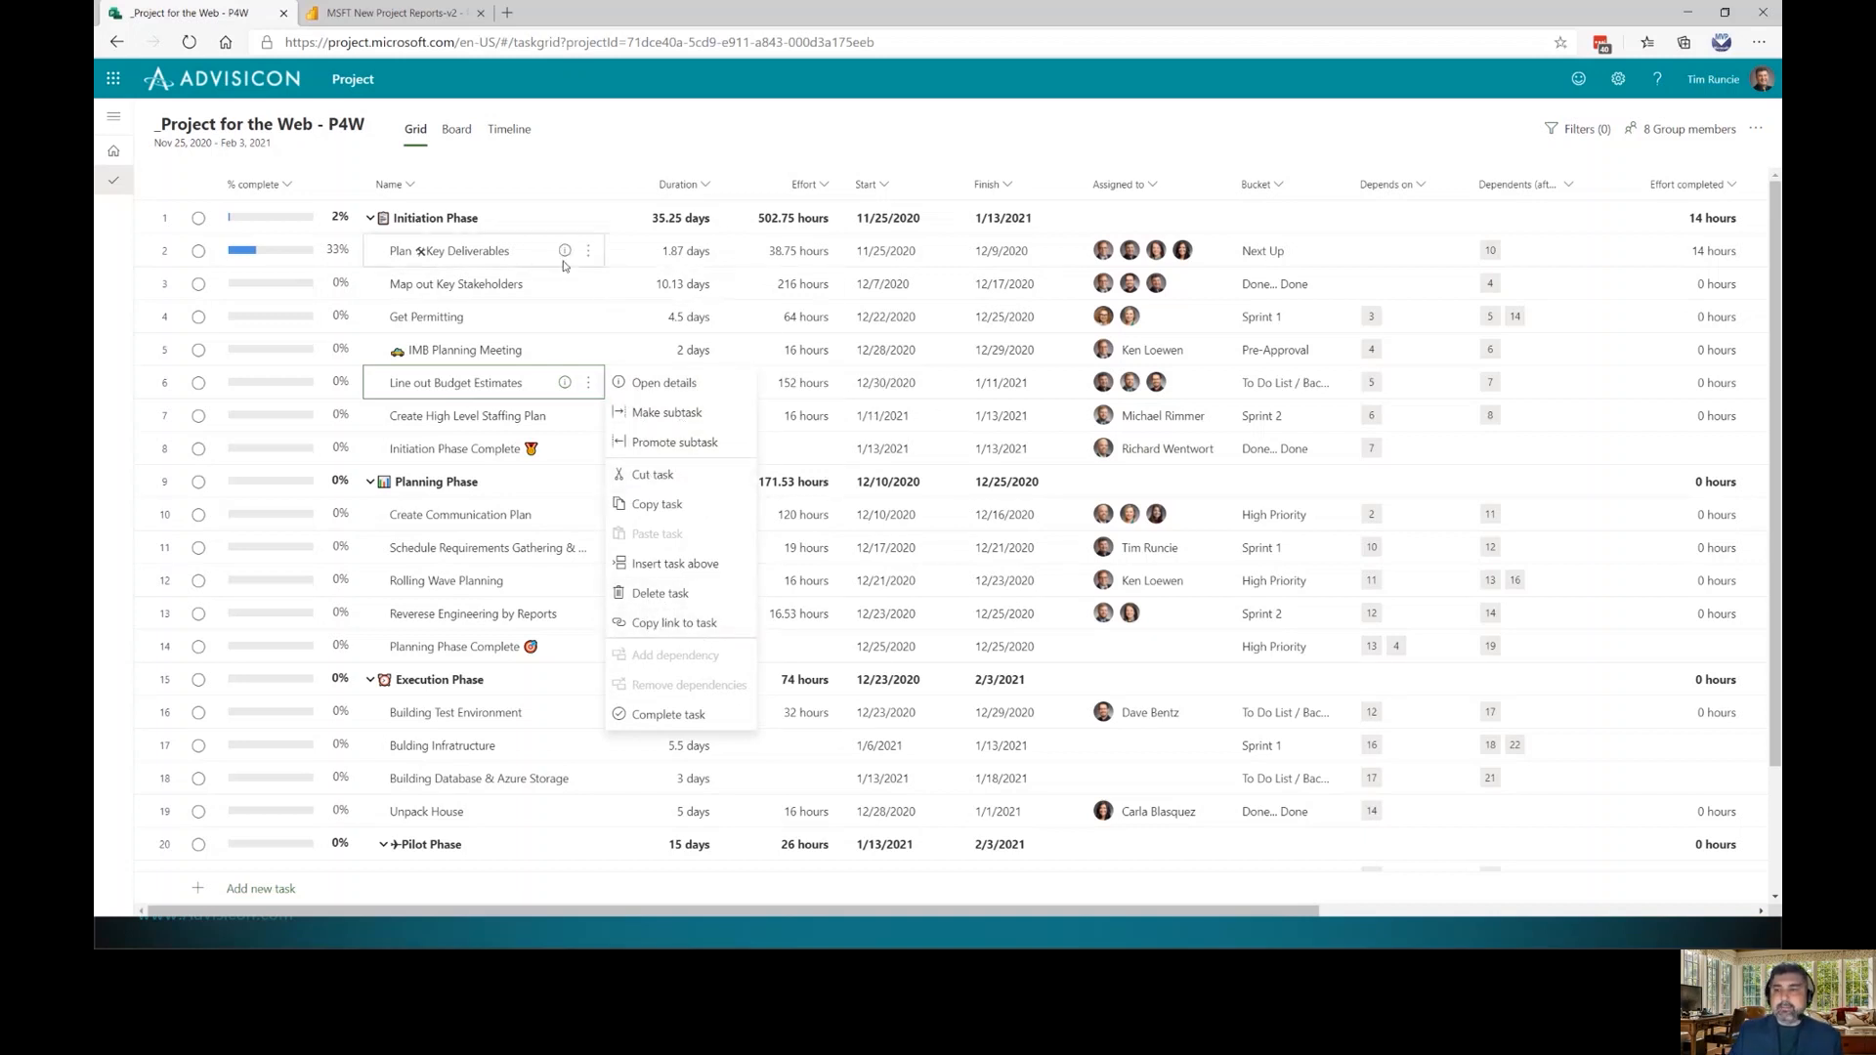
left_click(447, 254)
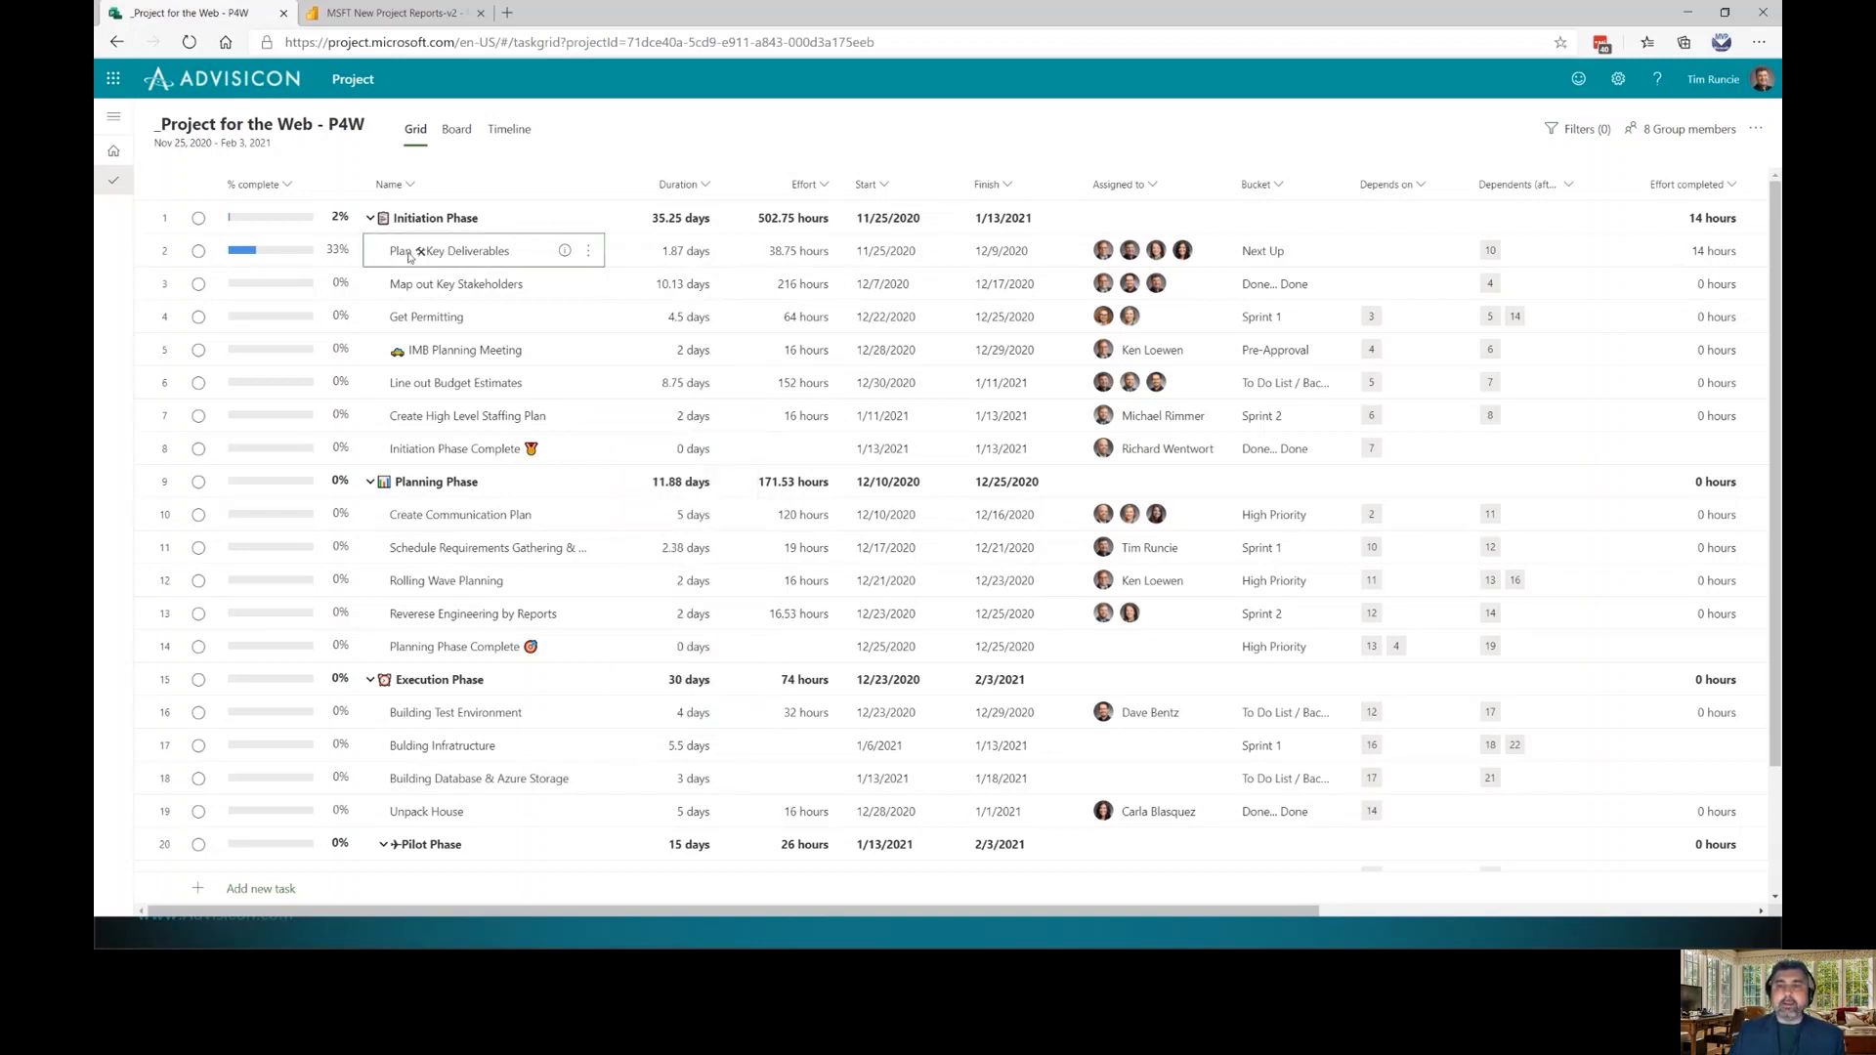
left_click(371, 220)
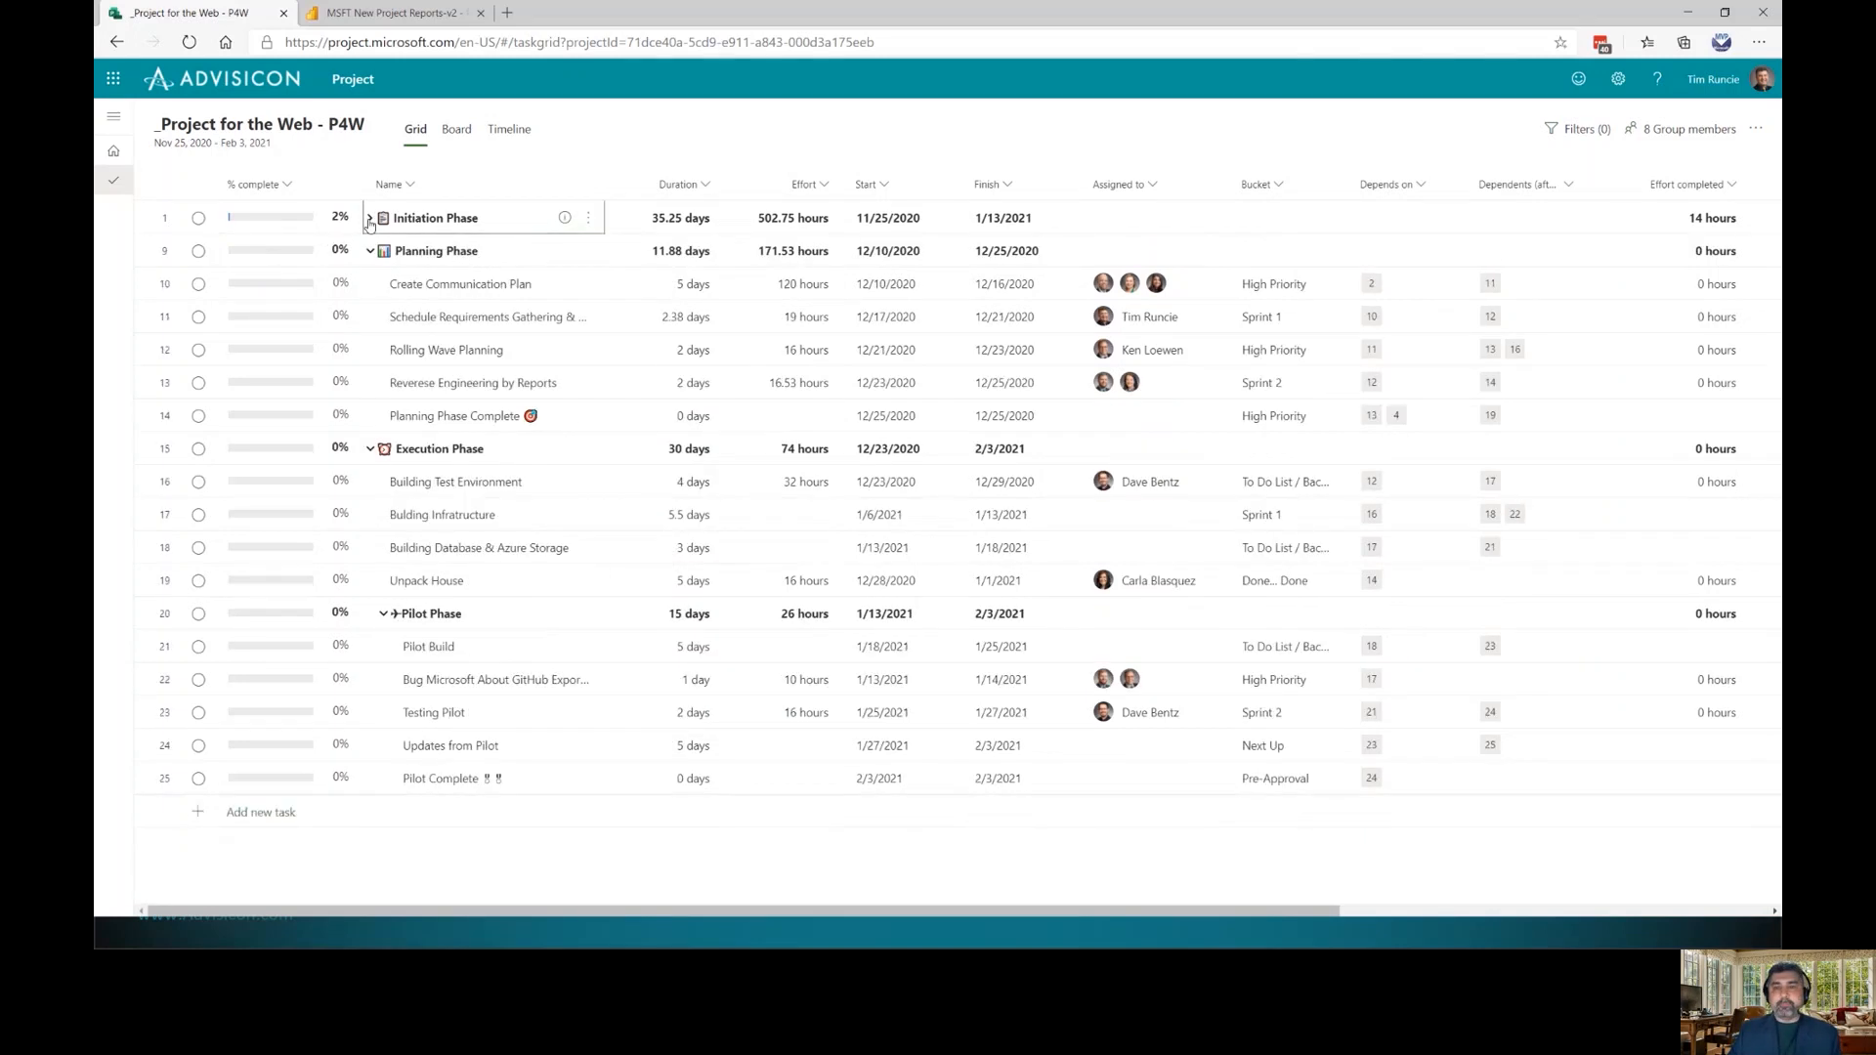
left_click(370, 221)
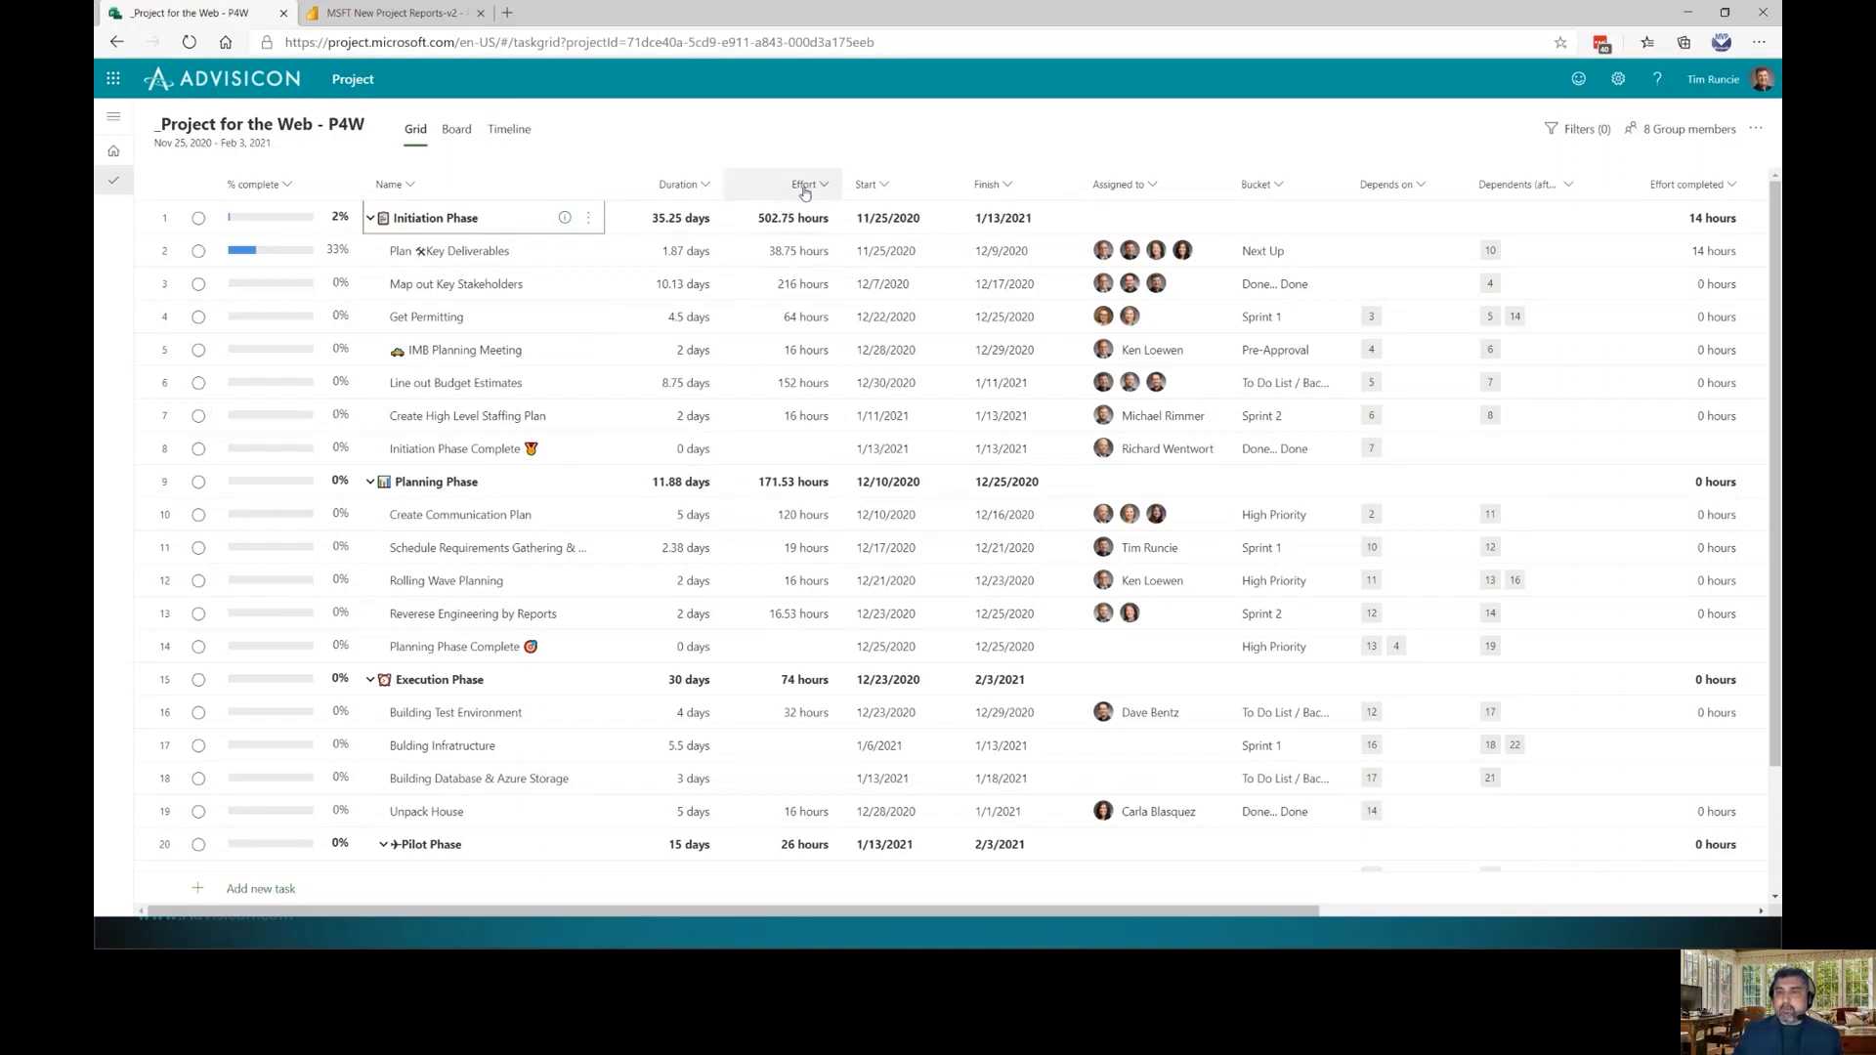
mouse_move(804, 192)
left_mouse_down()
mouse_move(647, 191)
mouse_move(790, 185)
left_mouse_up()
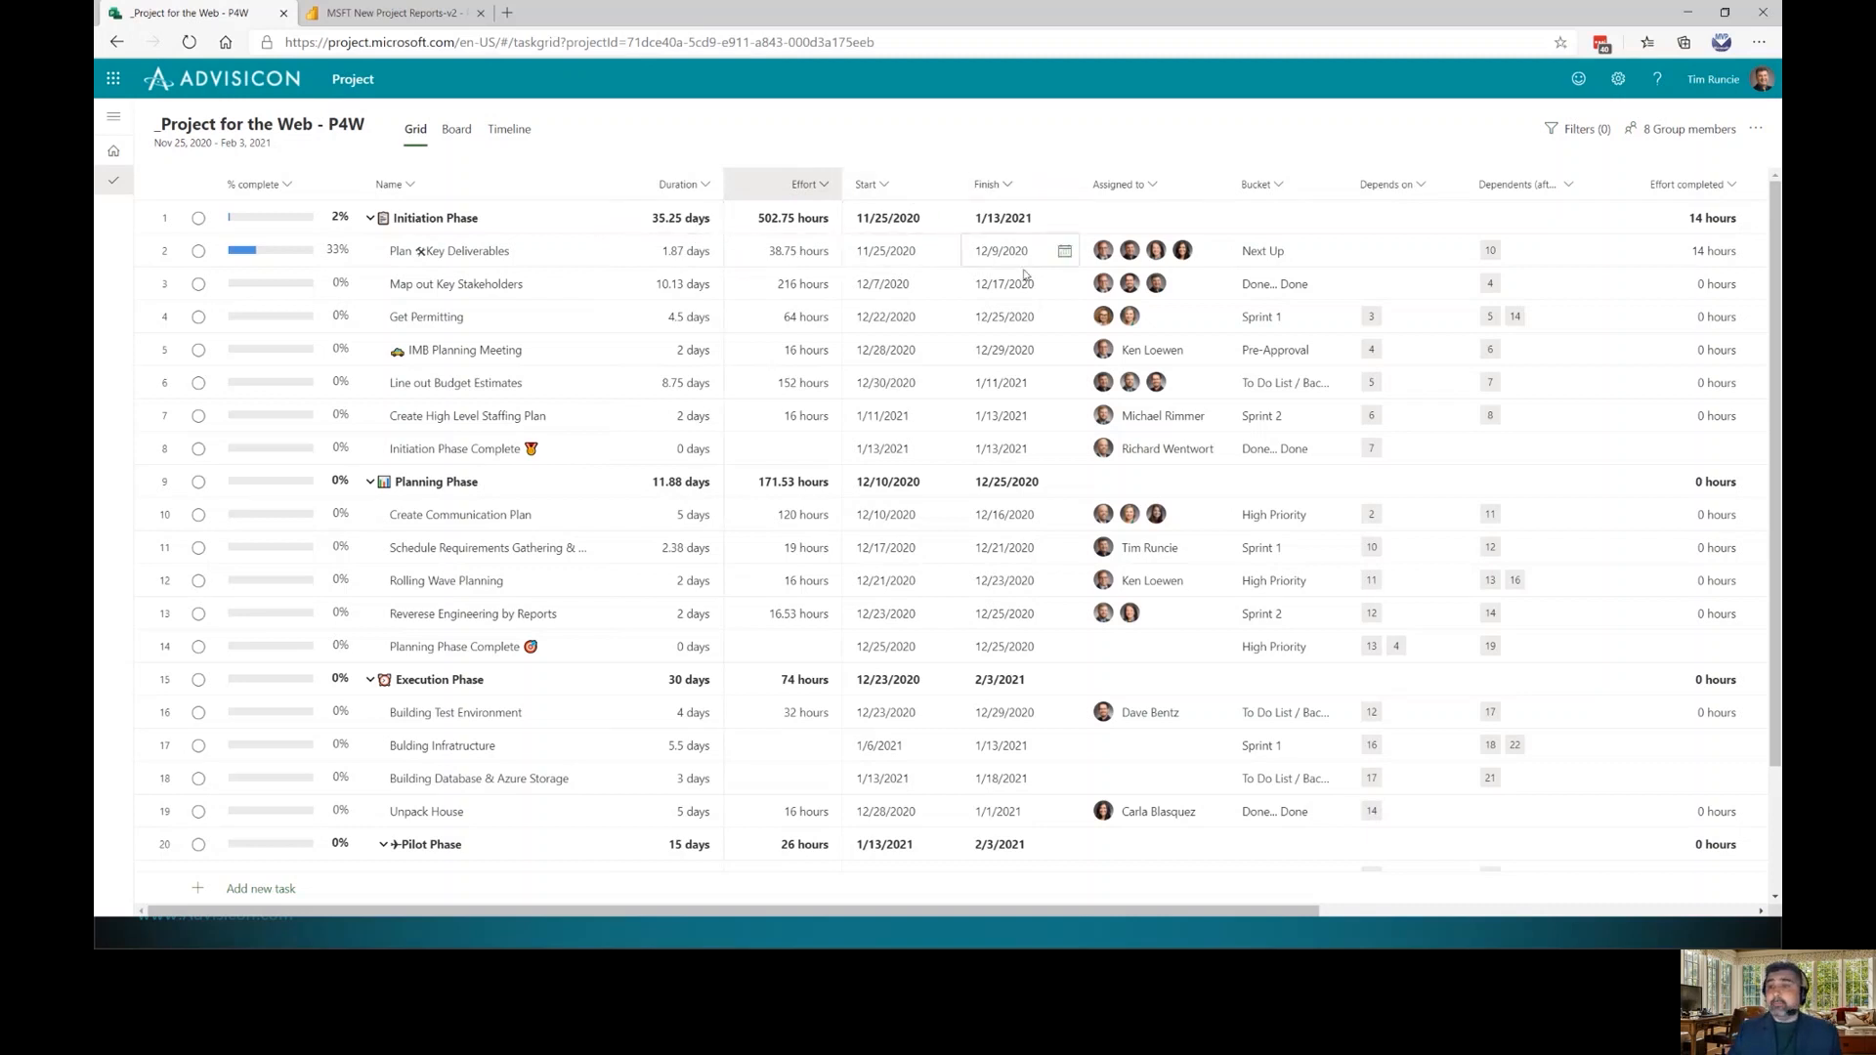
left_click(1286, 188)
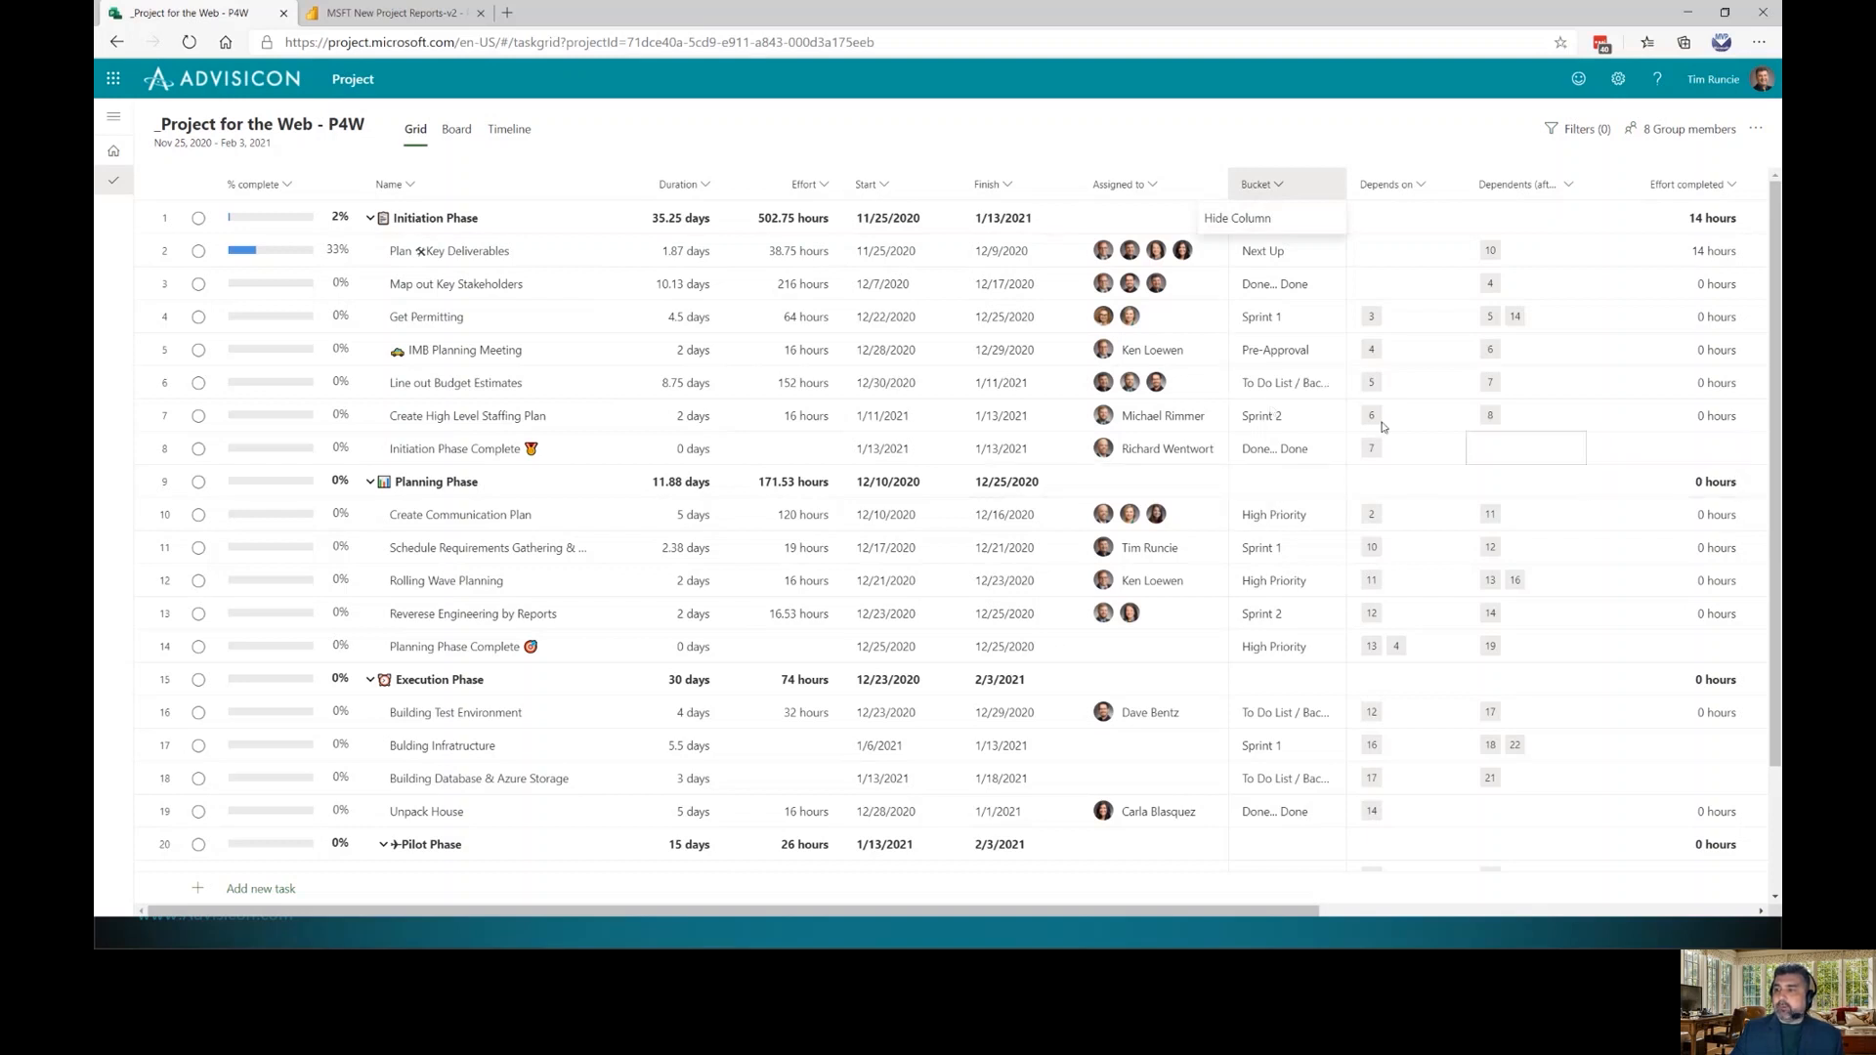
left_click(503, 132)
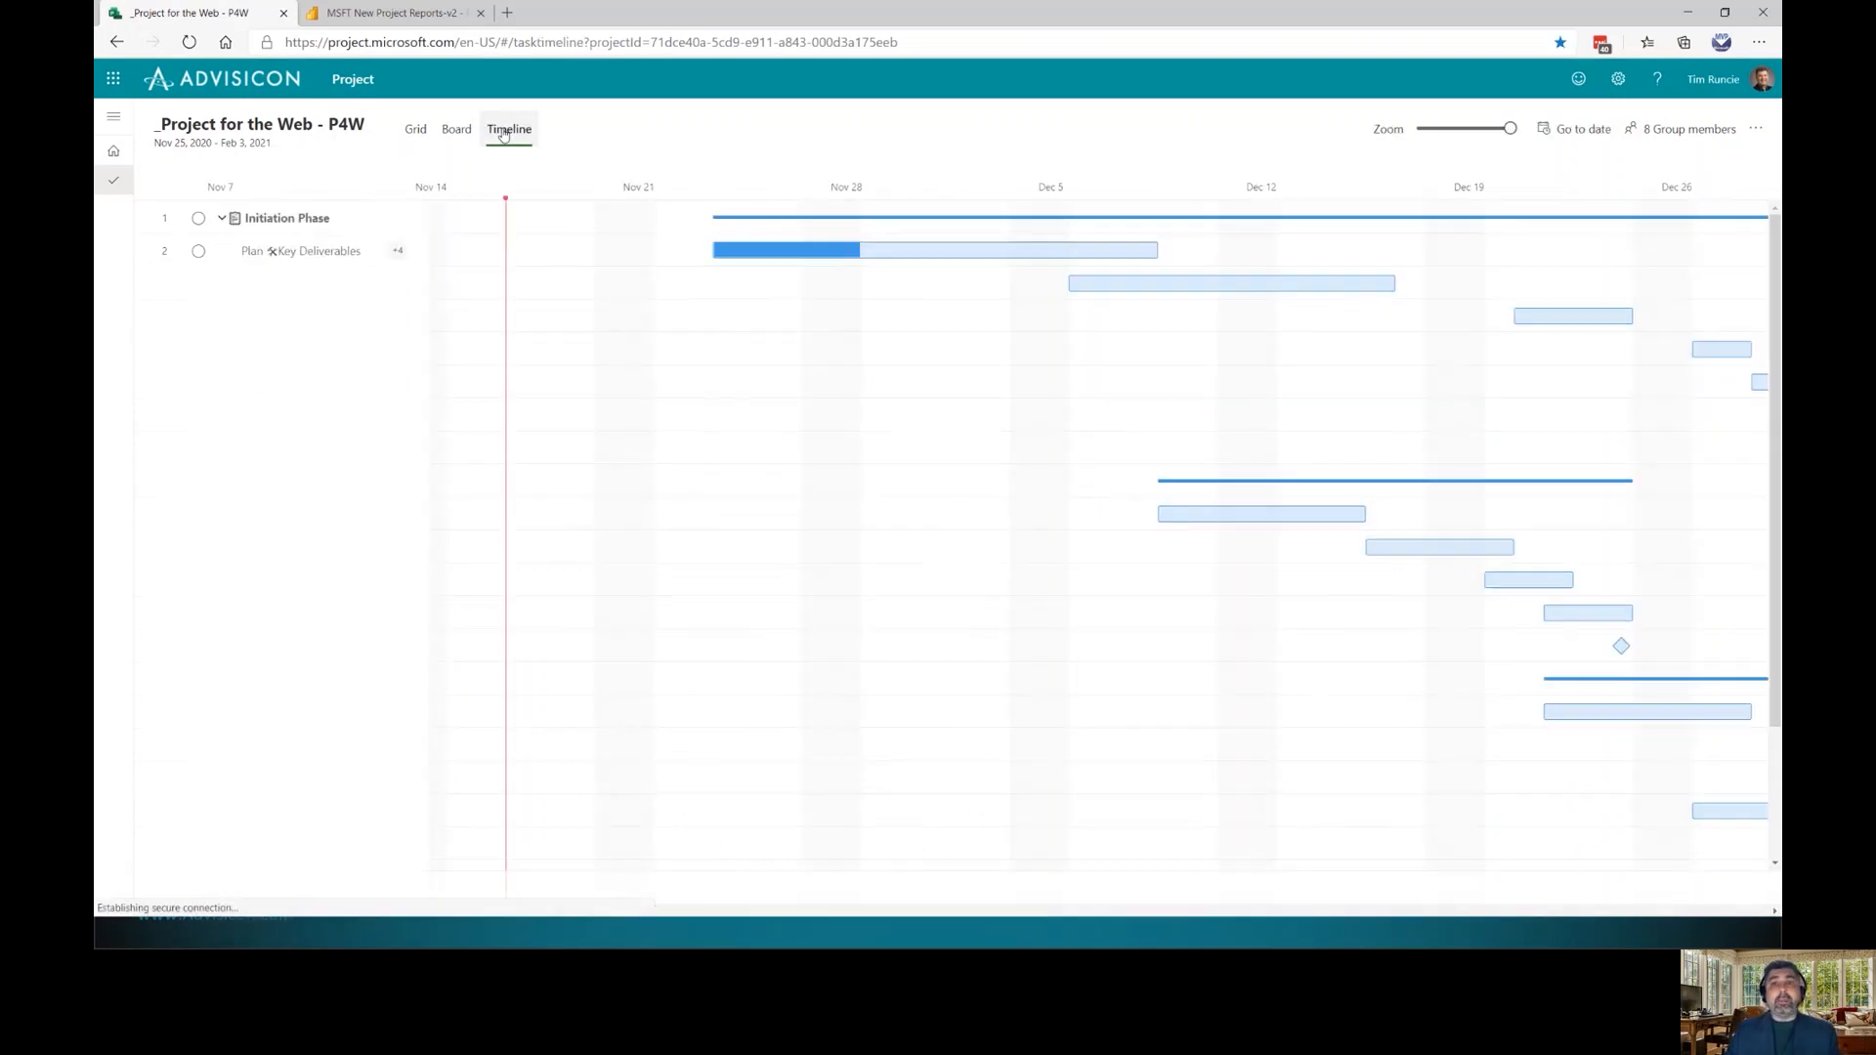
left_click(1476, 131)
Zoom the timeline to mid-level and shorten Map out Key Stakeholders to end earlier in December
left_click_drag(961, 912, 1065, 919)
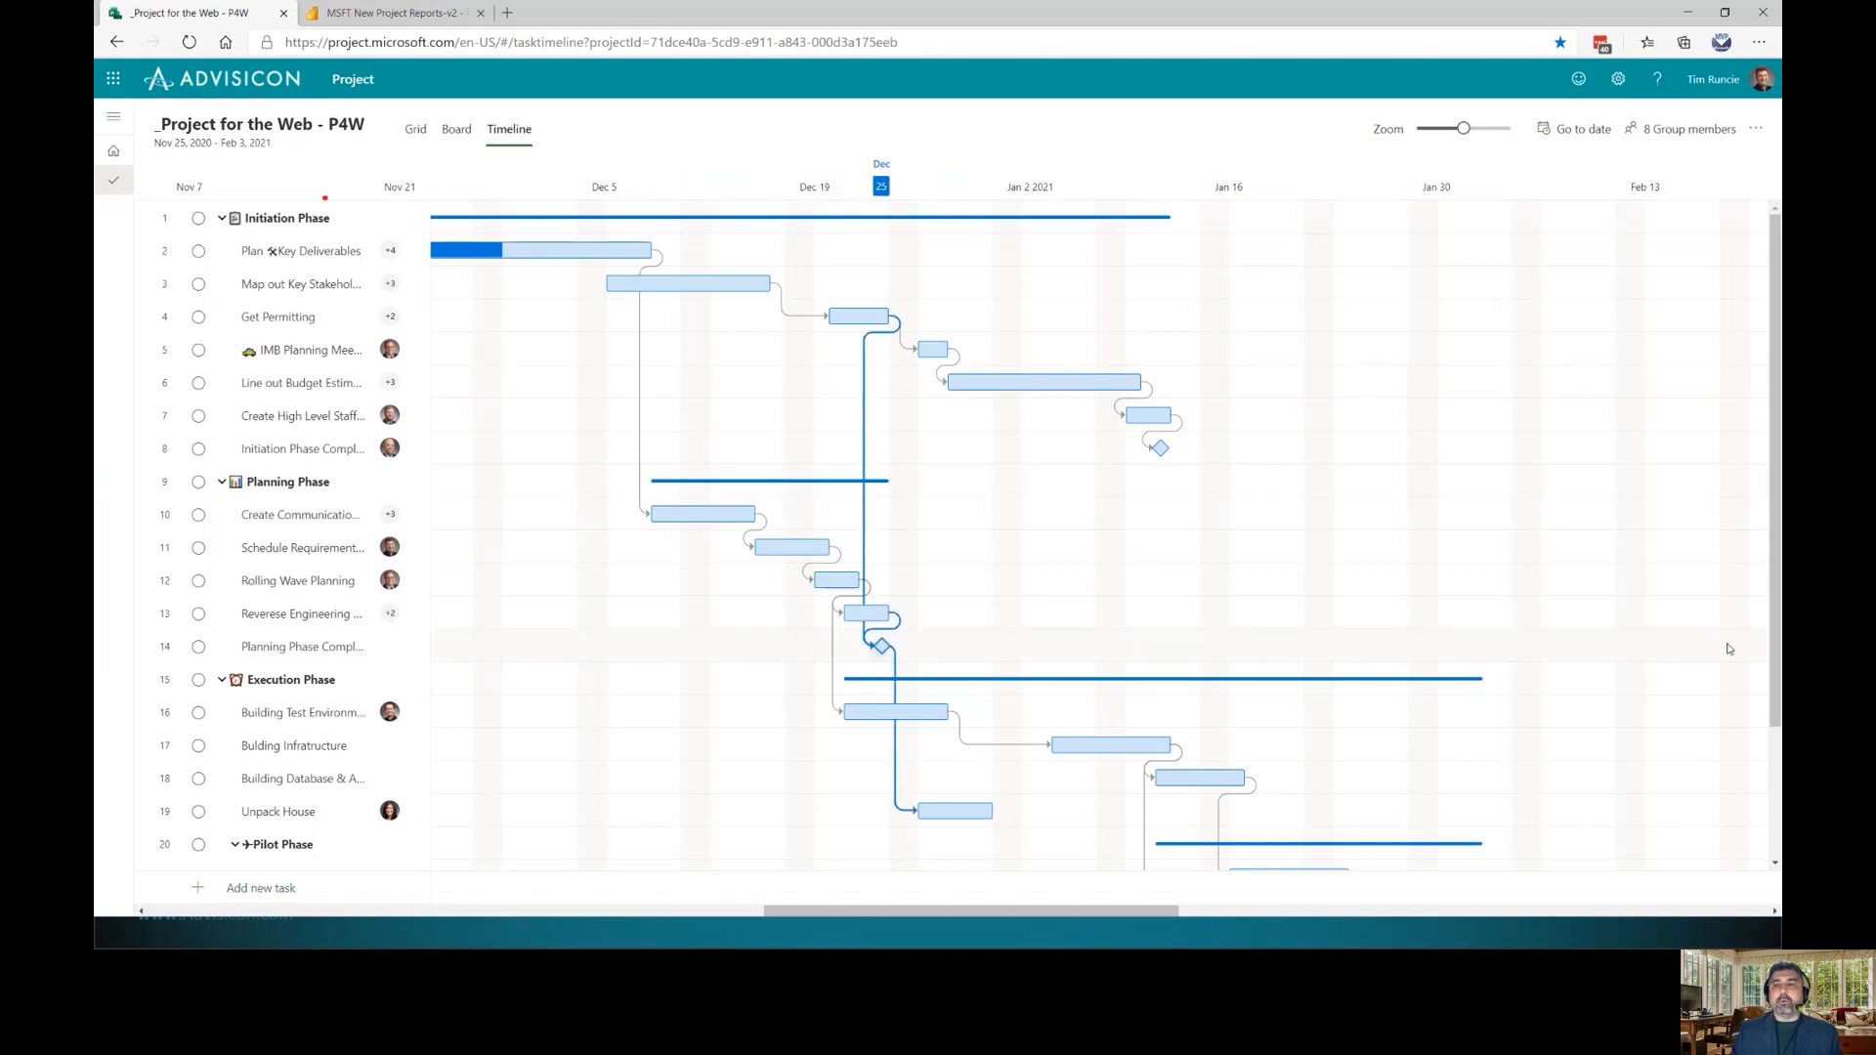
mouse_move(766, 283)
left_mouse_down()
mouse_move(924, 285)
mouse_move(741, 298)
left_mouse_up()
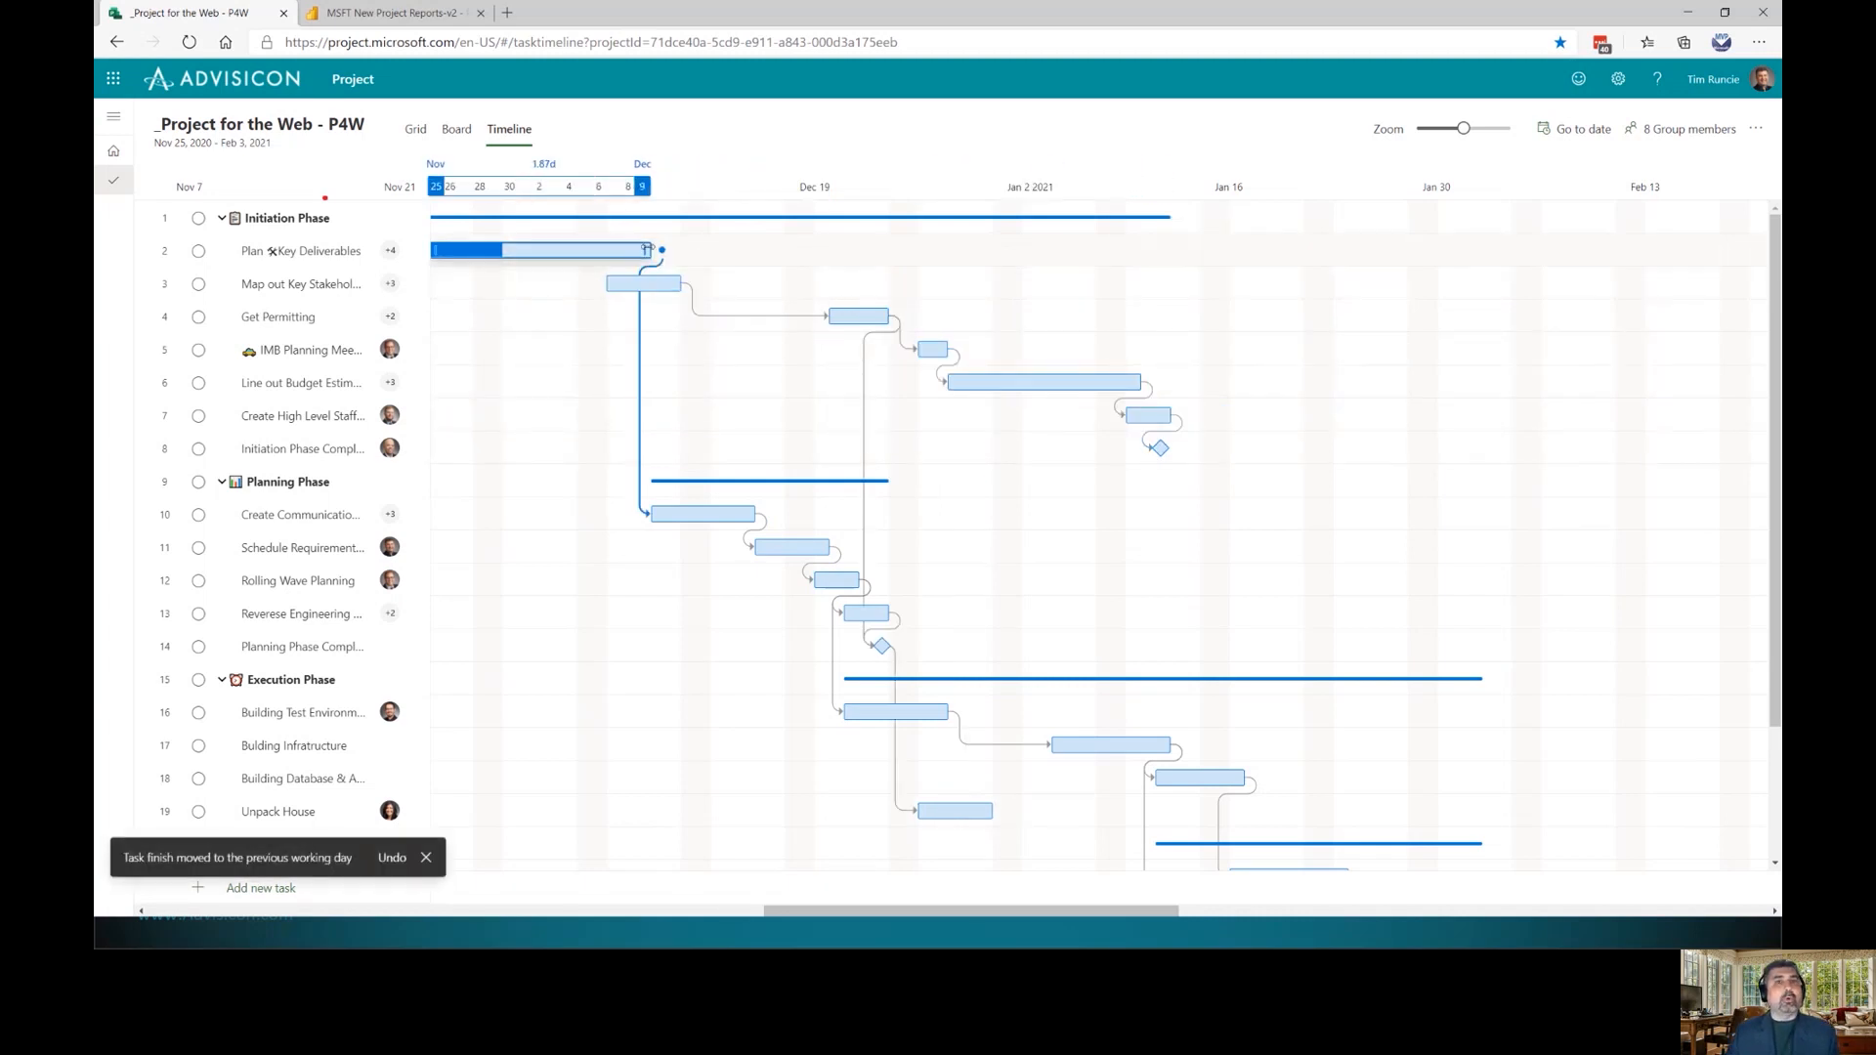
mouse_move(644, 250)
left_mouse_down()
mouse_move(843, 251)
mouse_move(657, 251)
left_mouse_up()
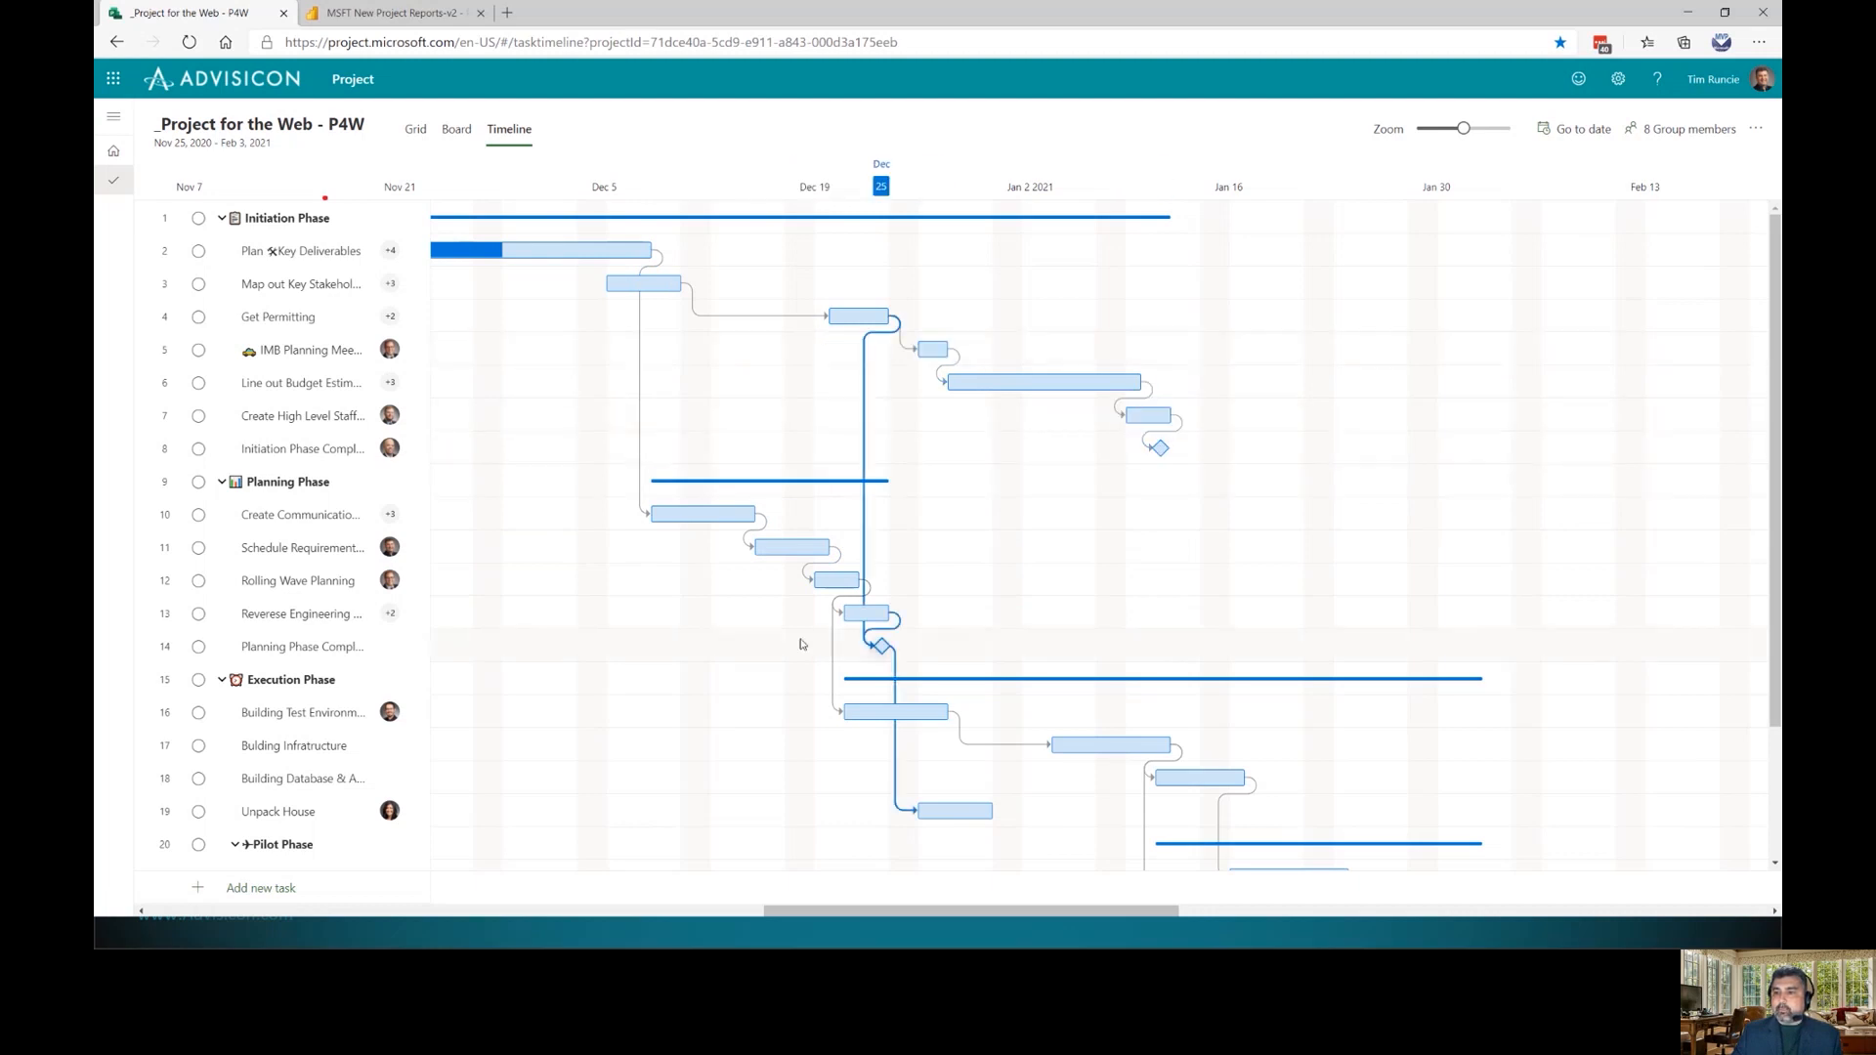
left_click(883, 649)
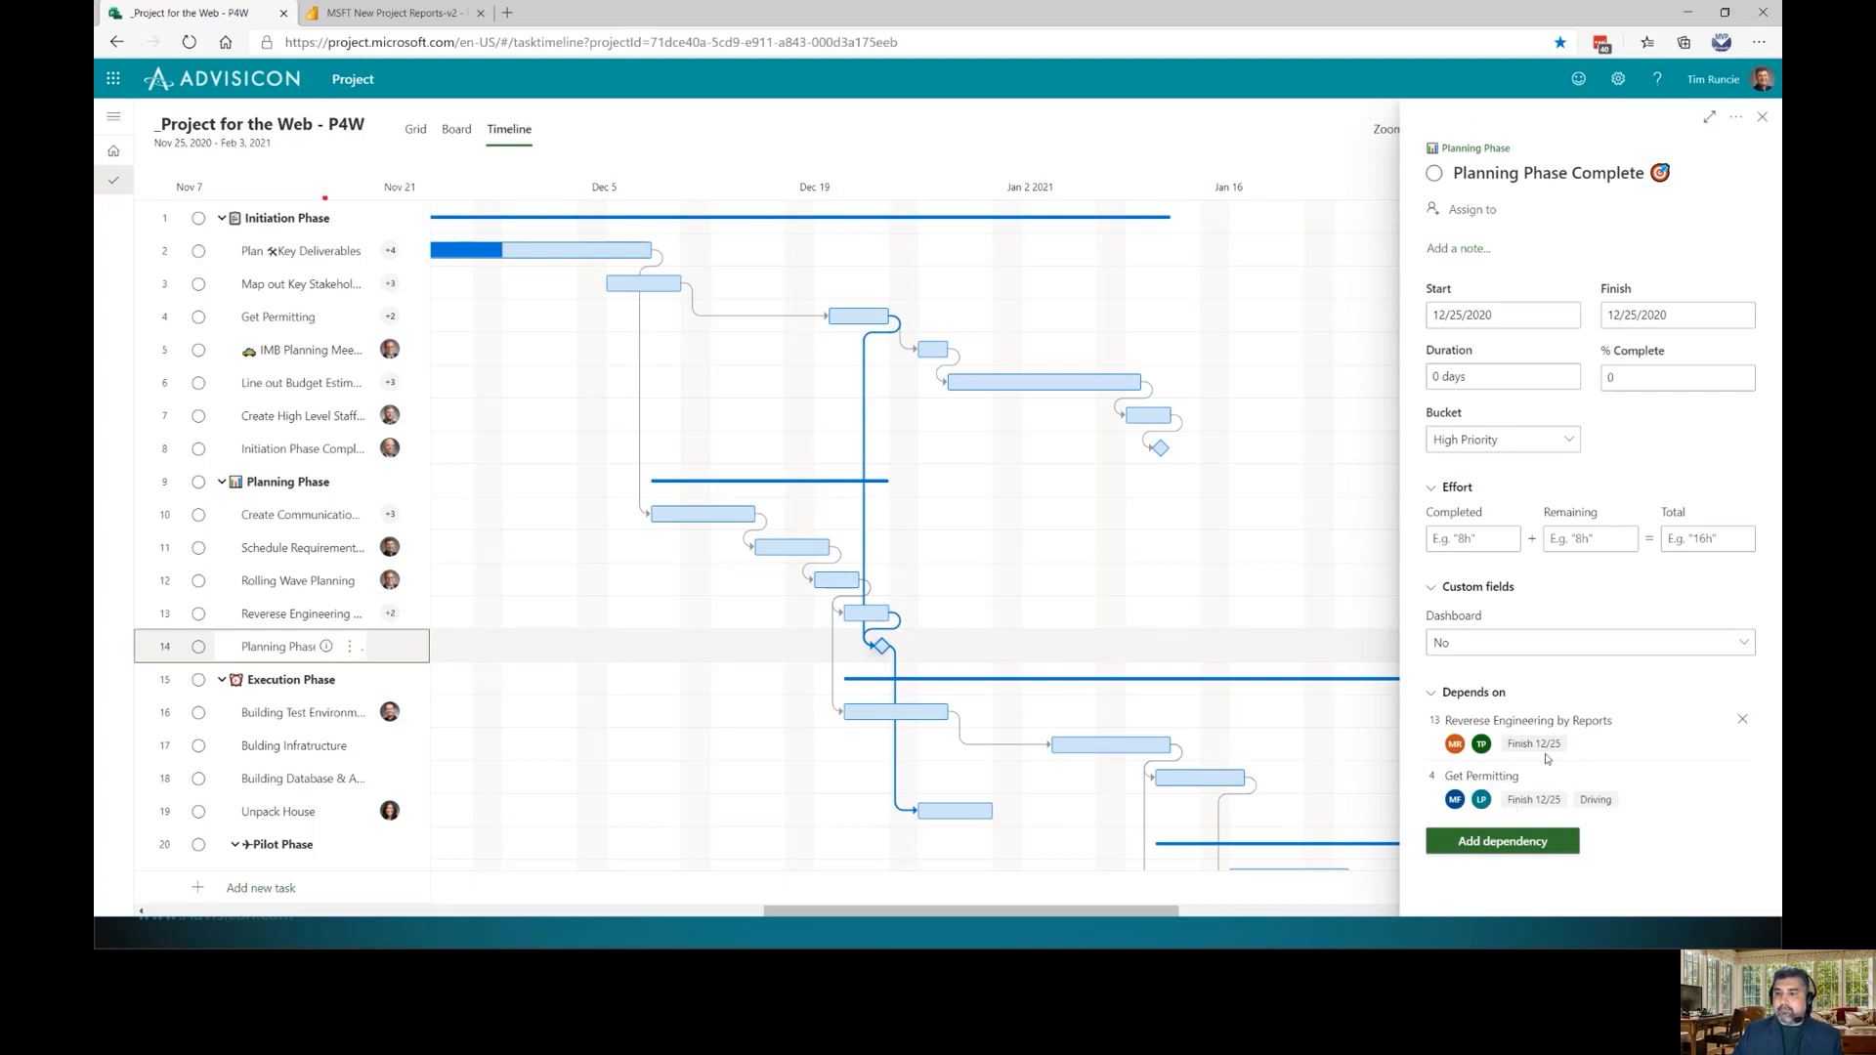
Drop Planning Phase Complete's Get Permitting dependency, lengthen Rolling Wave Planning and move Get Permitting earlier
left_click(1743, 777)
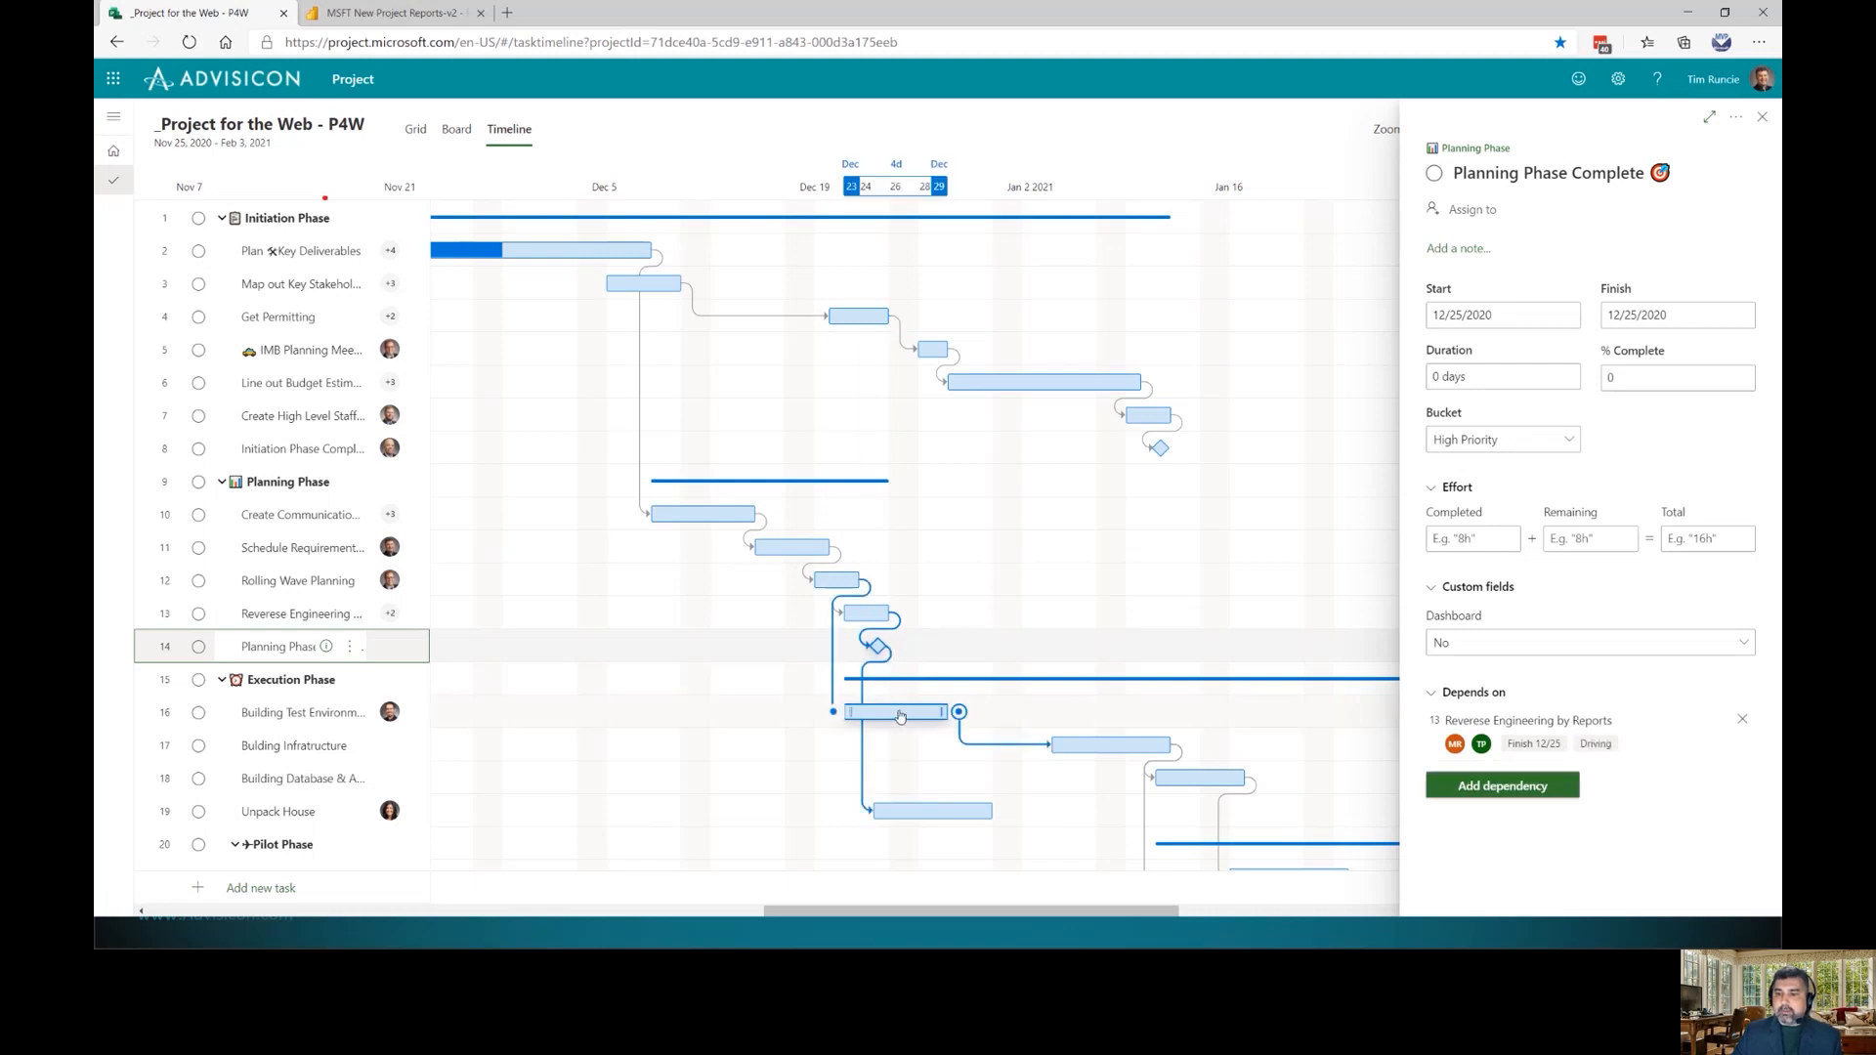
mouse_move(860, 581)
left_mouse_down()
mouse_move(994, 591)
mouse_move(889, 583)
left_mouse_up()
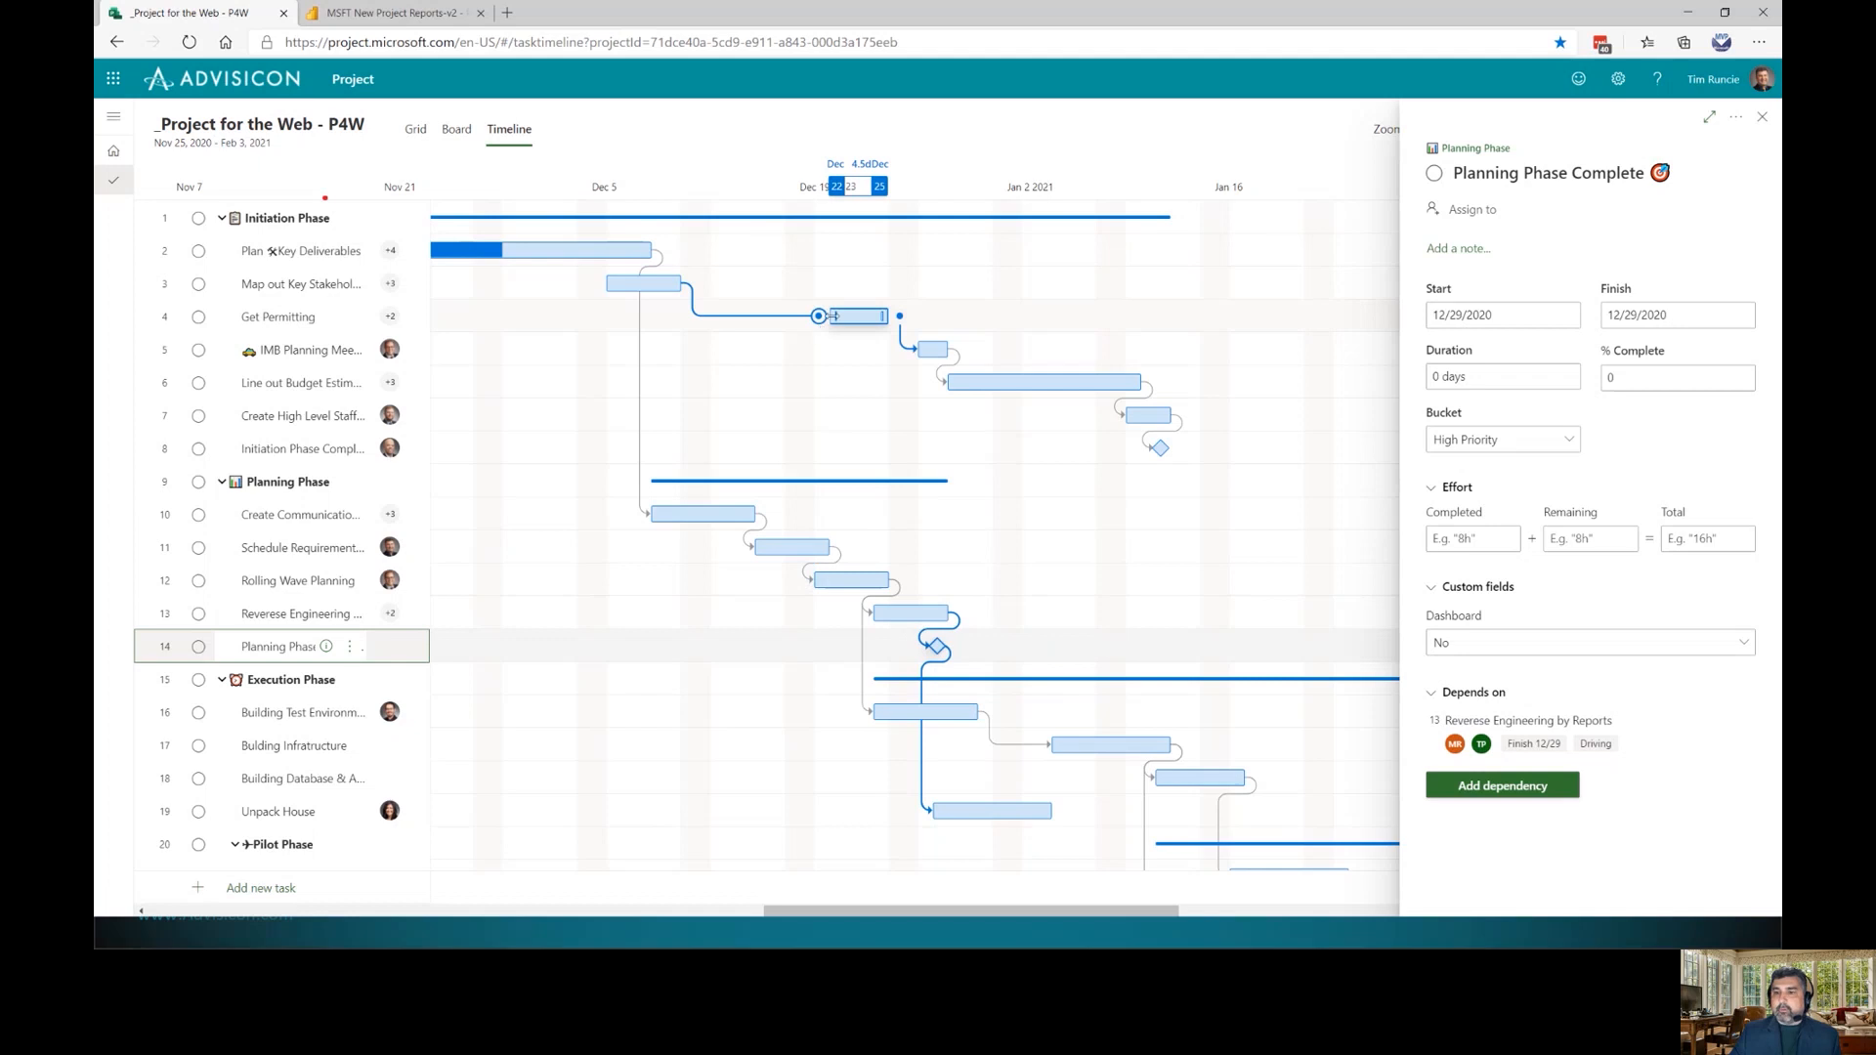
left_click_drag(833, 316, 728, 319)
left_click_drag(883, 317, 787, 318)
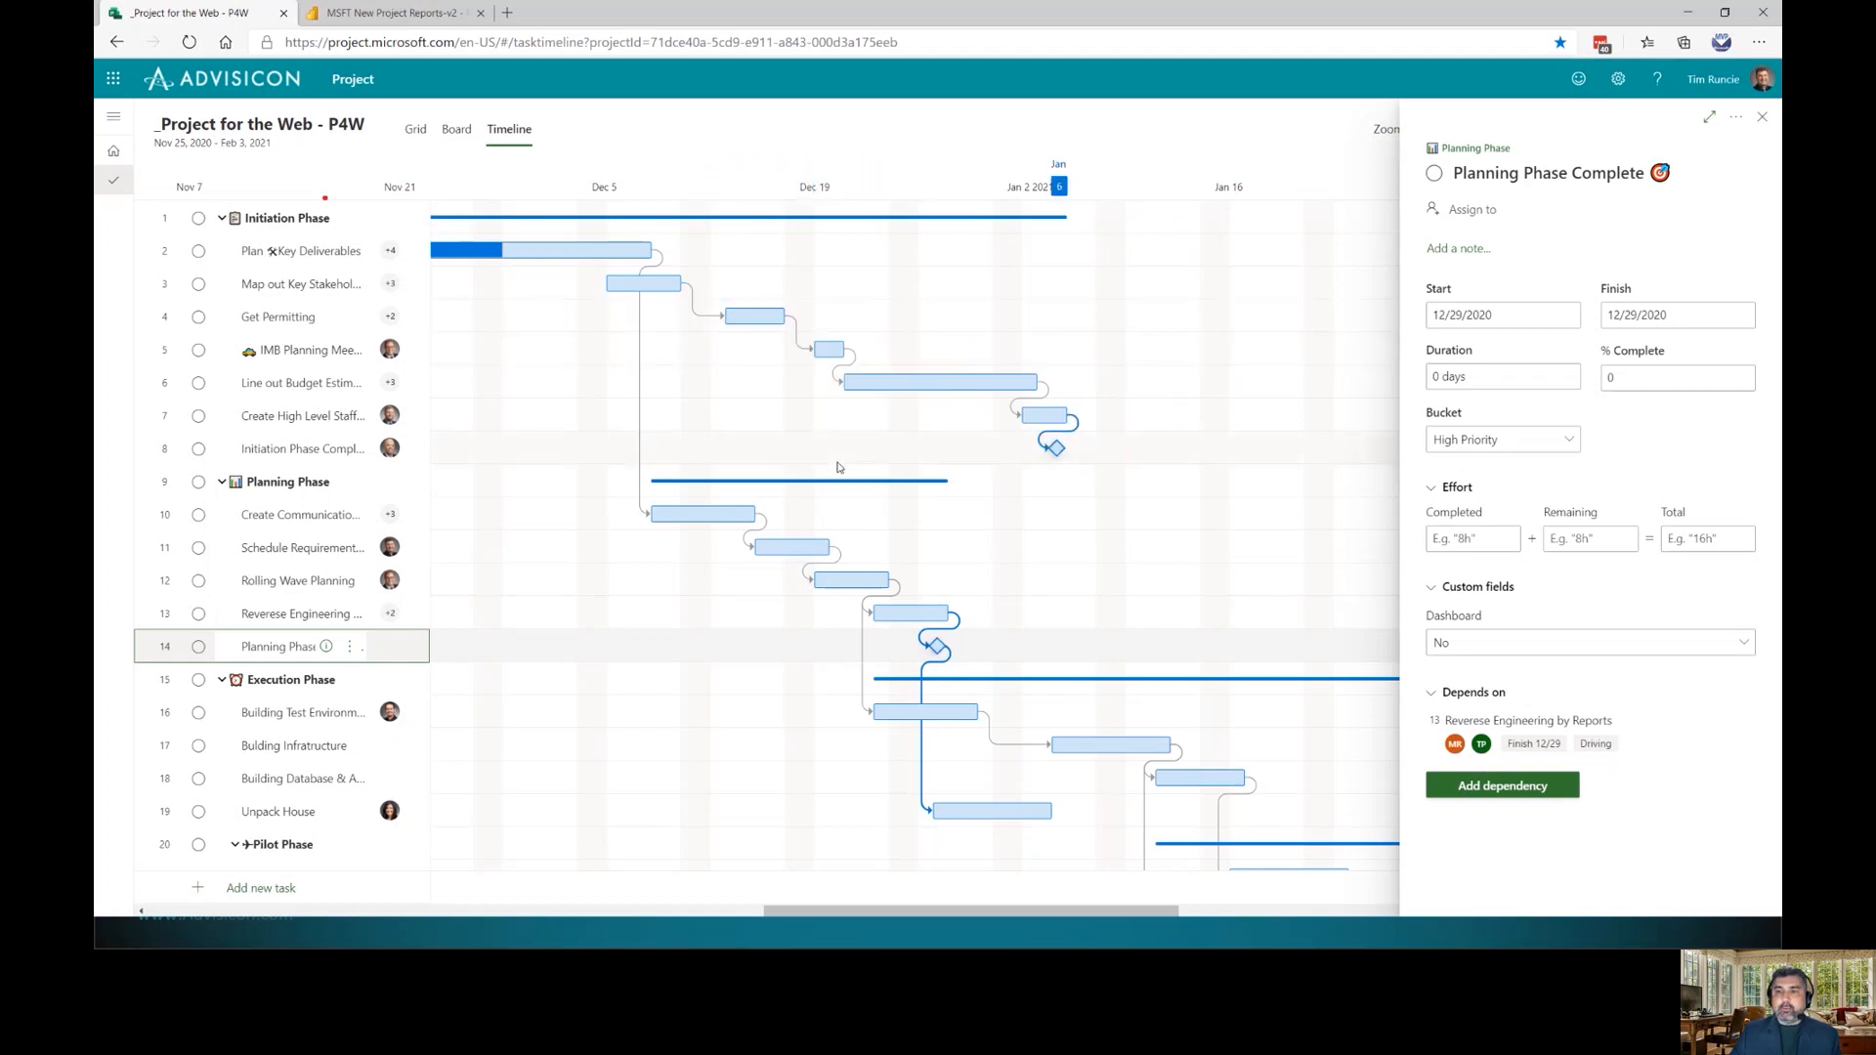
left_click(1762, 117)
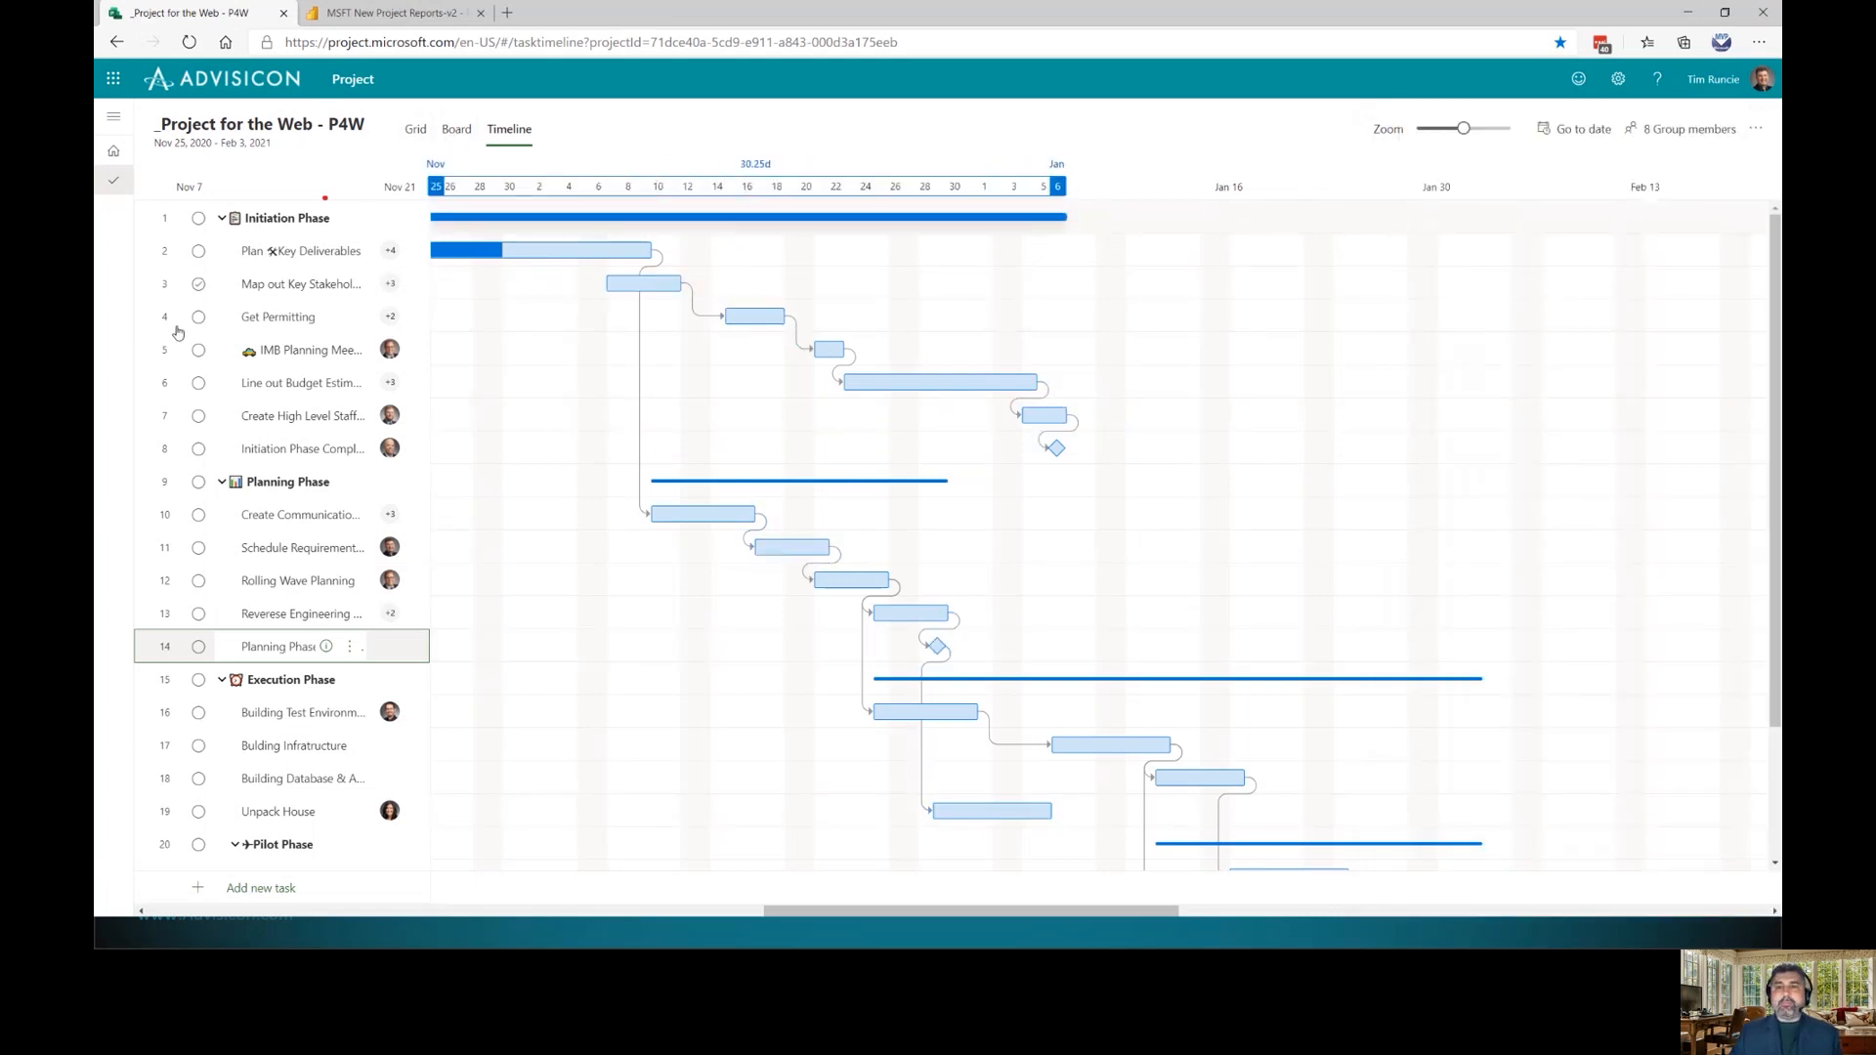
left_click(450, 141)
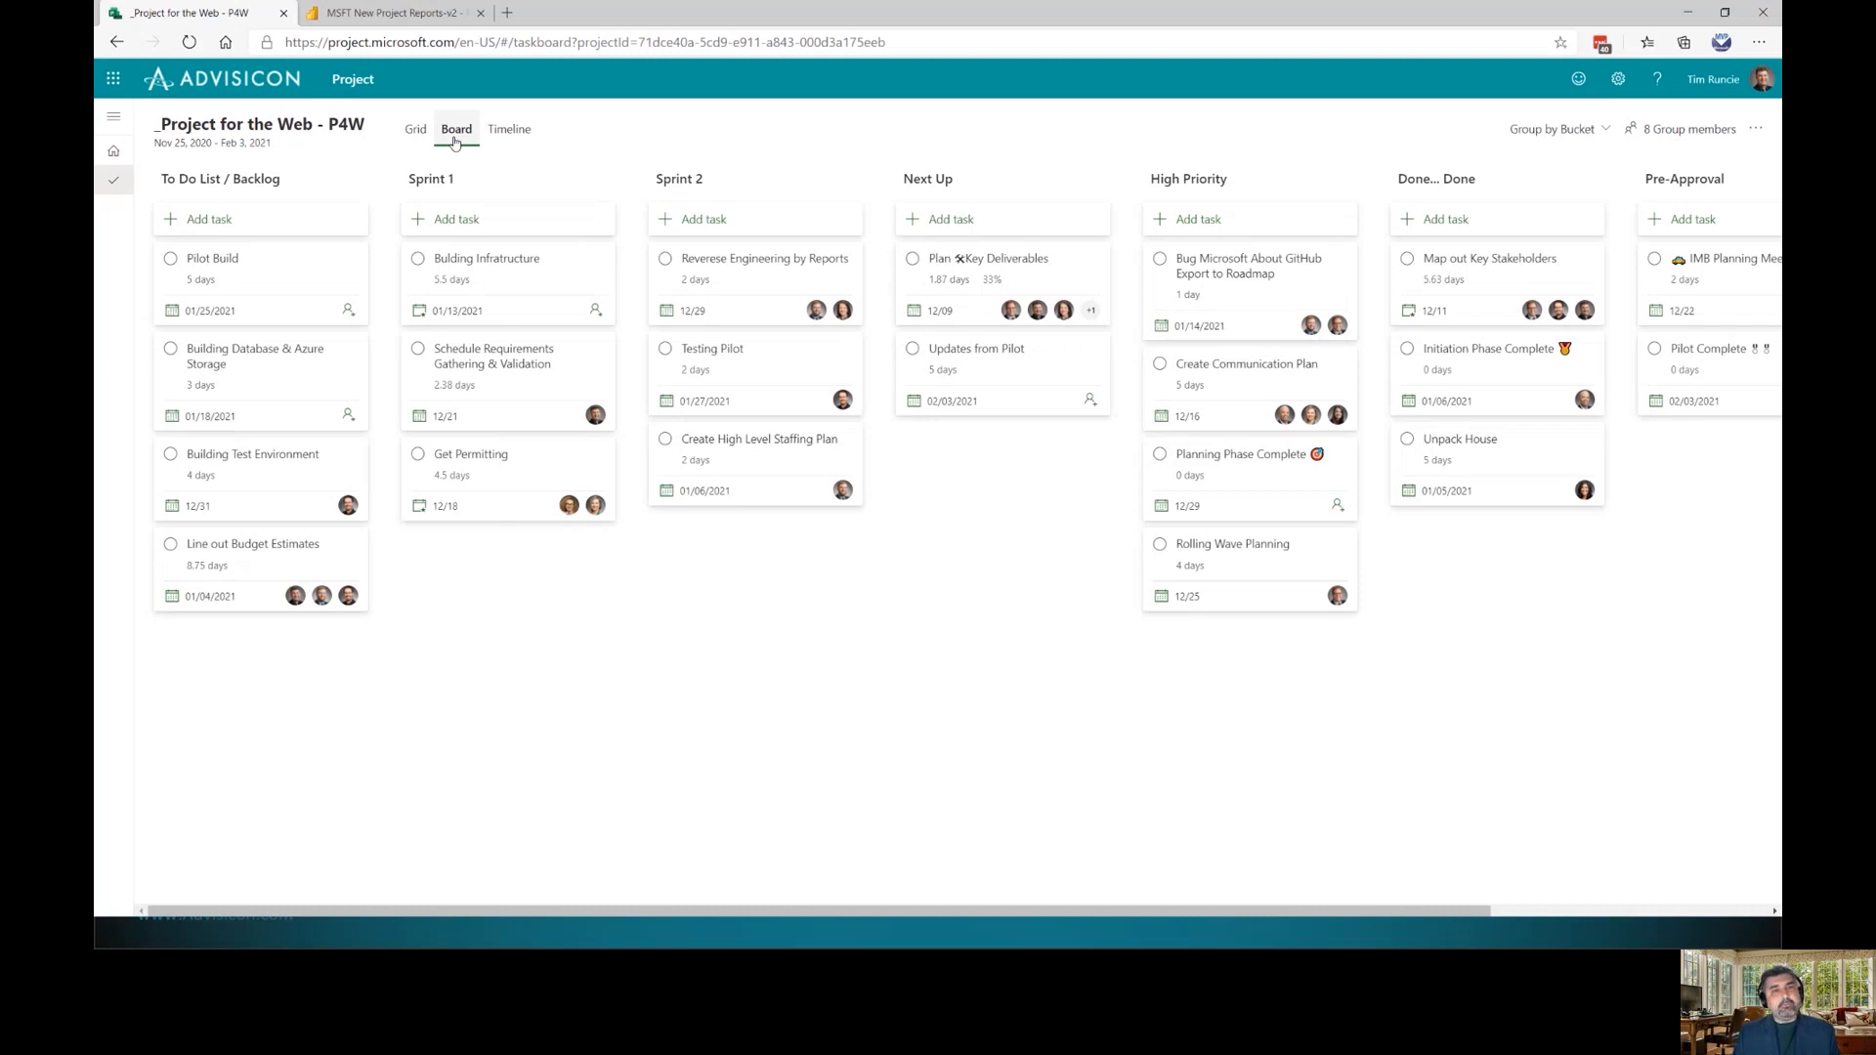
Scroll across the board's buckets from To Do List / Backlog to Pre-Approval
left_click_drag(706, 458, 743, 464)
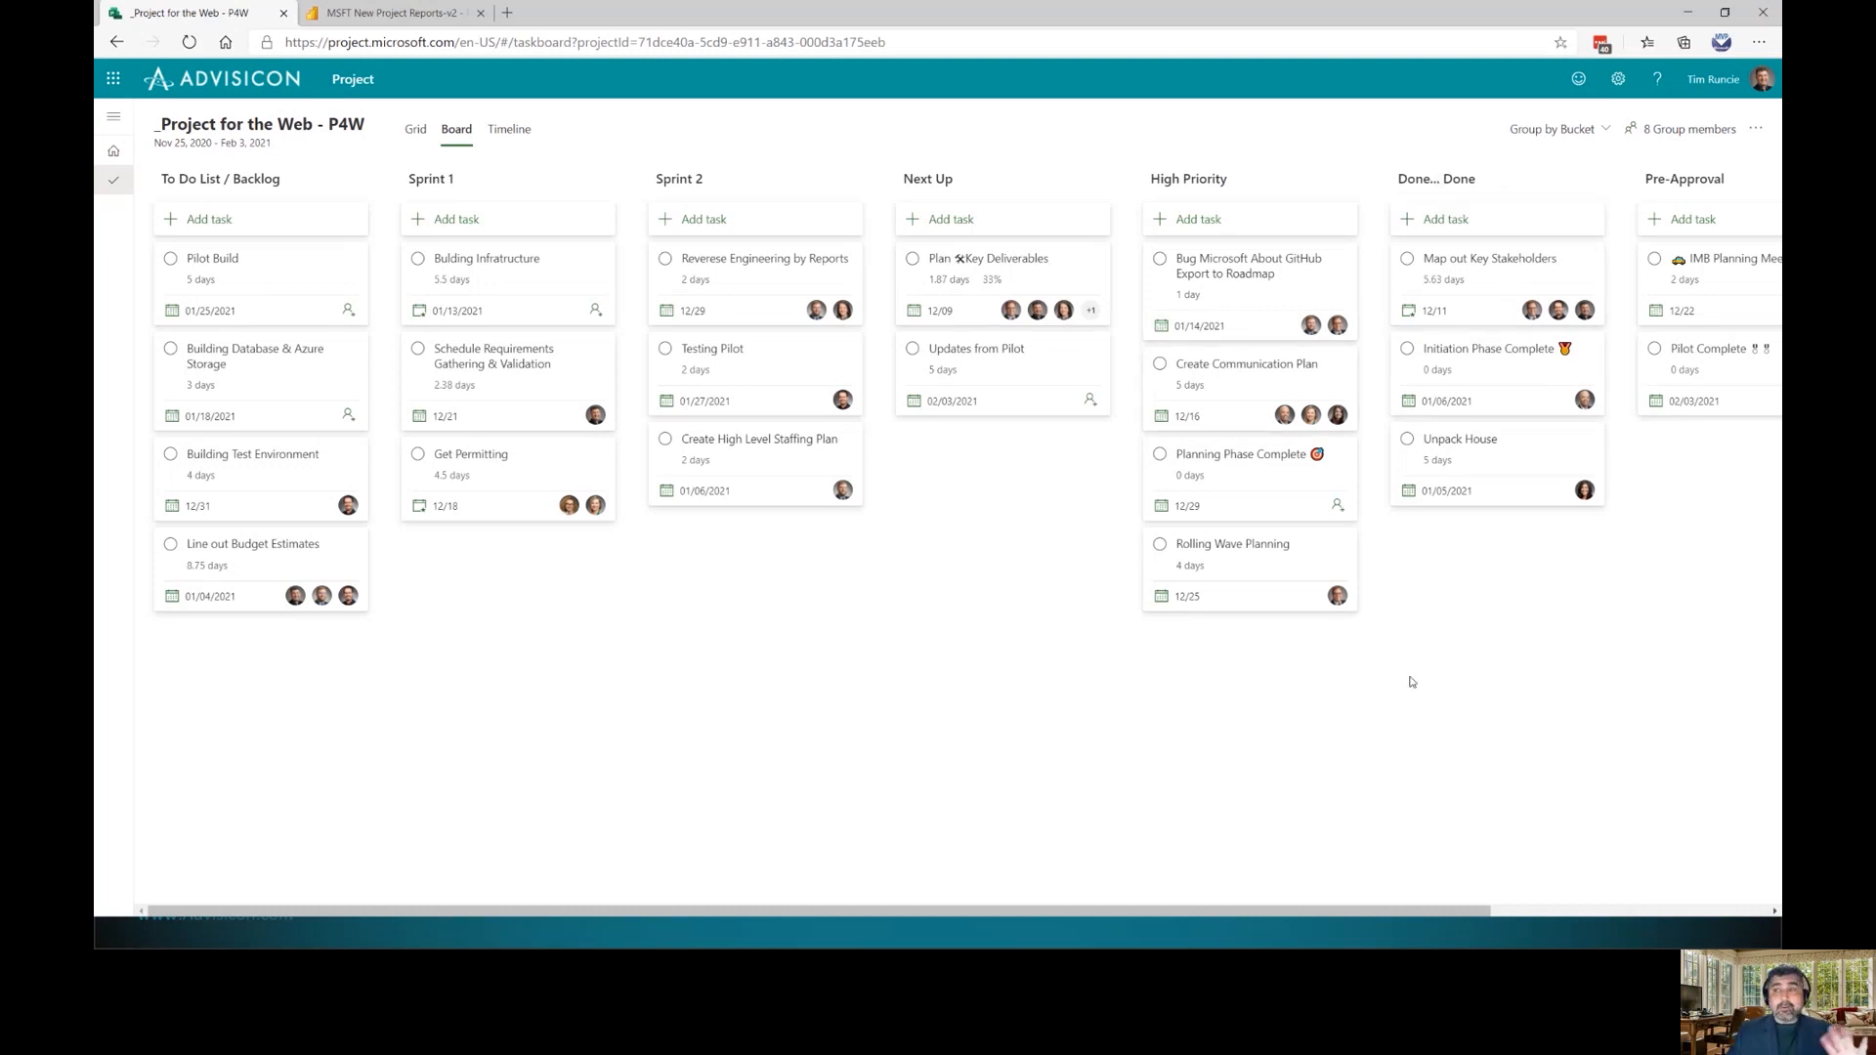
left_click_drag(1390, 912, 1346, 927)
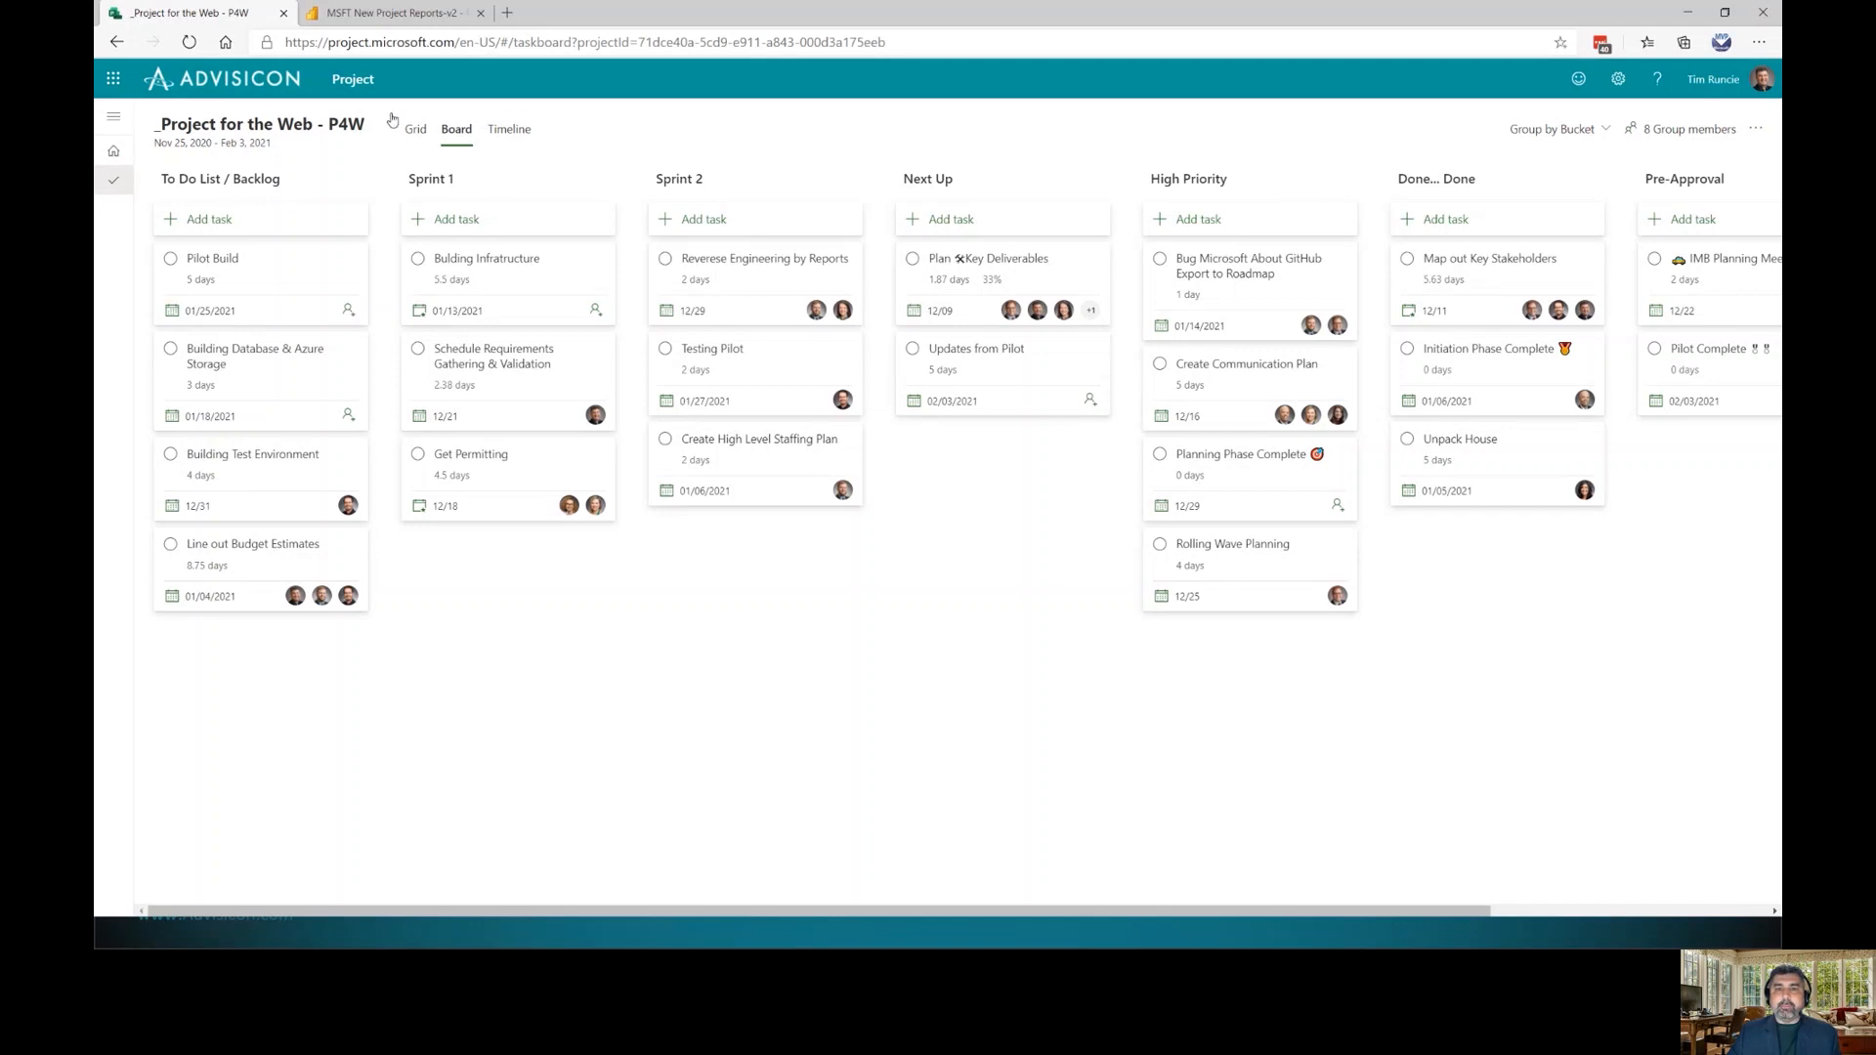
Check the project details and Copy project option, then show the plan as a task grid
left_click(267, 130)
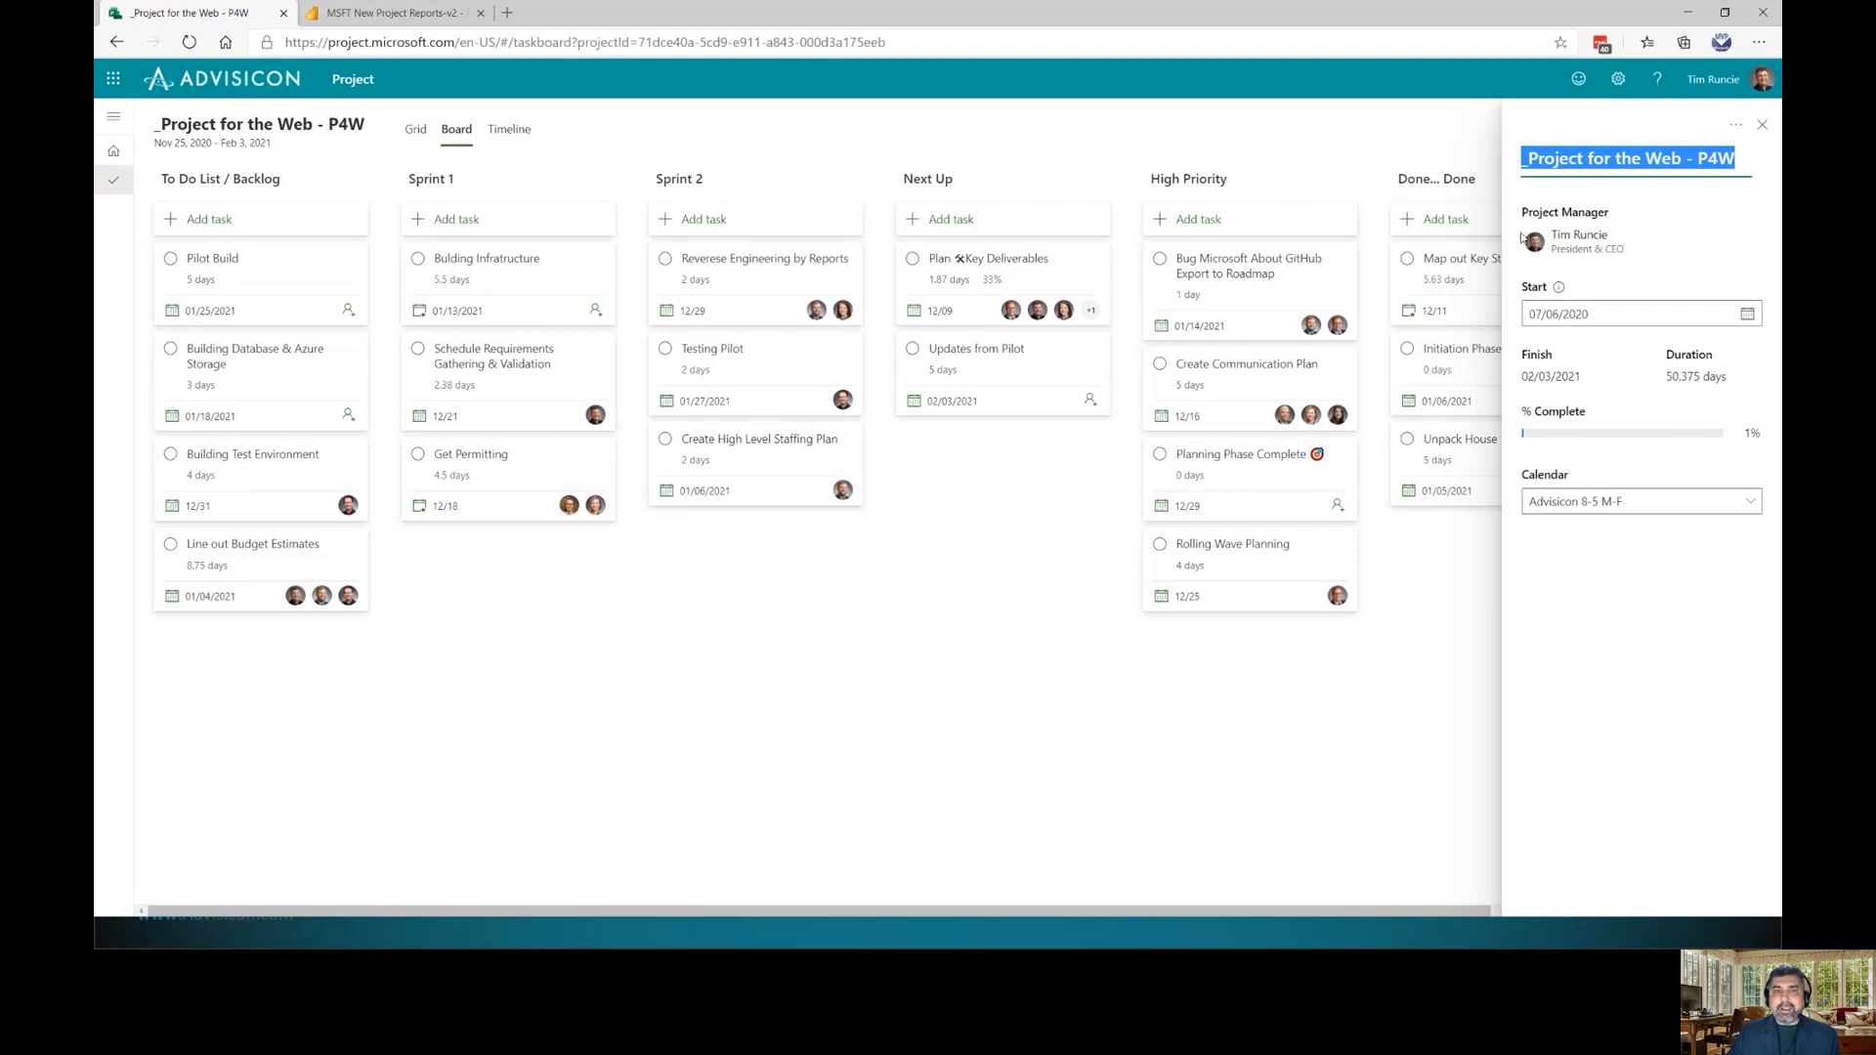
left_click(1736, 127)
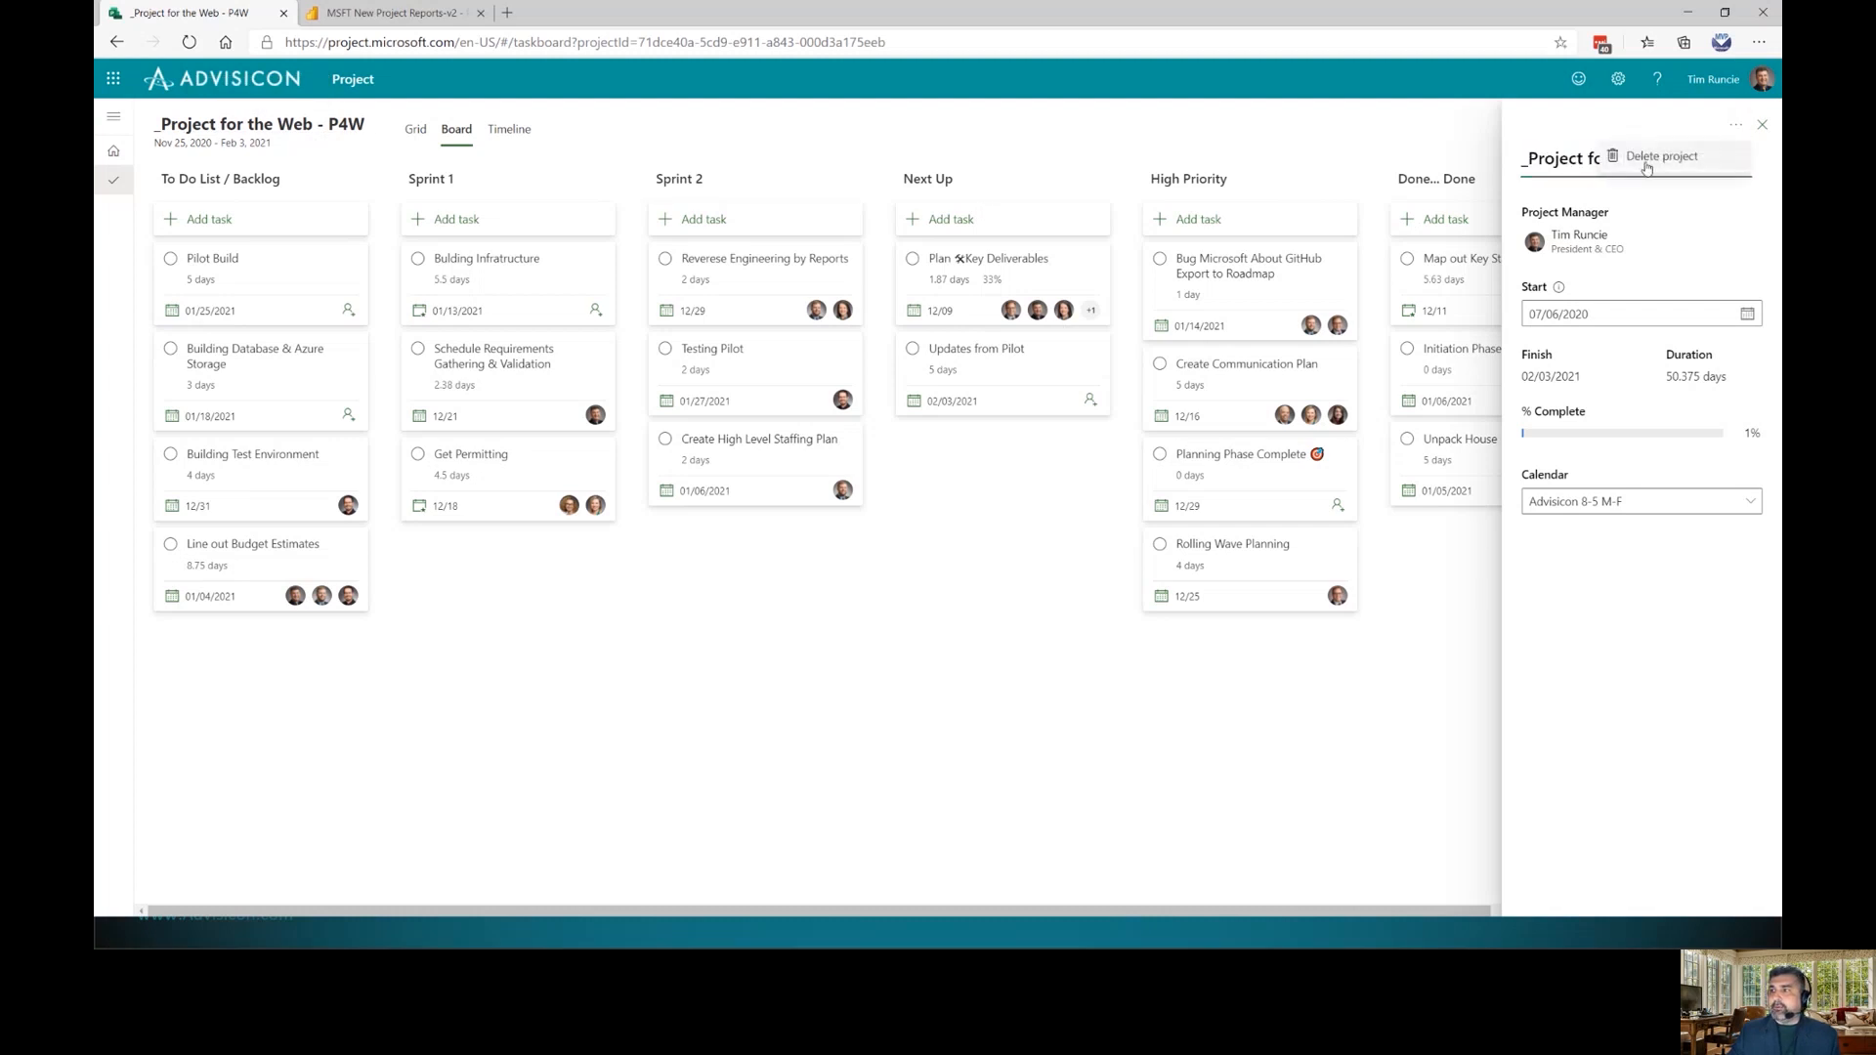
left_click(912, 542)
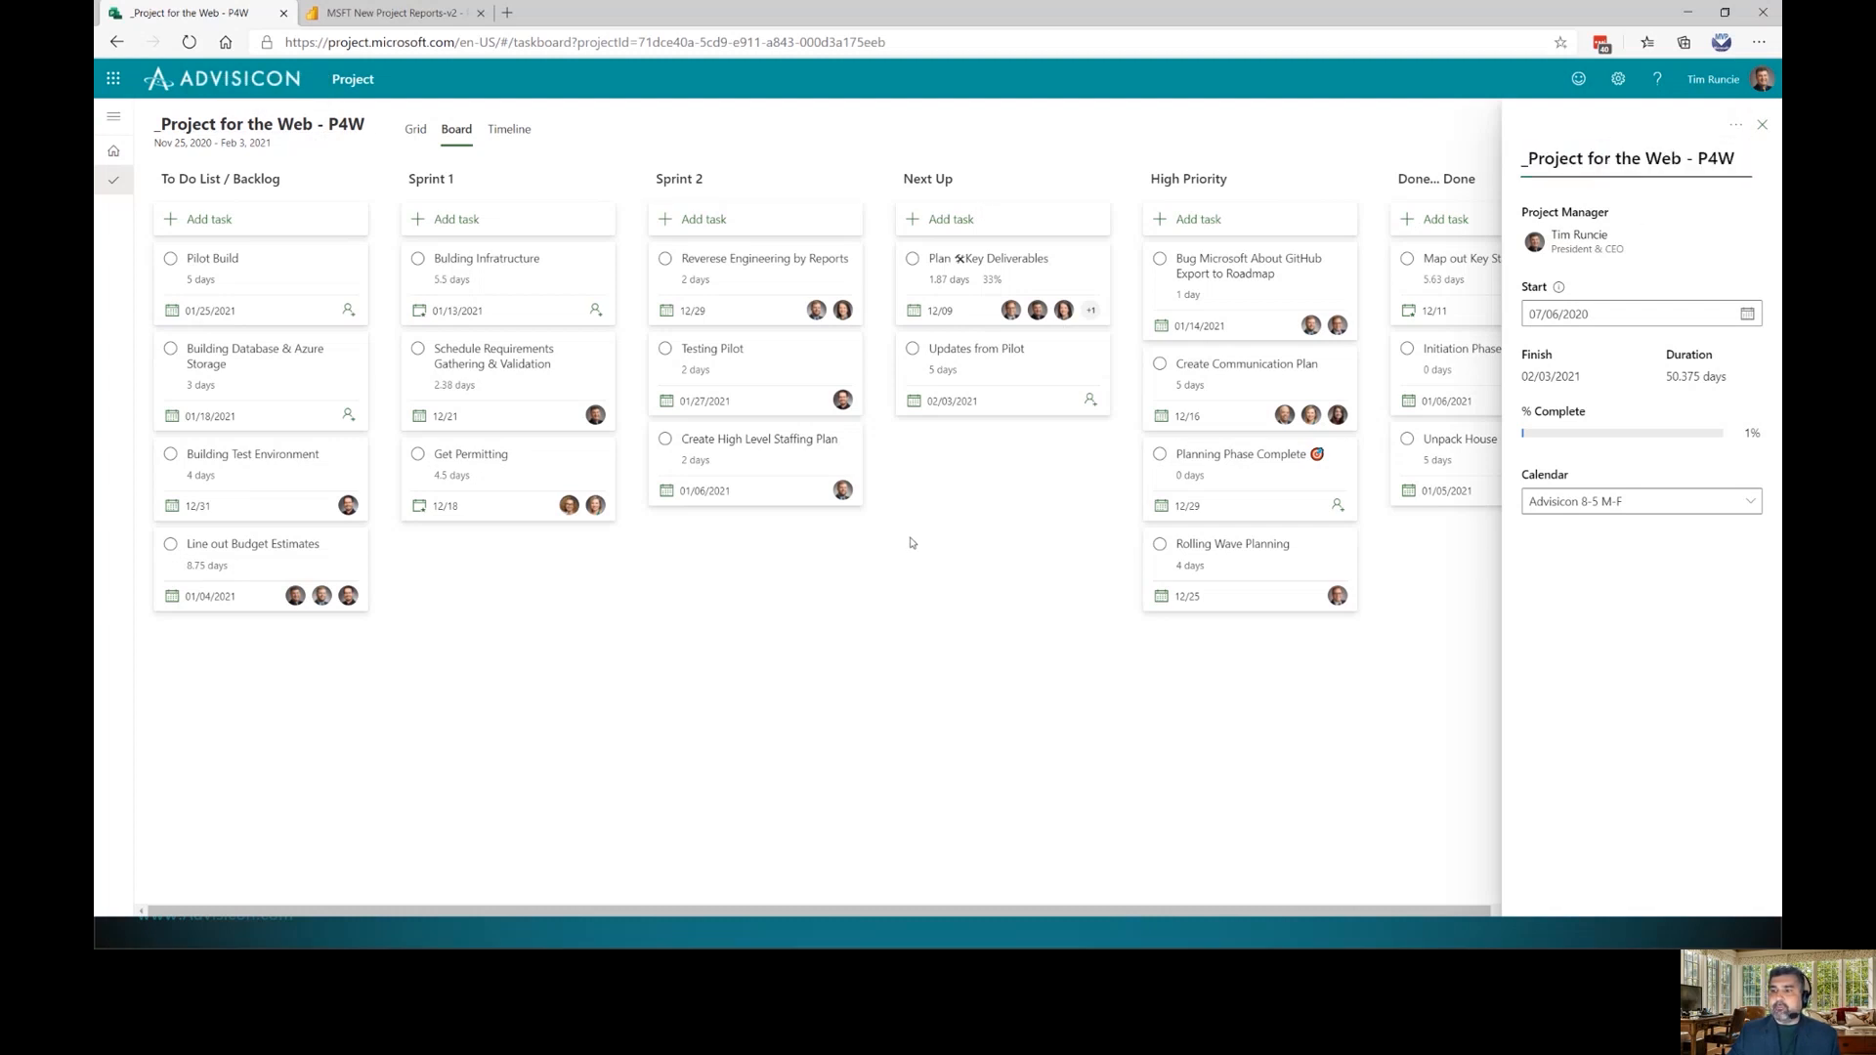
left_click(1763, 126)
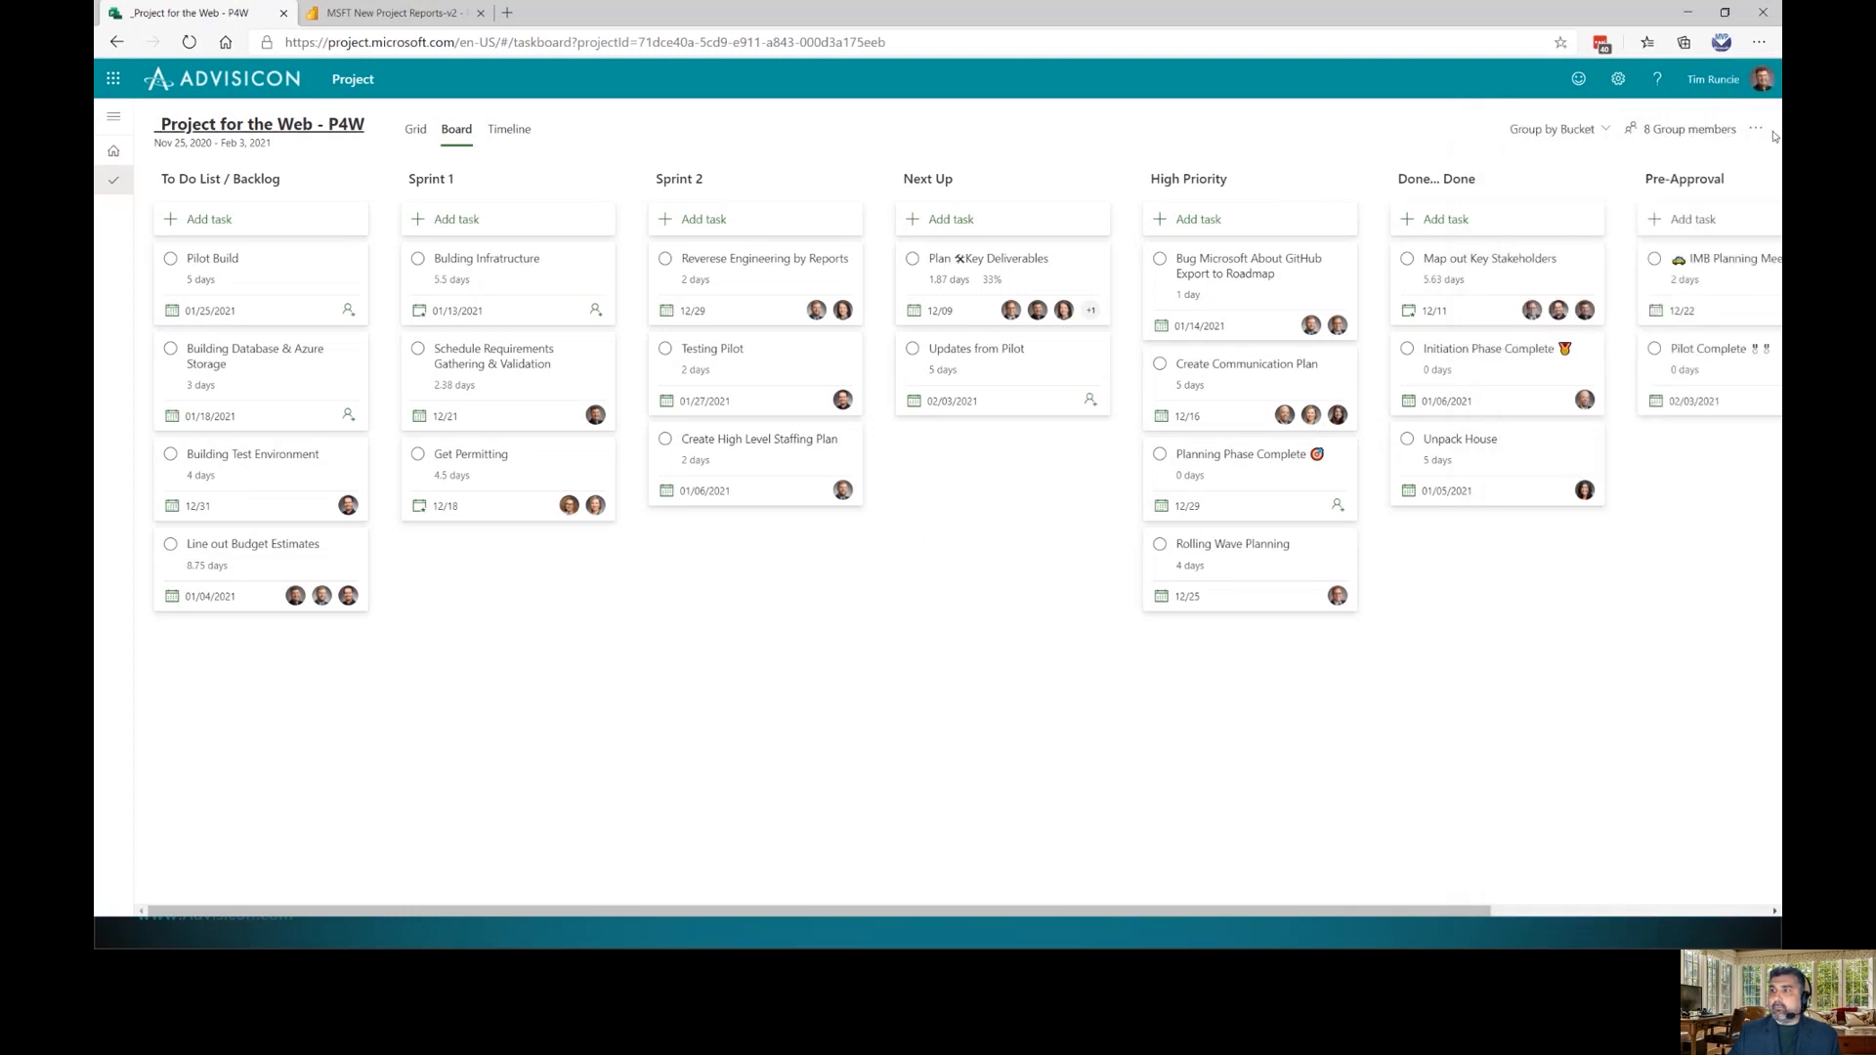
left_click(1756, 128)
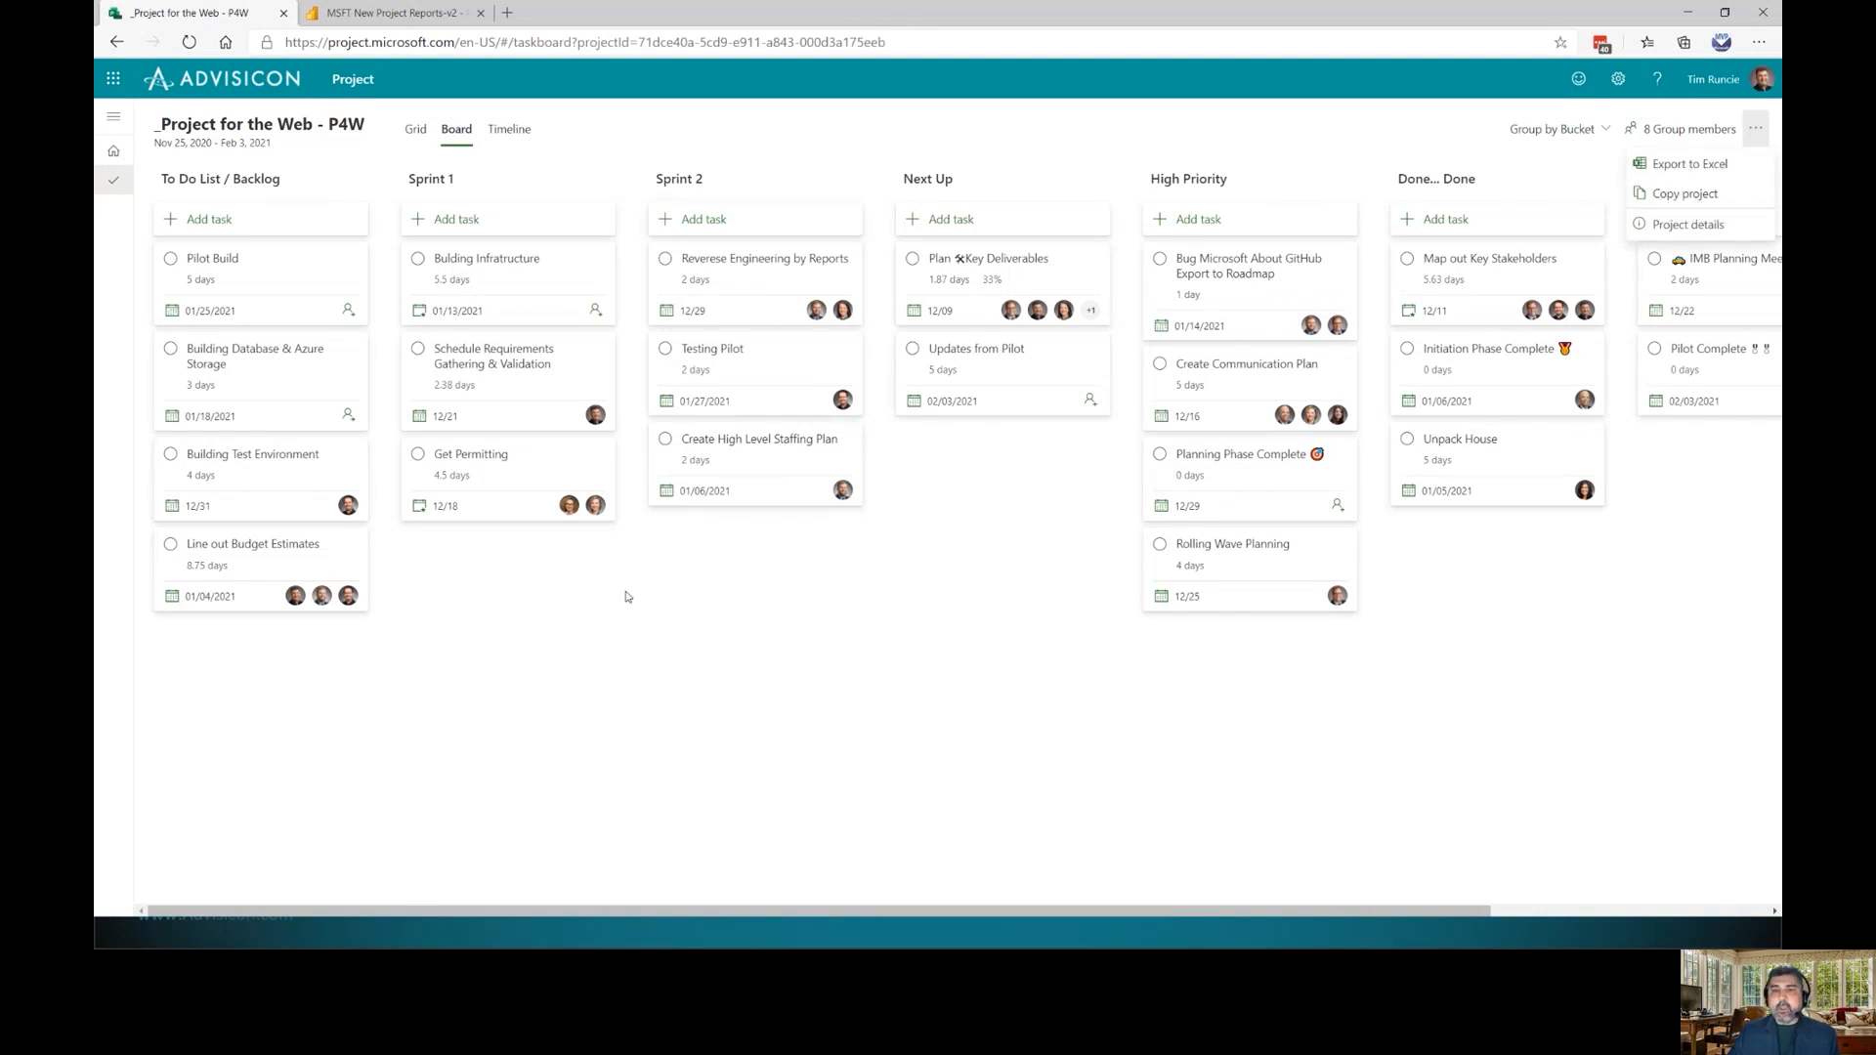
left_click(415, 129)
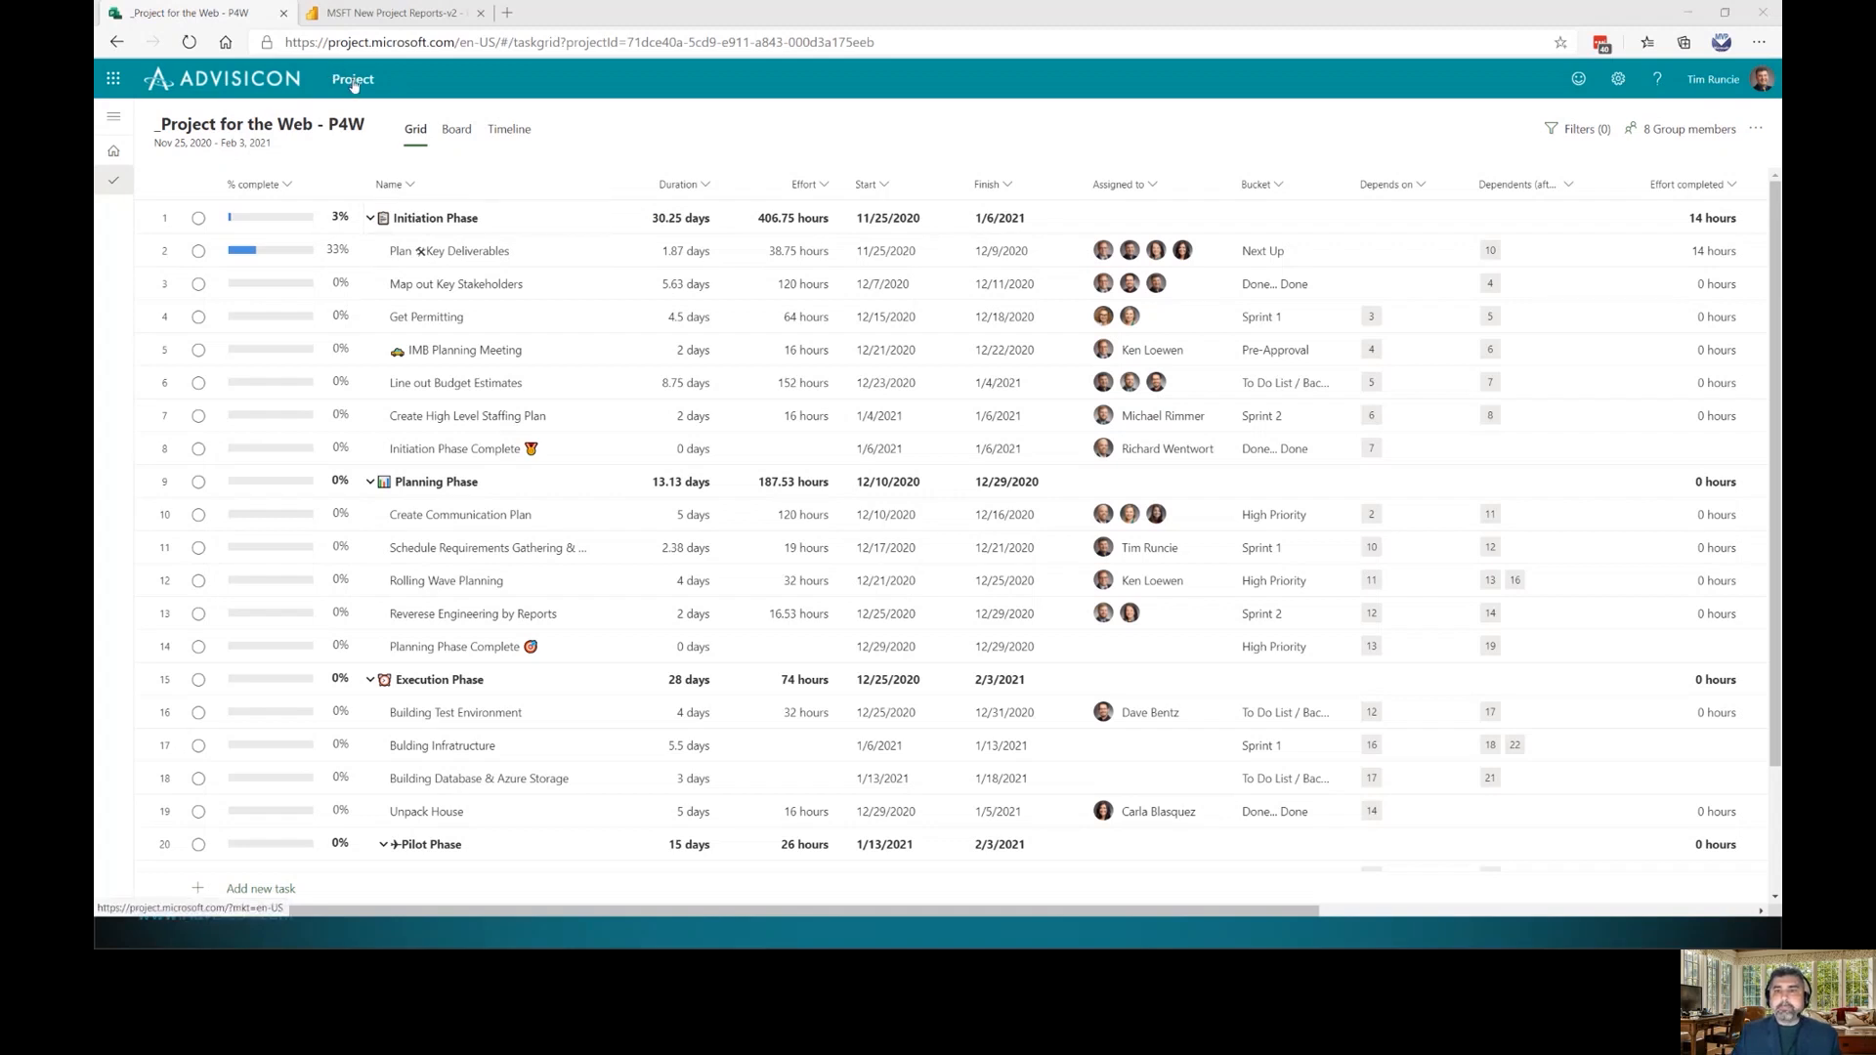
Return to the project list and open _P4W Example from Recent
left_click(354, 82)
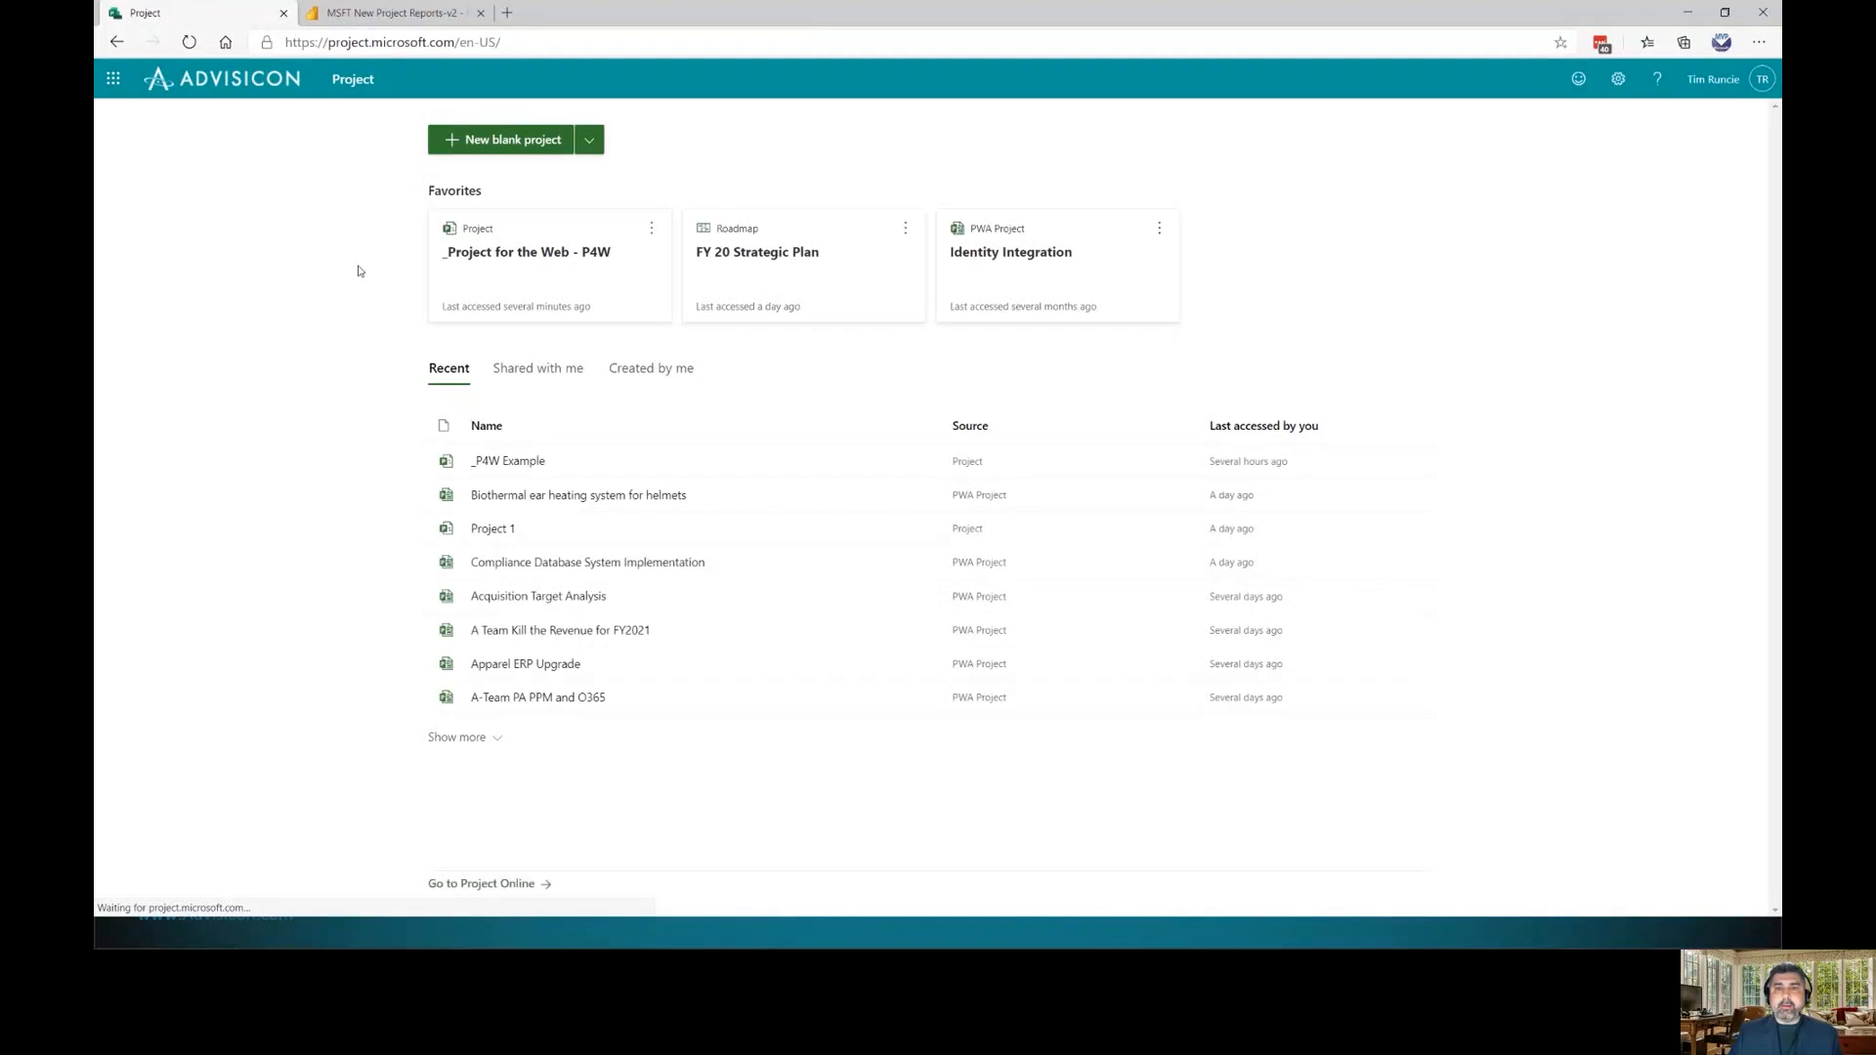
left_click(512, 463)
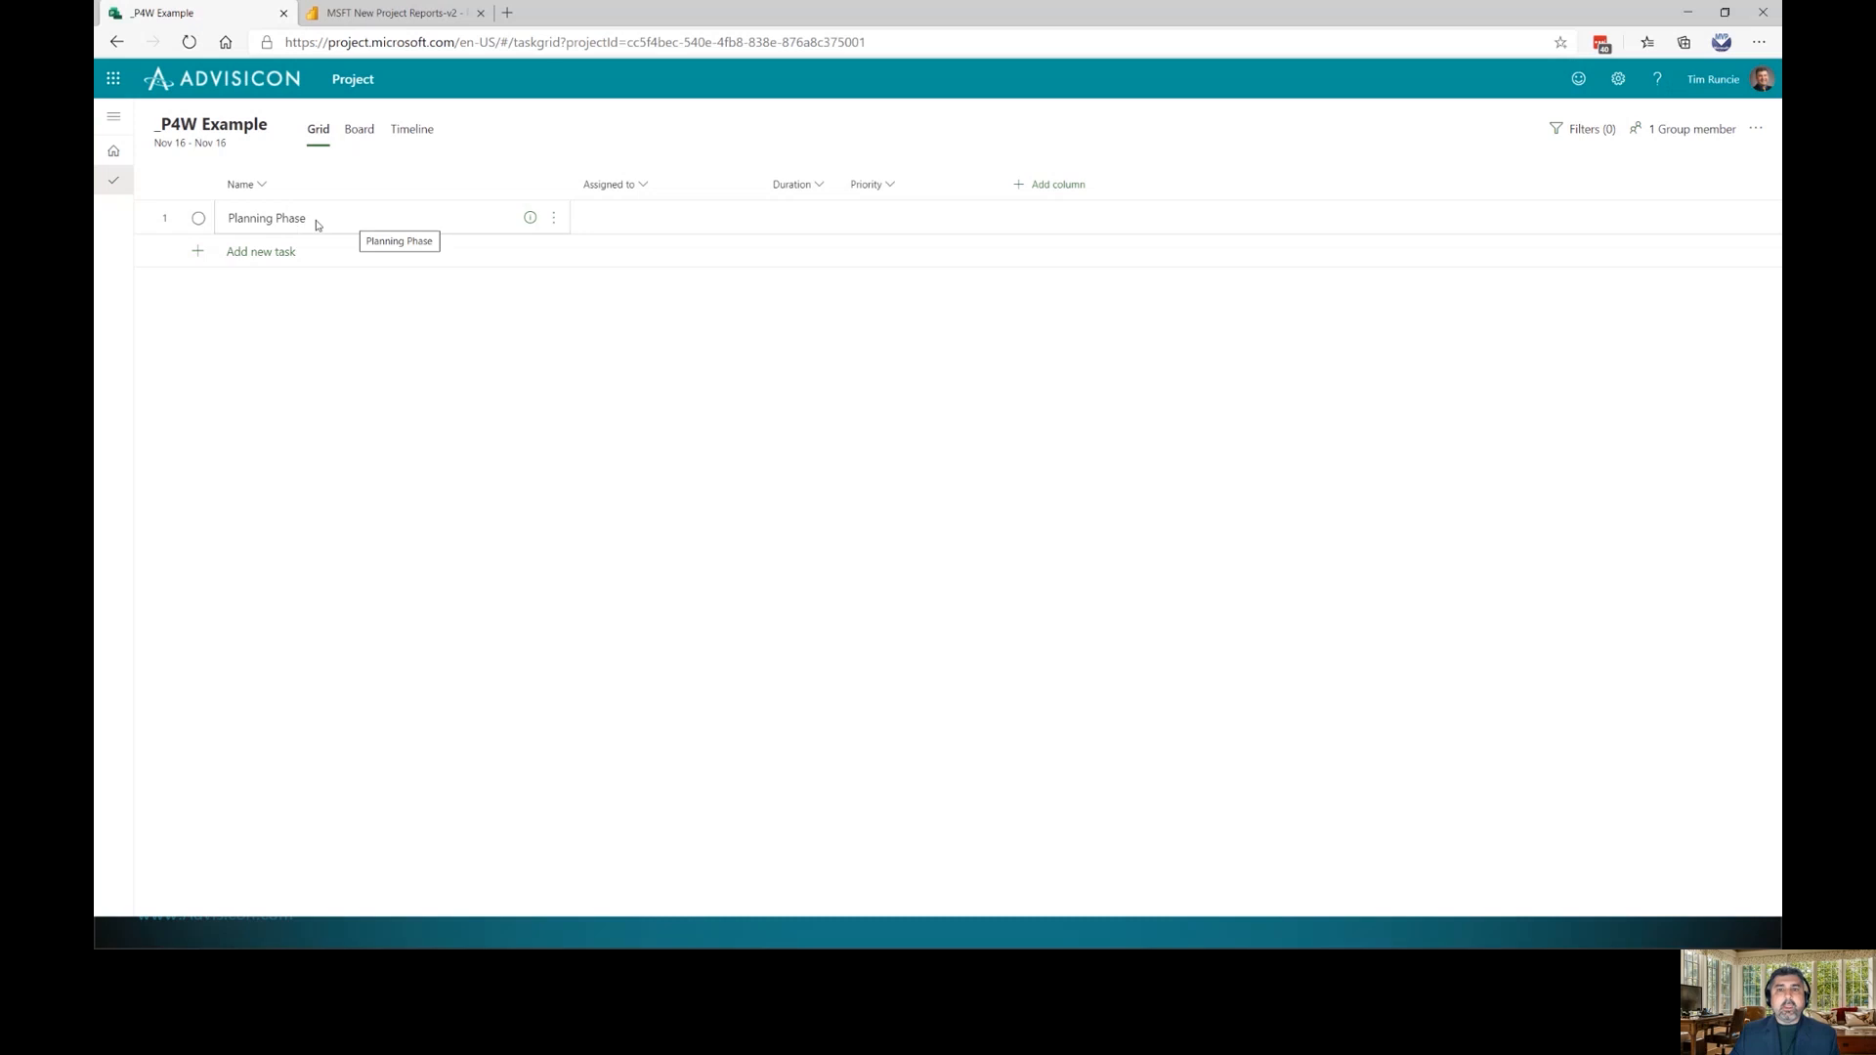
left_click(554, 218)
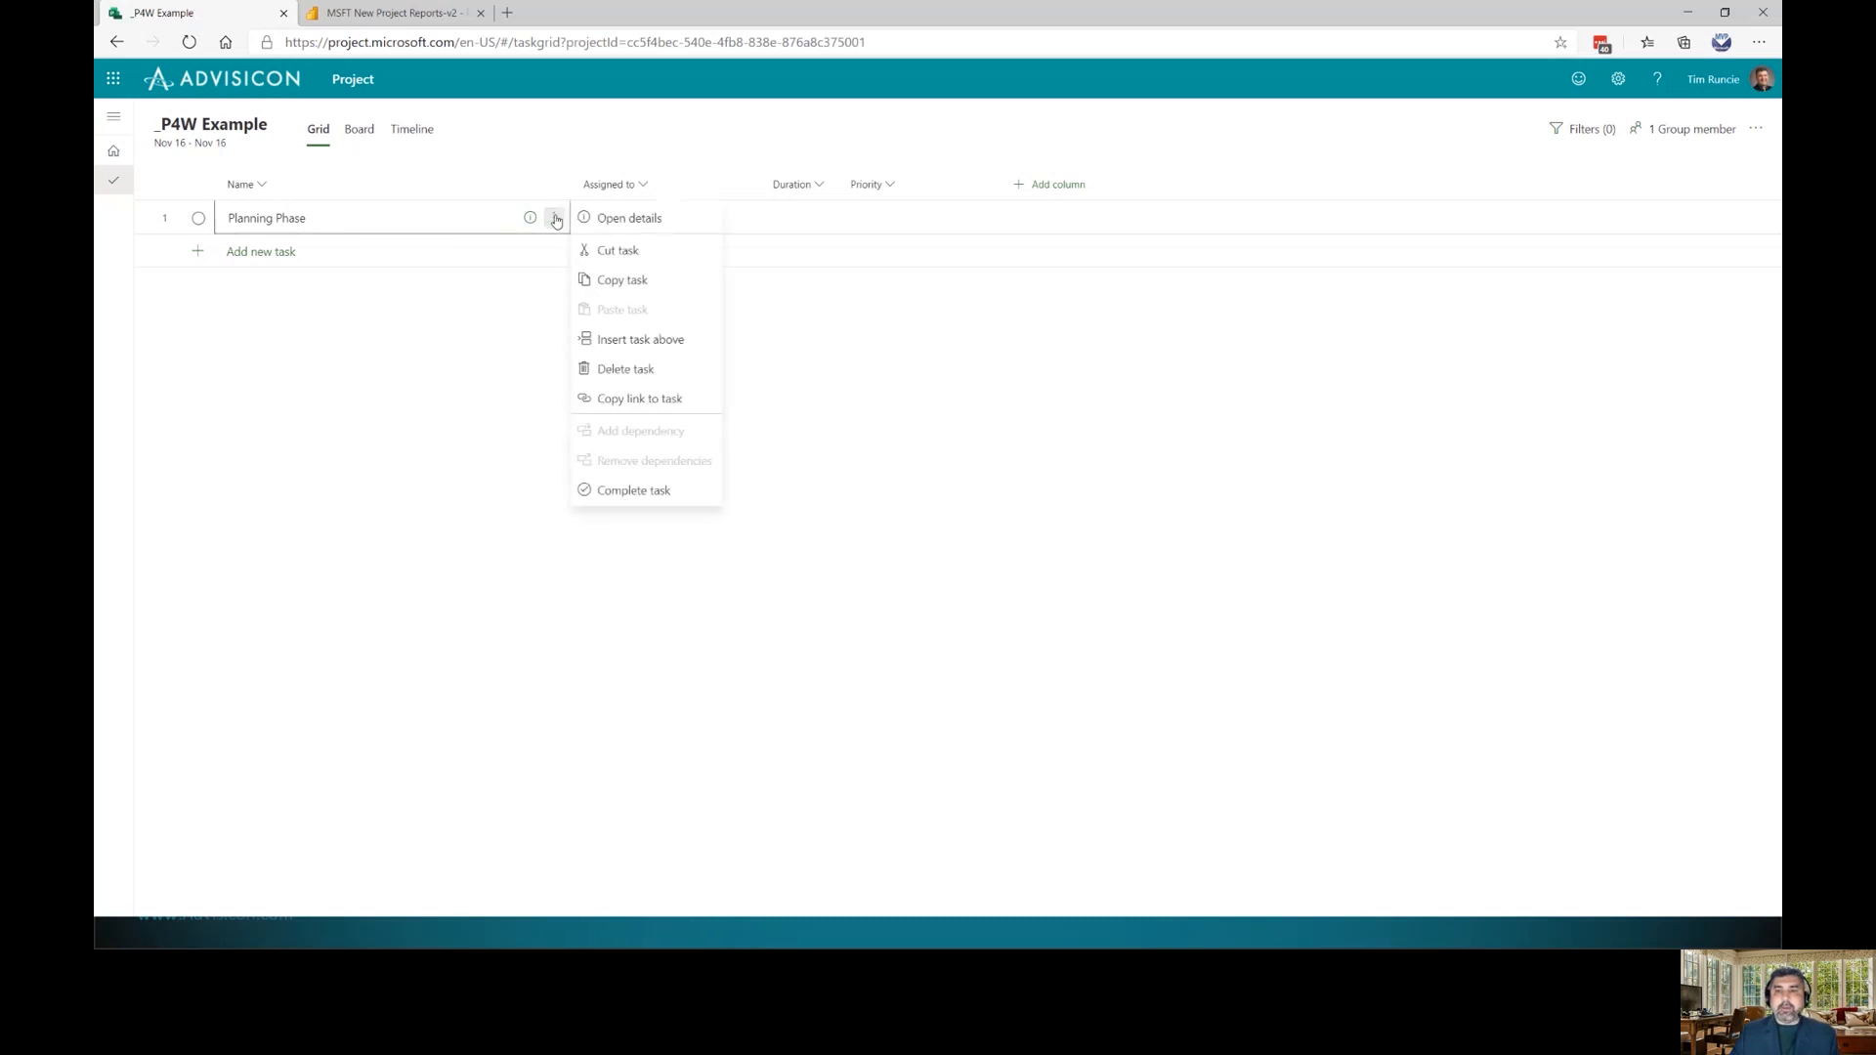
left_click(628, 370)
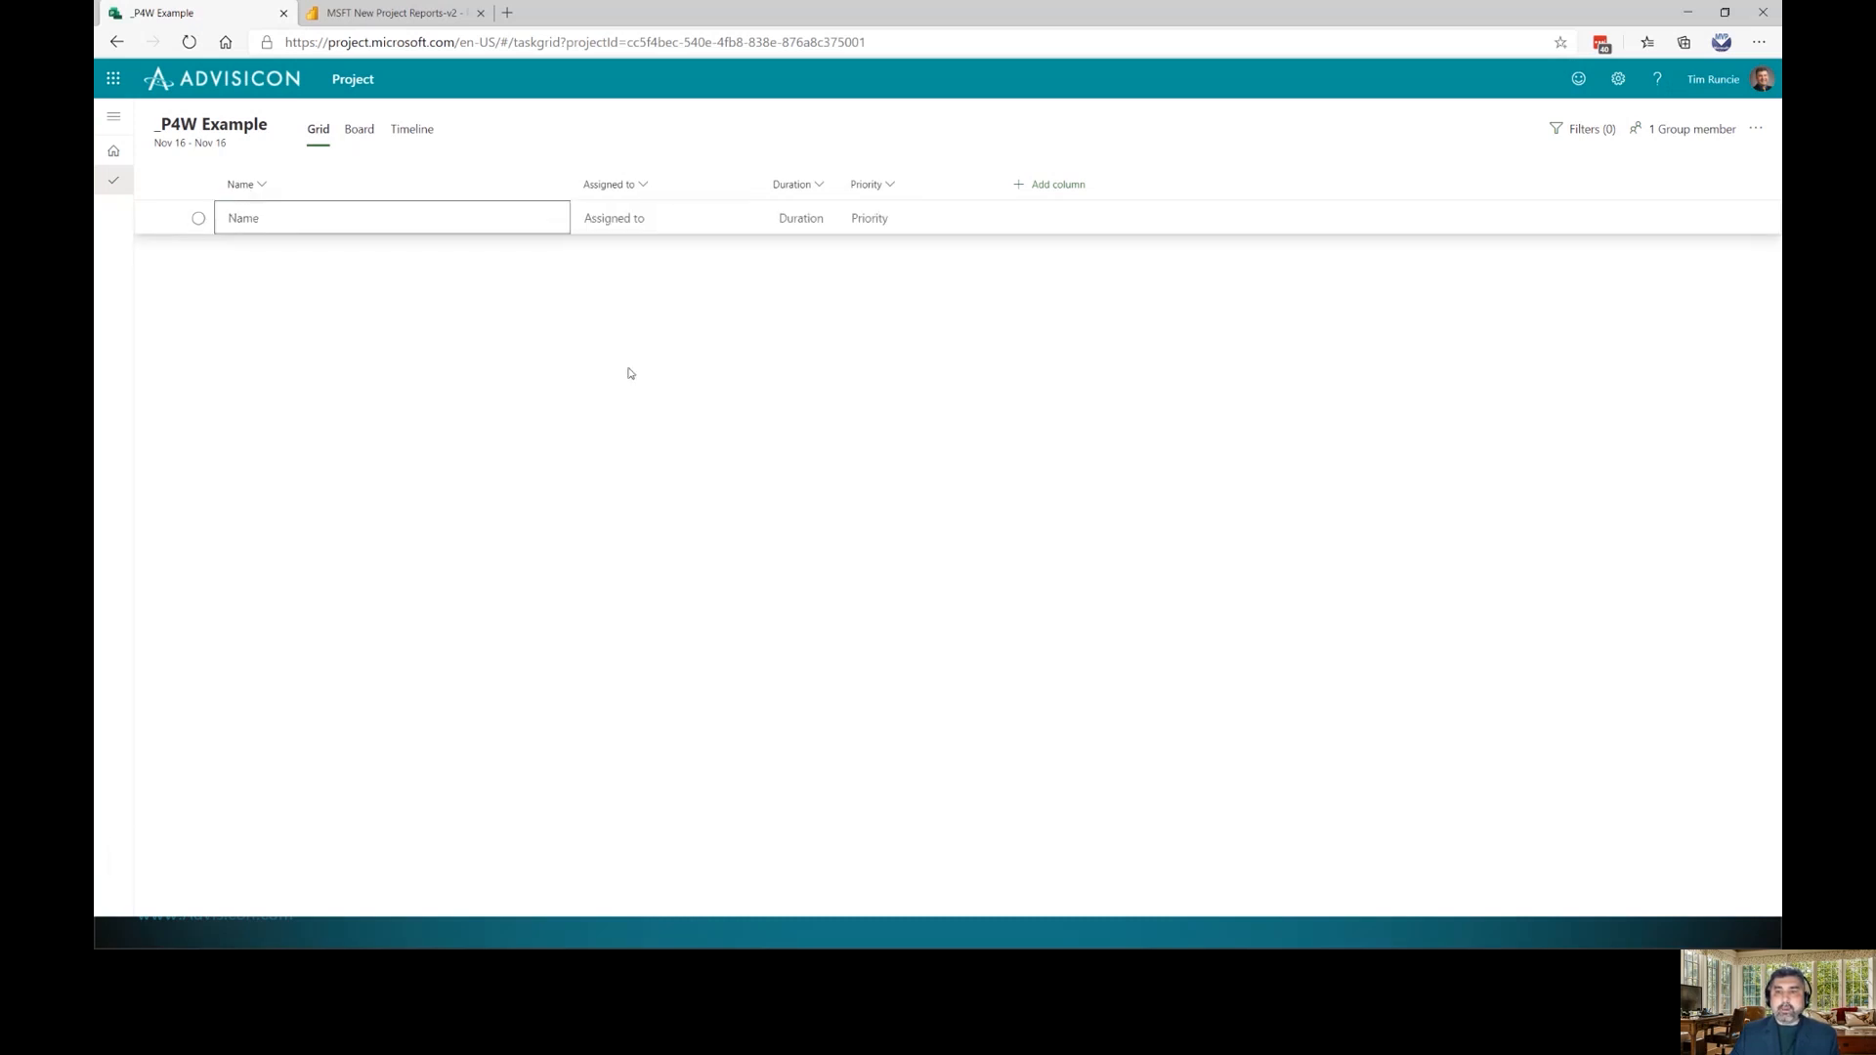
key("ctrl+z")
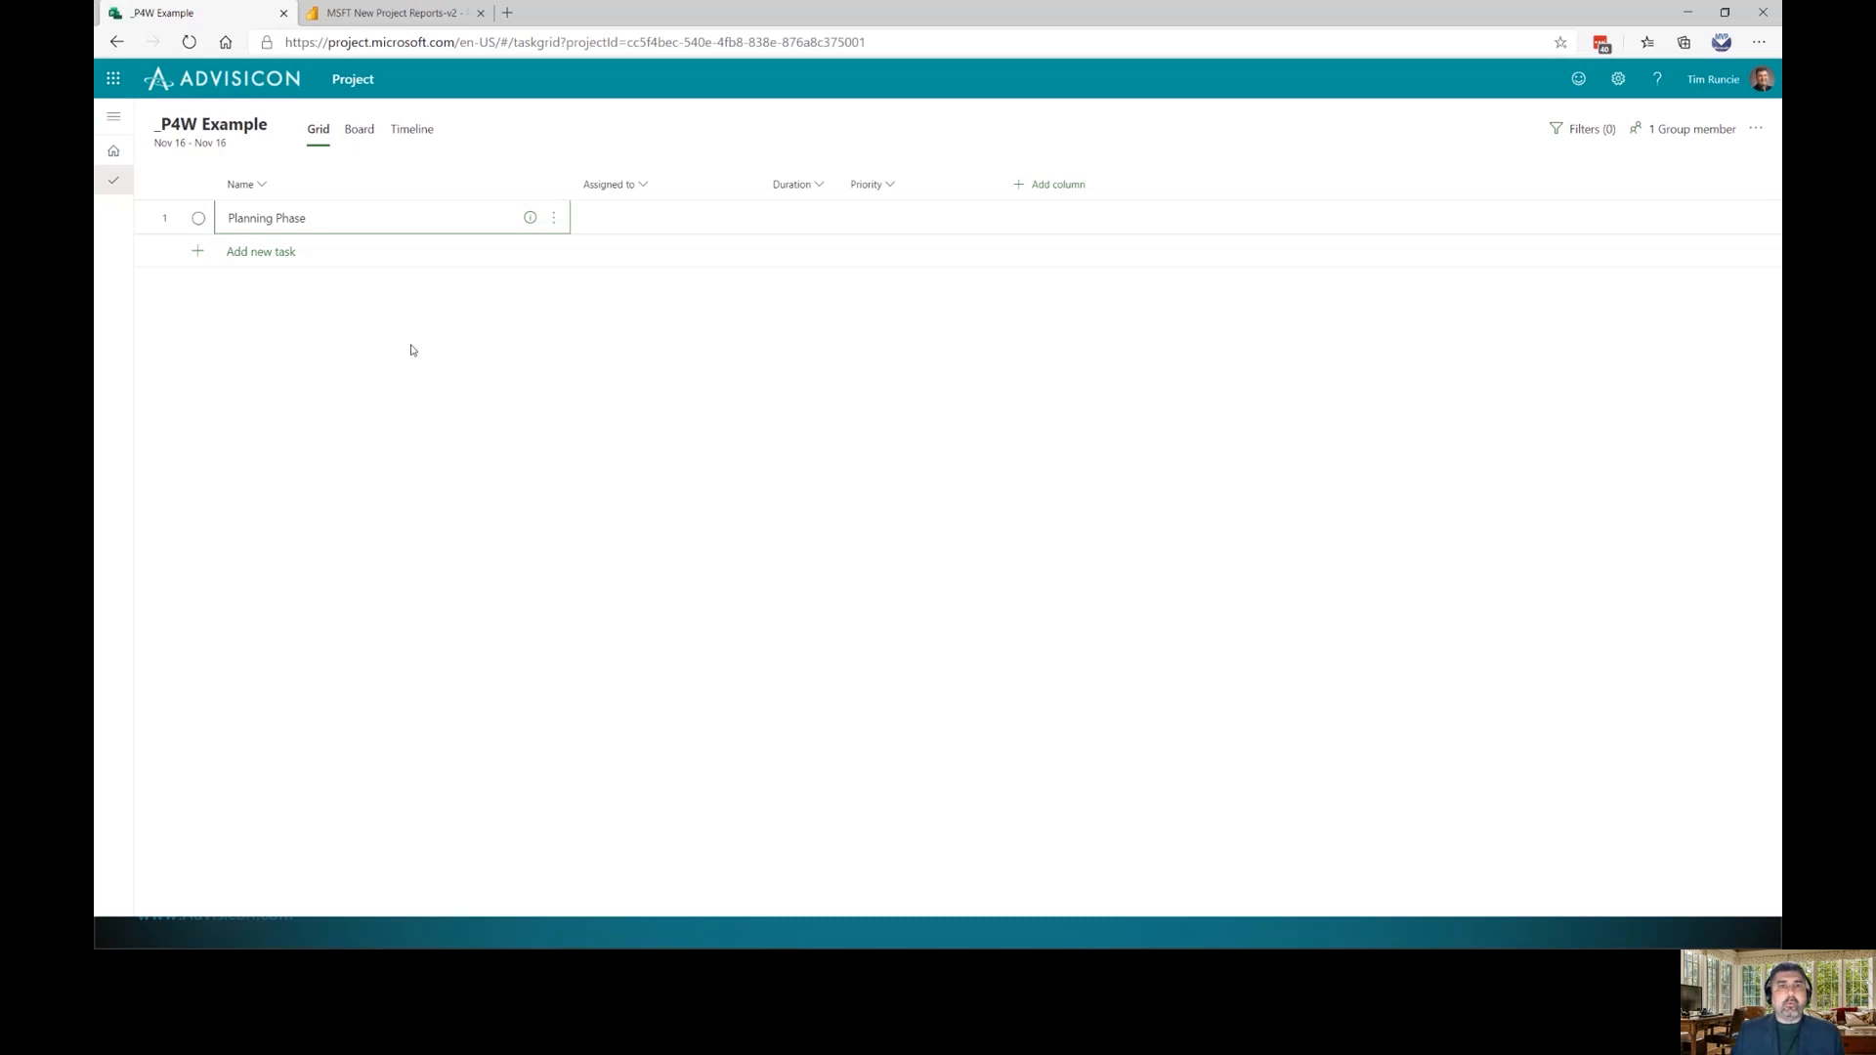
Rename the Planning Phase task to Planning
left_click(289, 225)
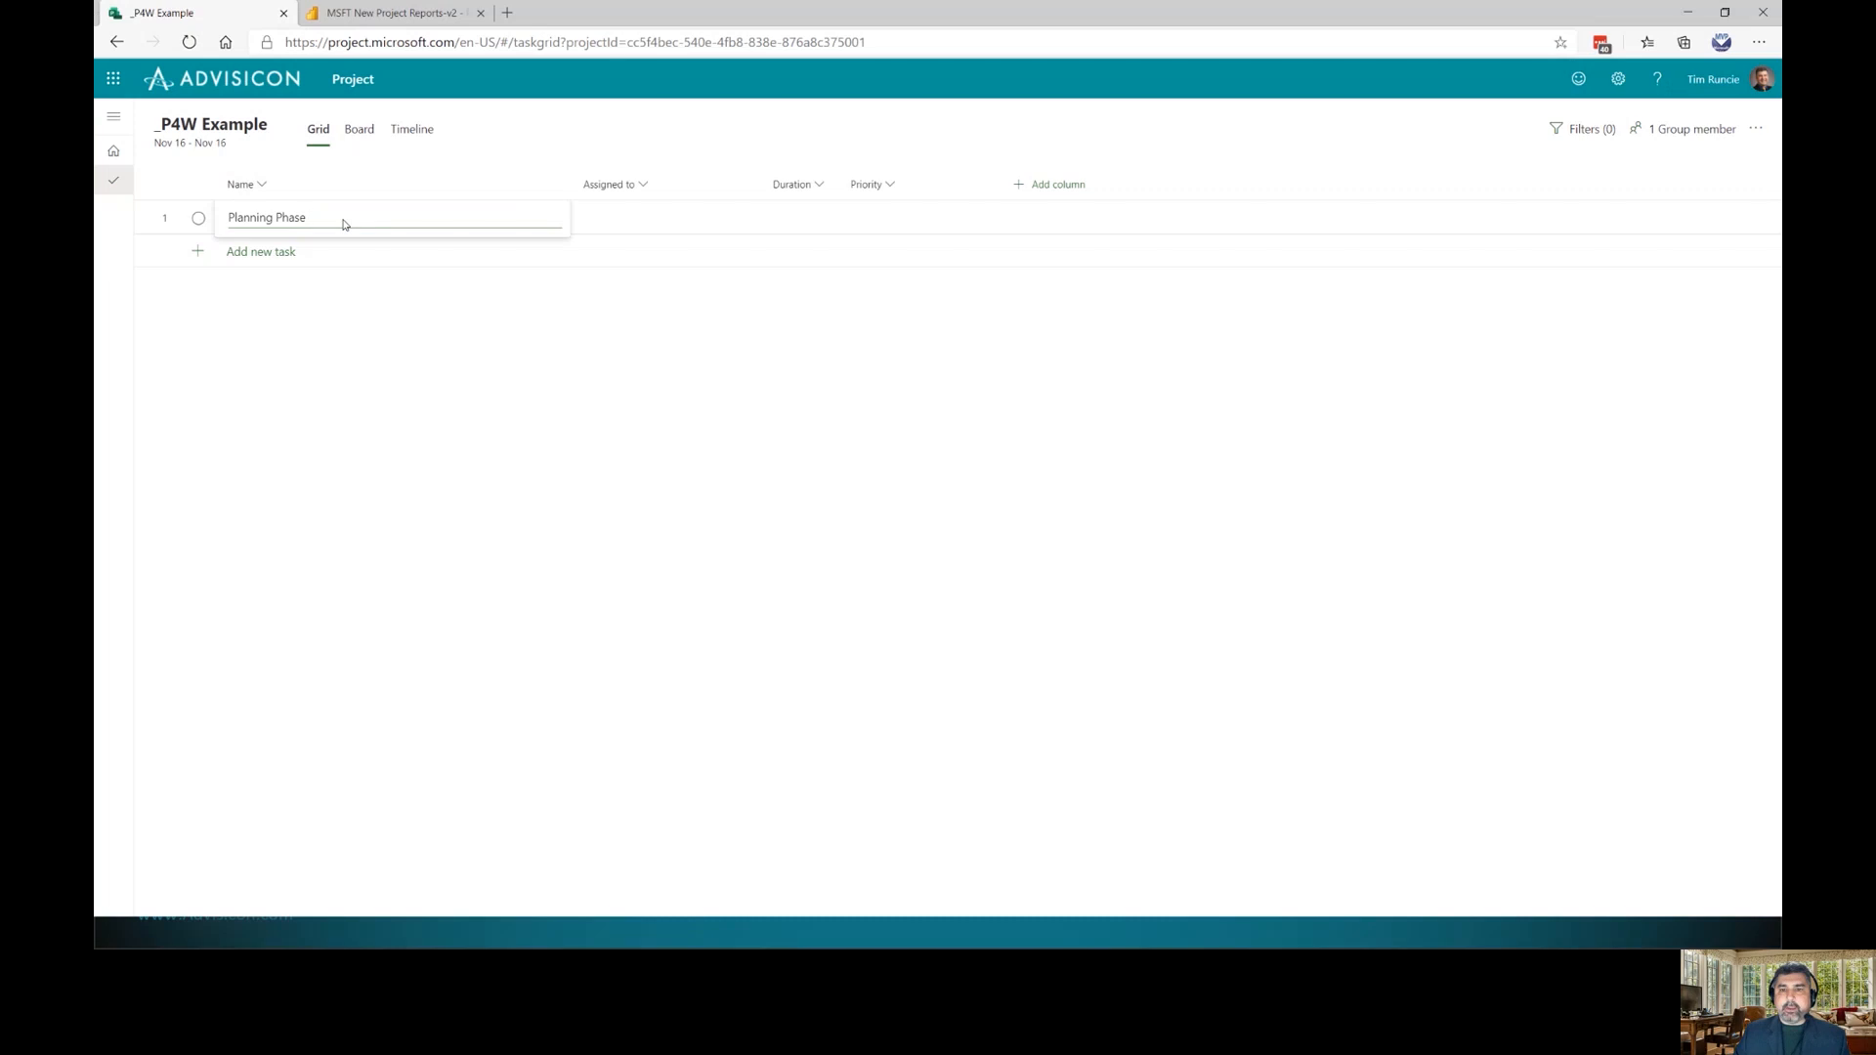
key("BackSpace")
key("BackSpace")
key("BackSpace")
key("BackSpace")
key("BackSpace")
key("BackSpace")
key("BackSpace")
key("BackSpace")
key("BackSpace")
key("BackSpace")
key("BackSpace")
key("BackSpace")
key("BackSpace")
key("BackSpace")
type("Planning")
key("Return")
Add tasks Procurment, IT & Install, Training and Documentation below Planning
type("Procurment")
key("Return")
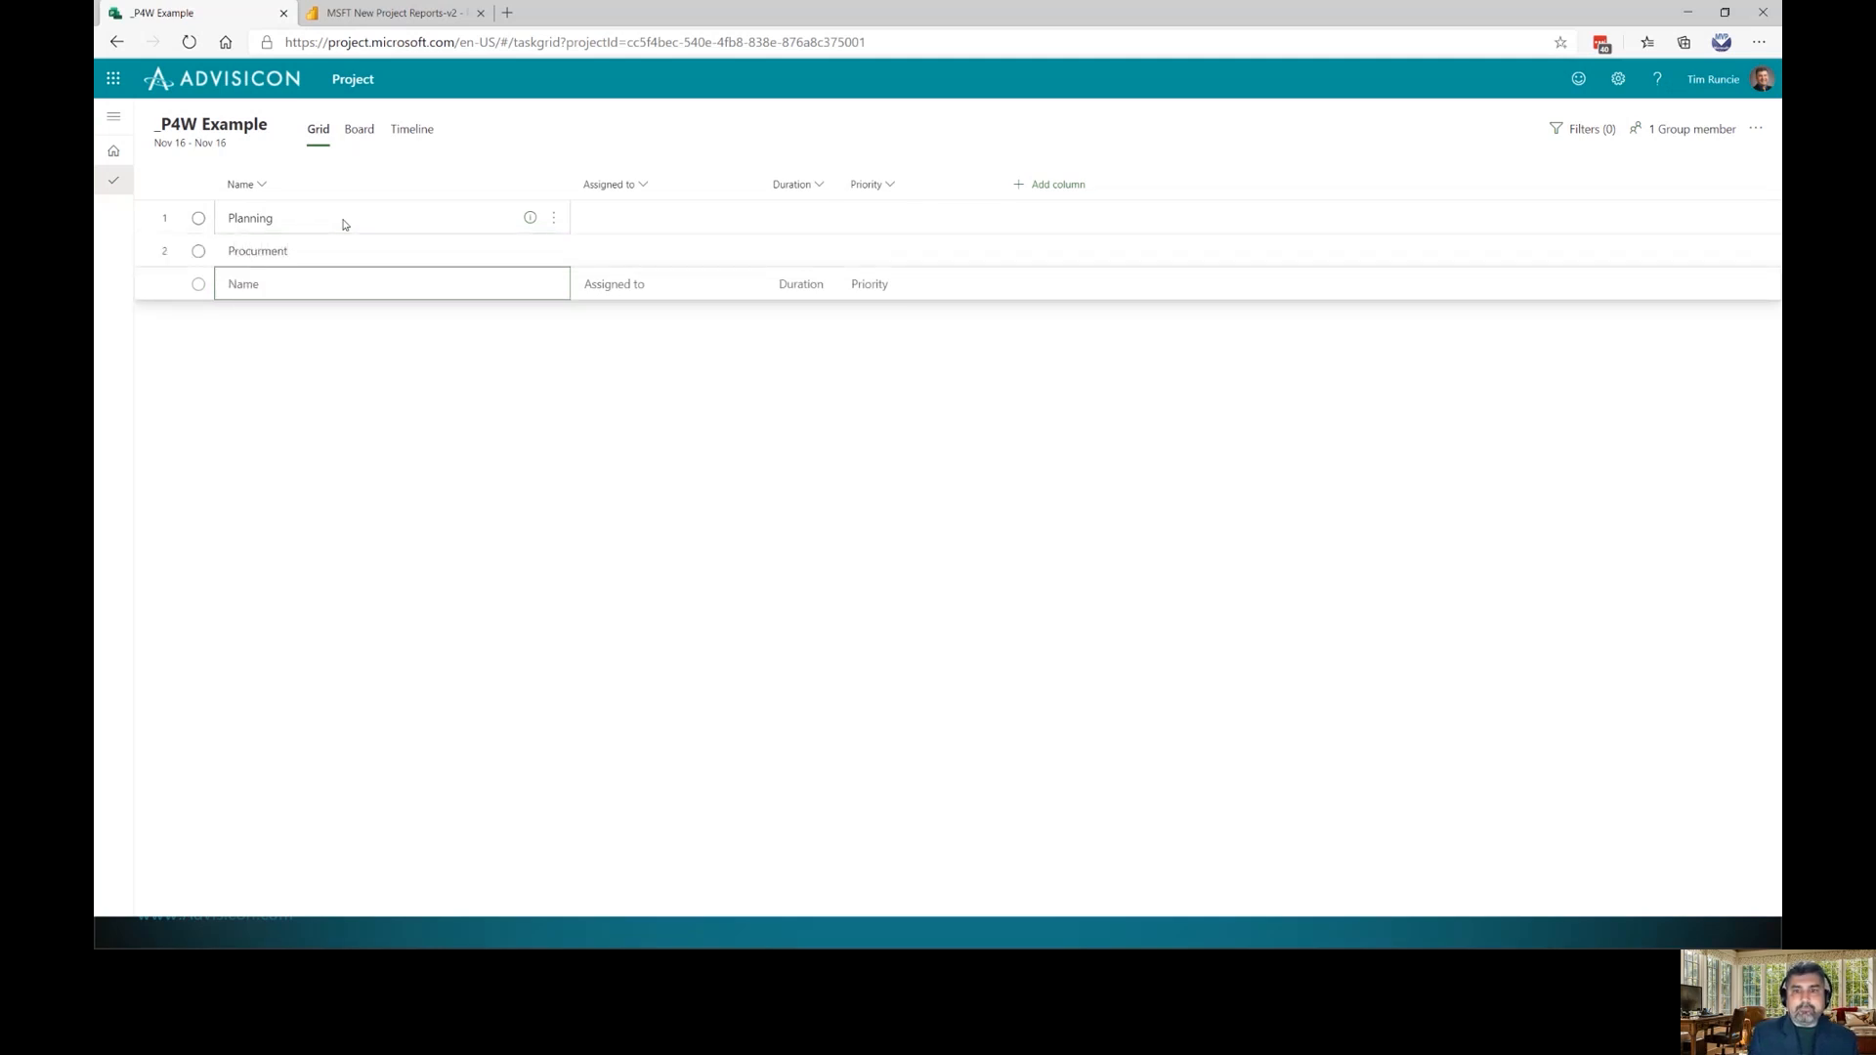
type("I")
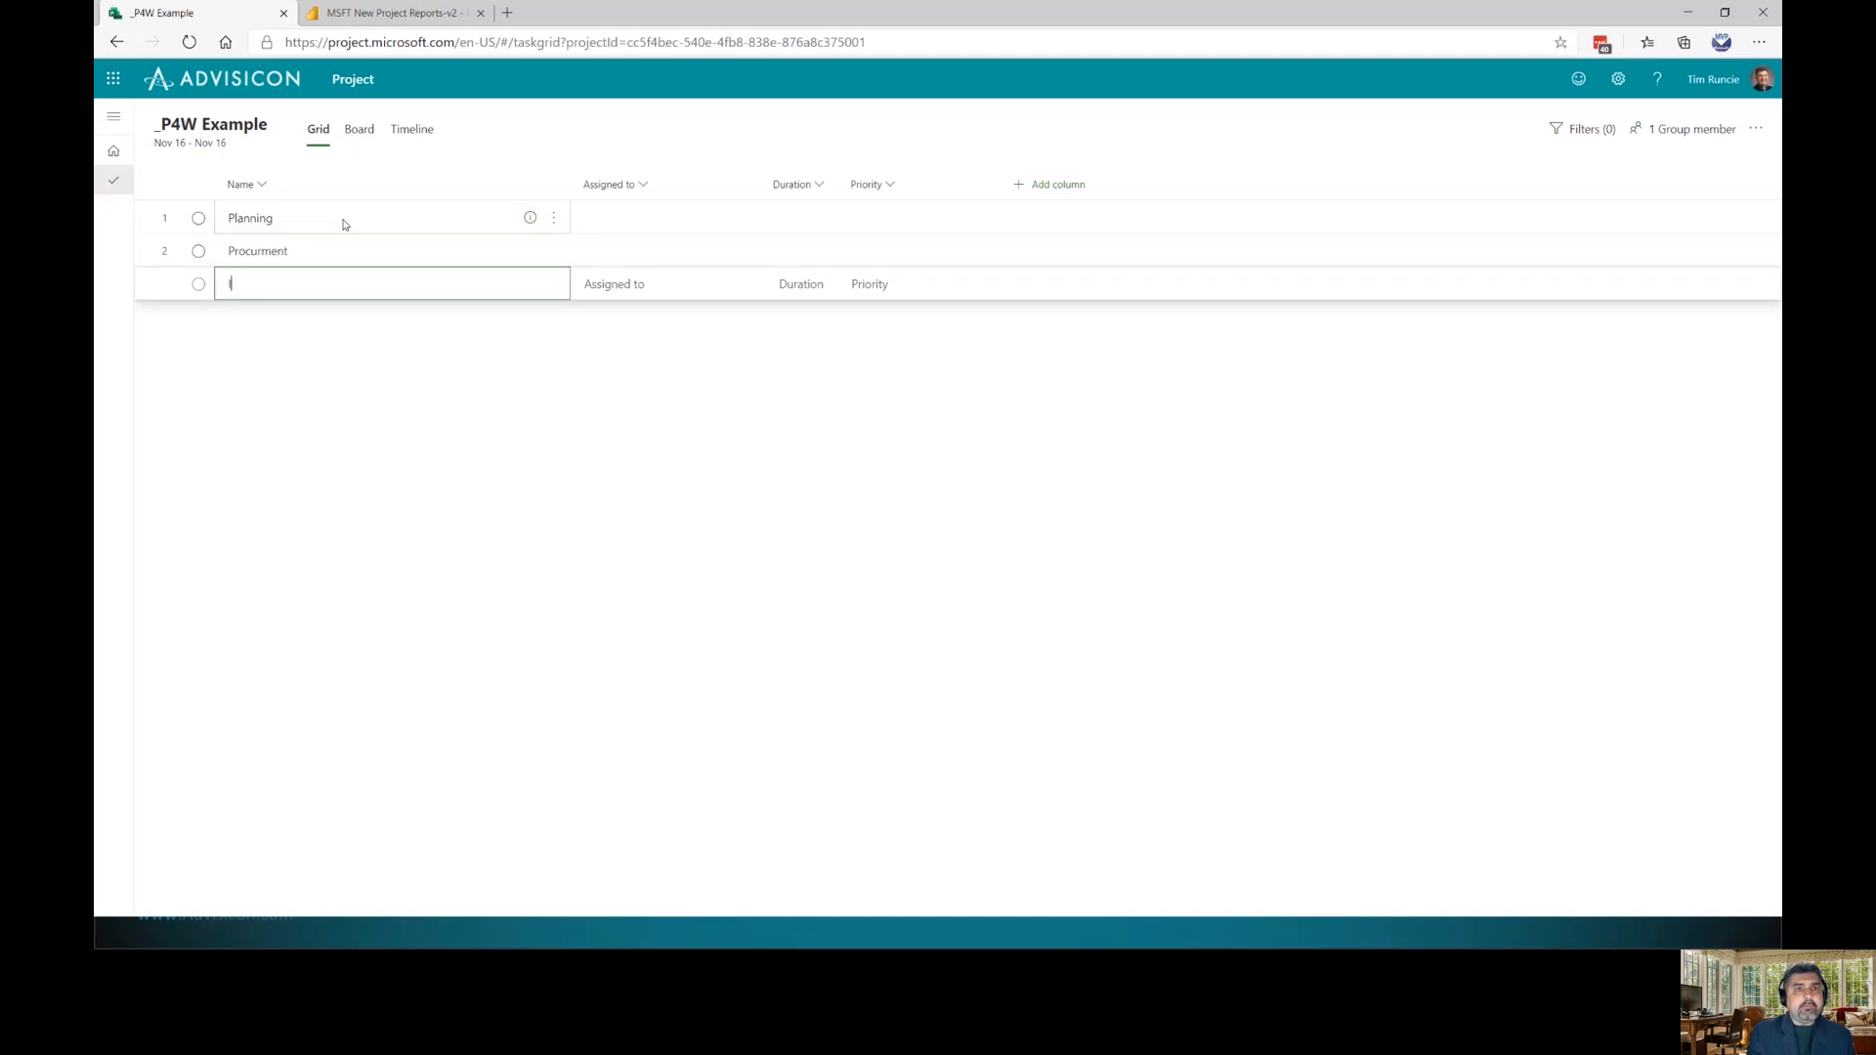
type("T & Install")
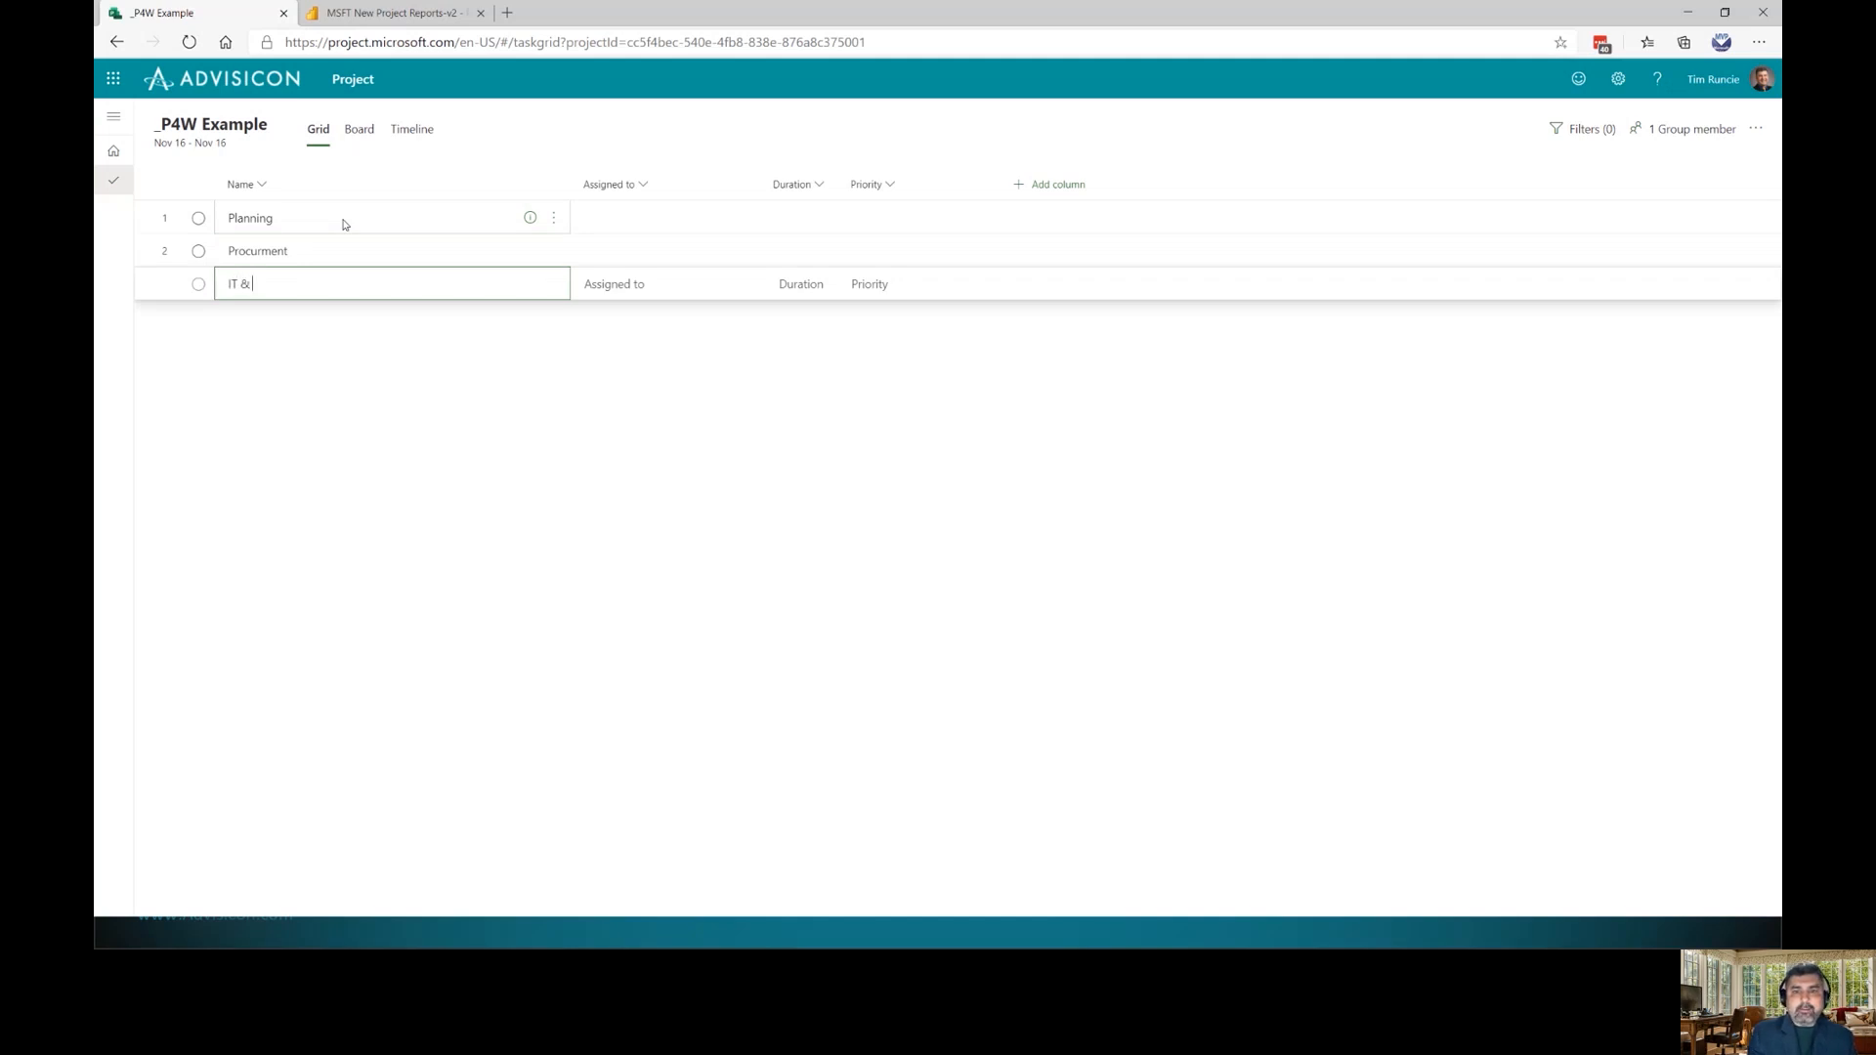
key("Return")
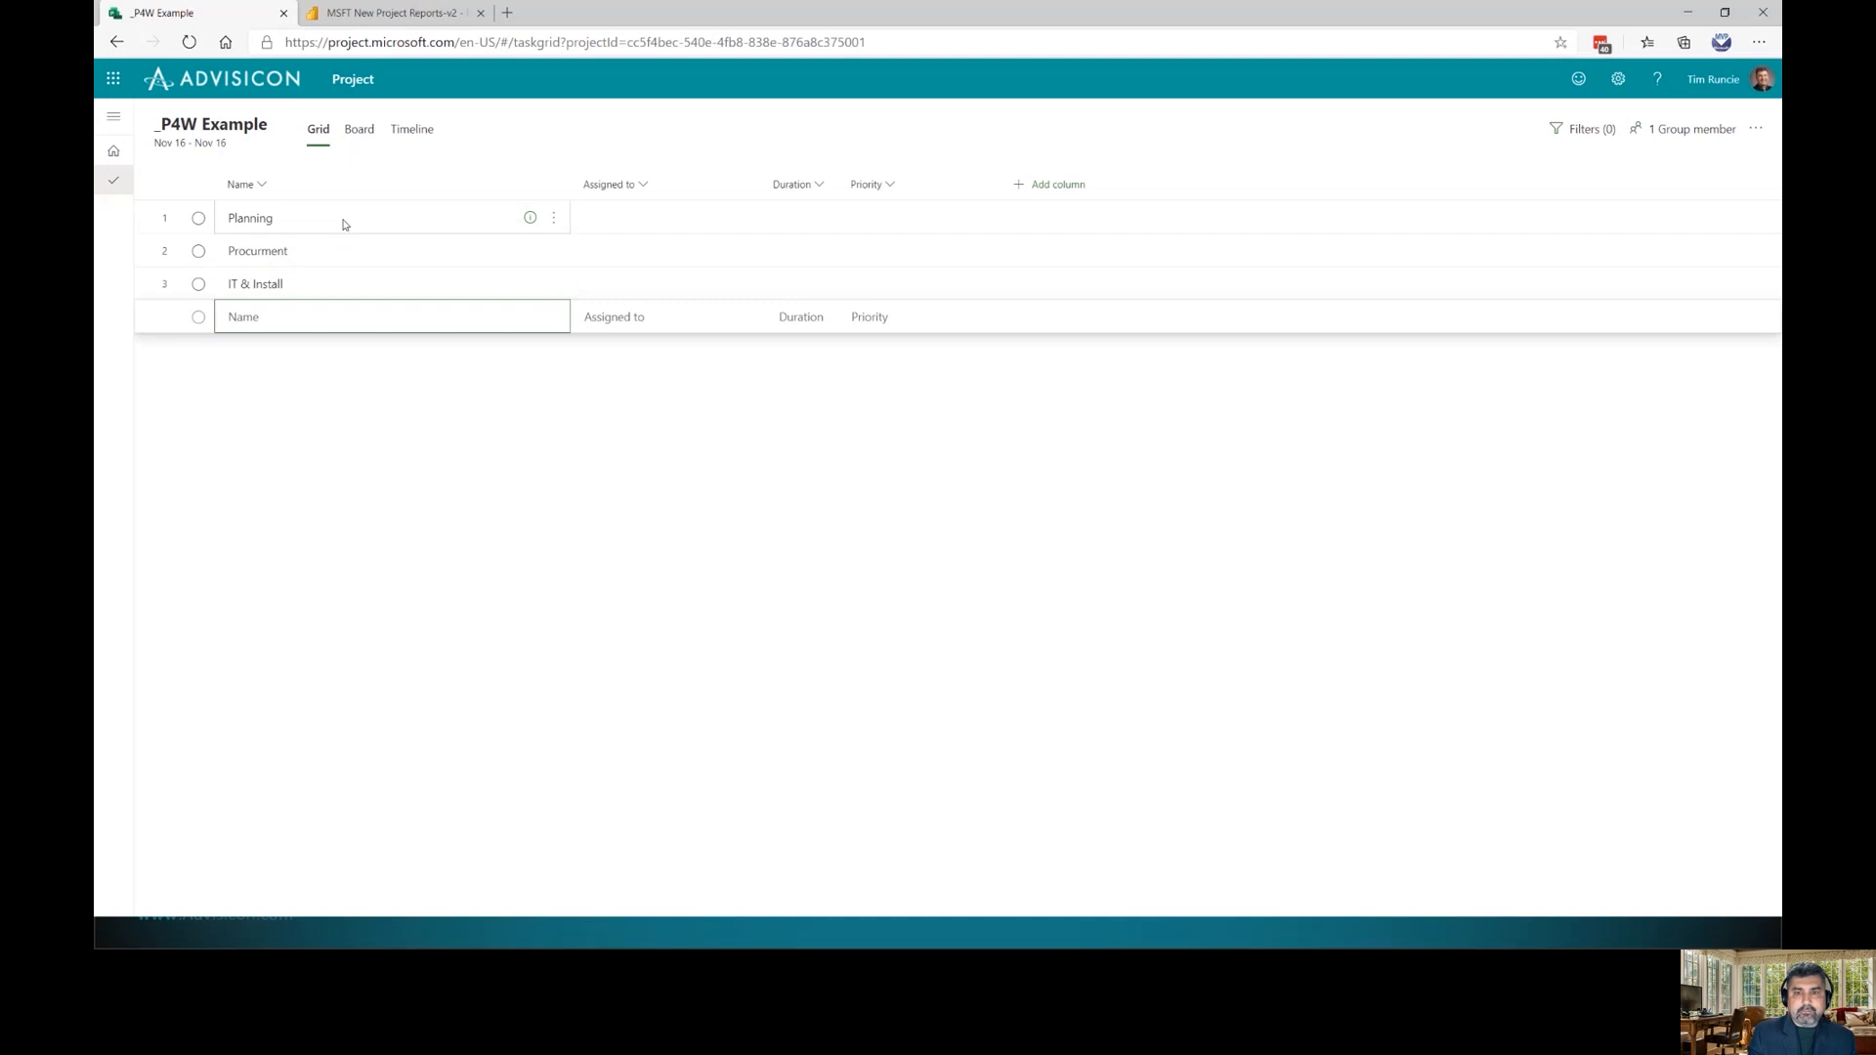
type("Training")
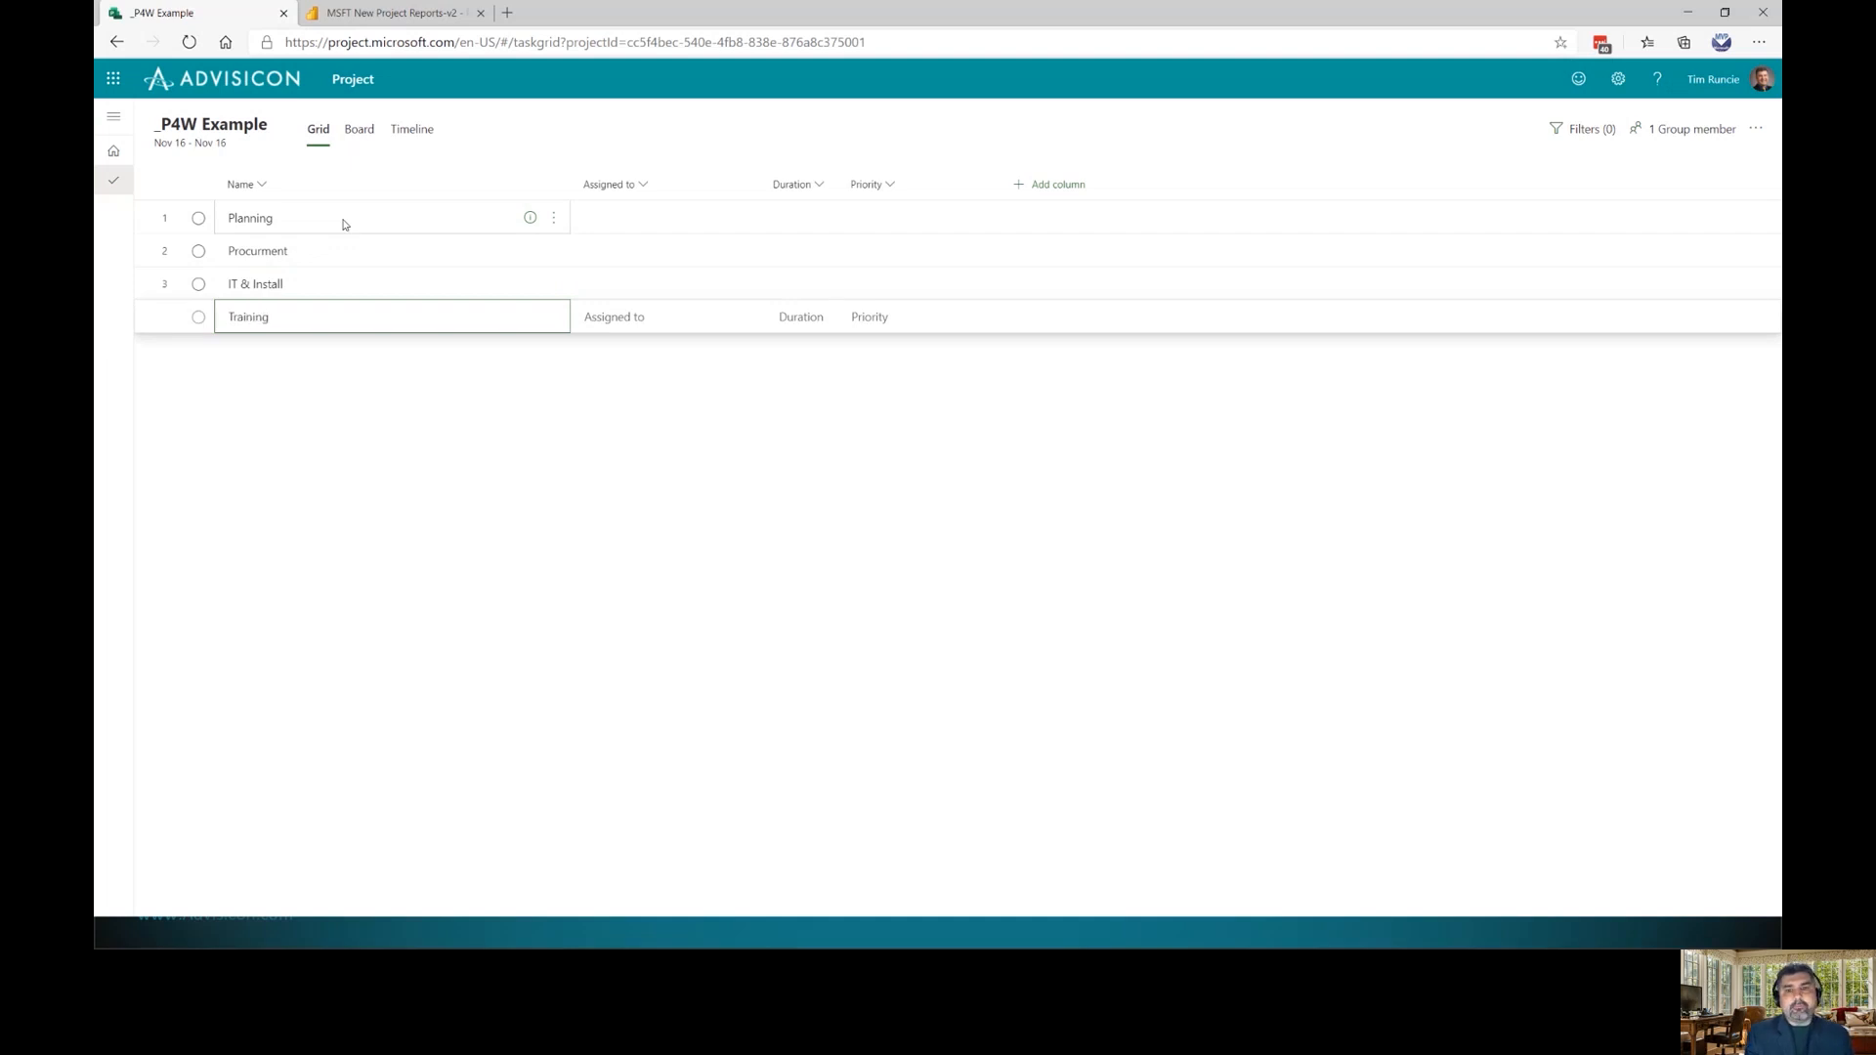
key("Return")
type("Documentation")
key("Return")
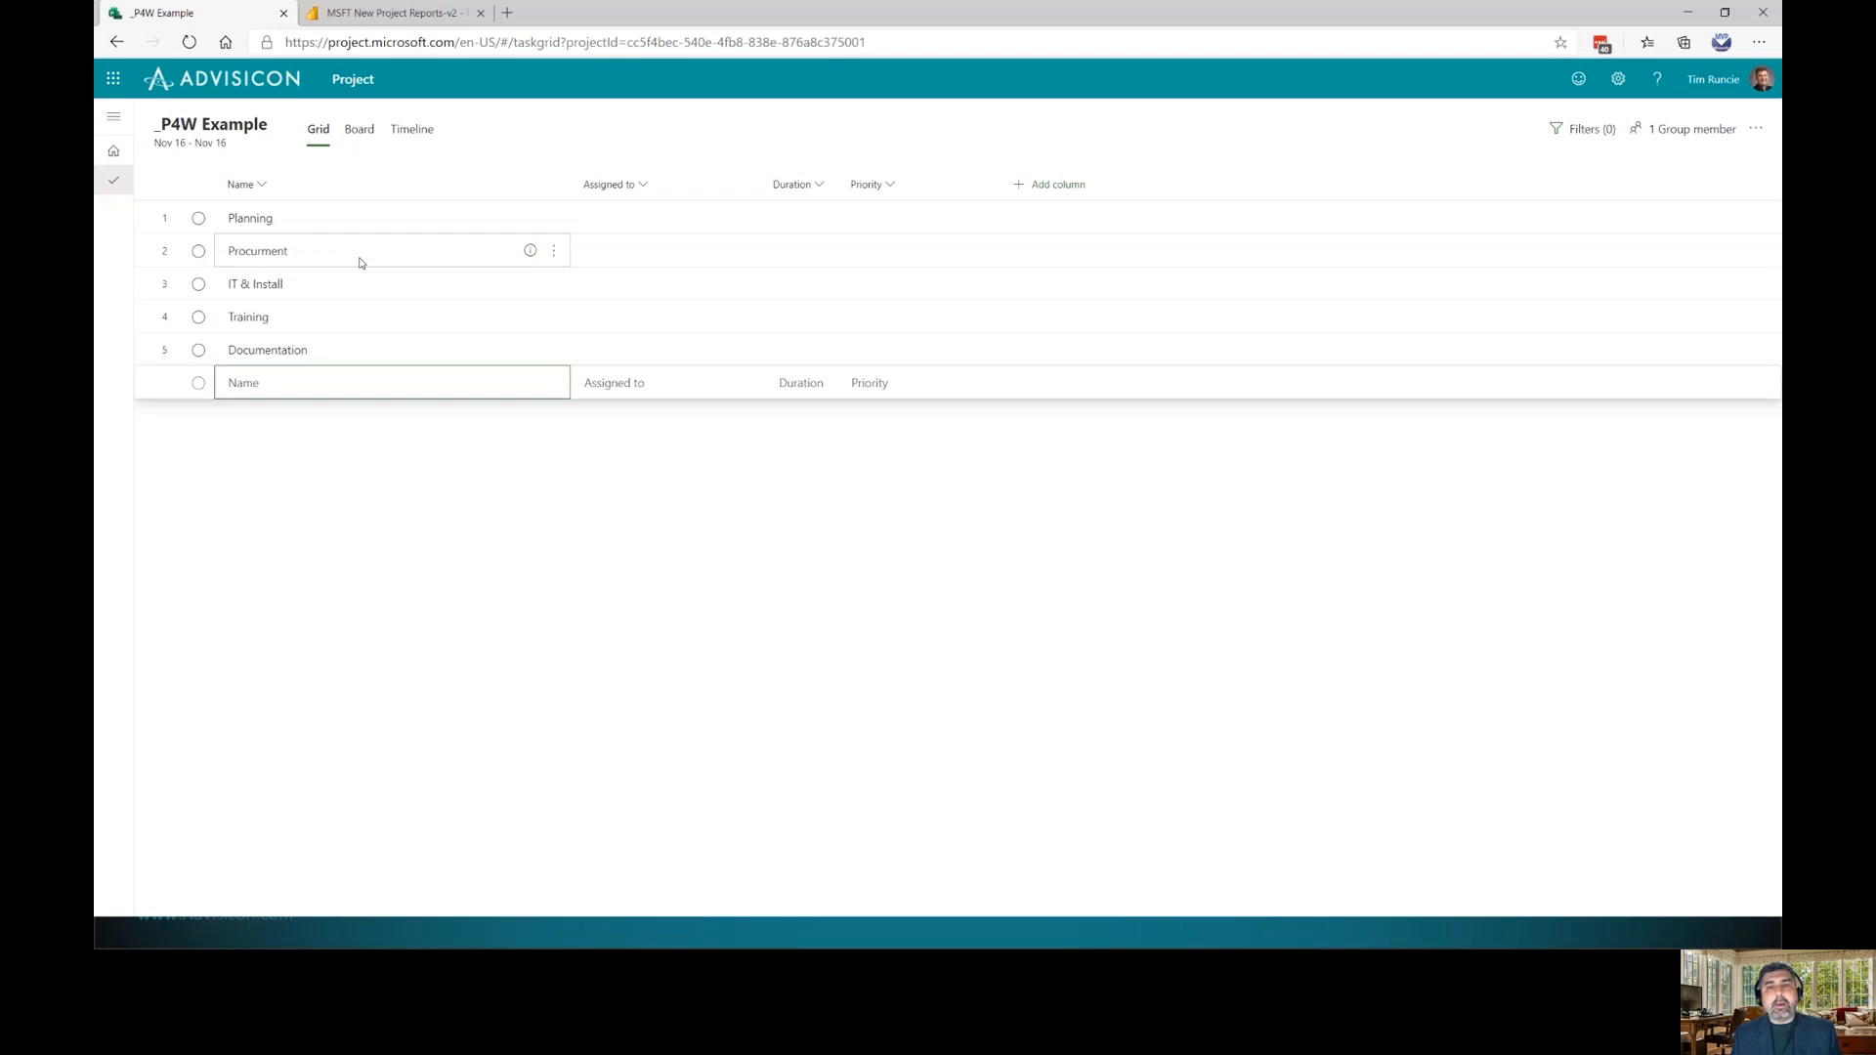
key("Escape")
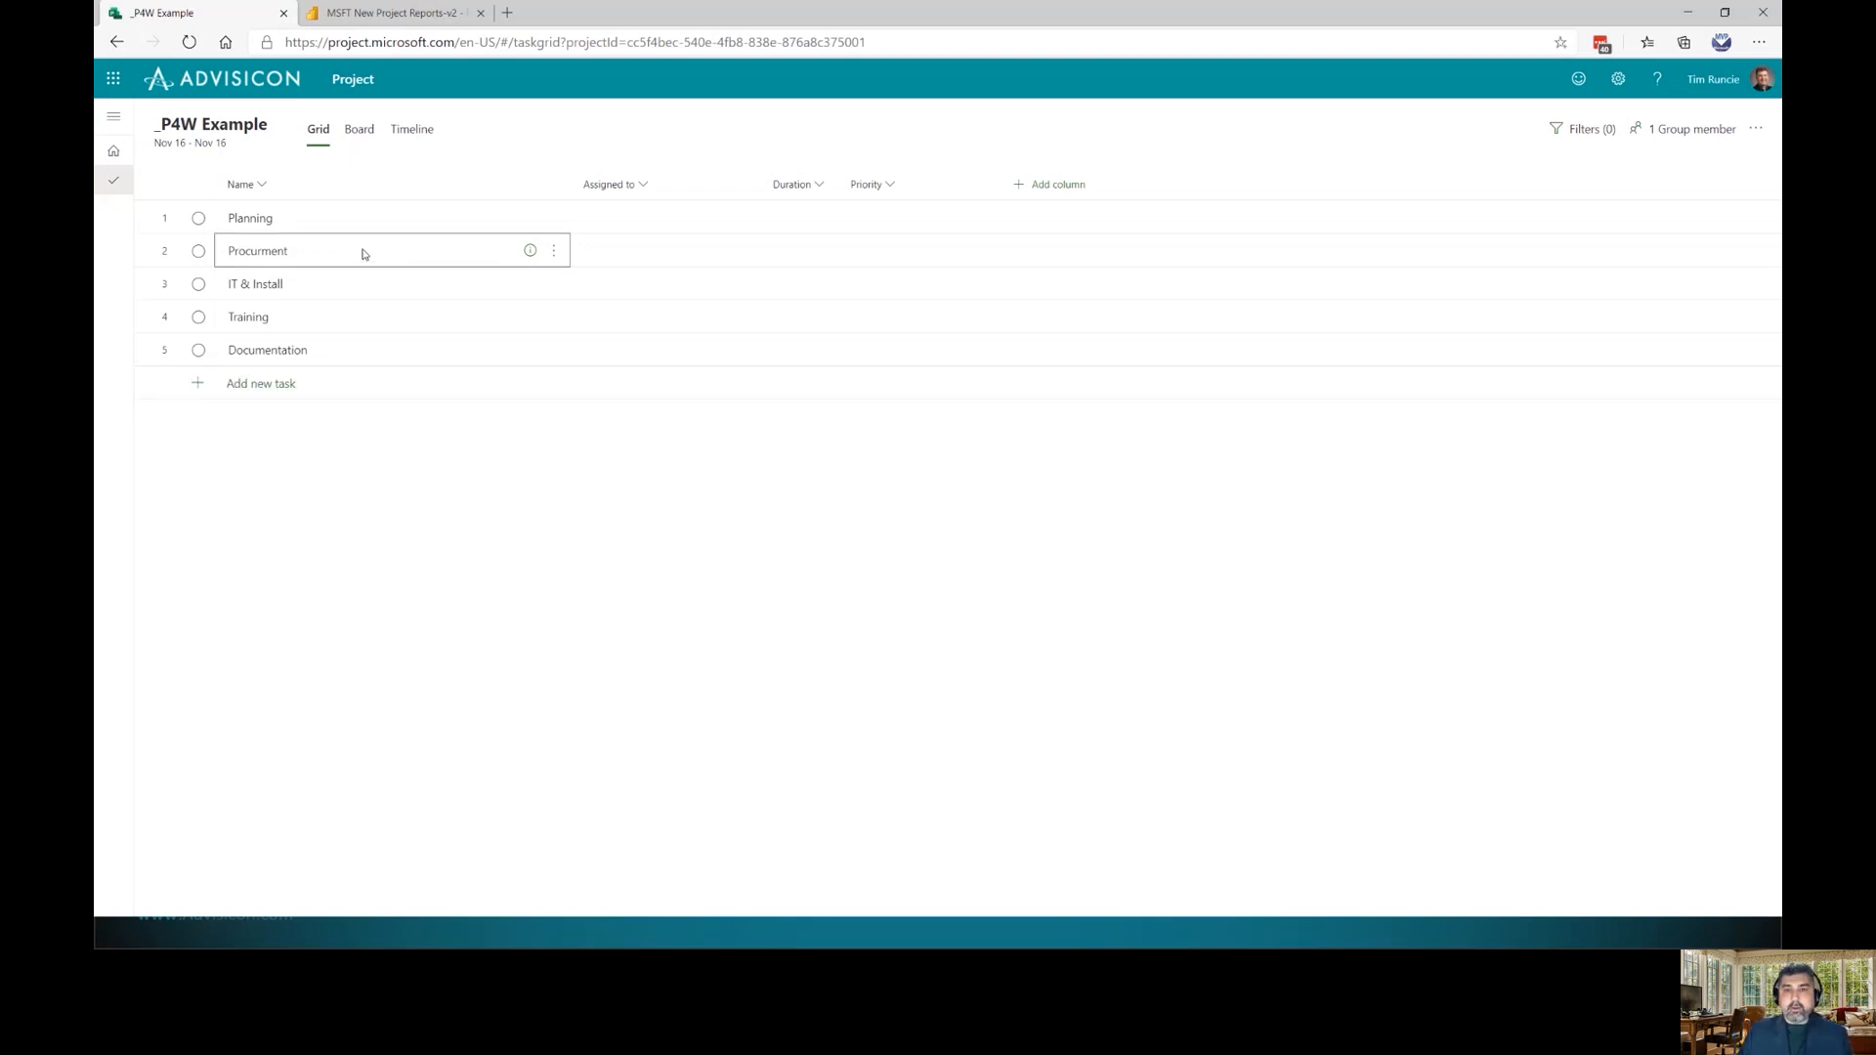
left_click(555, 252)
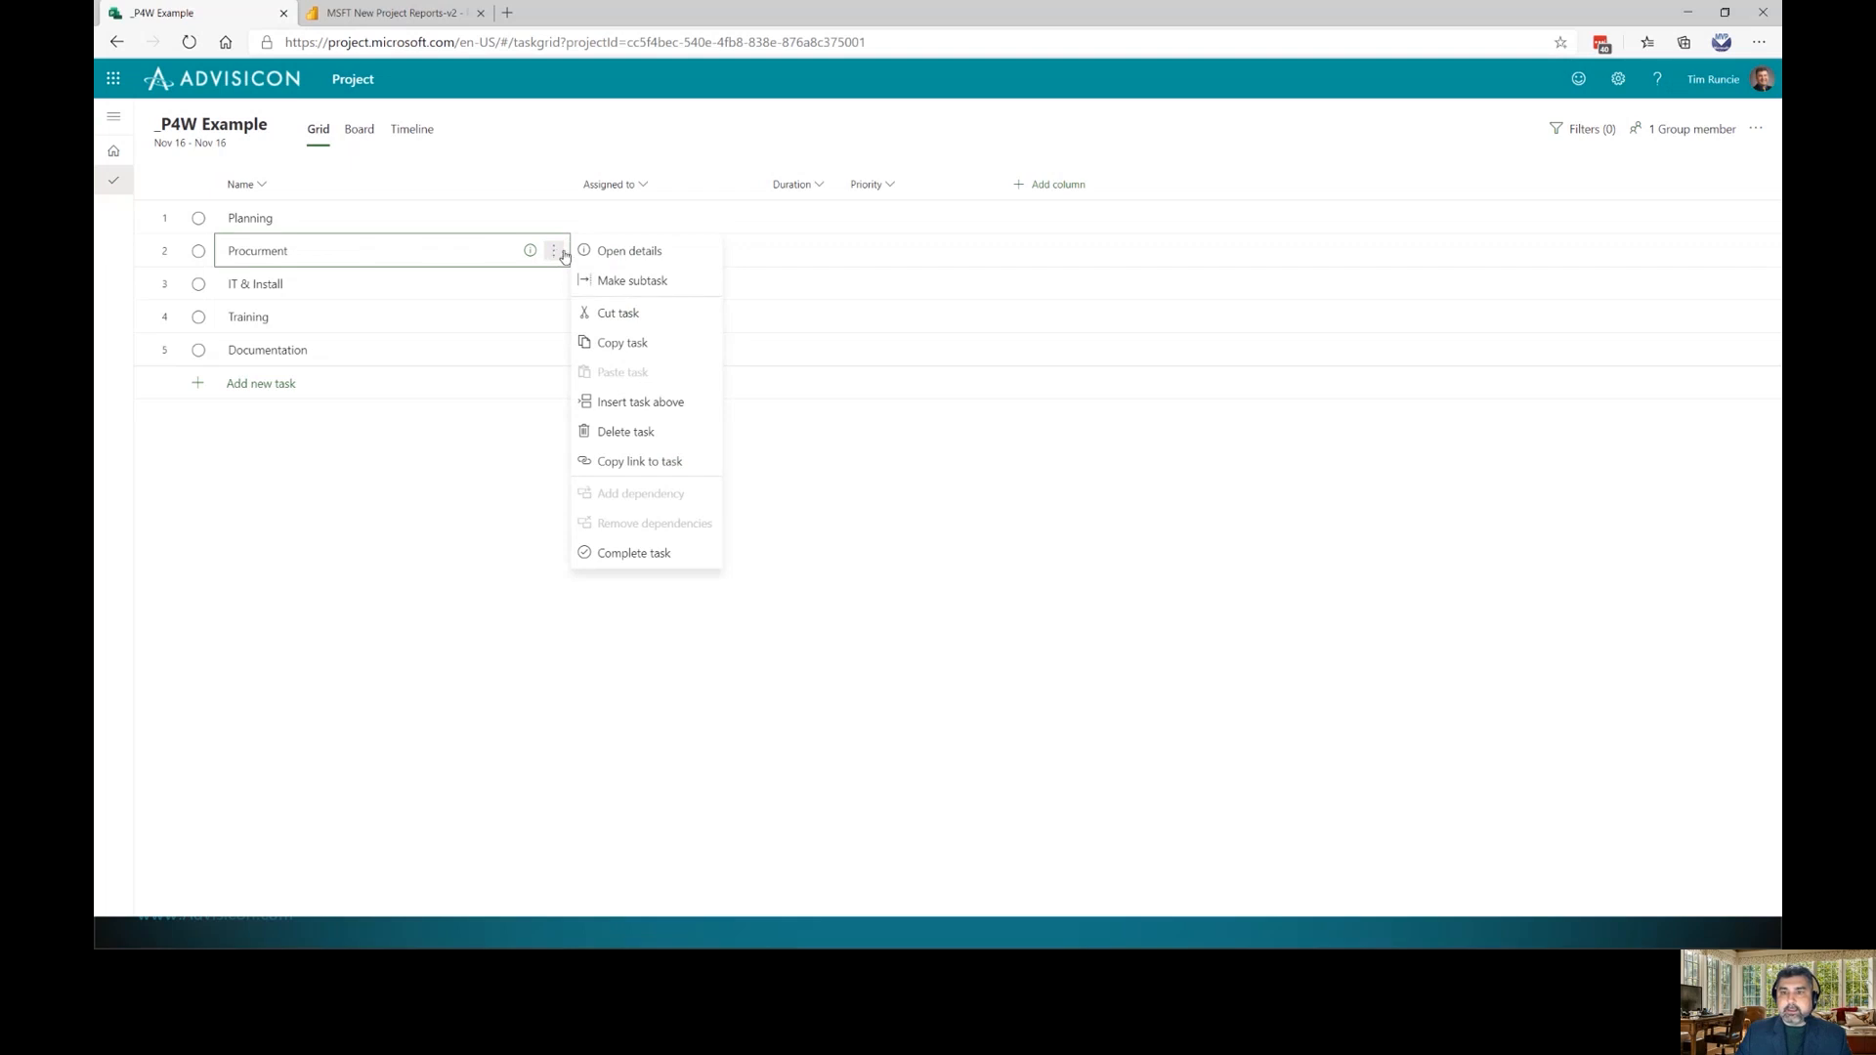
Insert a new task named Map out Resources above Procurment
left_click(631, 404)
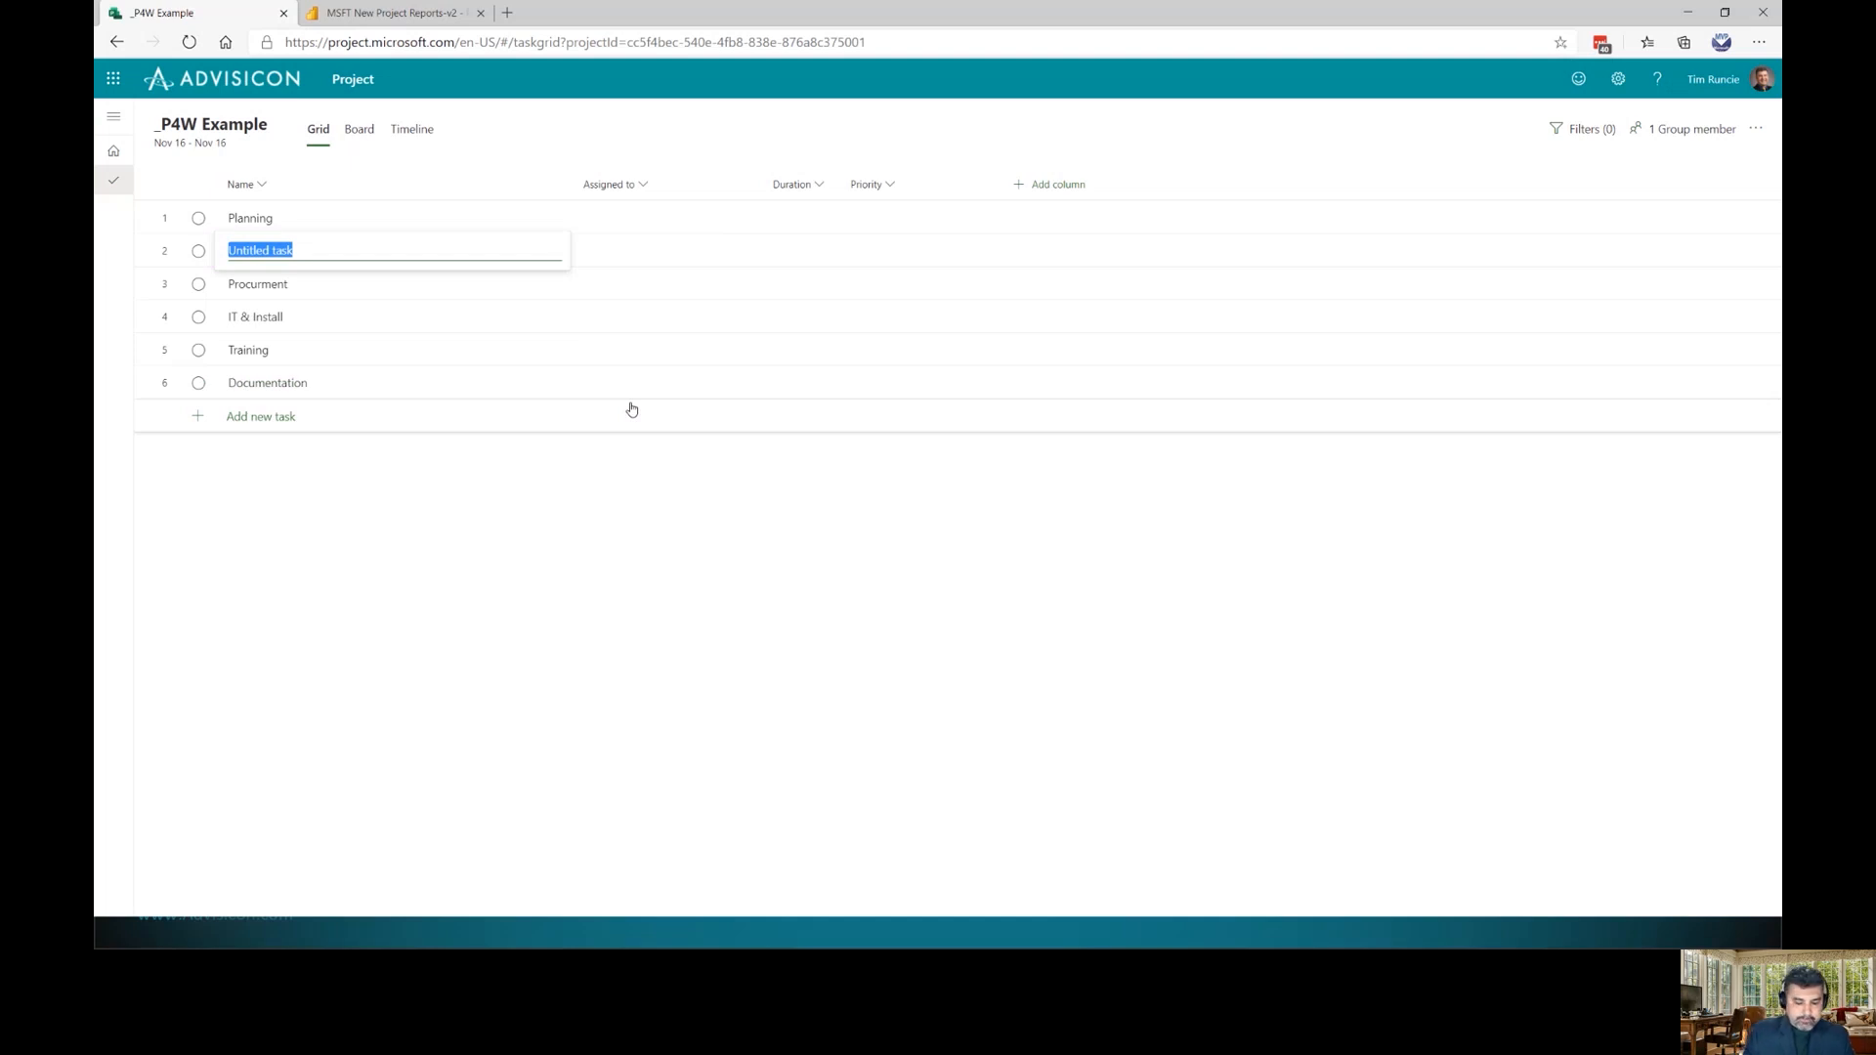
type("Map ou")
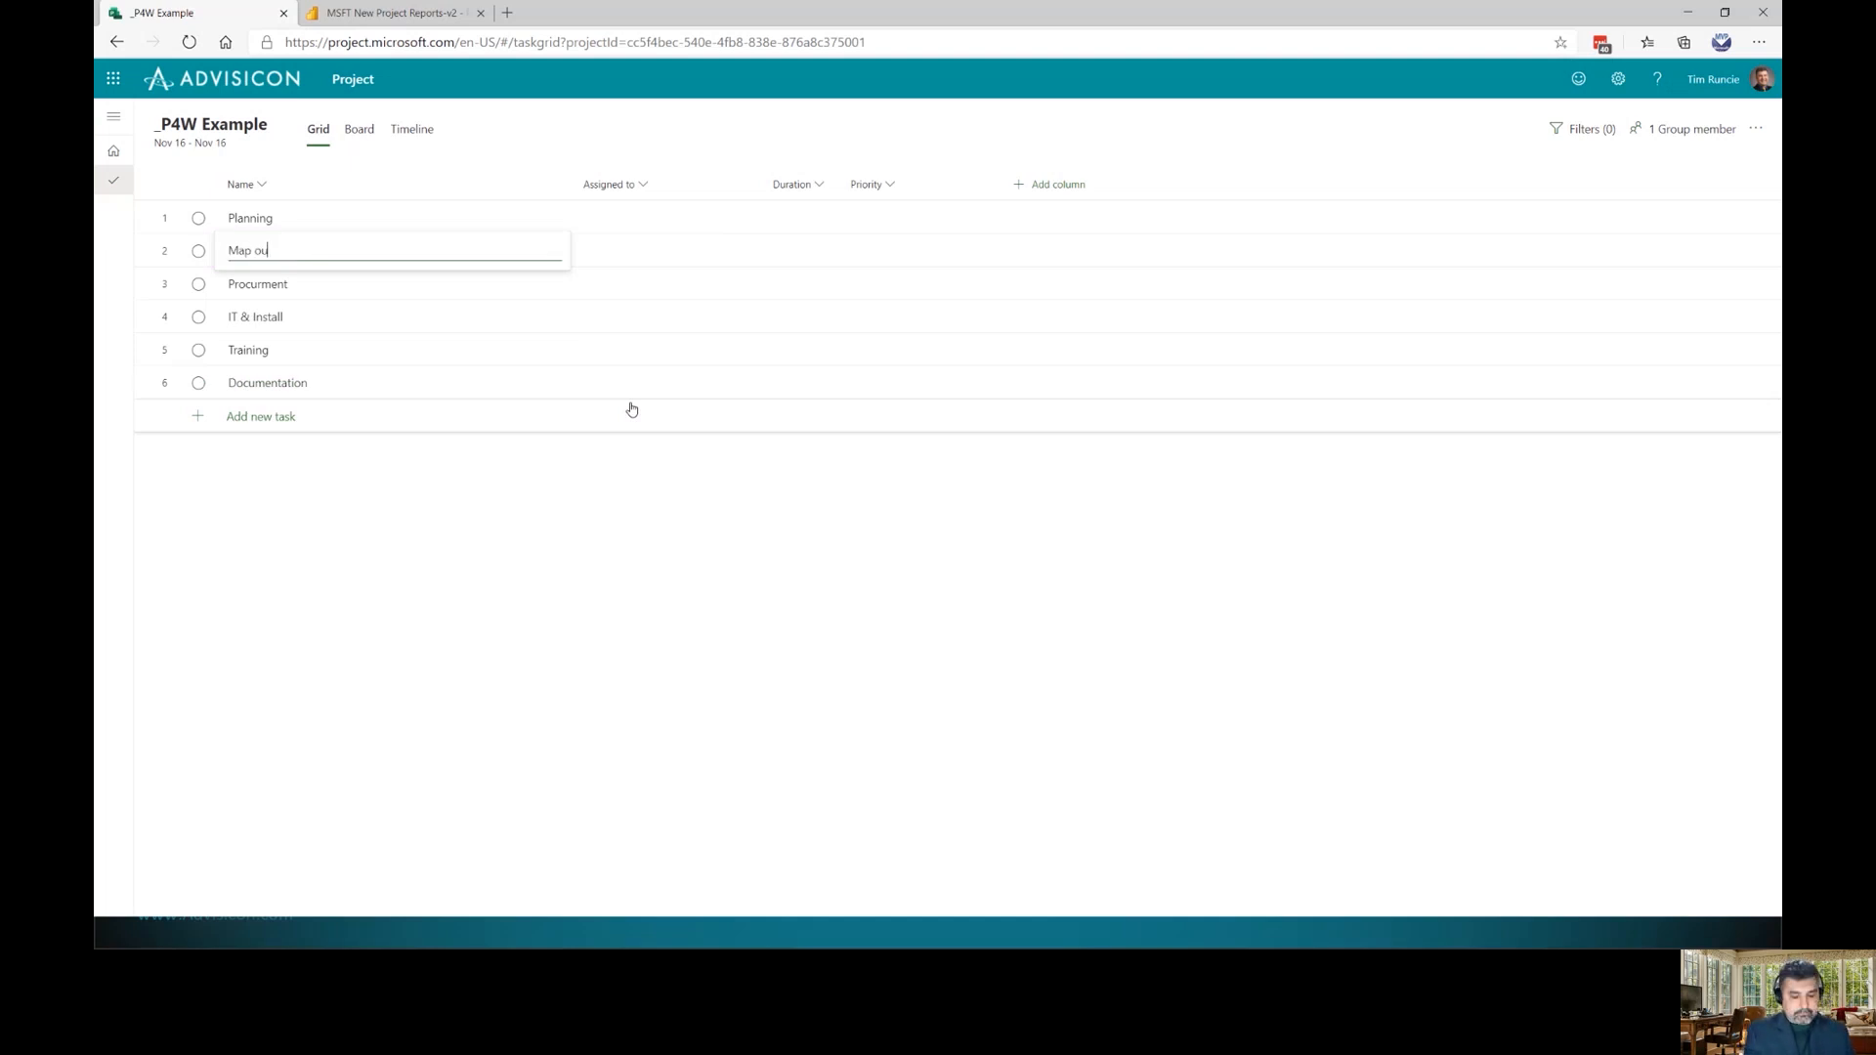
type("t Resources")
key("Return")
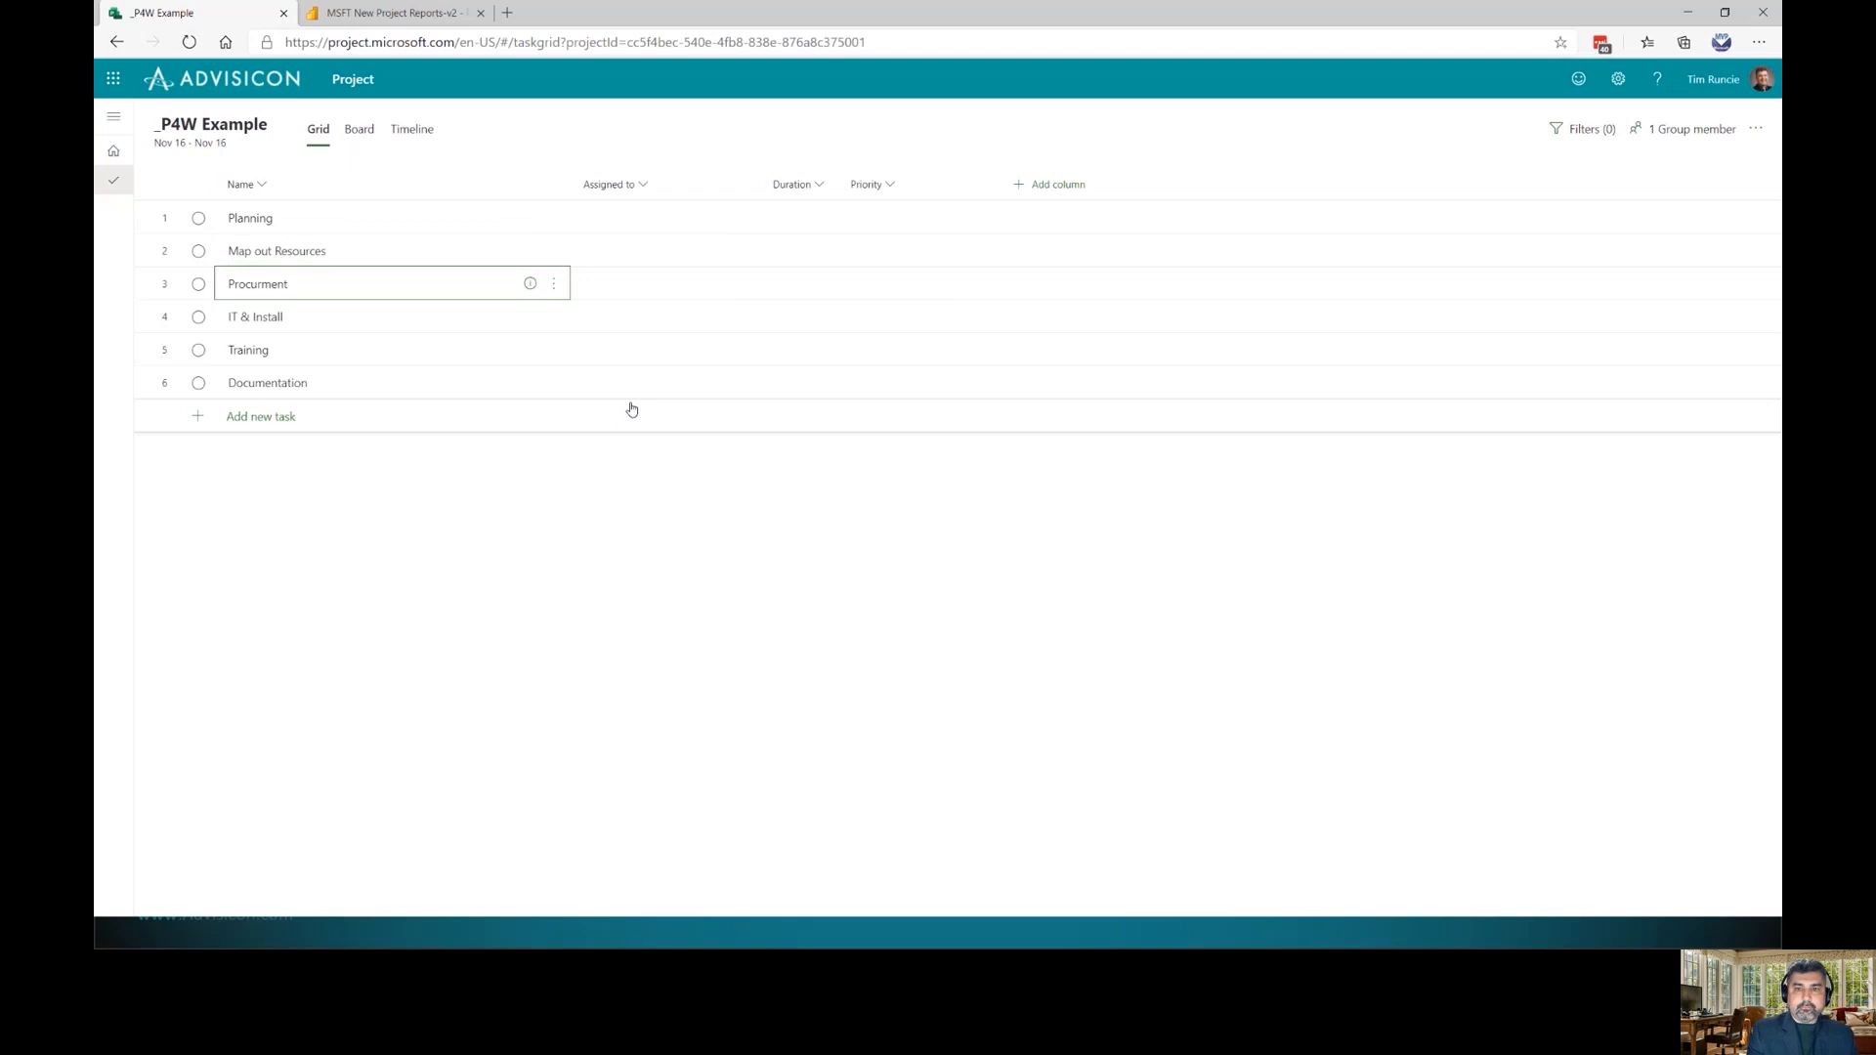
key("Up")
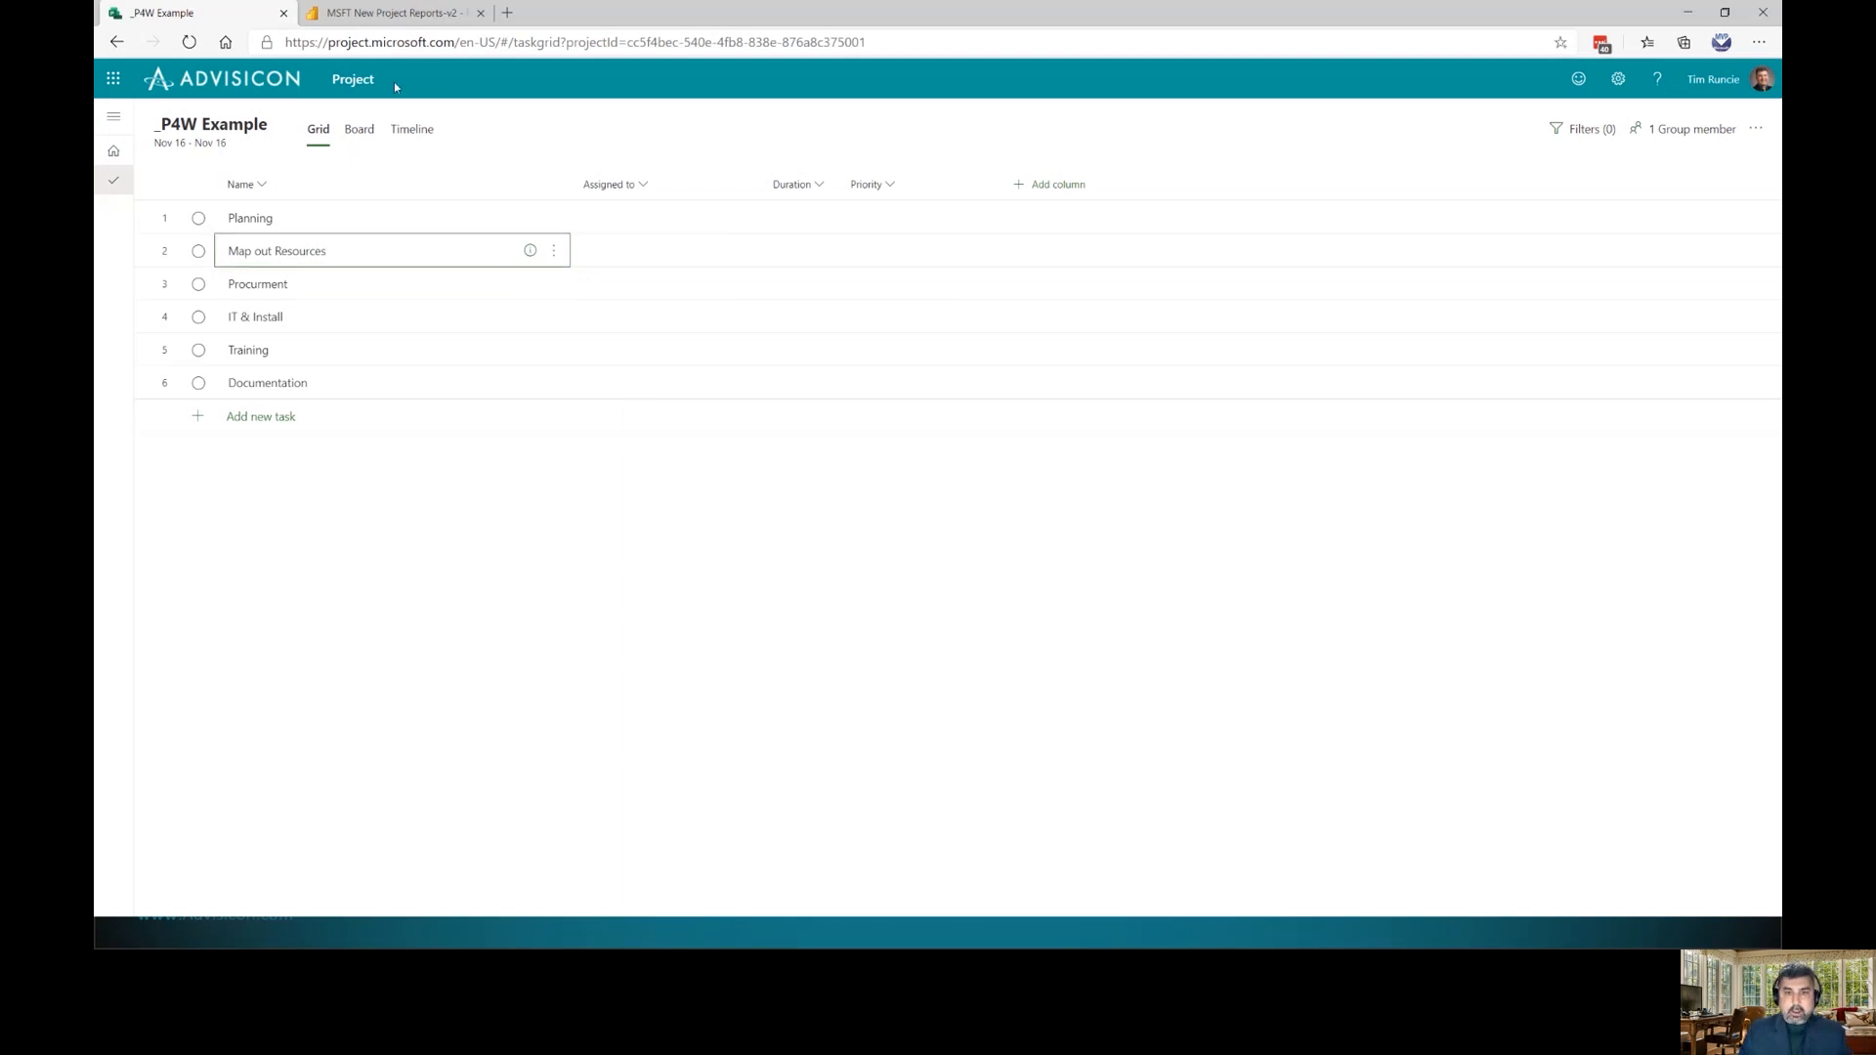
Make Map out Resources a subtask under Planning
left_click(553, 251)
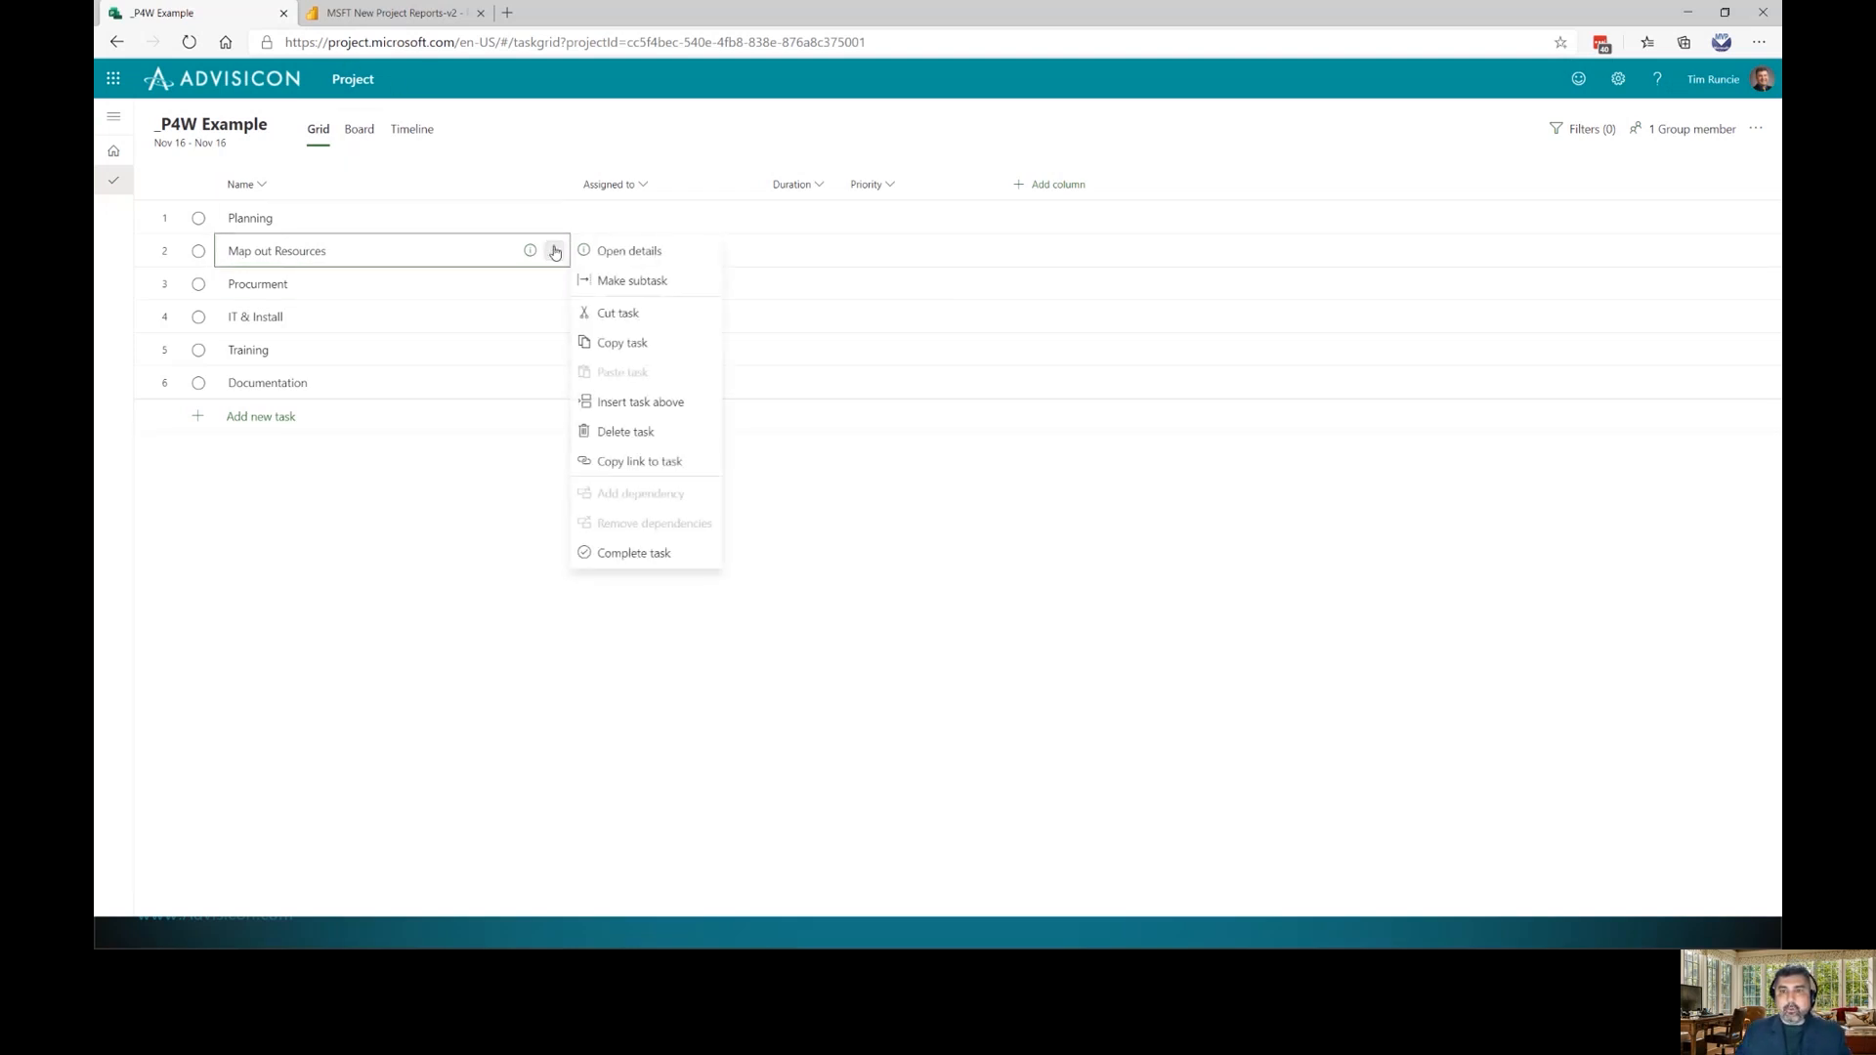
left_click(390, 490)
key("Right")
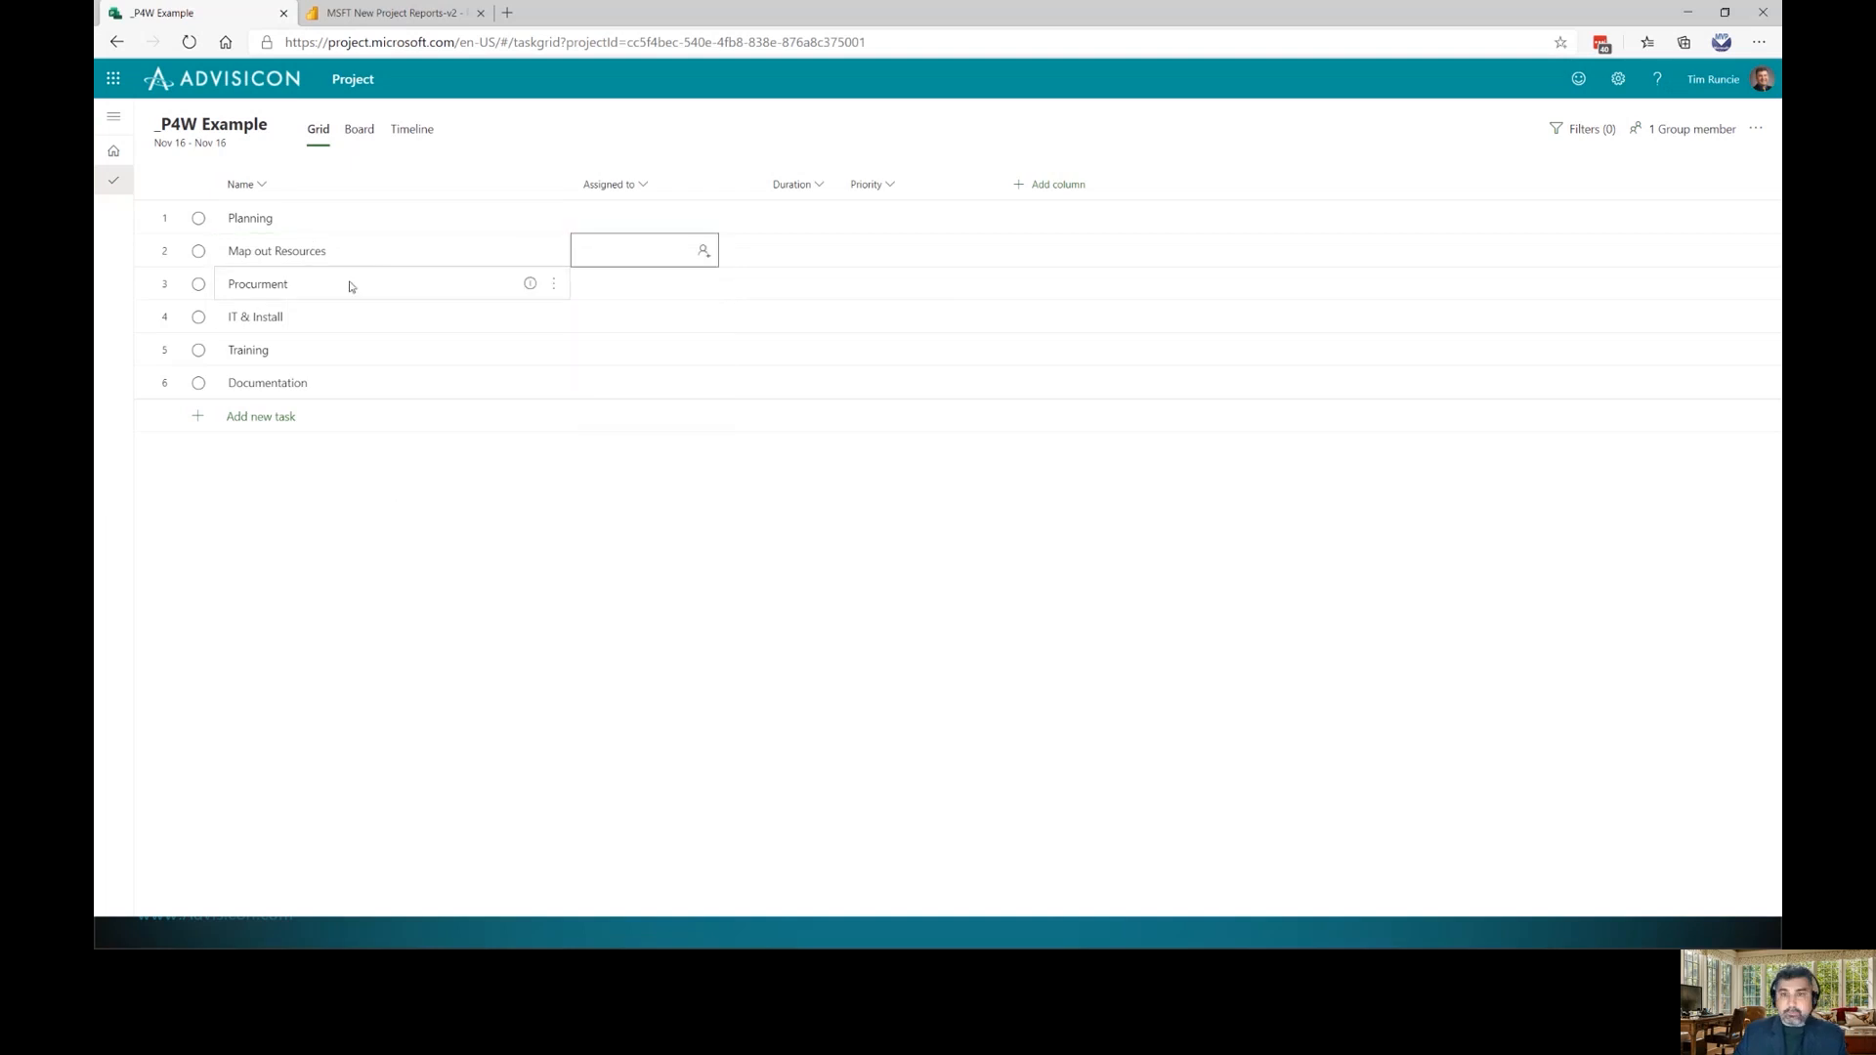
left_click(336, 251)
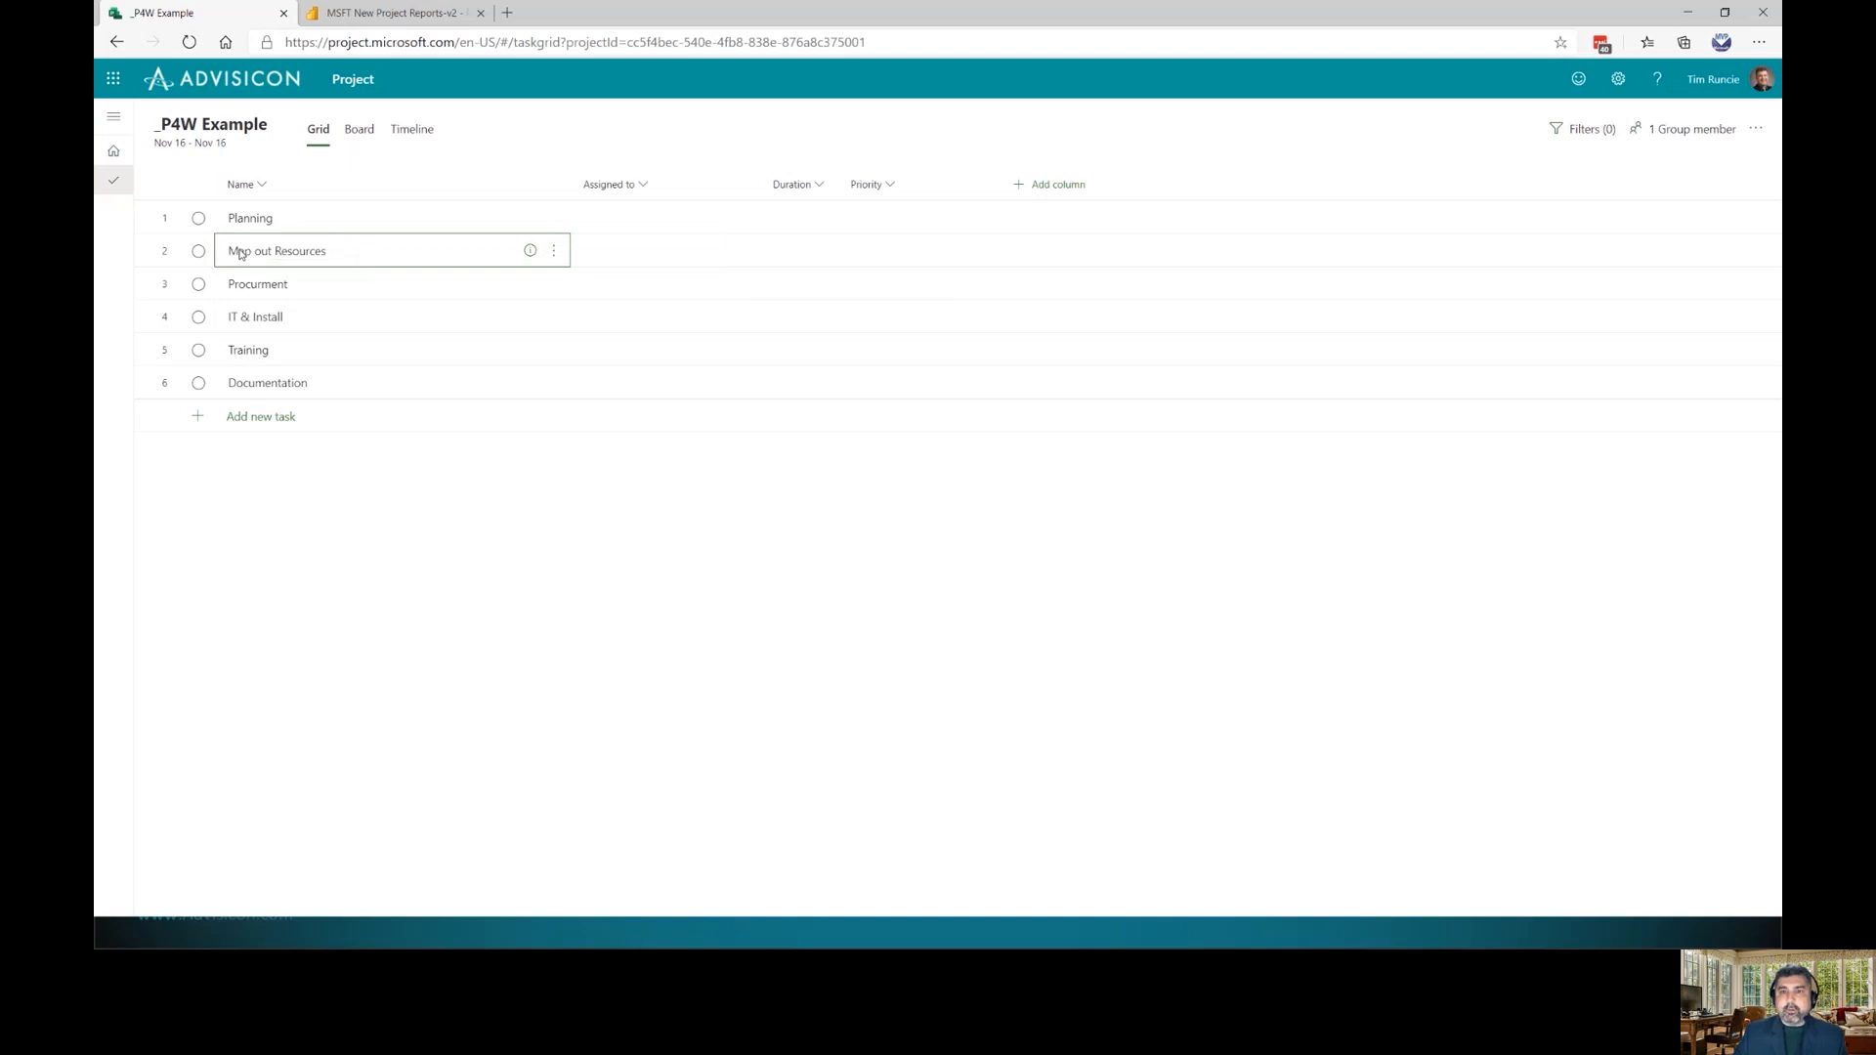
left_click(556, 251)
left_click(637, 283)
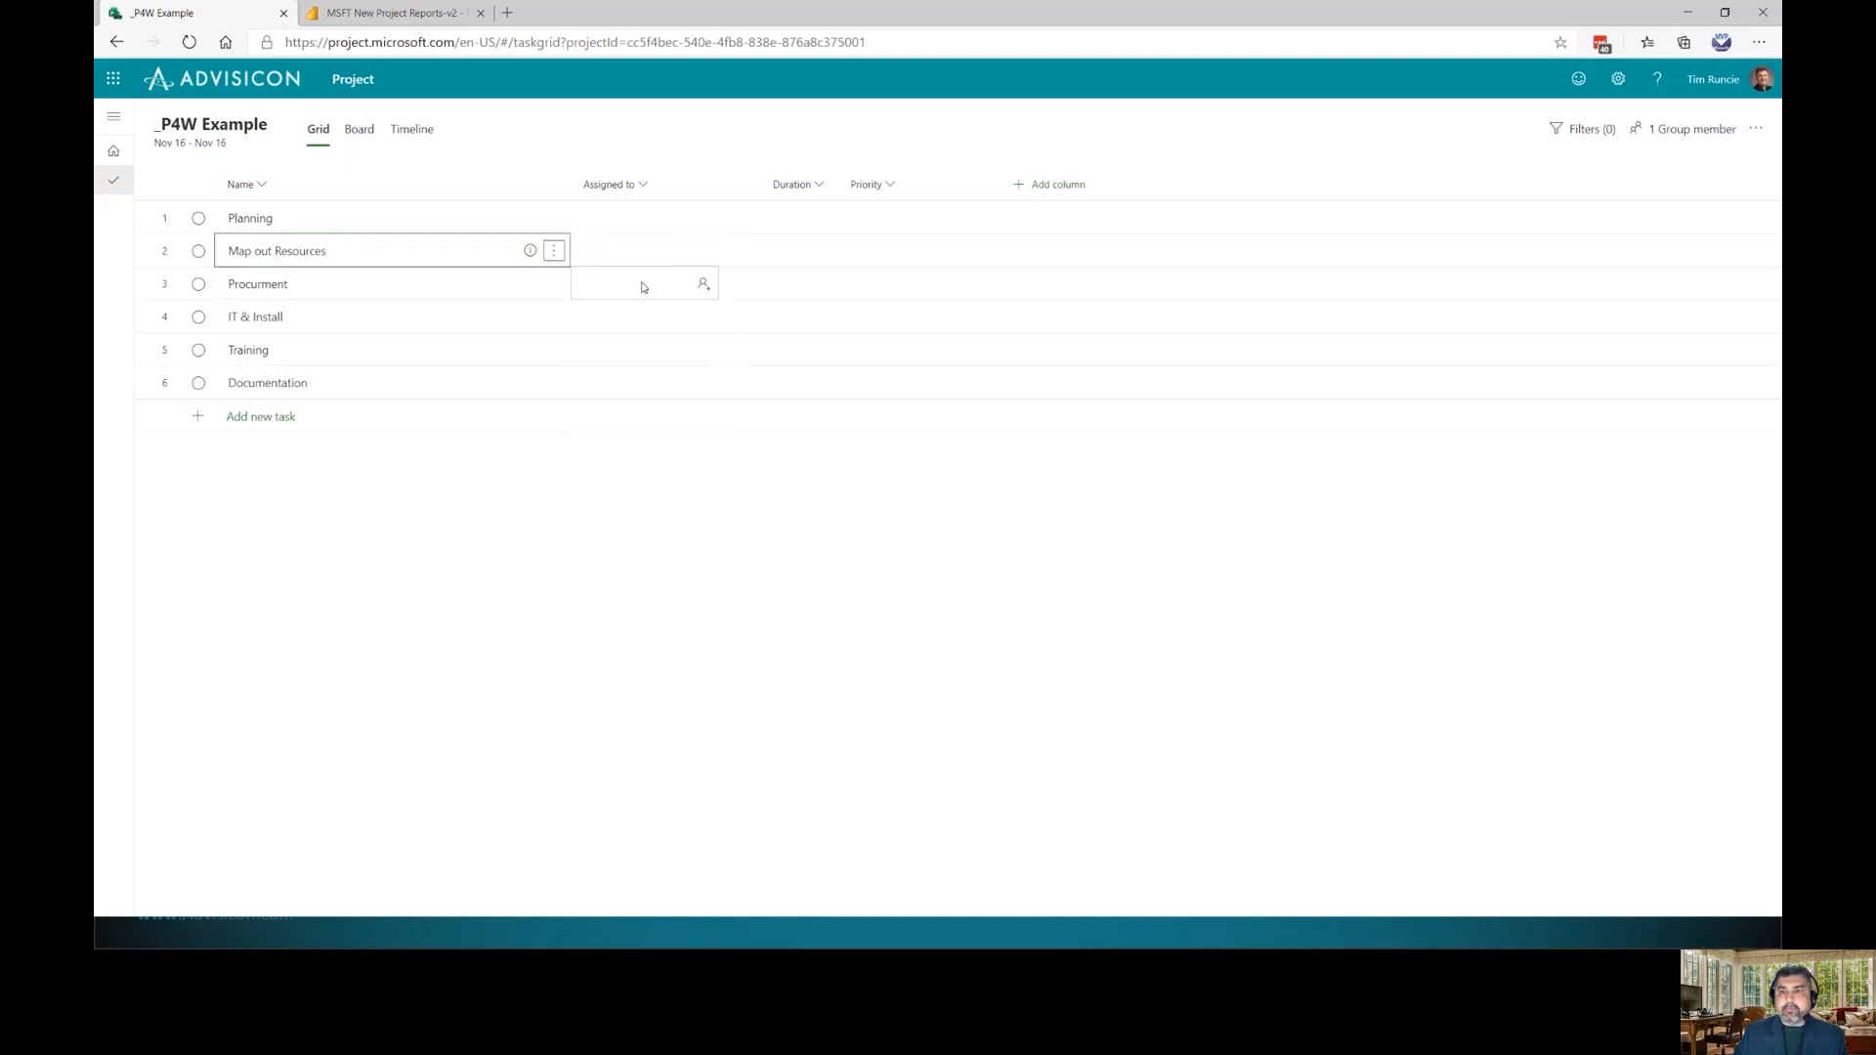
left_click(273, 221)
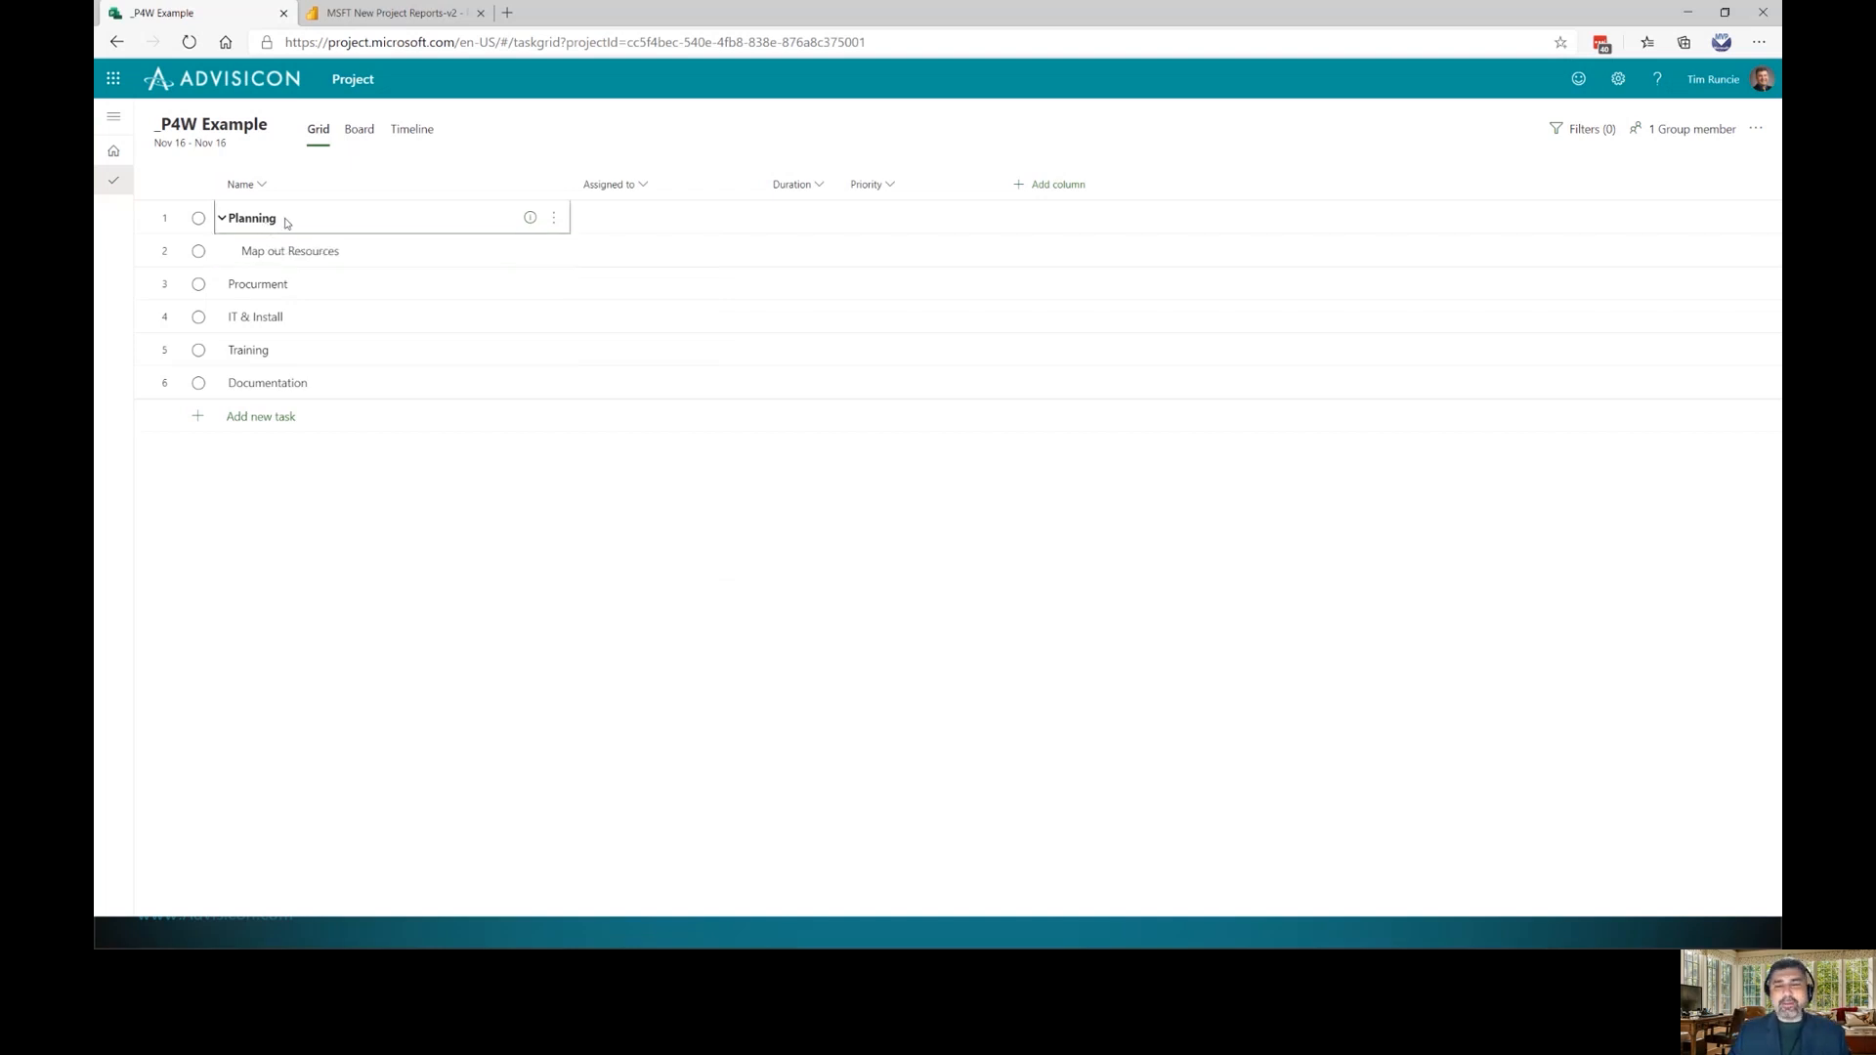
left_click(286, 222)
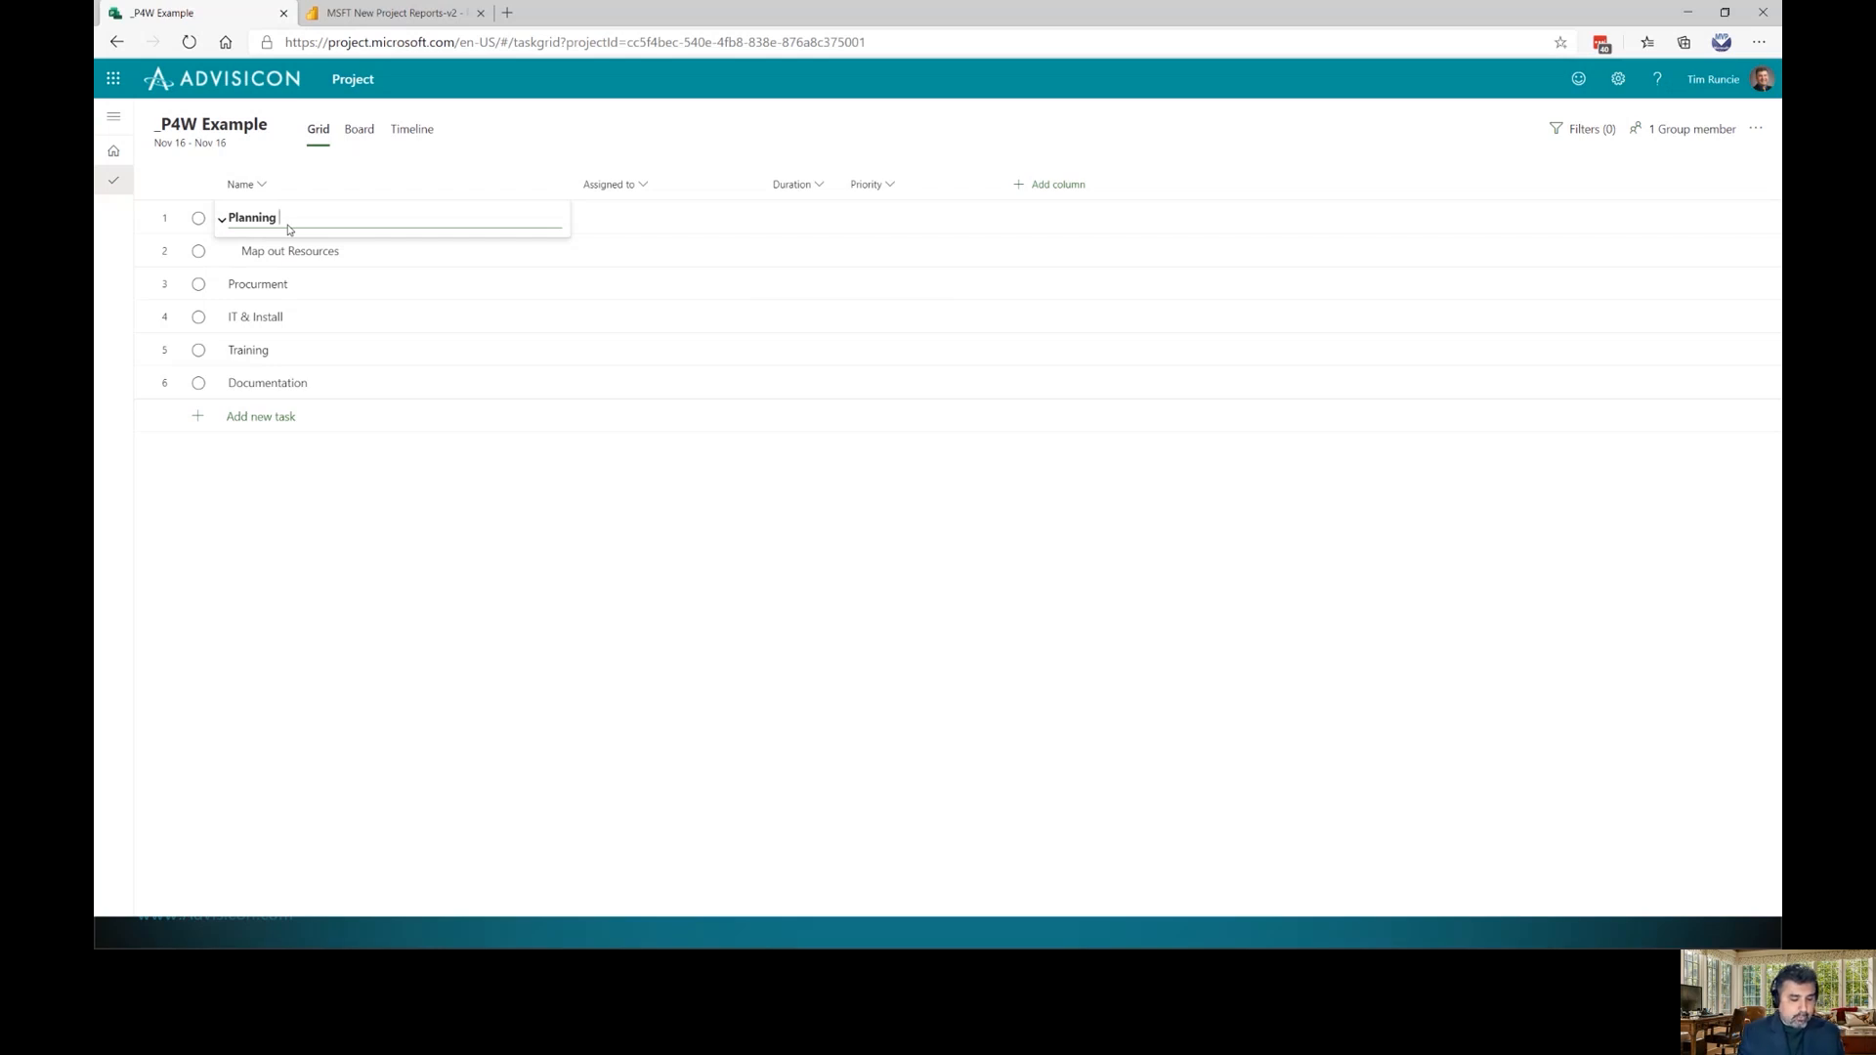
Append a rocket emoji to the Planning task name using the Windows emoji panel
key("super+period")
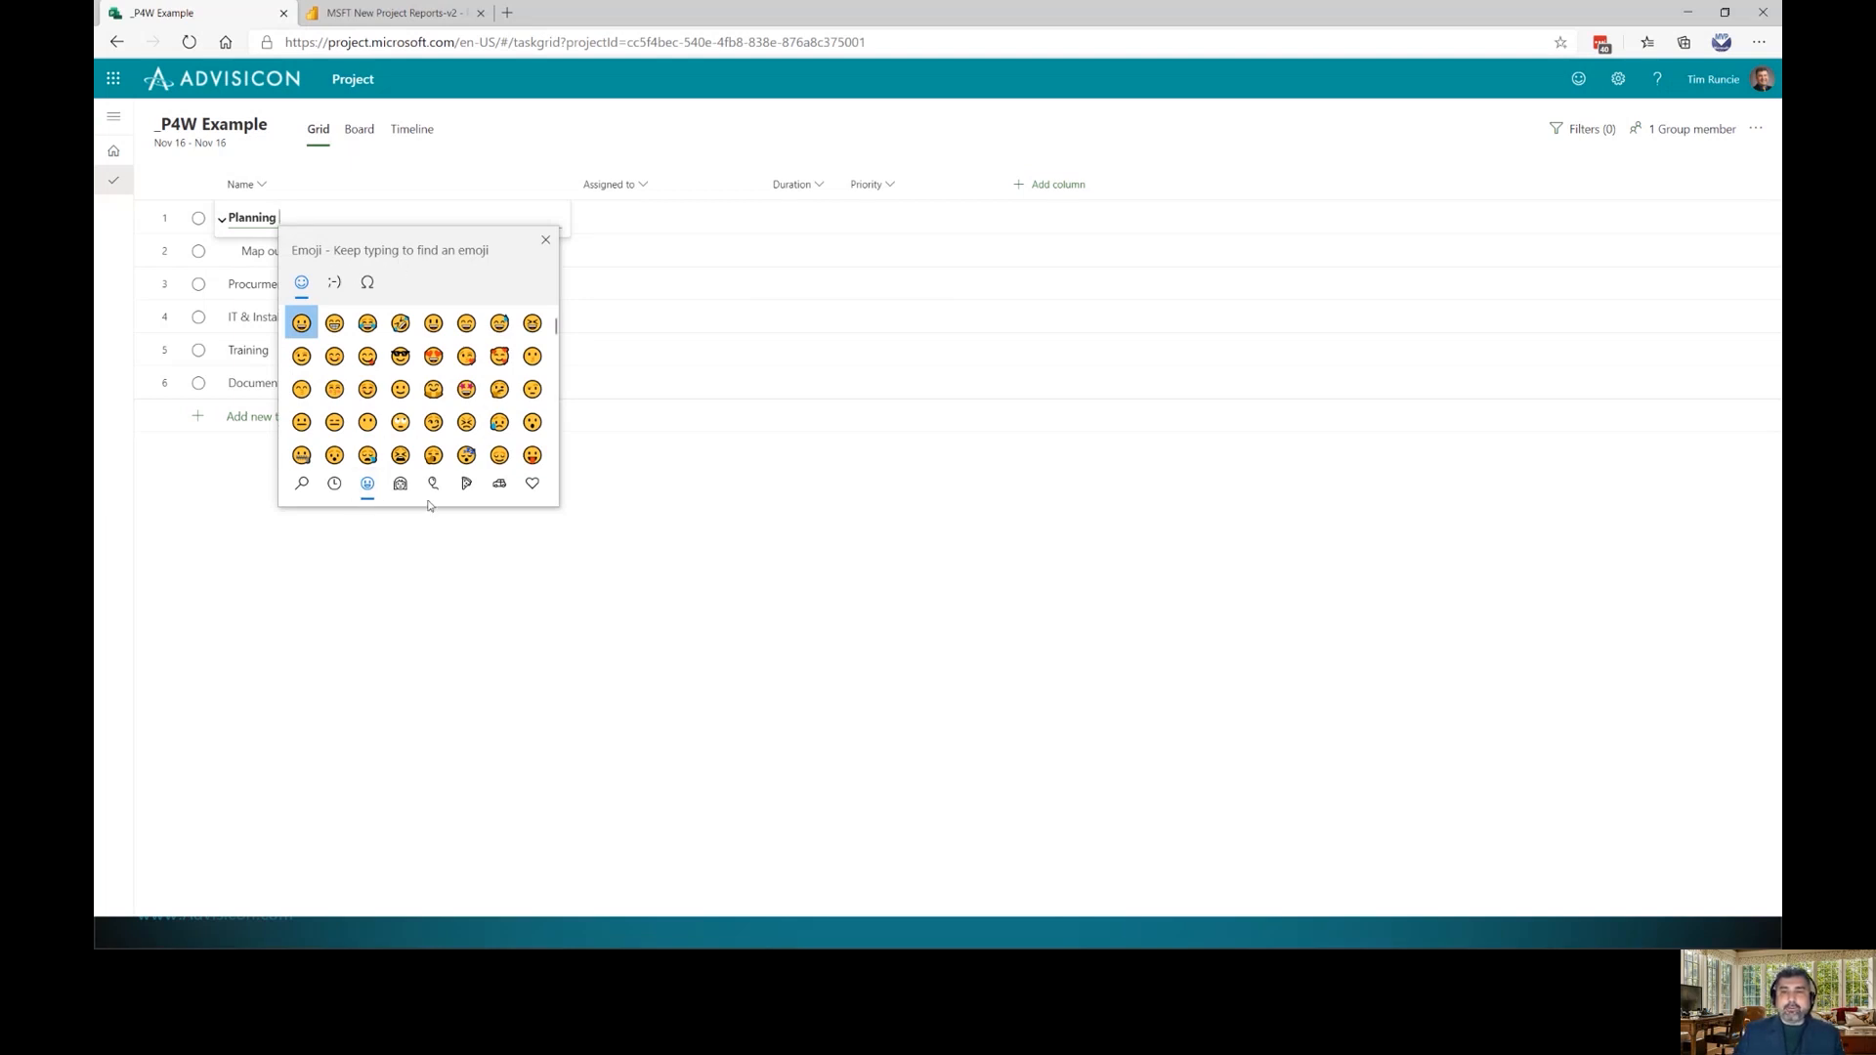
left_click(499, 486)
scroll(399, 391, "down", 1)
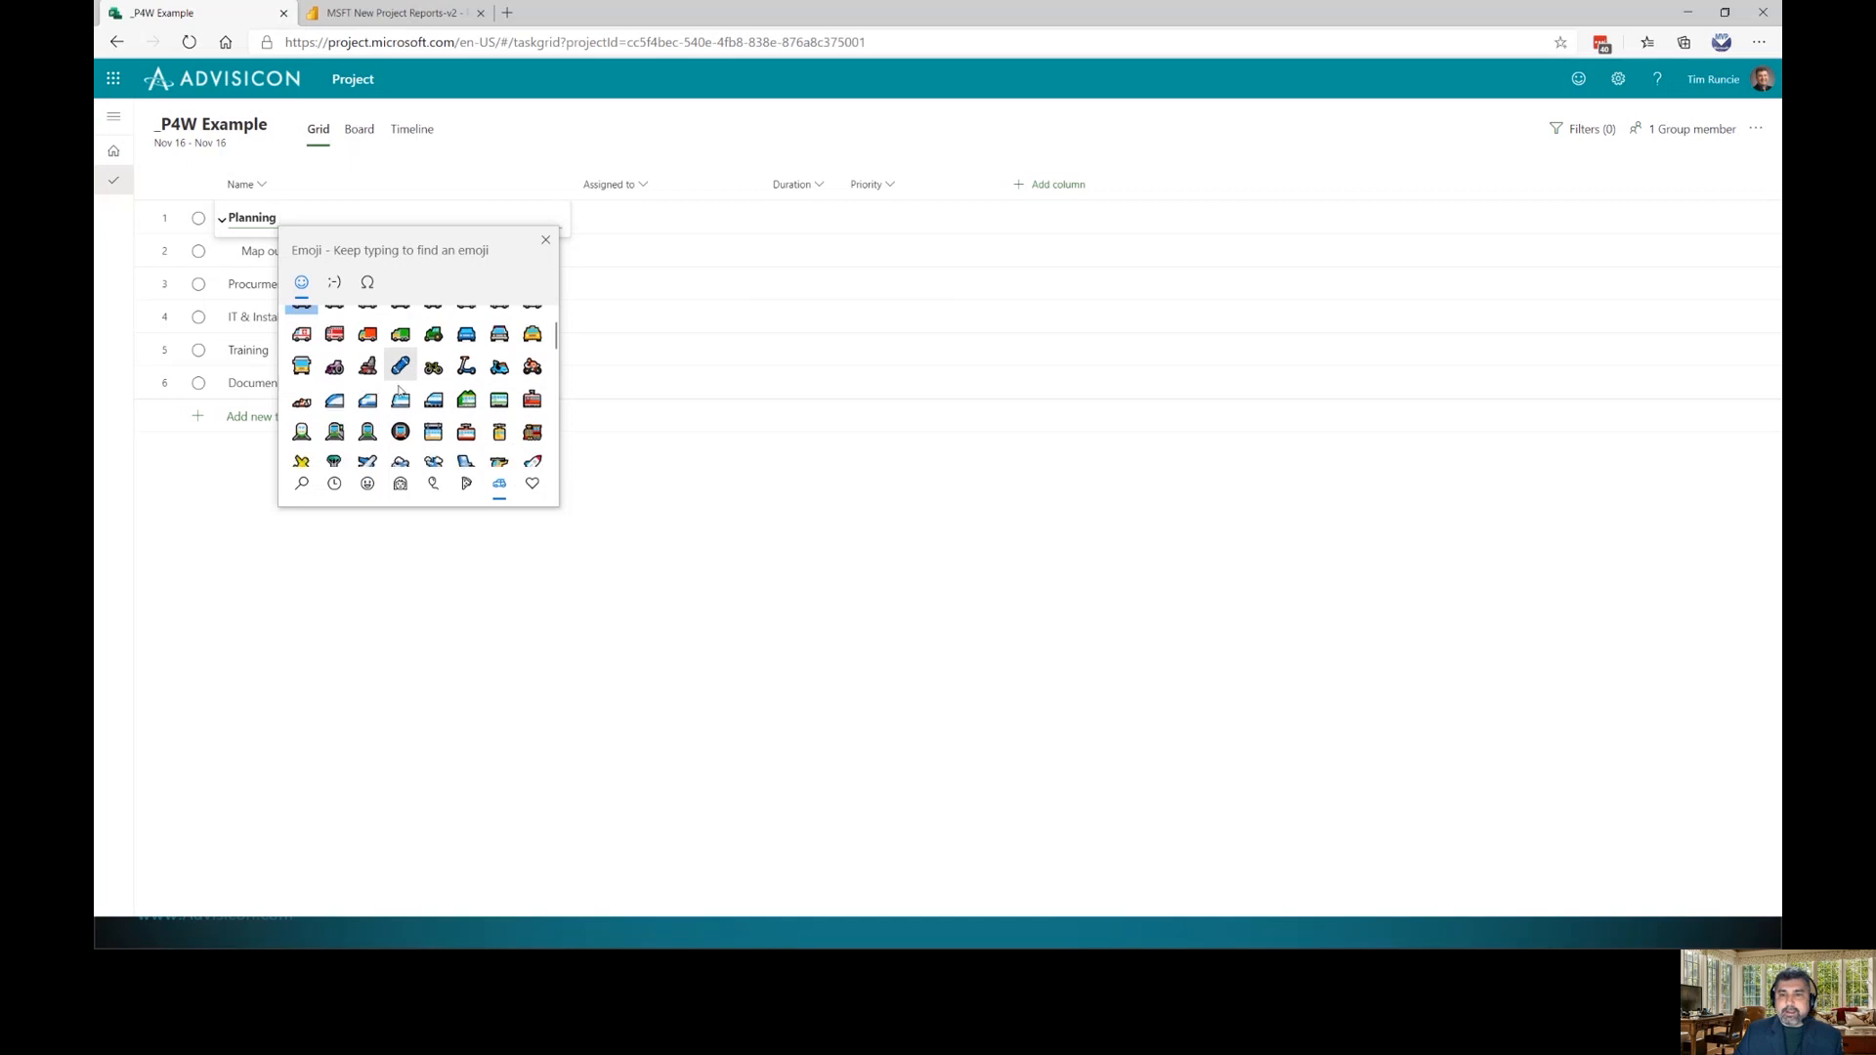
scroll(411, 405, "down", 3)
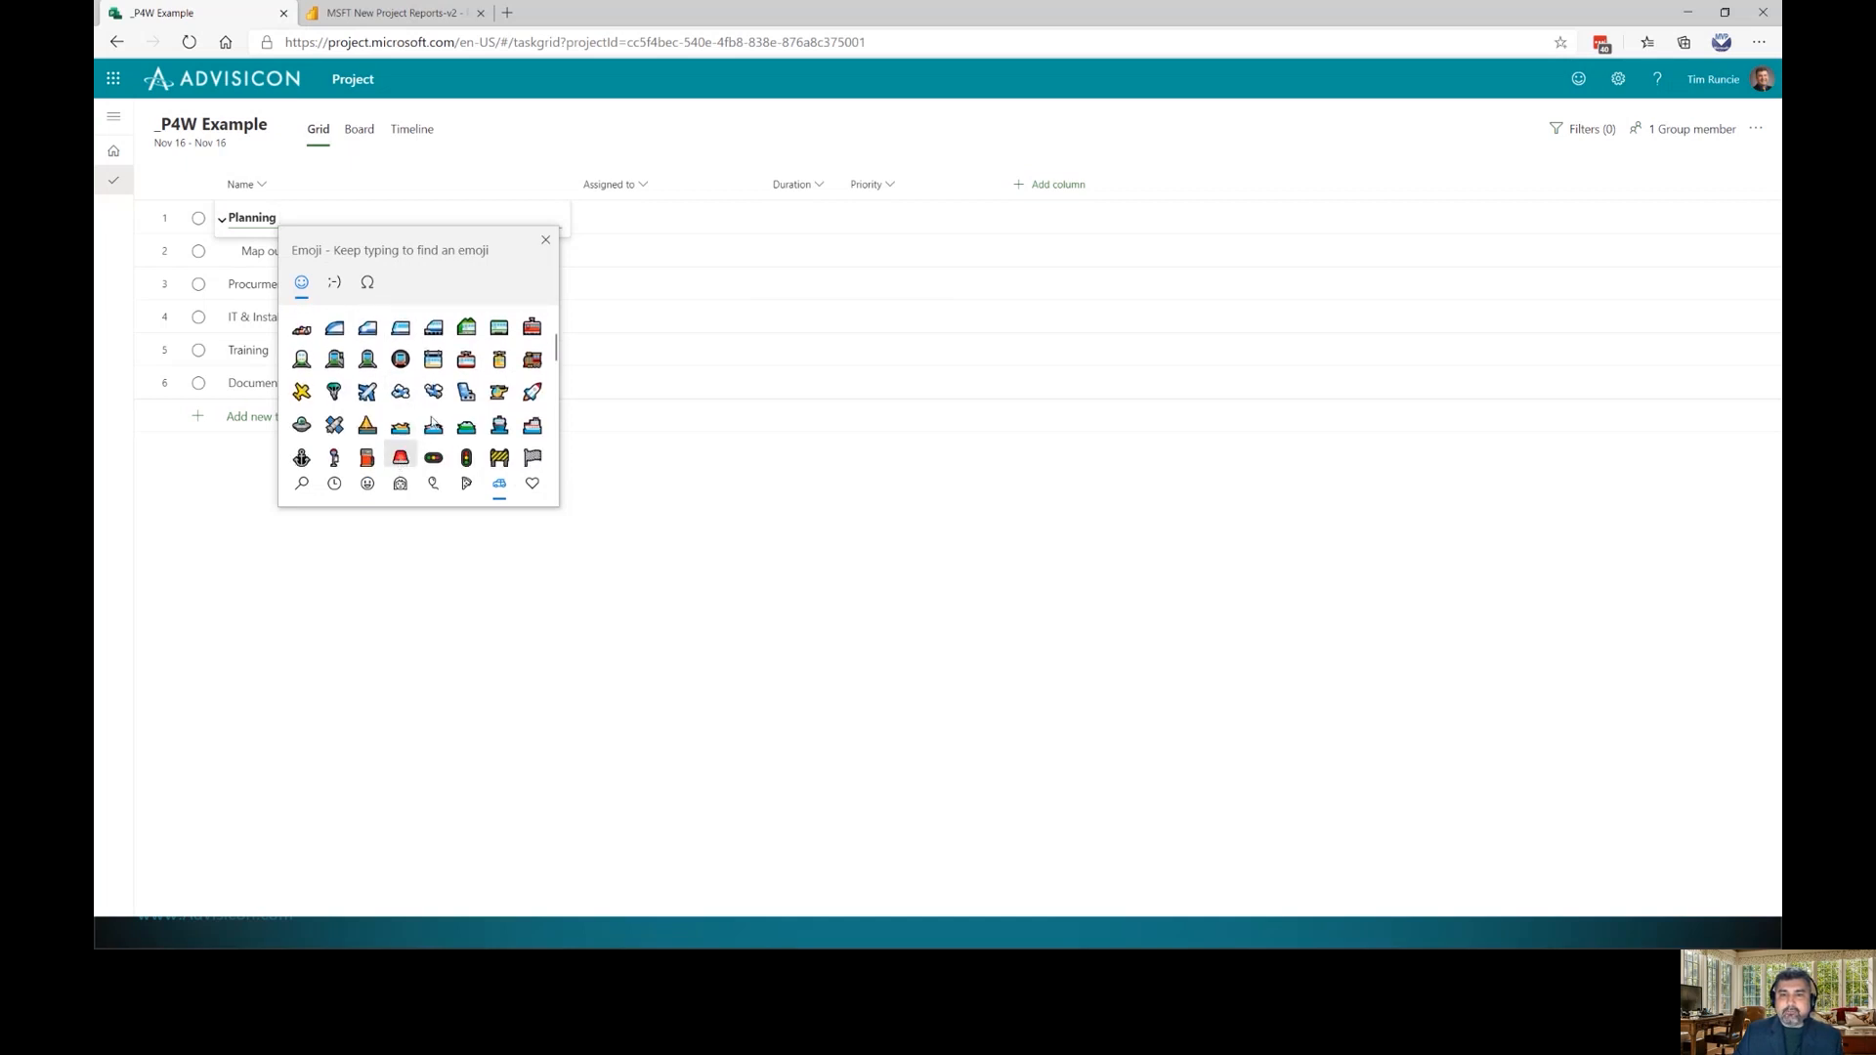
left_click(537, 393)
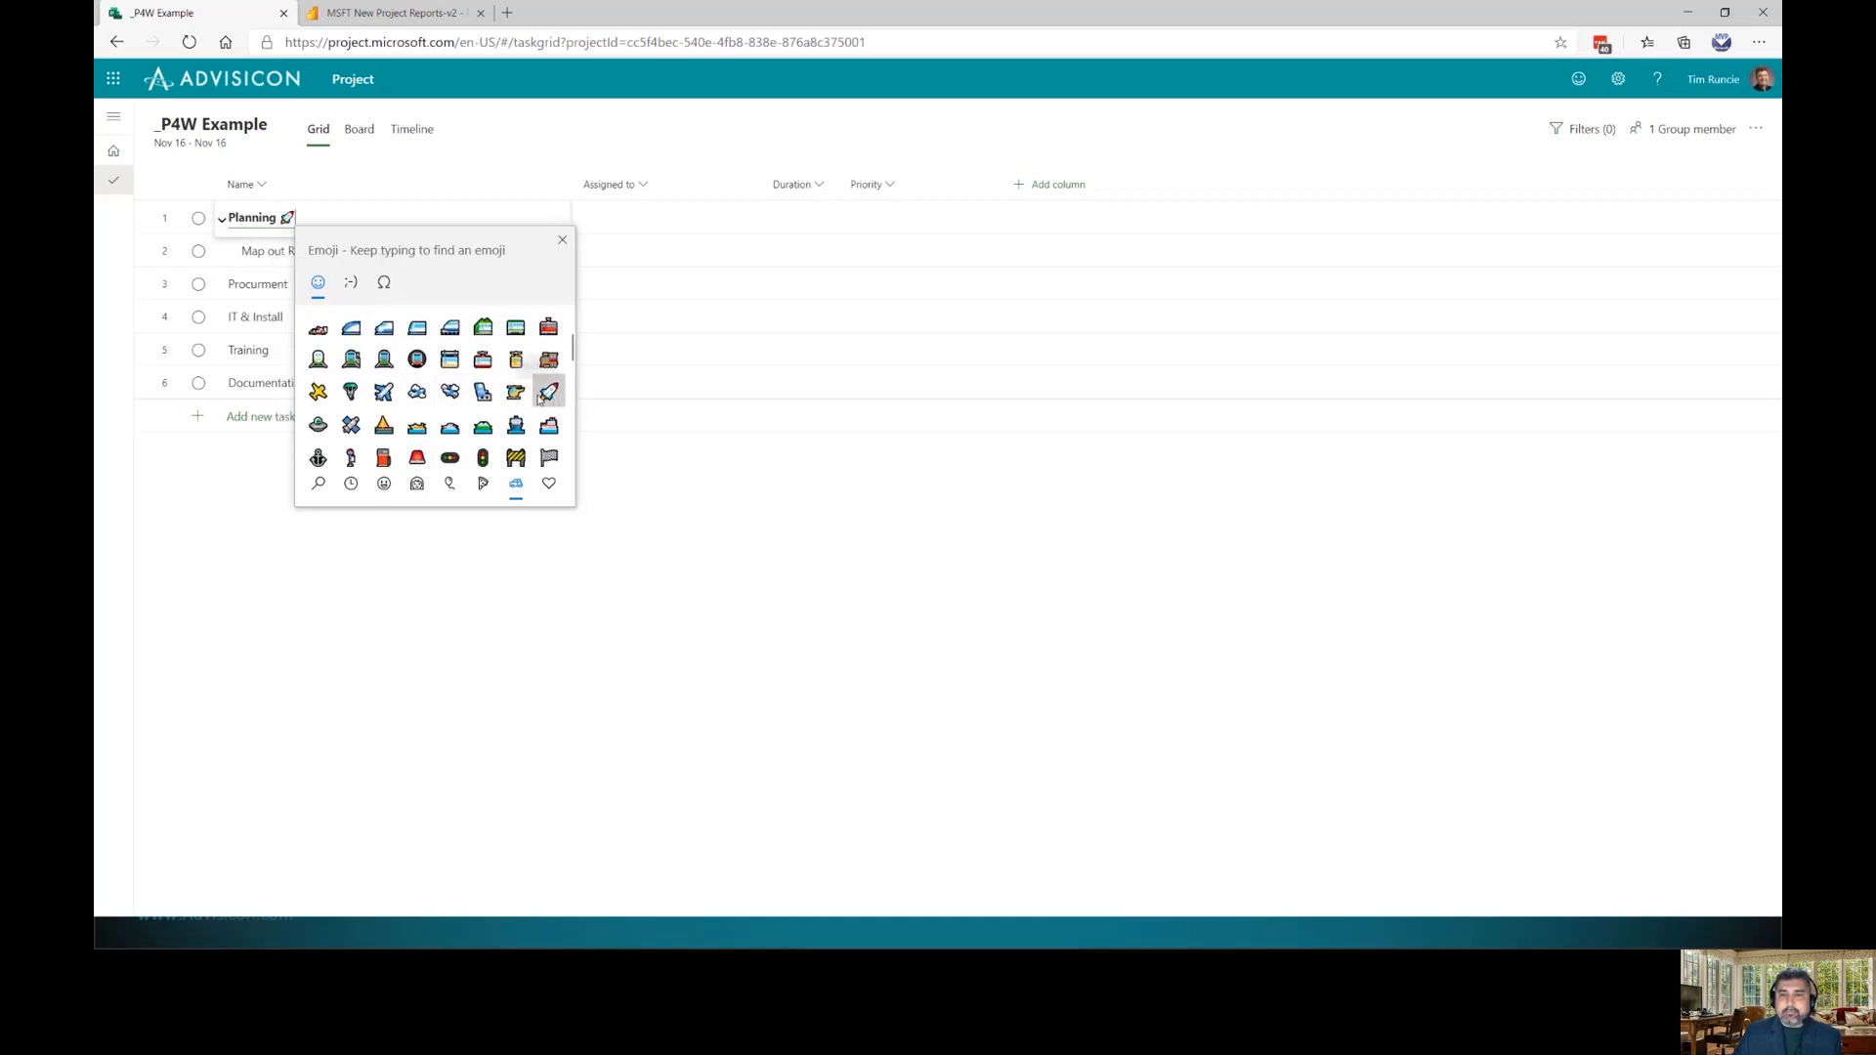
left_click(561, 241)
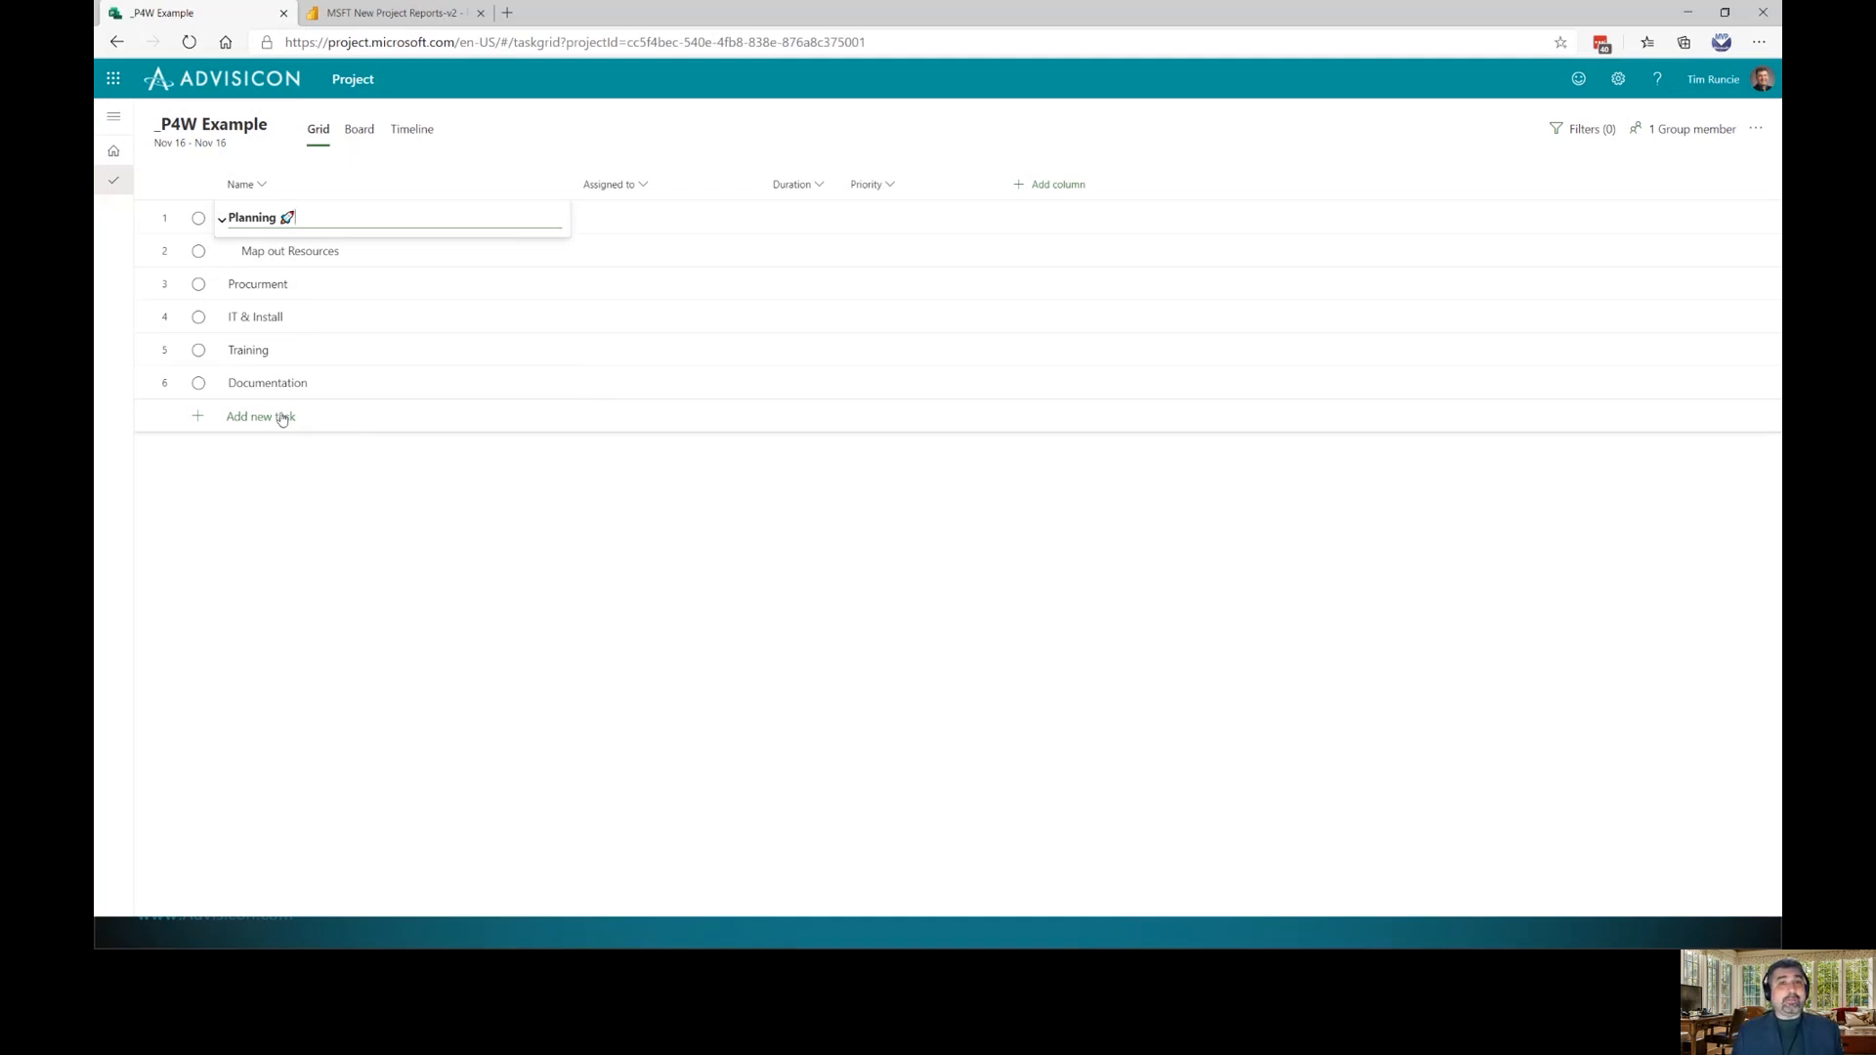
left_click(365, 293)
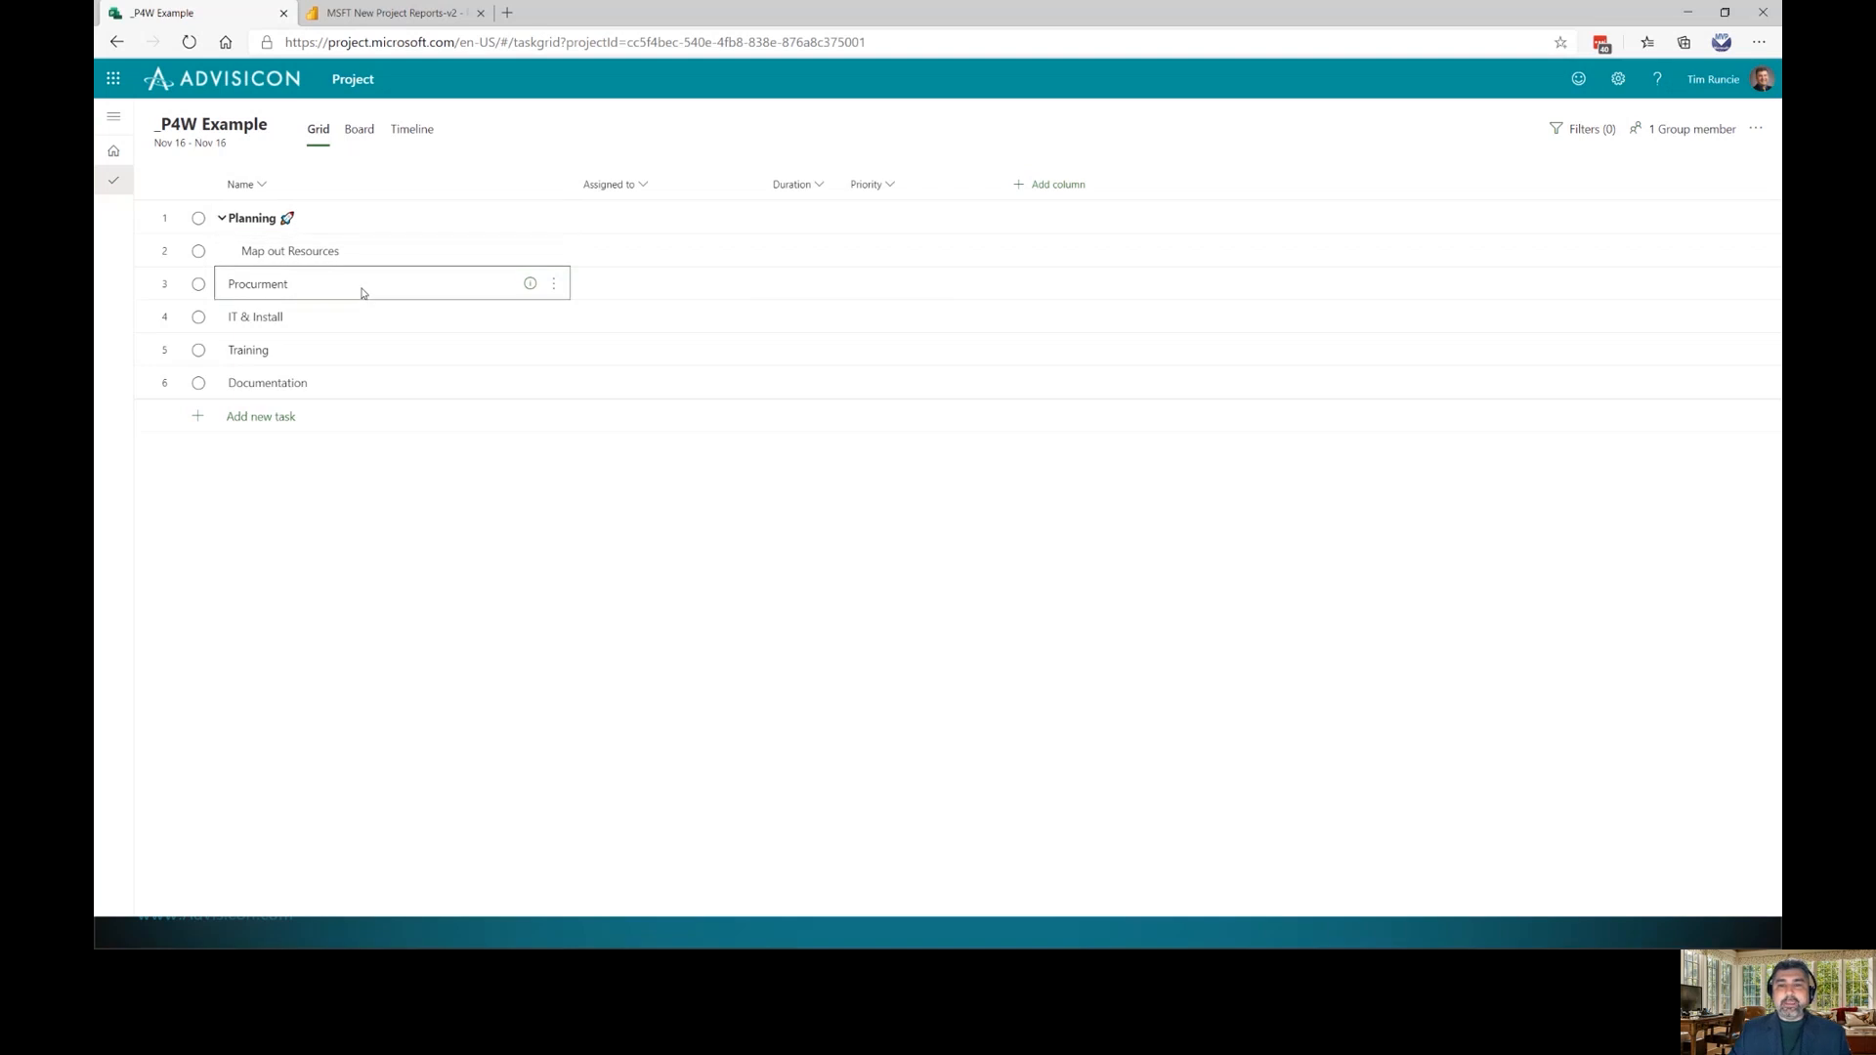
Insert a task named 'Create Communications Plan' above Procurment under Planning
key("Insert")
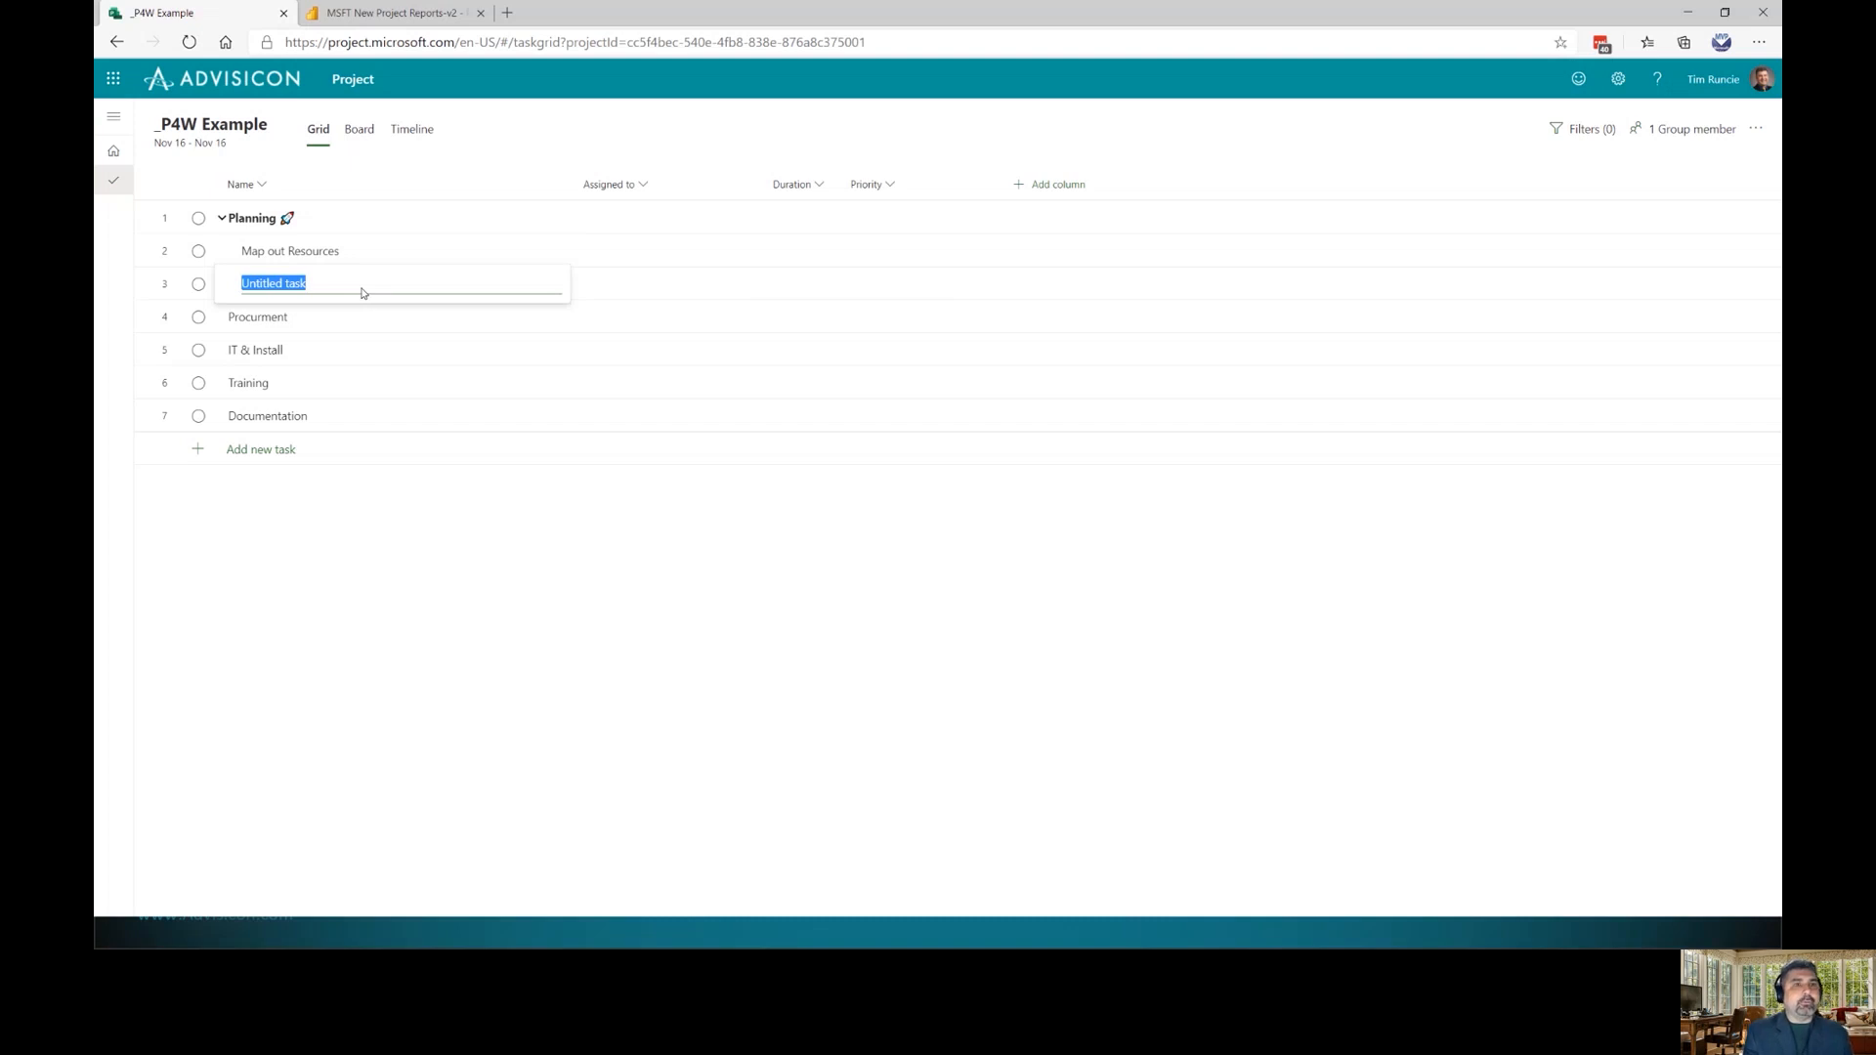
type("Create")
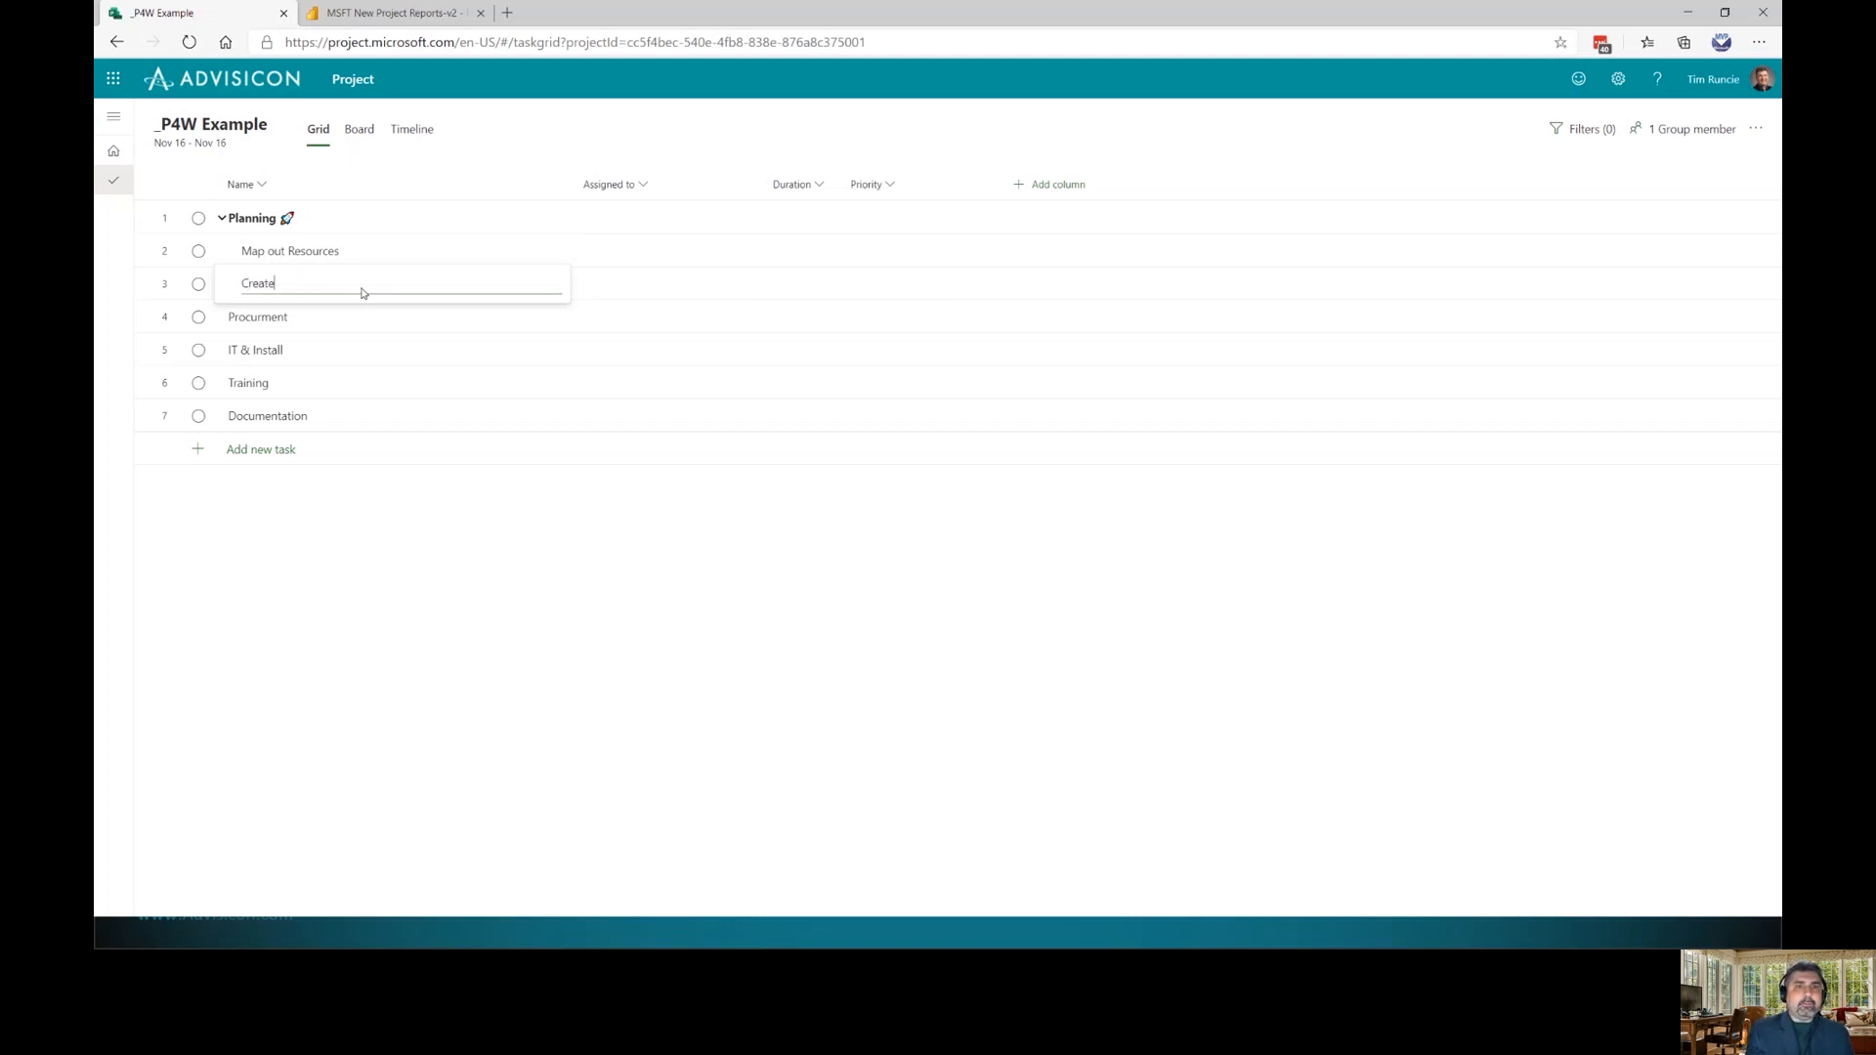
type(" Communic")
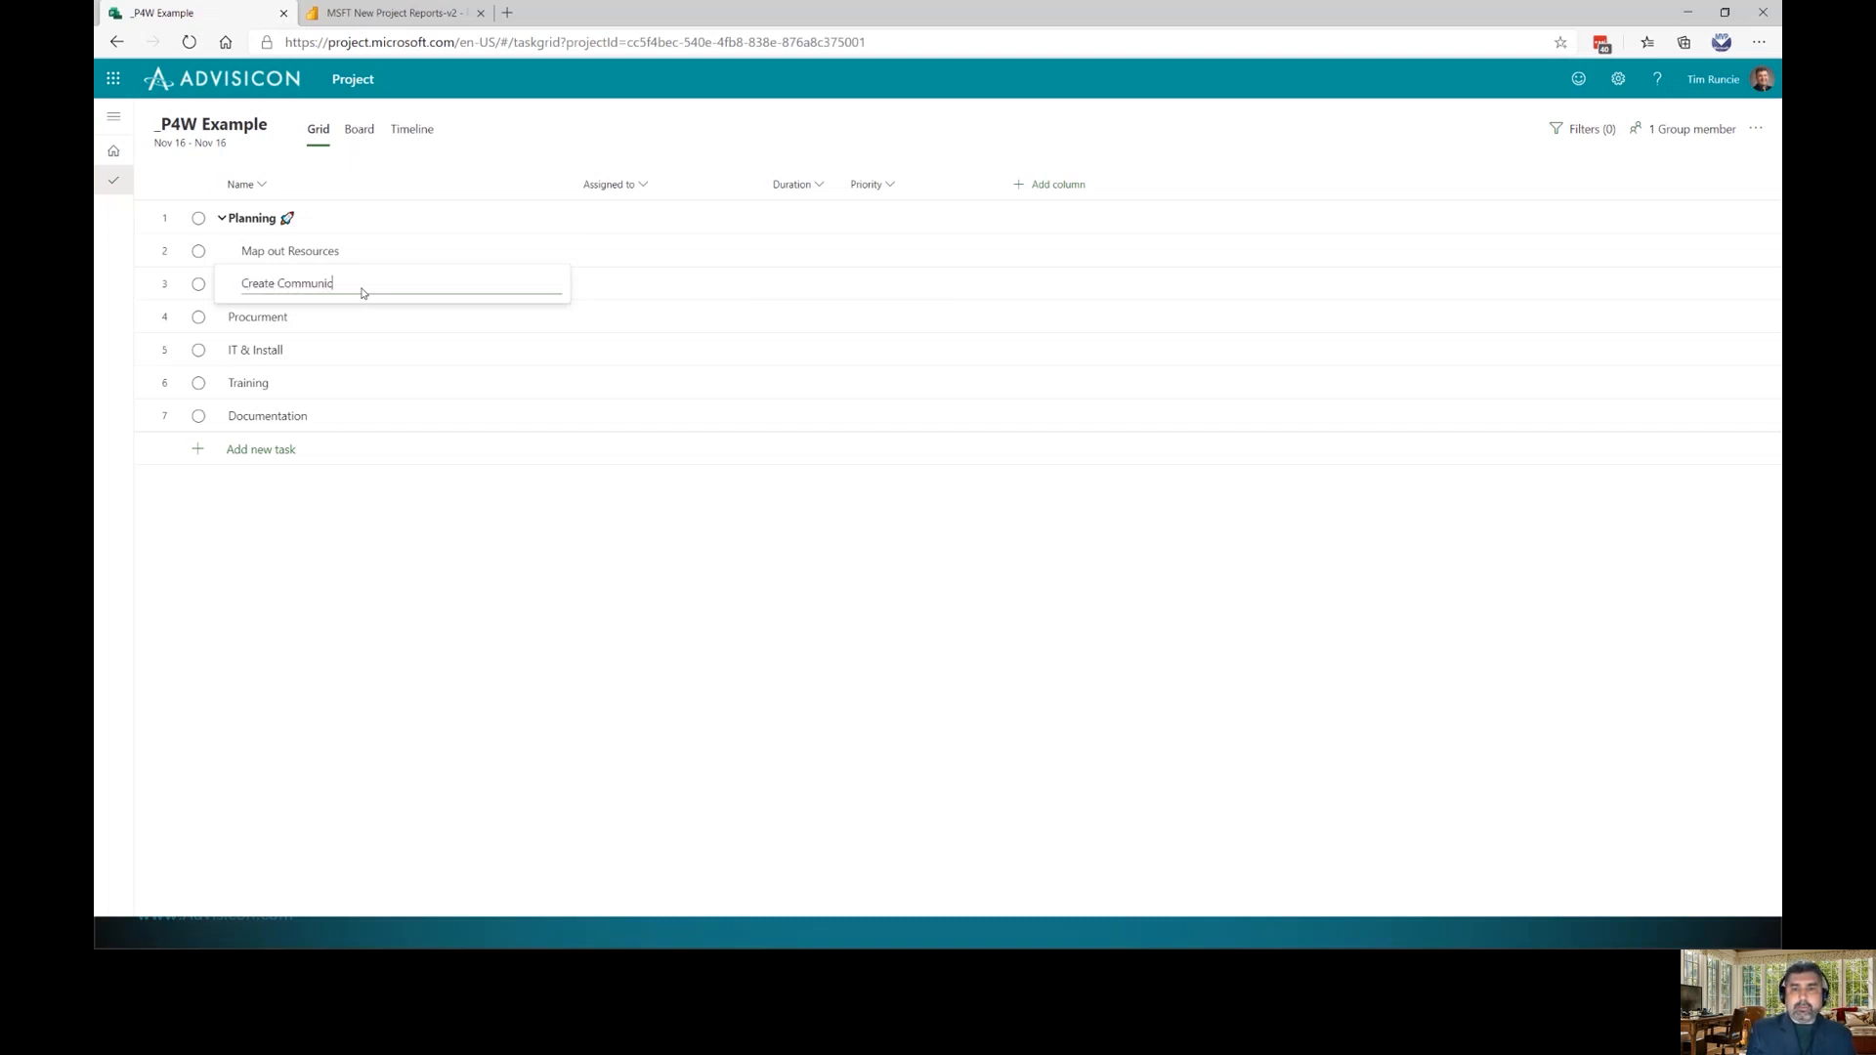
type("ations Plan")
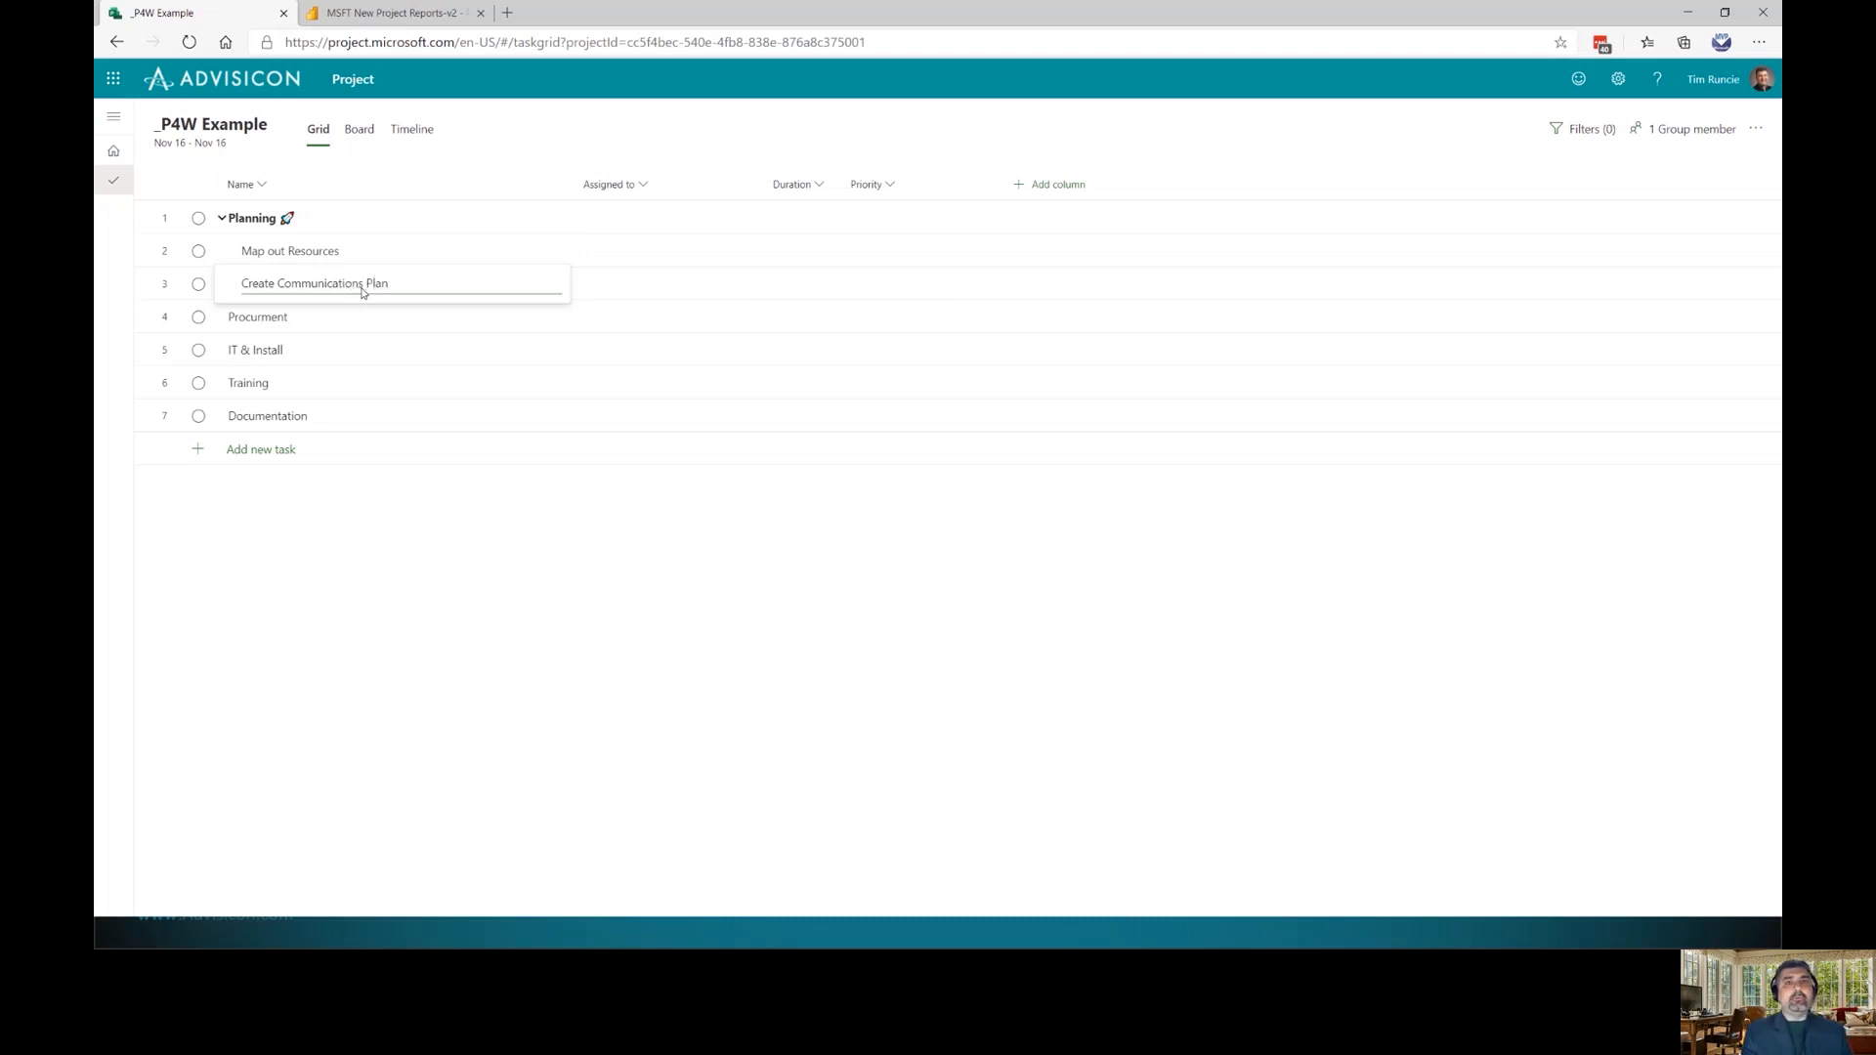
key("Return")
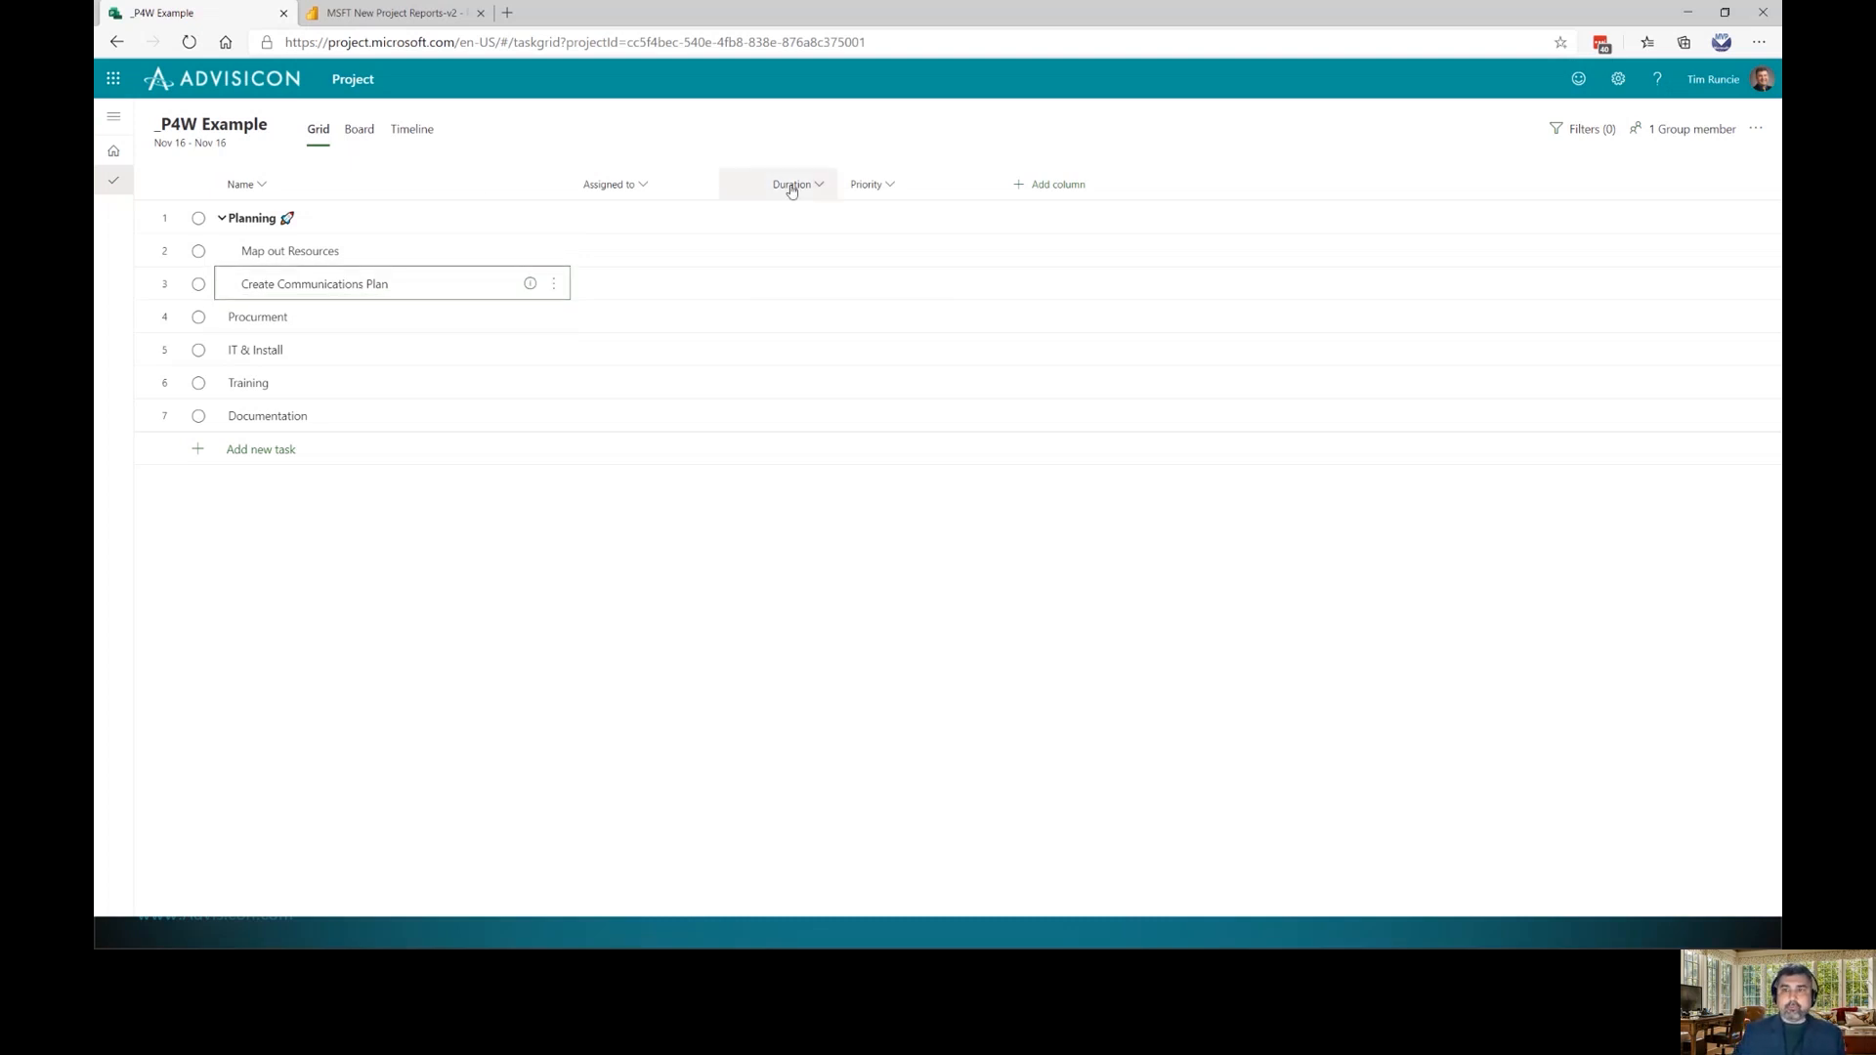
Move the Duration column right after Name and give Map out Resources 4 days
left_click_drag(790, 187, 579, 190)
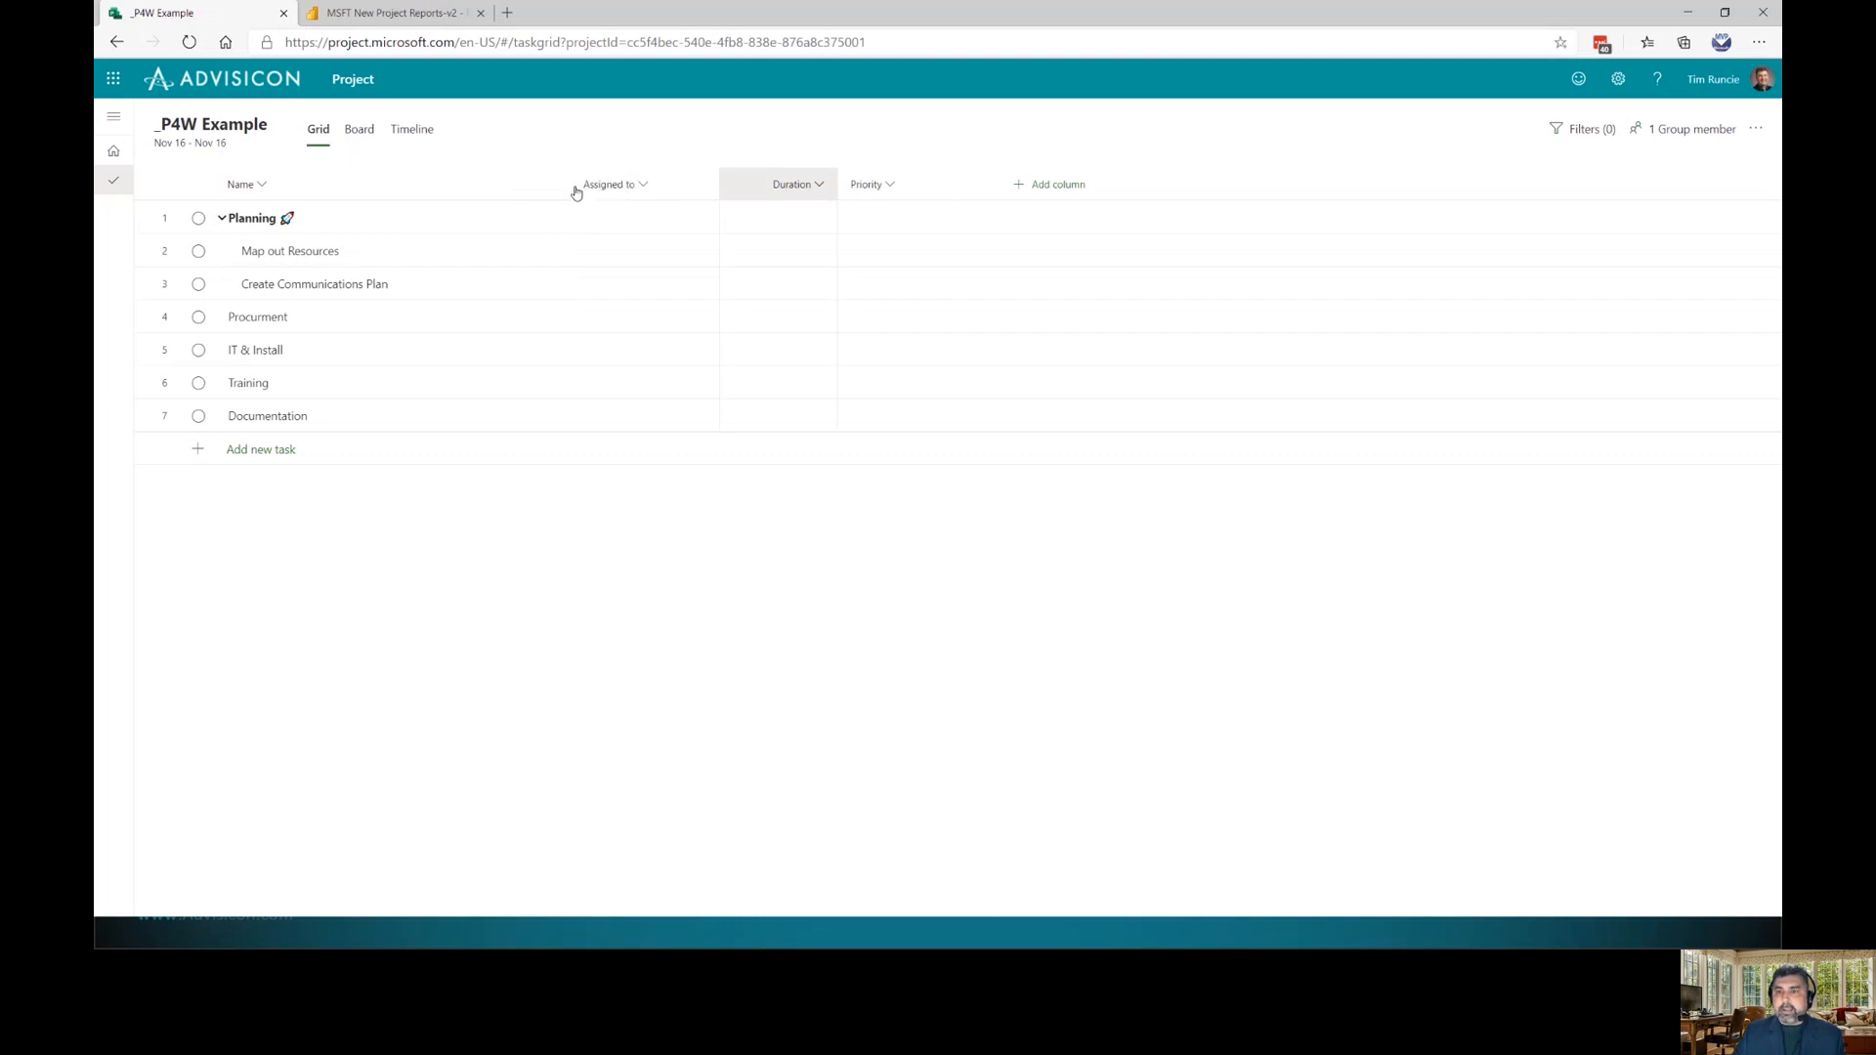
left_click_drag(777, 194, 603, 192)
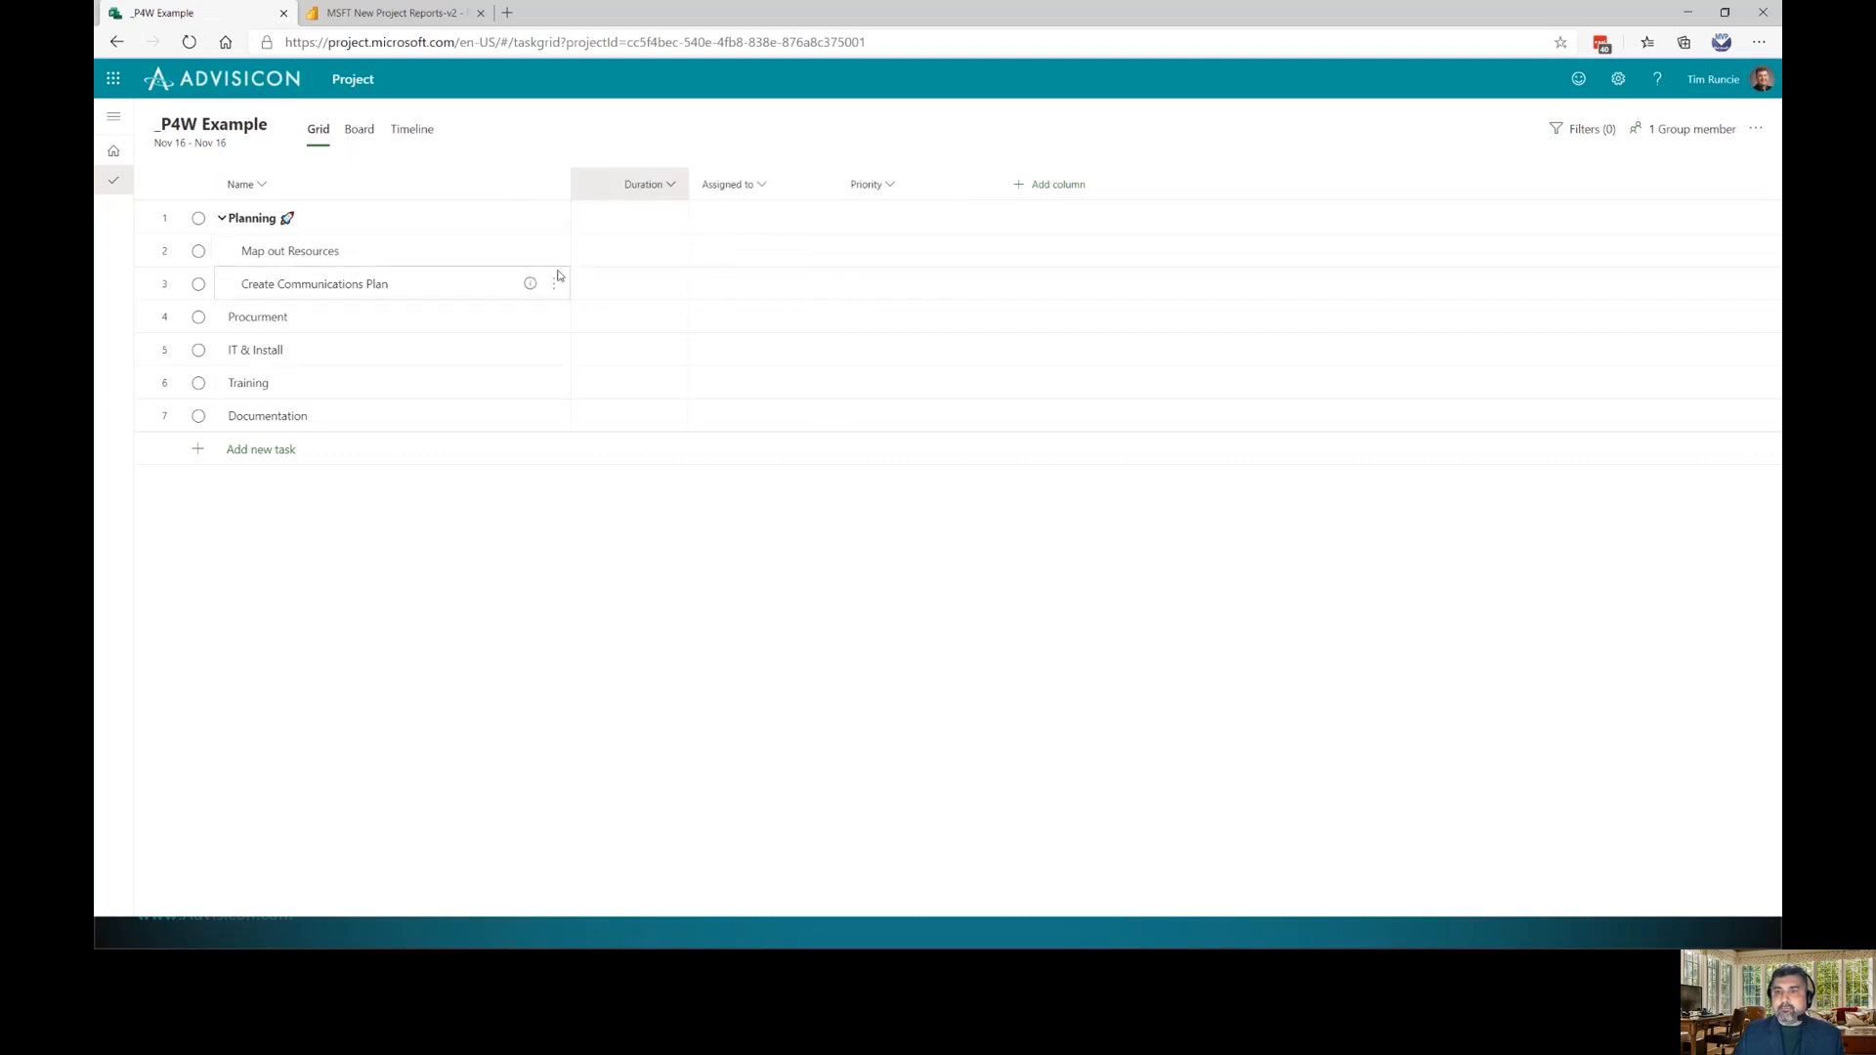
left_click(633, 257)
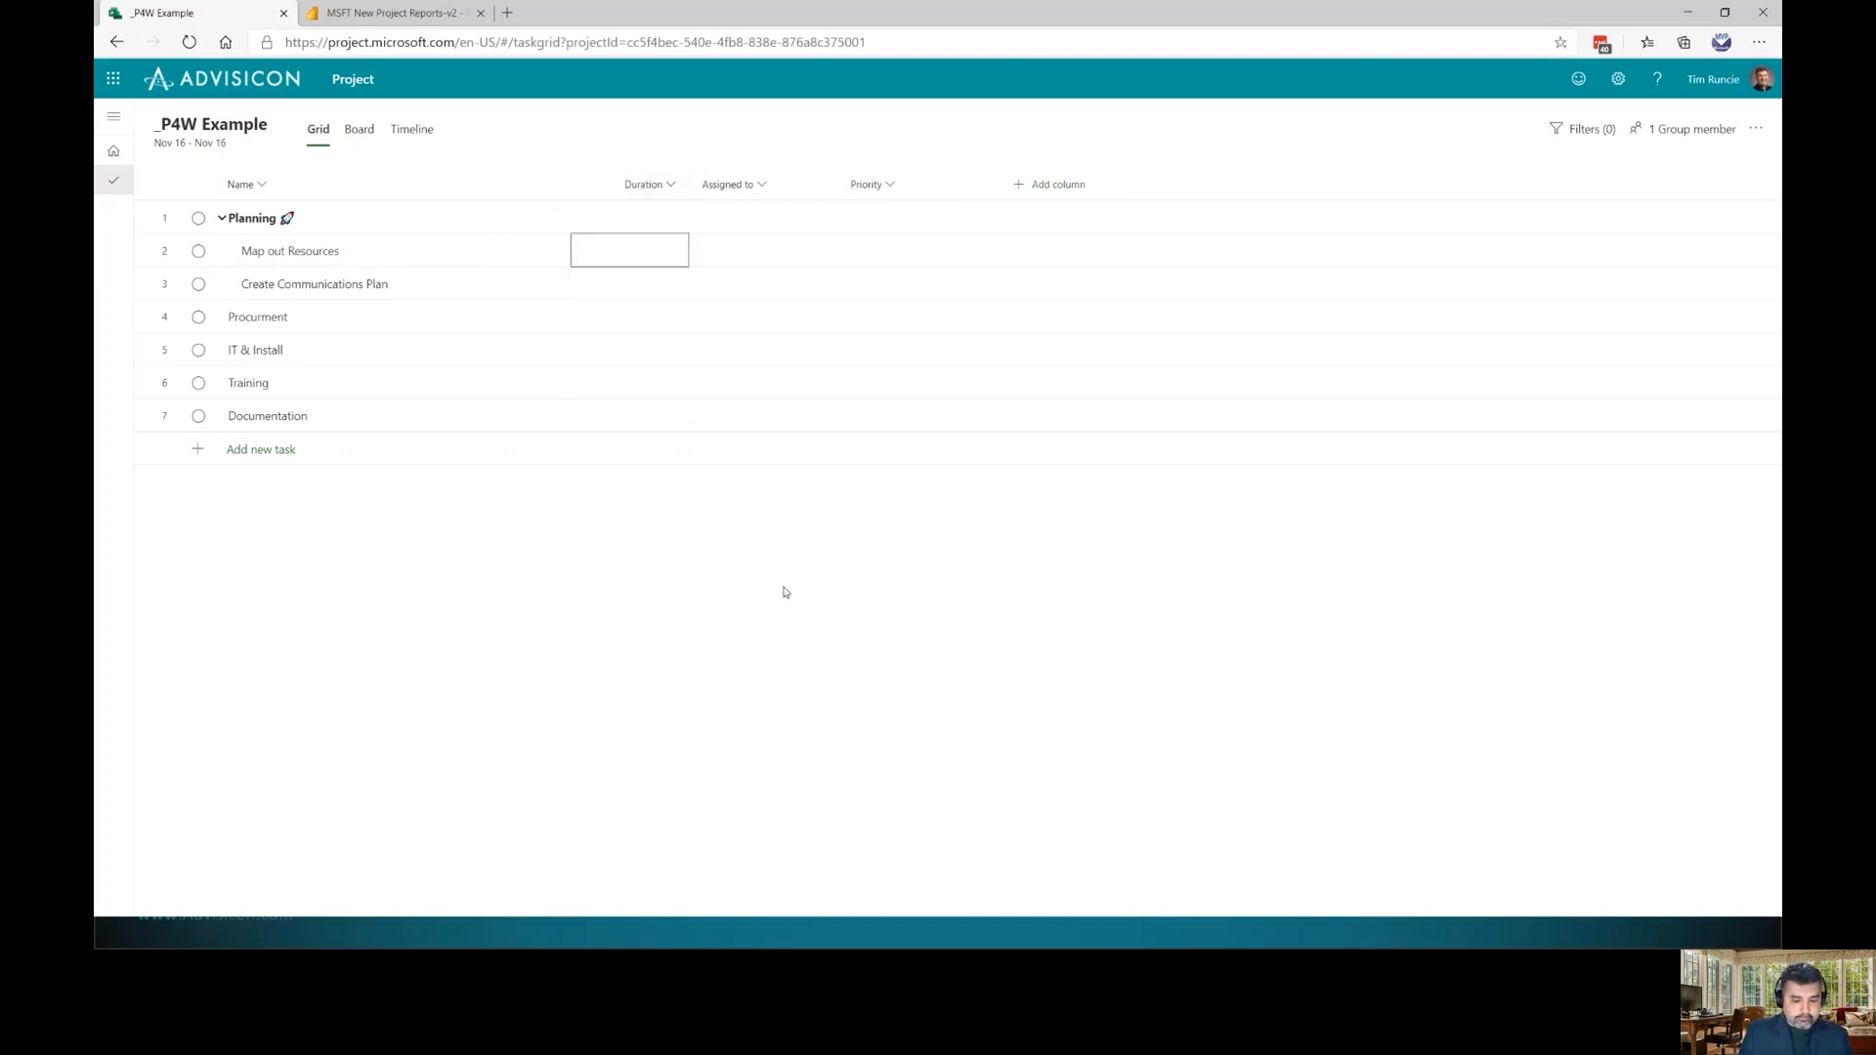
type("4")
key("Return")
Try 4w, 4h and 4 m durations on Map out Resources, settling on 4d
key("Up")
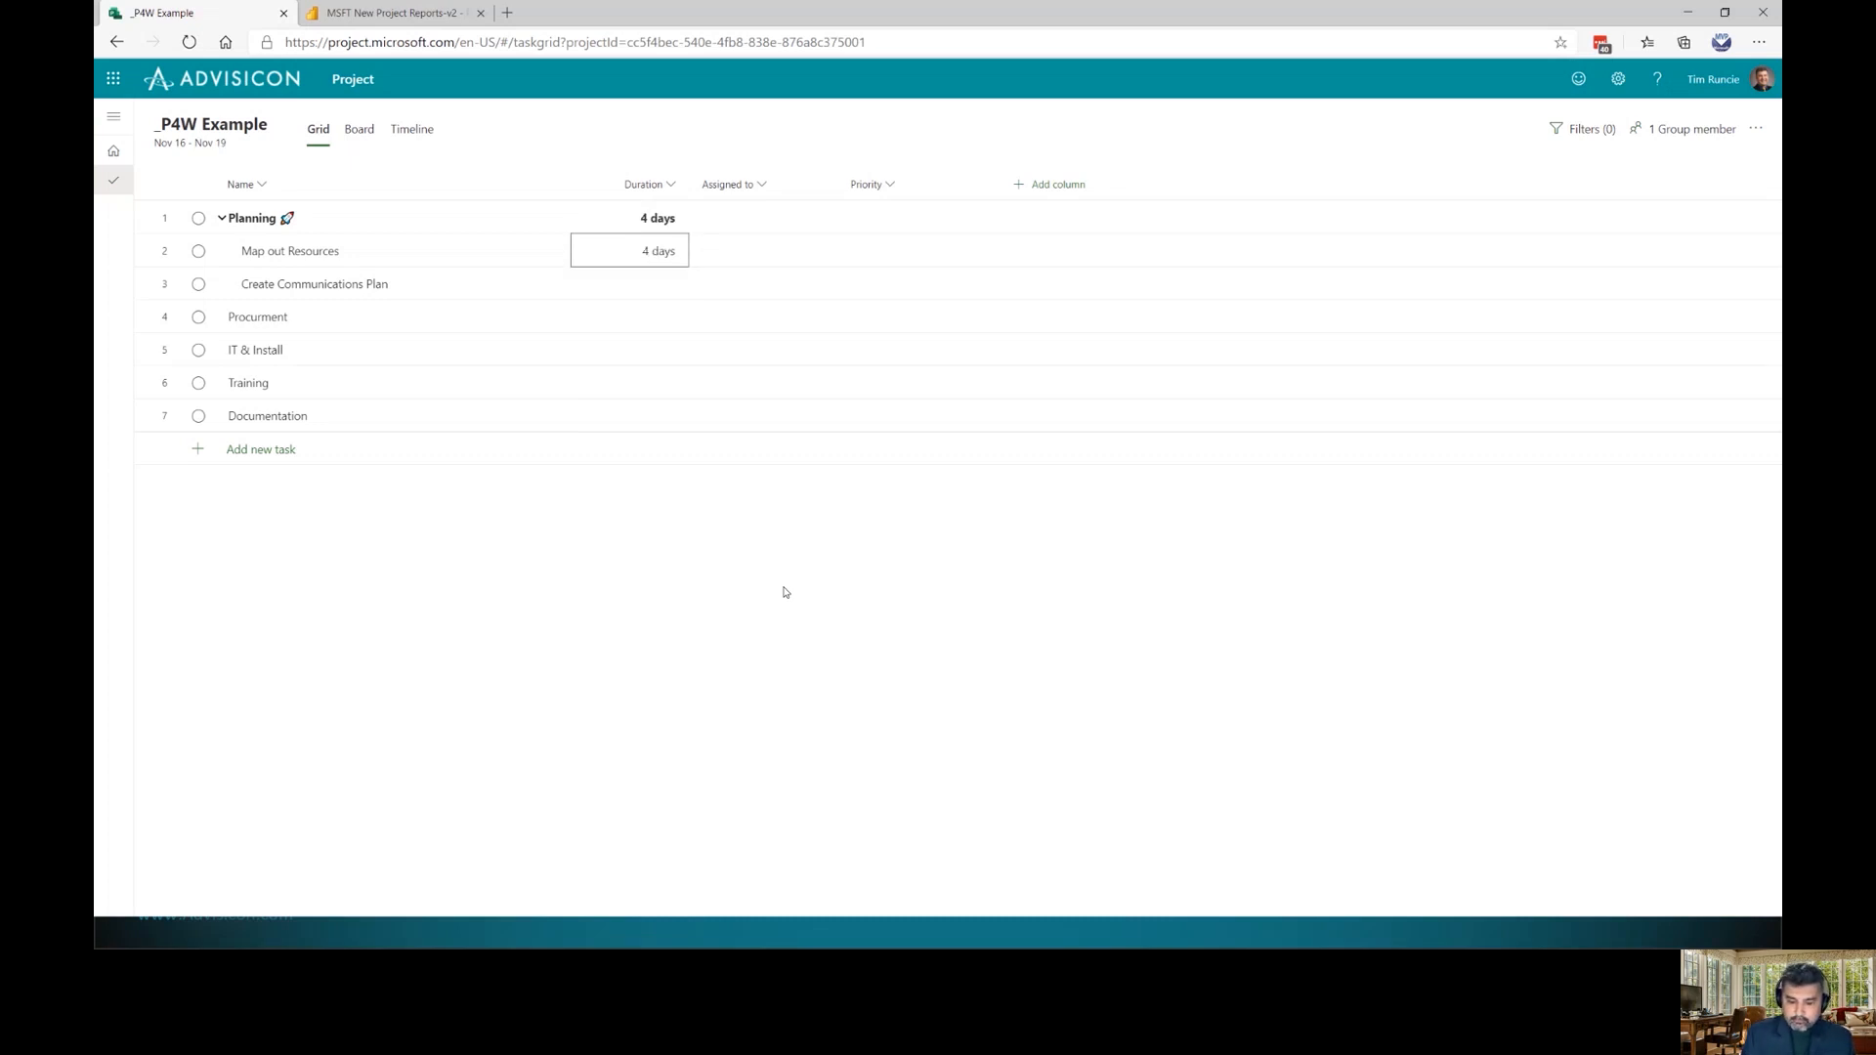
type("4w")
key("Return")
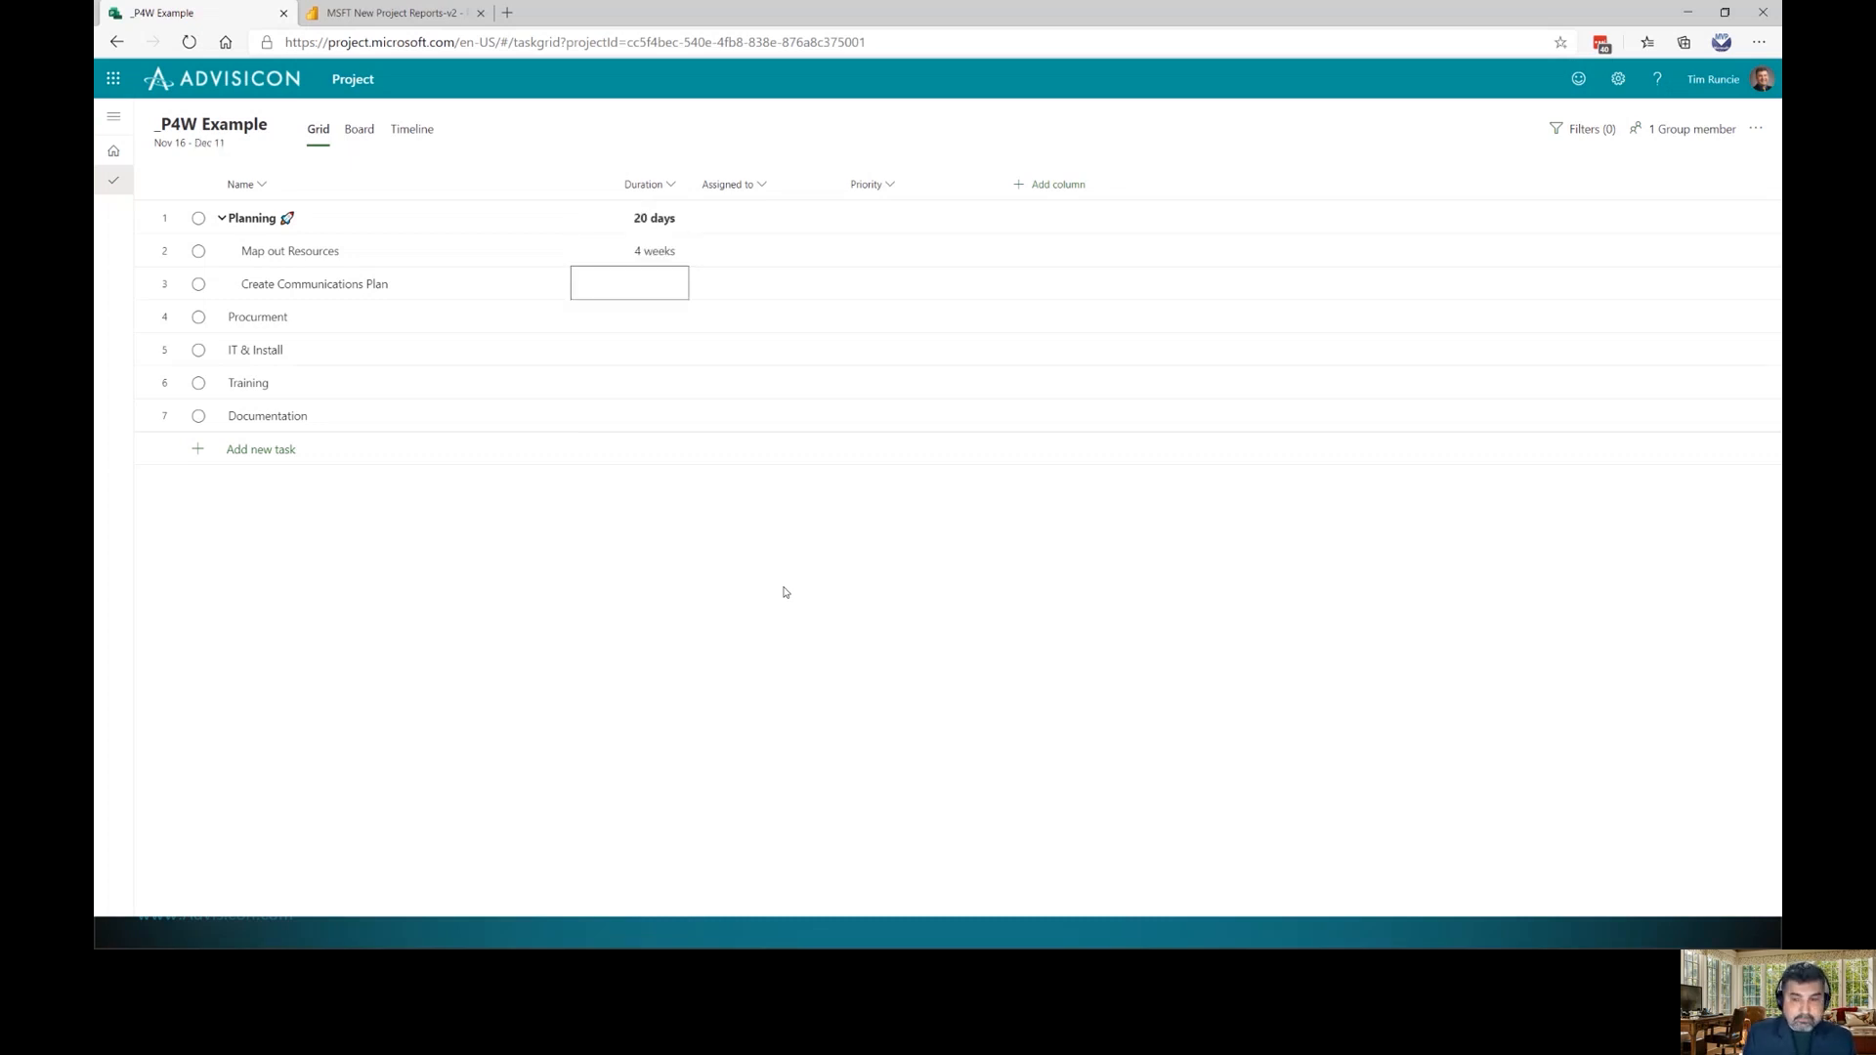
key("Up")
type("4h")
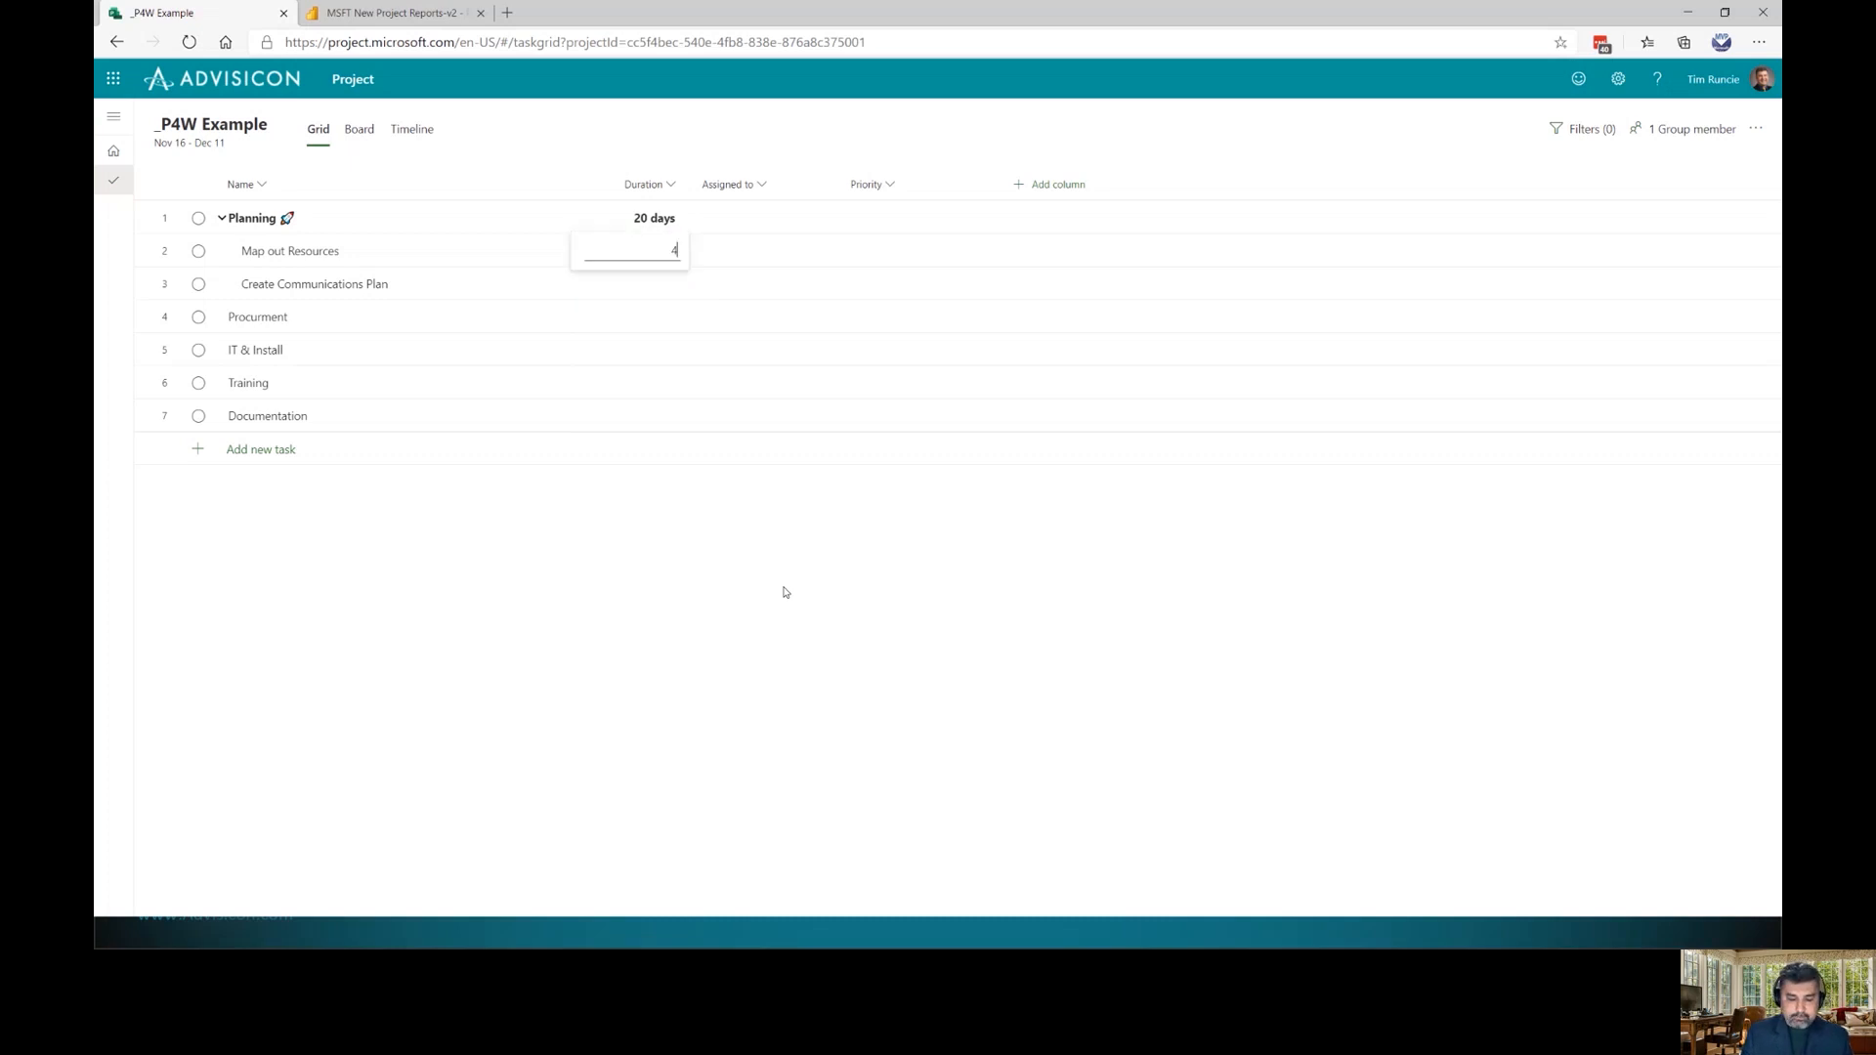
key("Return")
key("Up")
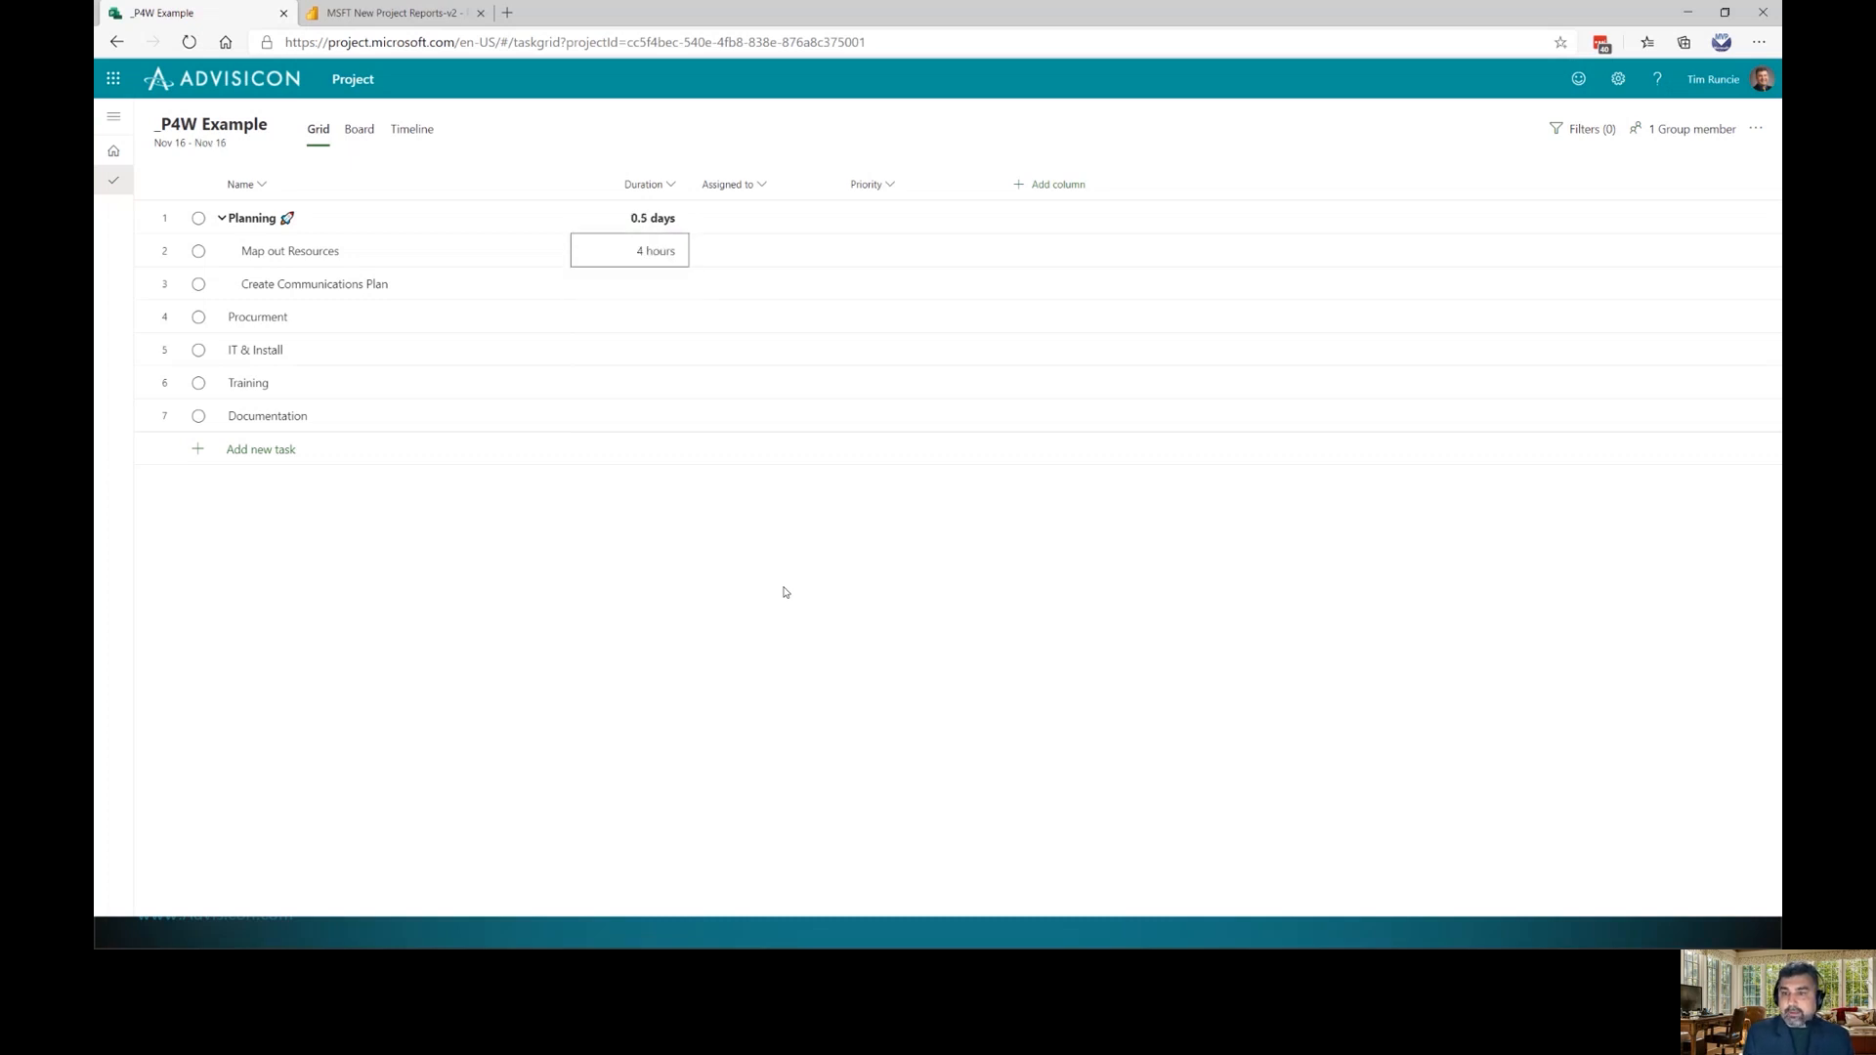
type("4 ")
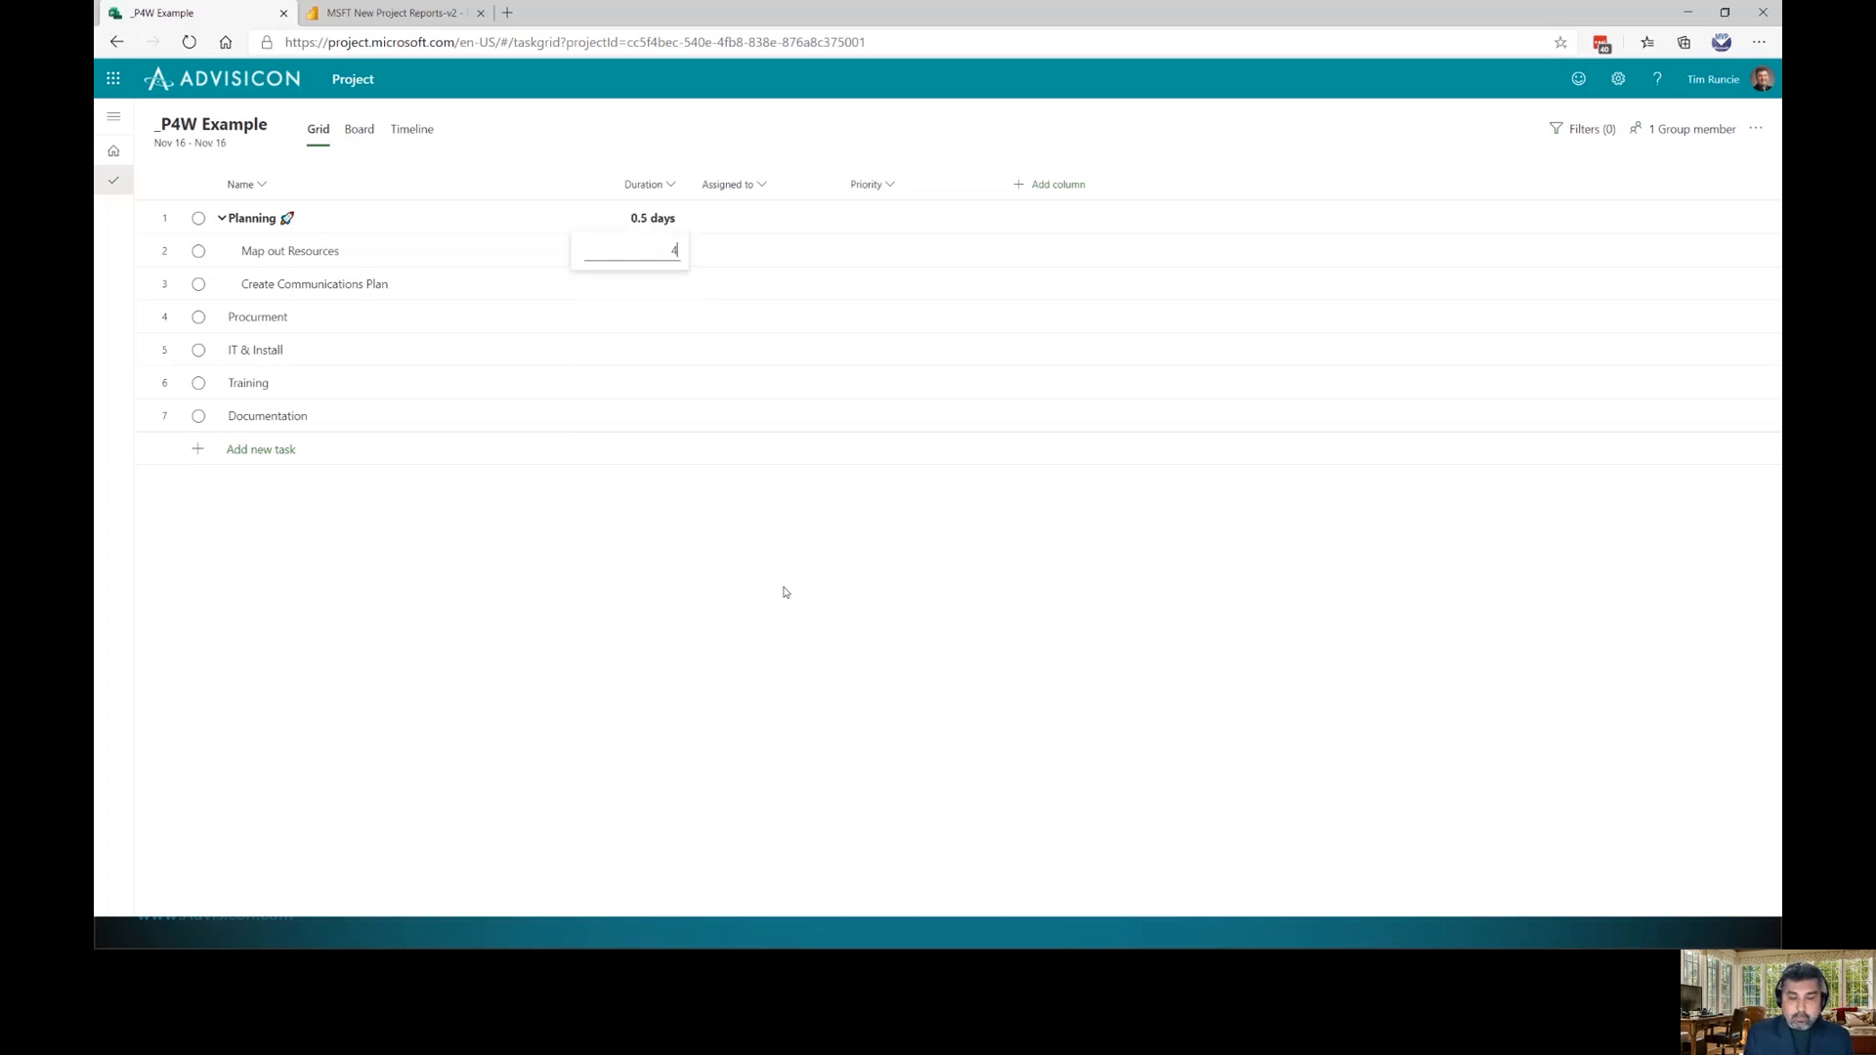
type("mo")
key("Return")
key("Up")
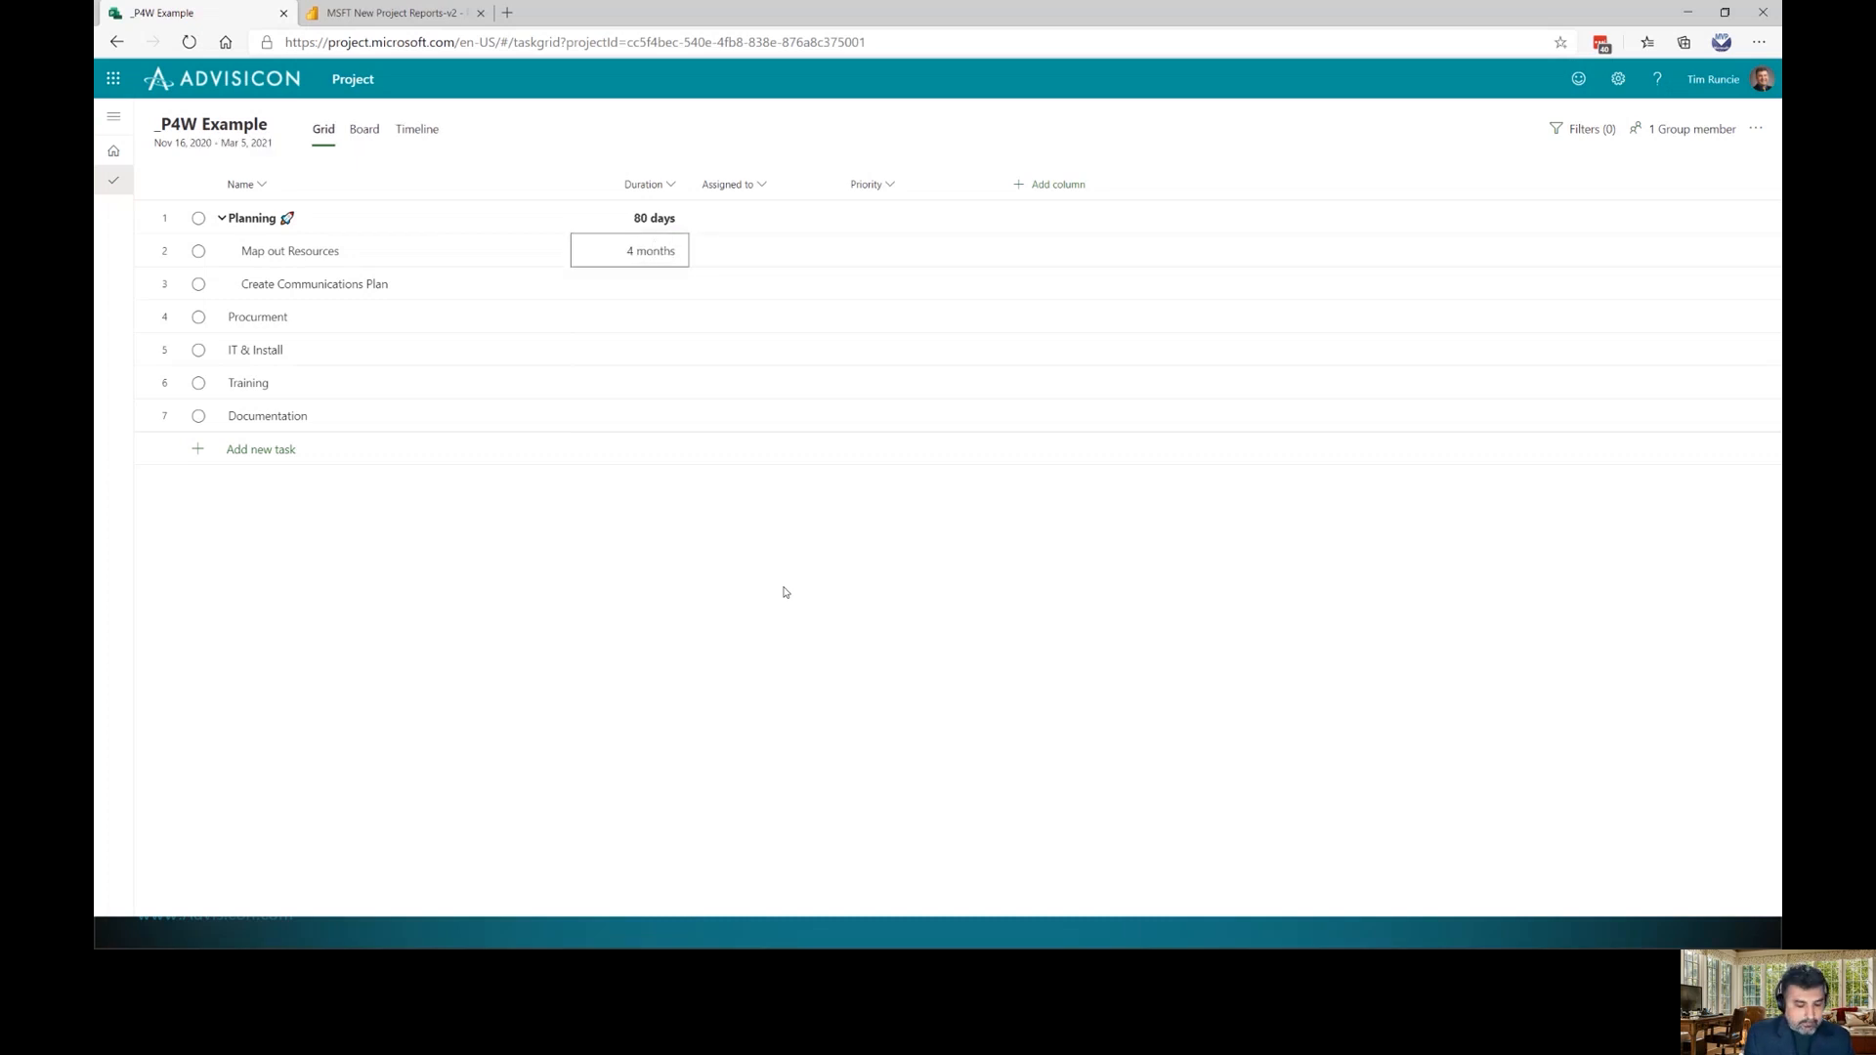
type("4d")
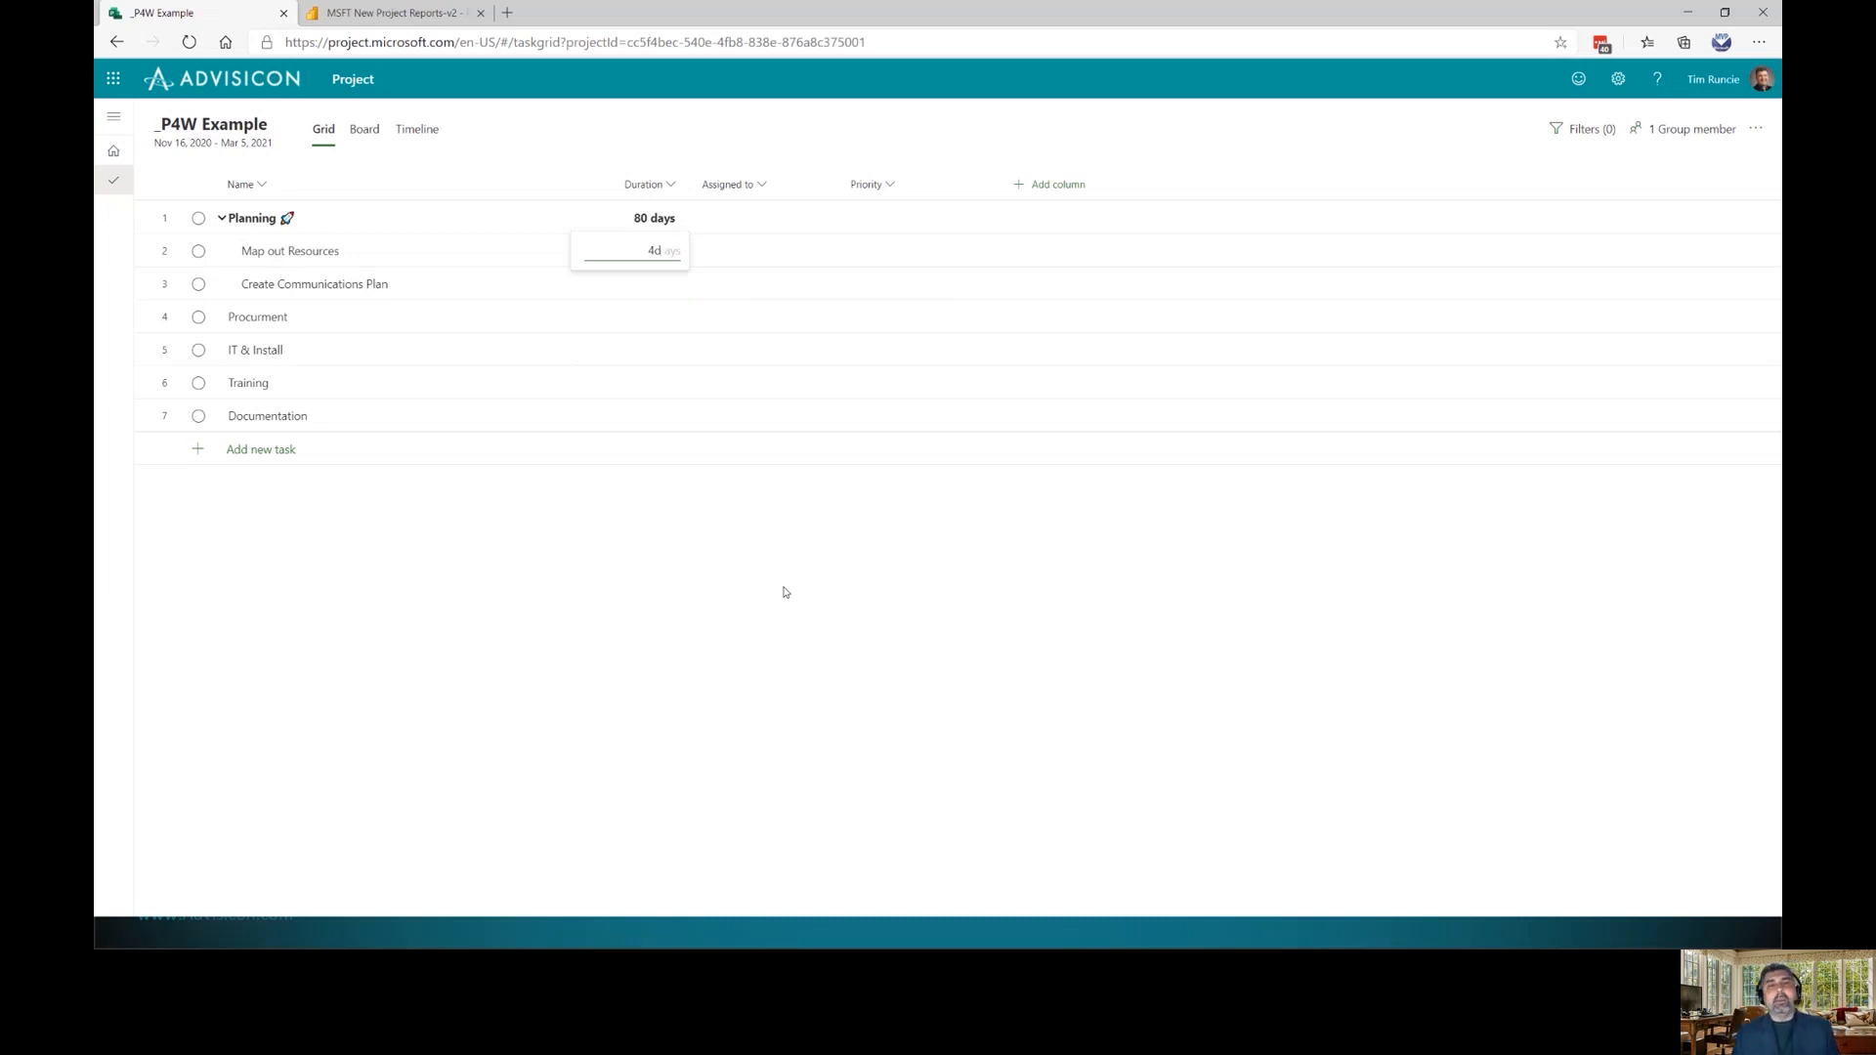
key("Return")
Set Create Communications Plan's duration to 3 days
key("Up")
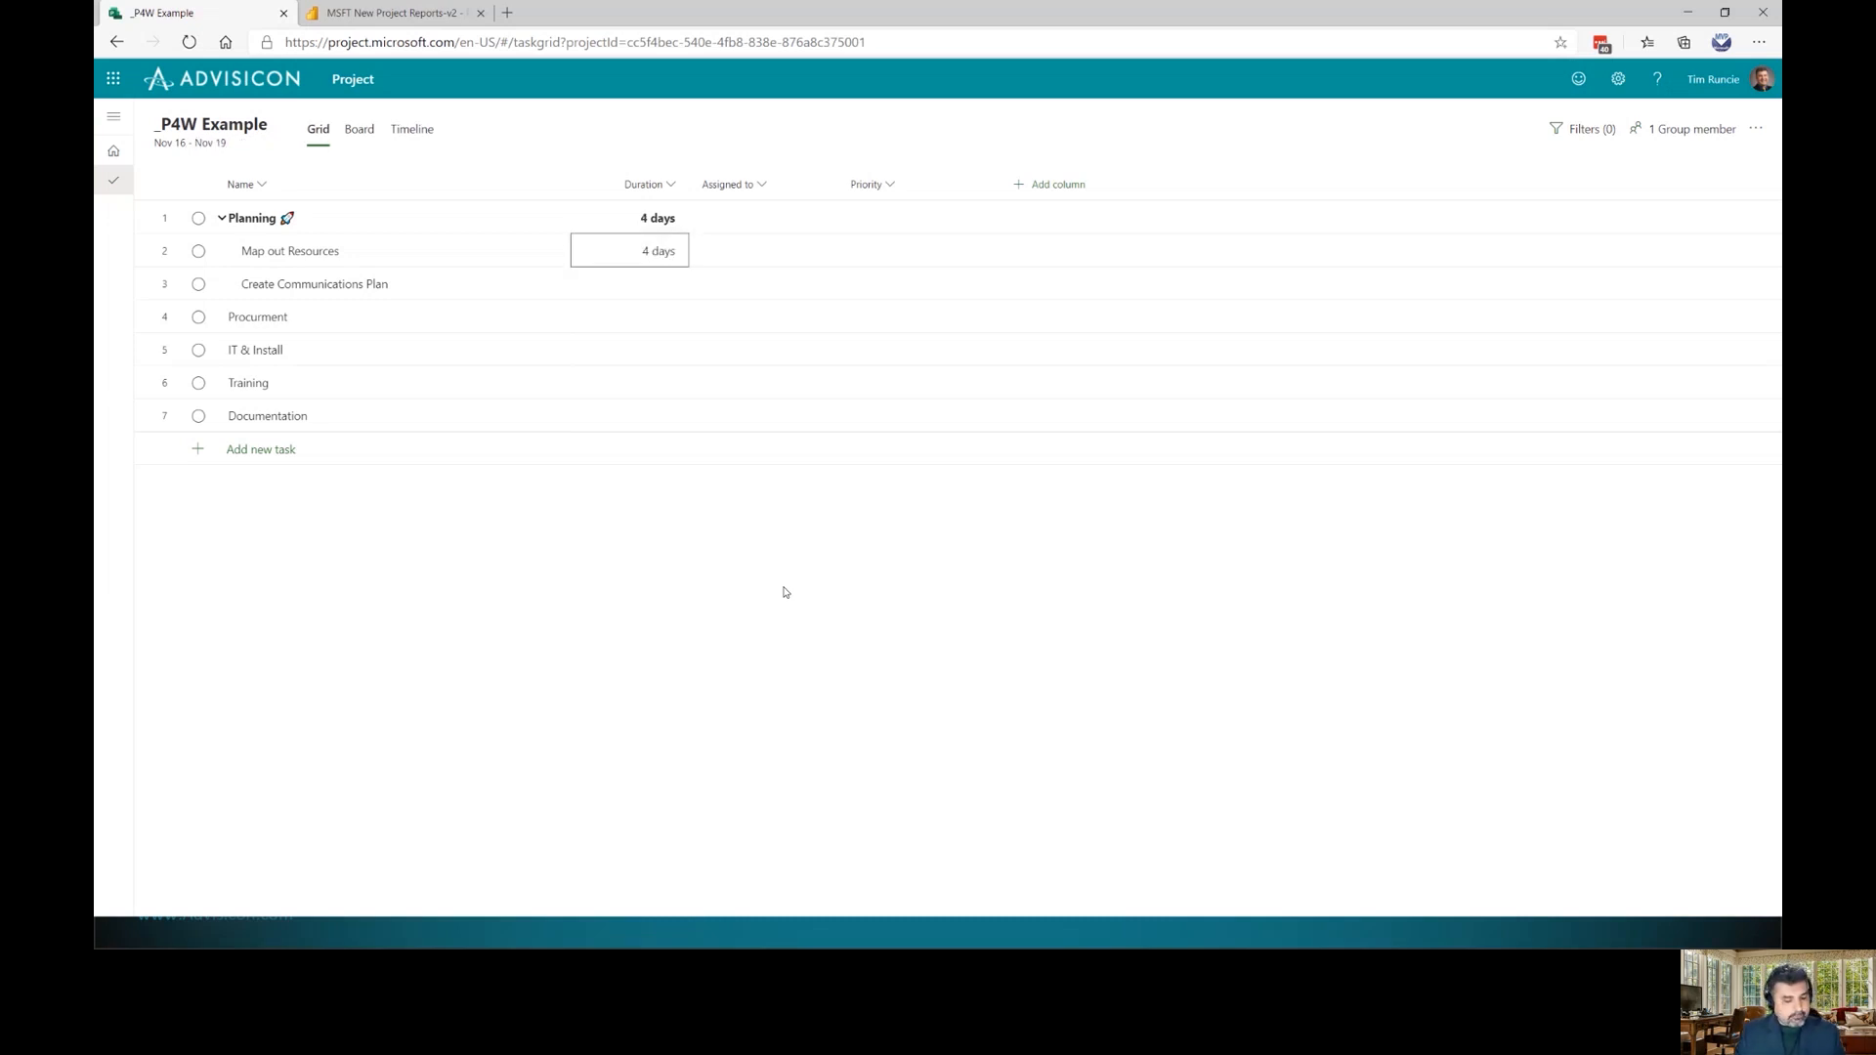
key("Down")
type("3")
key("Return")
key("Up")
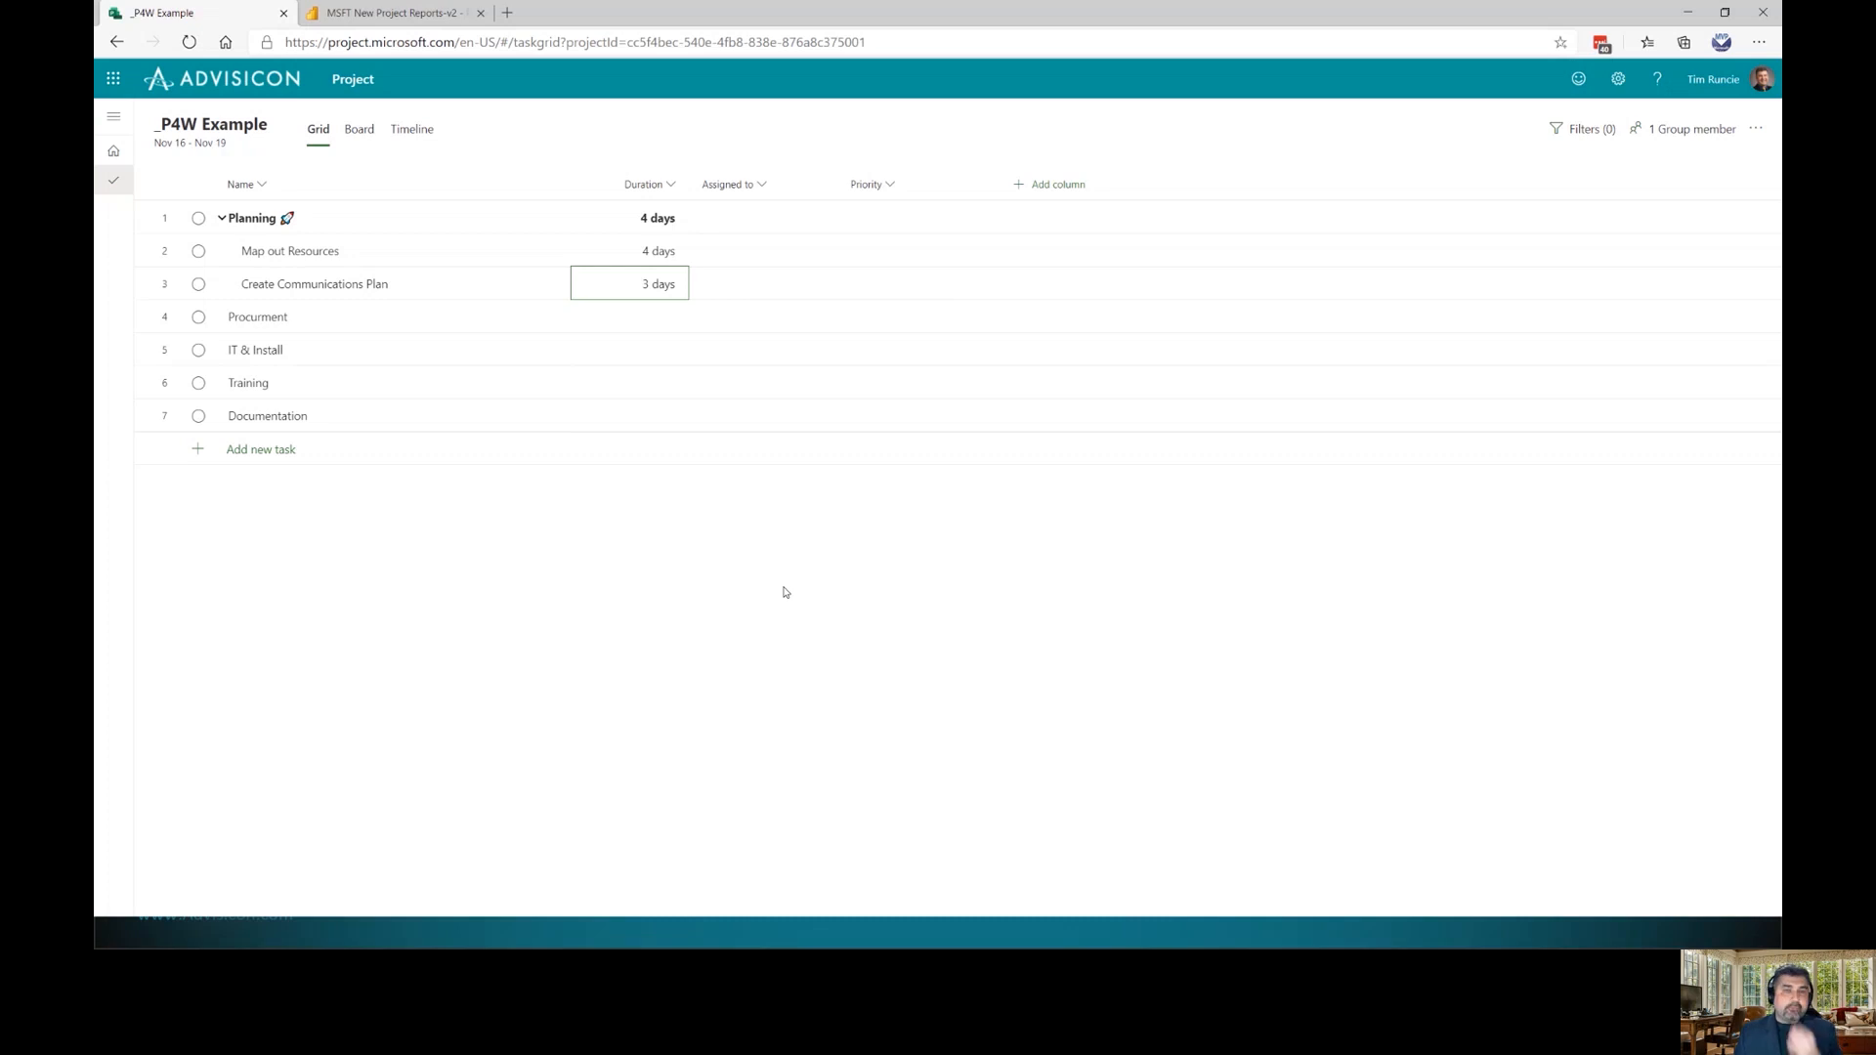
Add an Effort column and place it right after Duration
left_click(1040, 184)
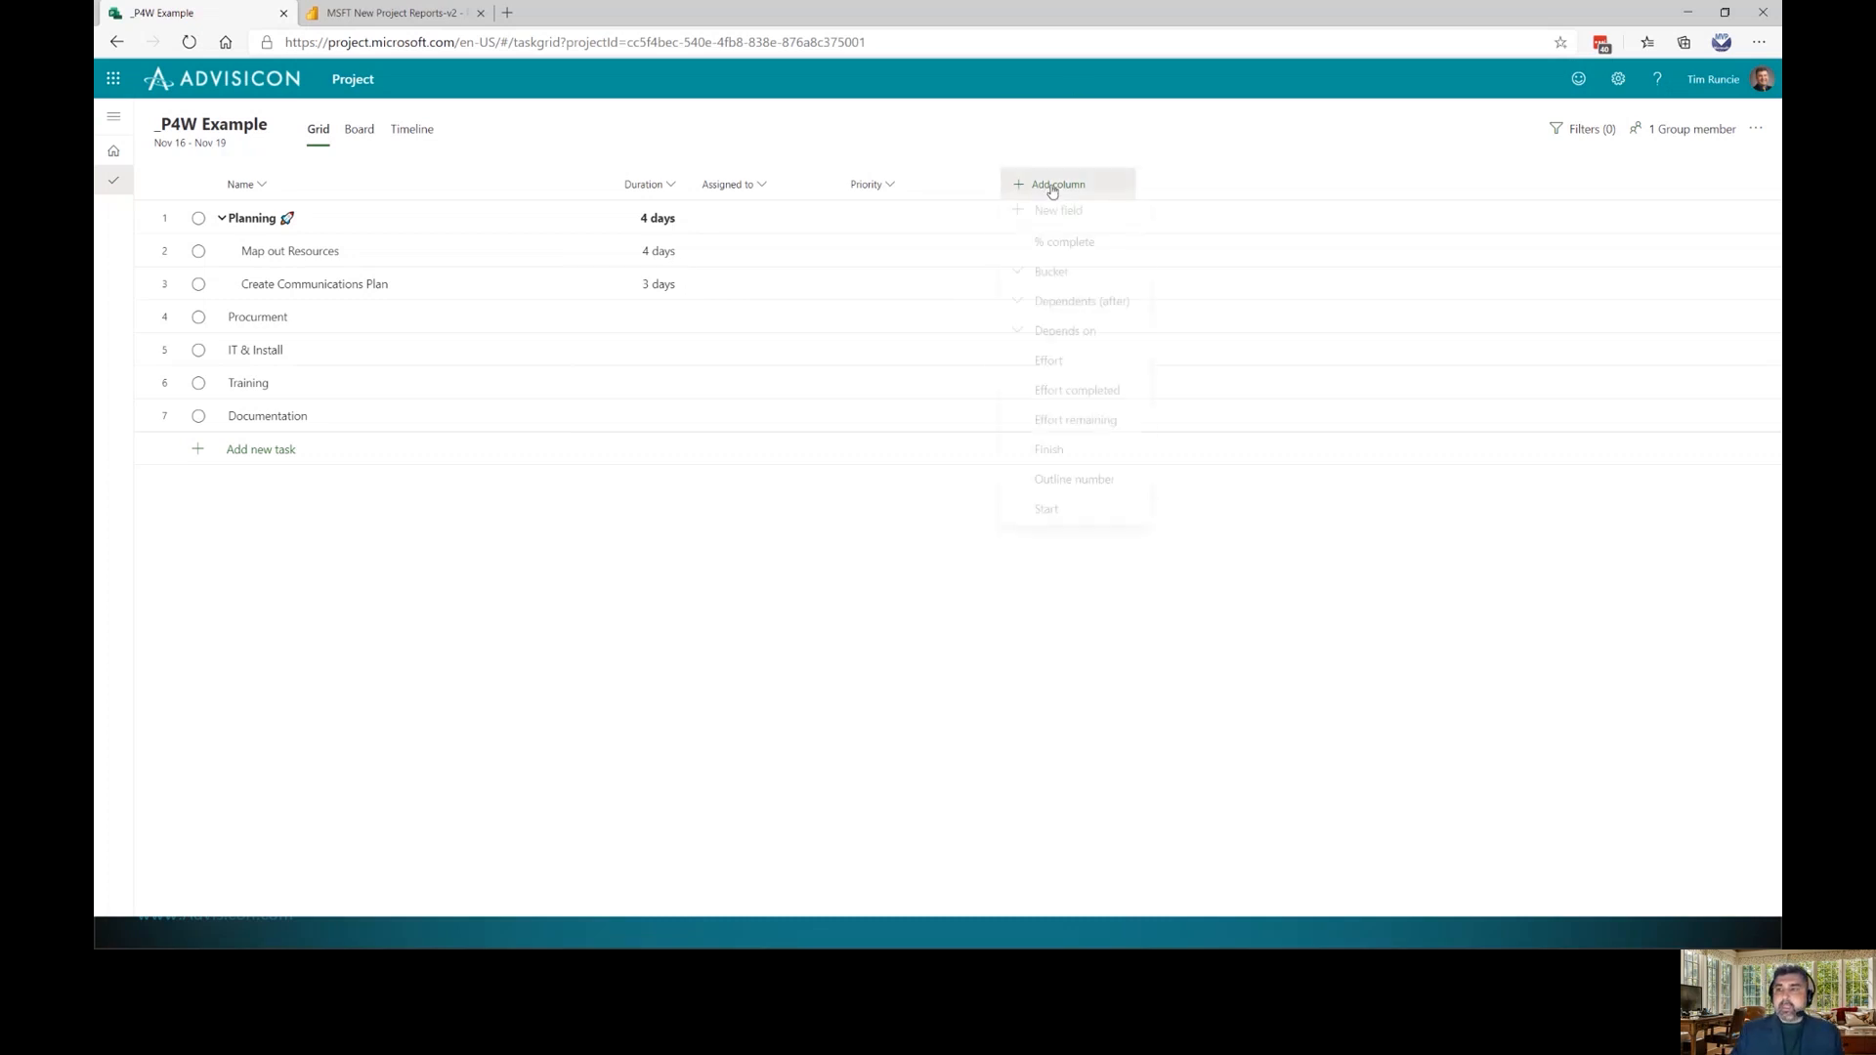
left_click(1054, 371)
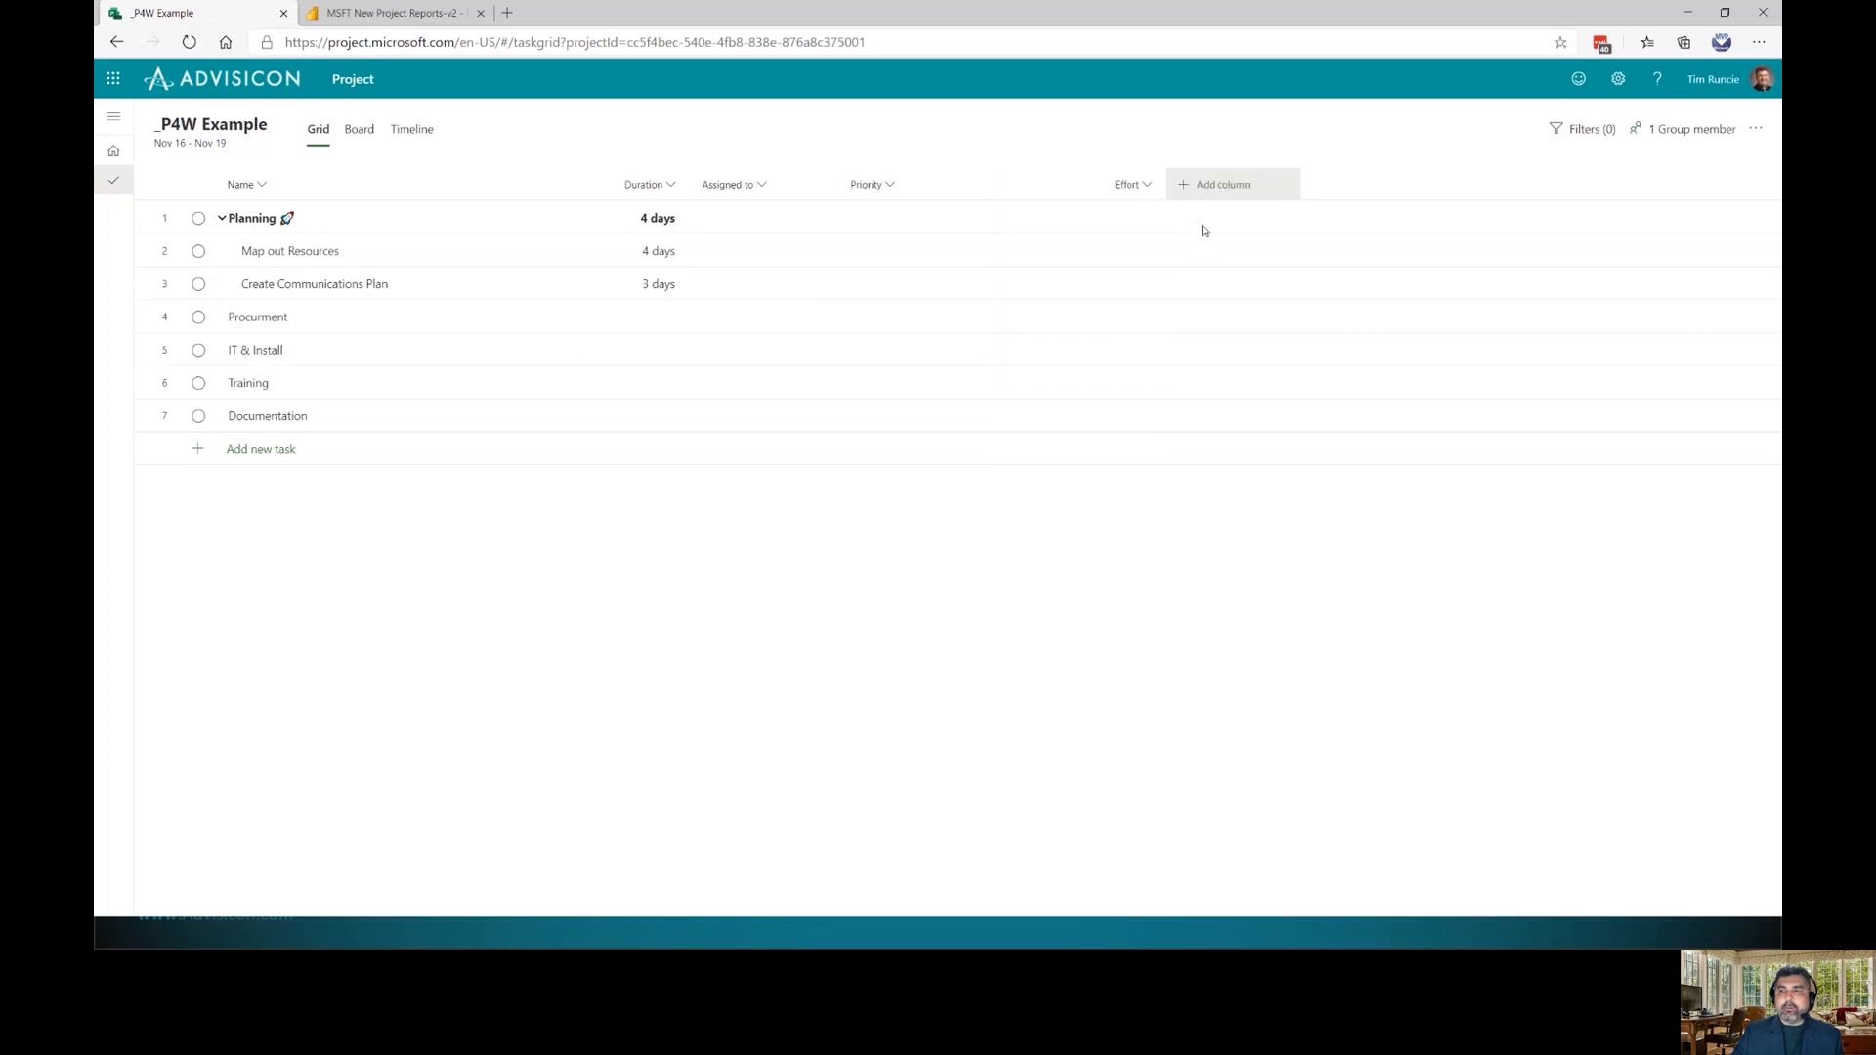
left_click_drag(1130, 193, 725, 185)
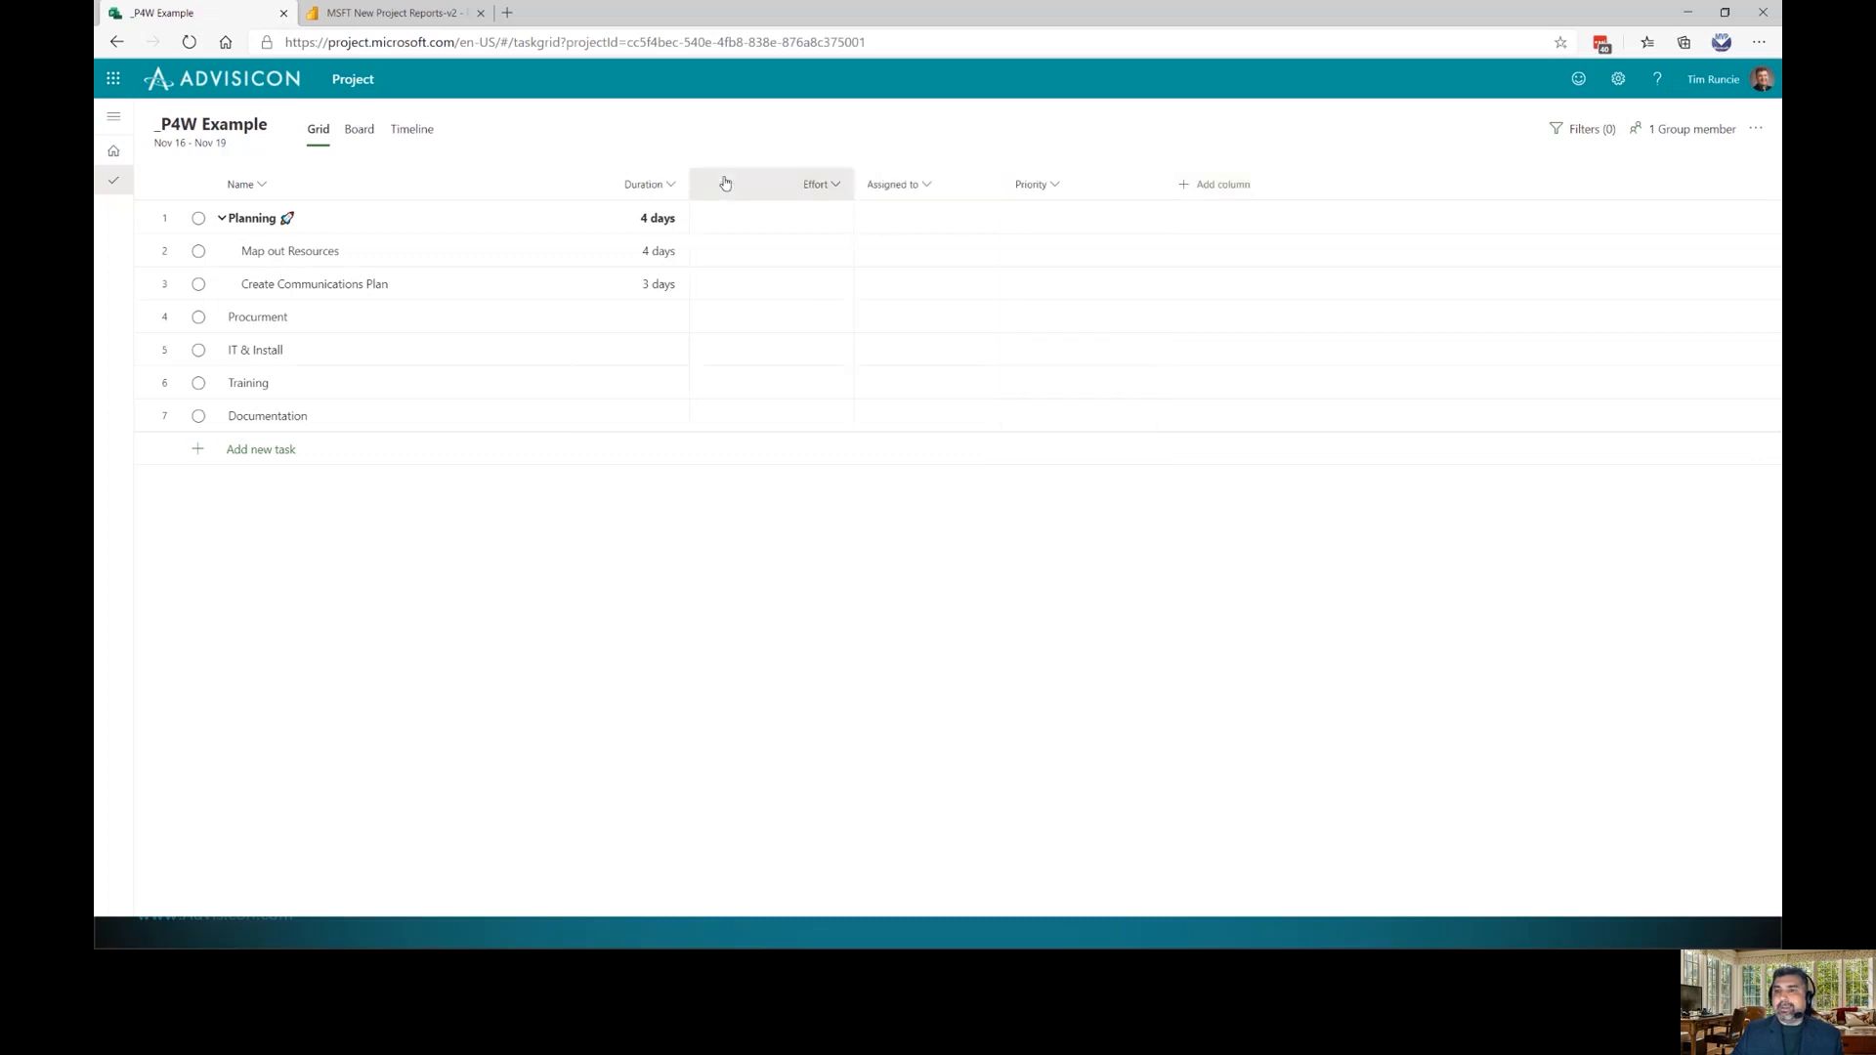
Enter 8 hours effort for Map out Resources and 4 hours for Create Communications Plan, then narrow the columns
left_click(797, 259)
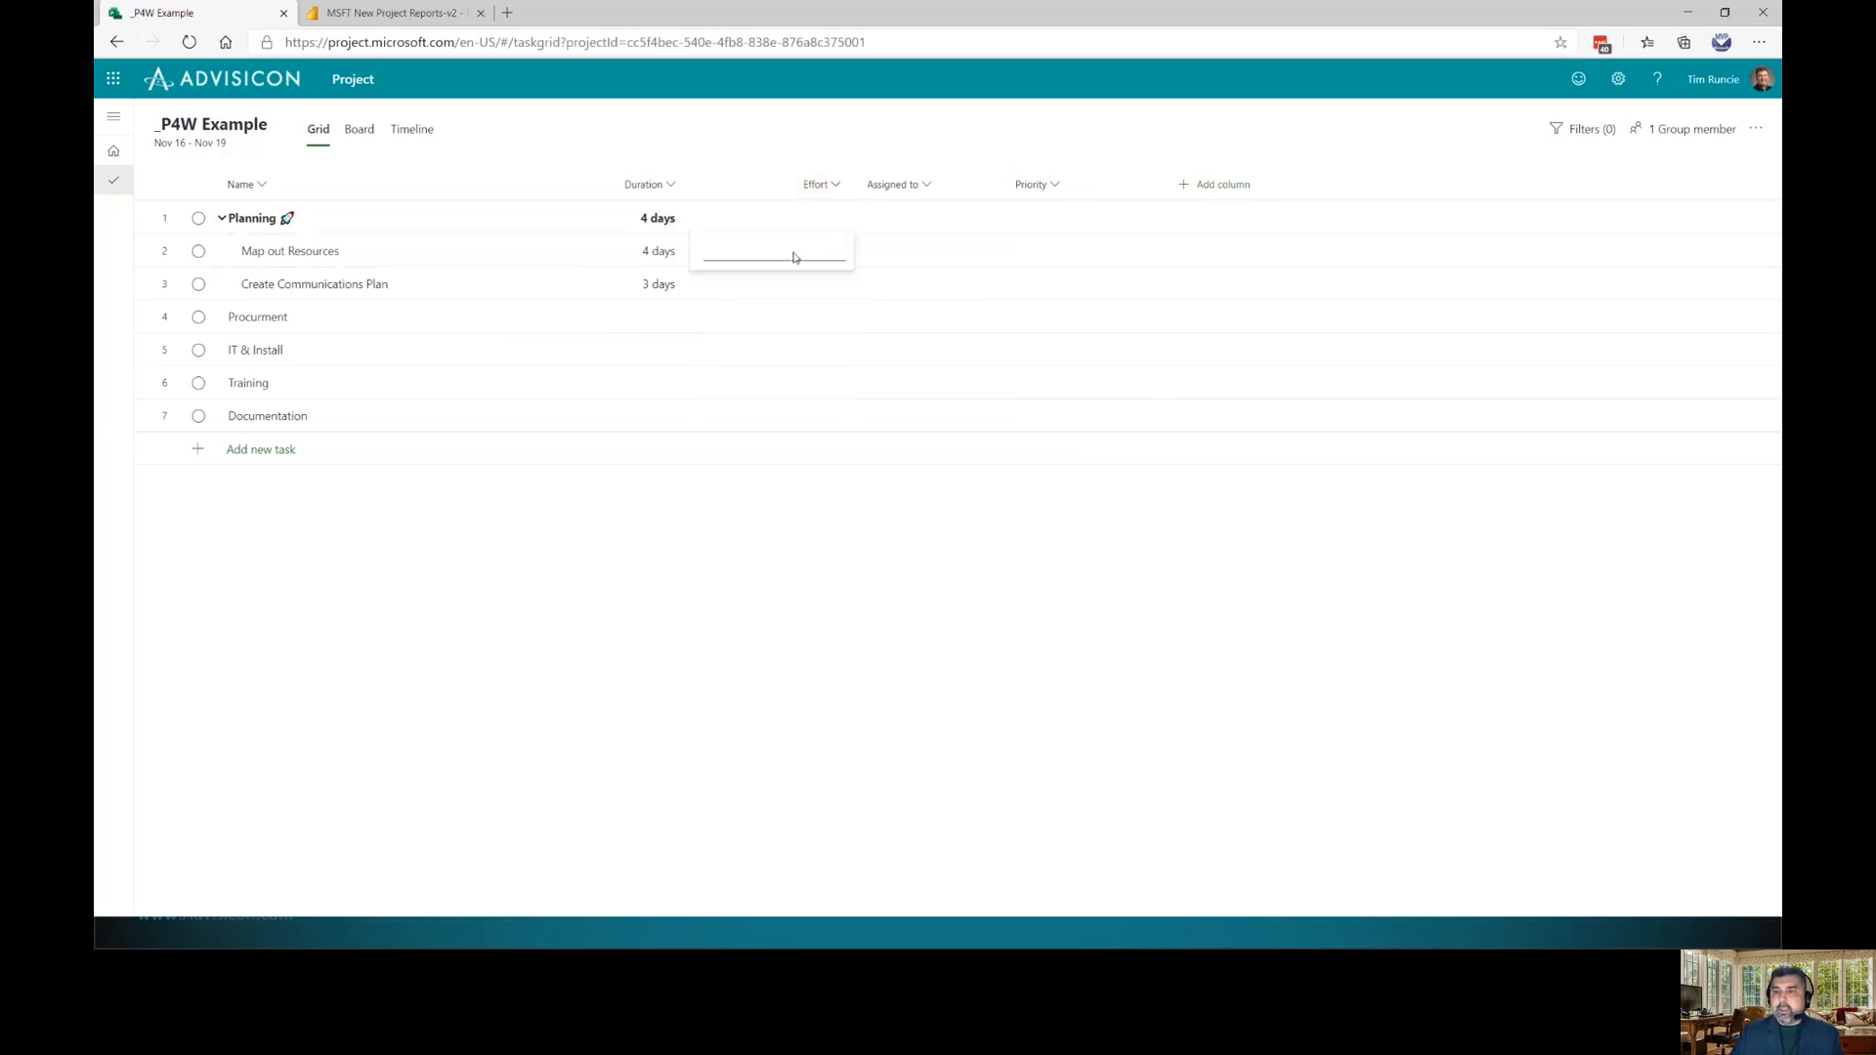
key("Return")
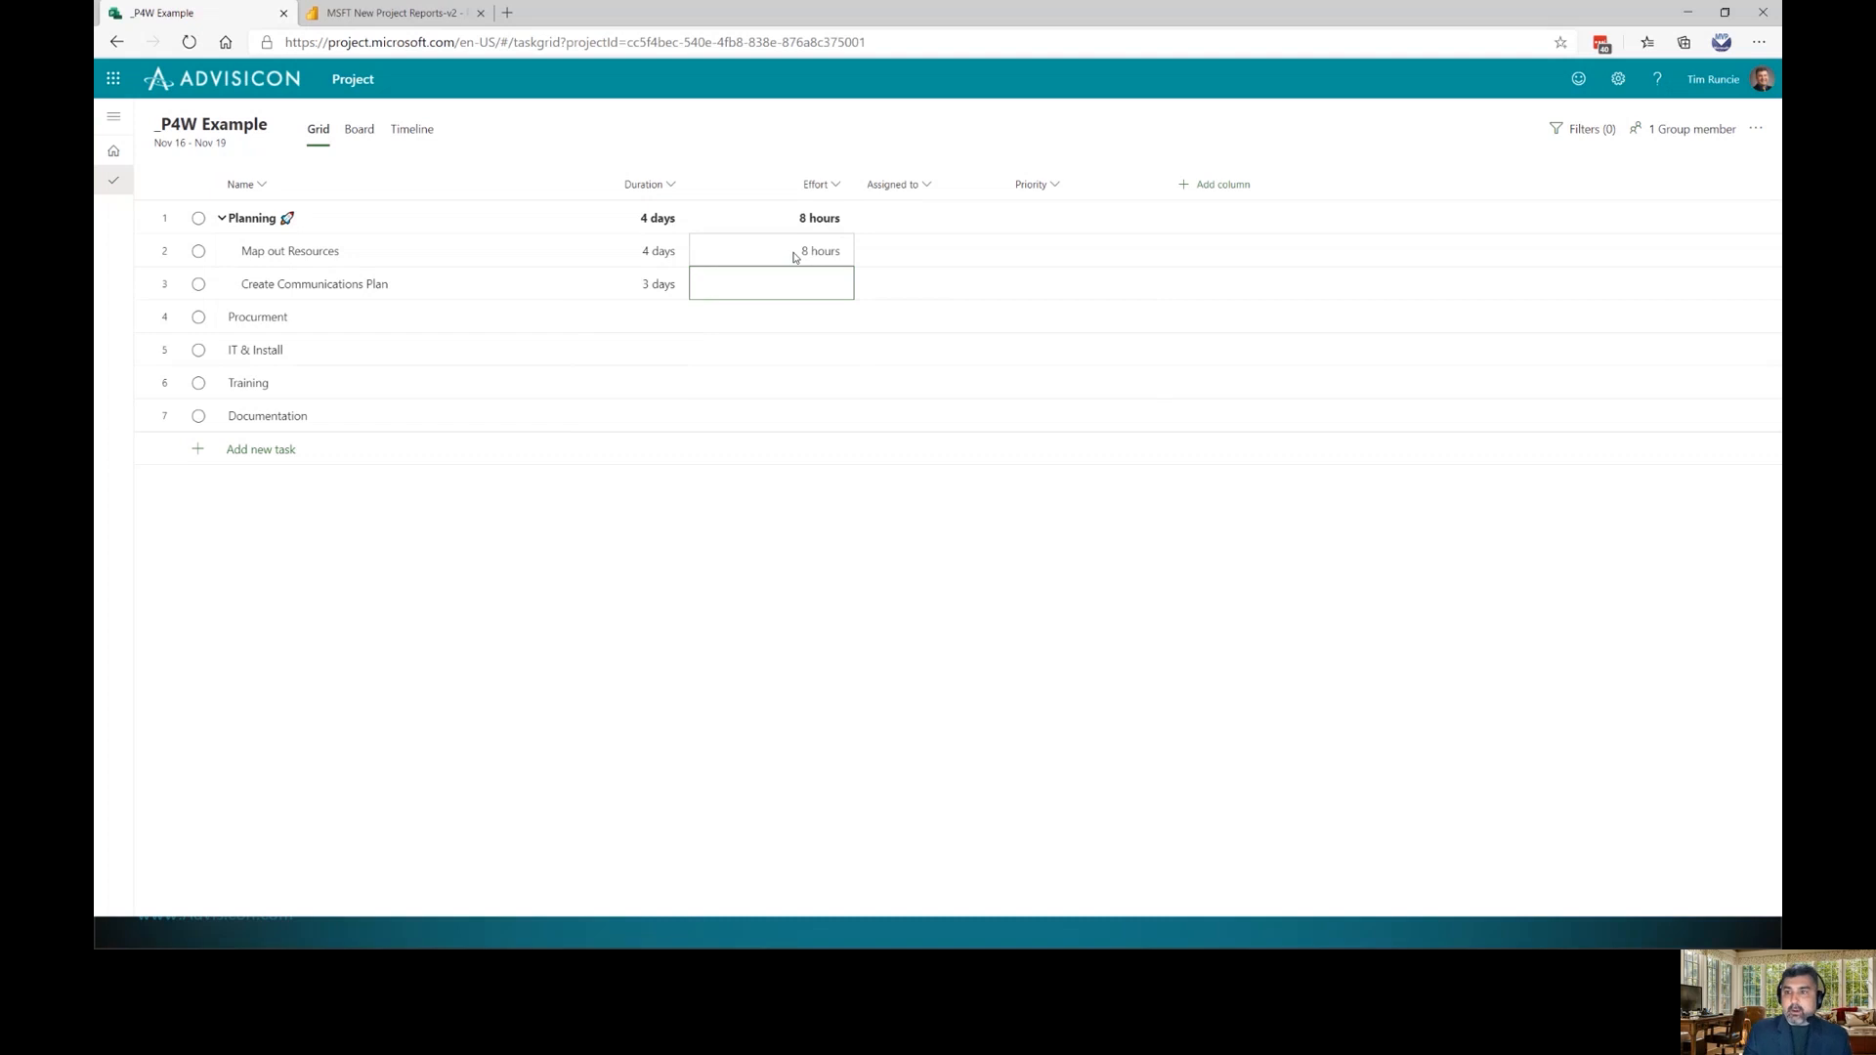
type("4")
key("Return")
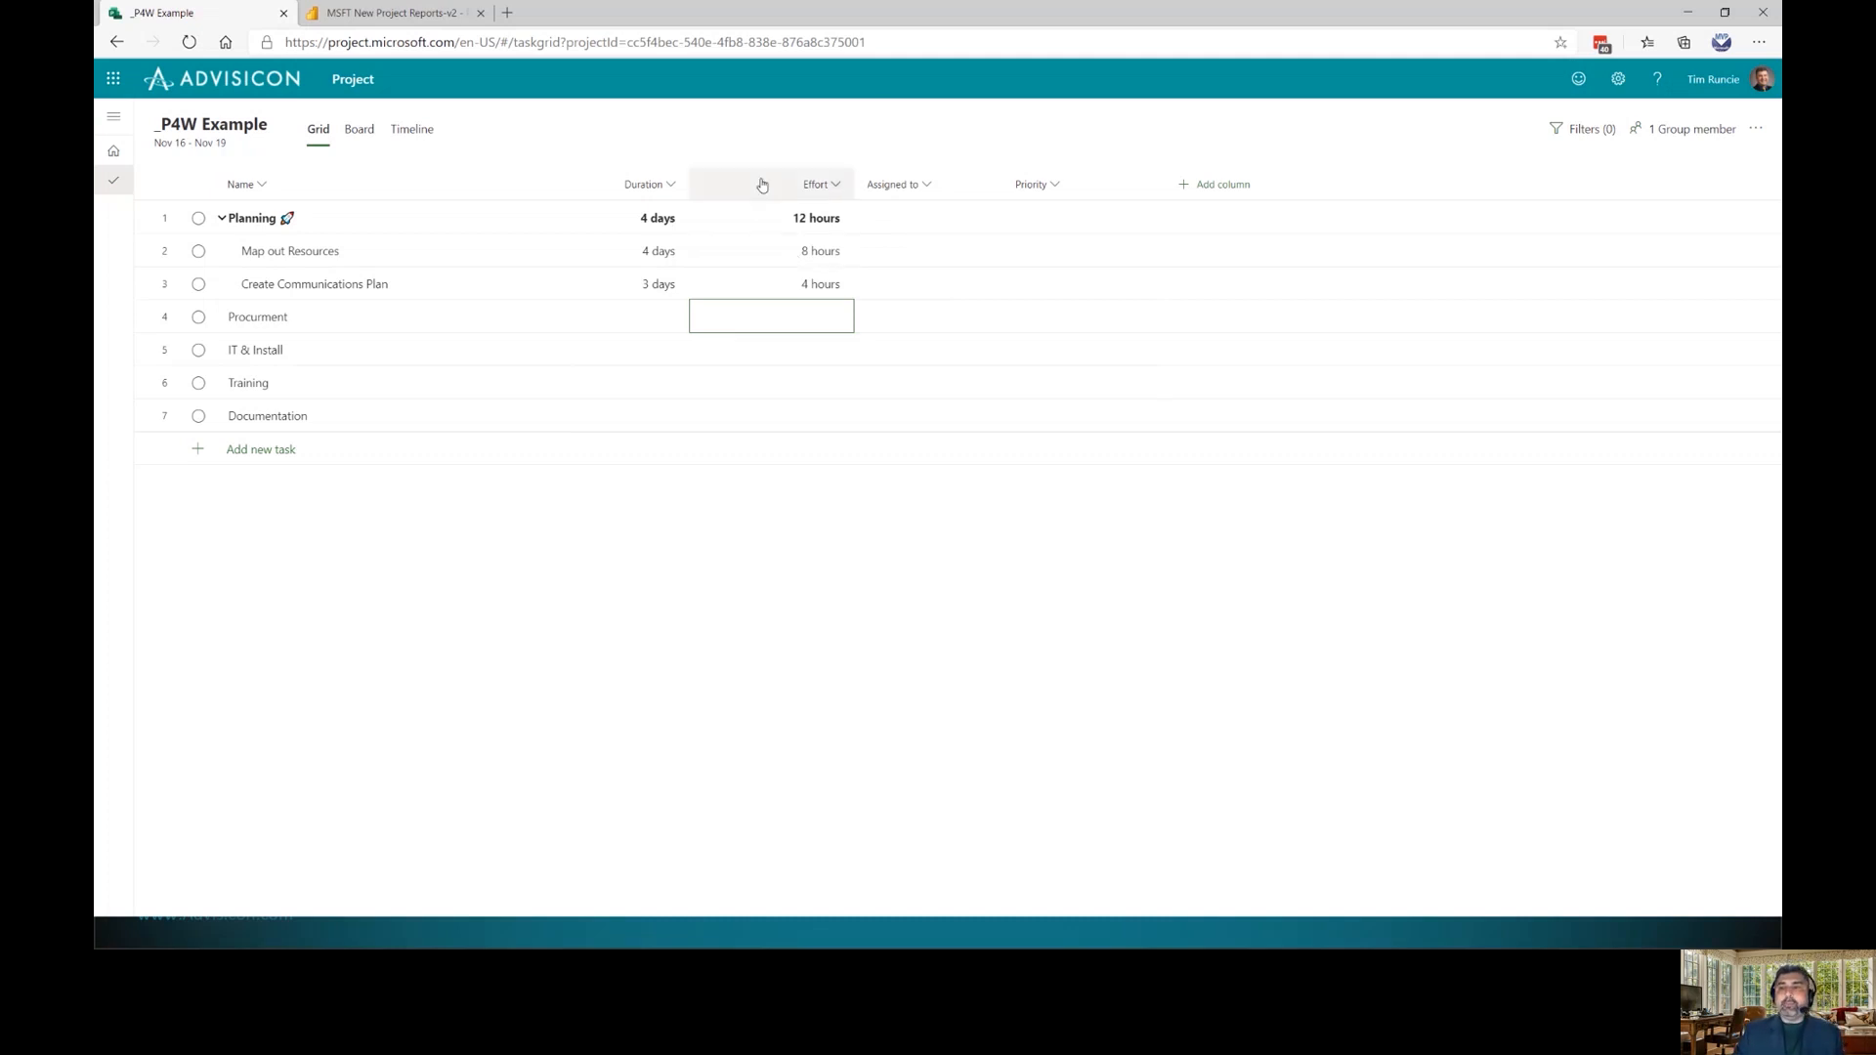
left_click_drag(853, 184, 634, 185)
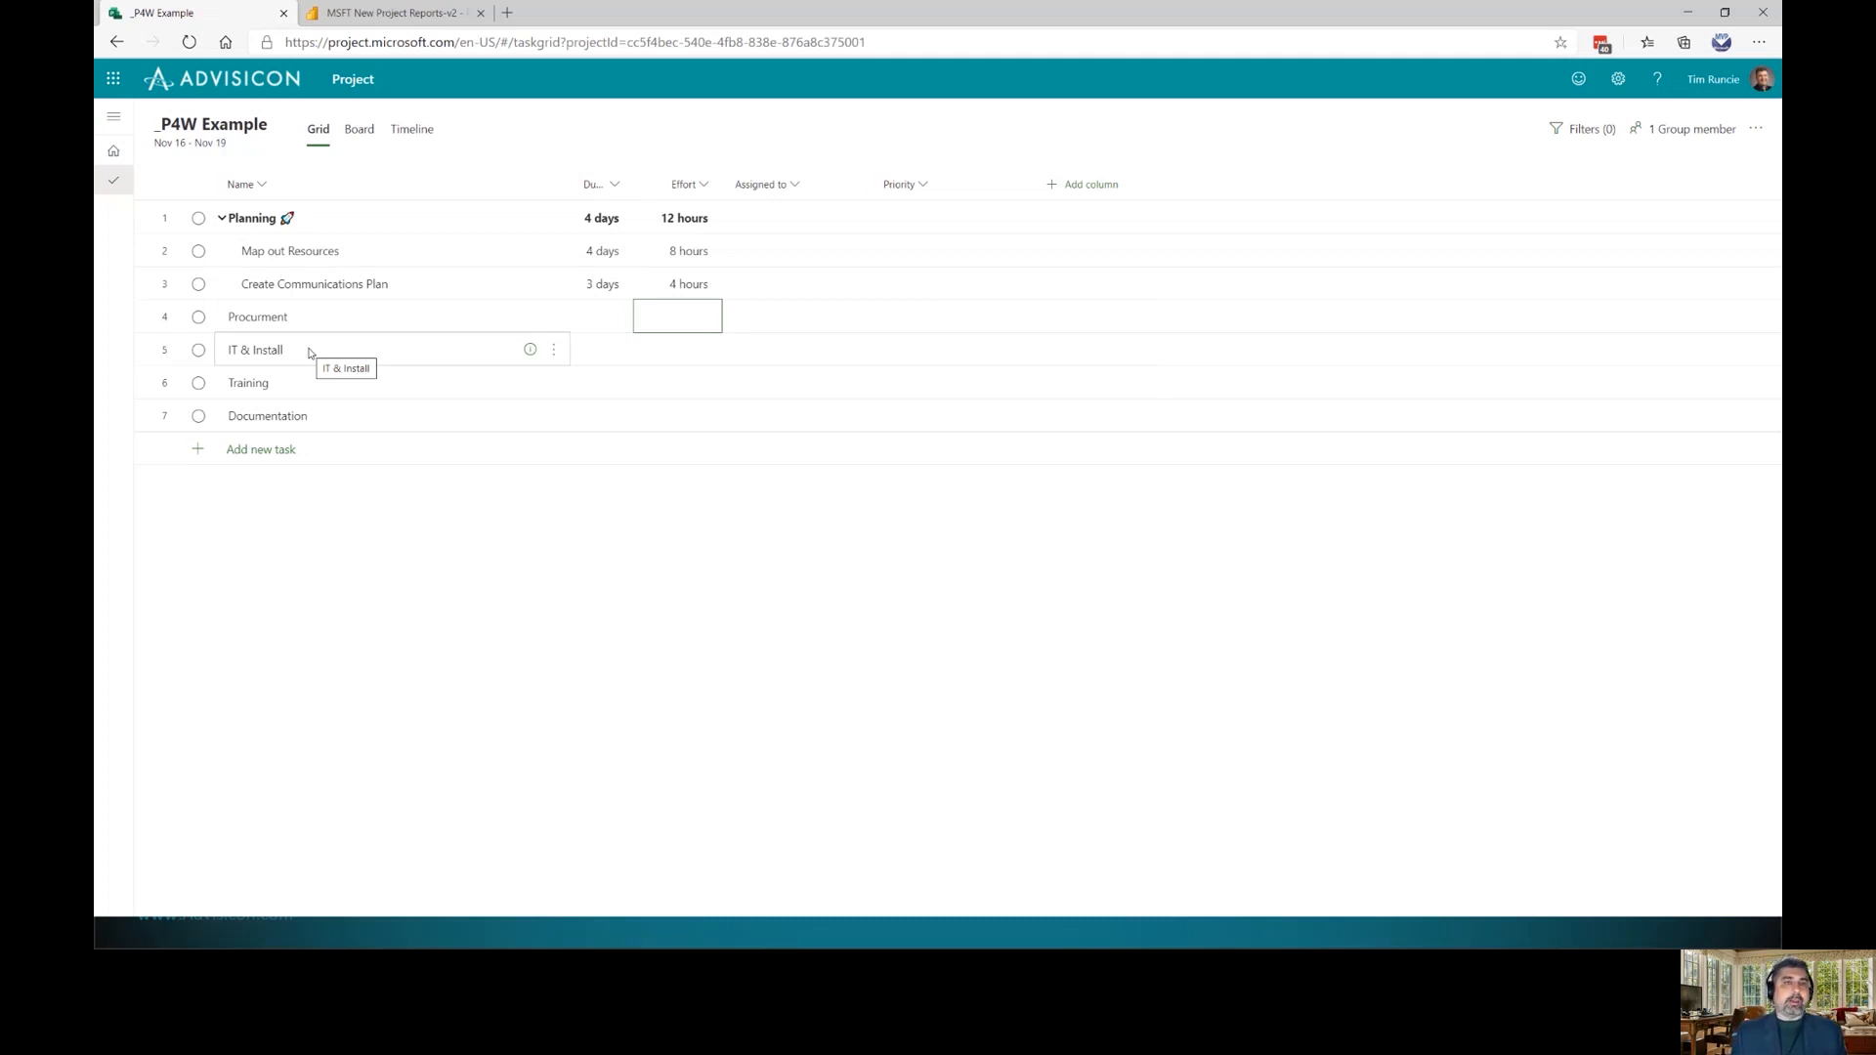
left_click(222, 219)
left_click(222, 219)
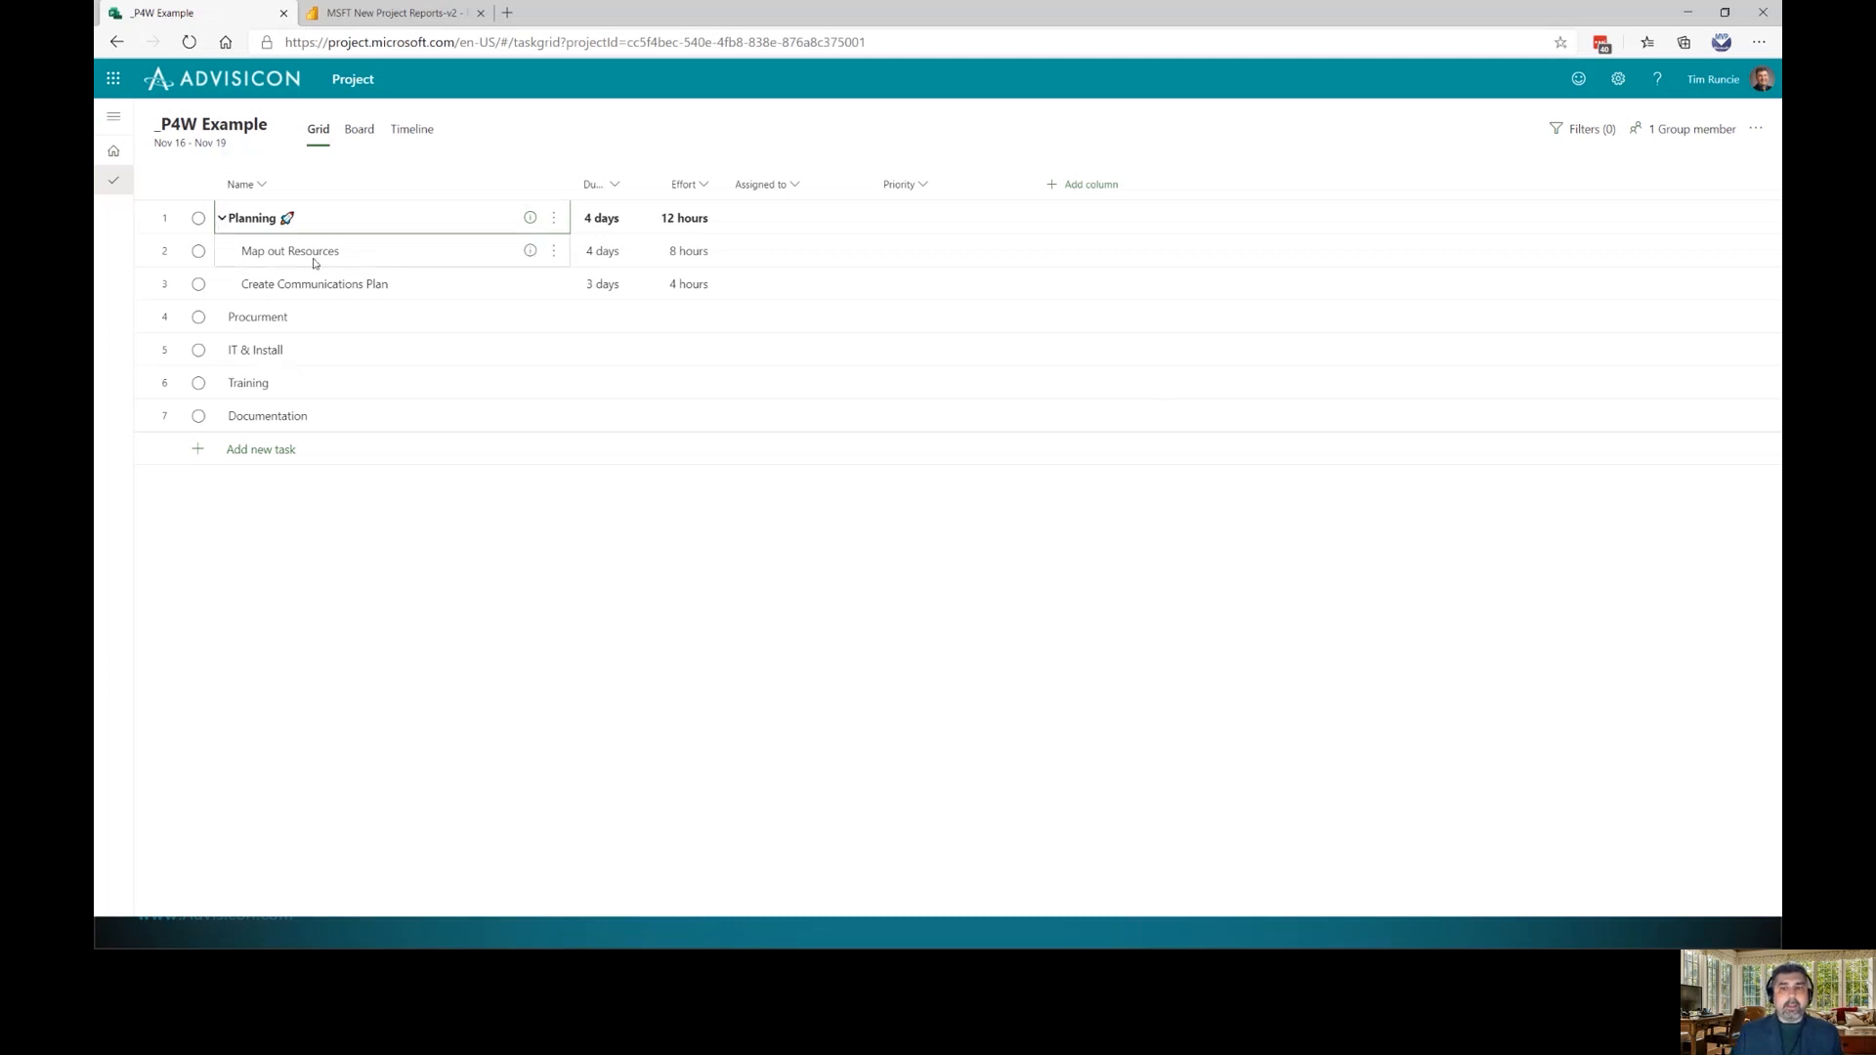
Insert tasks 'Purchase Hardware' and 'Purchase Software' above IT & Install
left_click(316, 352)
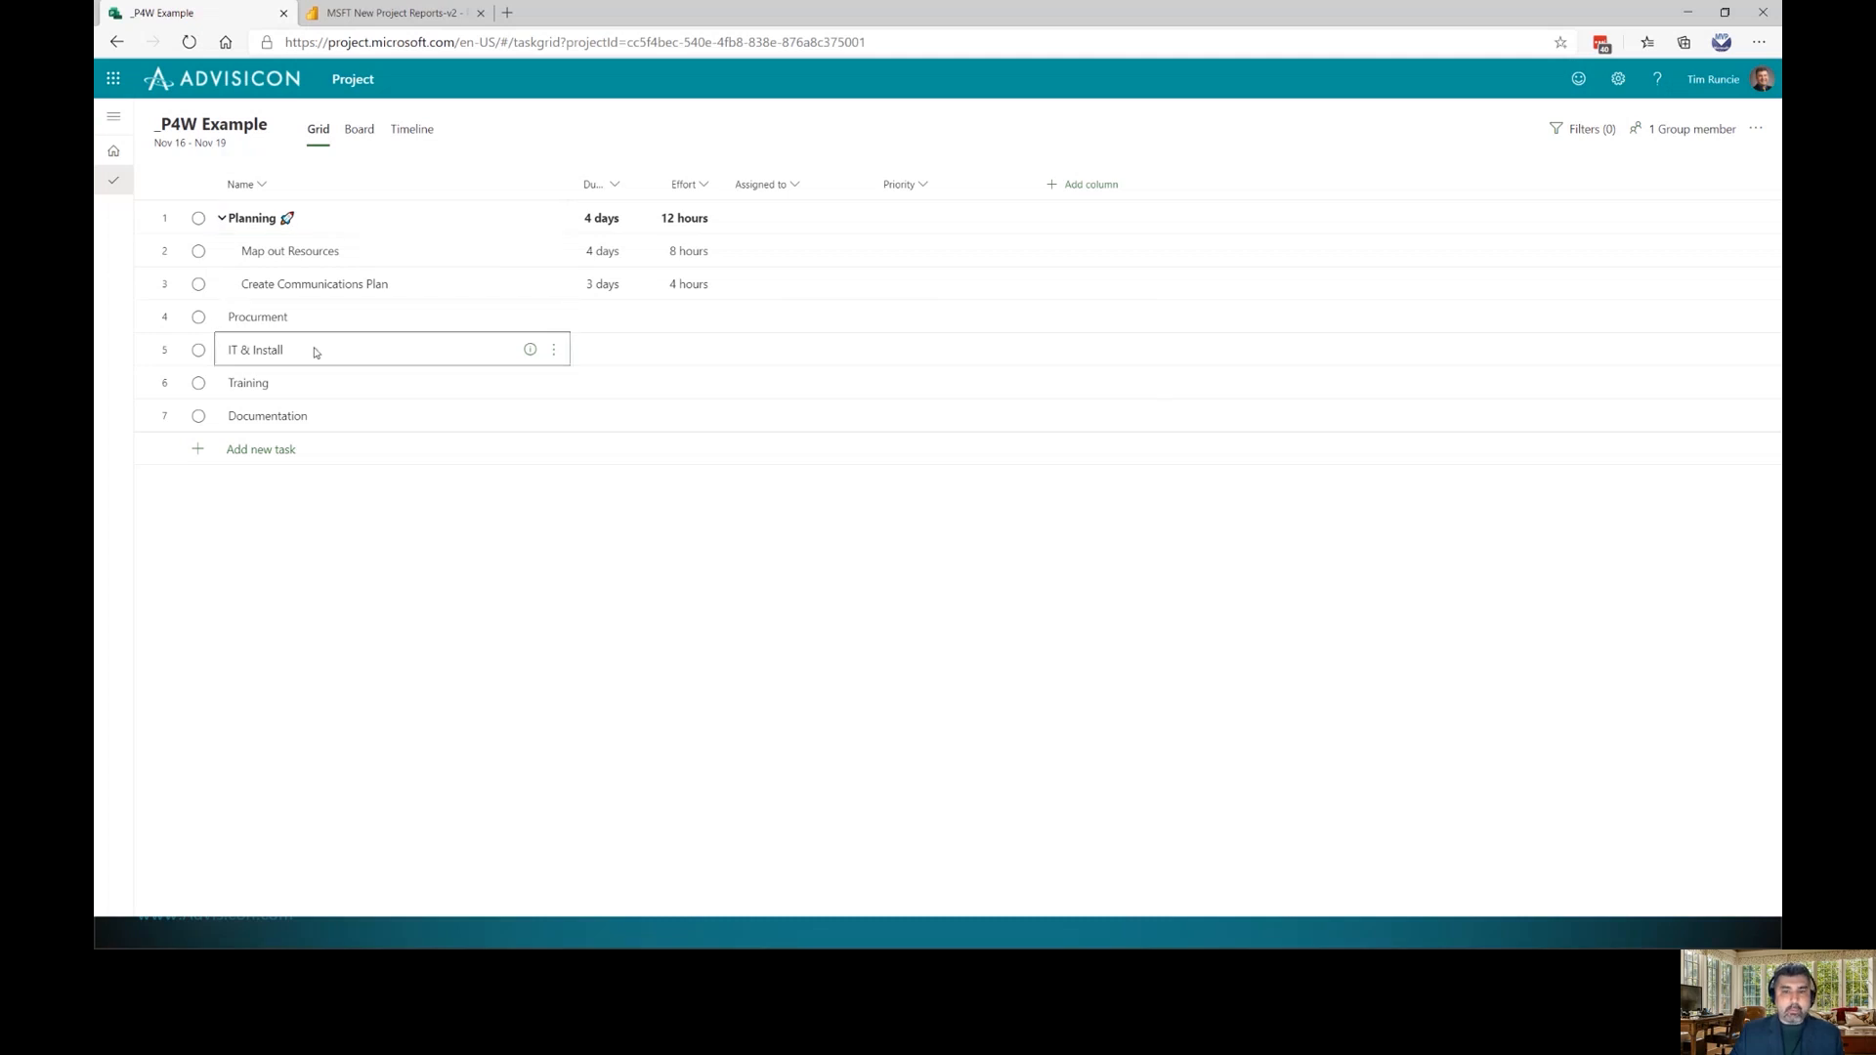
key("Insert")
type("PO")
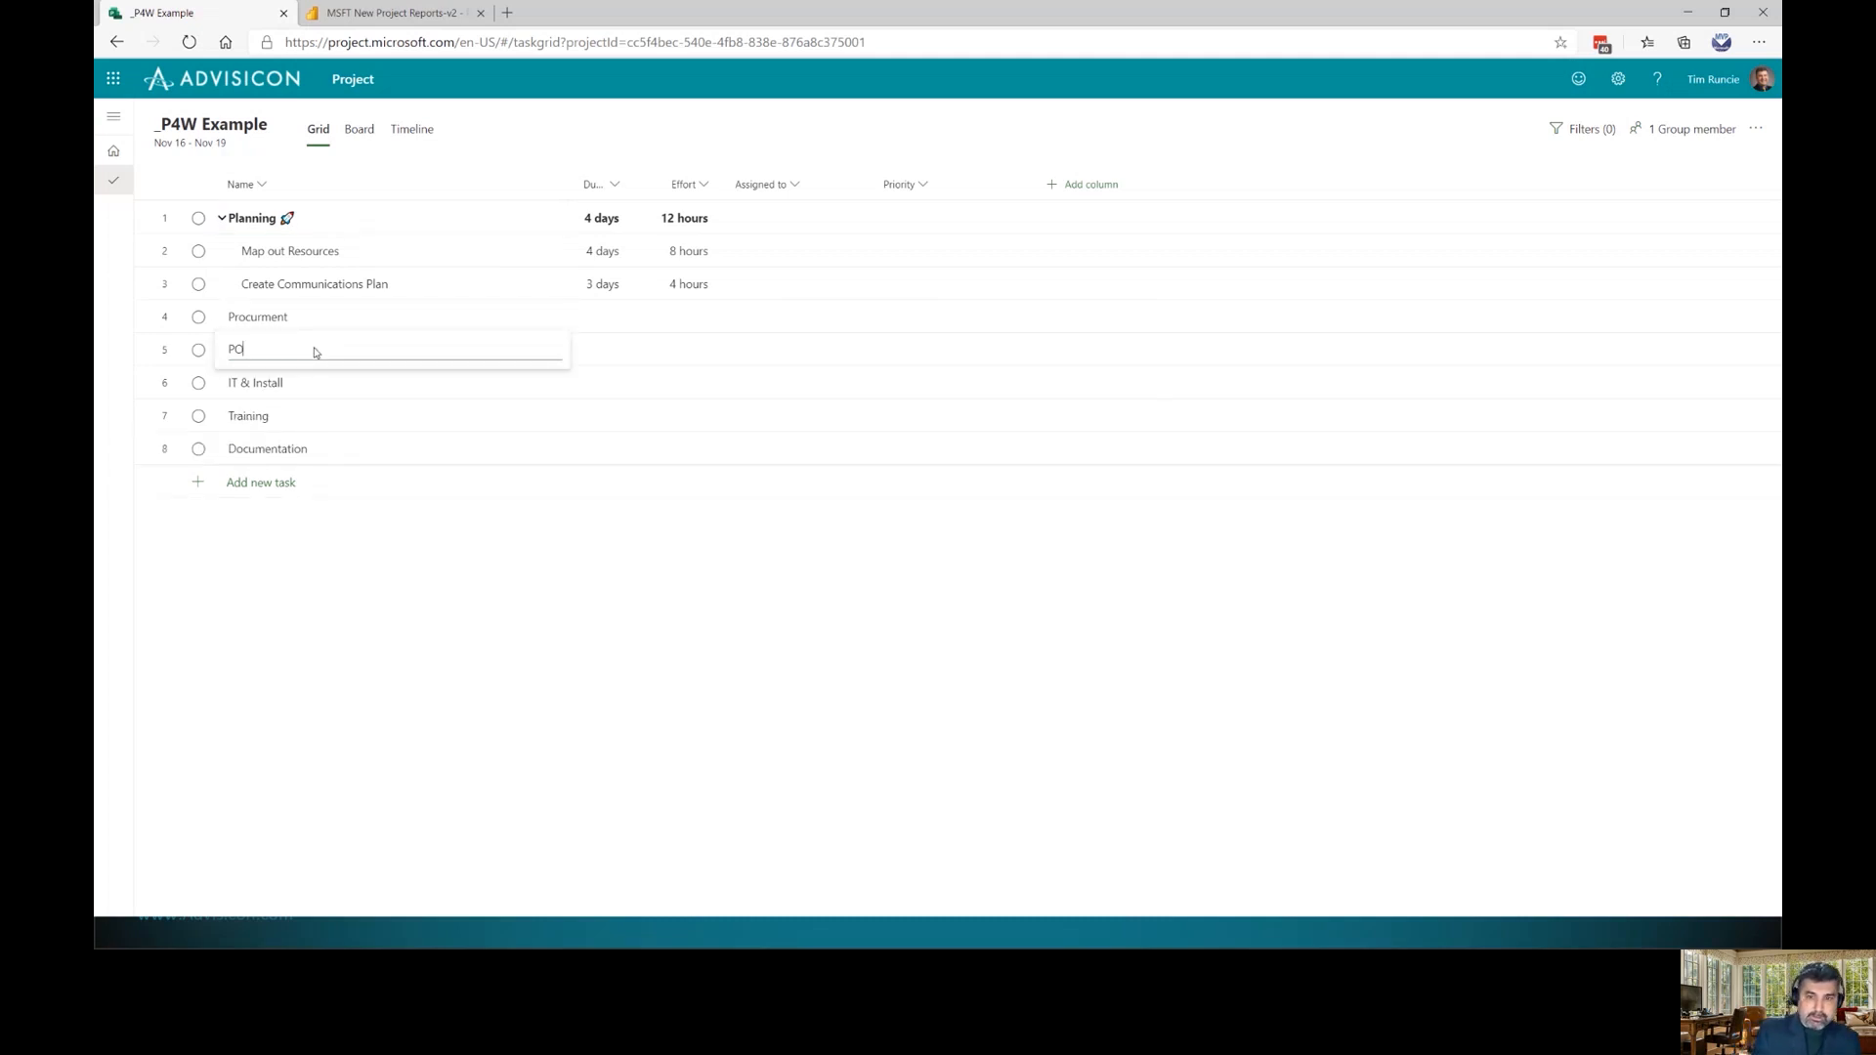
key("BackSpace")
type("urchase ")
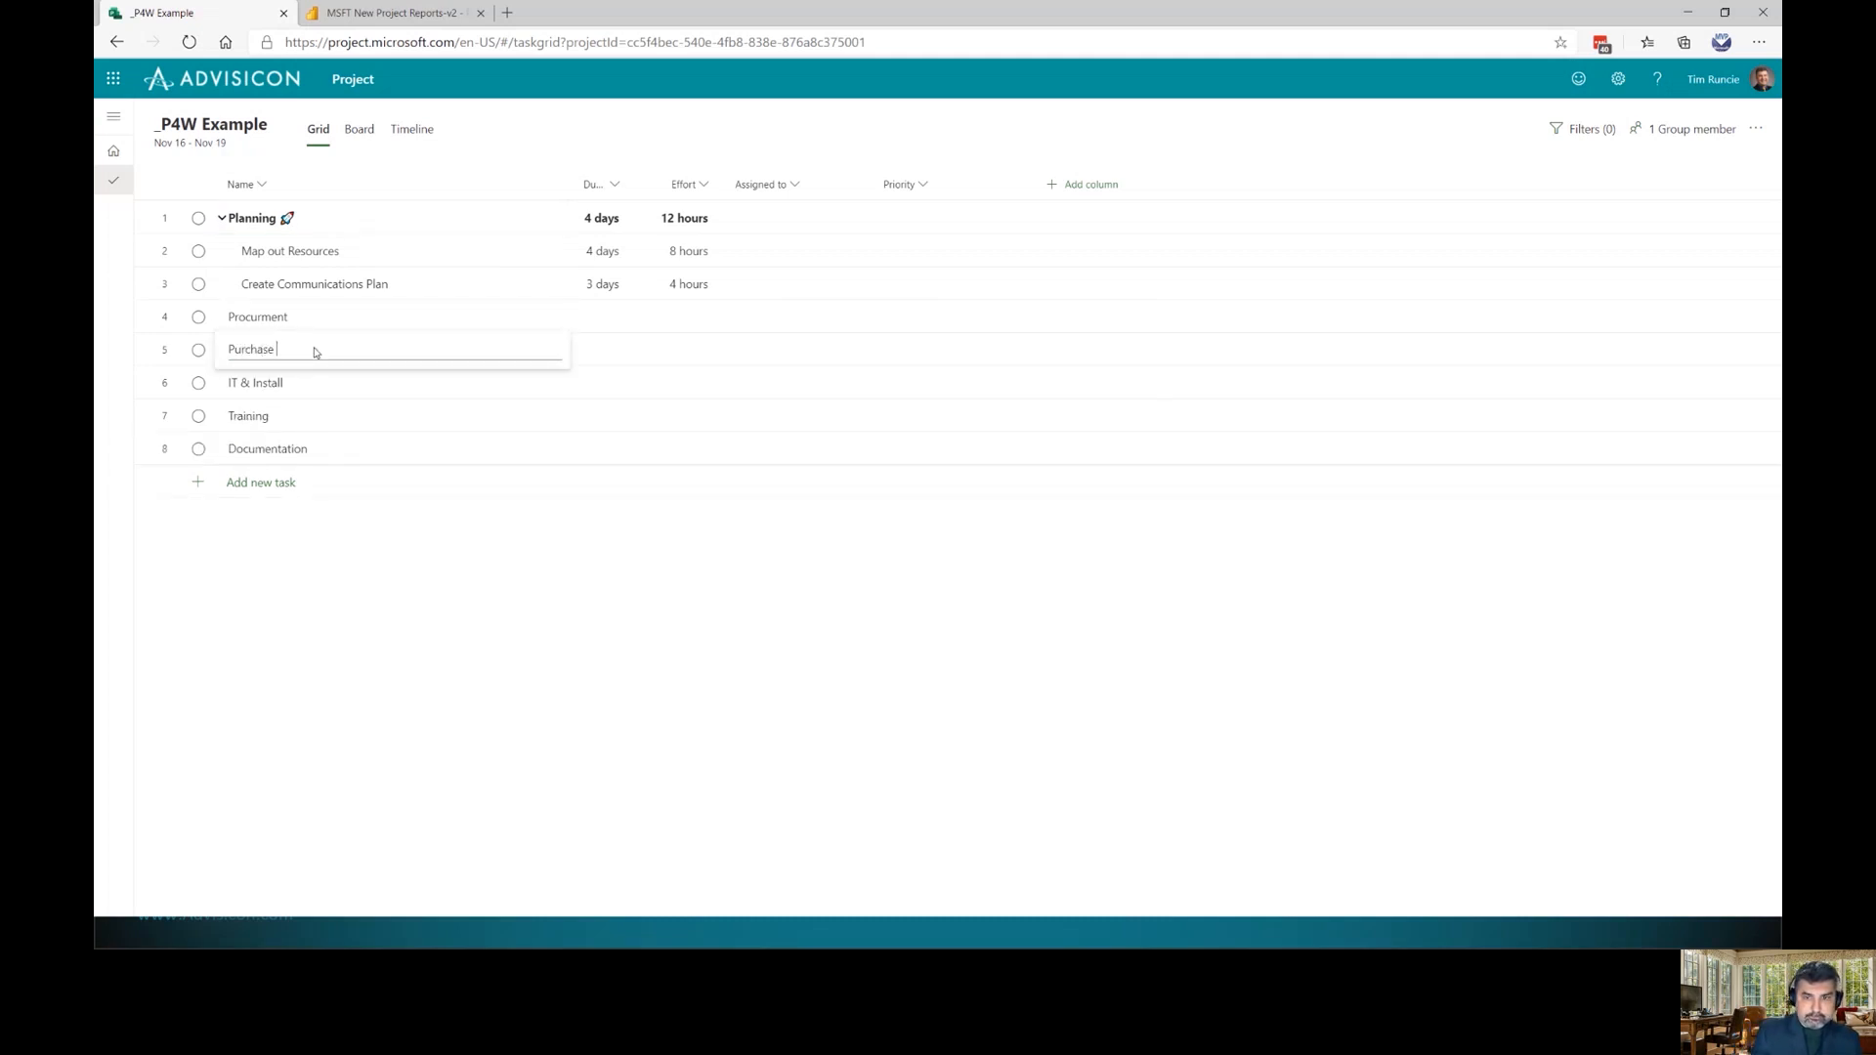
type("Hardware")
key("Return")
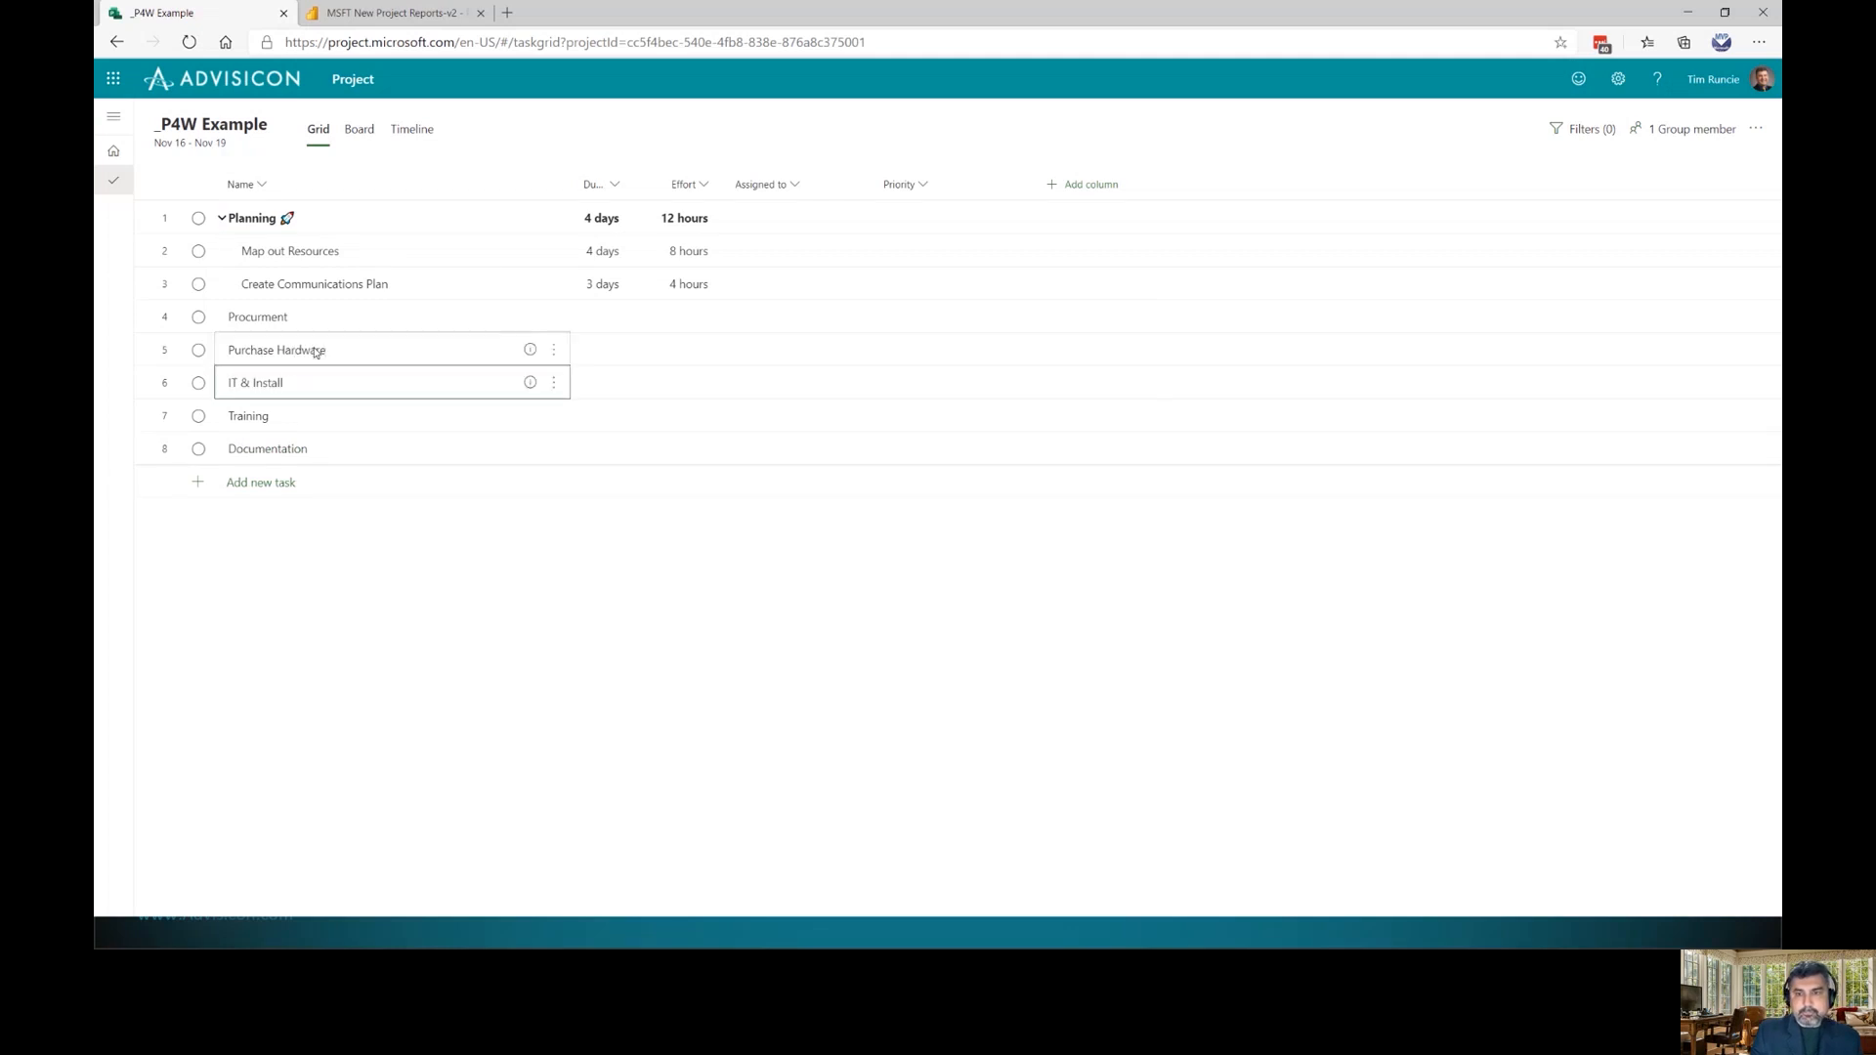
key("Insert")
type("Pur")
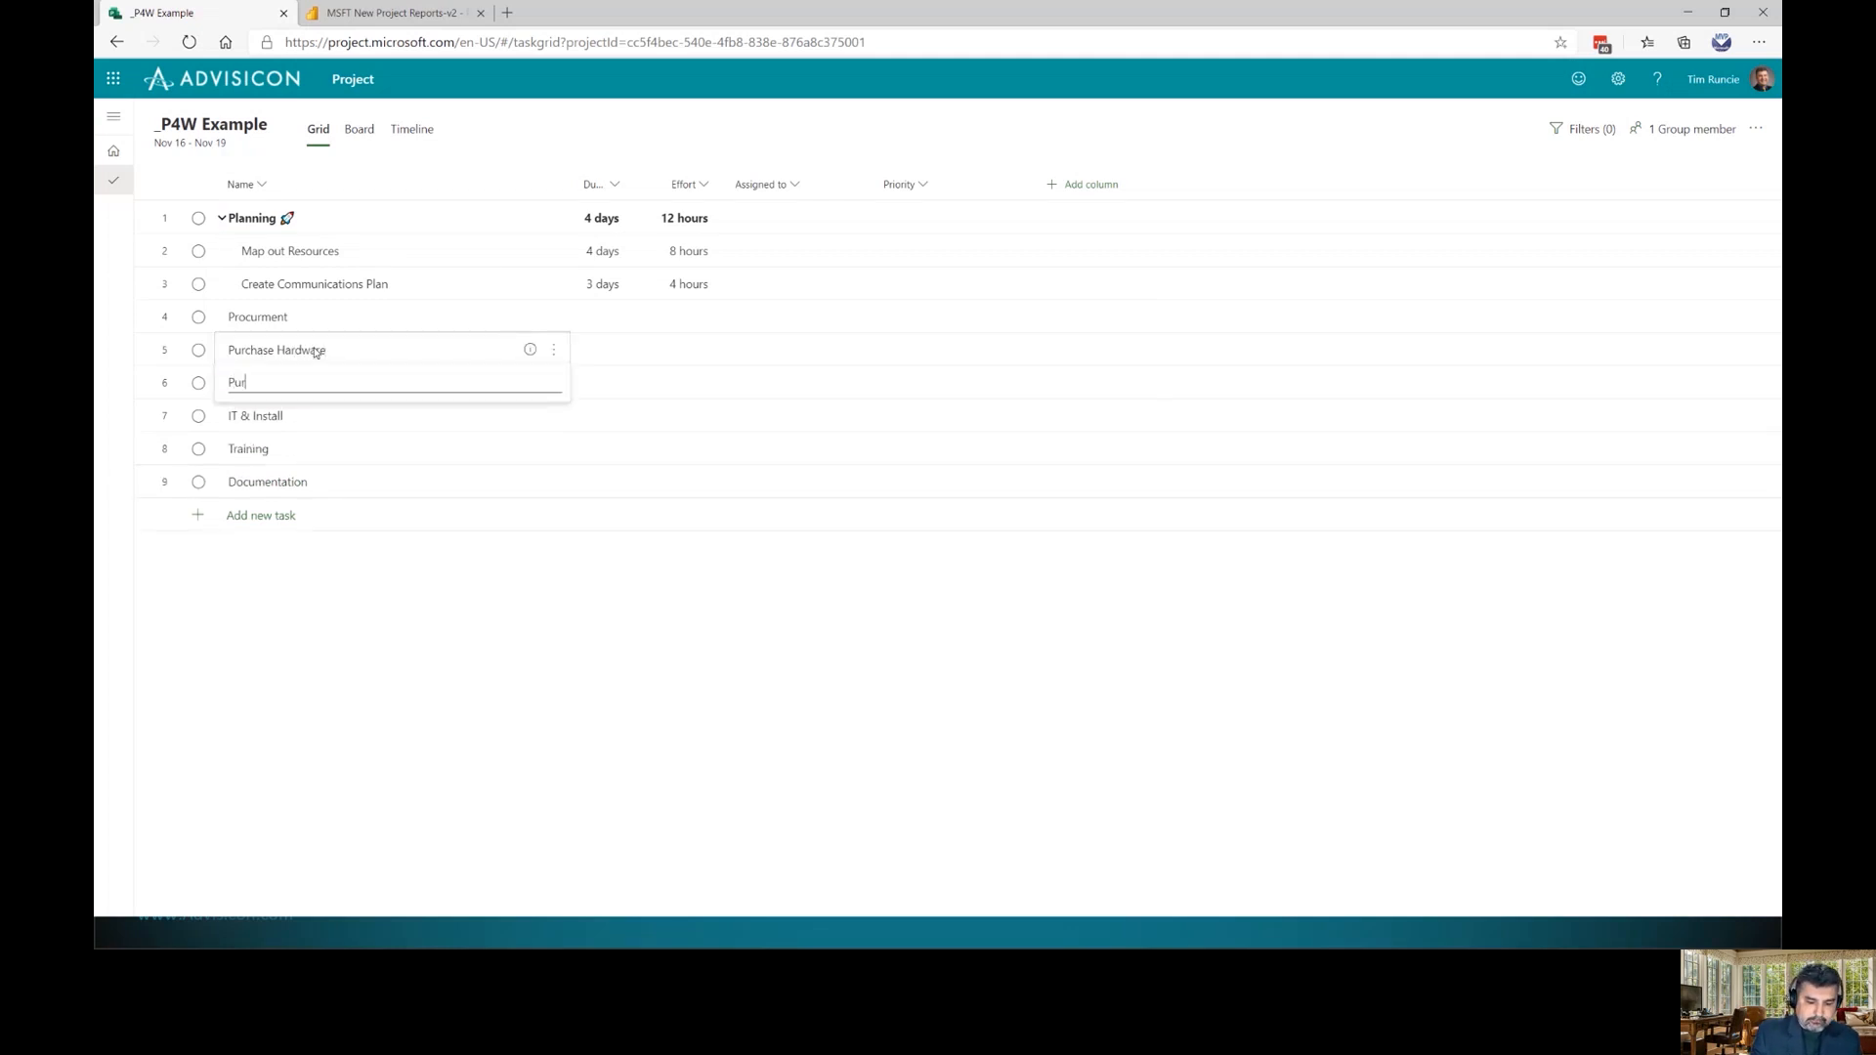
type("cha")
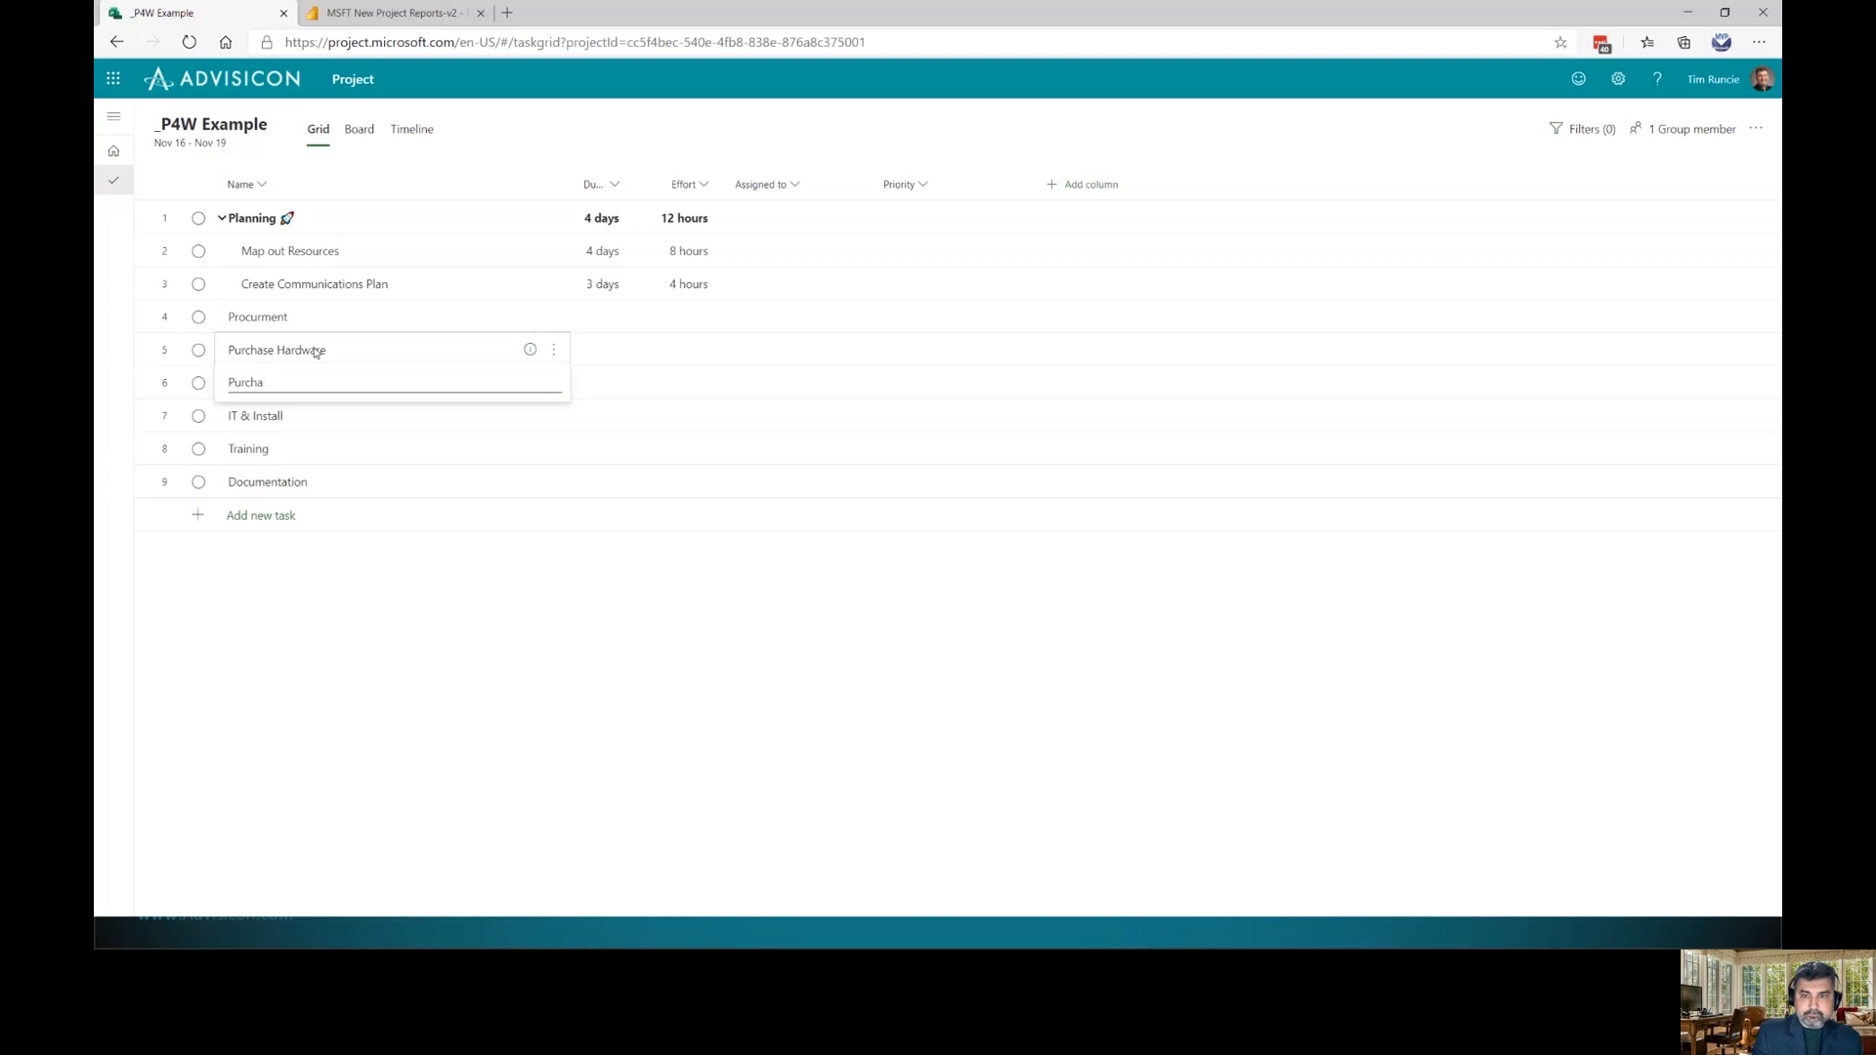
type("se Software")
key("Return")
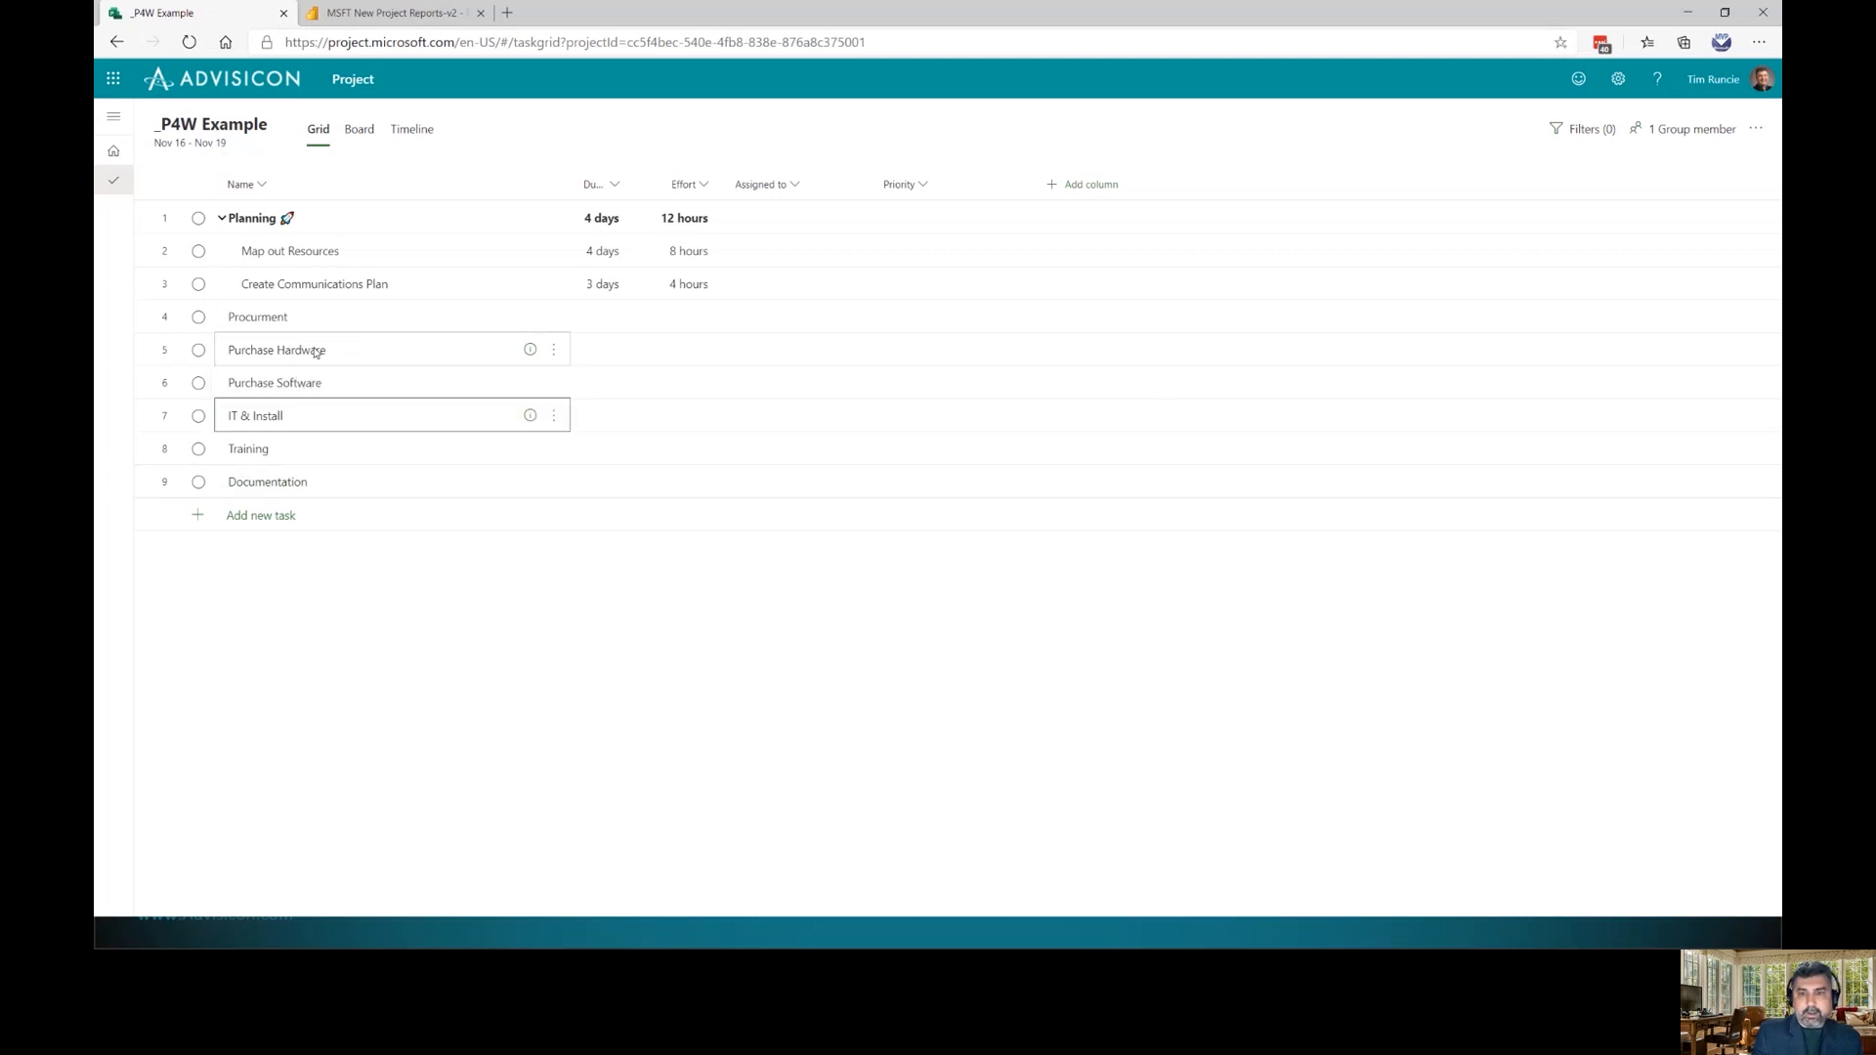
Indent both purchase tasks beneath Procurment
left_click(315, 350)
key("shift+Down")
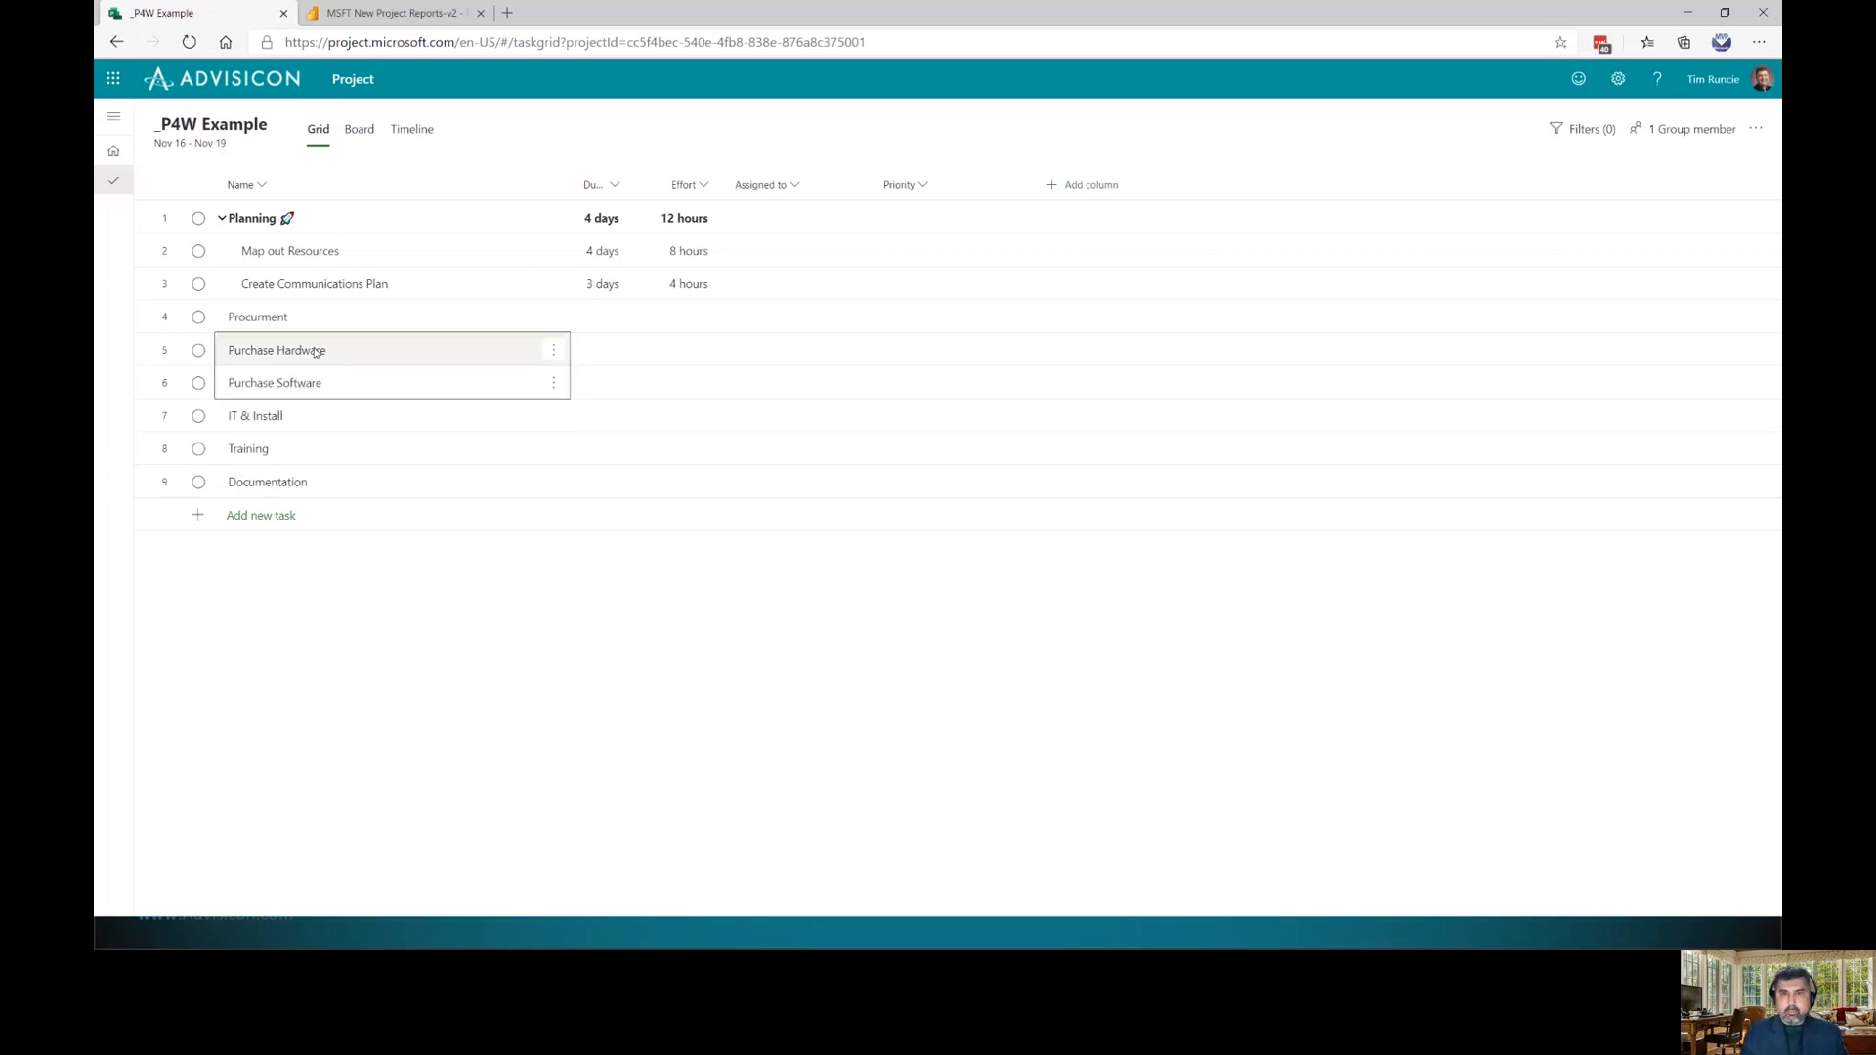
key("alt+shift+Right")
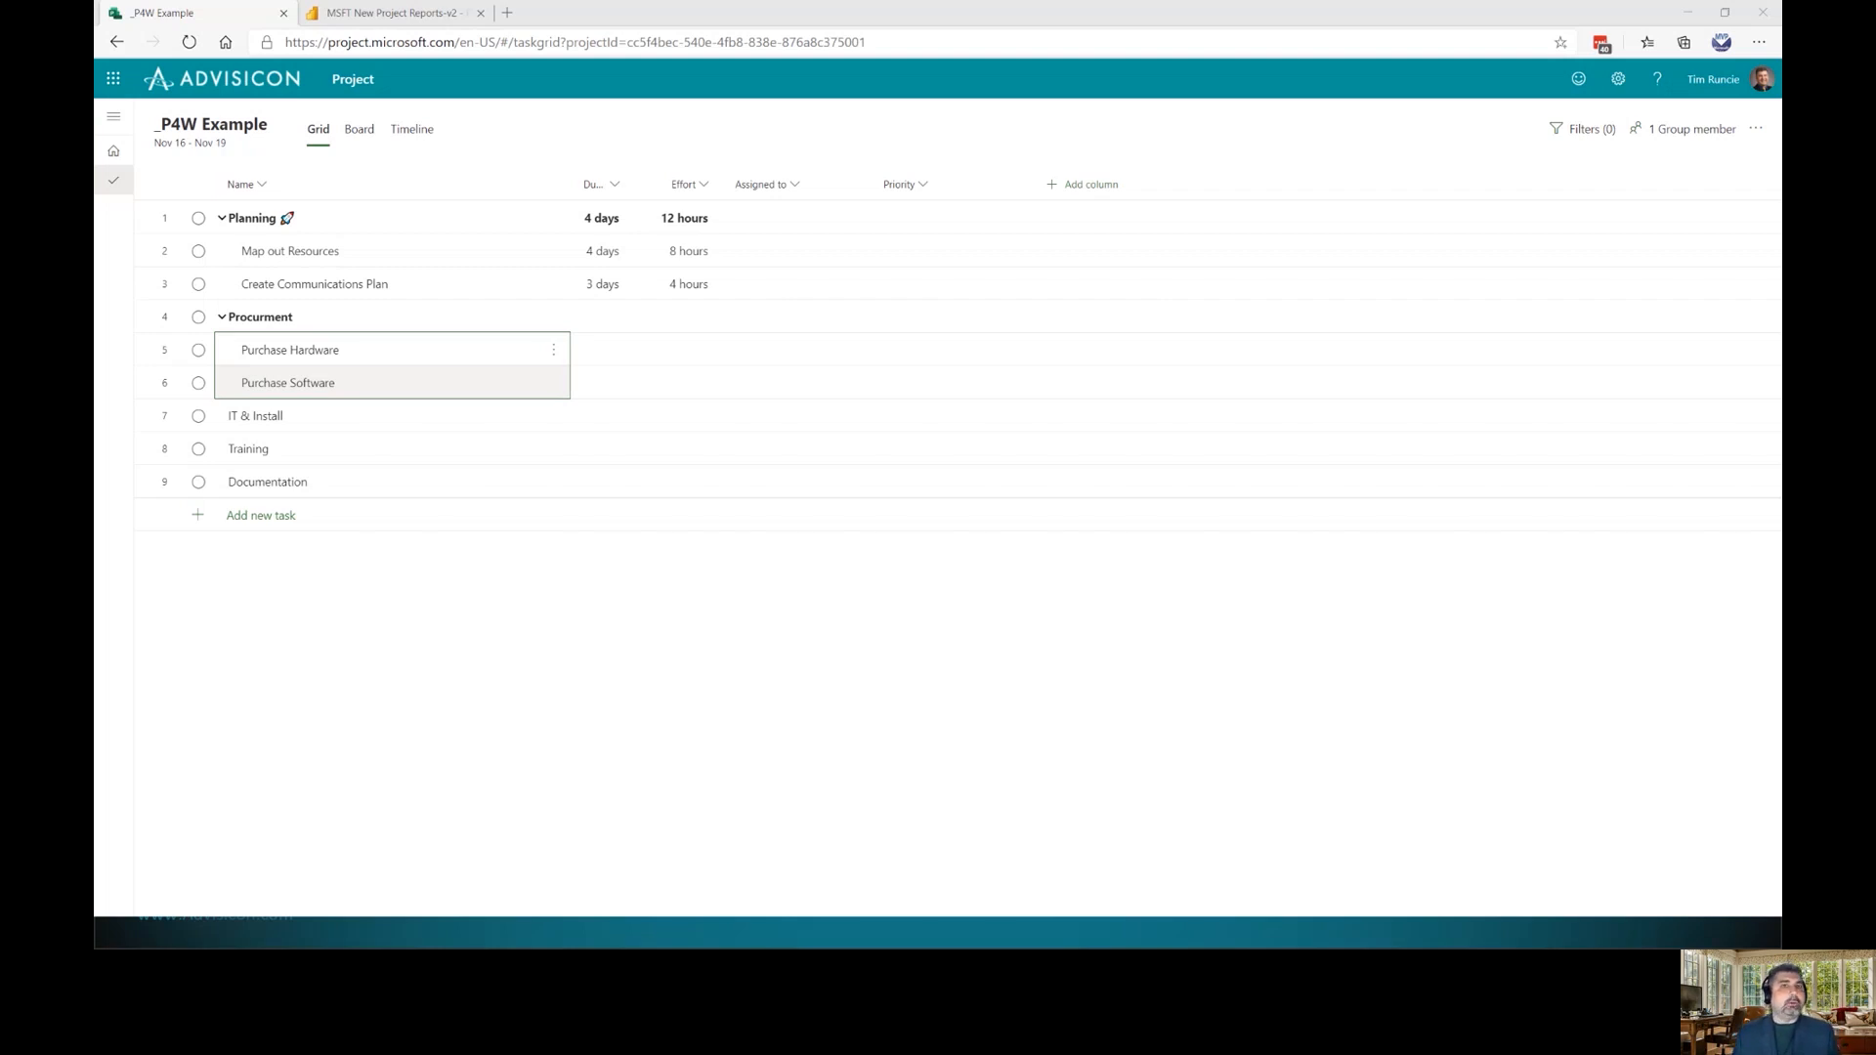
left_click(265, 224)
left_click(285, 223)
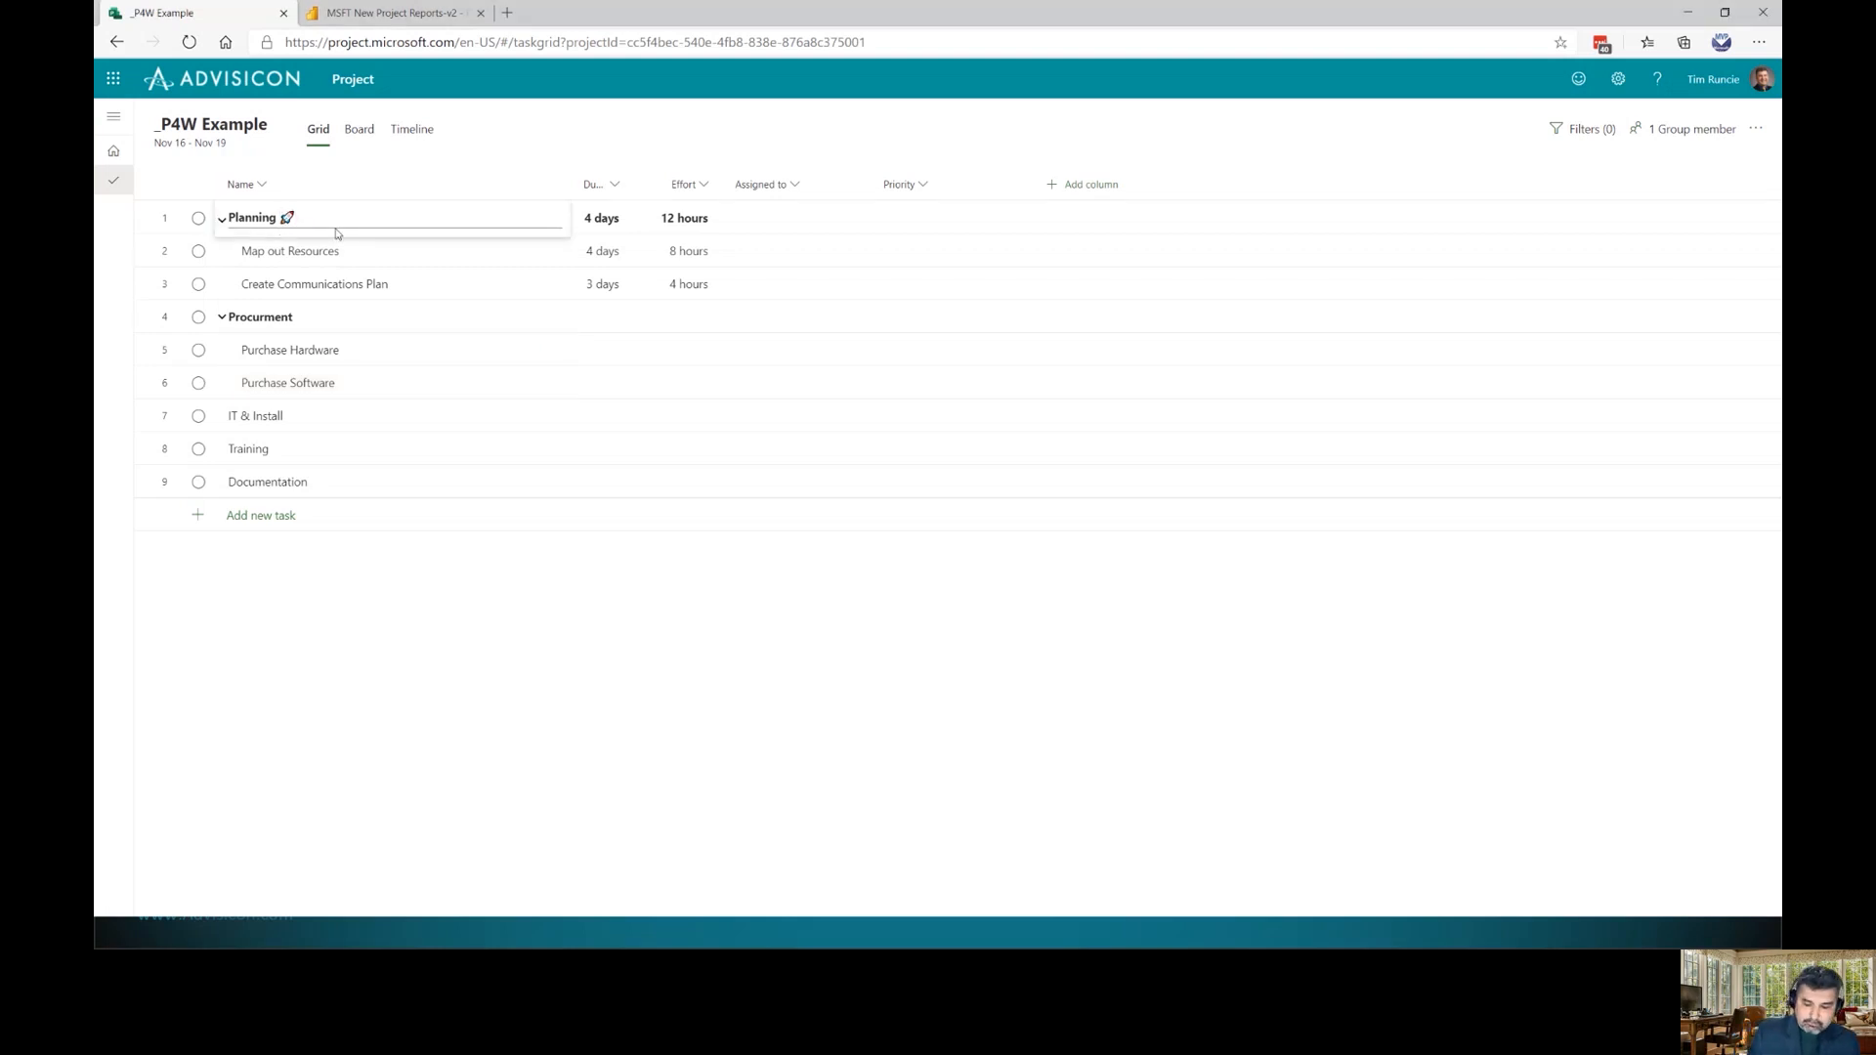
Rename Planning to 'Planning Phase' and Procurment to 'Build Phase'
type("Phase")
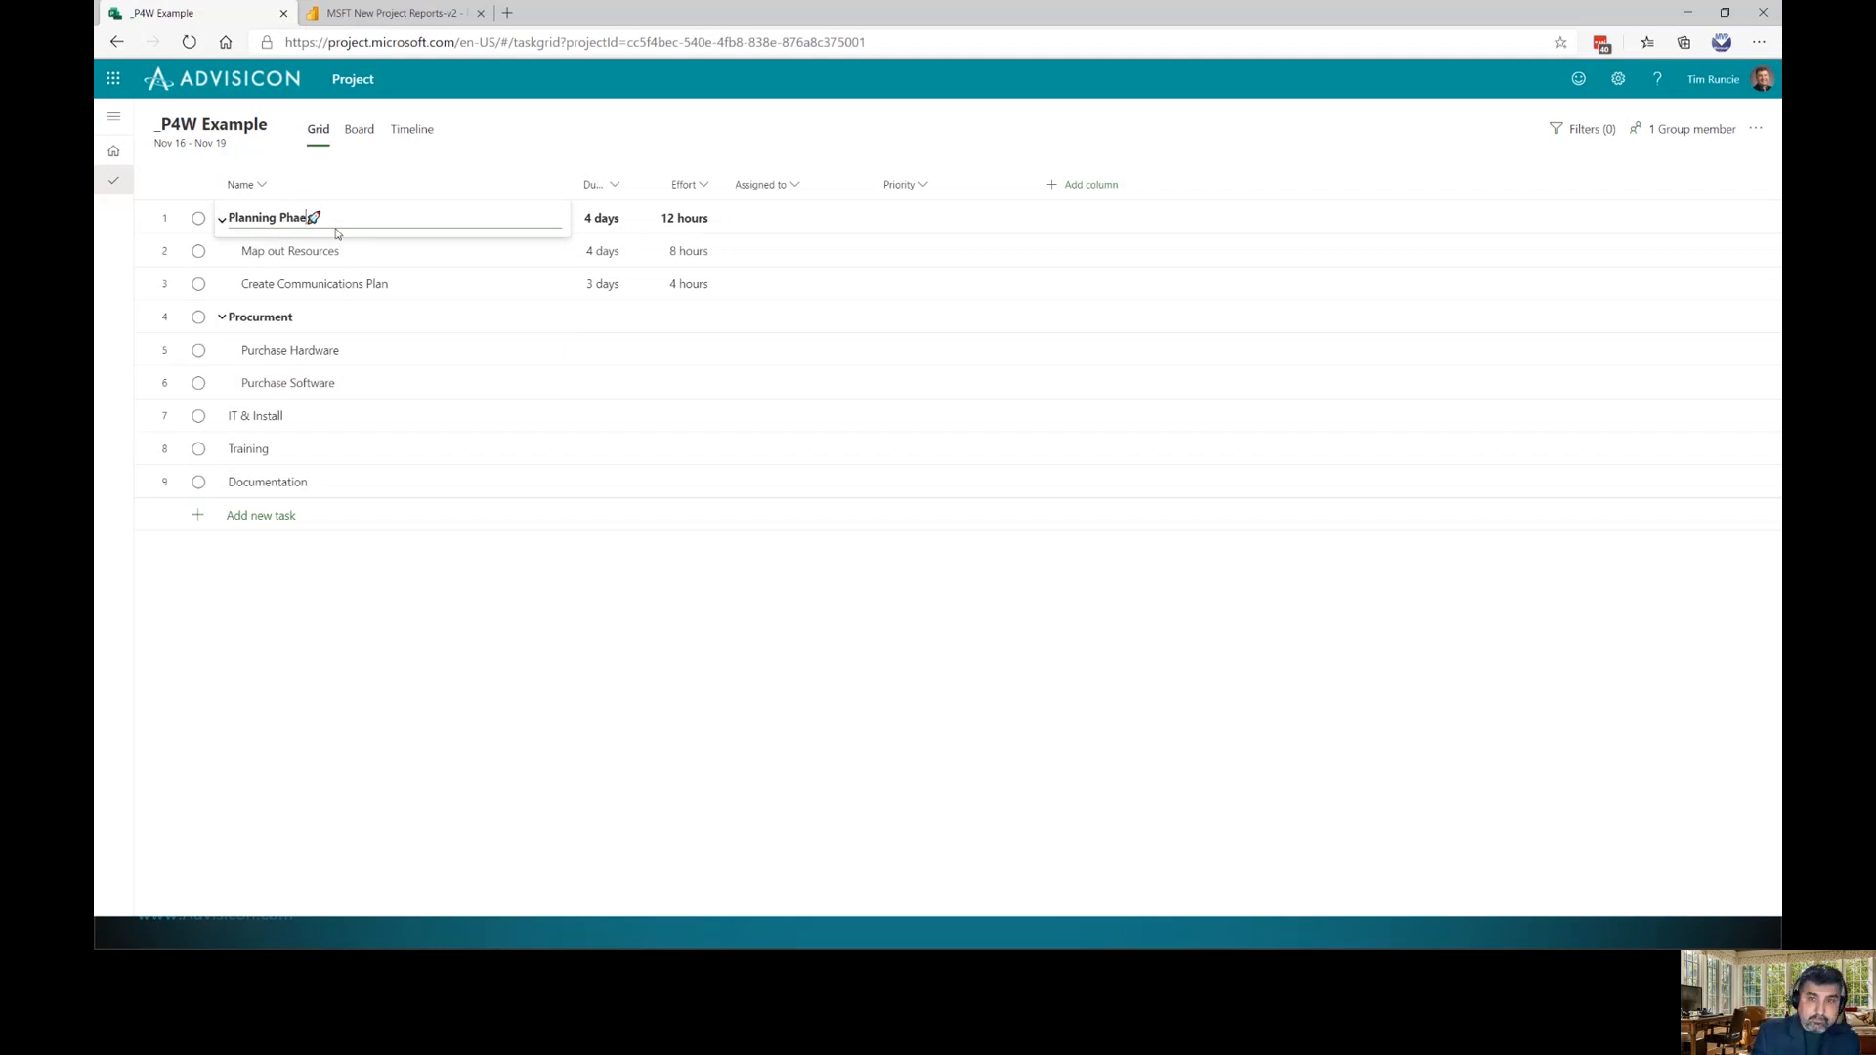
key("Return")
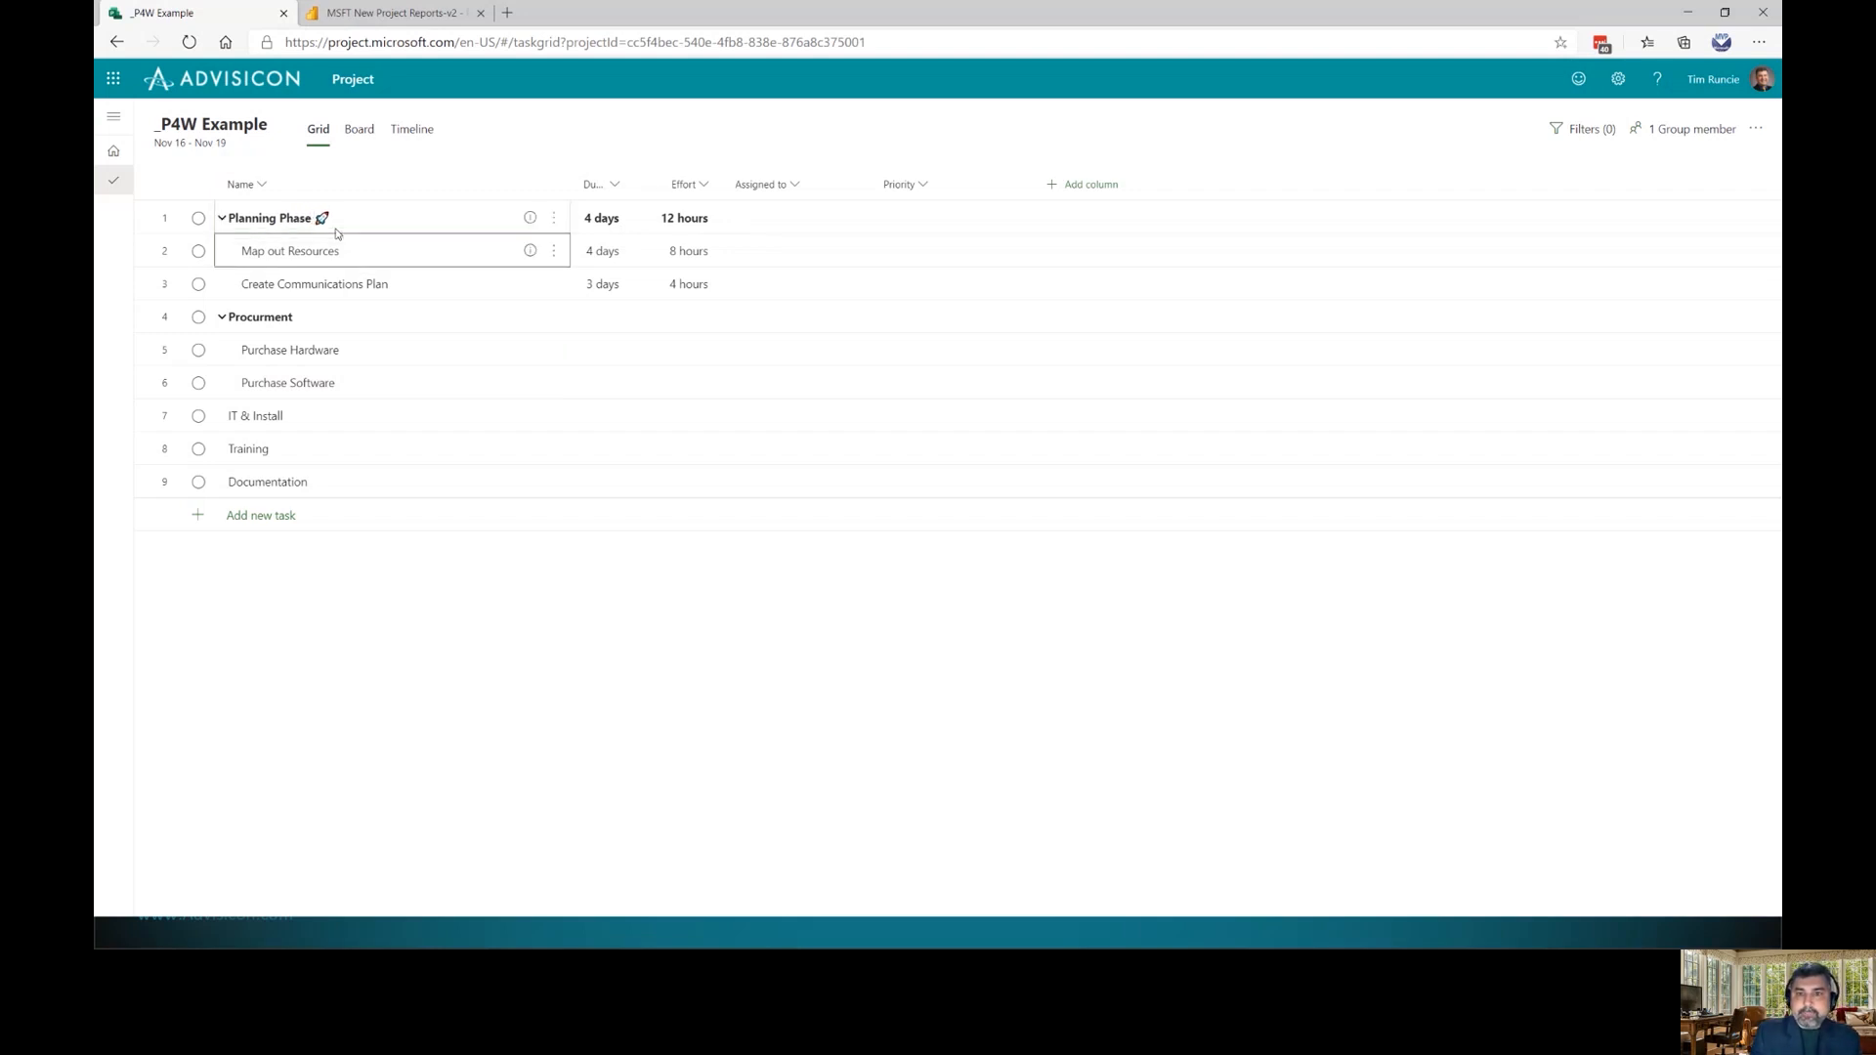
left_click(256, 315)
left_click(260, 318)
right_click(260, 315)
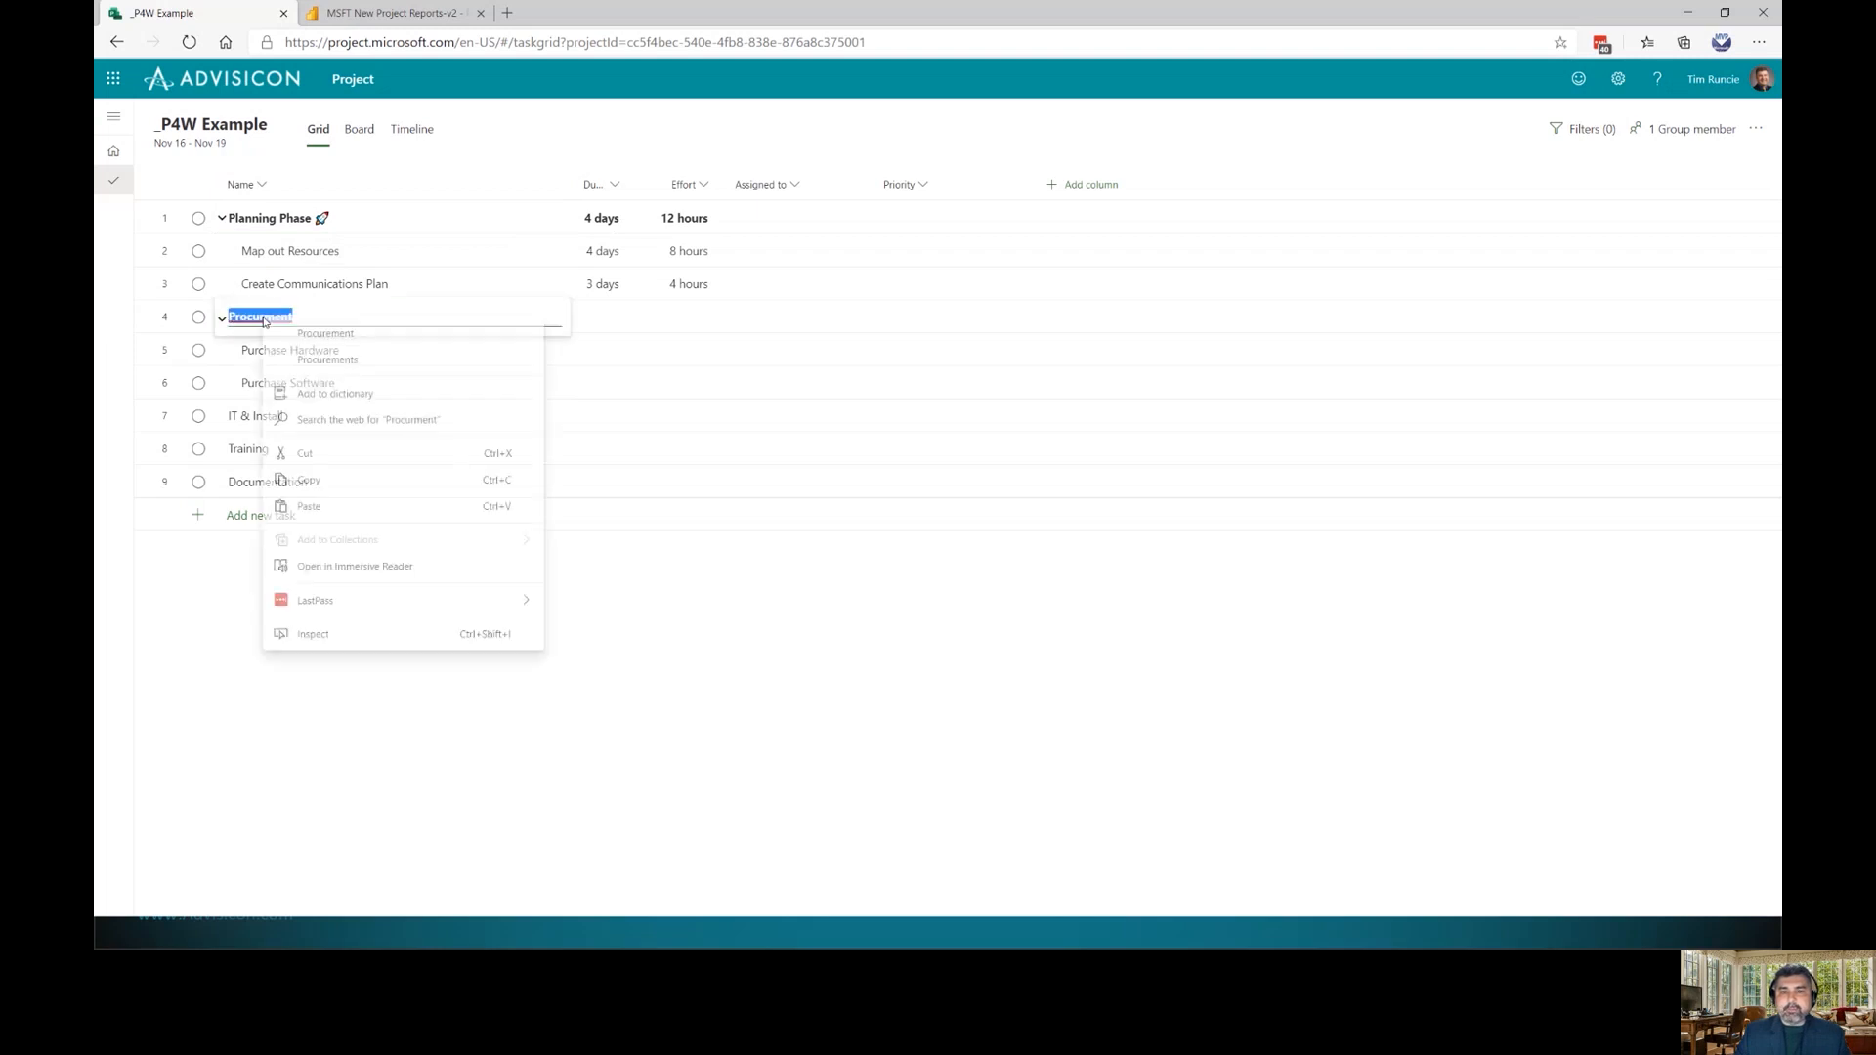
left_click(323, 333)
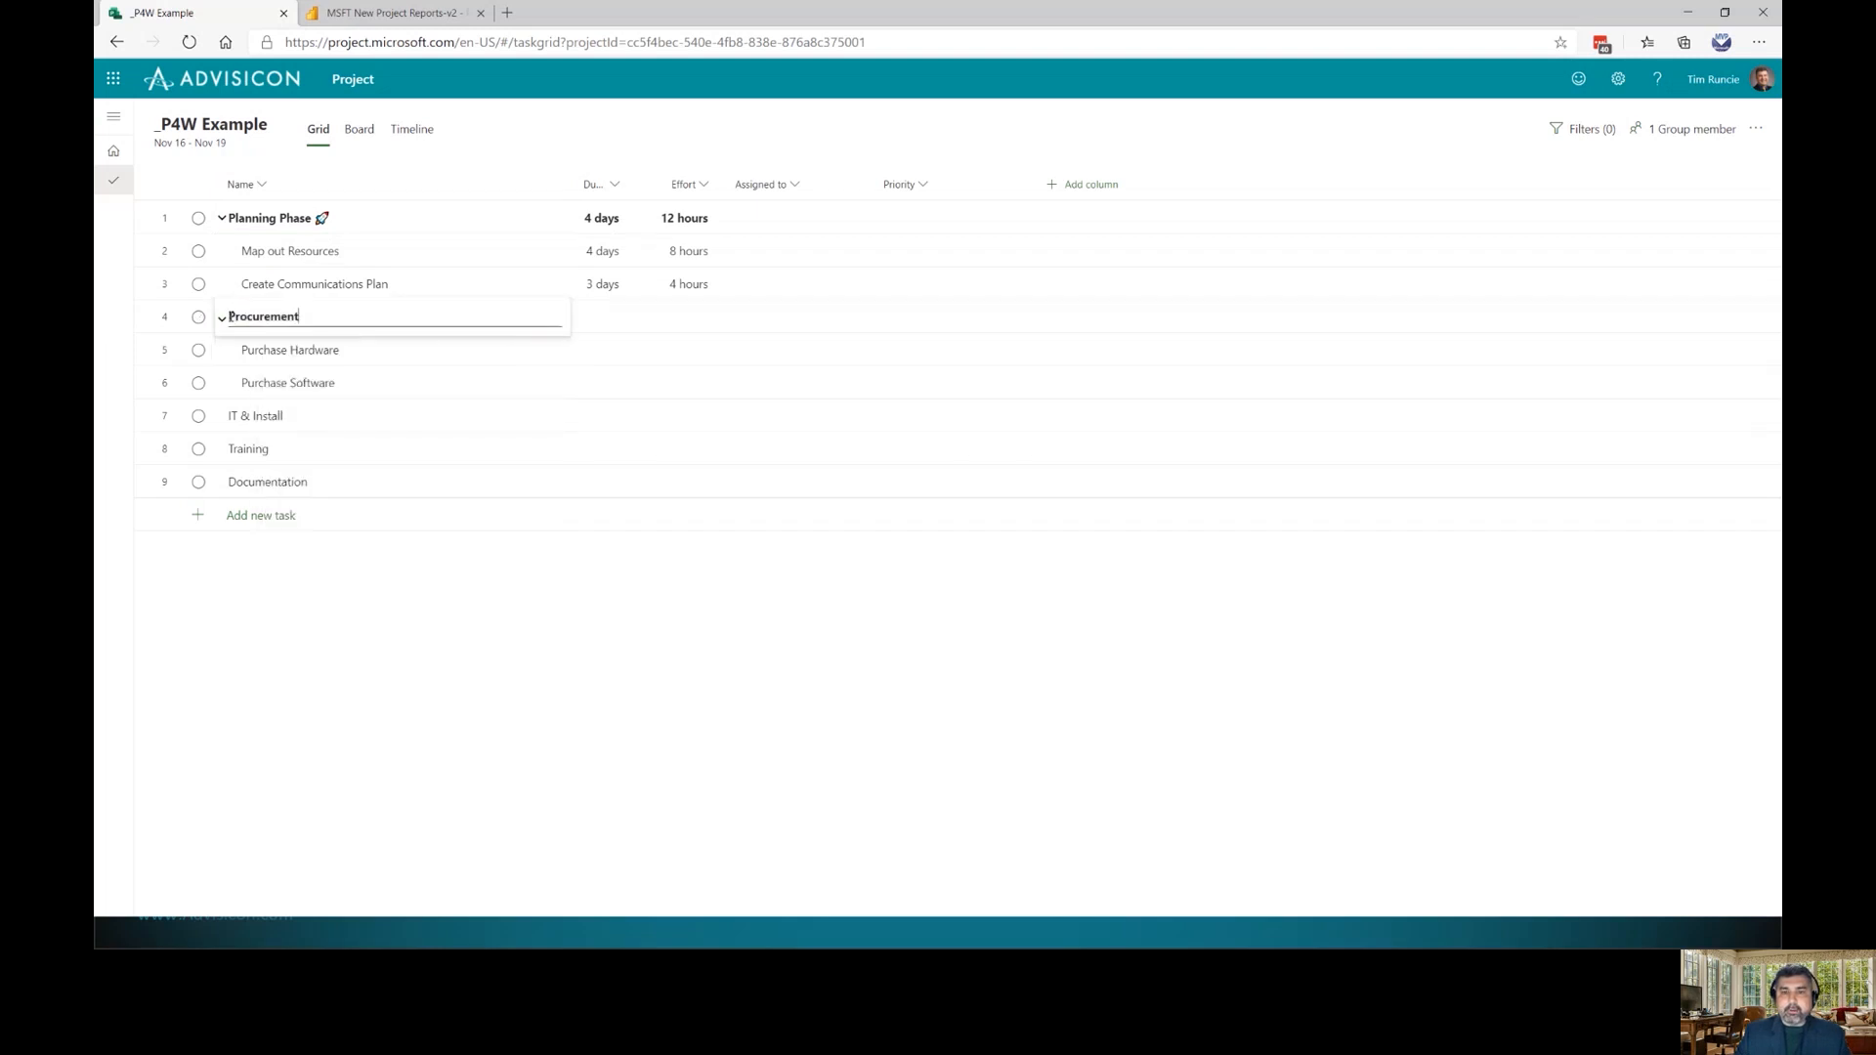
type("Build Phase")
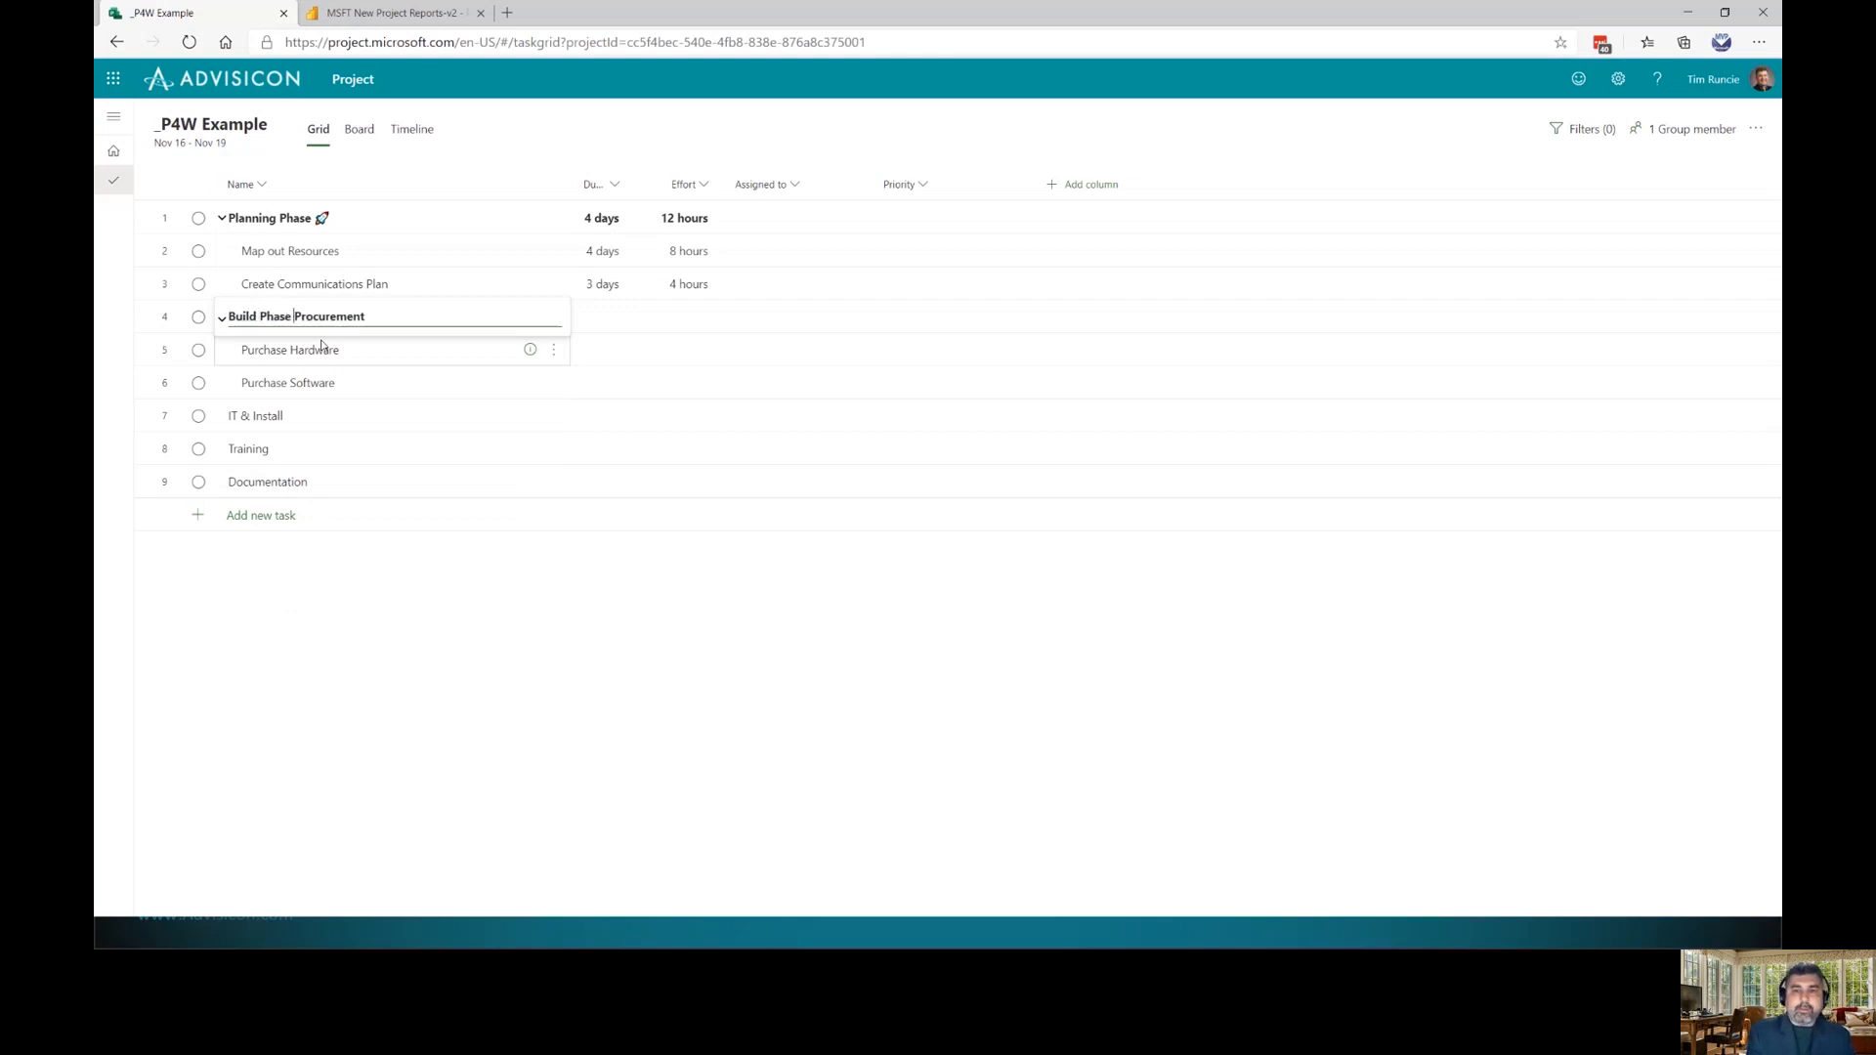
key("shift+End")
key("Delete")
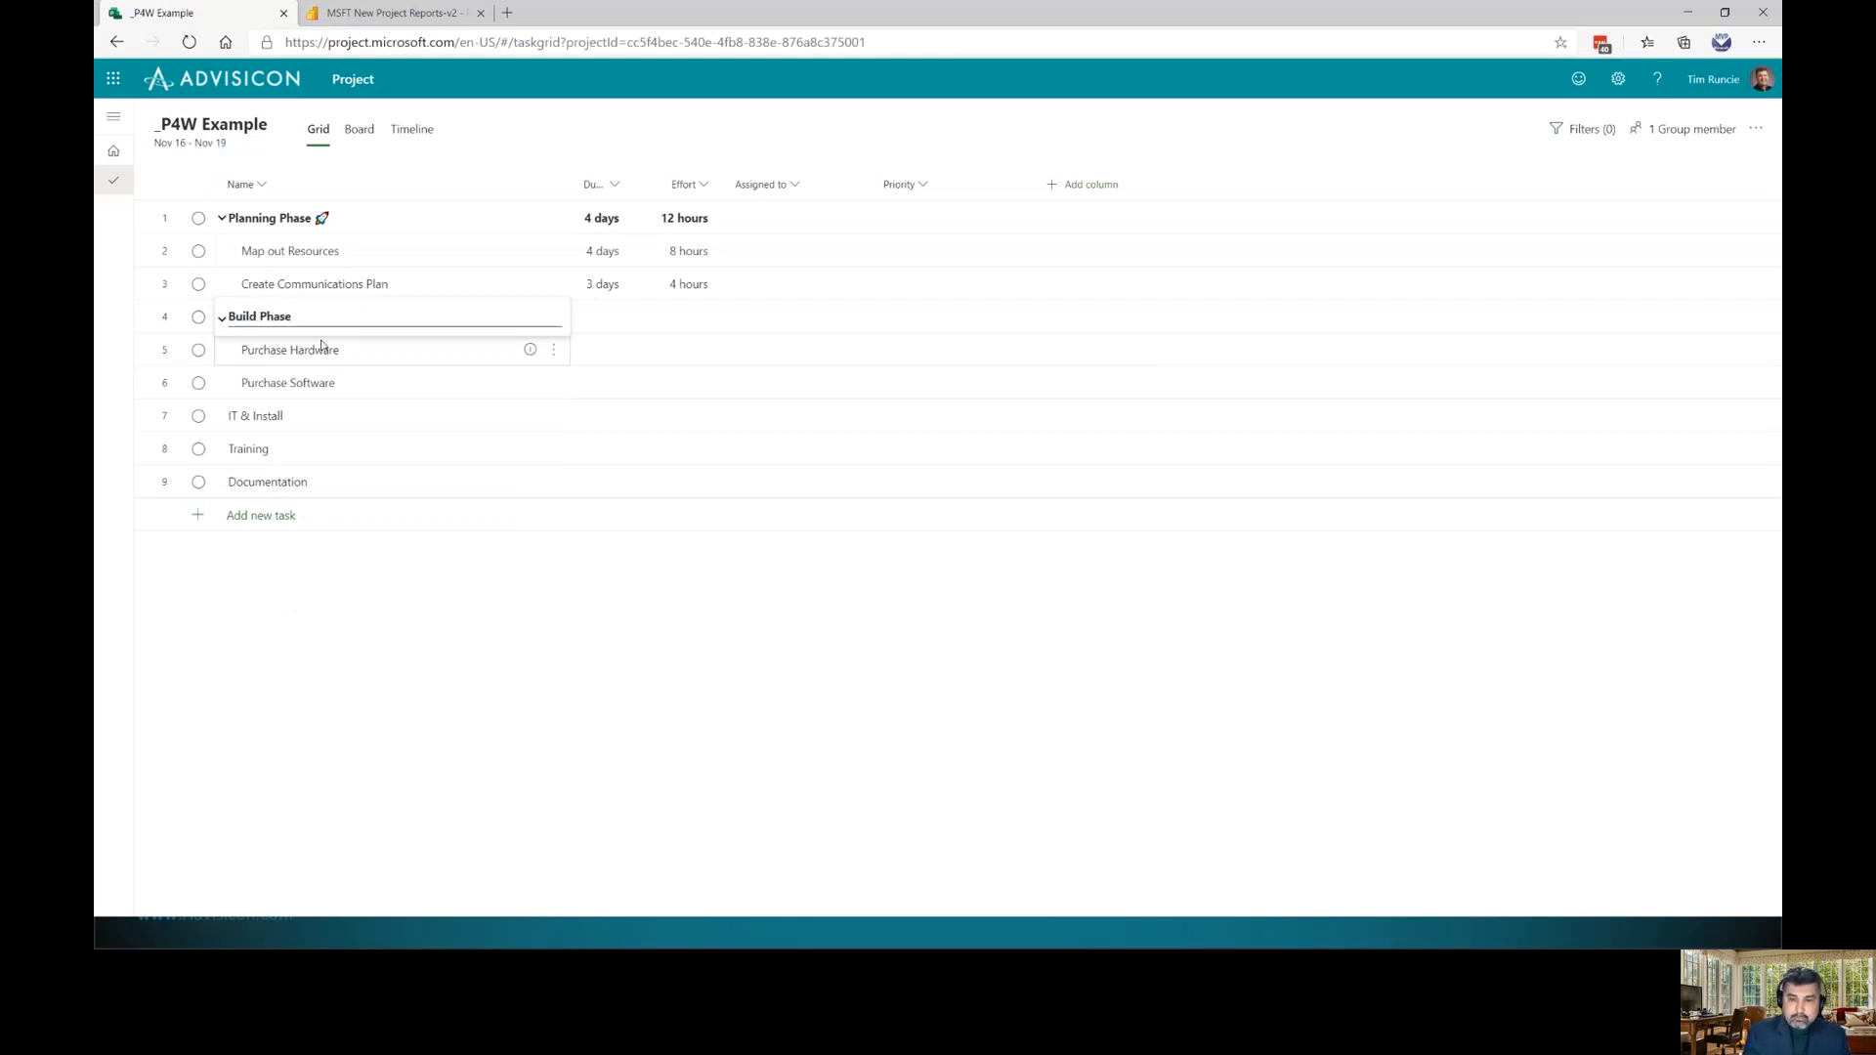
key("Return")
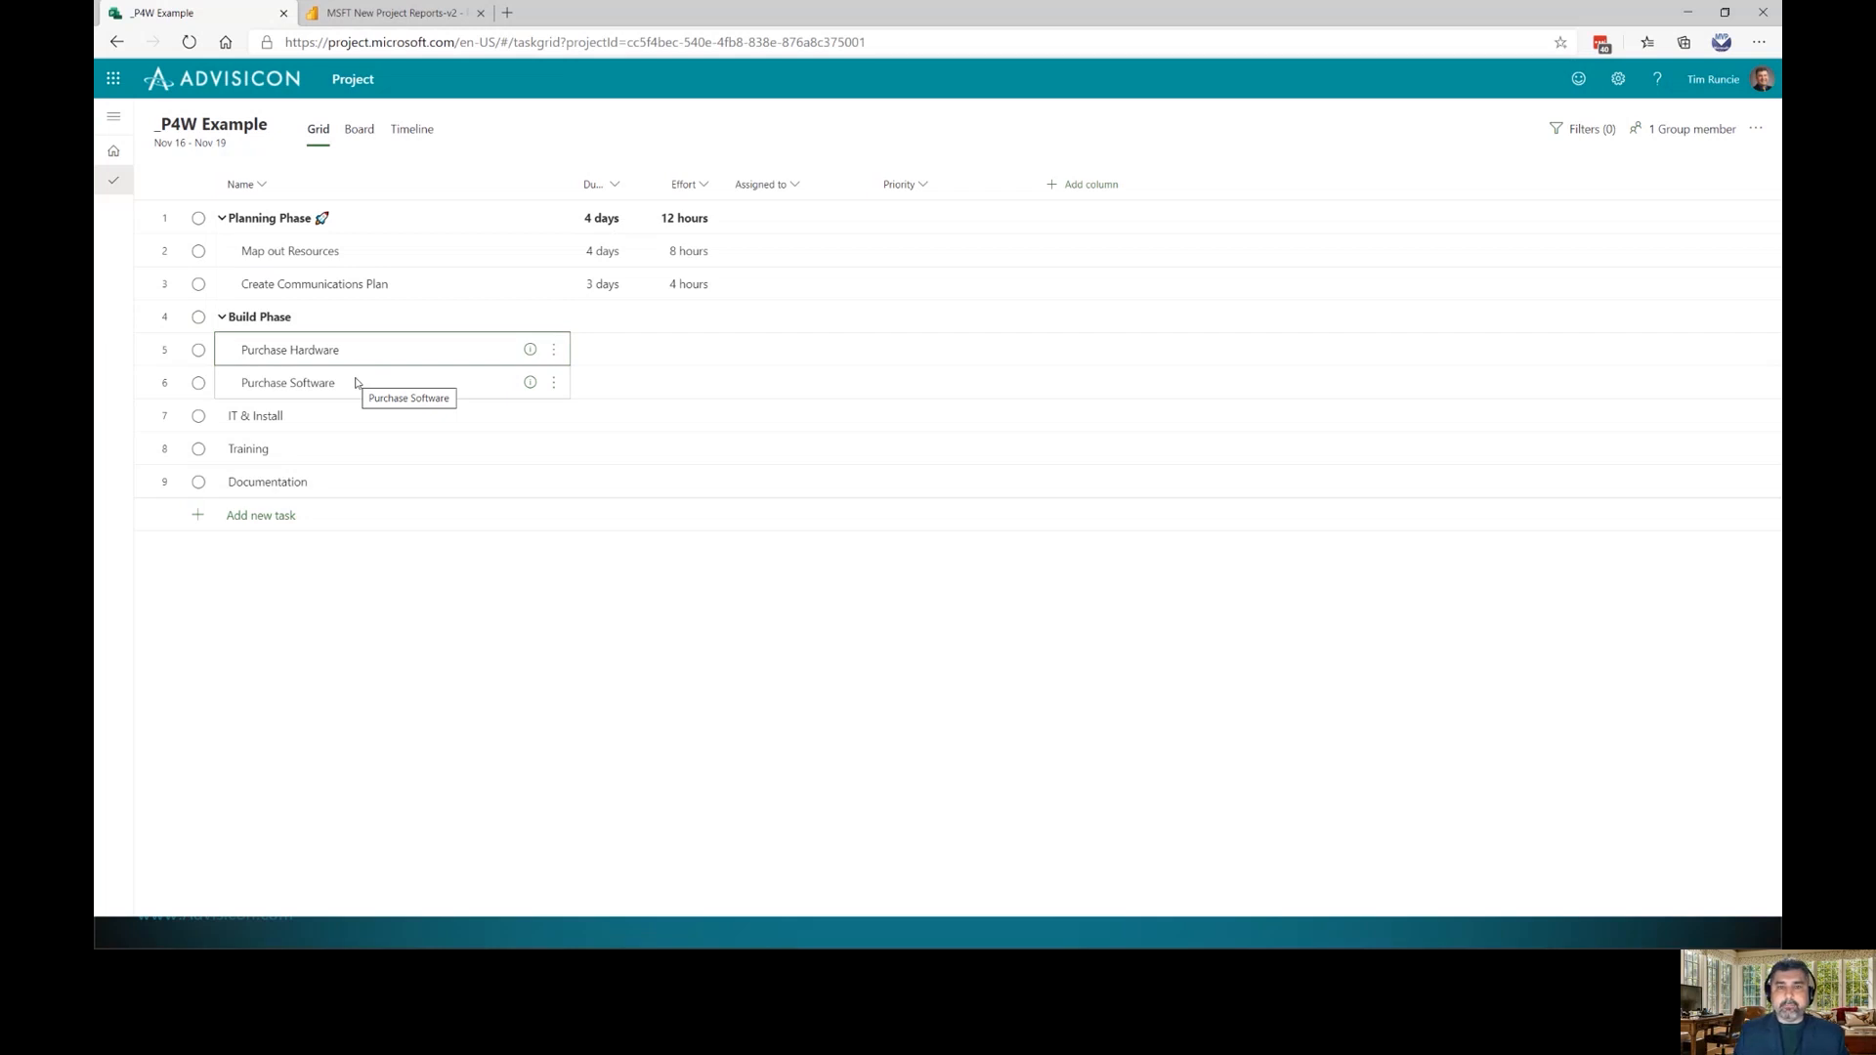
In Board view, add buckets named Procurement and Planning
left_click(359, 131)
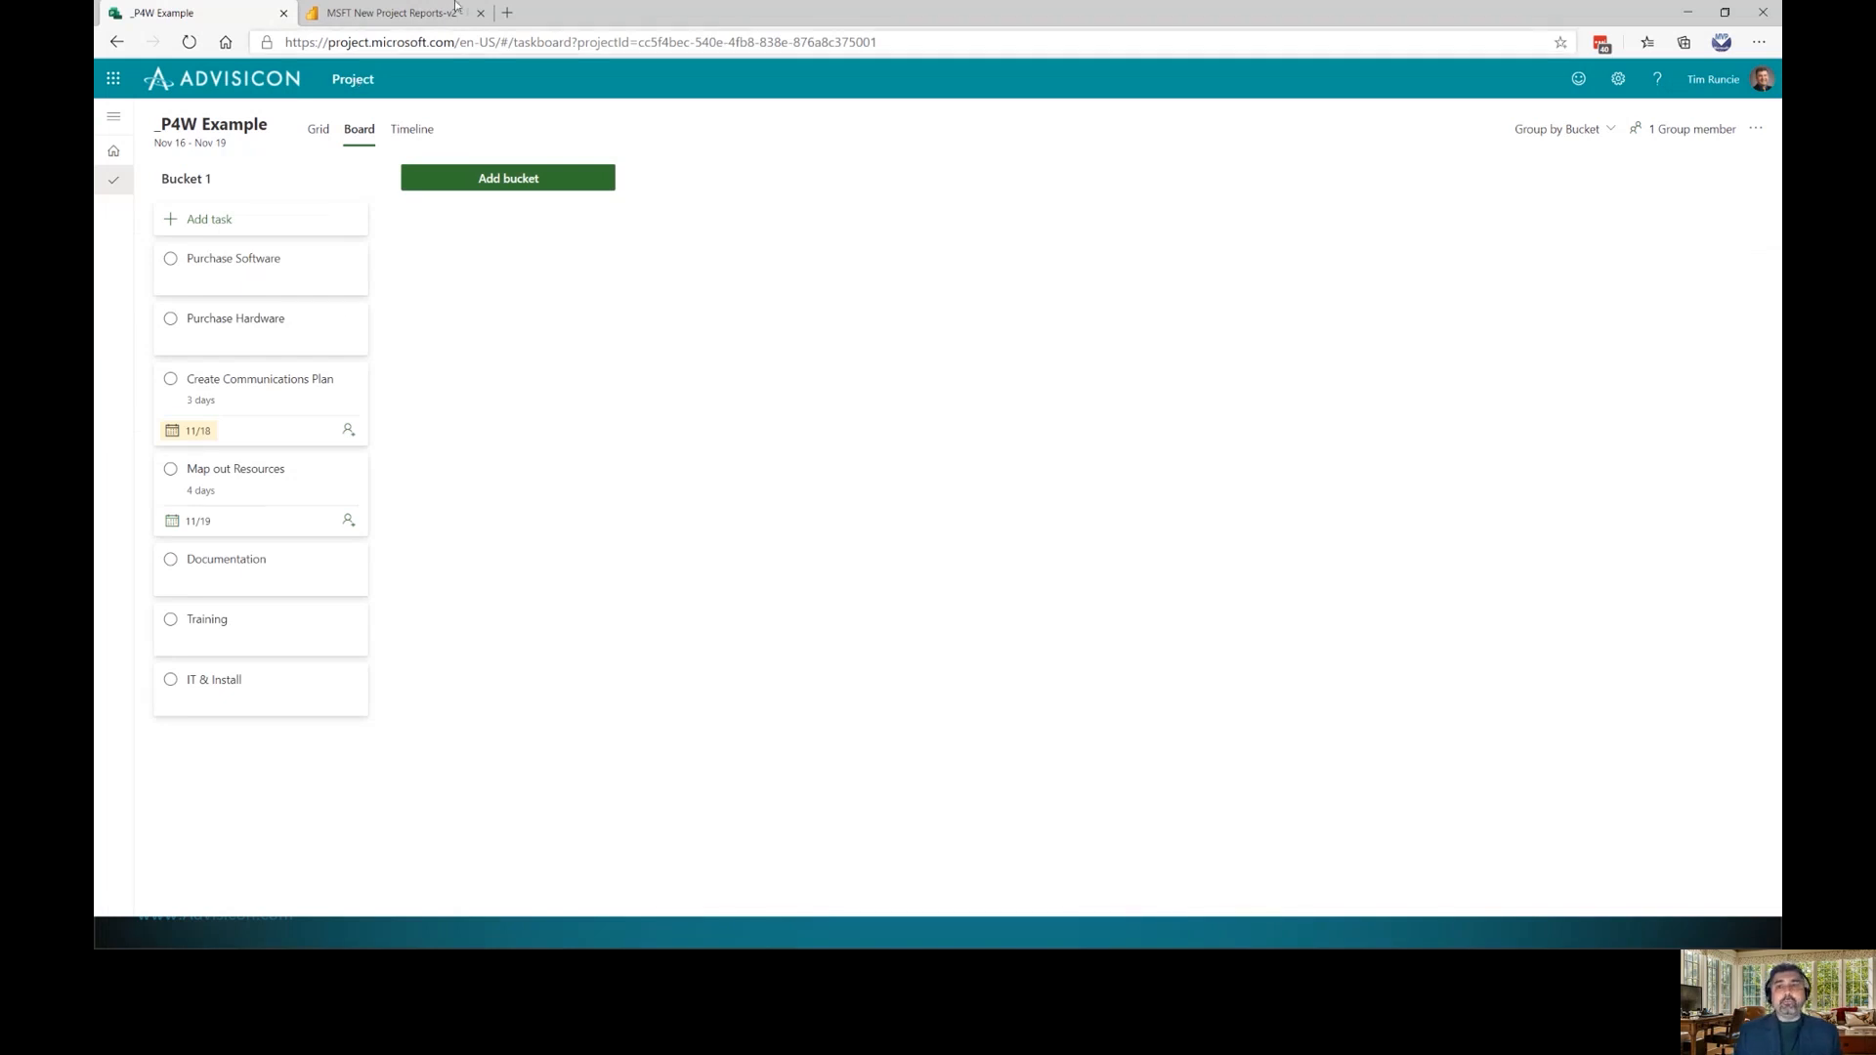
left_click(513, 185)
type("Pr")
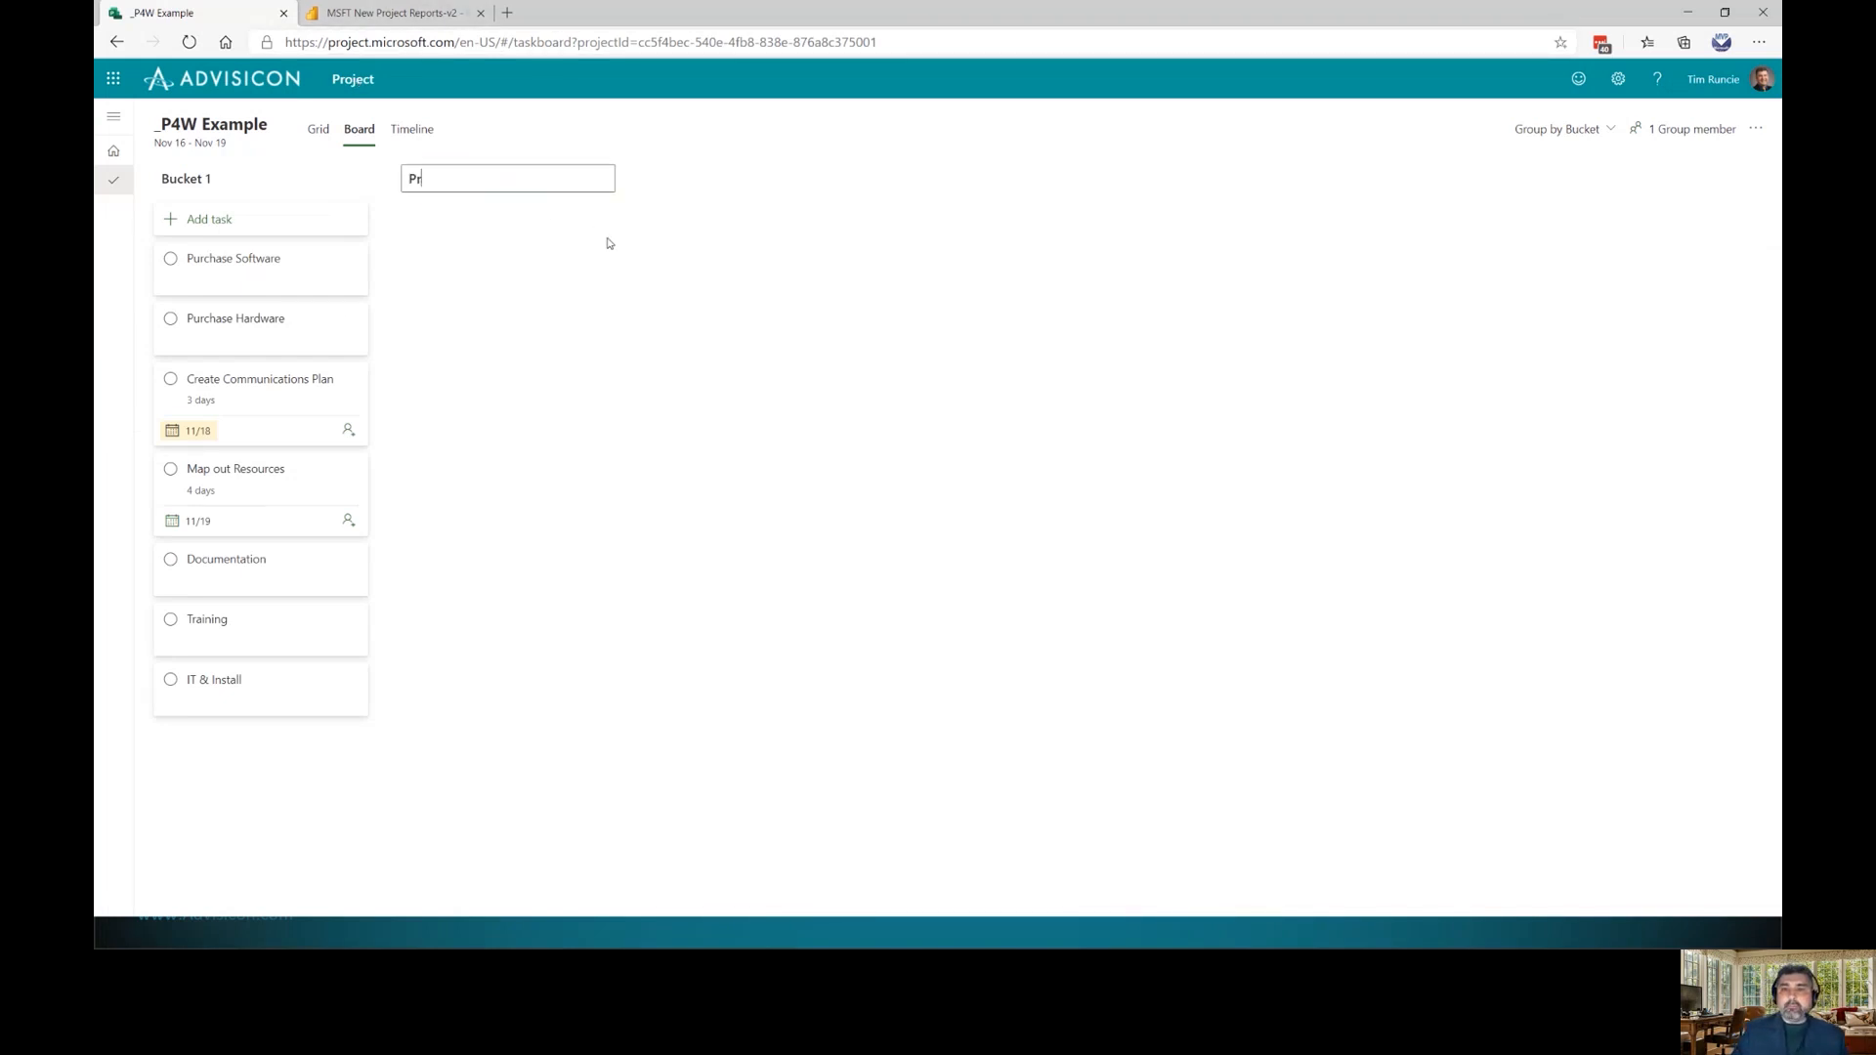
type("ocurement")
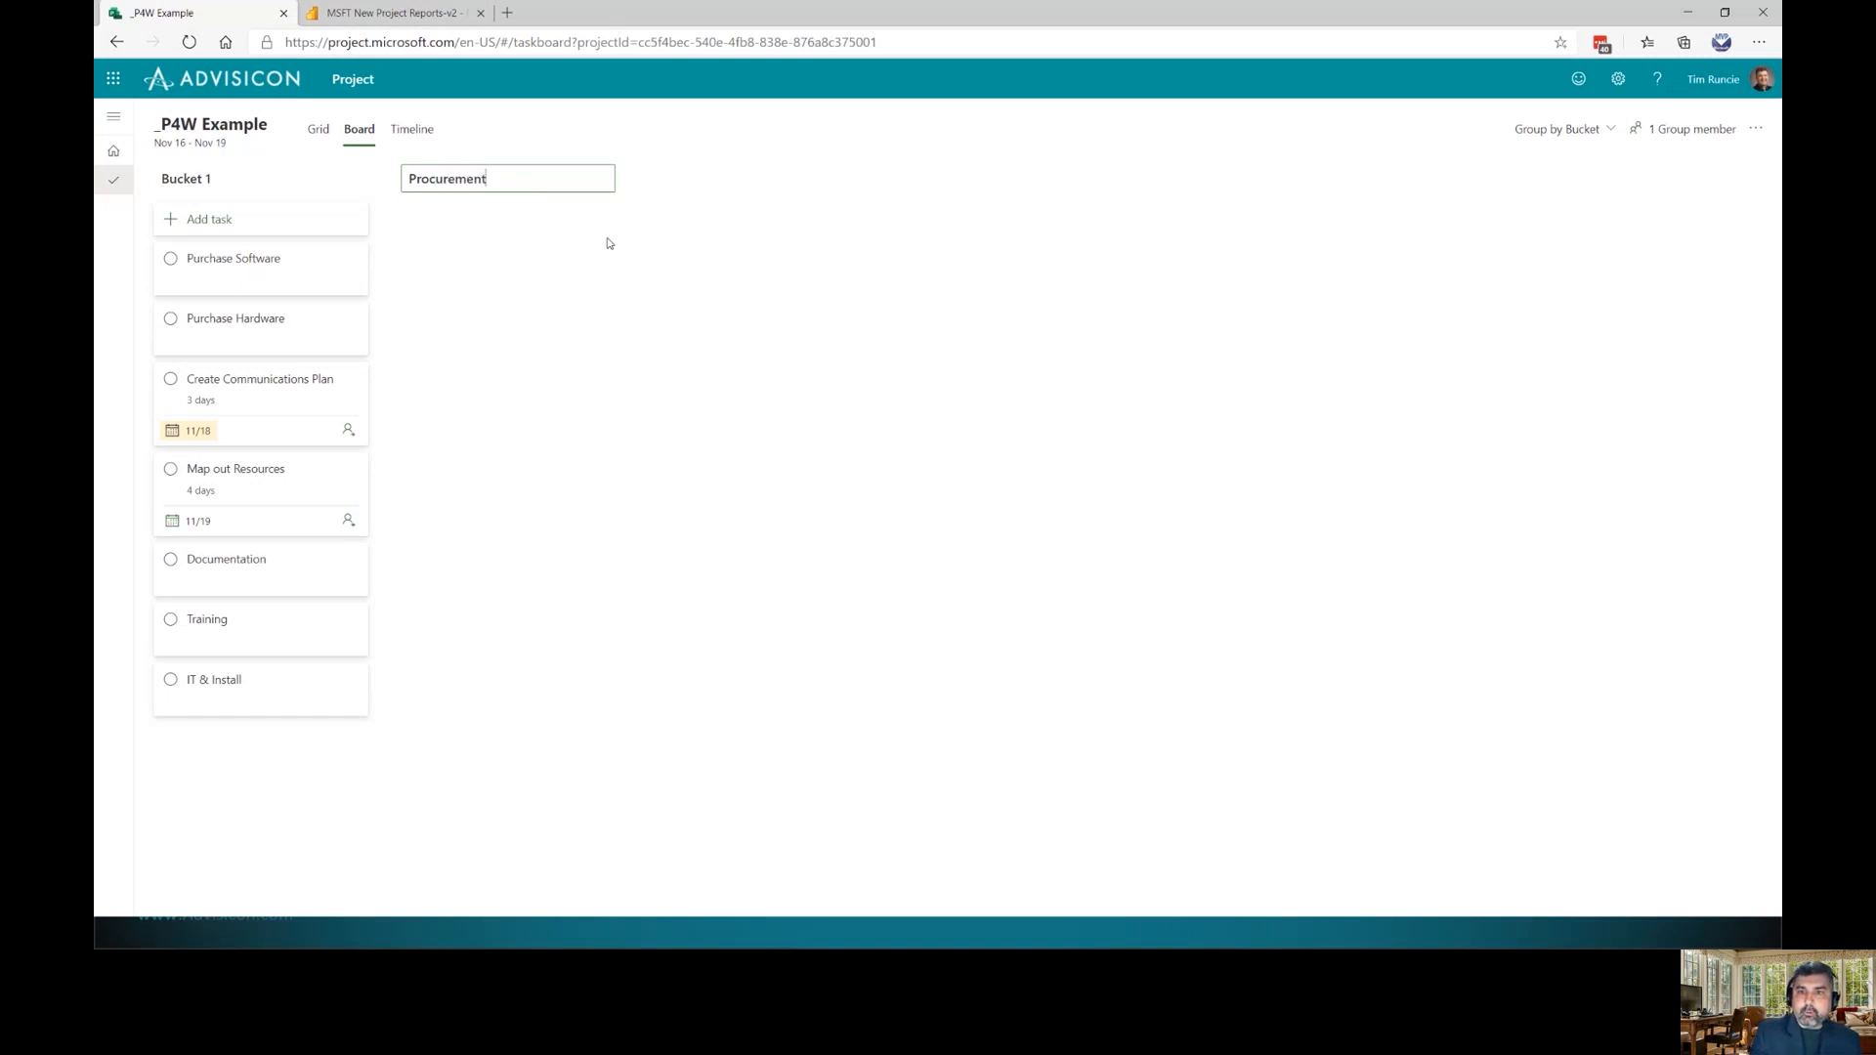
key("Return")
left_click(777, 190)
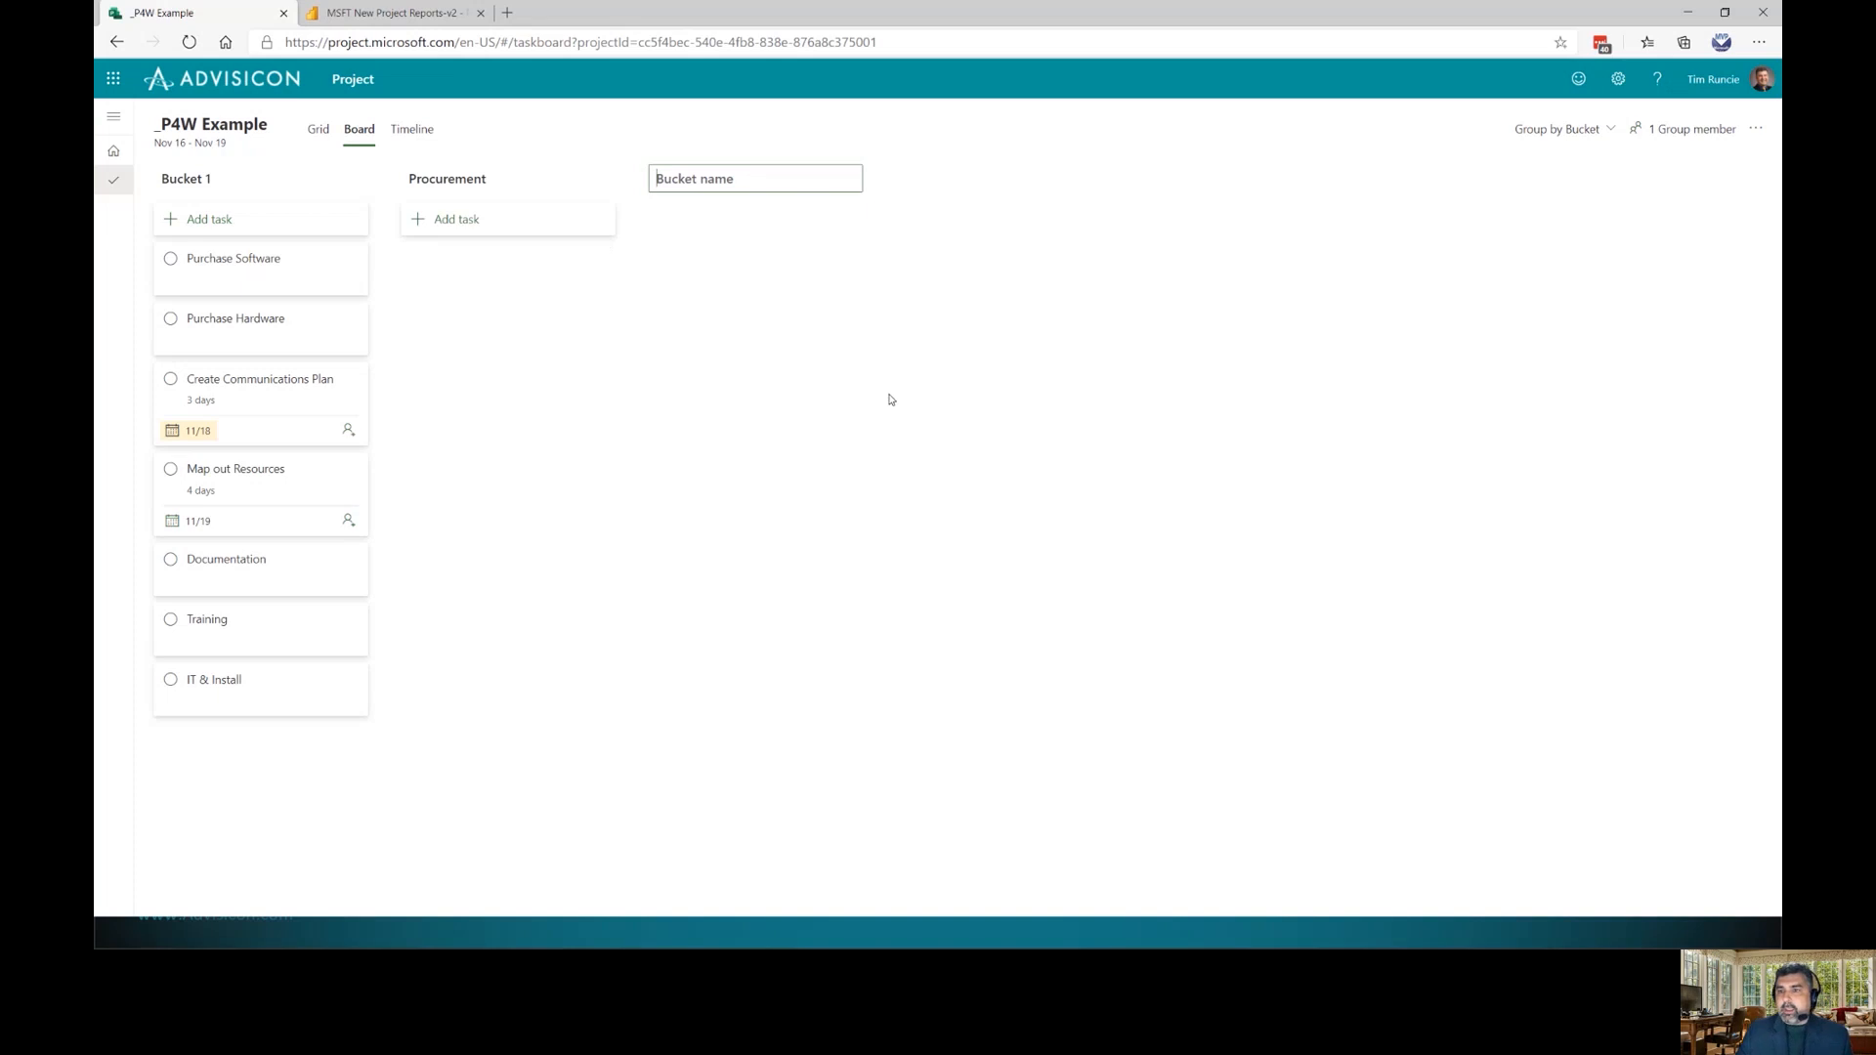
type("Planning")
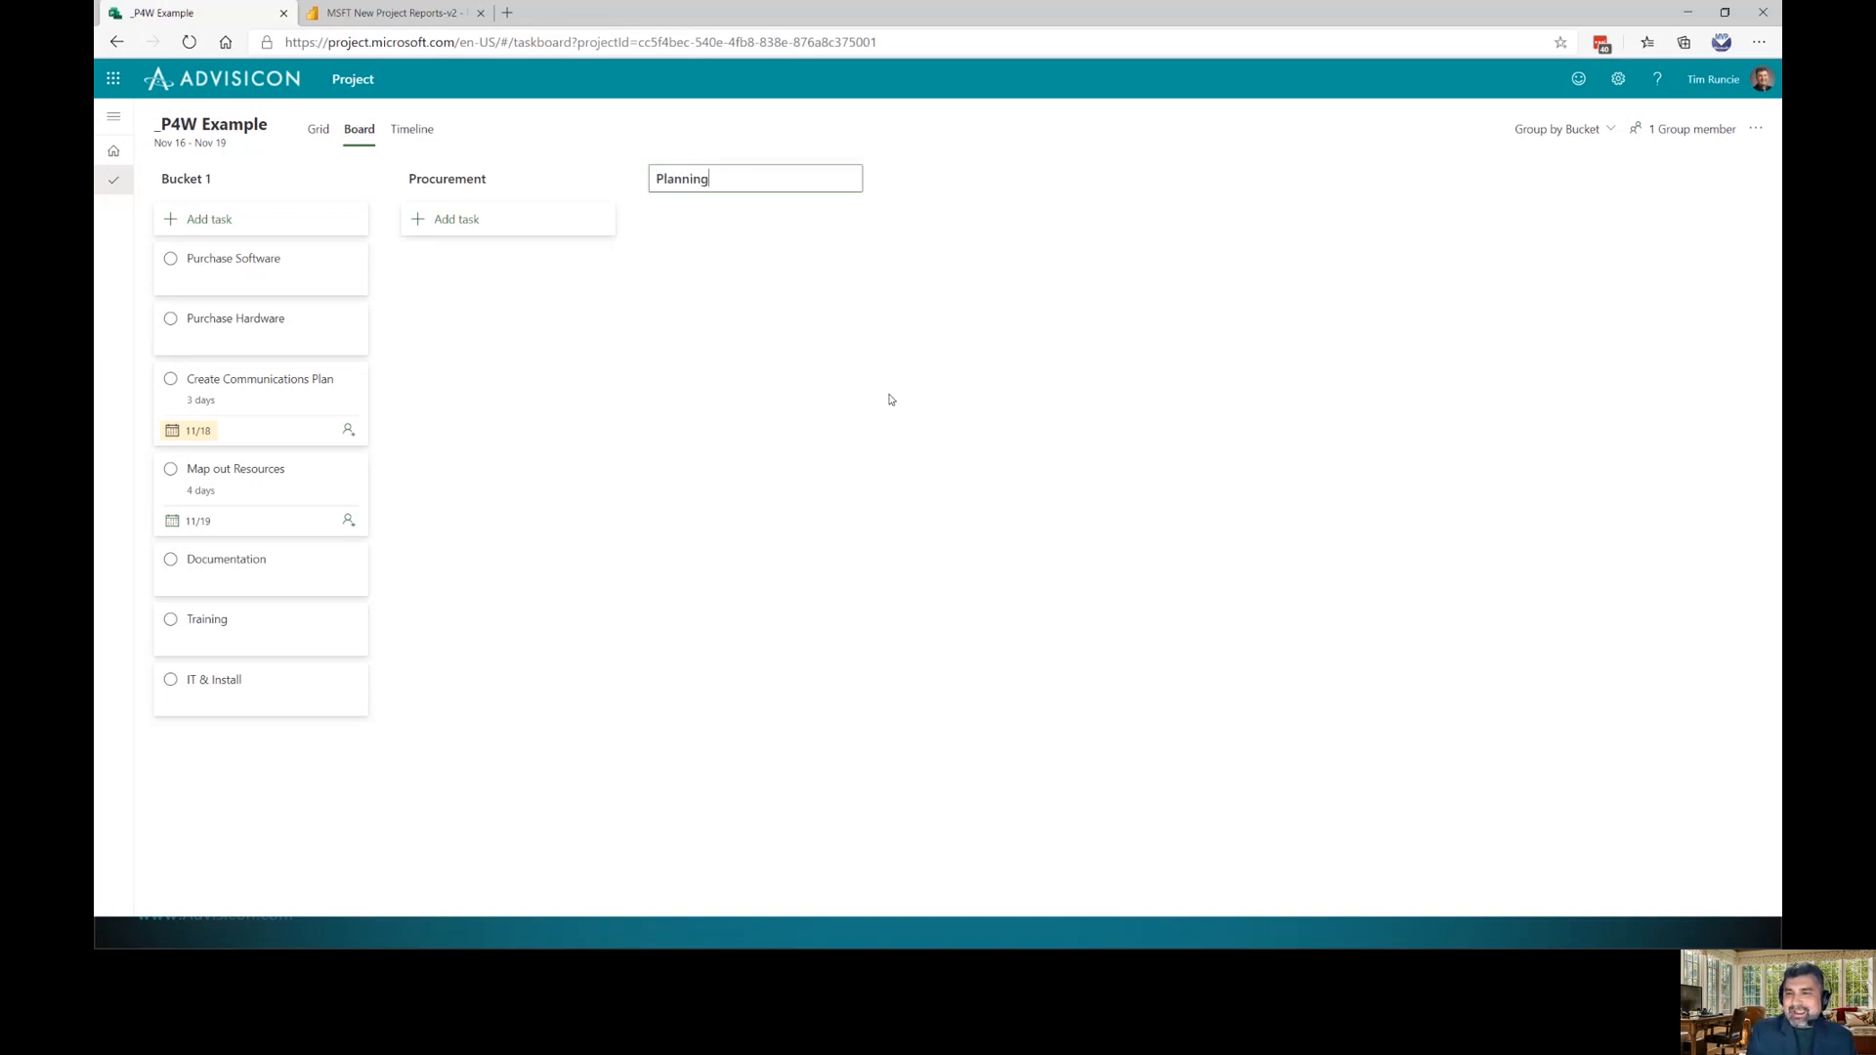
key("Return")
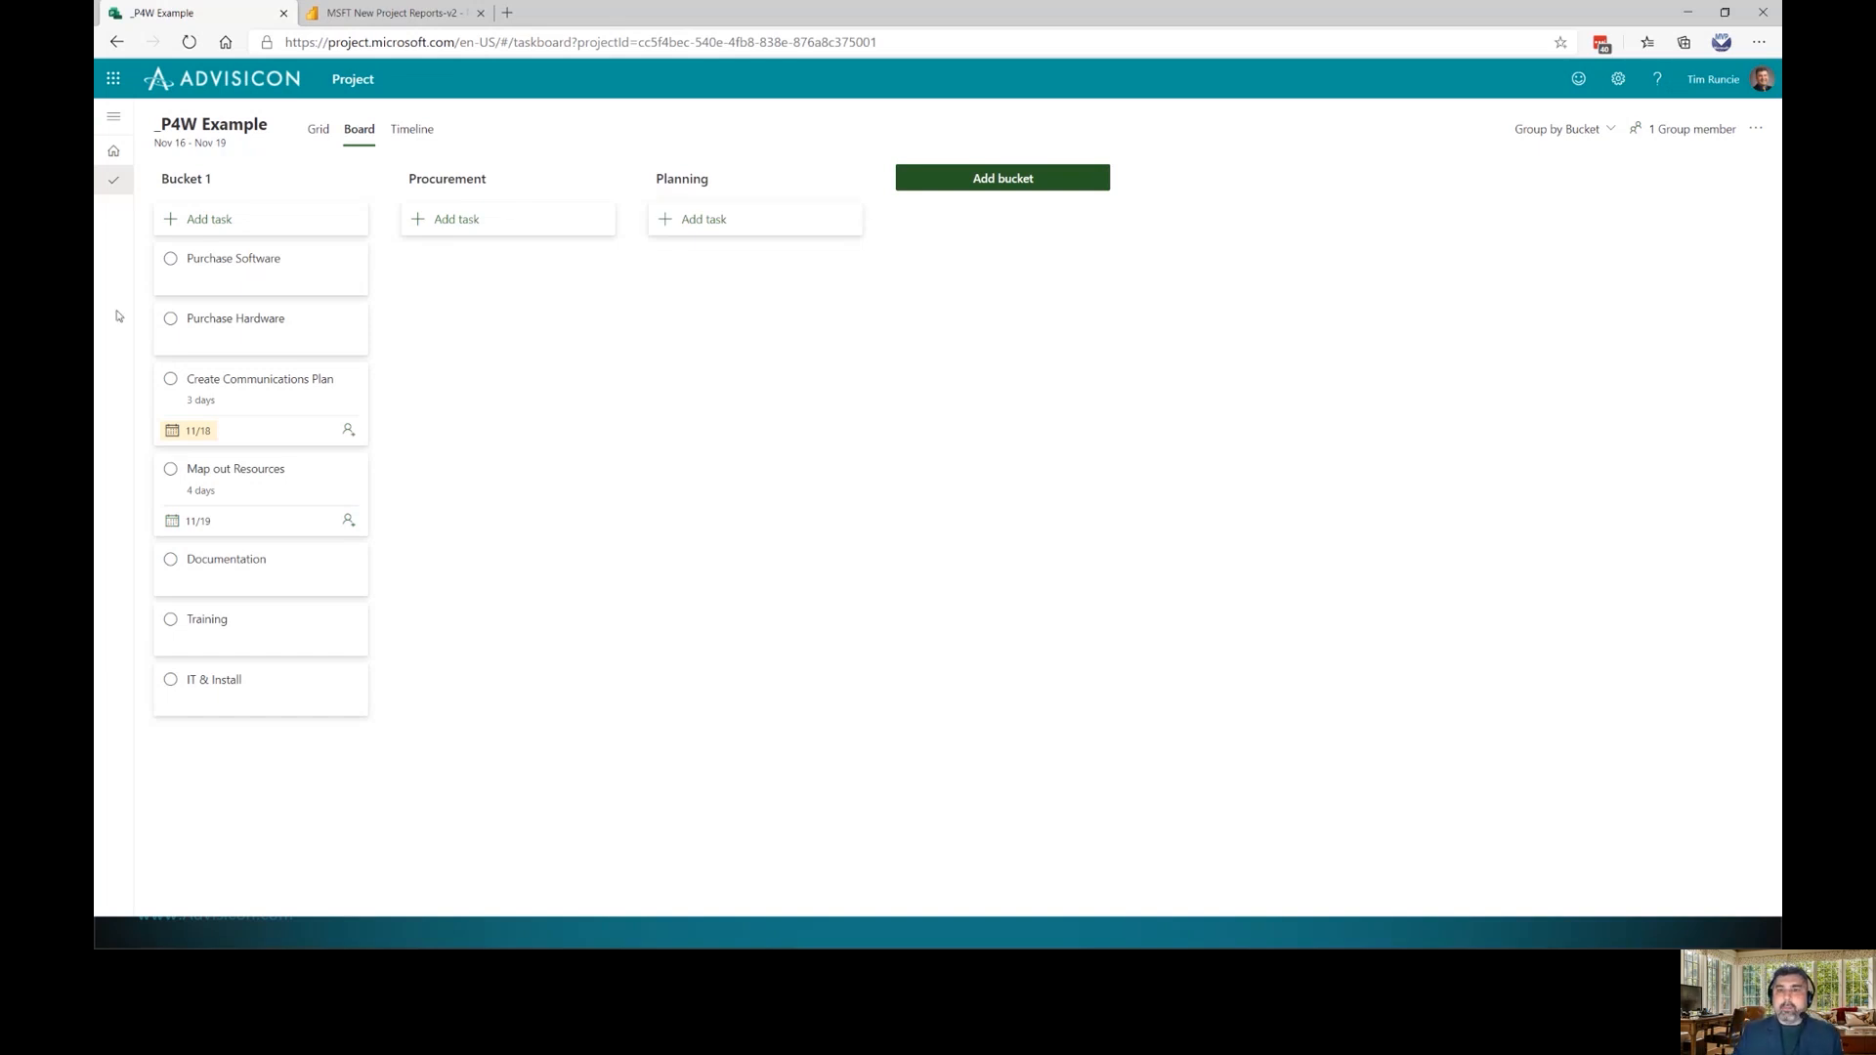
Move Purchase Software into Procurement, and Map out Resources and Create Communications Plan into Planning
left_click_drag(266, 274, 504, 357)
left_click_drag(274, 362, 782, 281)
left_click_drag(243, 302, 723, 367)
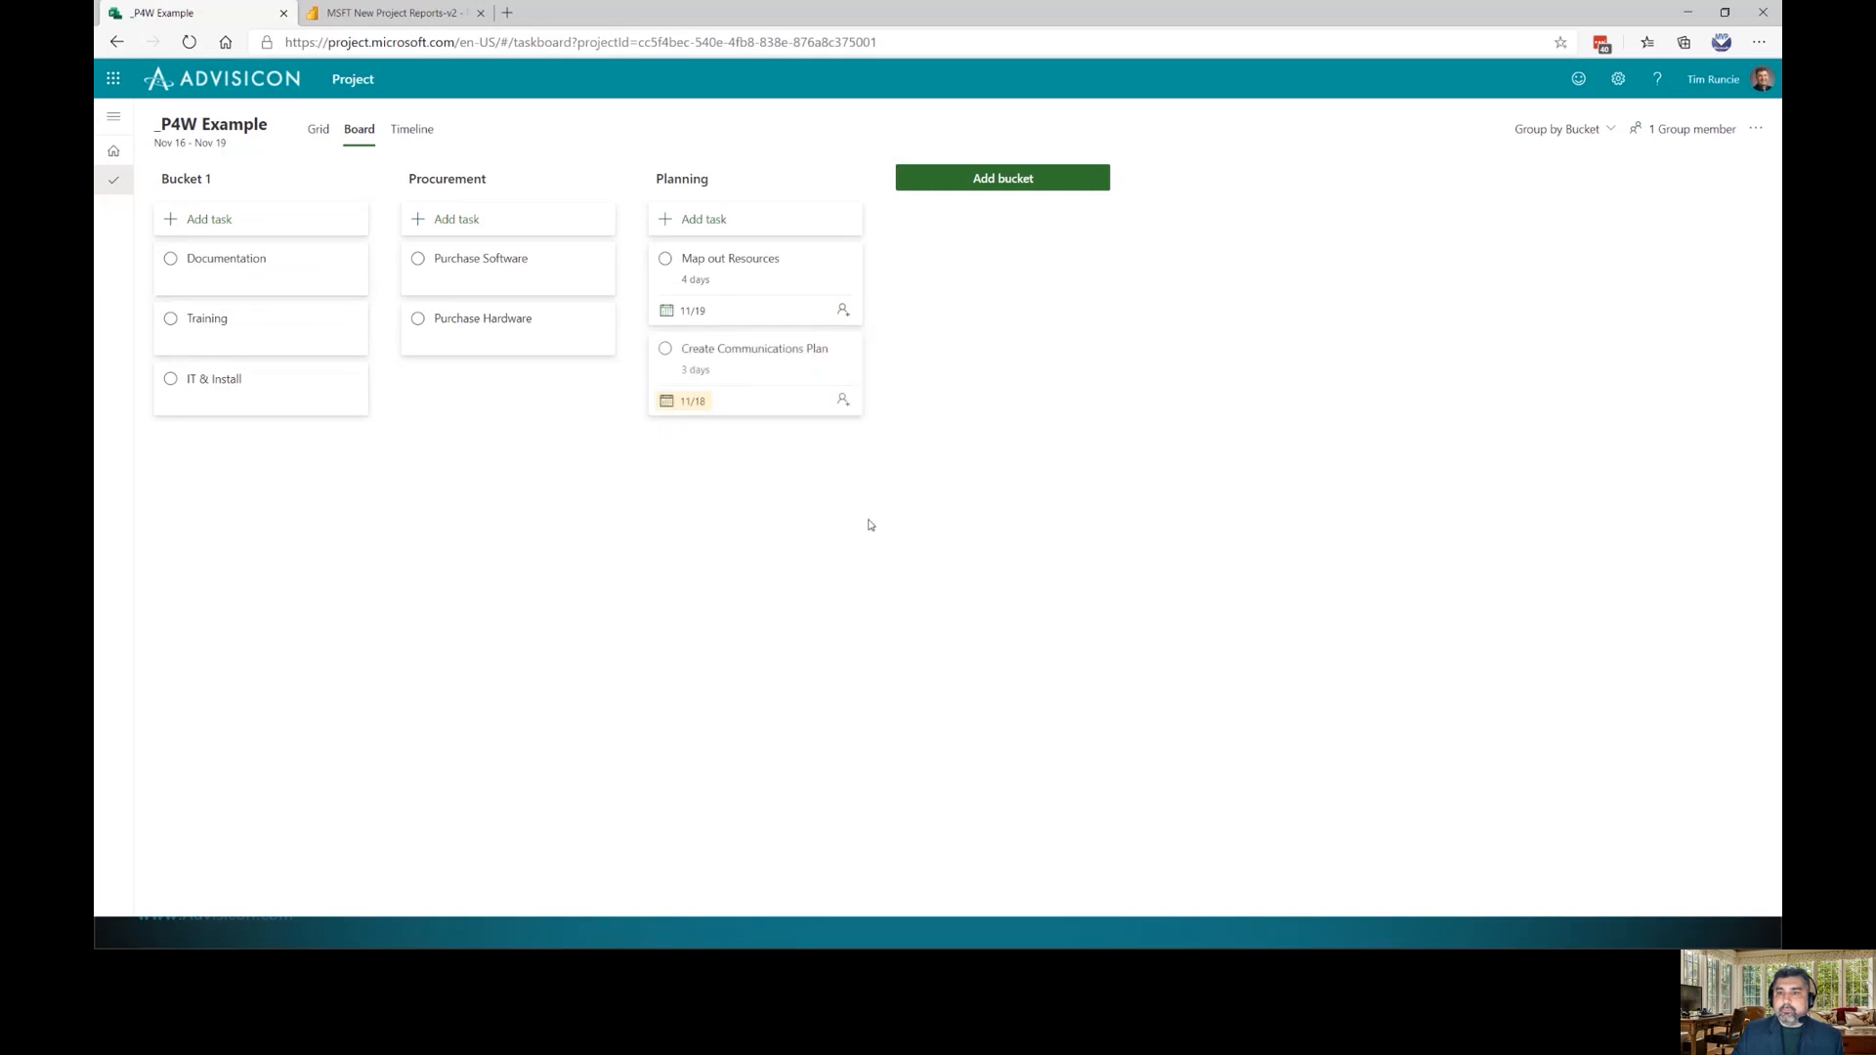
left_click(1026, 181)
Create a Sprint 1 bucket holding tasks Sprint 1 Planning and Sprint Retrospective
type("Sprint ")
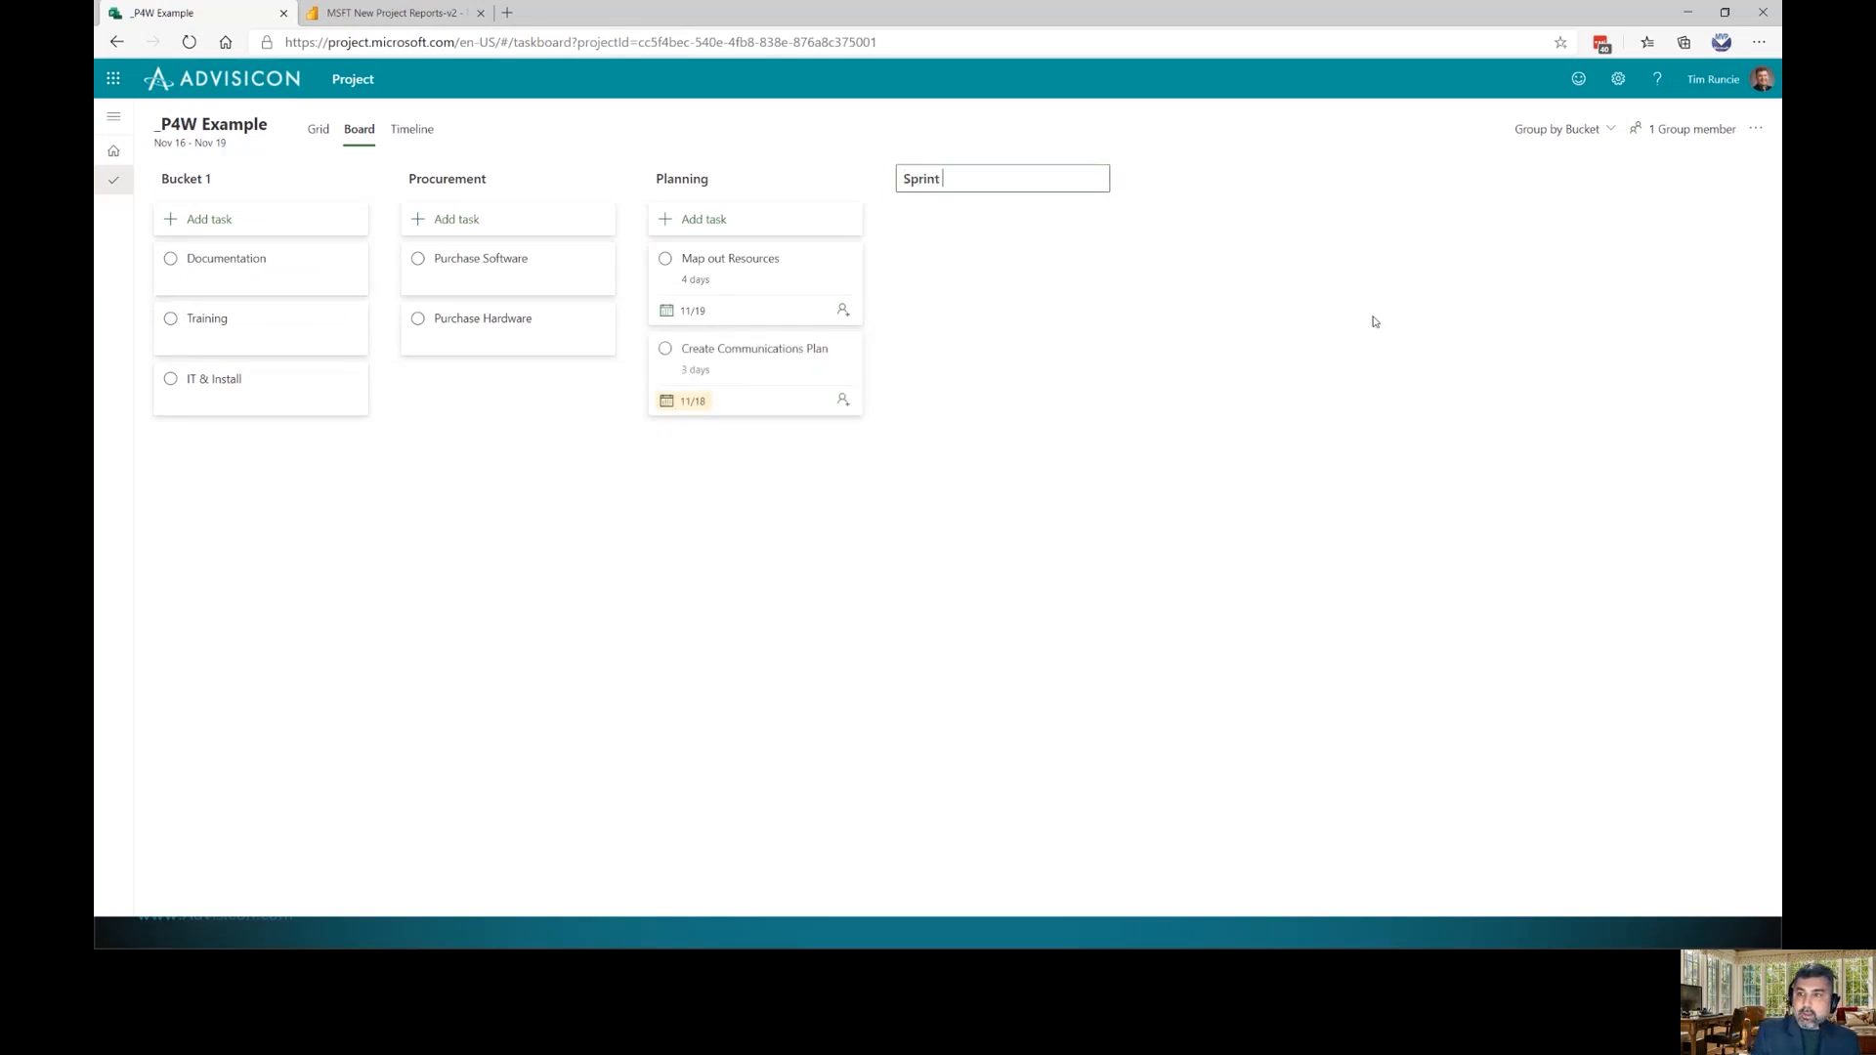
type("1")
key("Return")
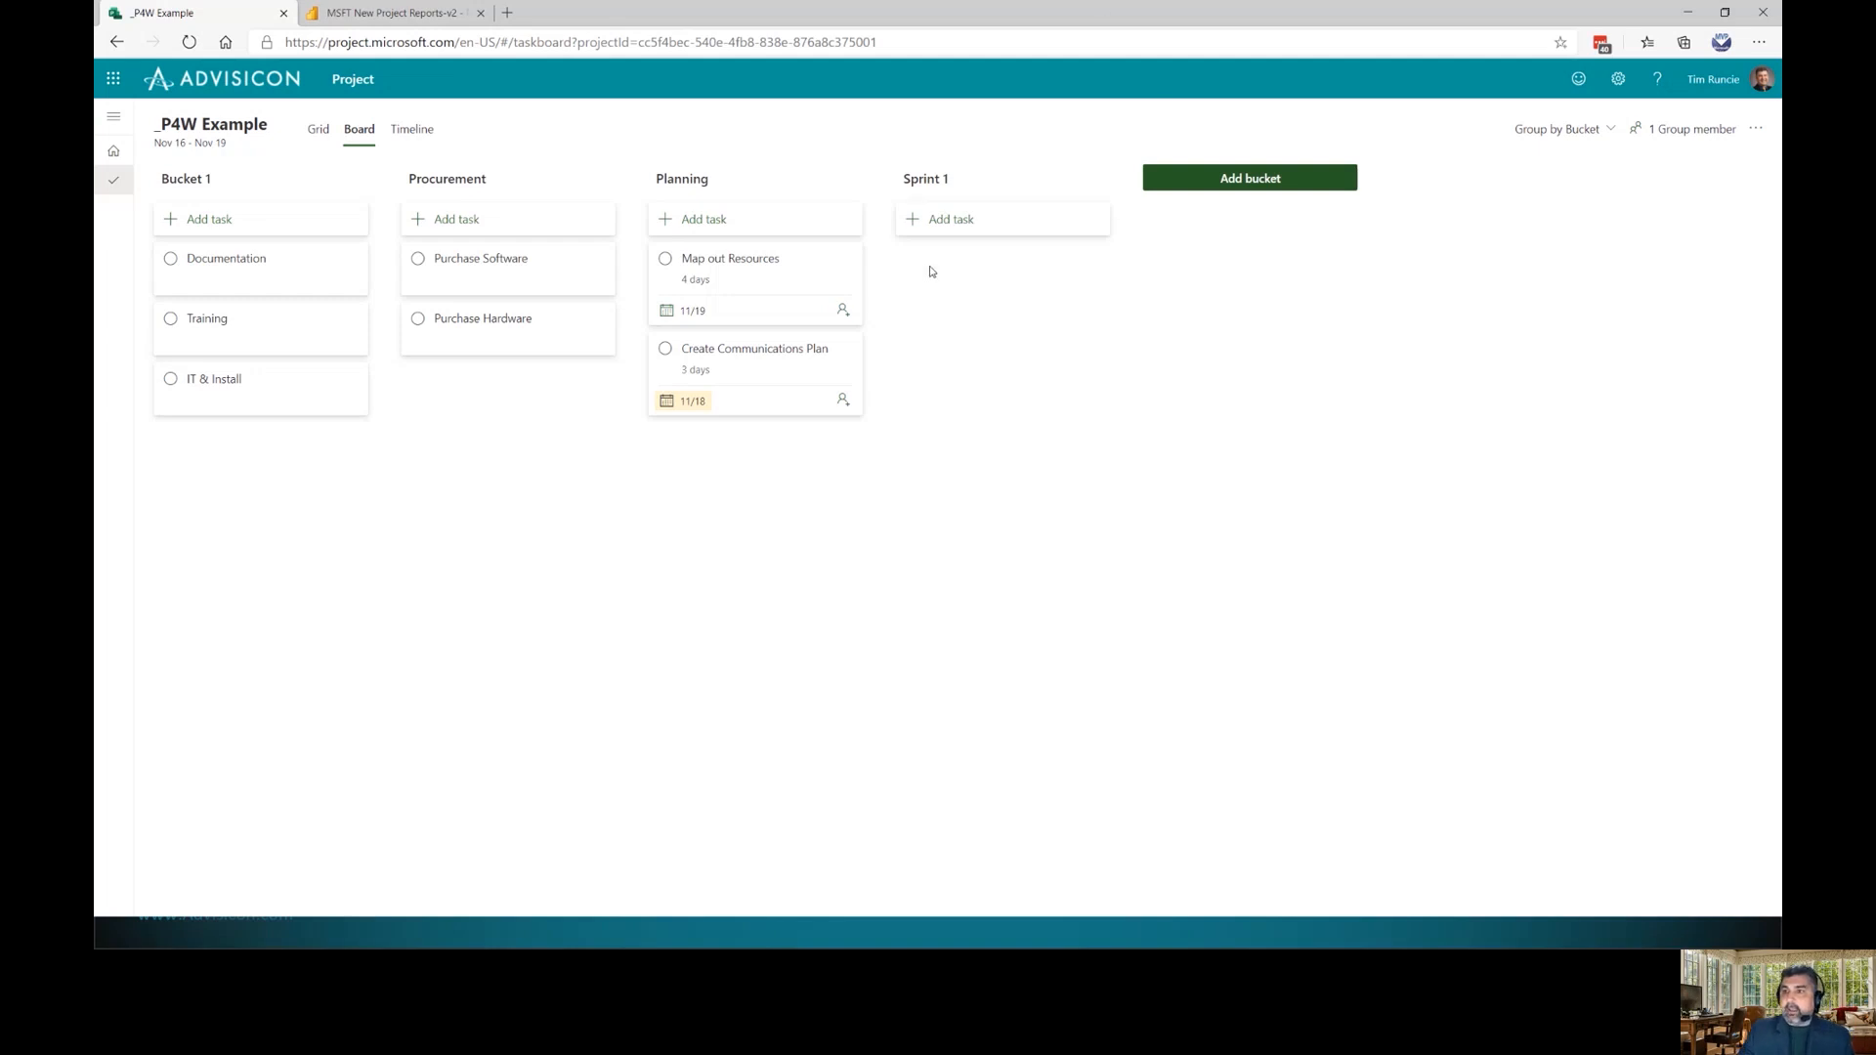
left_click(973, 232)
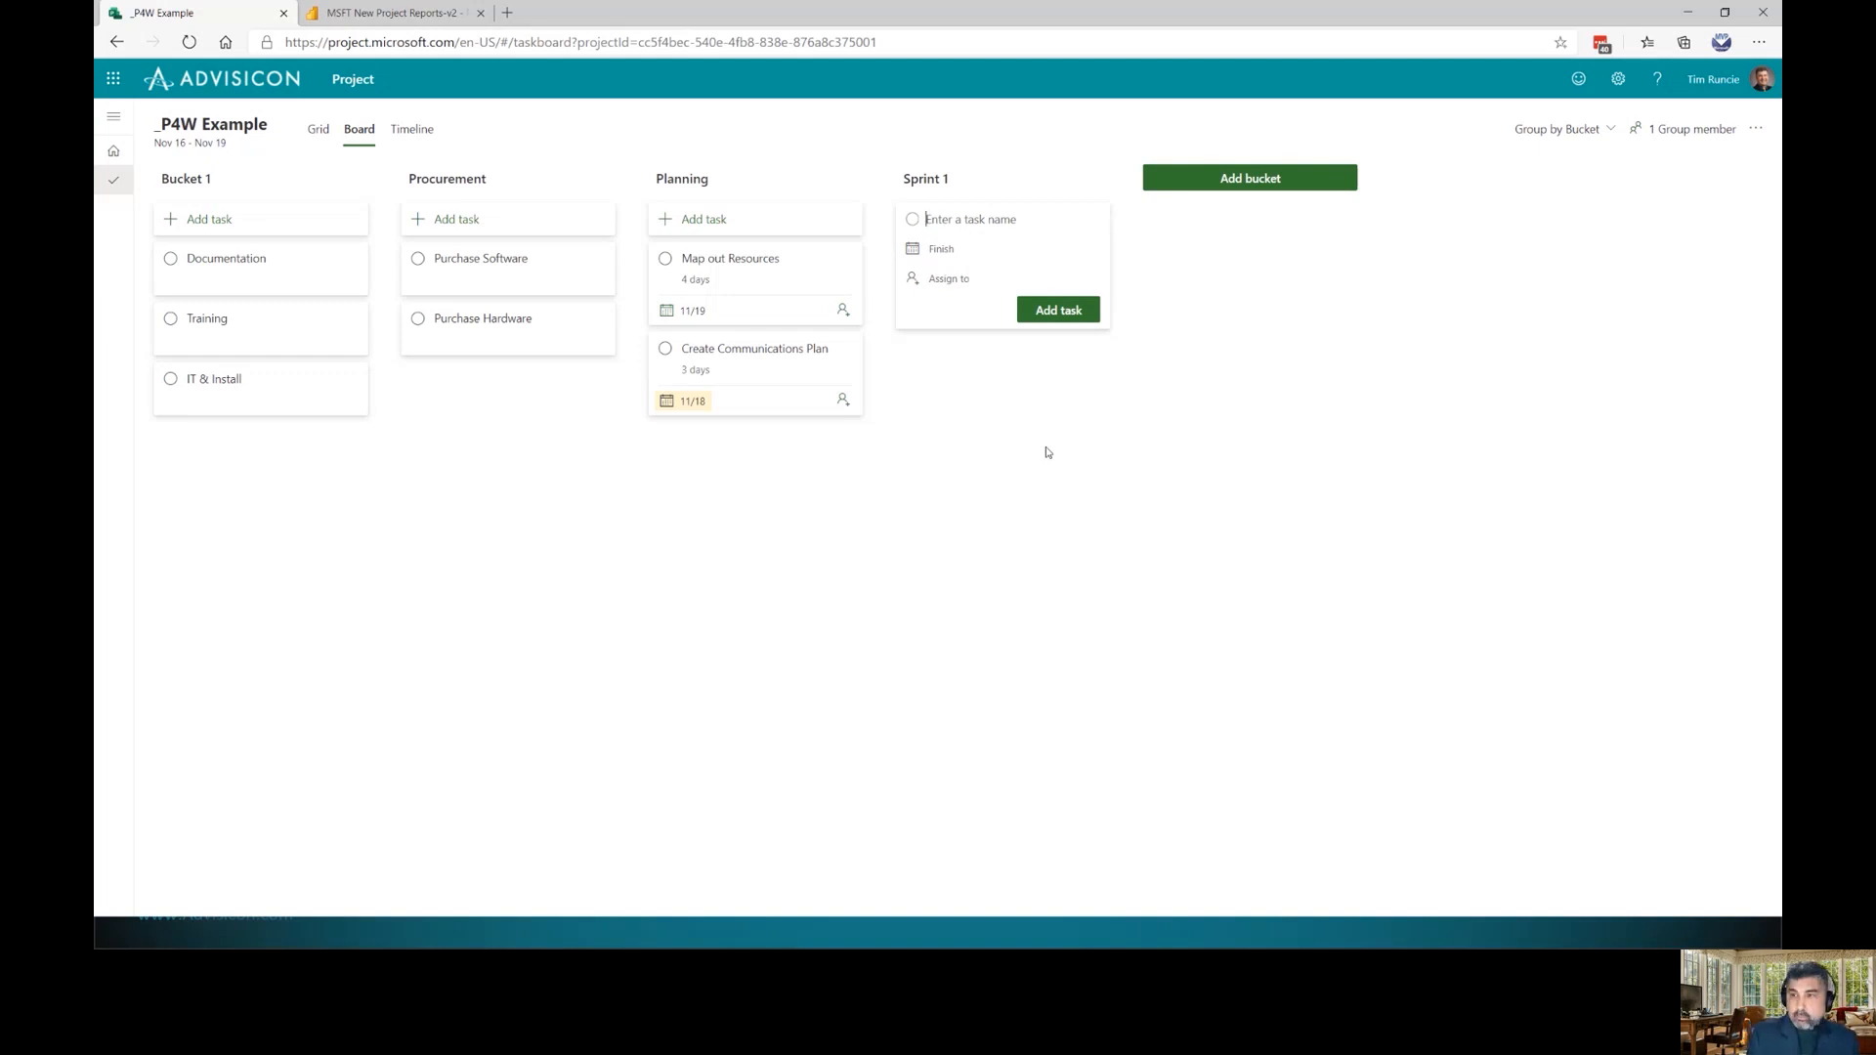
type("Planning")
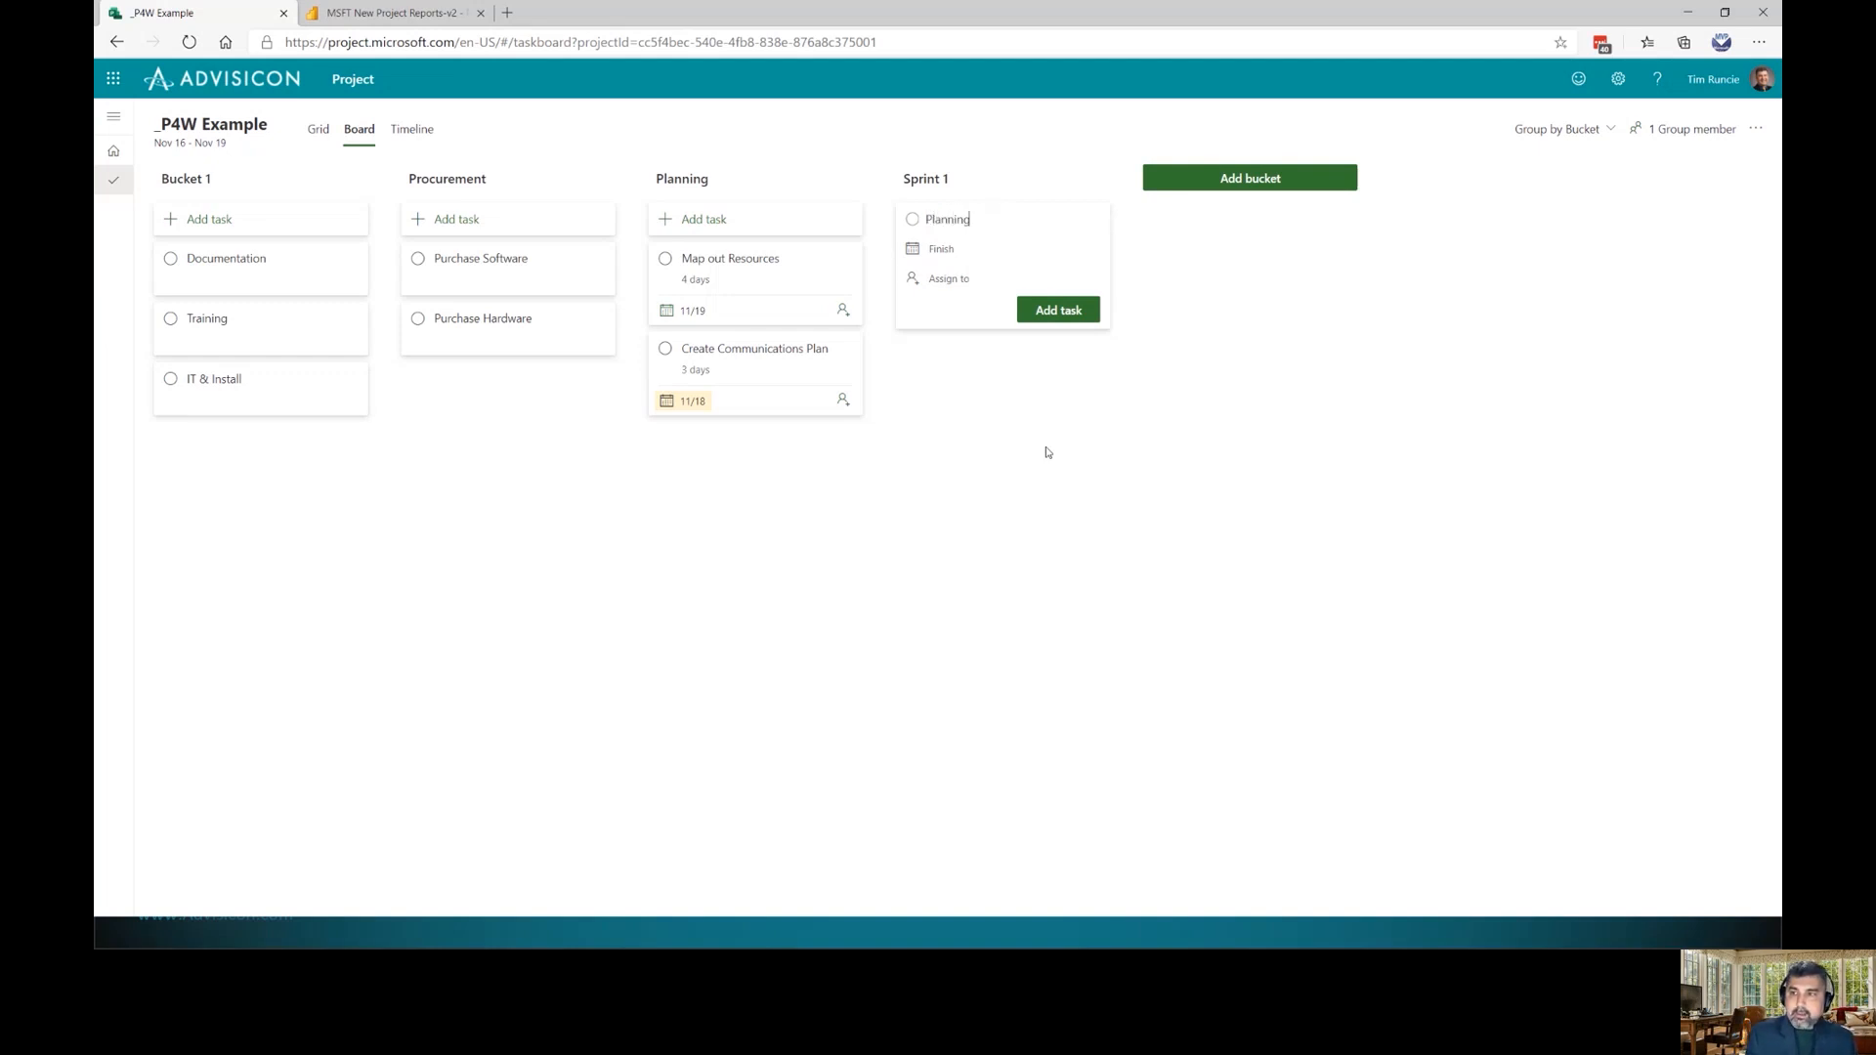
key("BackSpace")
key("BackSpace")
key("BackSpace")
key("BackSpace")
key("BackSpace")
type("Sprint 1 Planning")
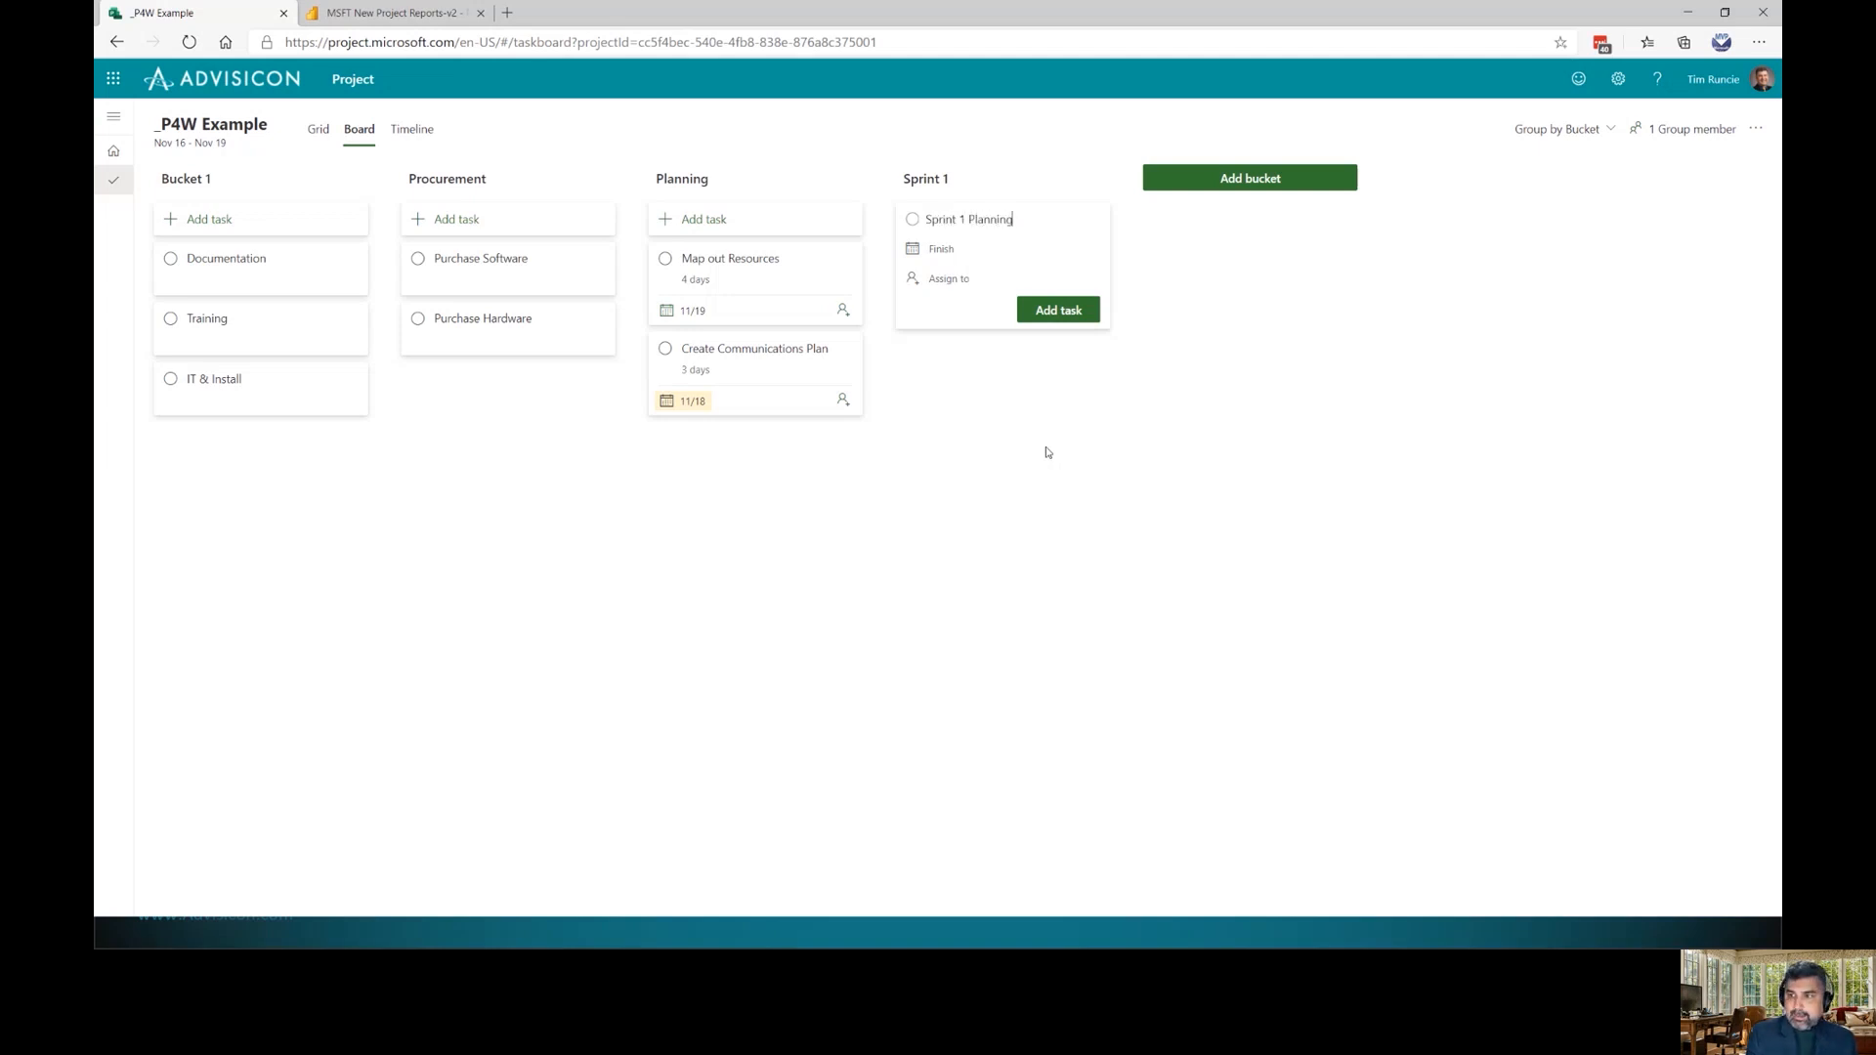
key("Return")
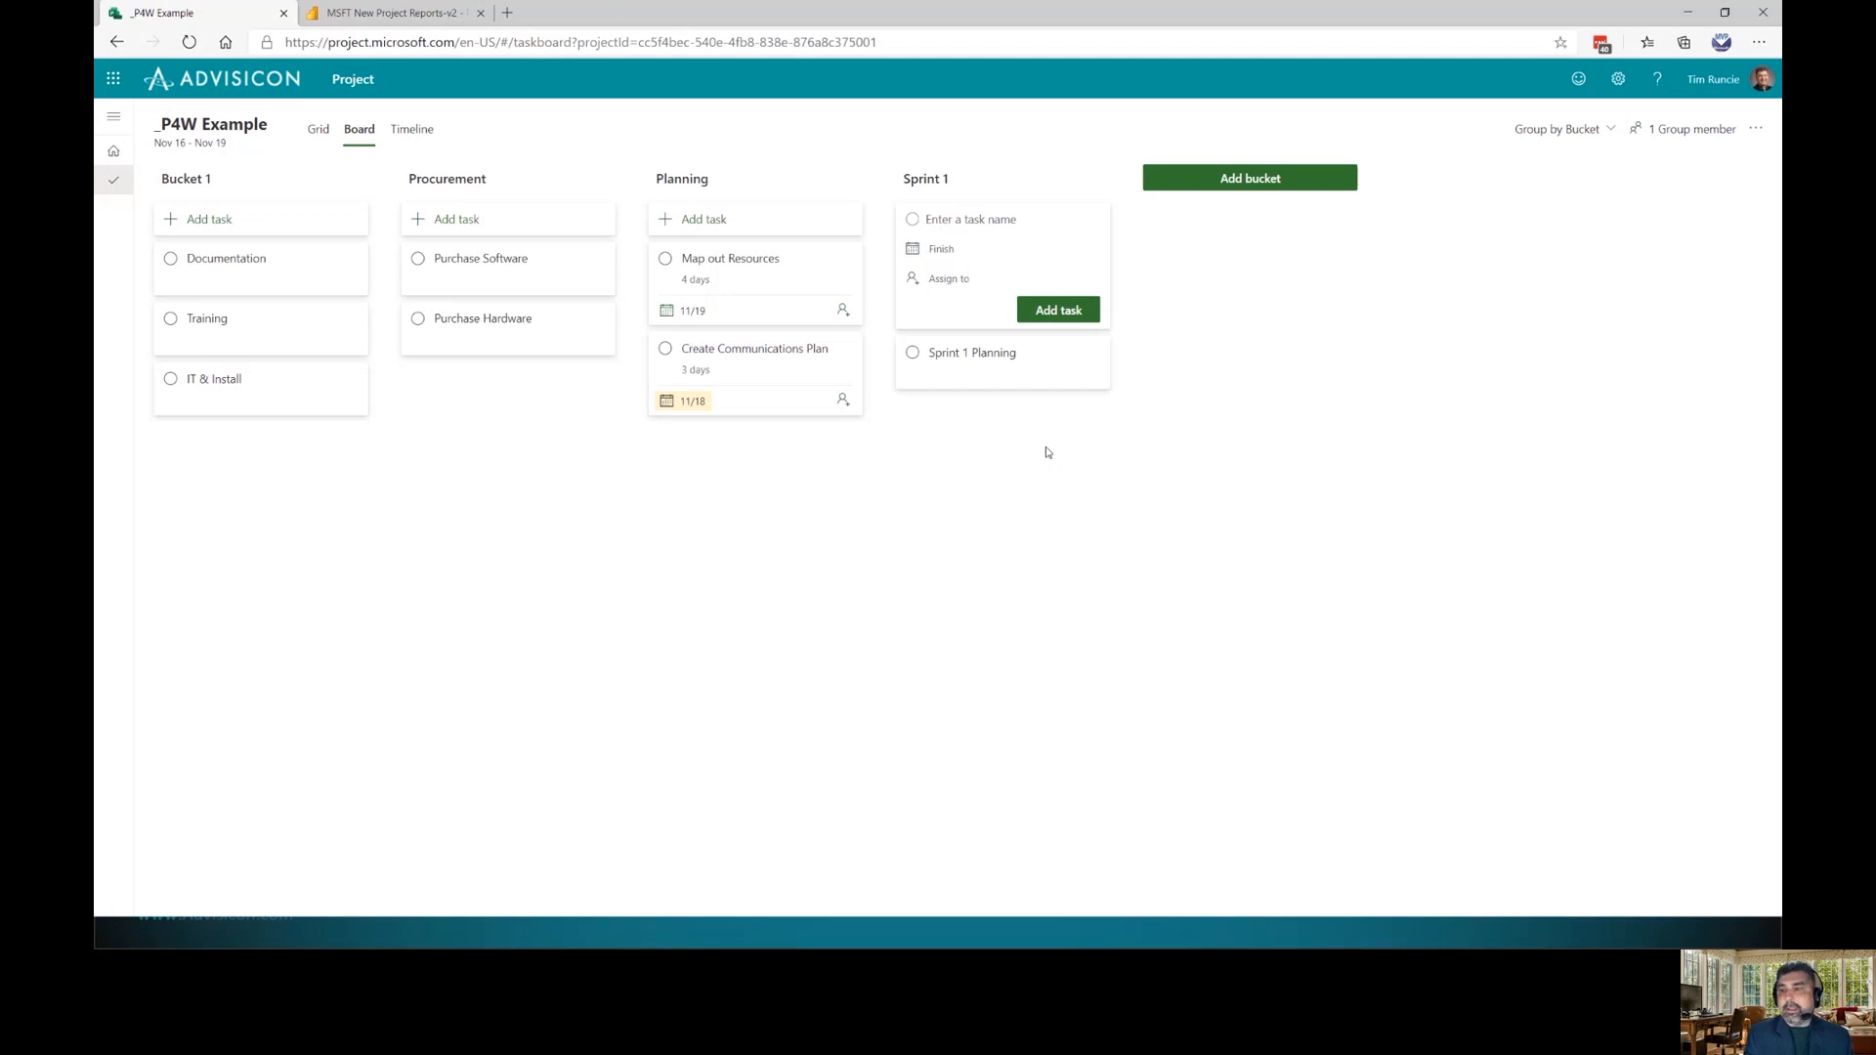
type("Sprint Re")
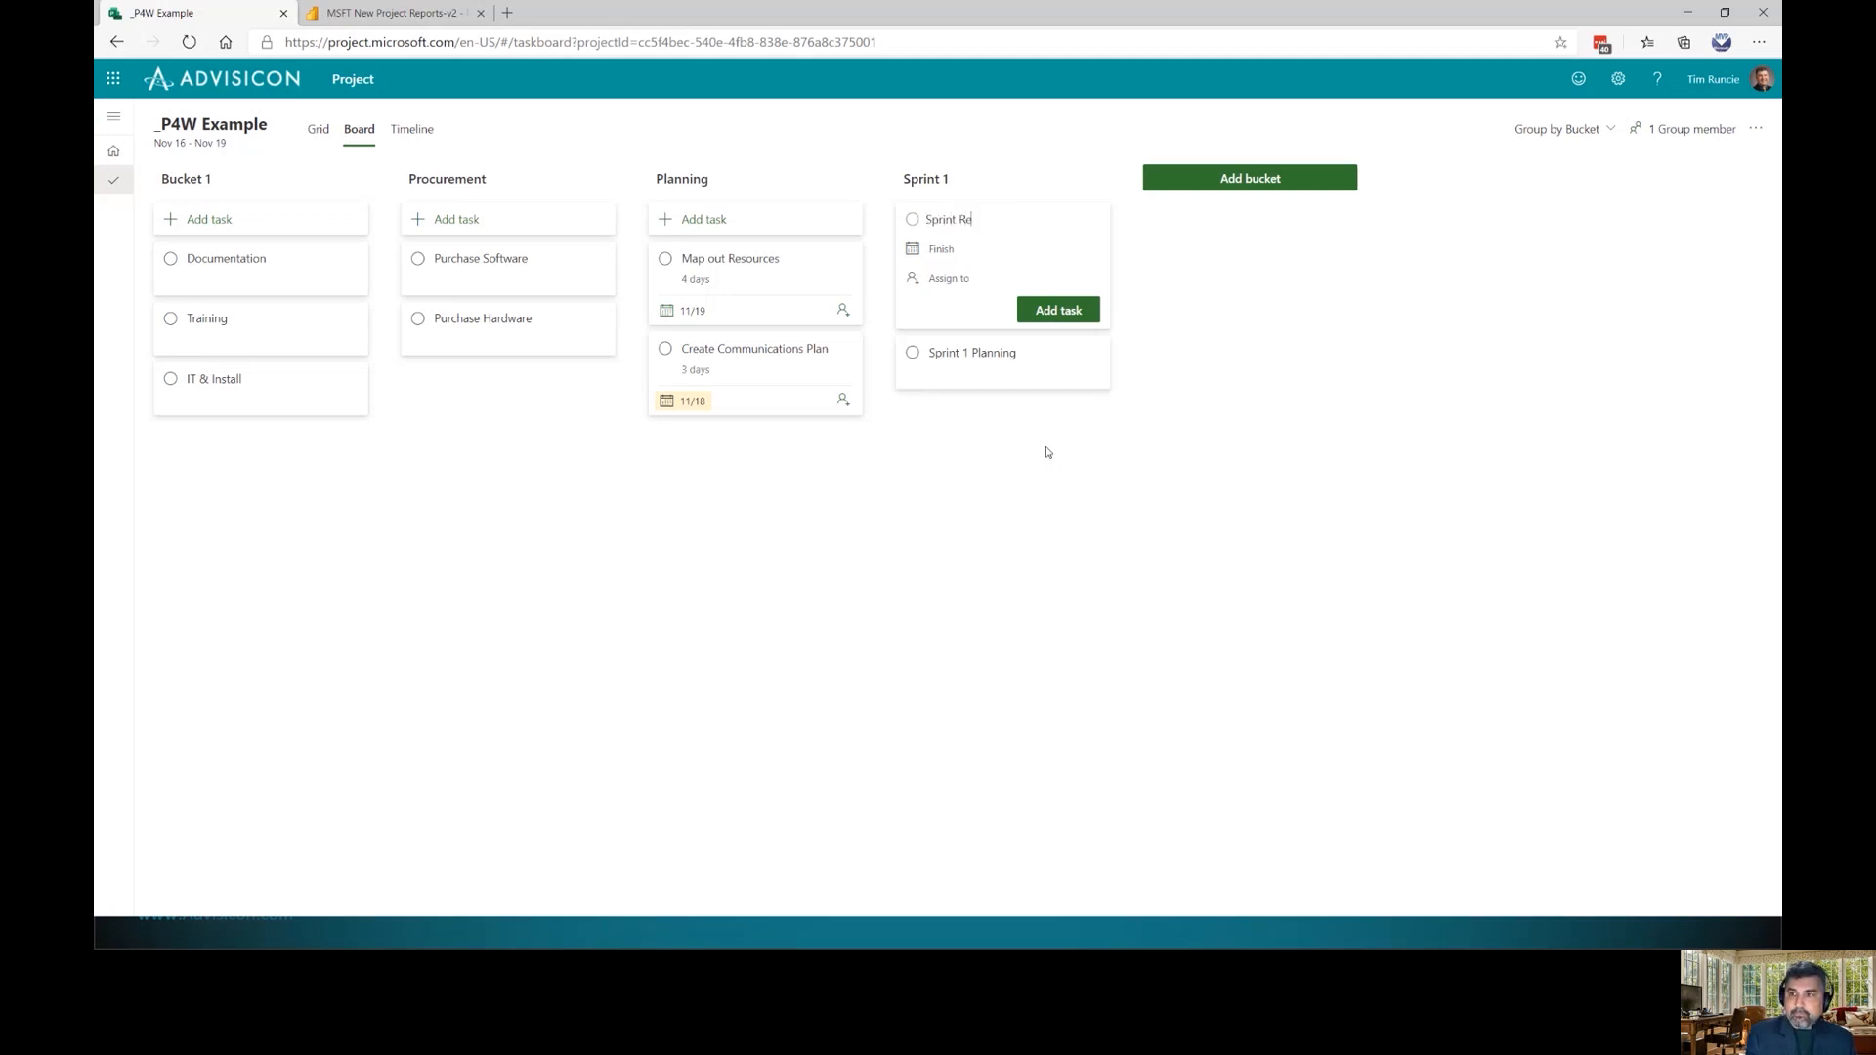
type("trospective")
key("Return")
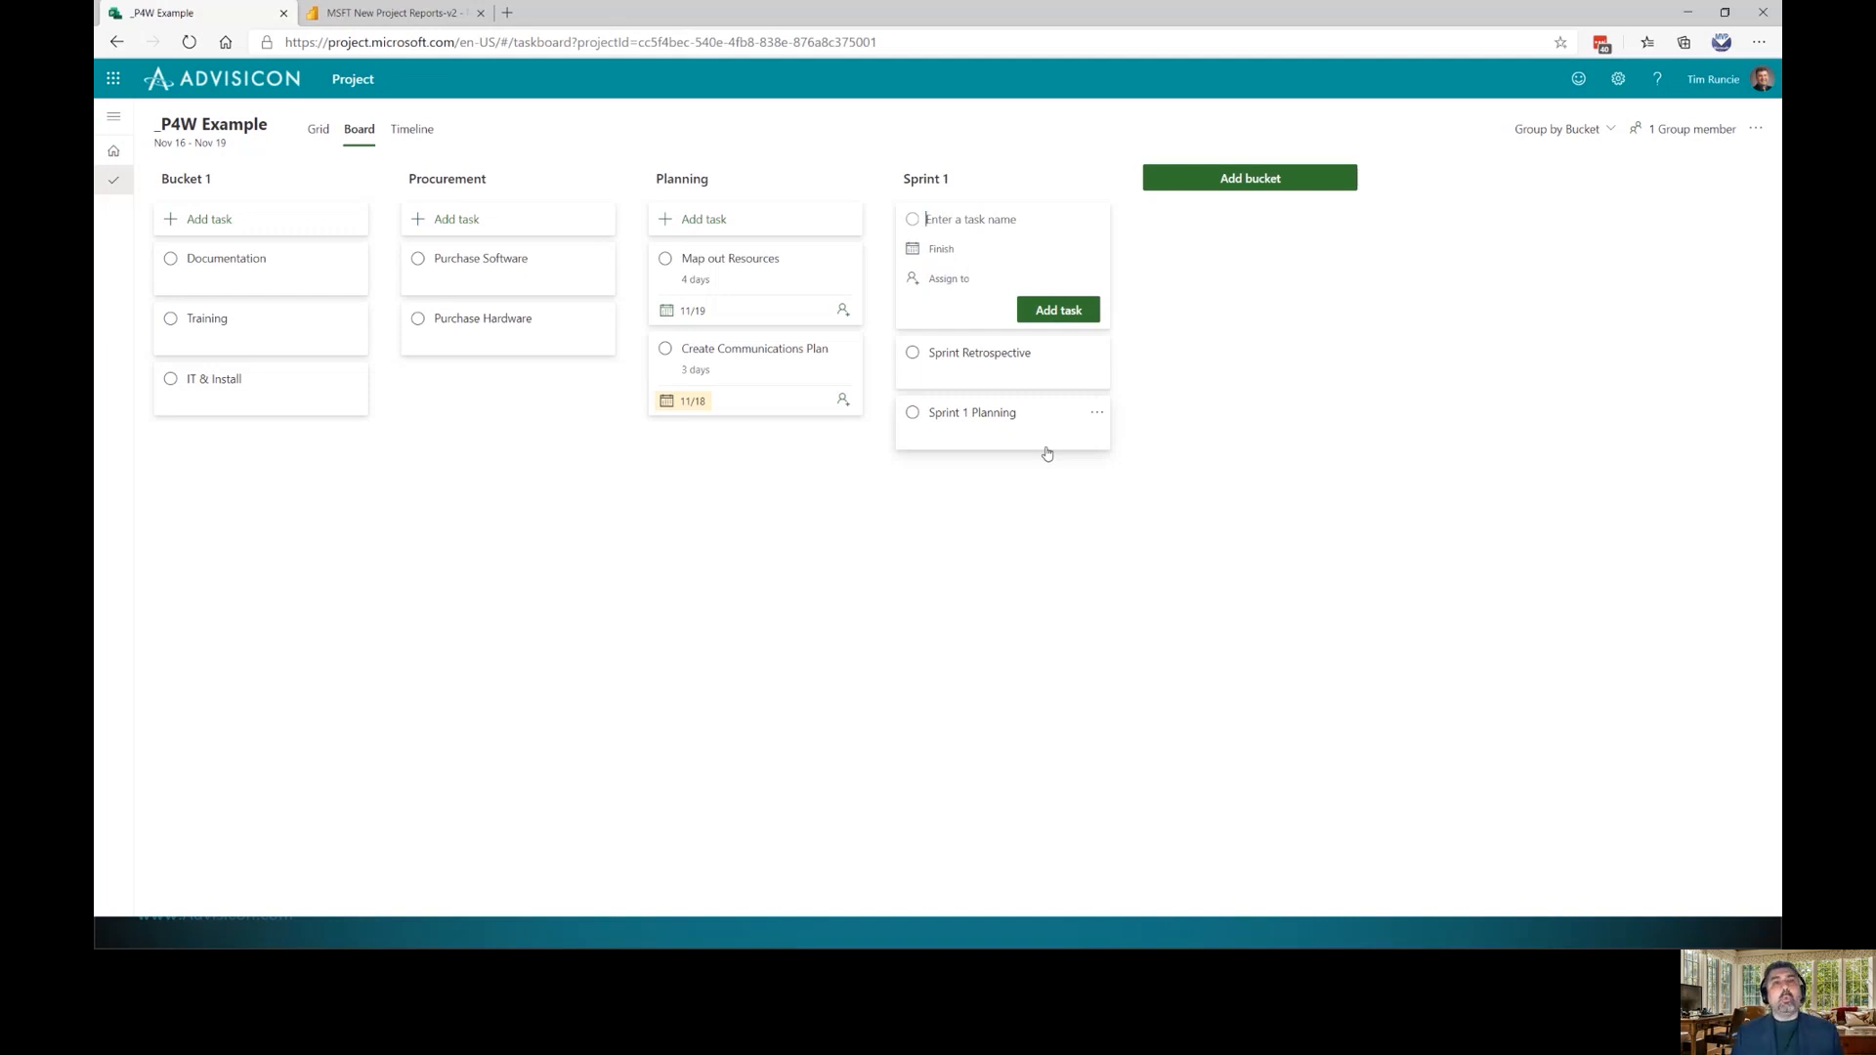
left_click(993, 361)
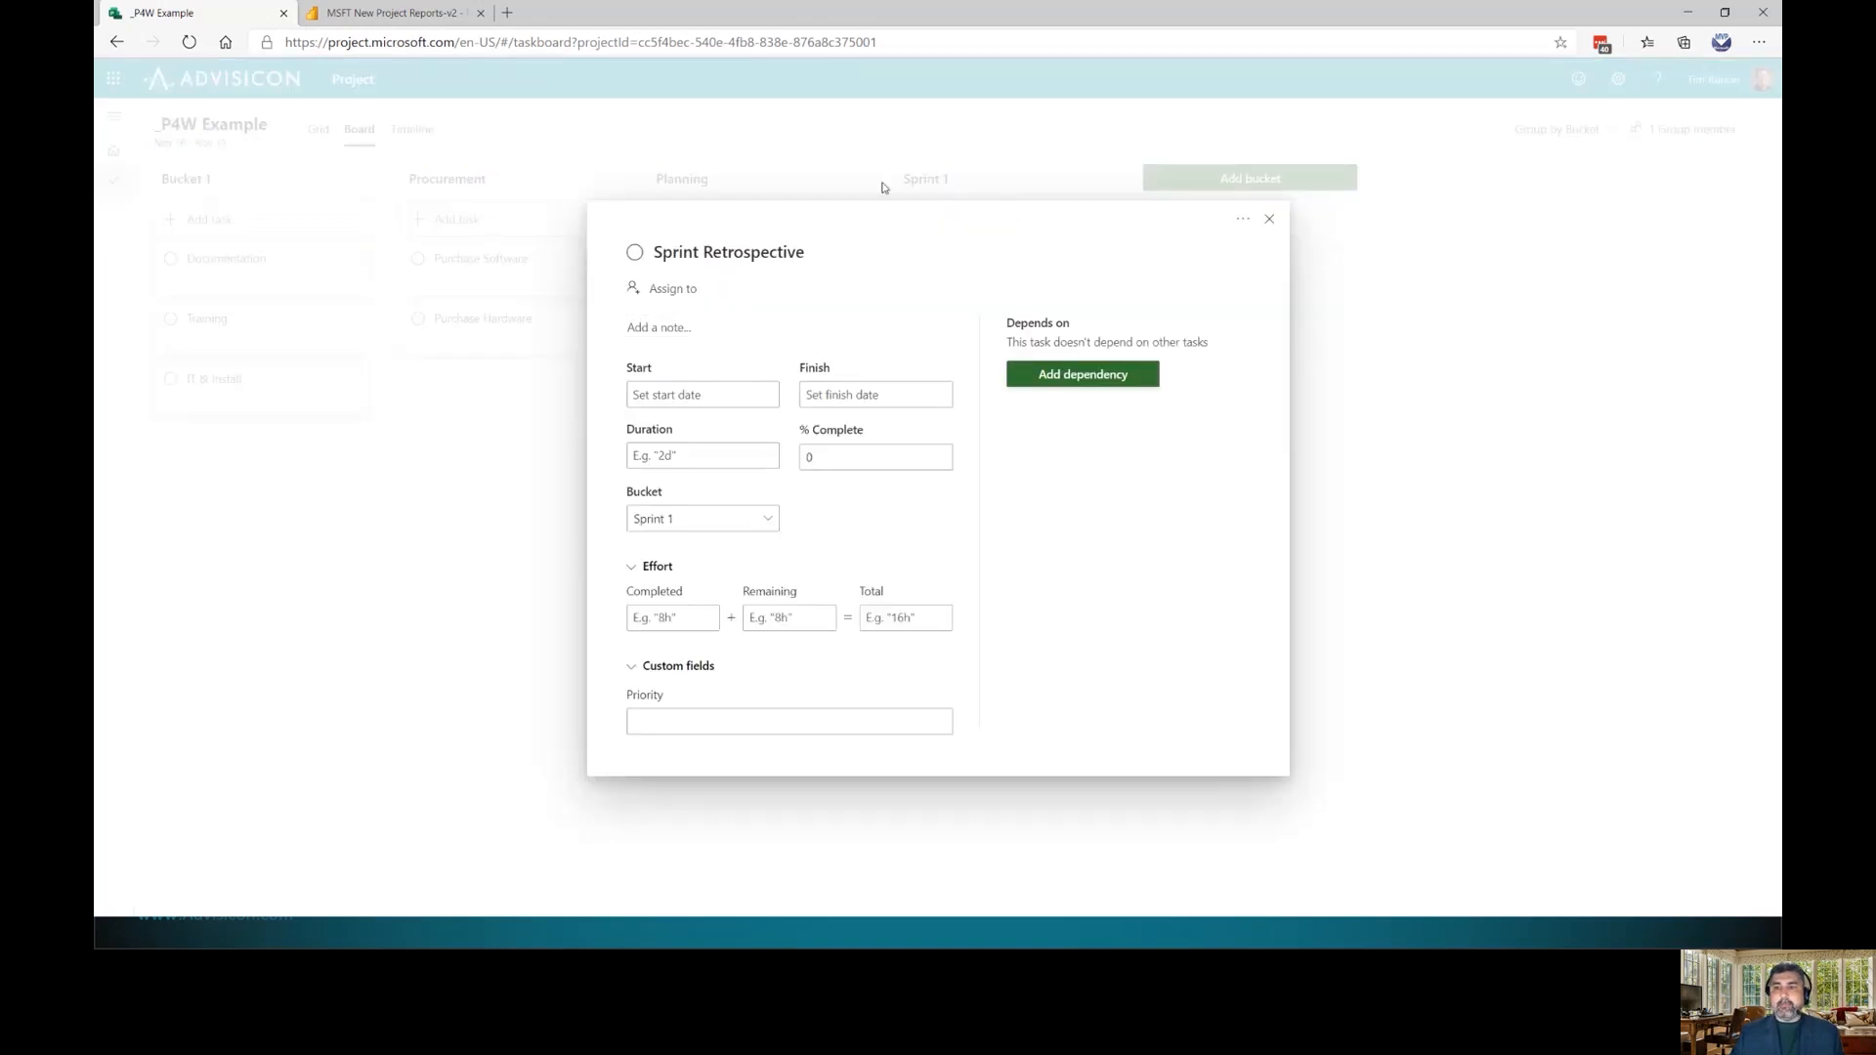
left_click(663, 395)
left_click(863, 393)
left_click(889, 307)
left_click(714, 460)
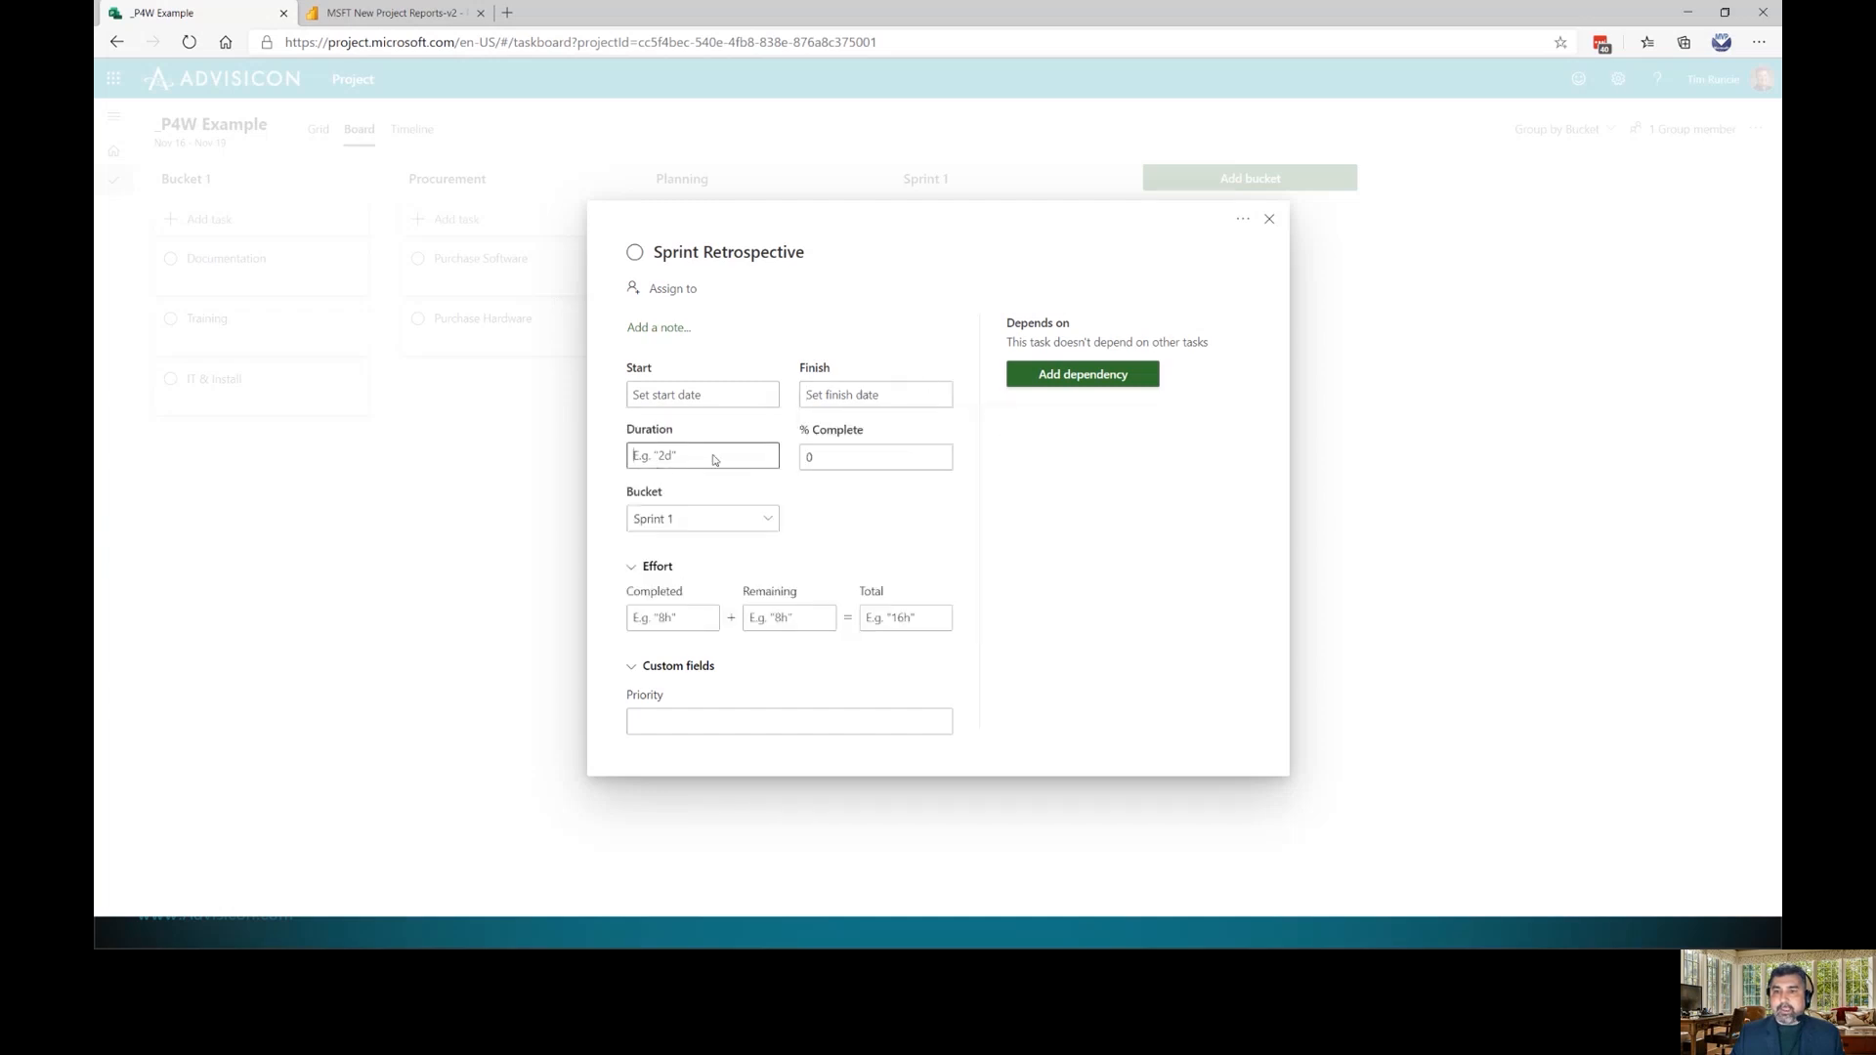
left_click(765, 520)
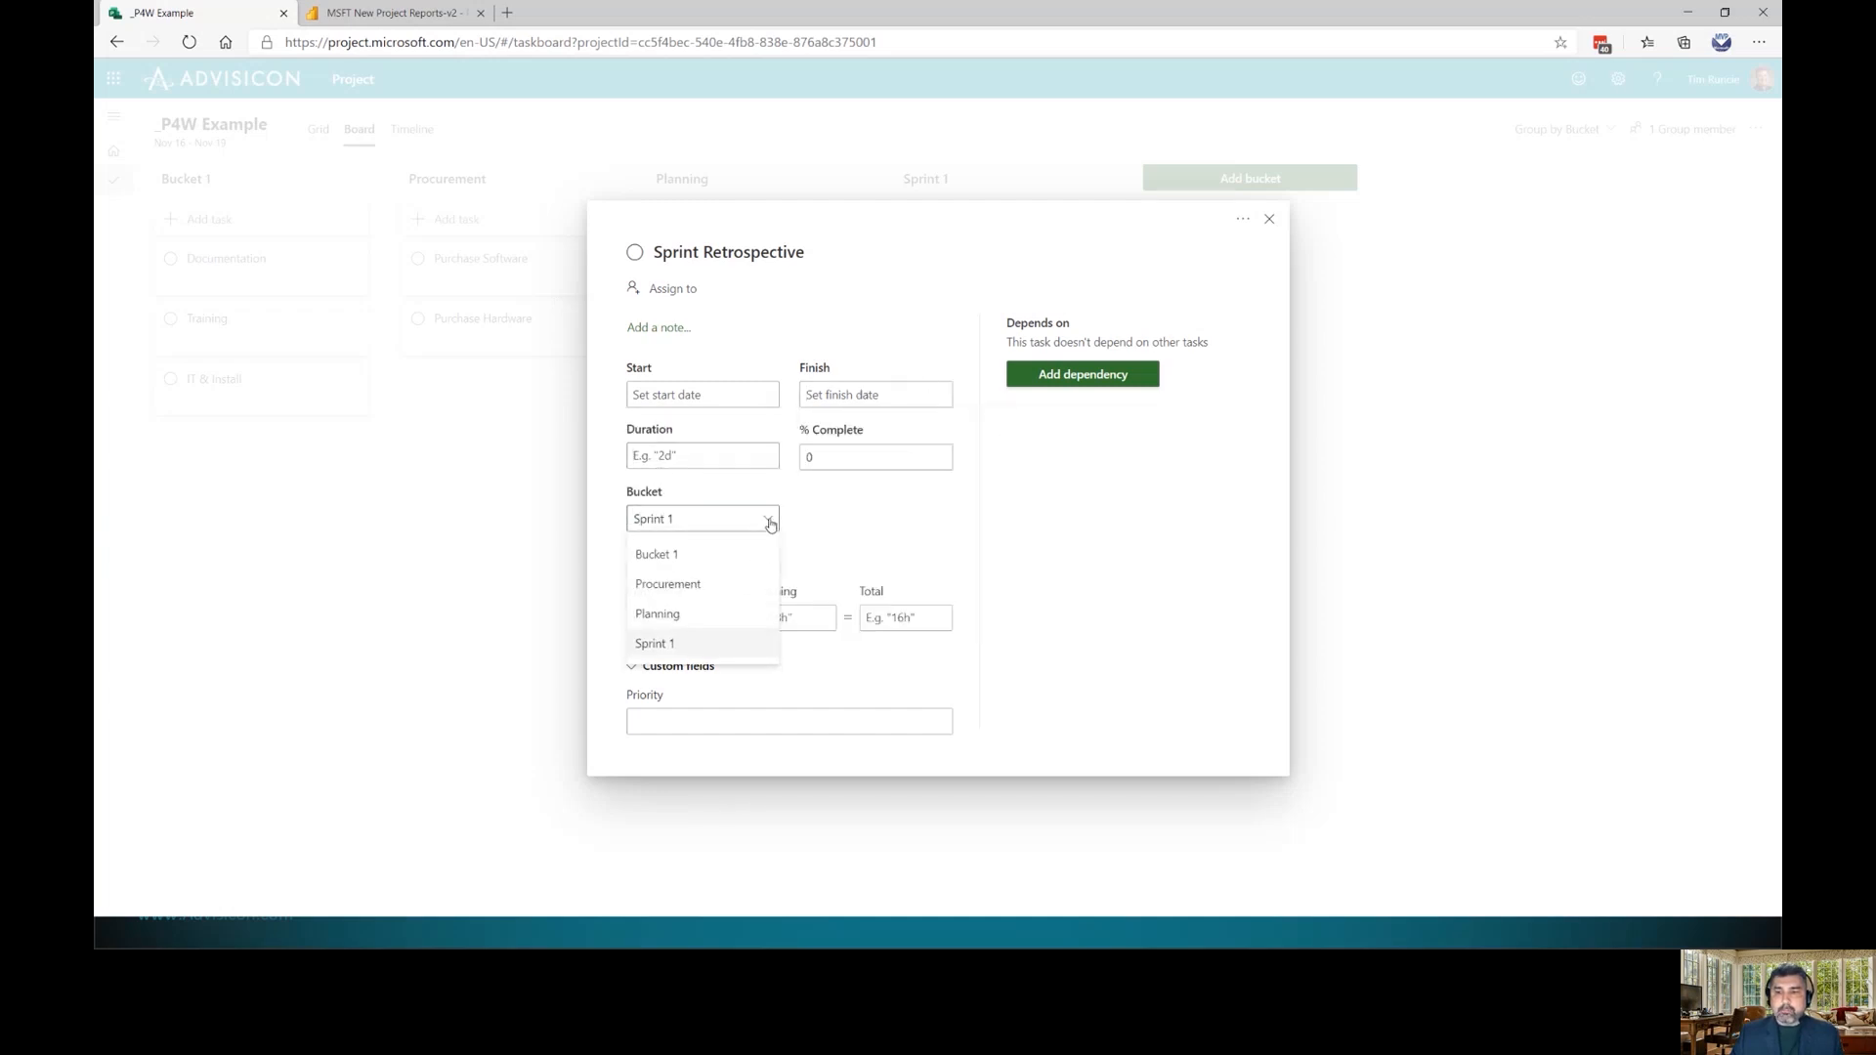
left_click(856, 512)
left_click(632, 672)
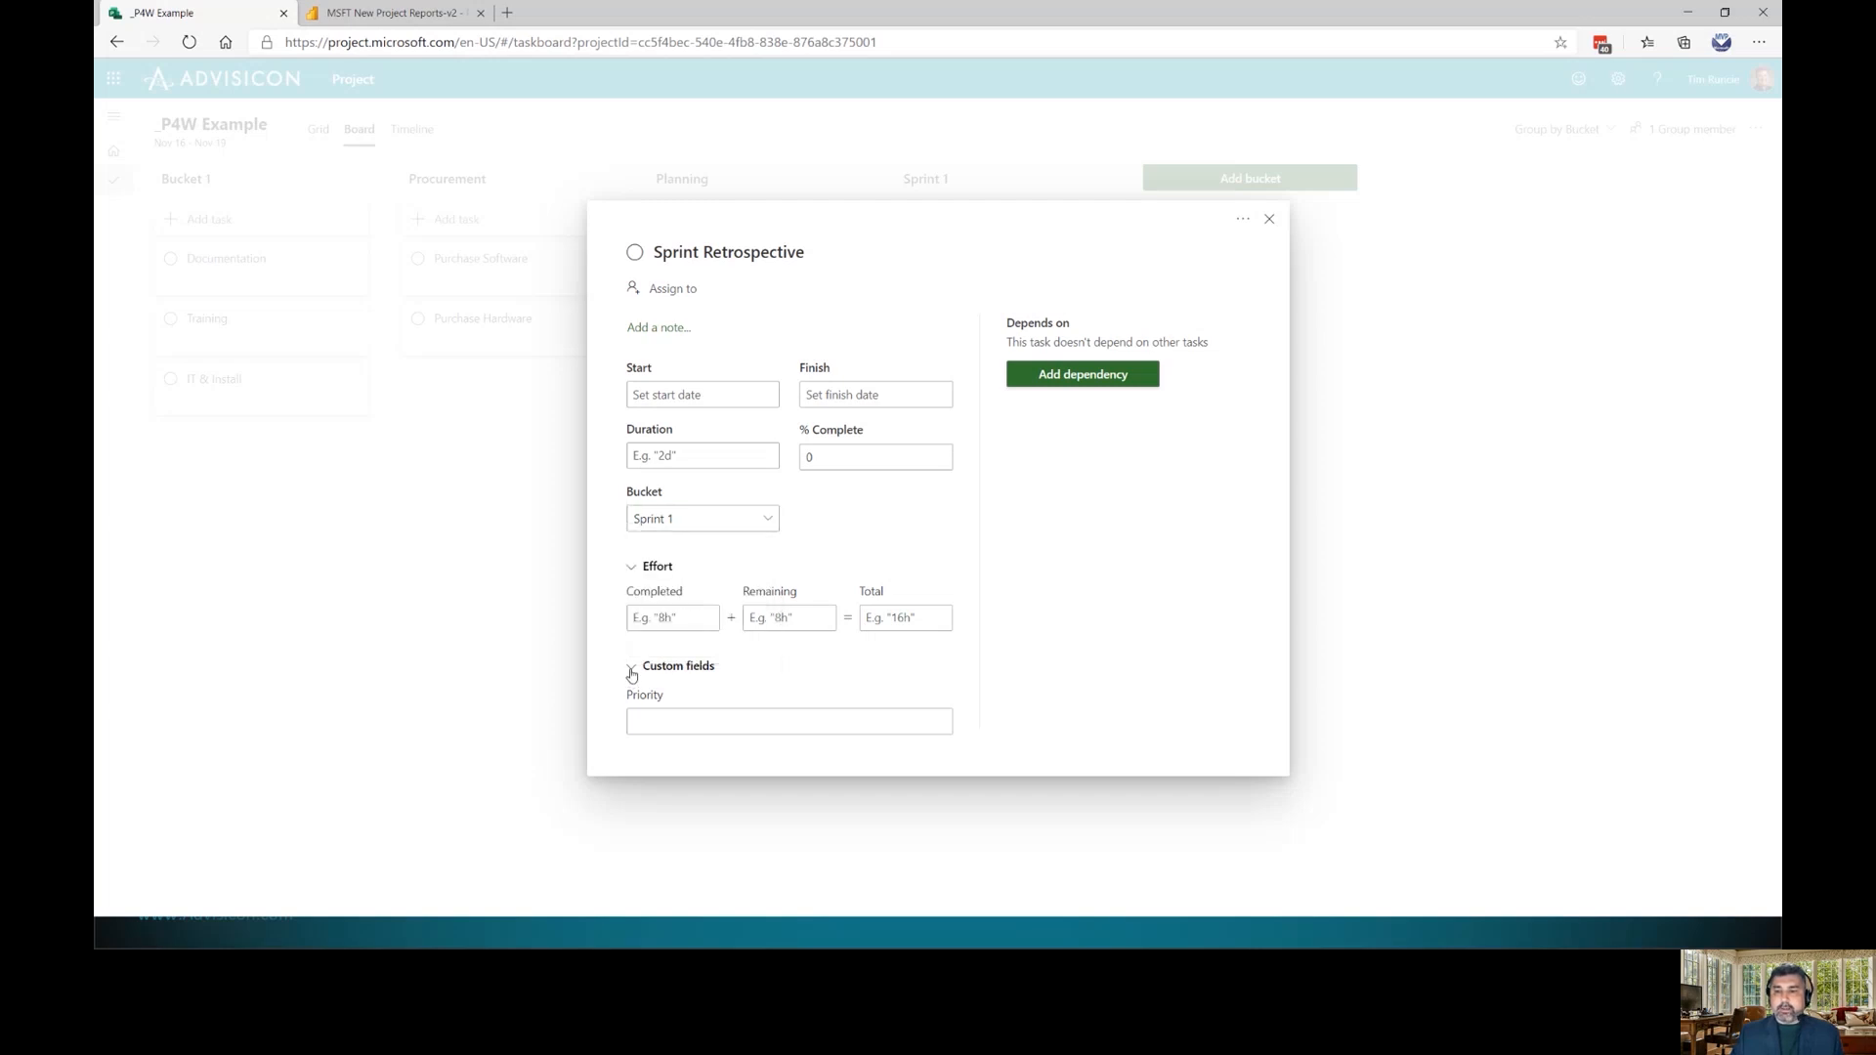
left_click(631, 694)
left_click(648, 720)
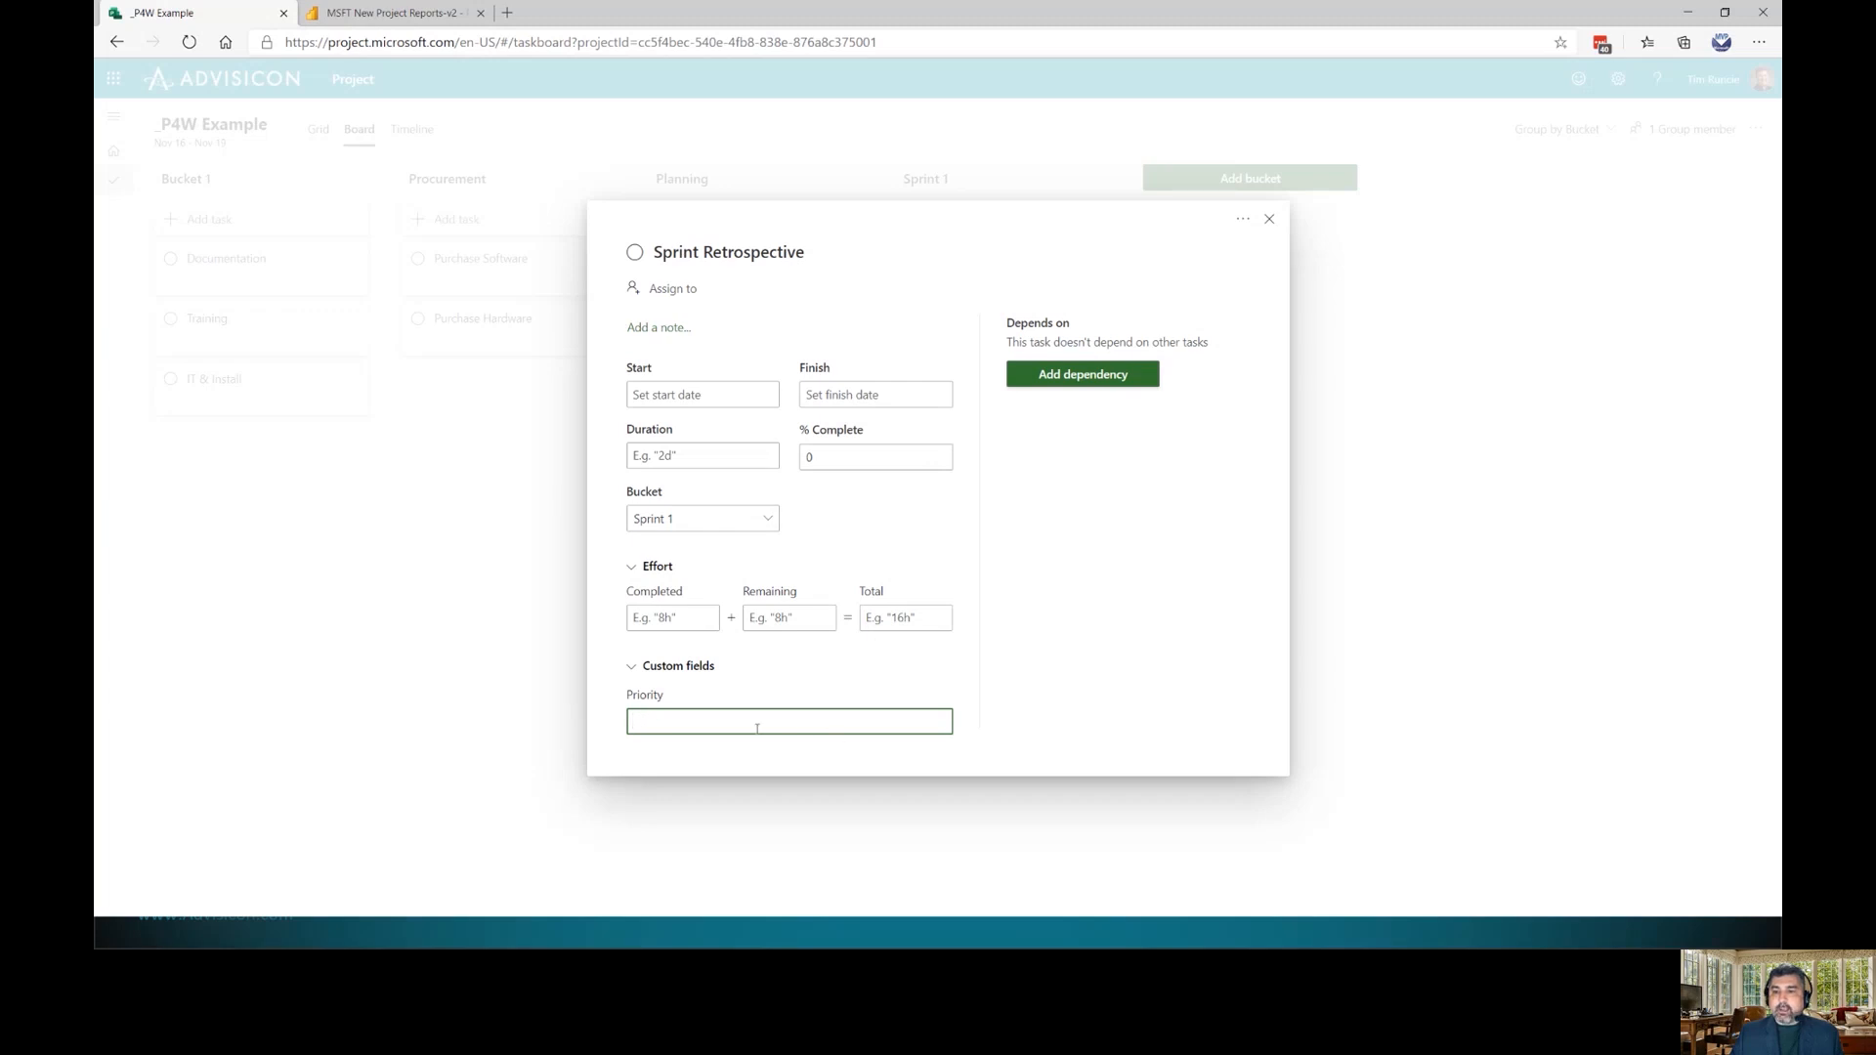
left_click(1269, 219)
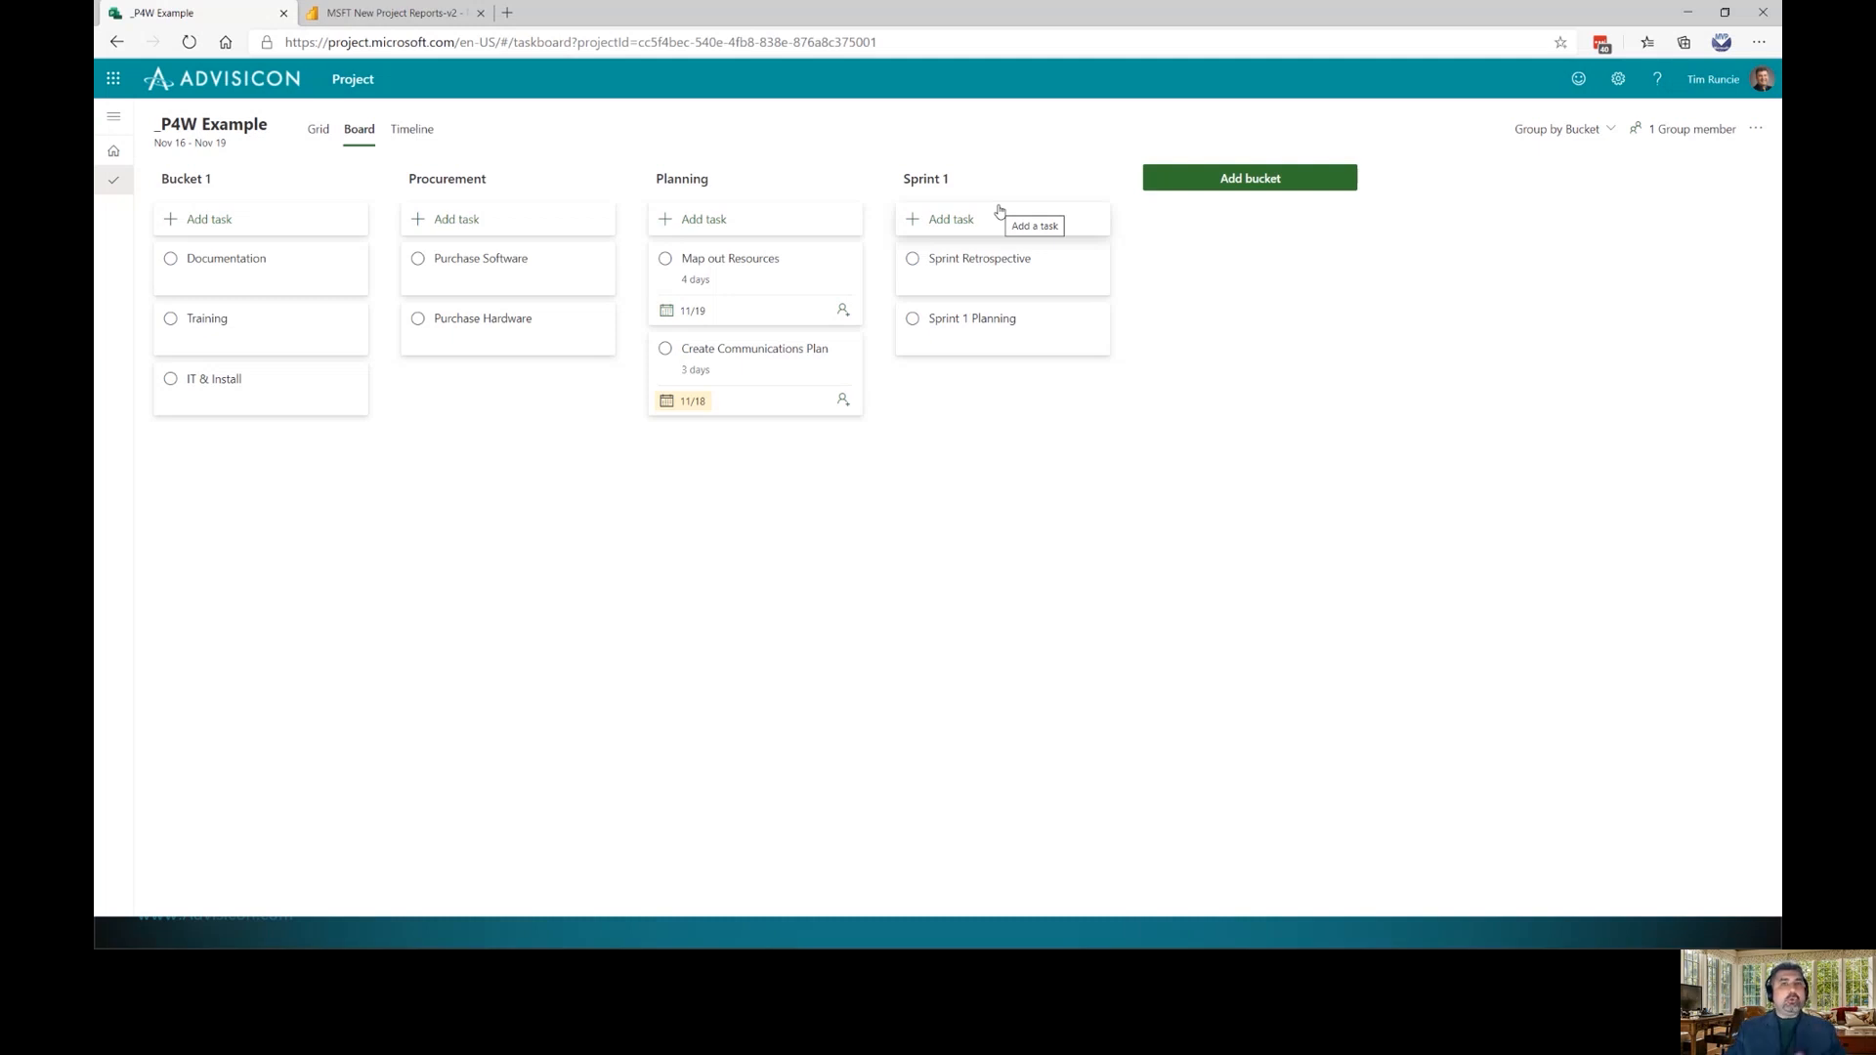
Return to Grid view and add a Bucket column
left_click(318, 129)
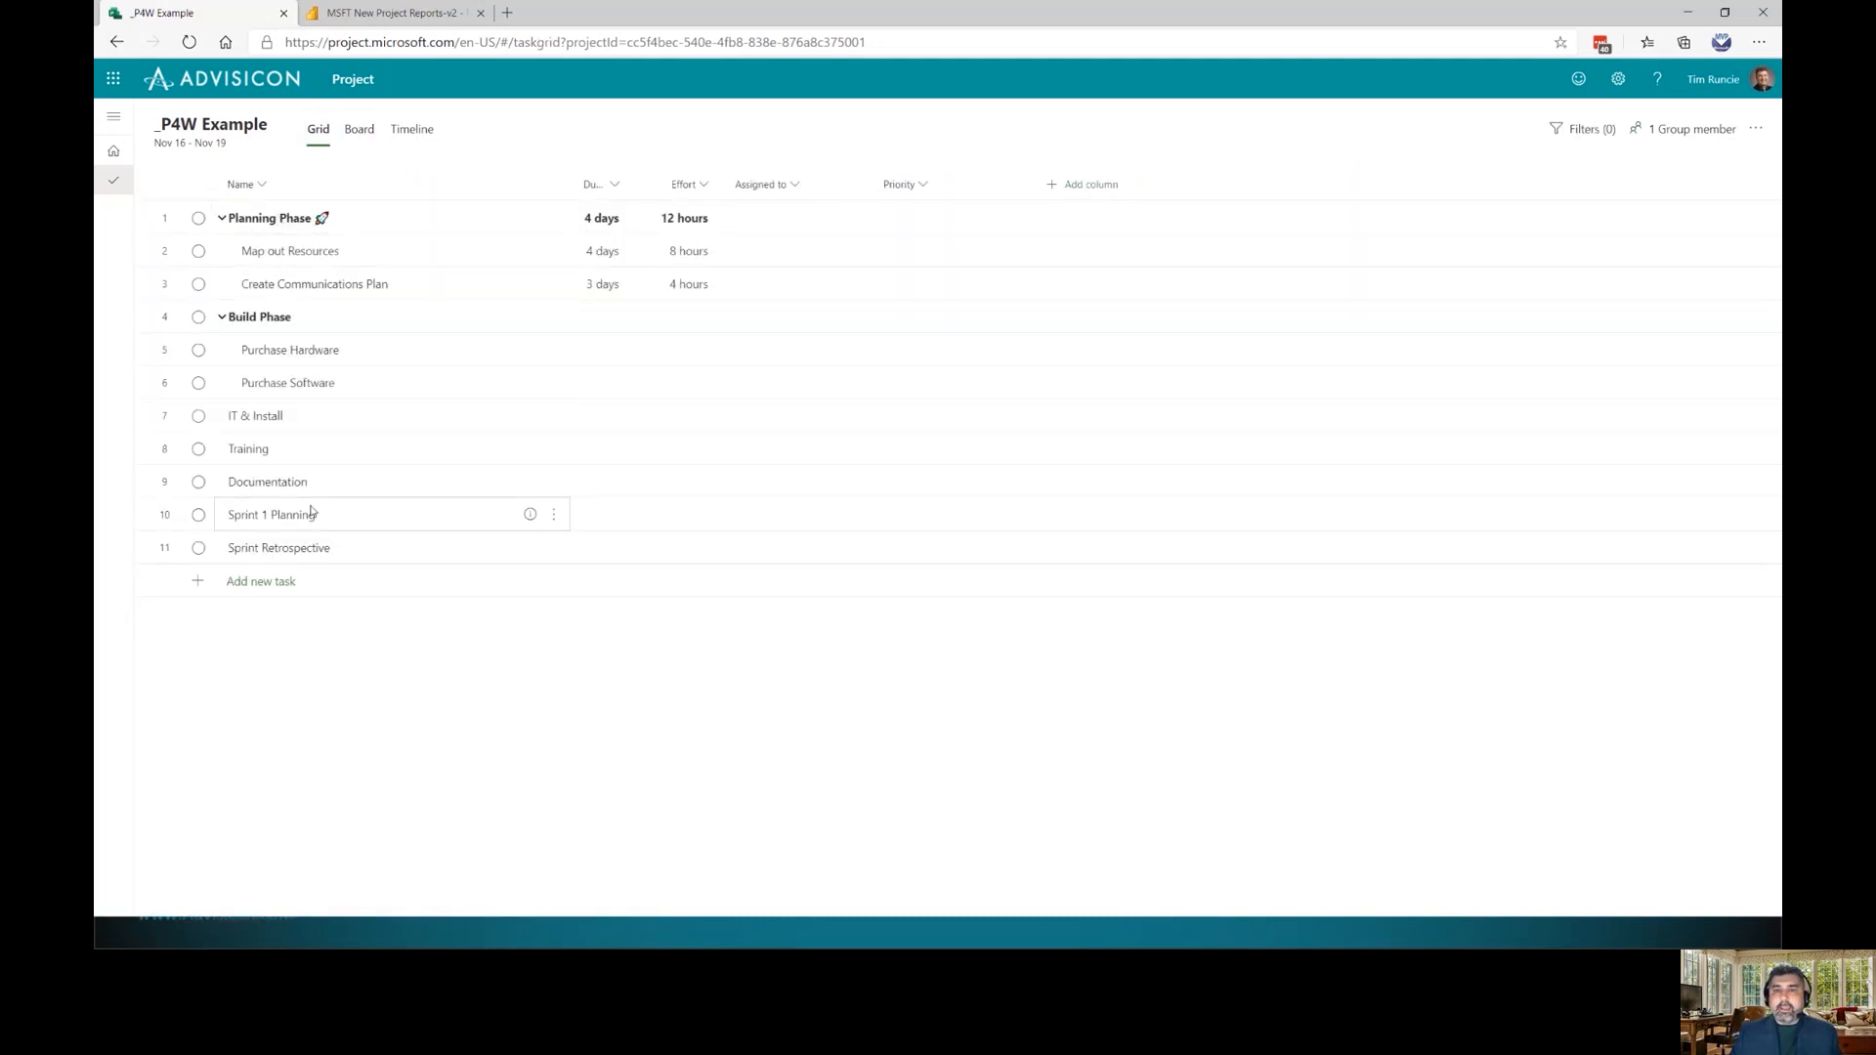
left_click(1087, 185)
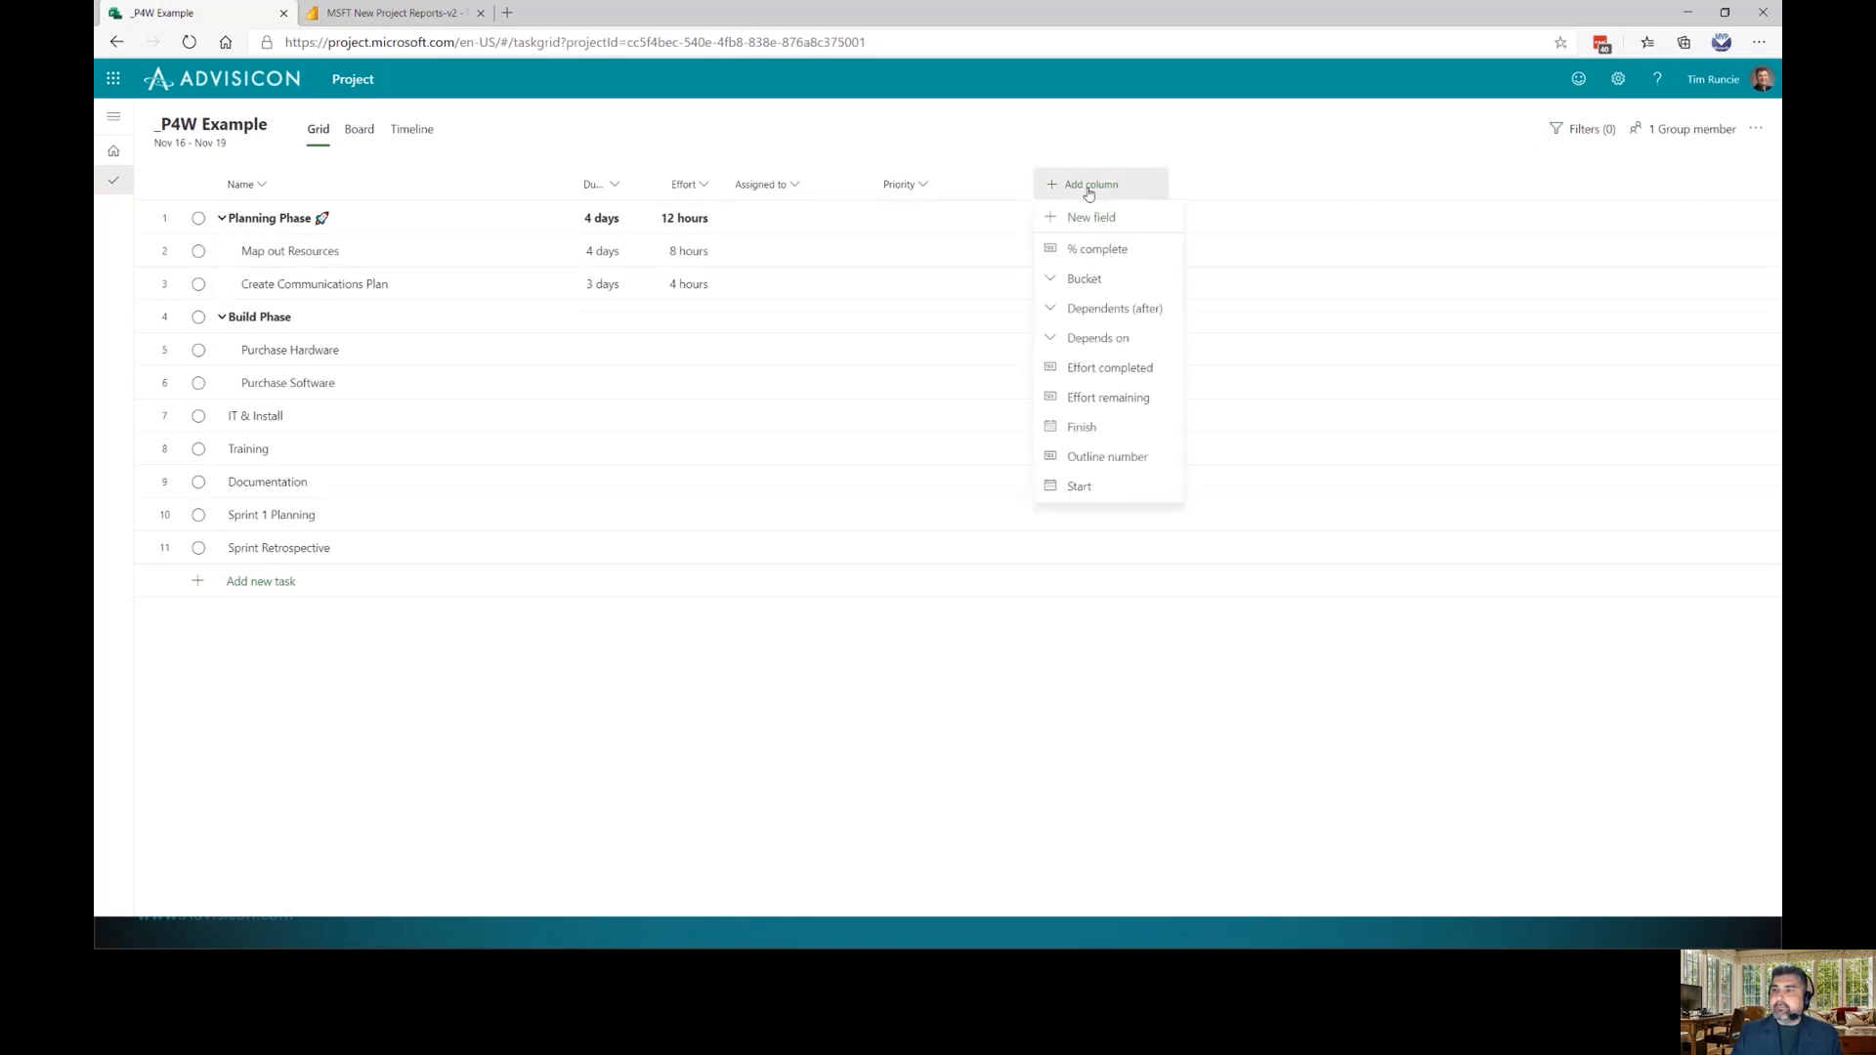
left_click(1085, 280)
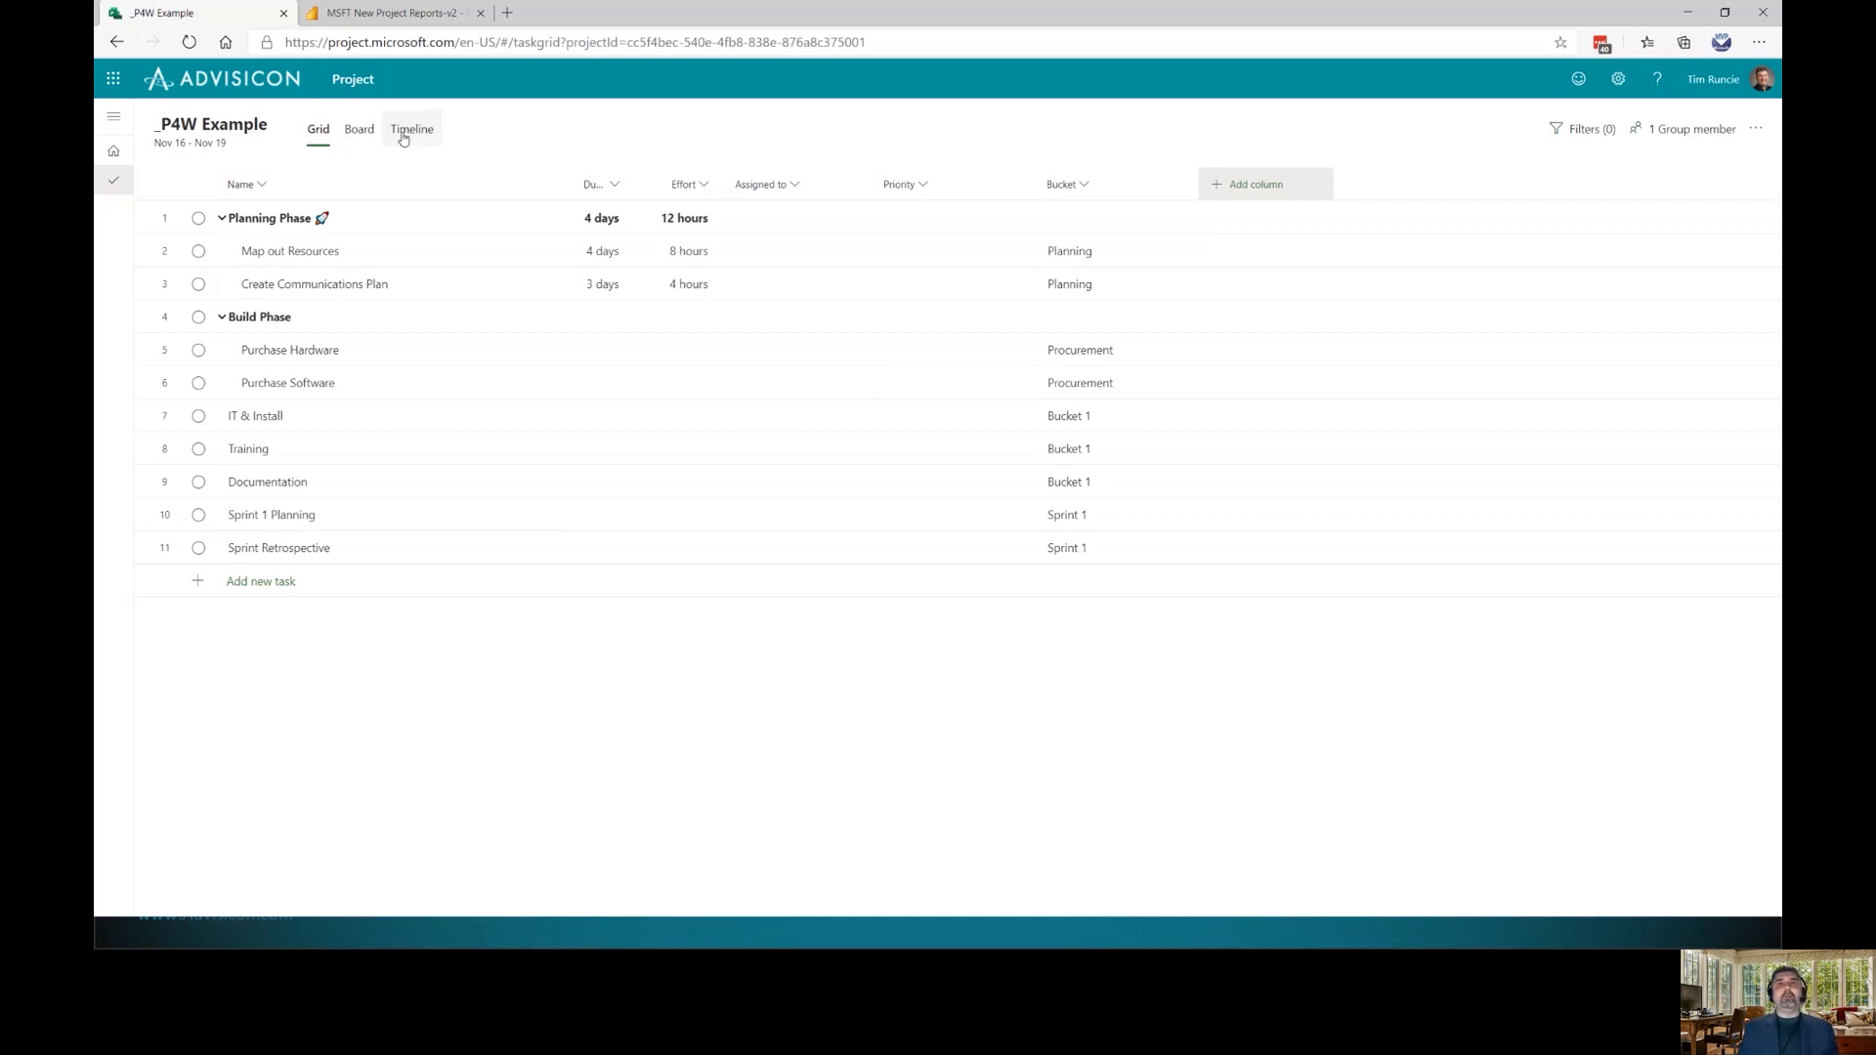
left_click(313, 424)
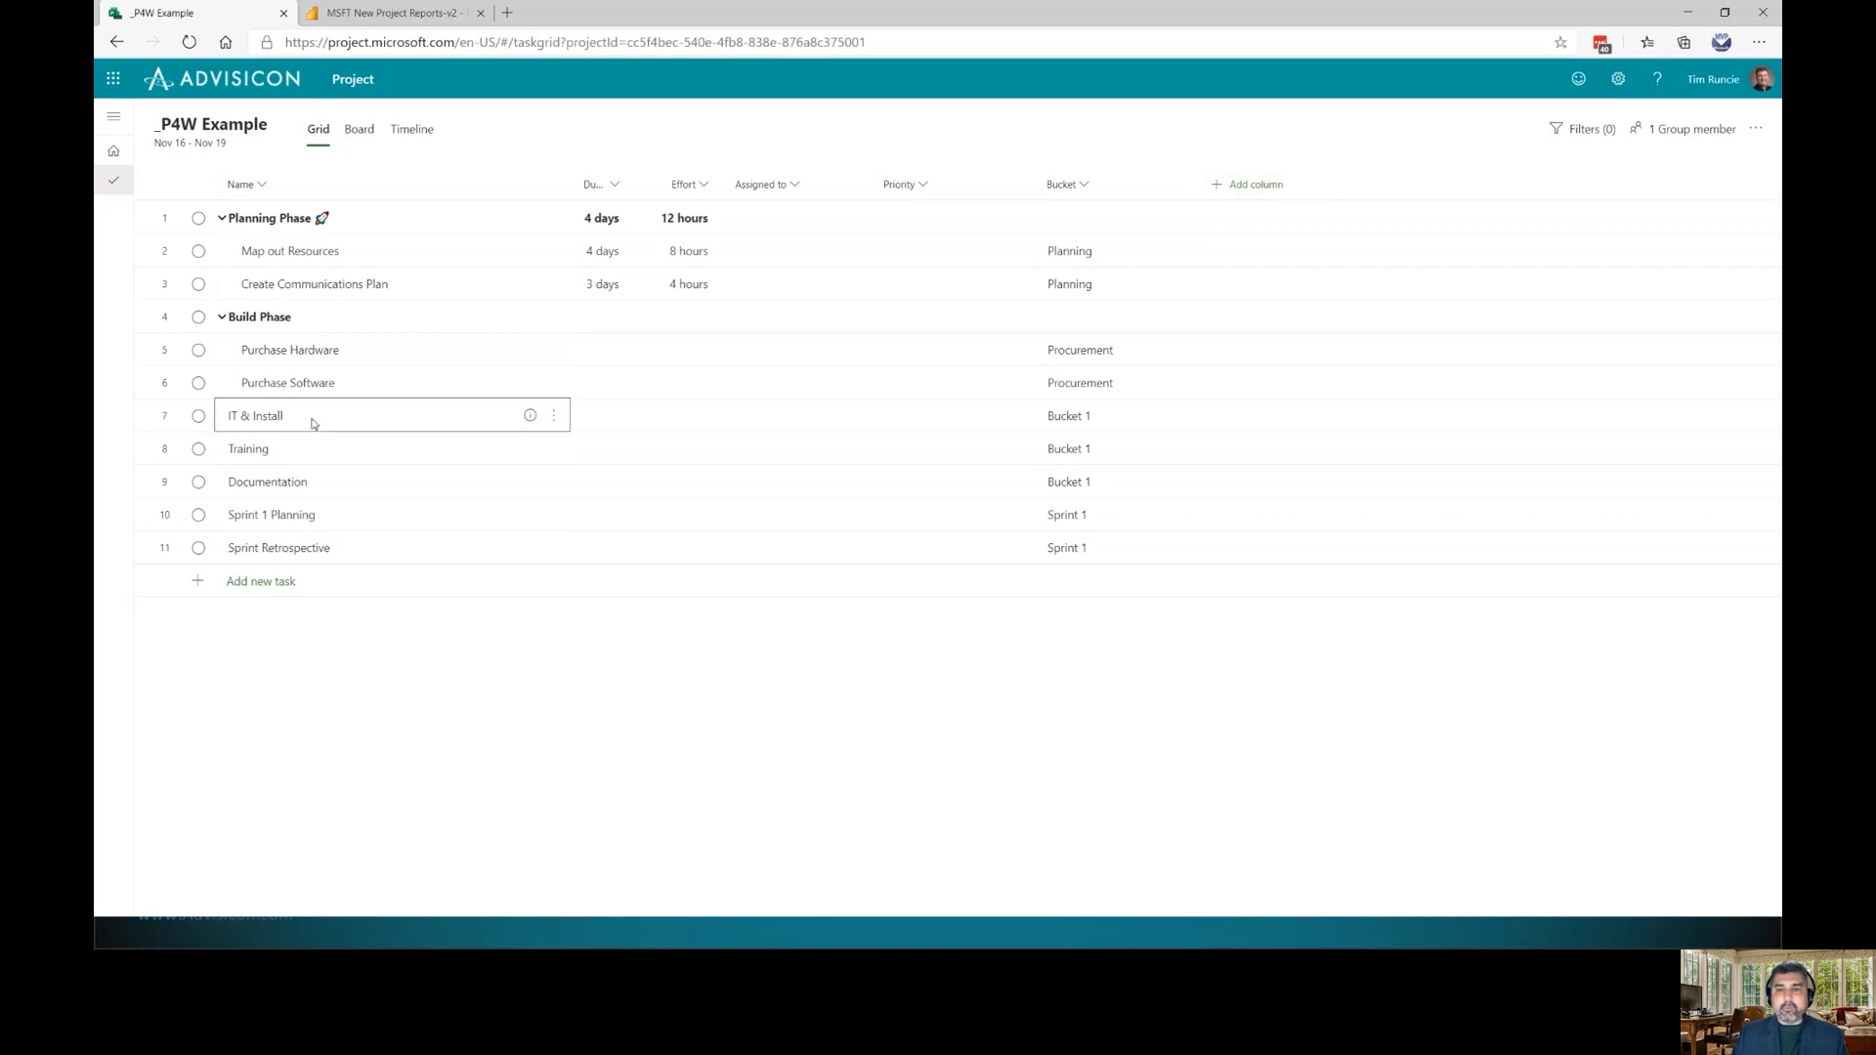
key("Tab")
left_click(286, 458)
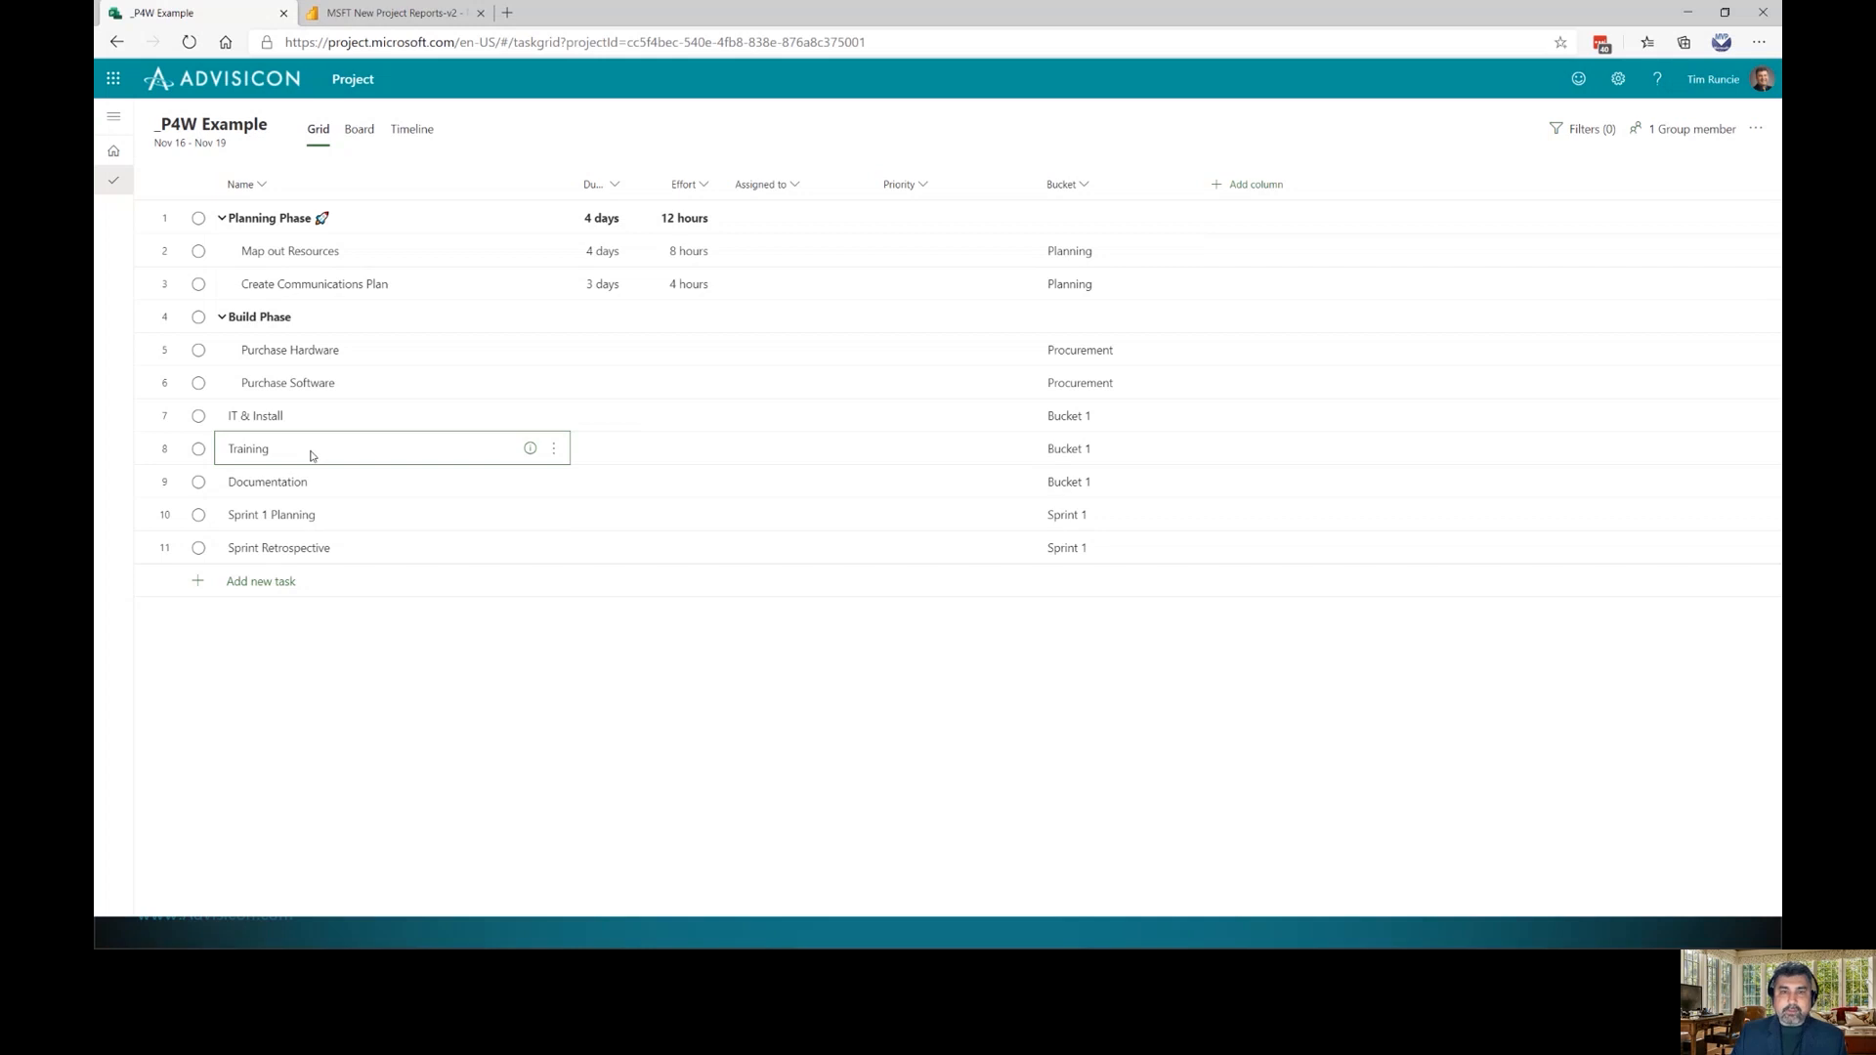
left_click(329, 426)
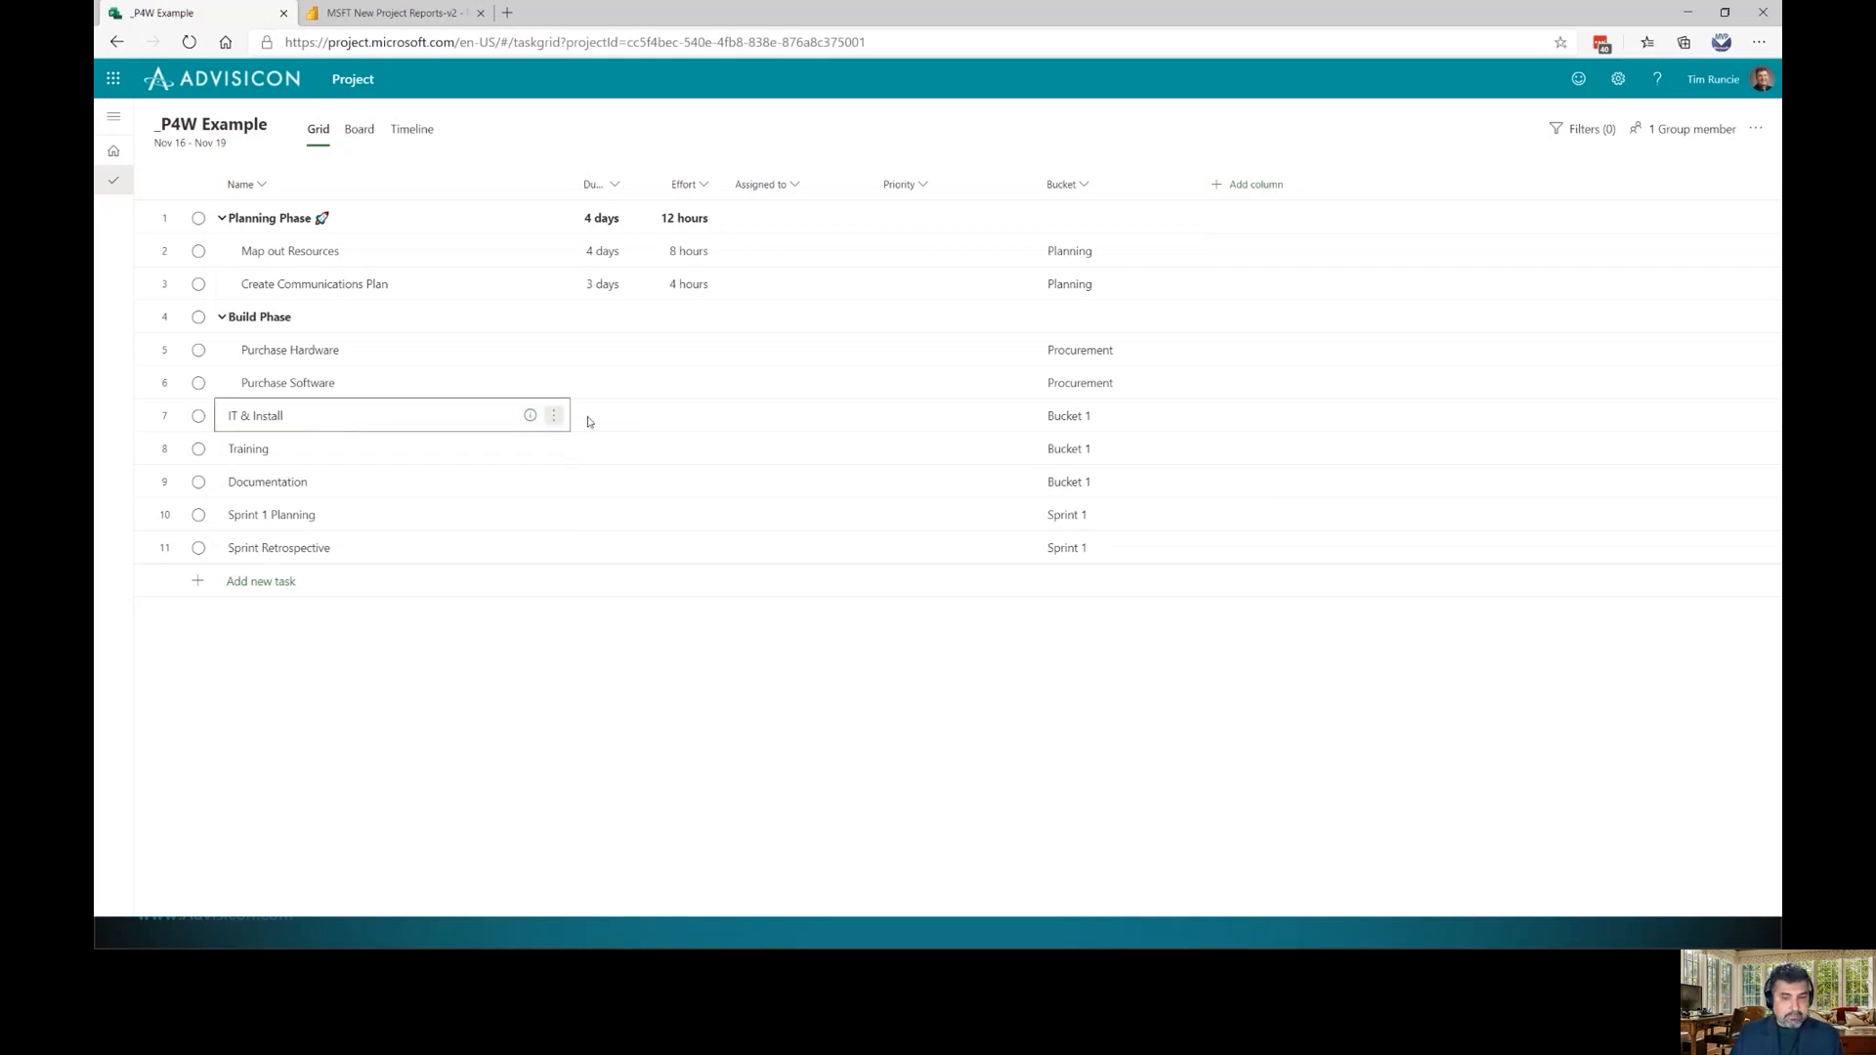
left_click(416, 140)
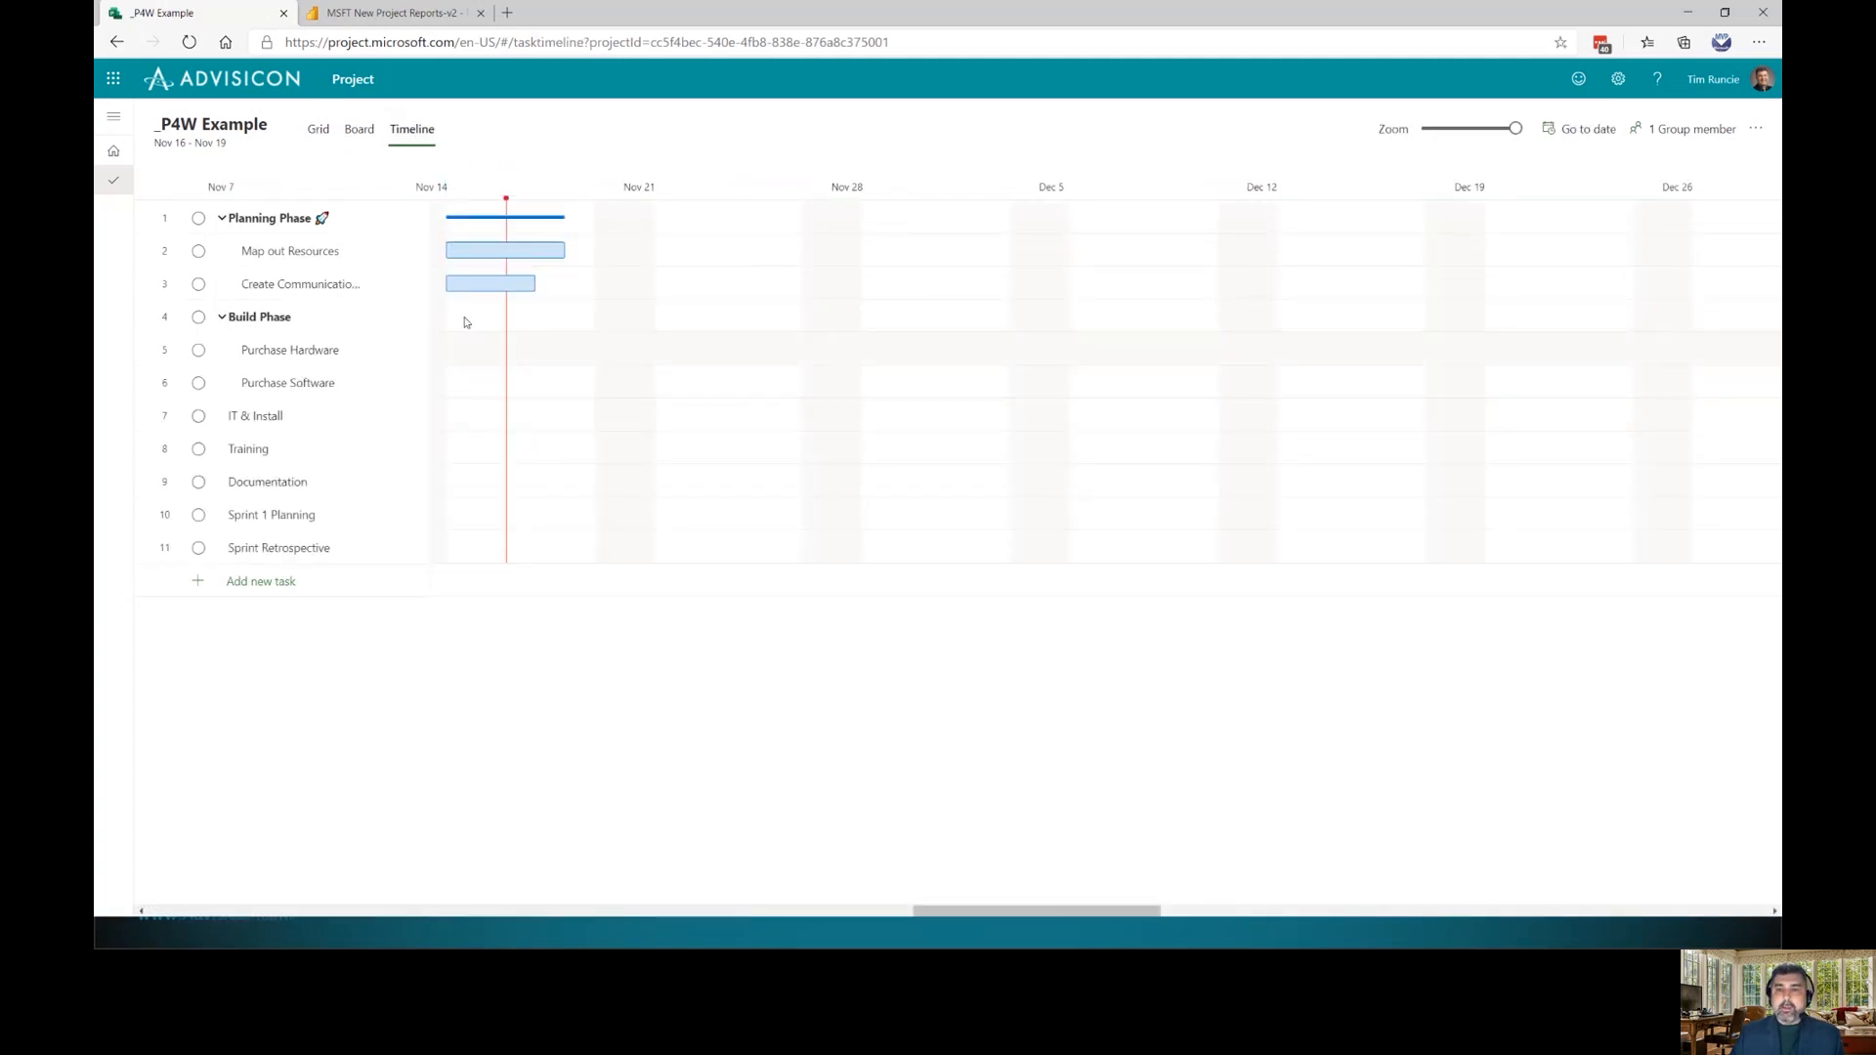
mouse_move(427, 398)
left_mouse_down()
mouse_move(506, 394)
mouse_move(456, 388)
left_mouse_up()
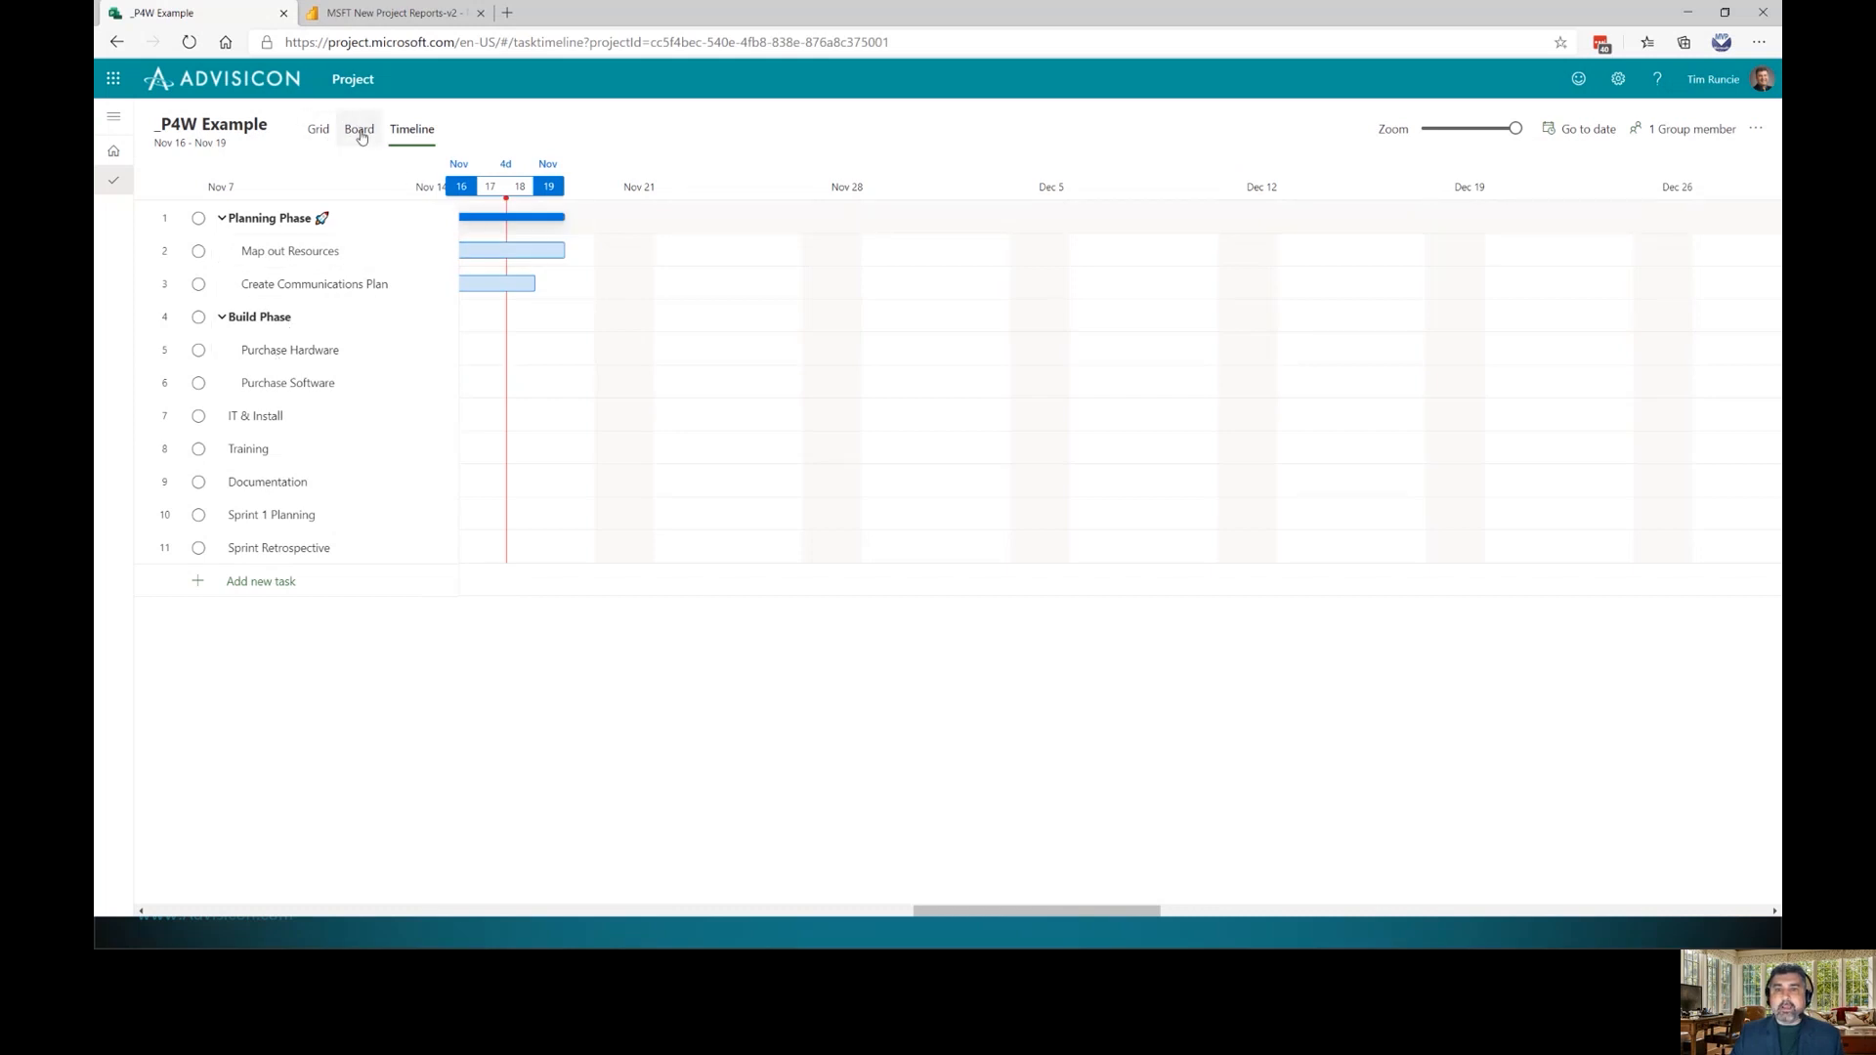
left_click(317, 130)
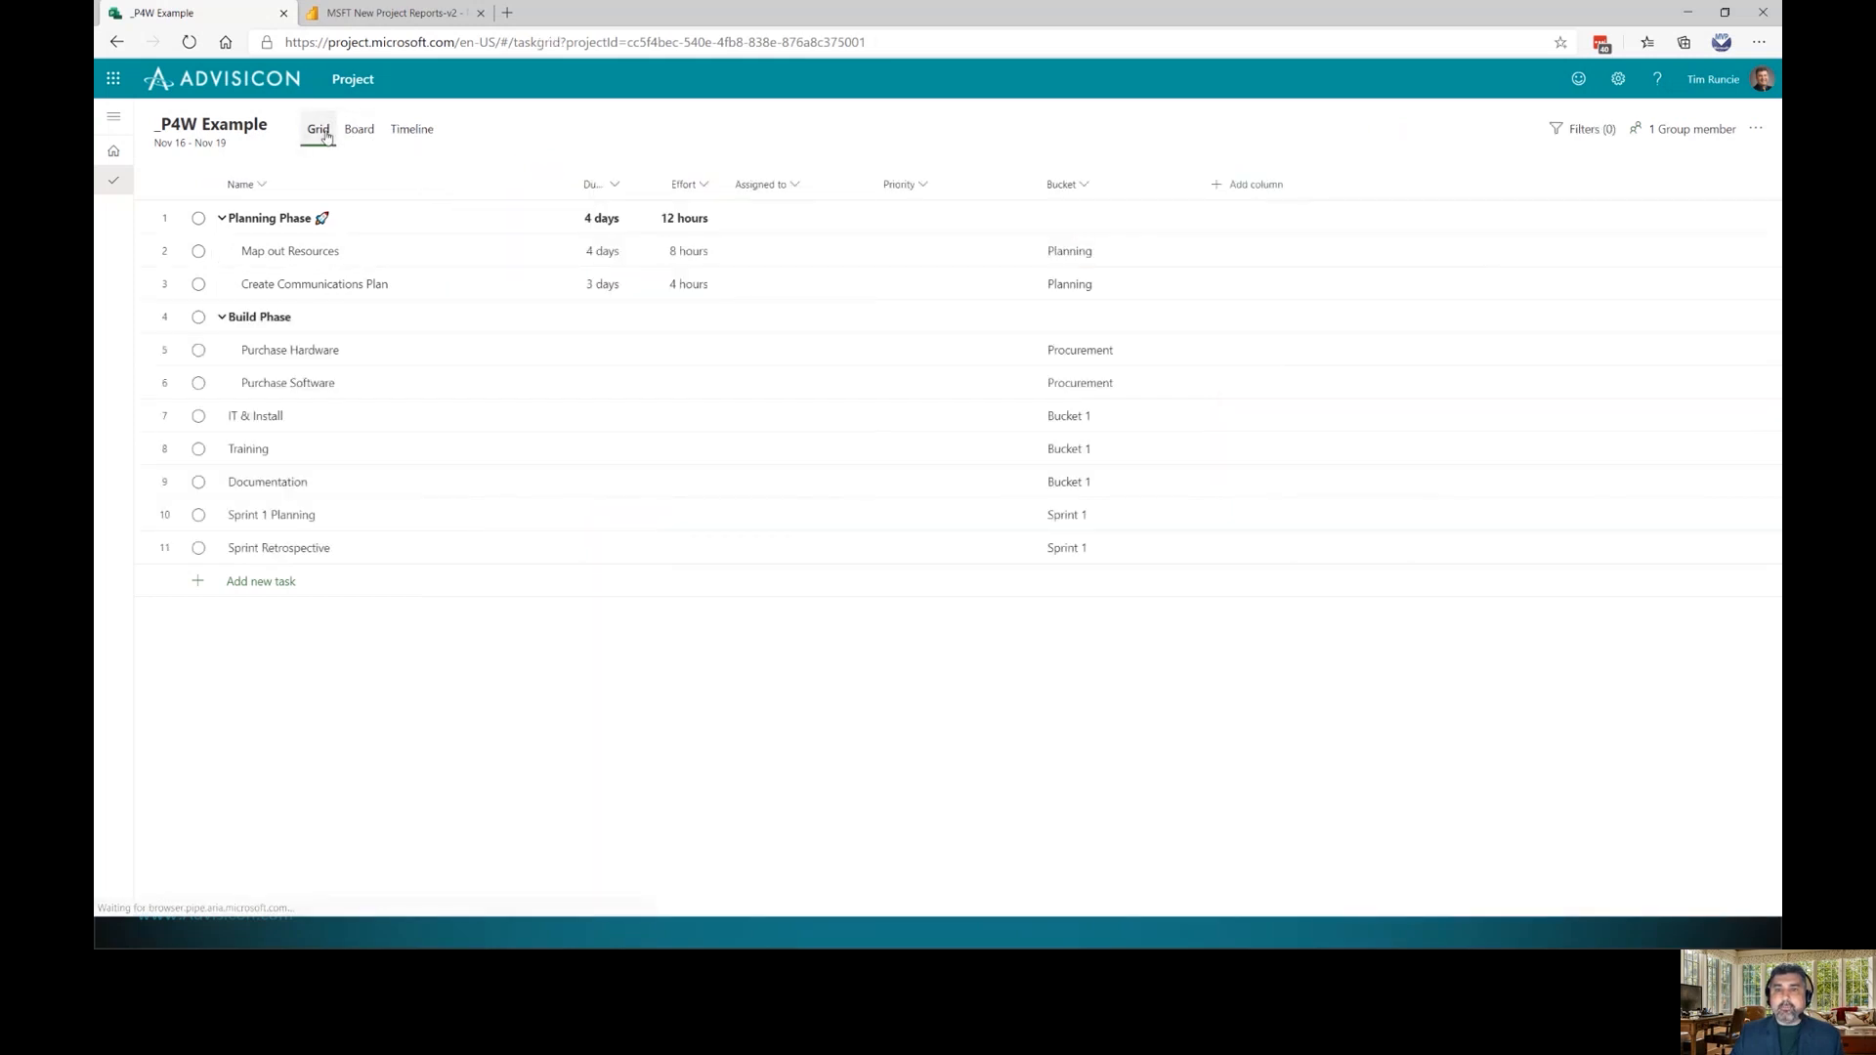
Enter durations 2, 3, 4, 5, 6, 5.5 and 6 h from Purchase Hardware to Sprint Retrospective
left_click(606, 342)
type("2")
key("Return")
type("3")
key("Return")
type("4")
key("Return")
type("5")
key("Return")
type("6")
key("Return")
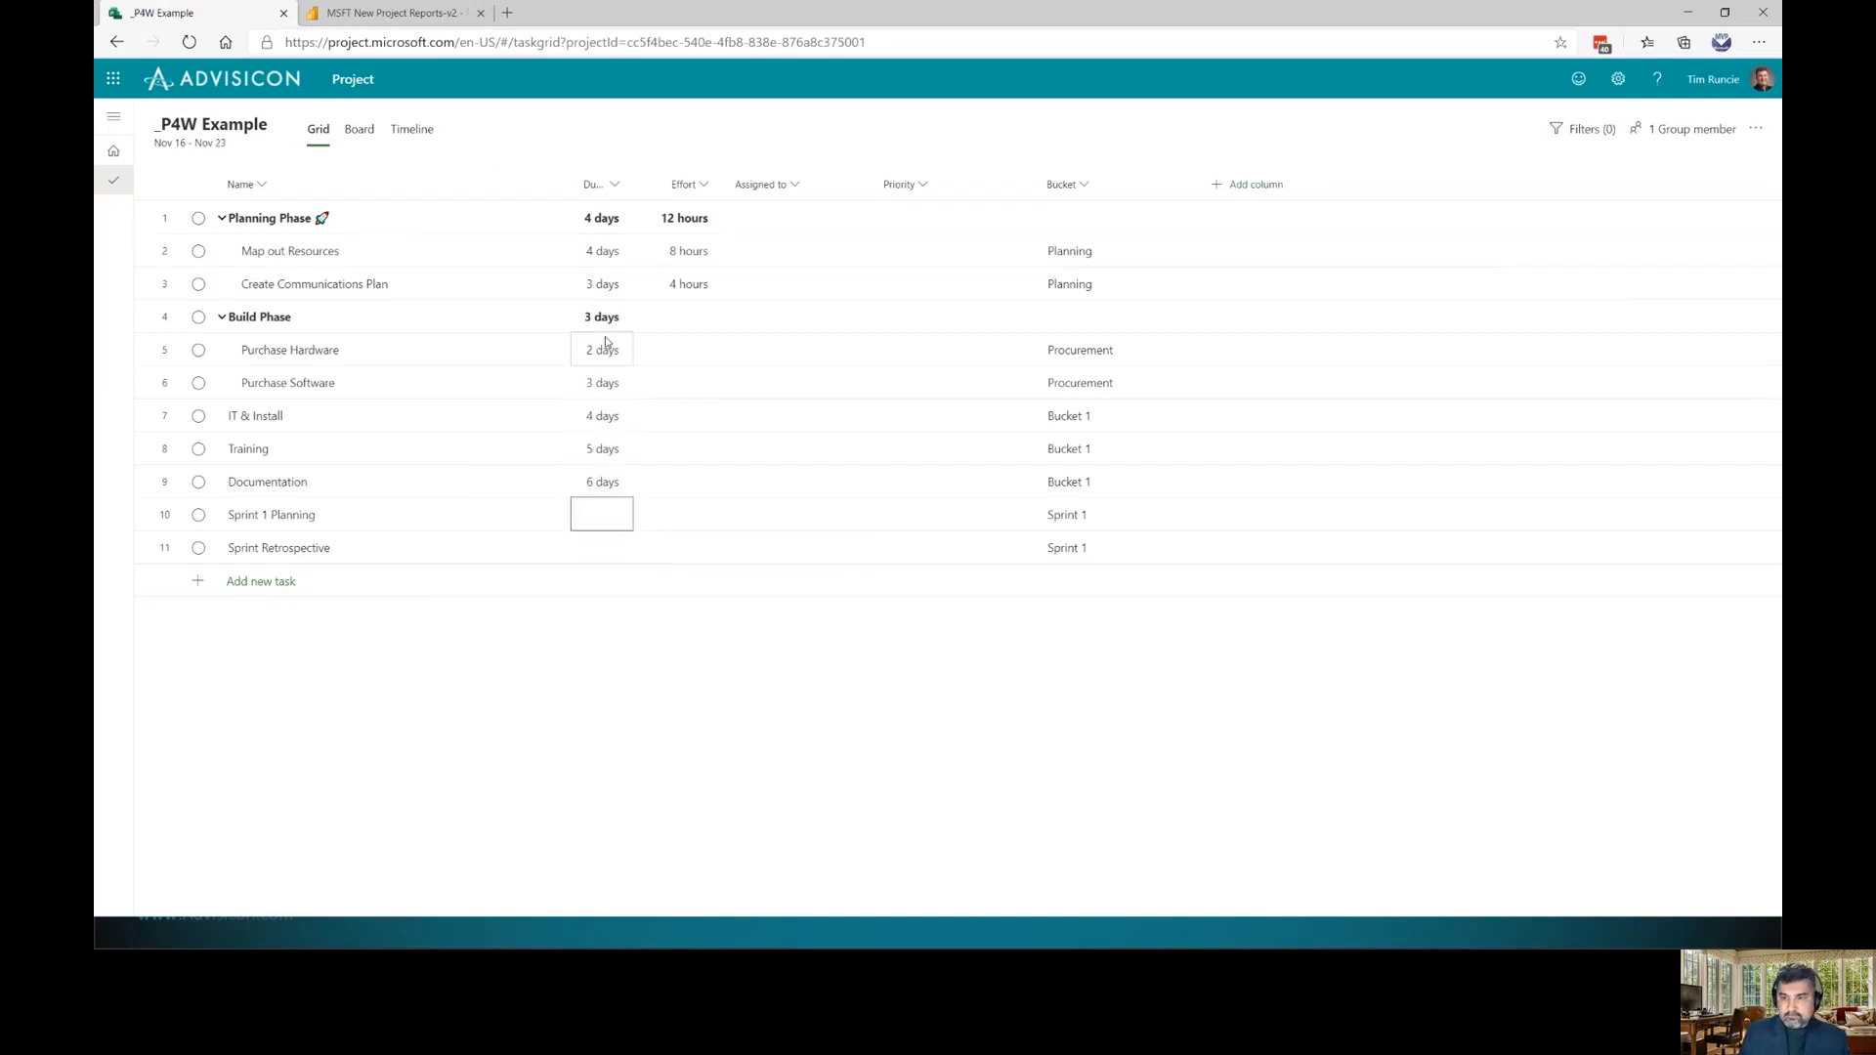
type("5.5")
key("Return")
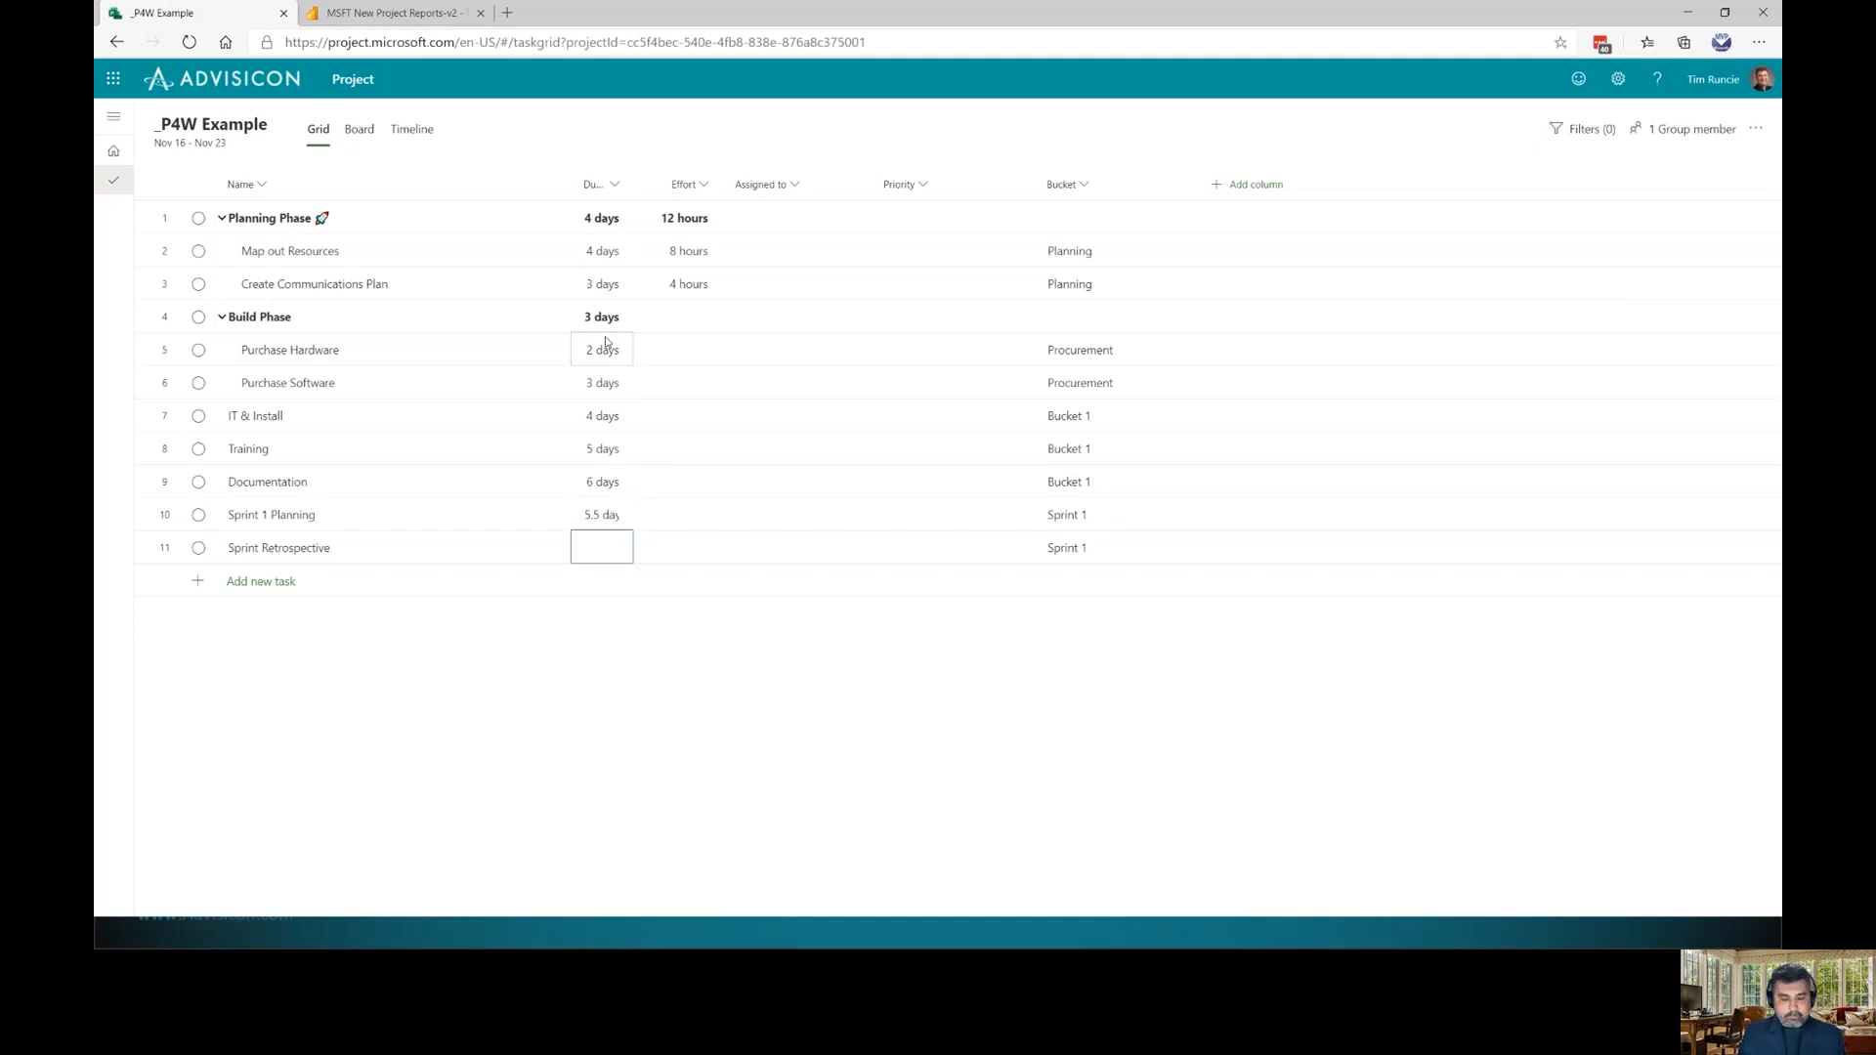
type("6 ")
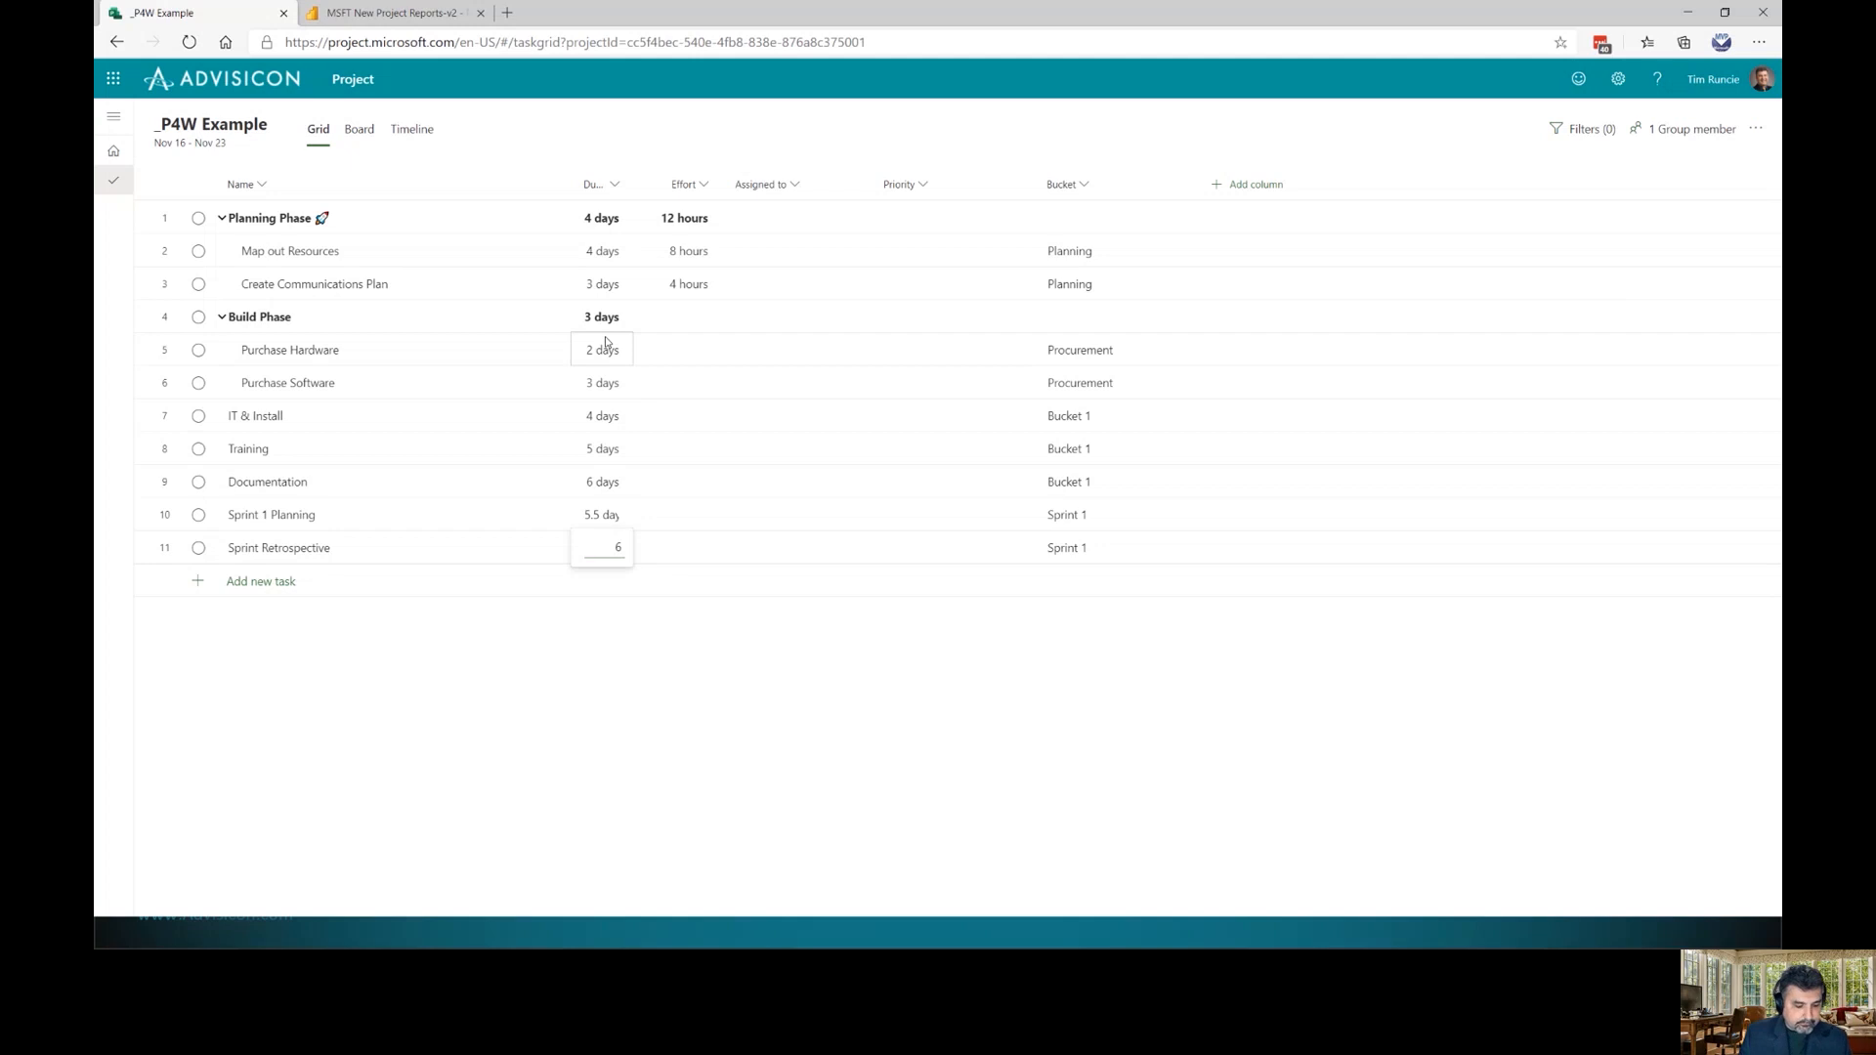
type("h")
key("Return")
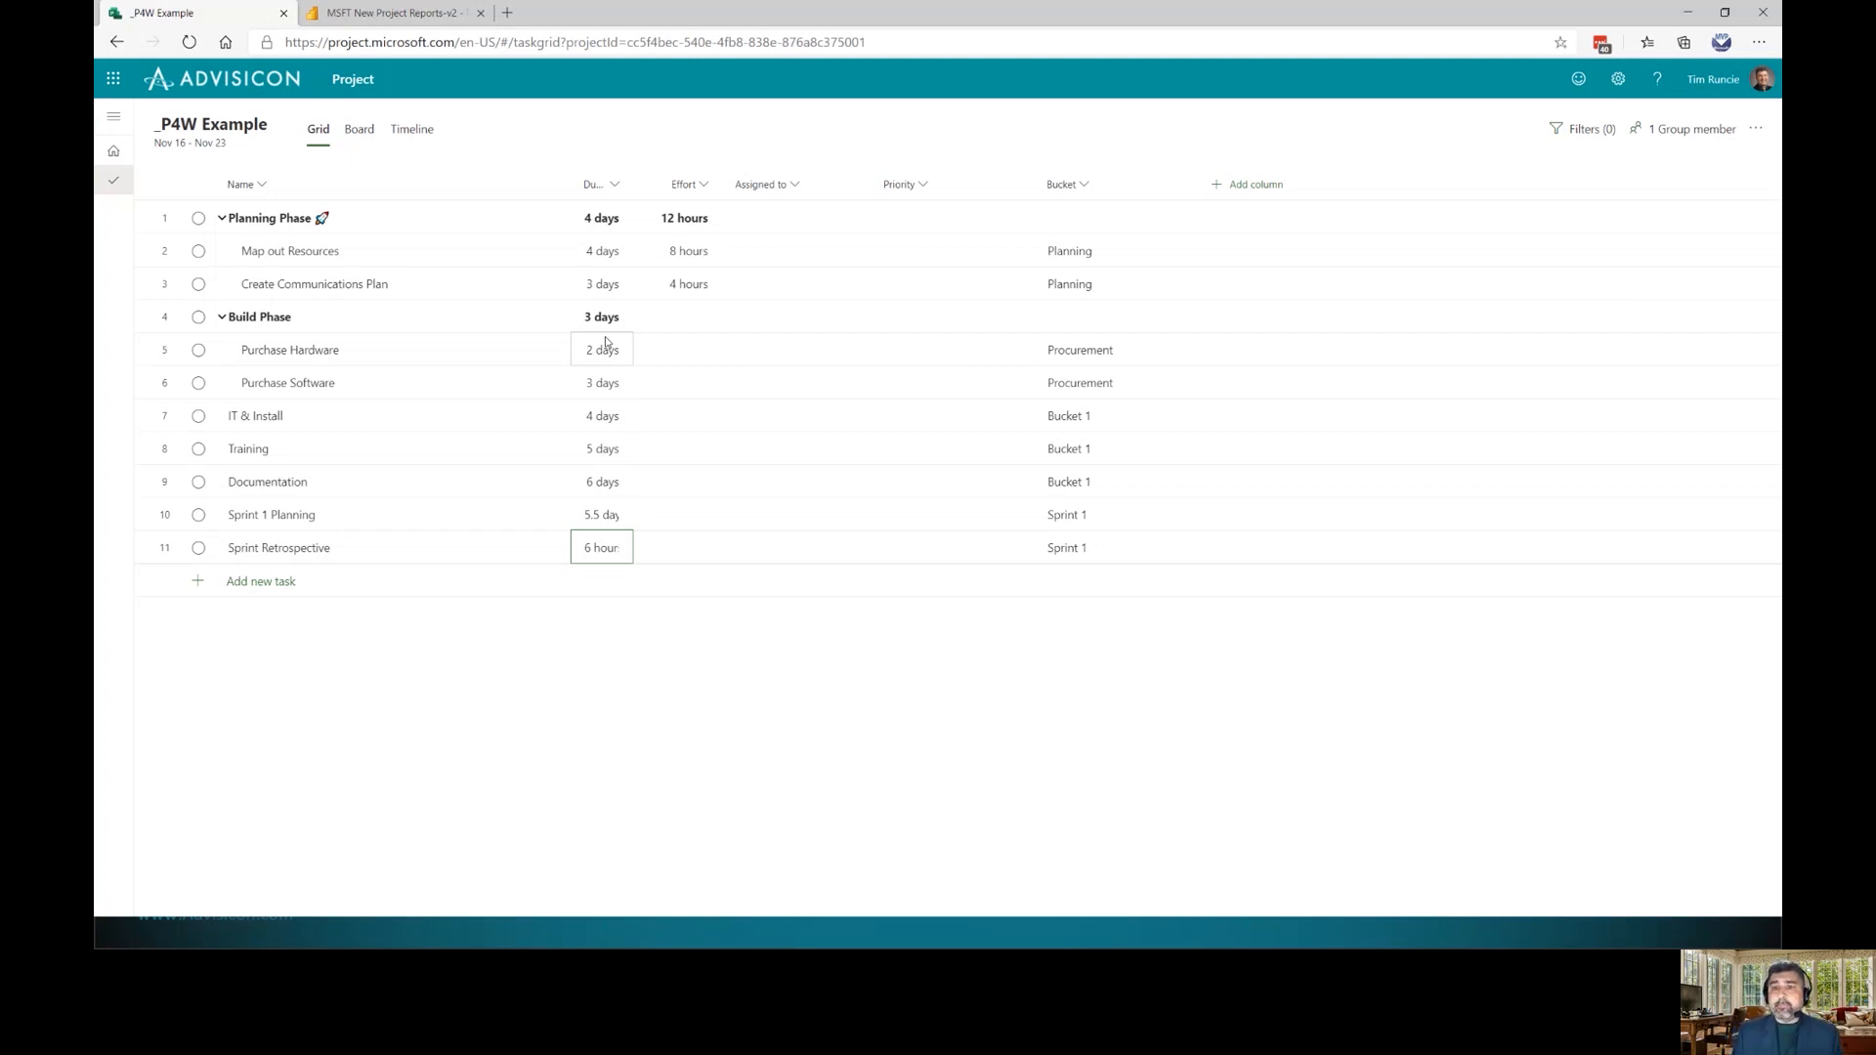
In the Timeline, link Map out Resources' end to Create Communications Plan
left_click(408, 131)
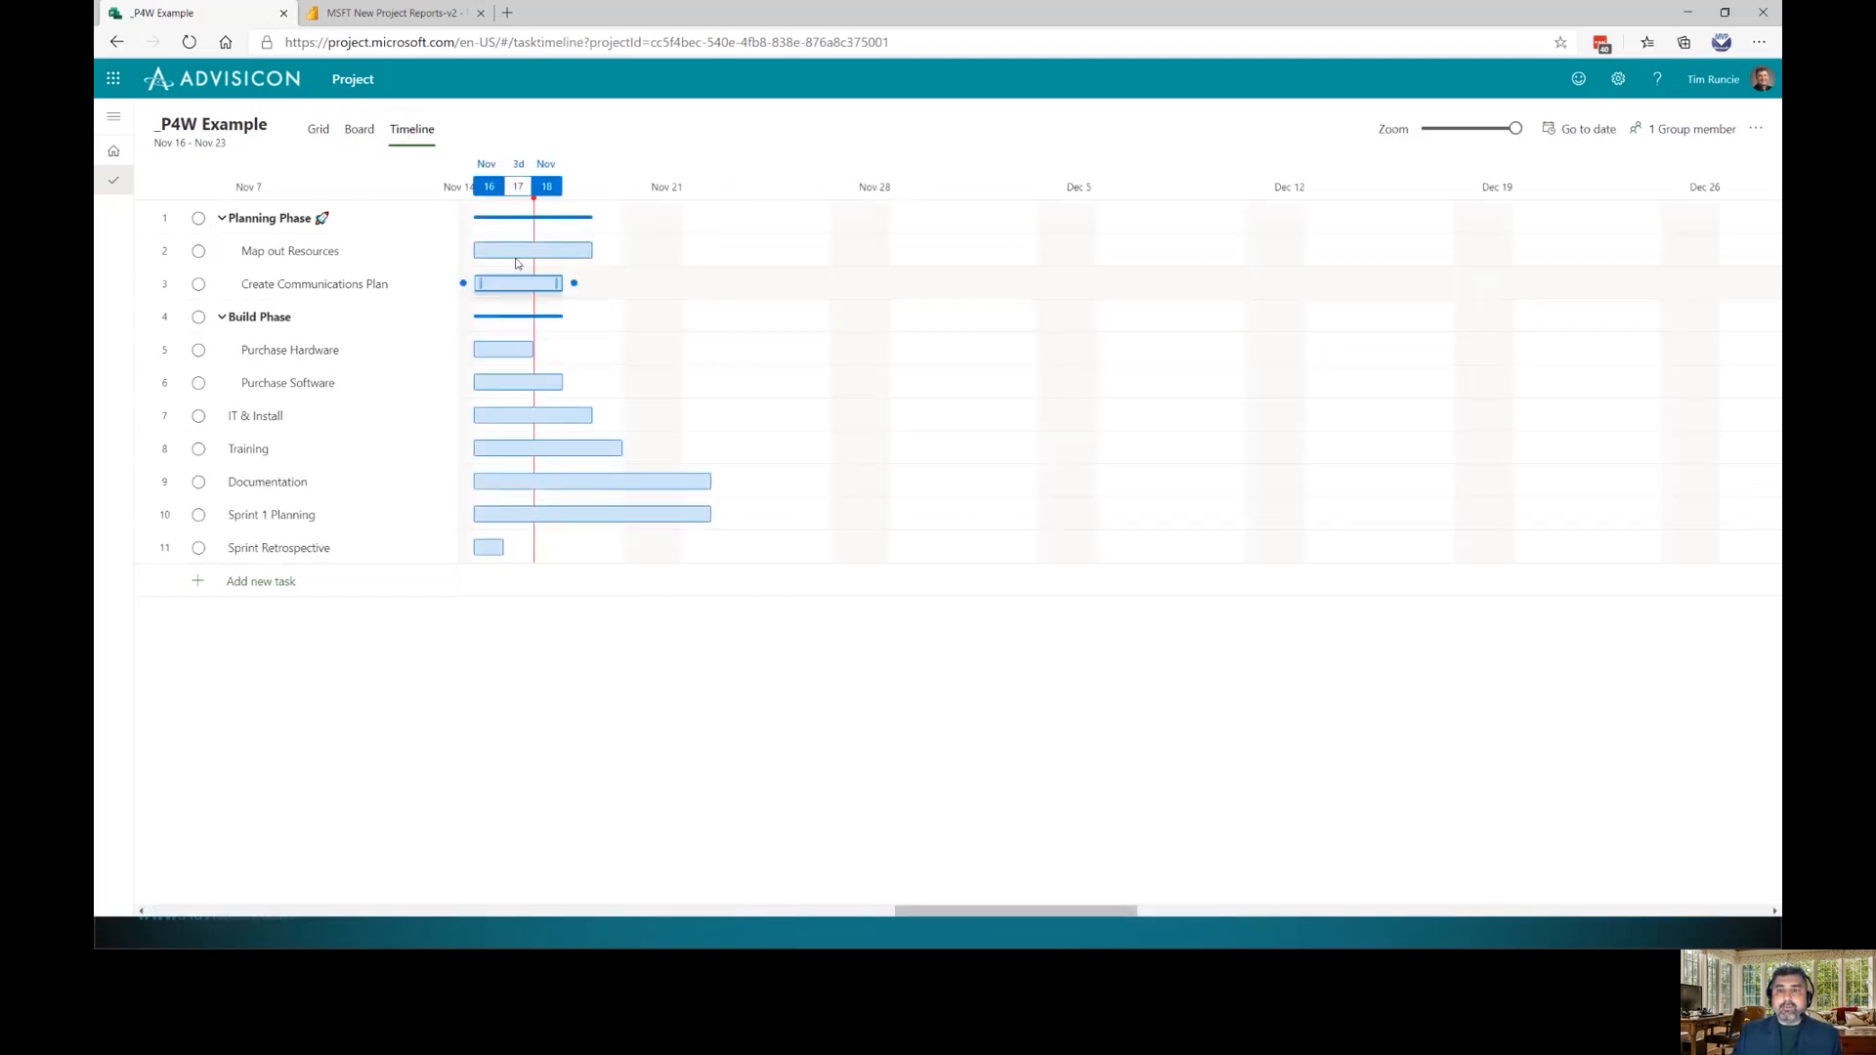
mouse_move(605, 252)
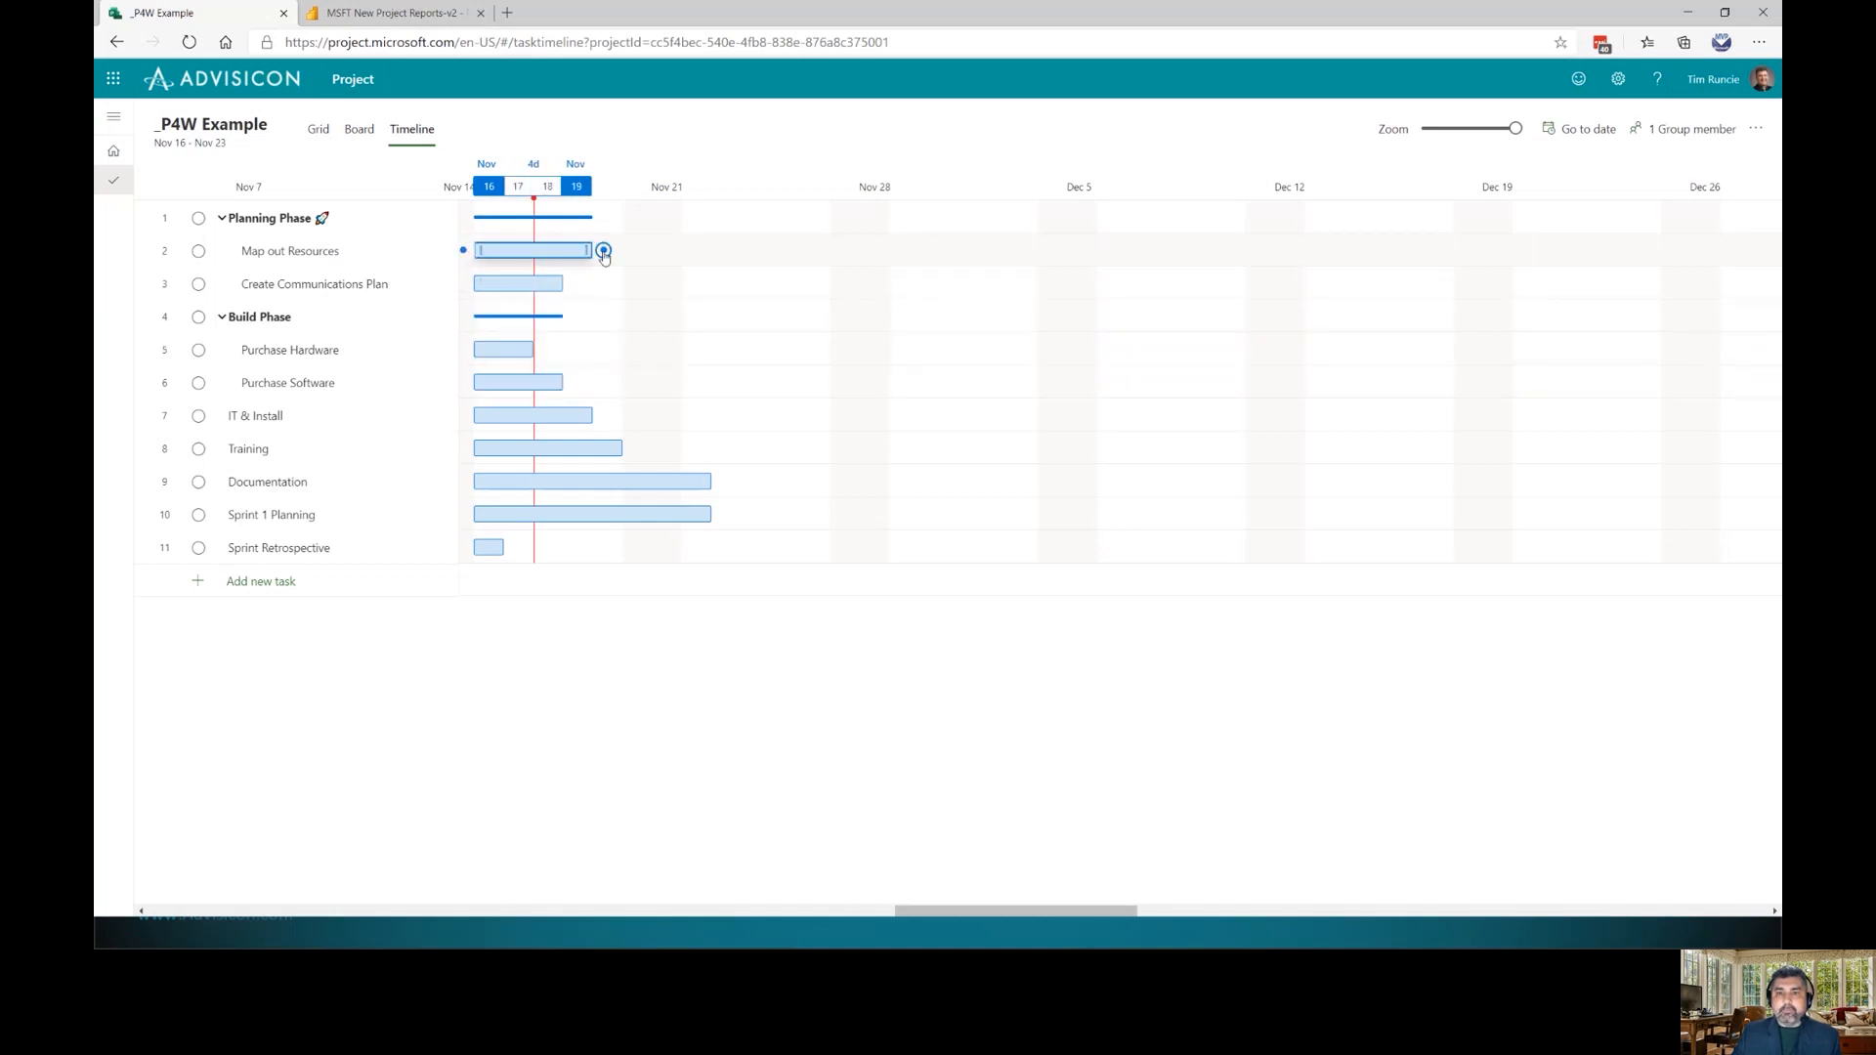
left_click_drag(604, 250, 476, 282)
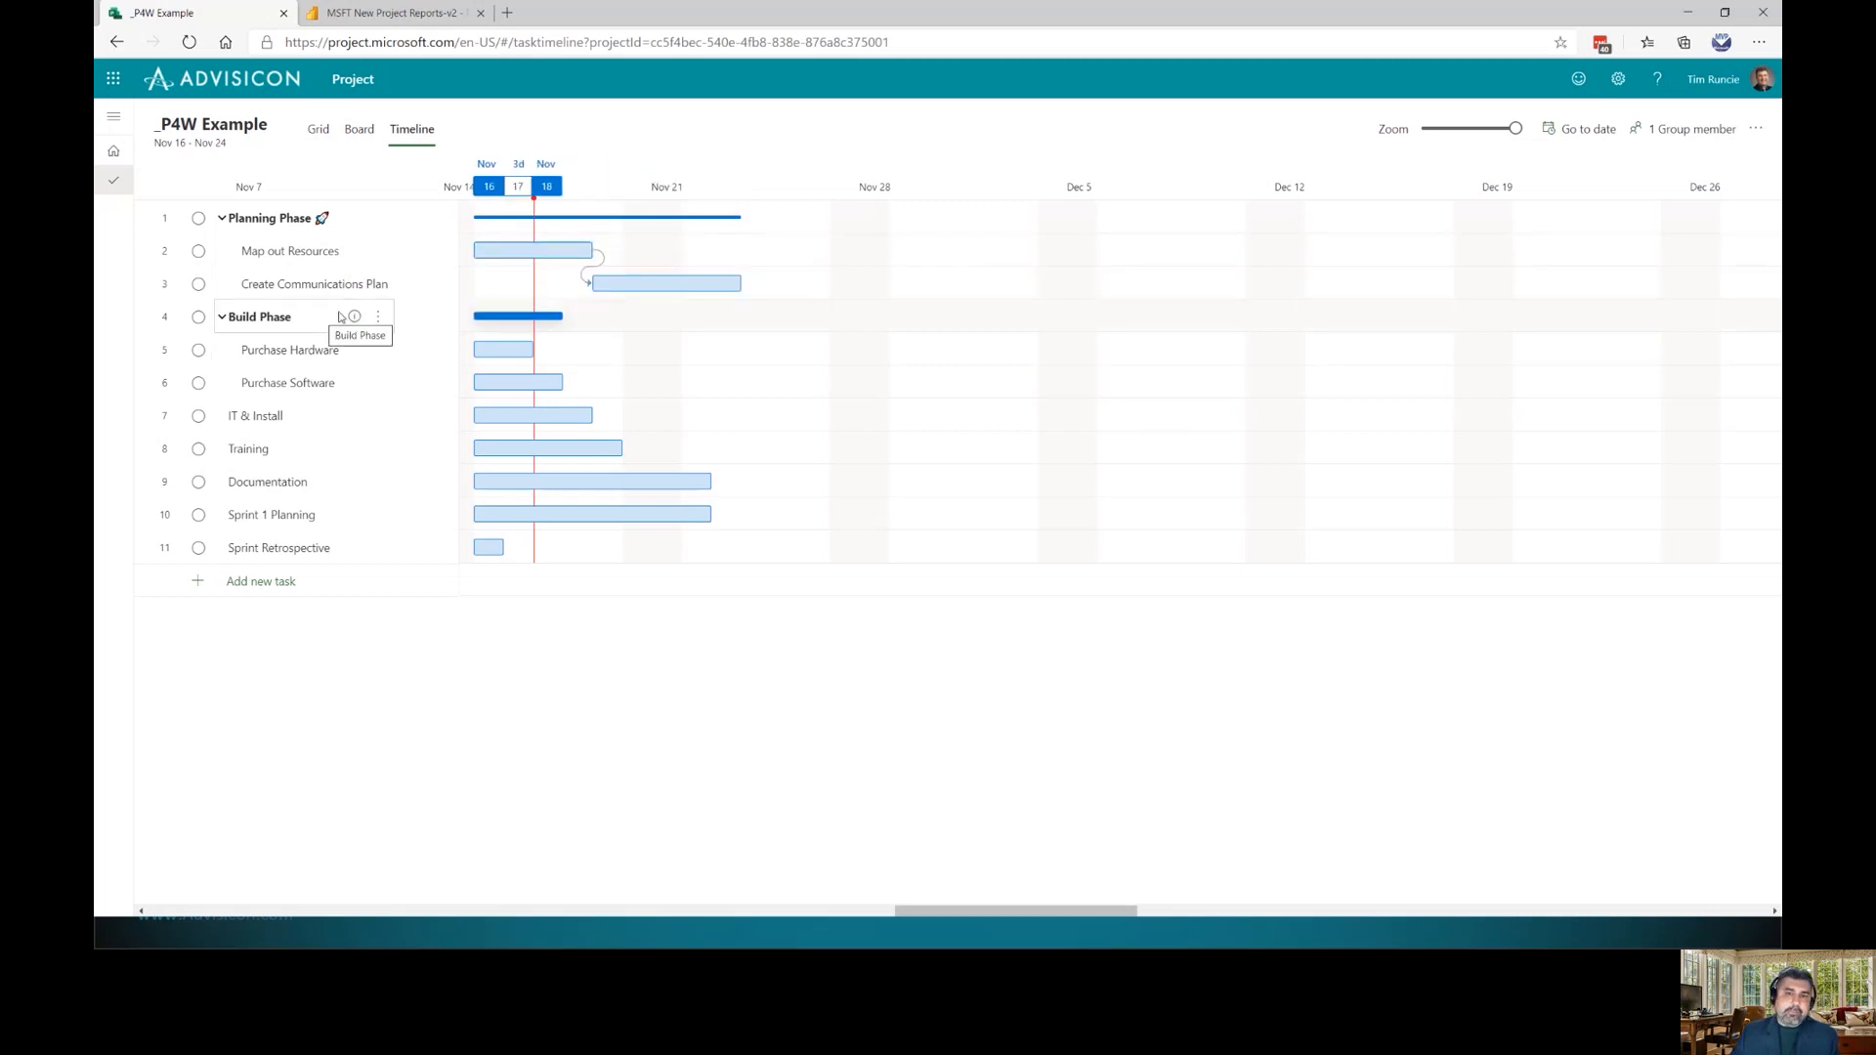
Insert a new task 'Planning Phase Complete' above Build Phase
left_click(378, 318)
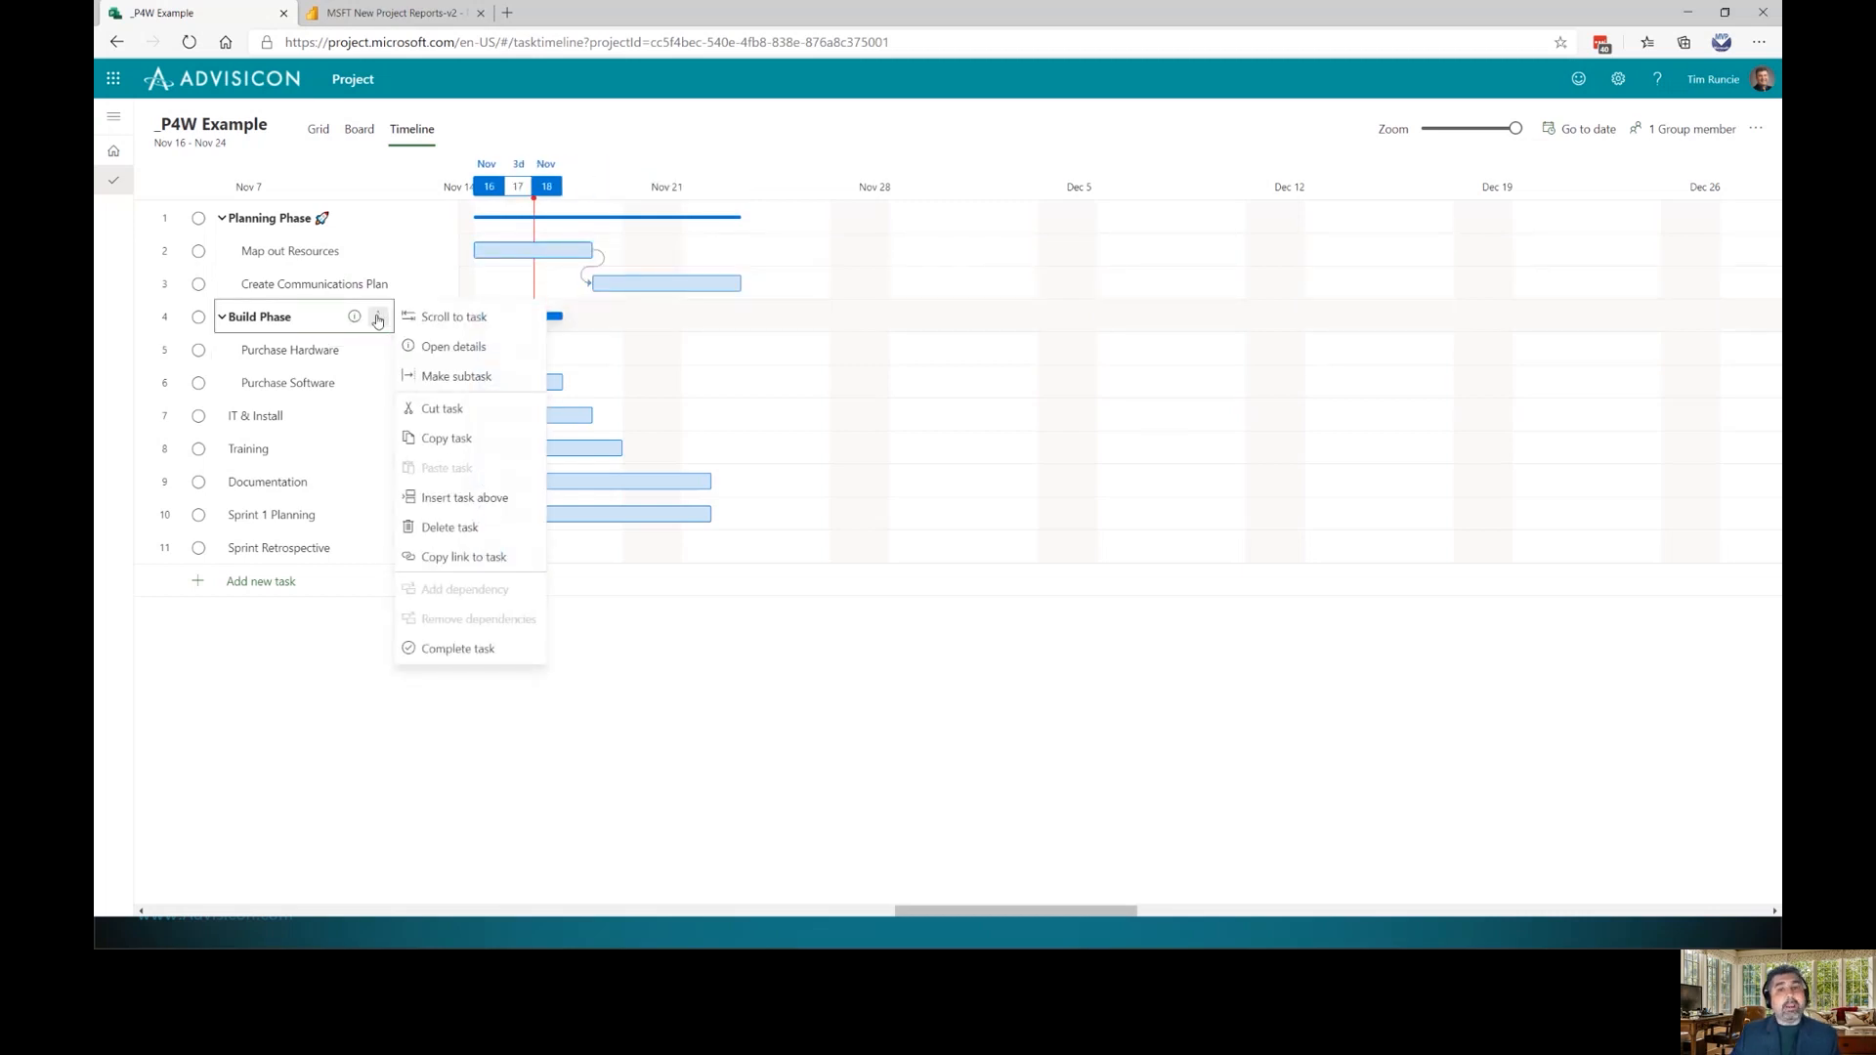
left_click(479, 504)
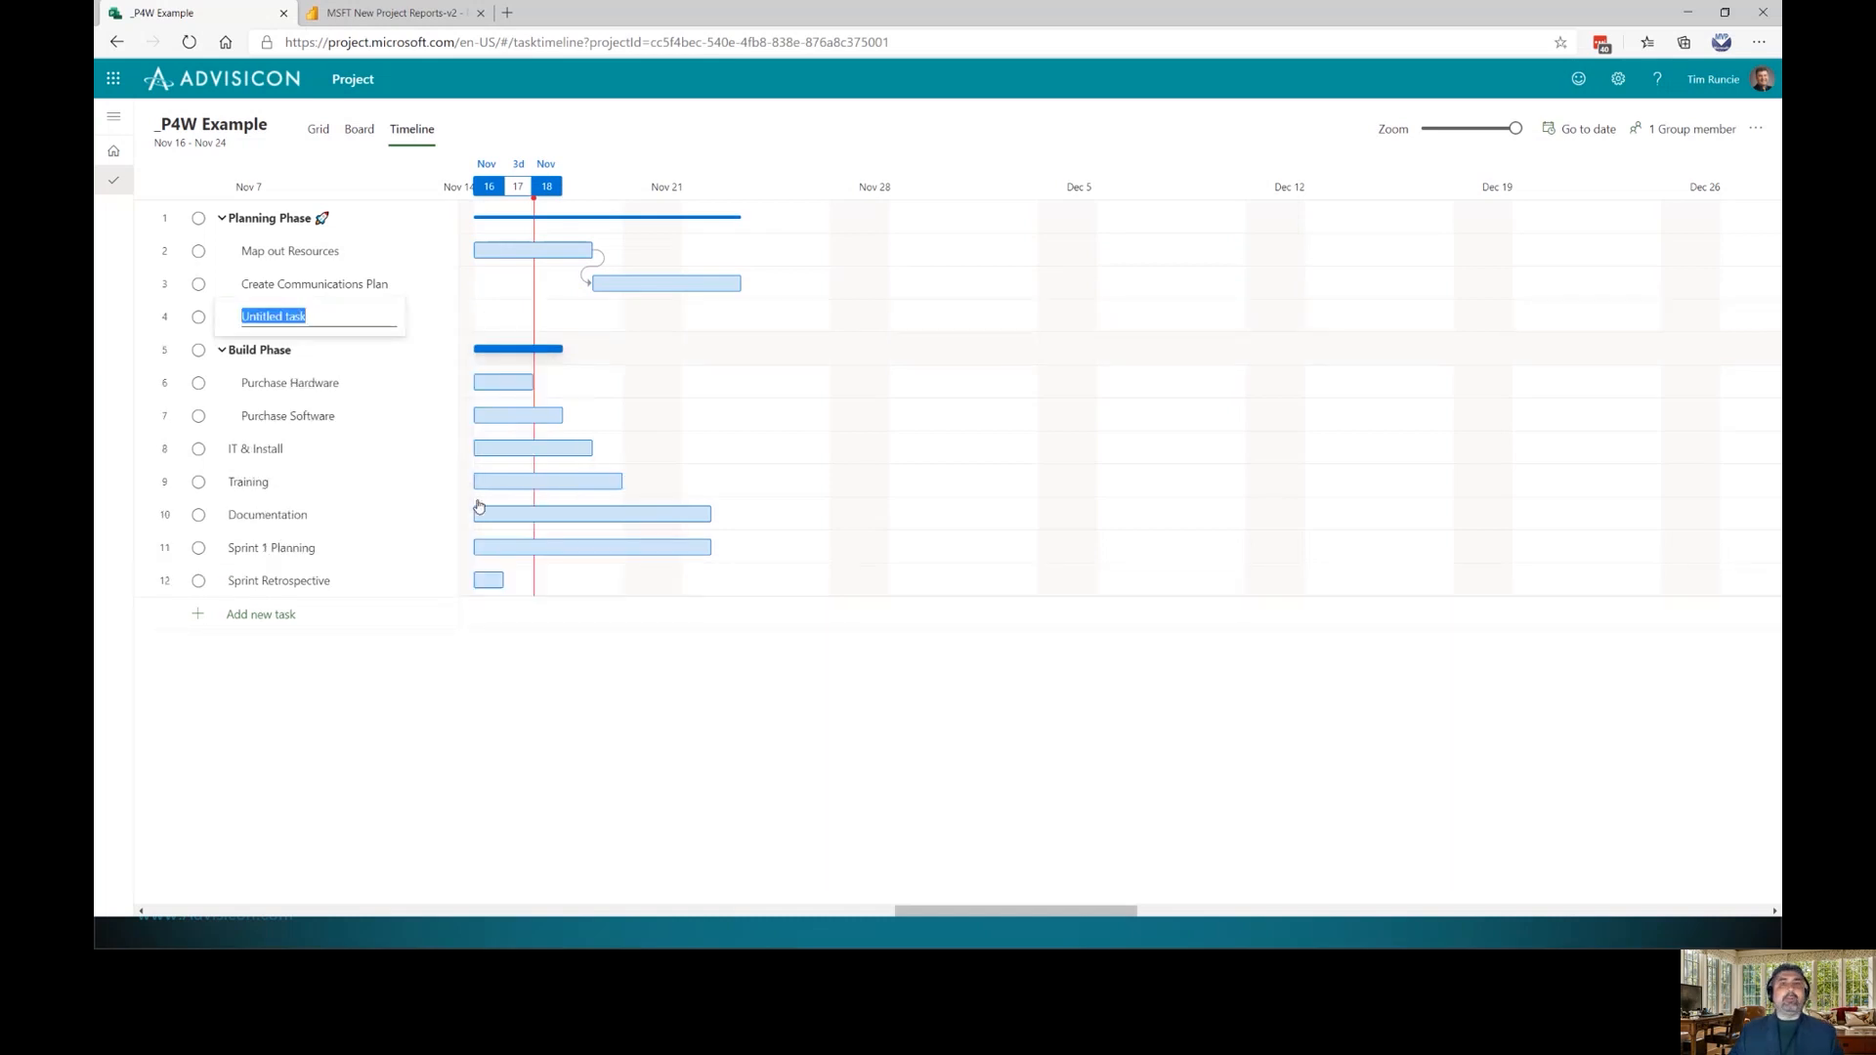
type("Planning Phase Complete")
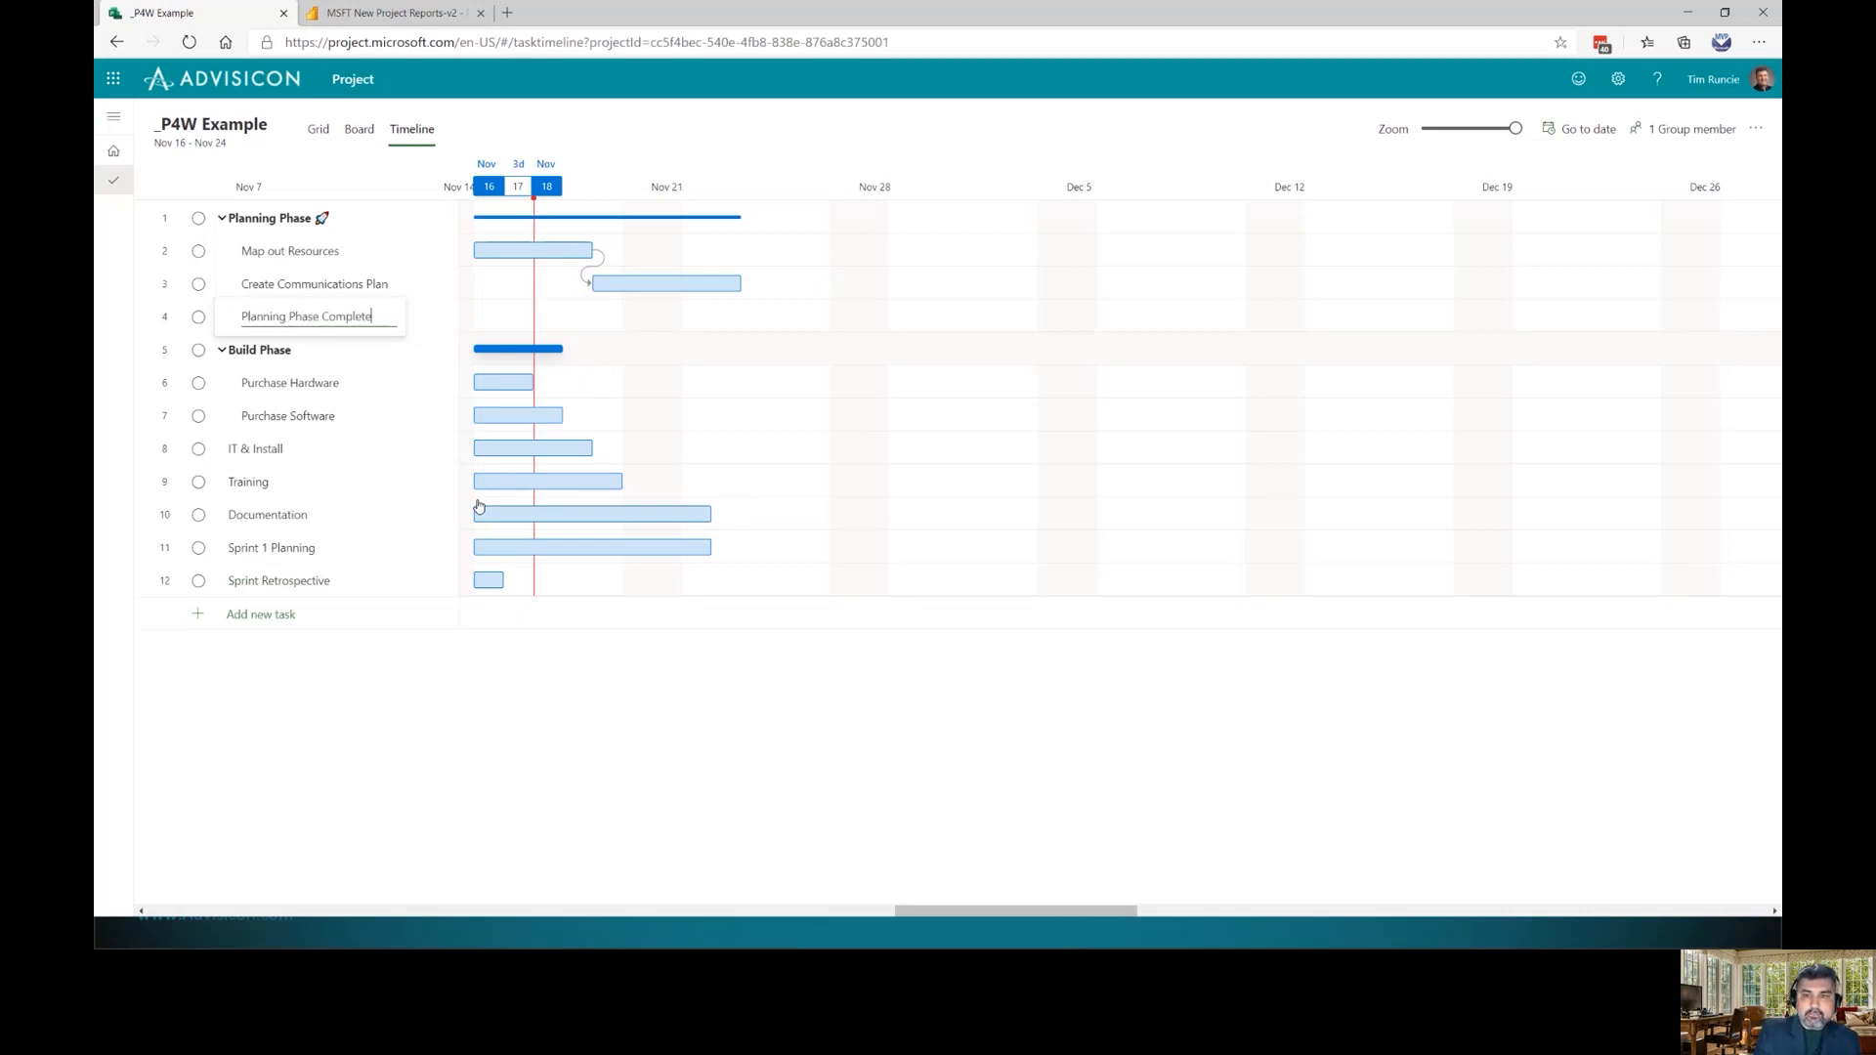
key("Return")
key("Up")
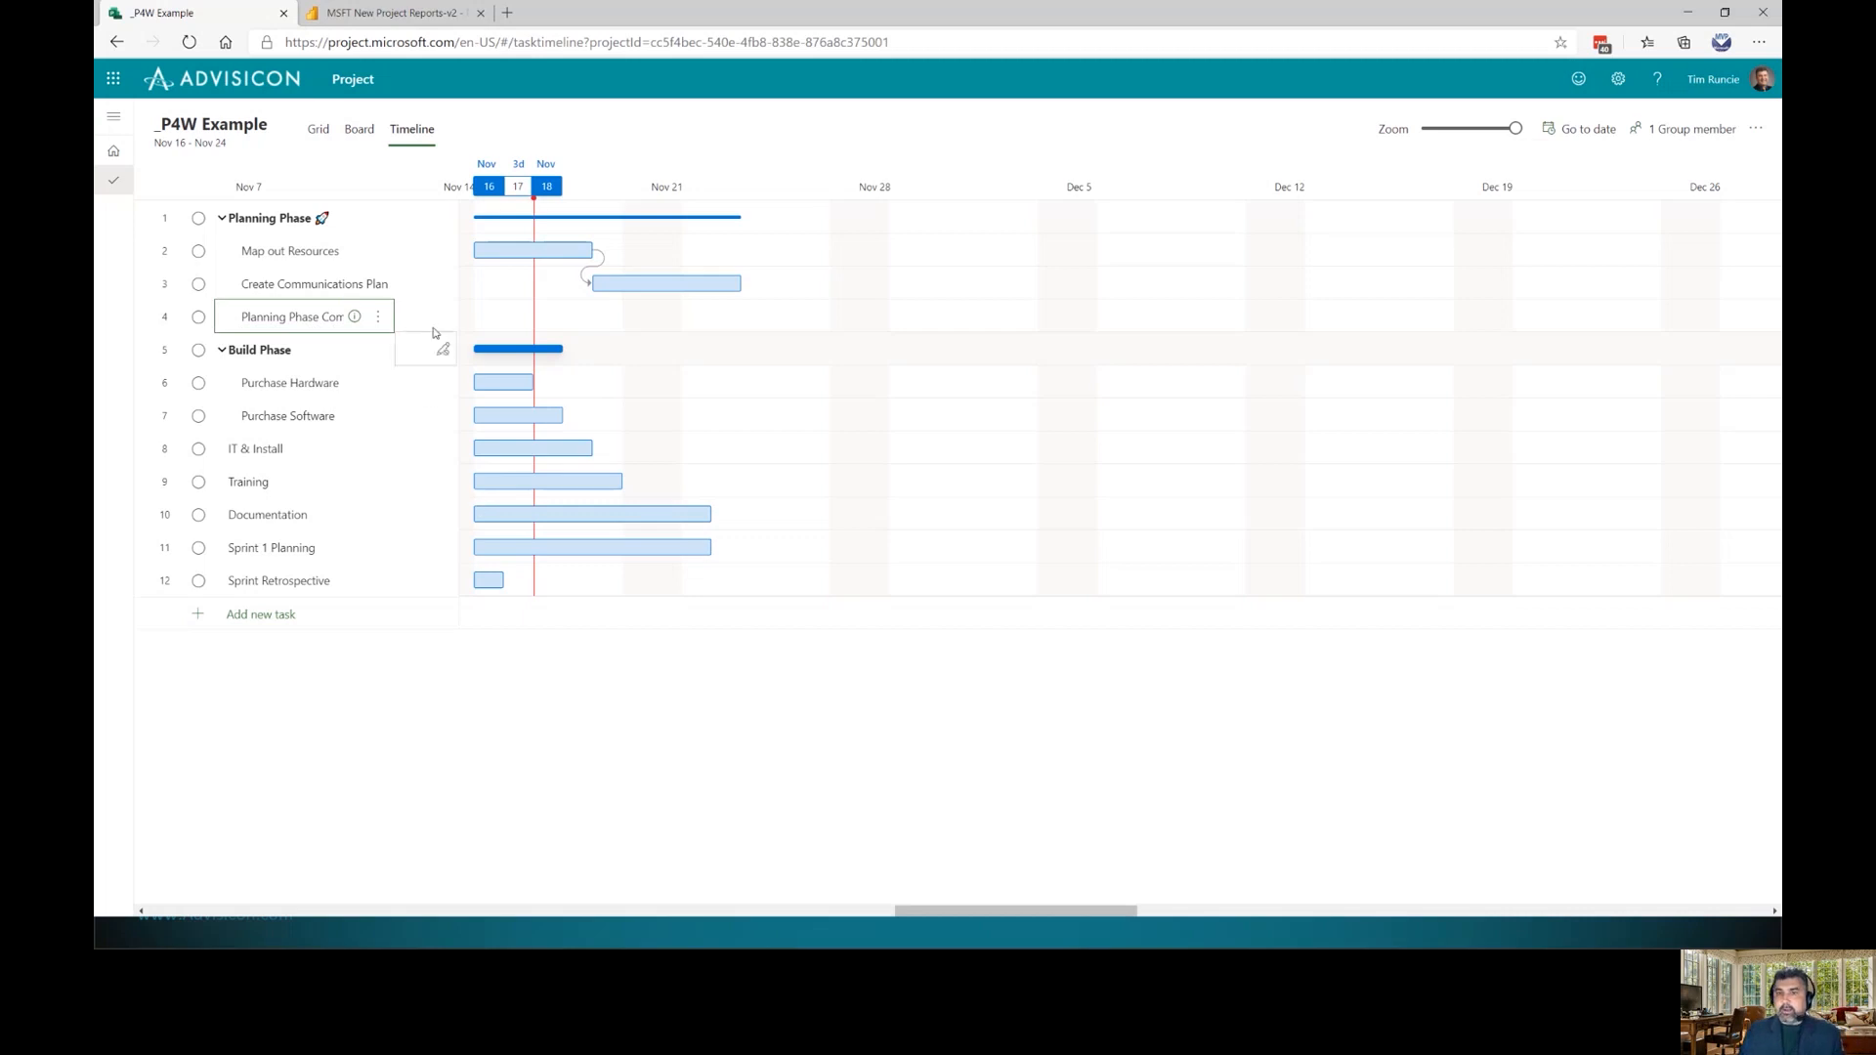
Set Planning Phase Complete's duration to 0 days so it becomes a milestone
left_click(378, 318)
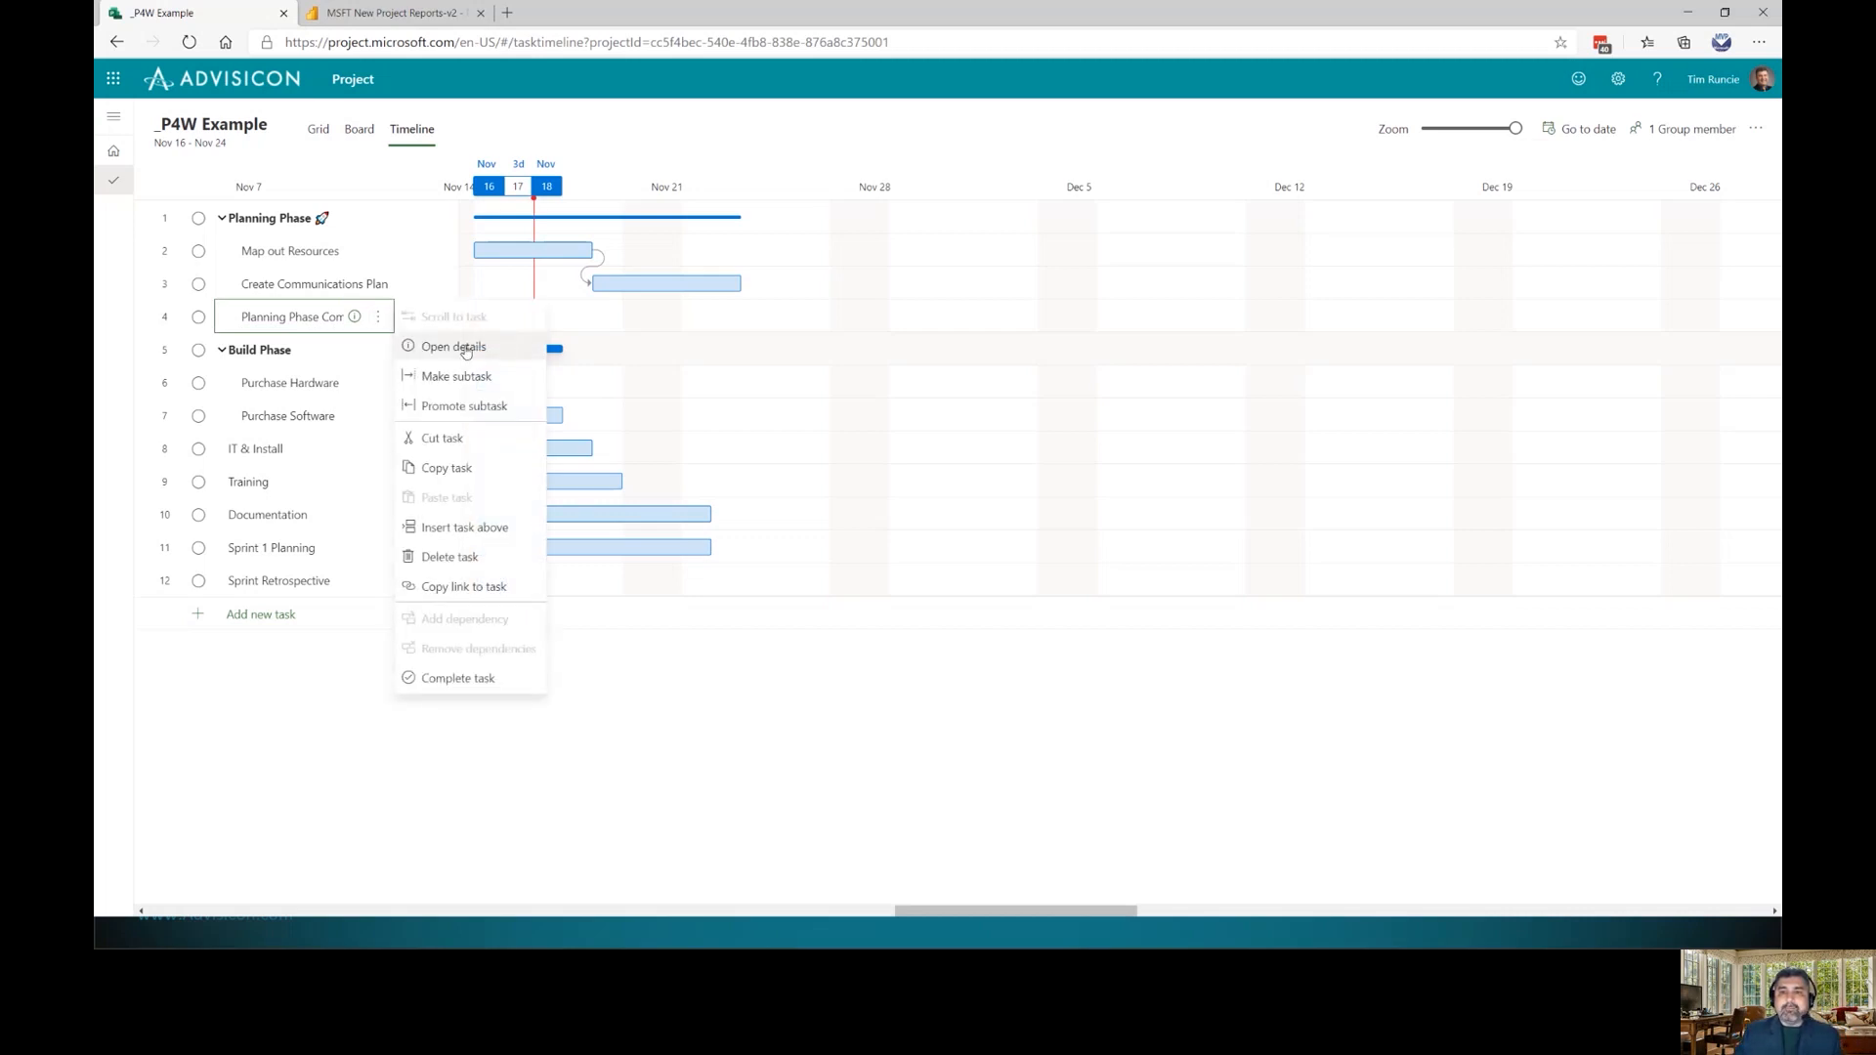
left_click(275, 319)
left_click(354, 373)
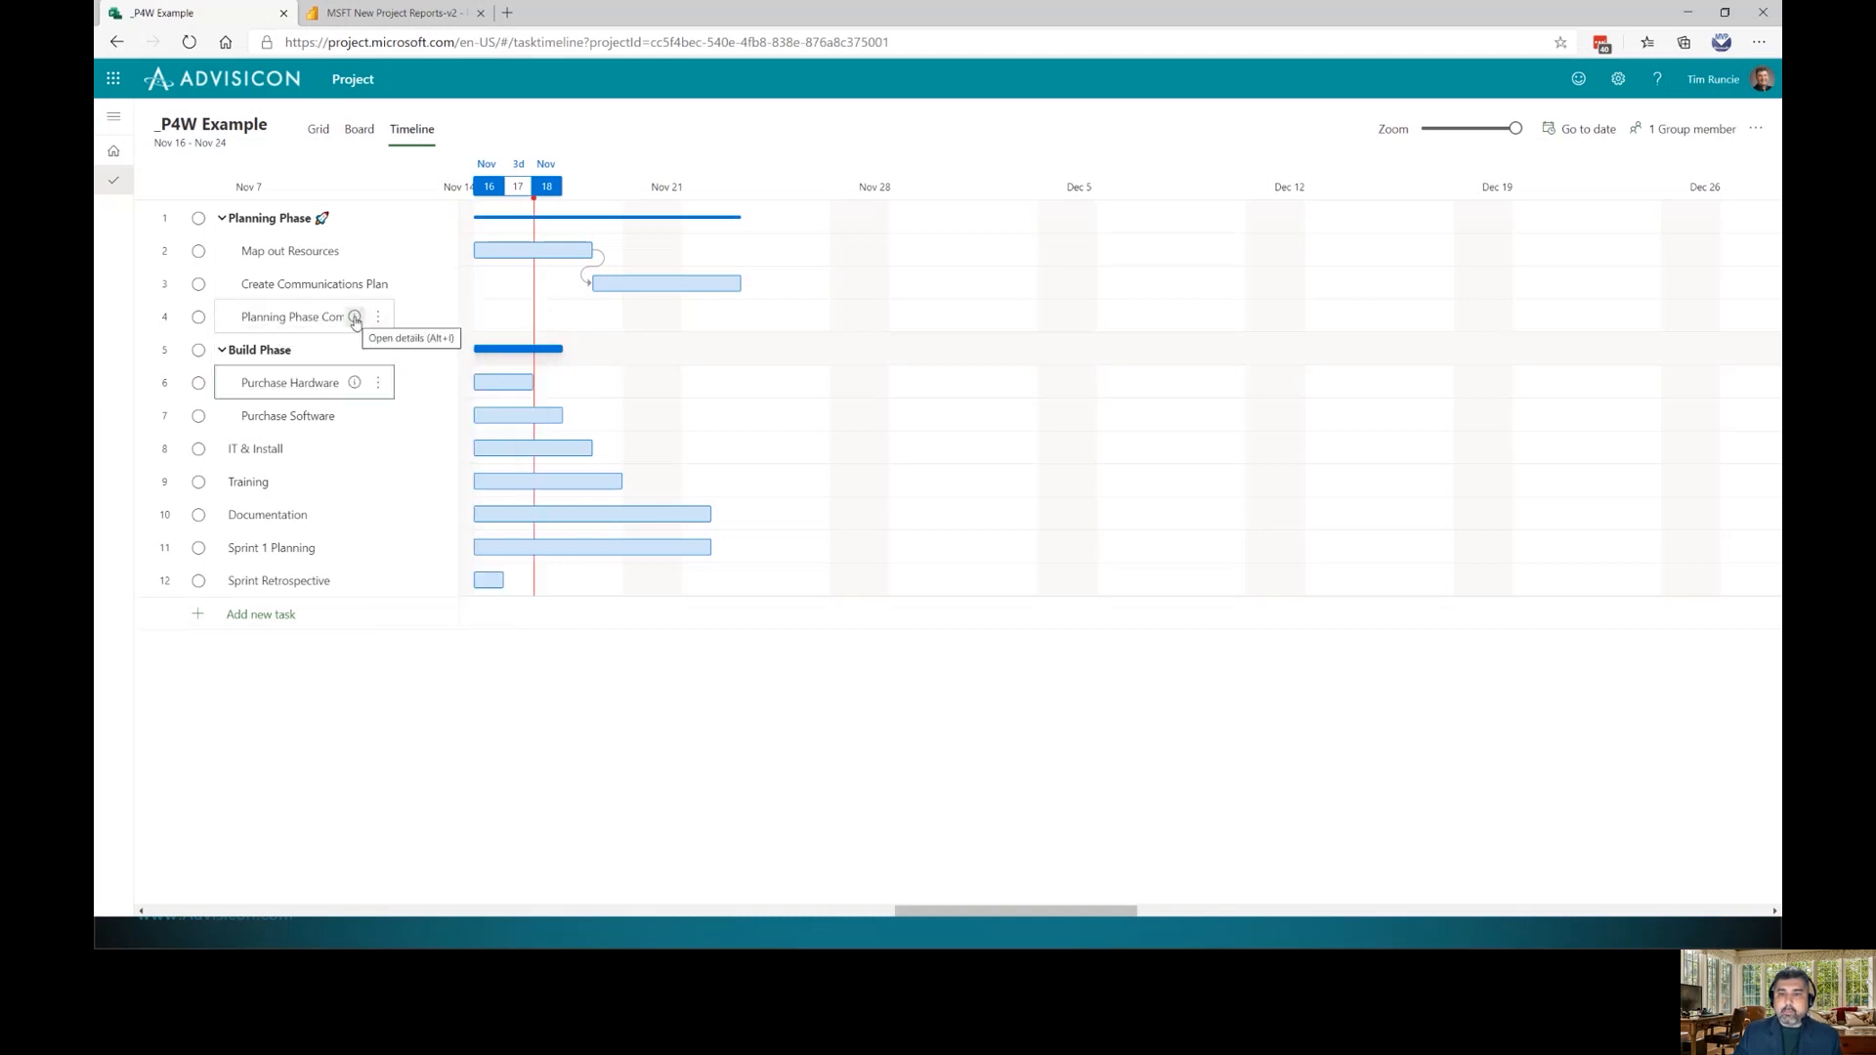
left_click(354, 318)
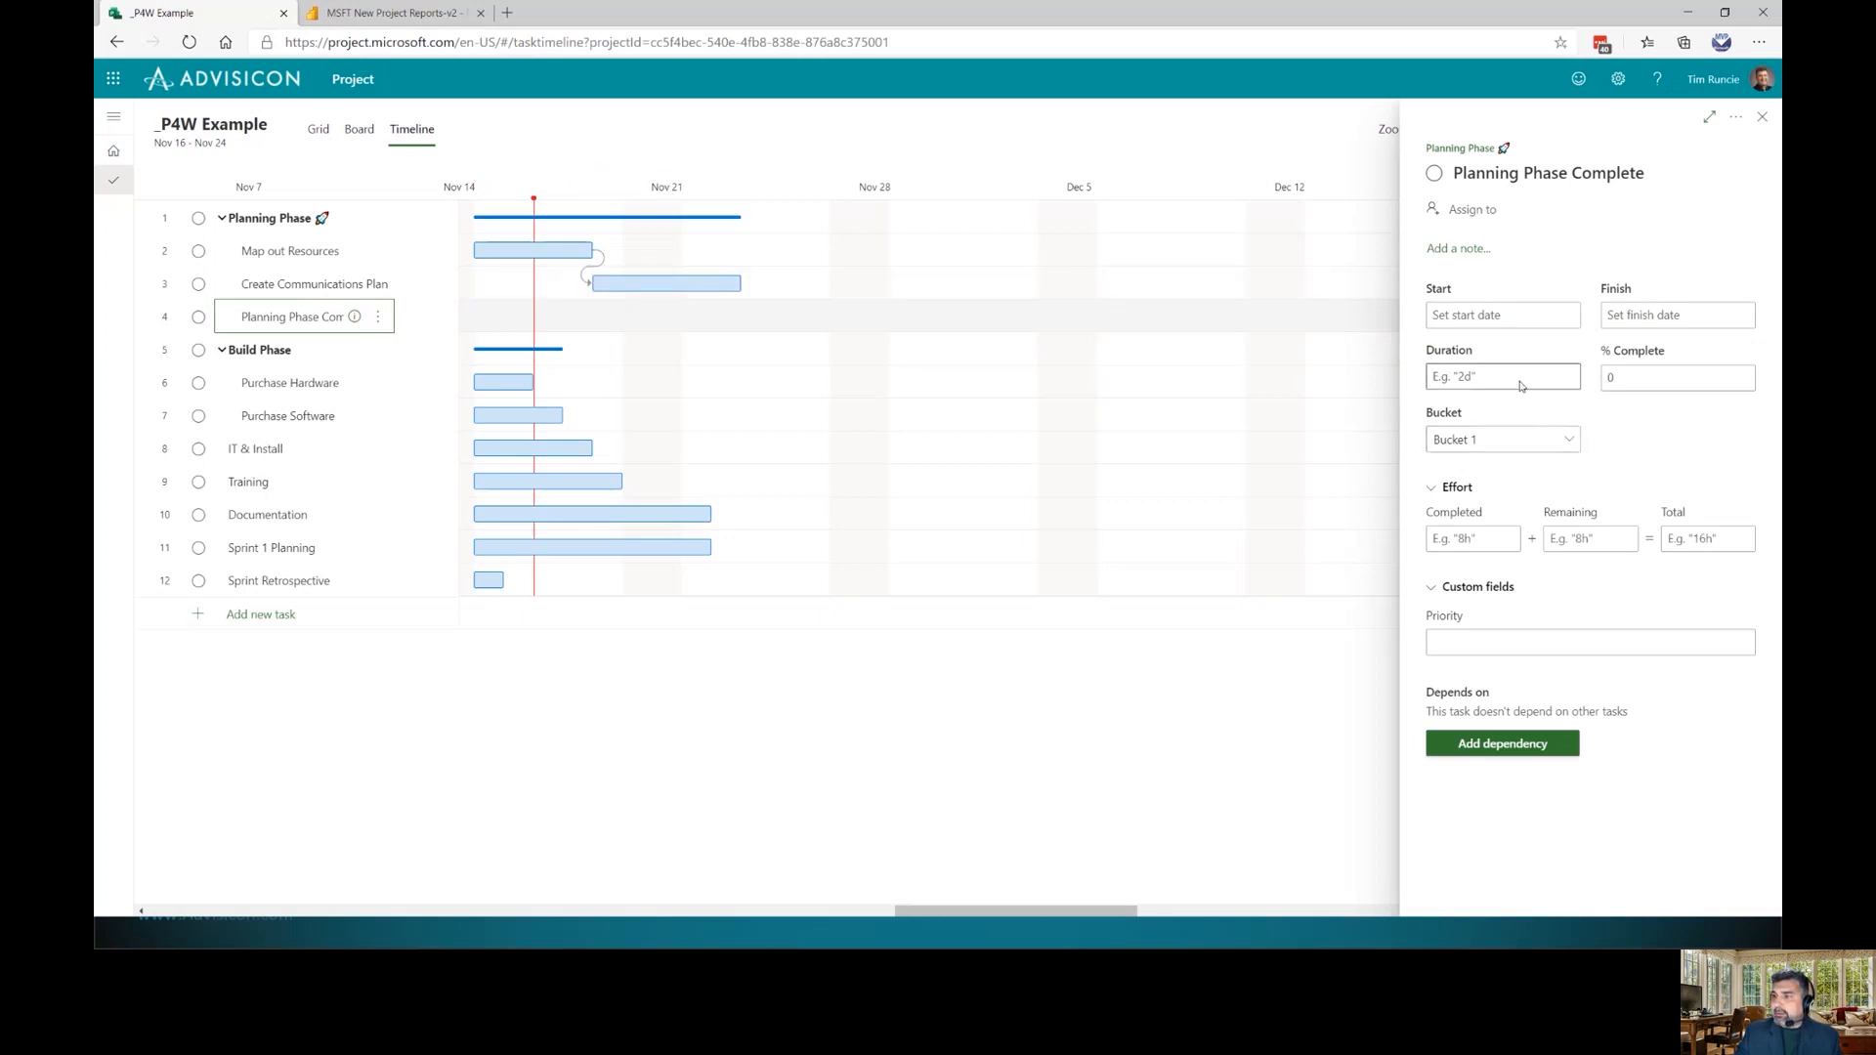
type("0")
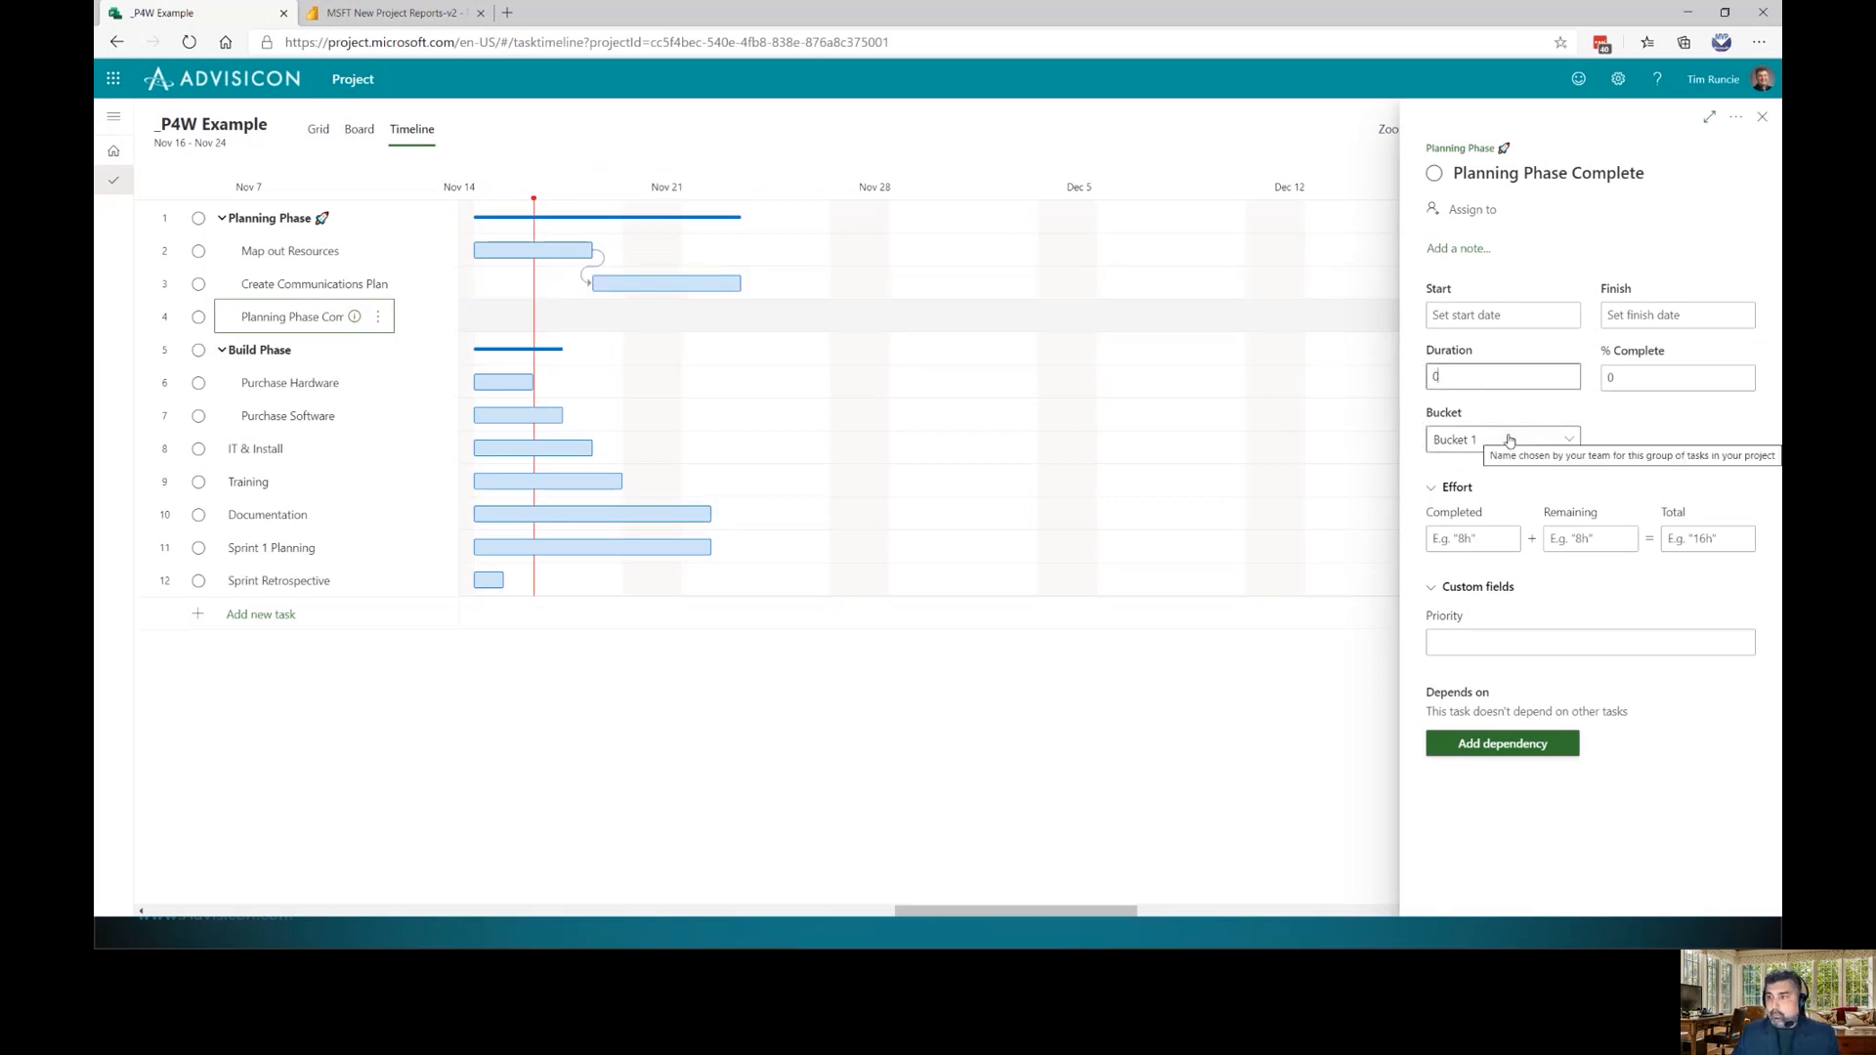
key("Return")
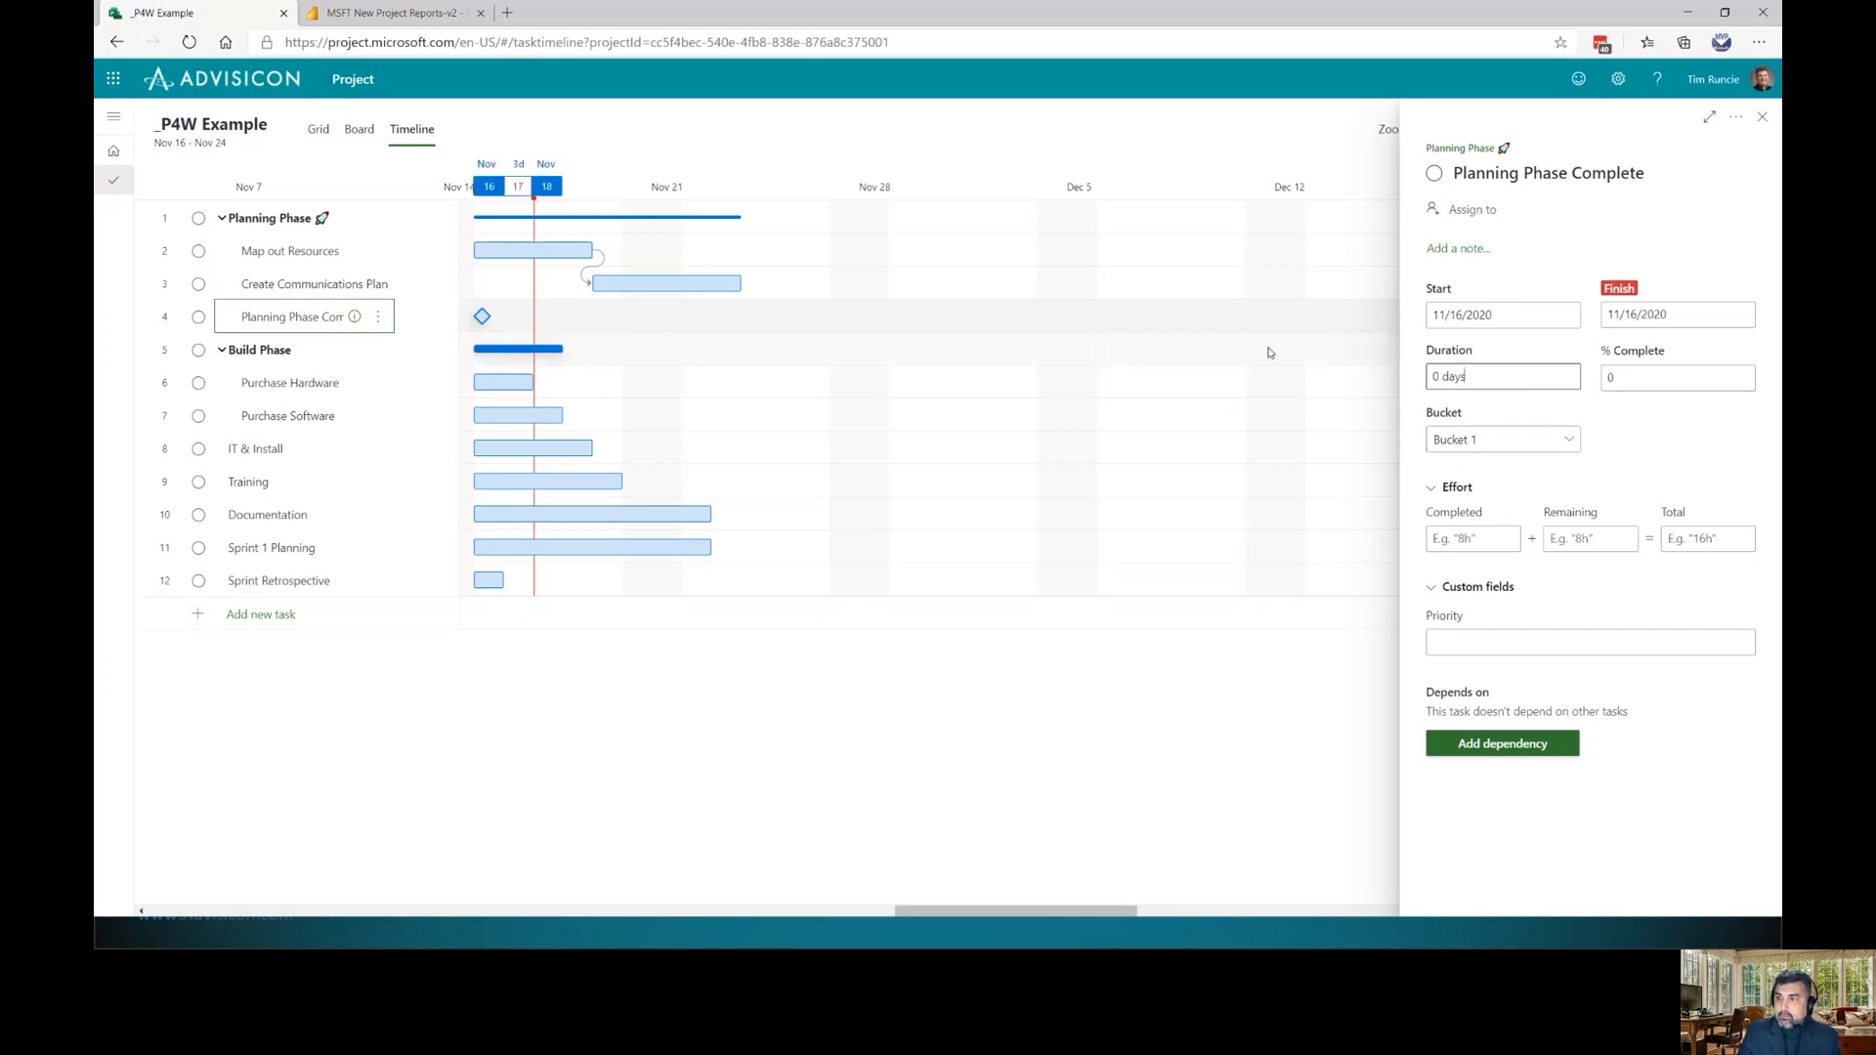
Link the milestone after Create Communications Plan, and chain Purchase Software, IT & Install and Training
left_click(1762, 116)
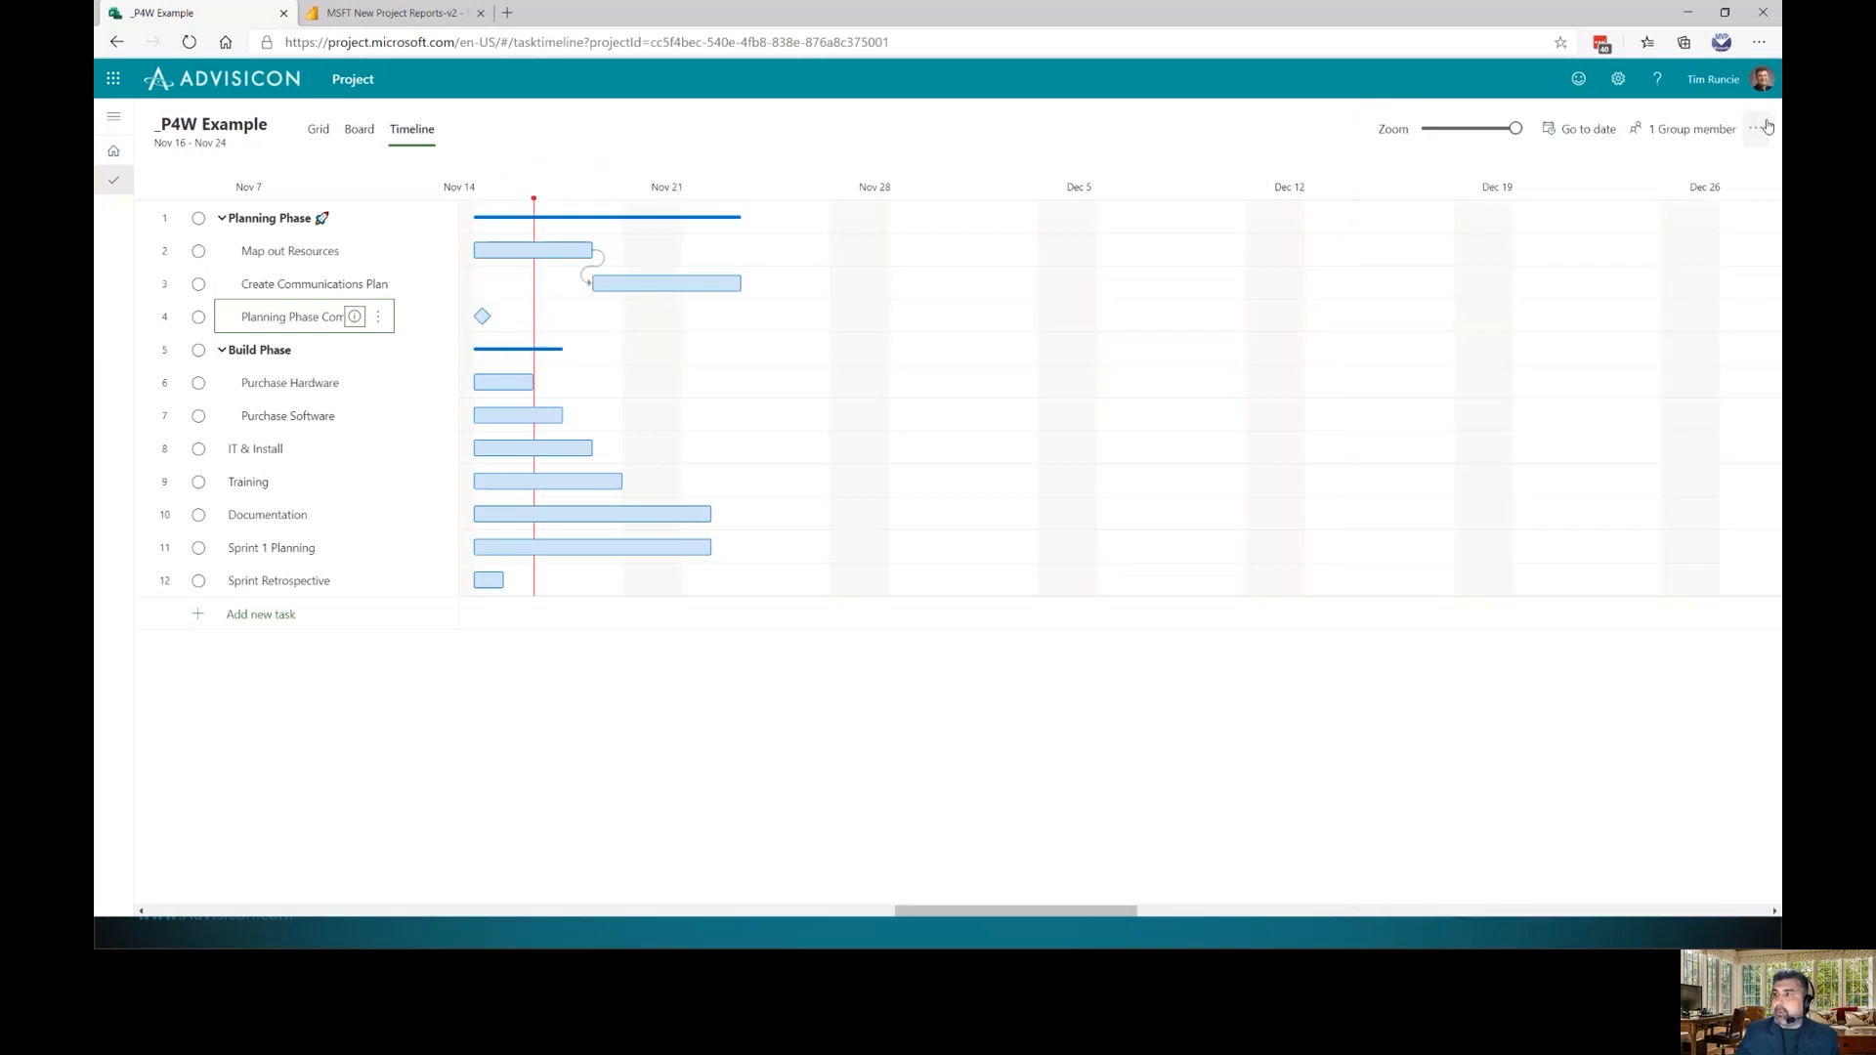
left_click_drag(751, 284, 482, 316)
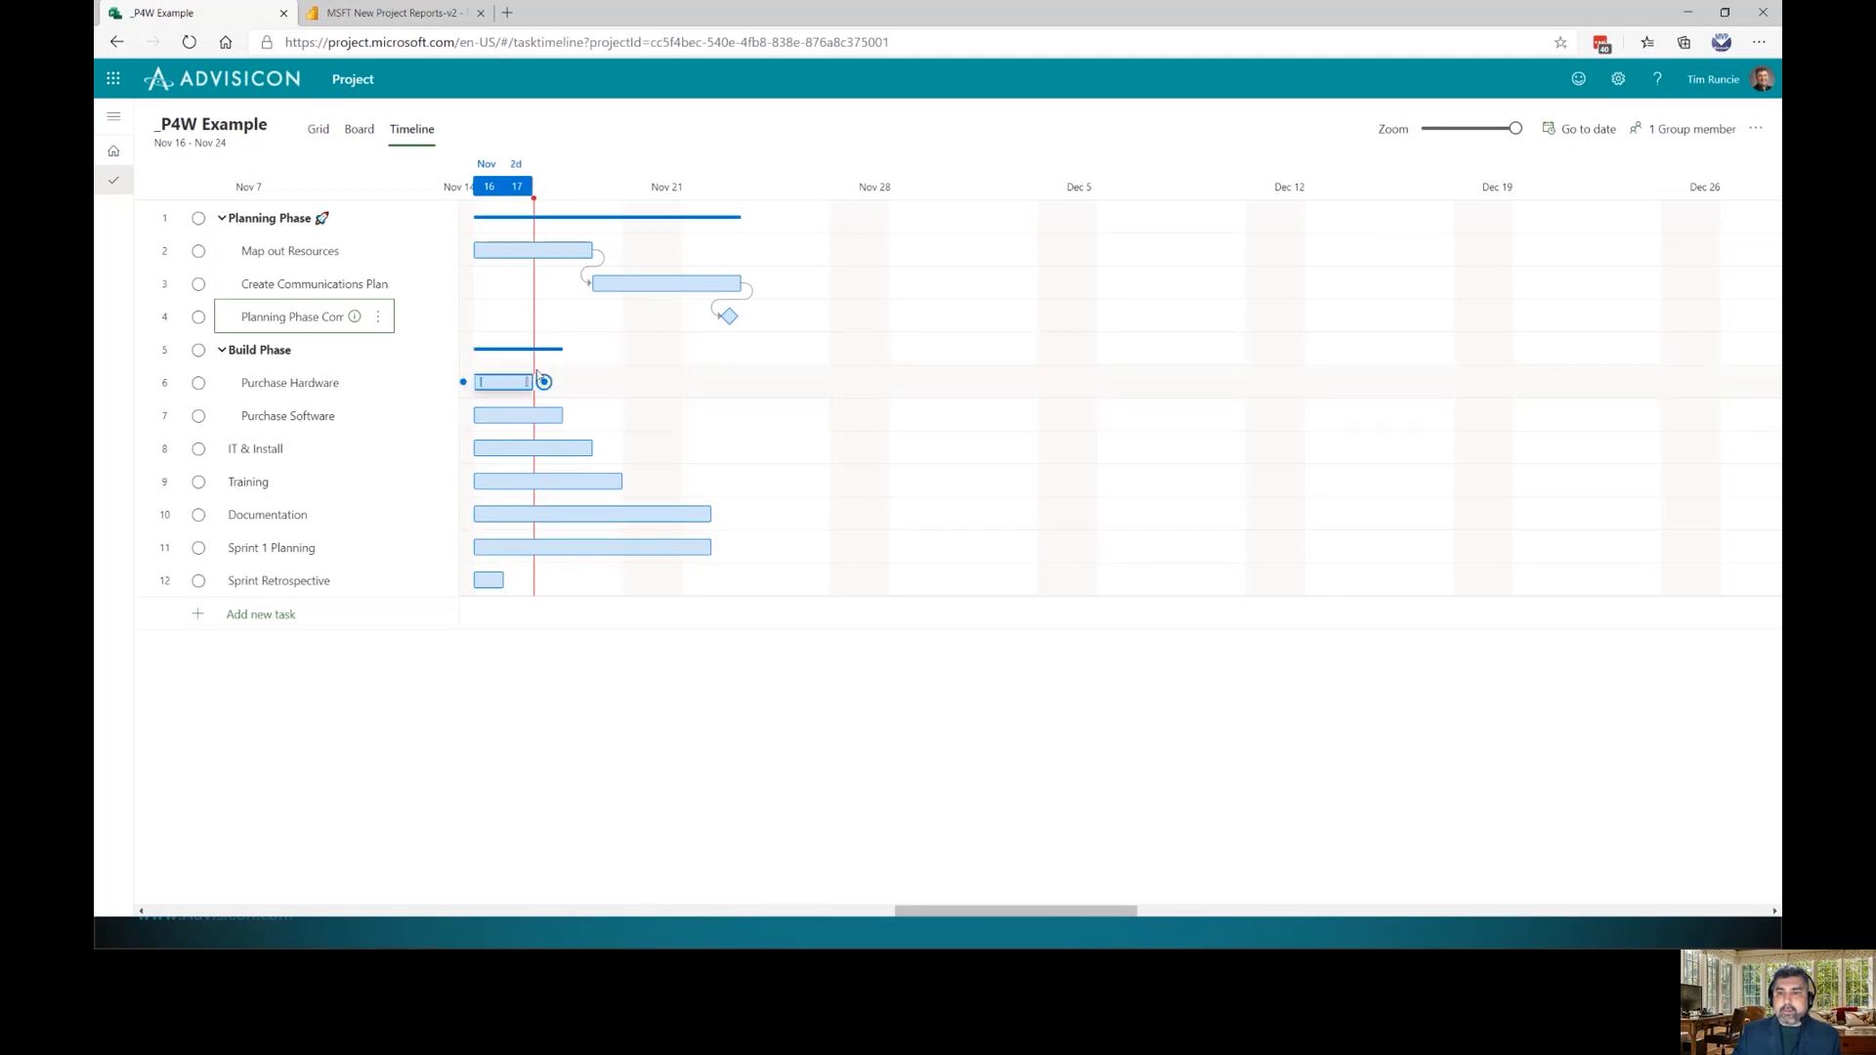
left_click_drag(540, 382, 486, 425)
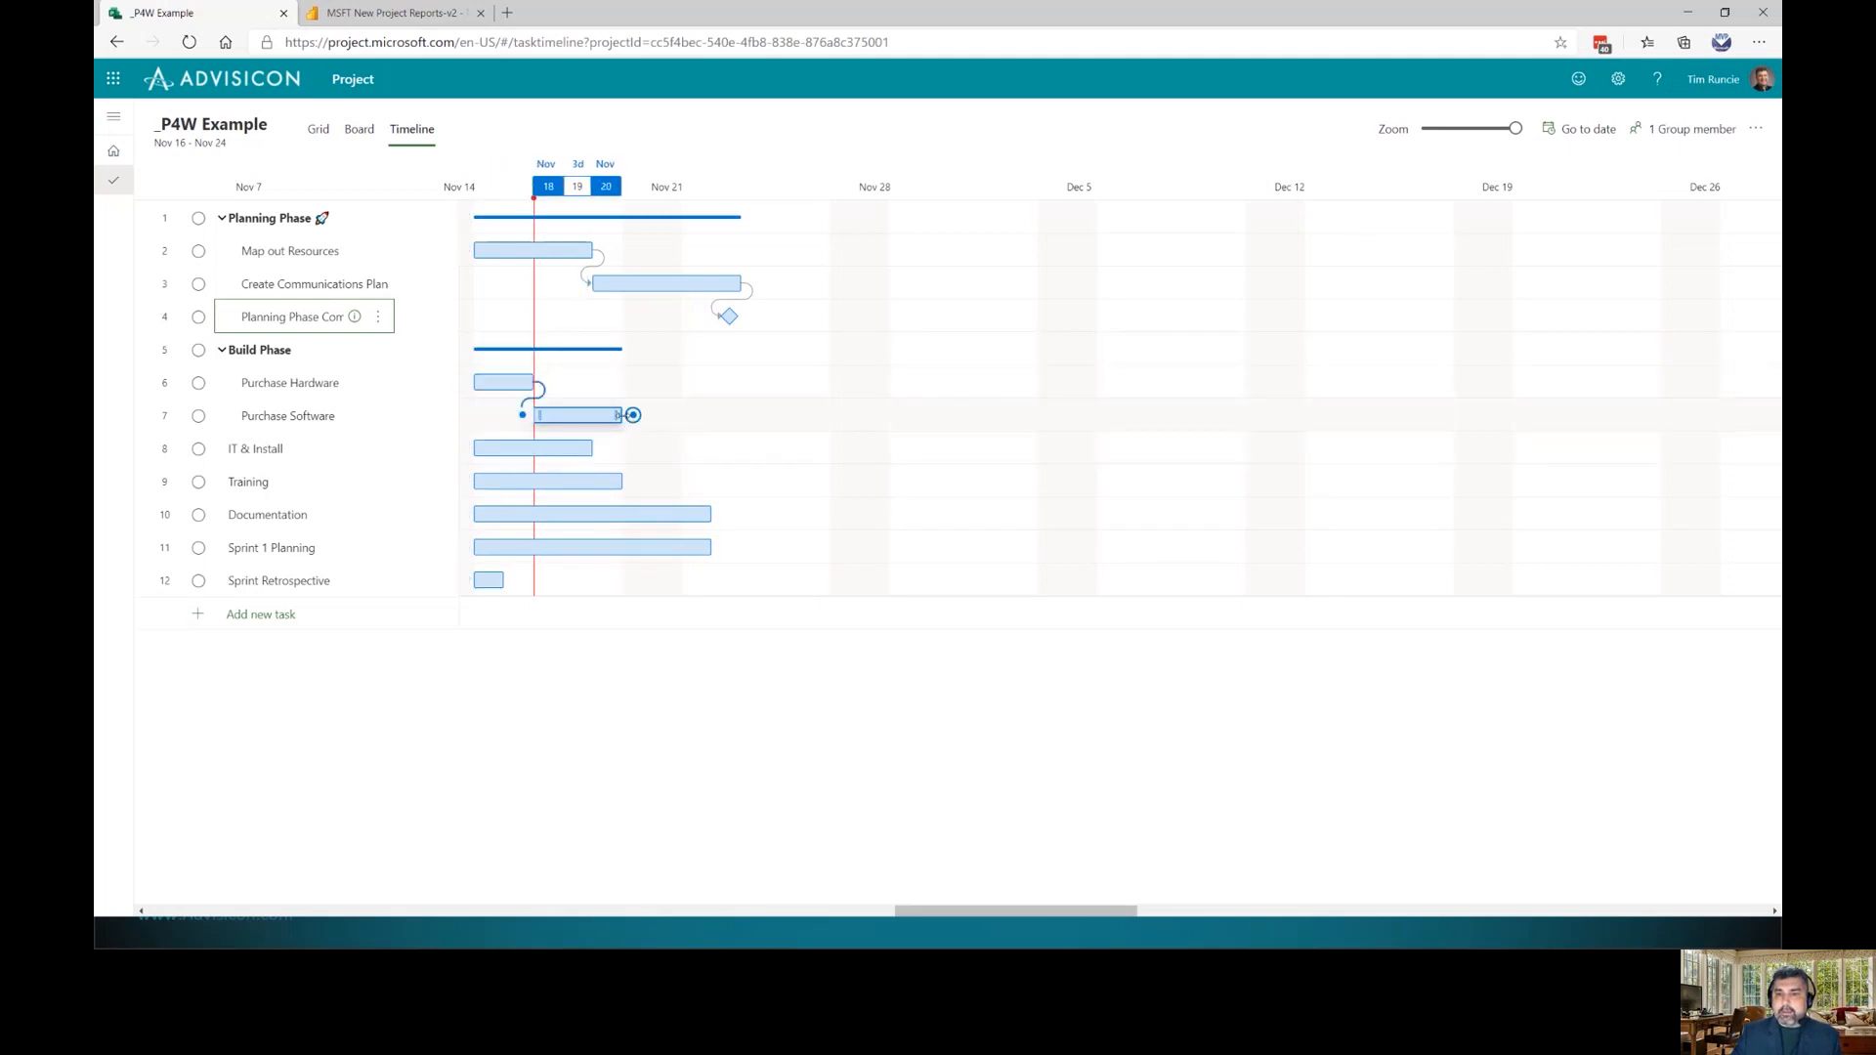
left_click_drag(630, 416, 481, 449)
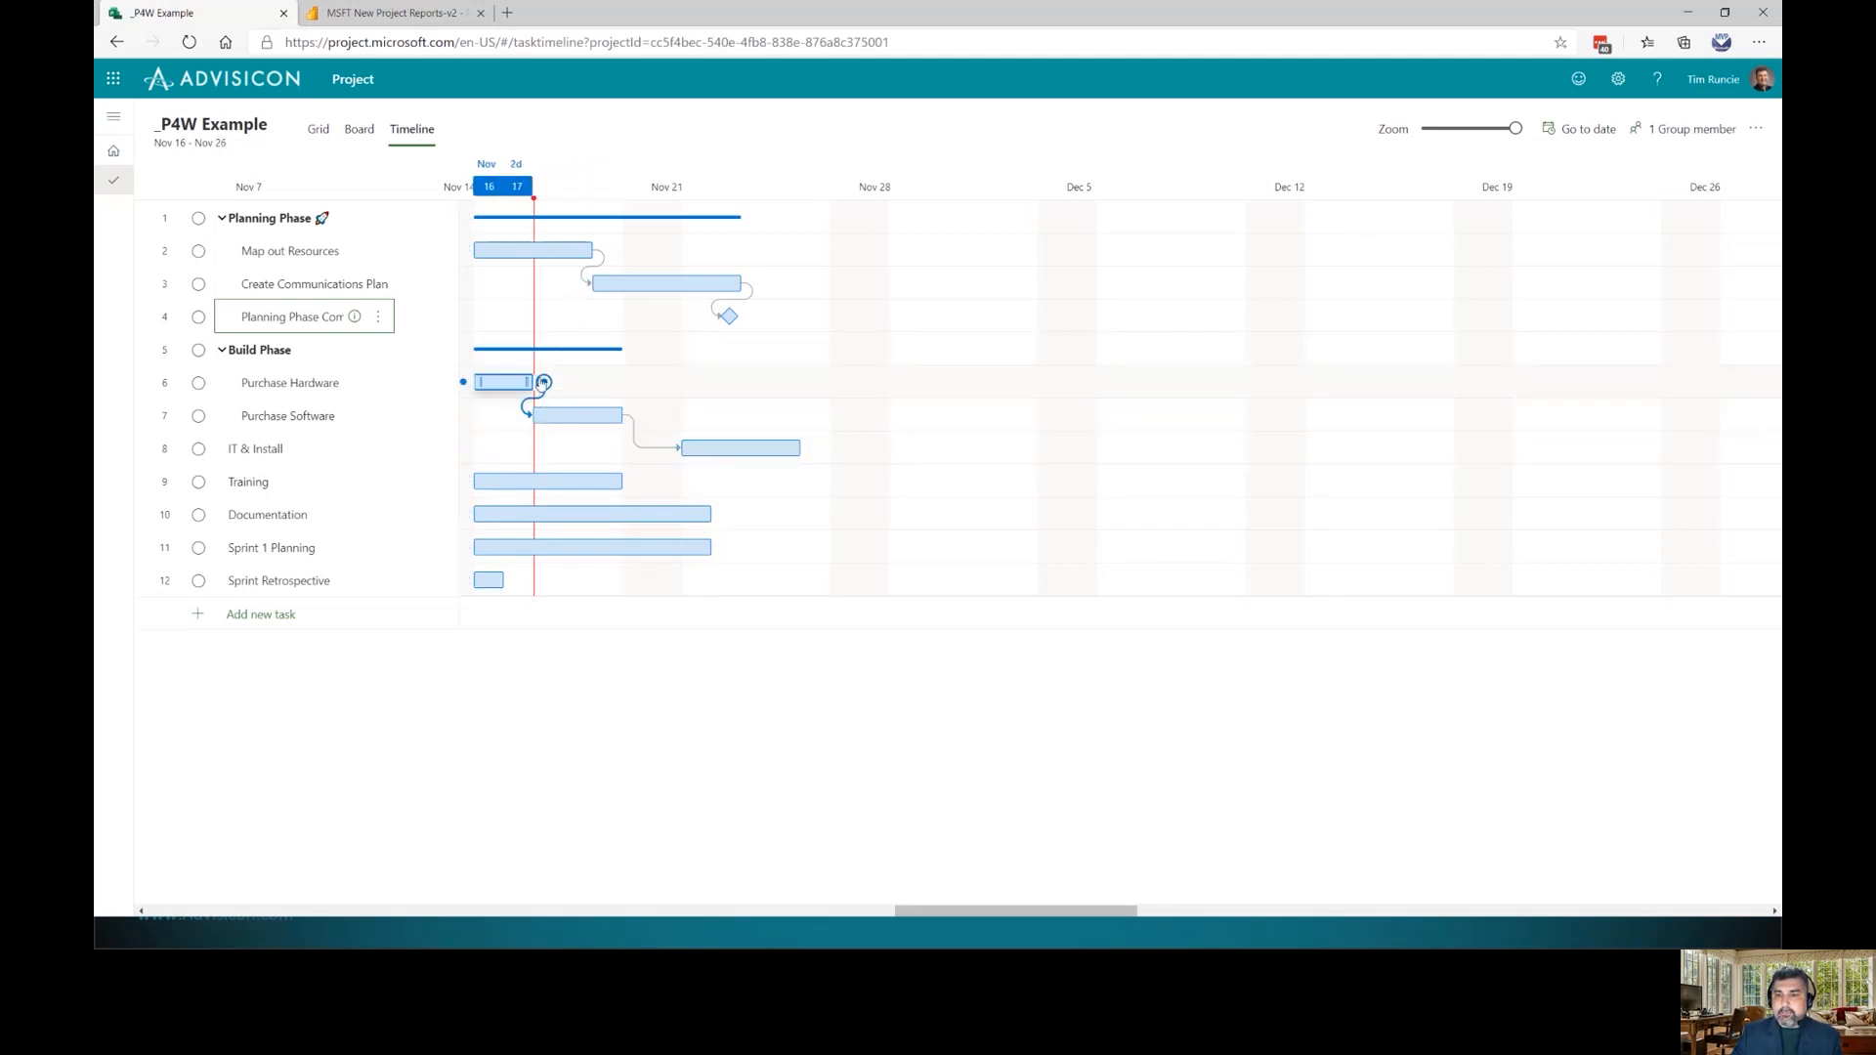
left_click_drag(541, 389, 471, 480)
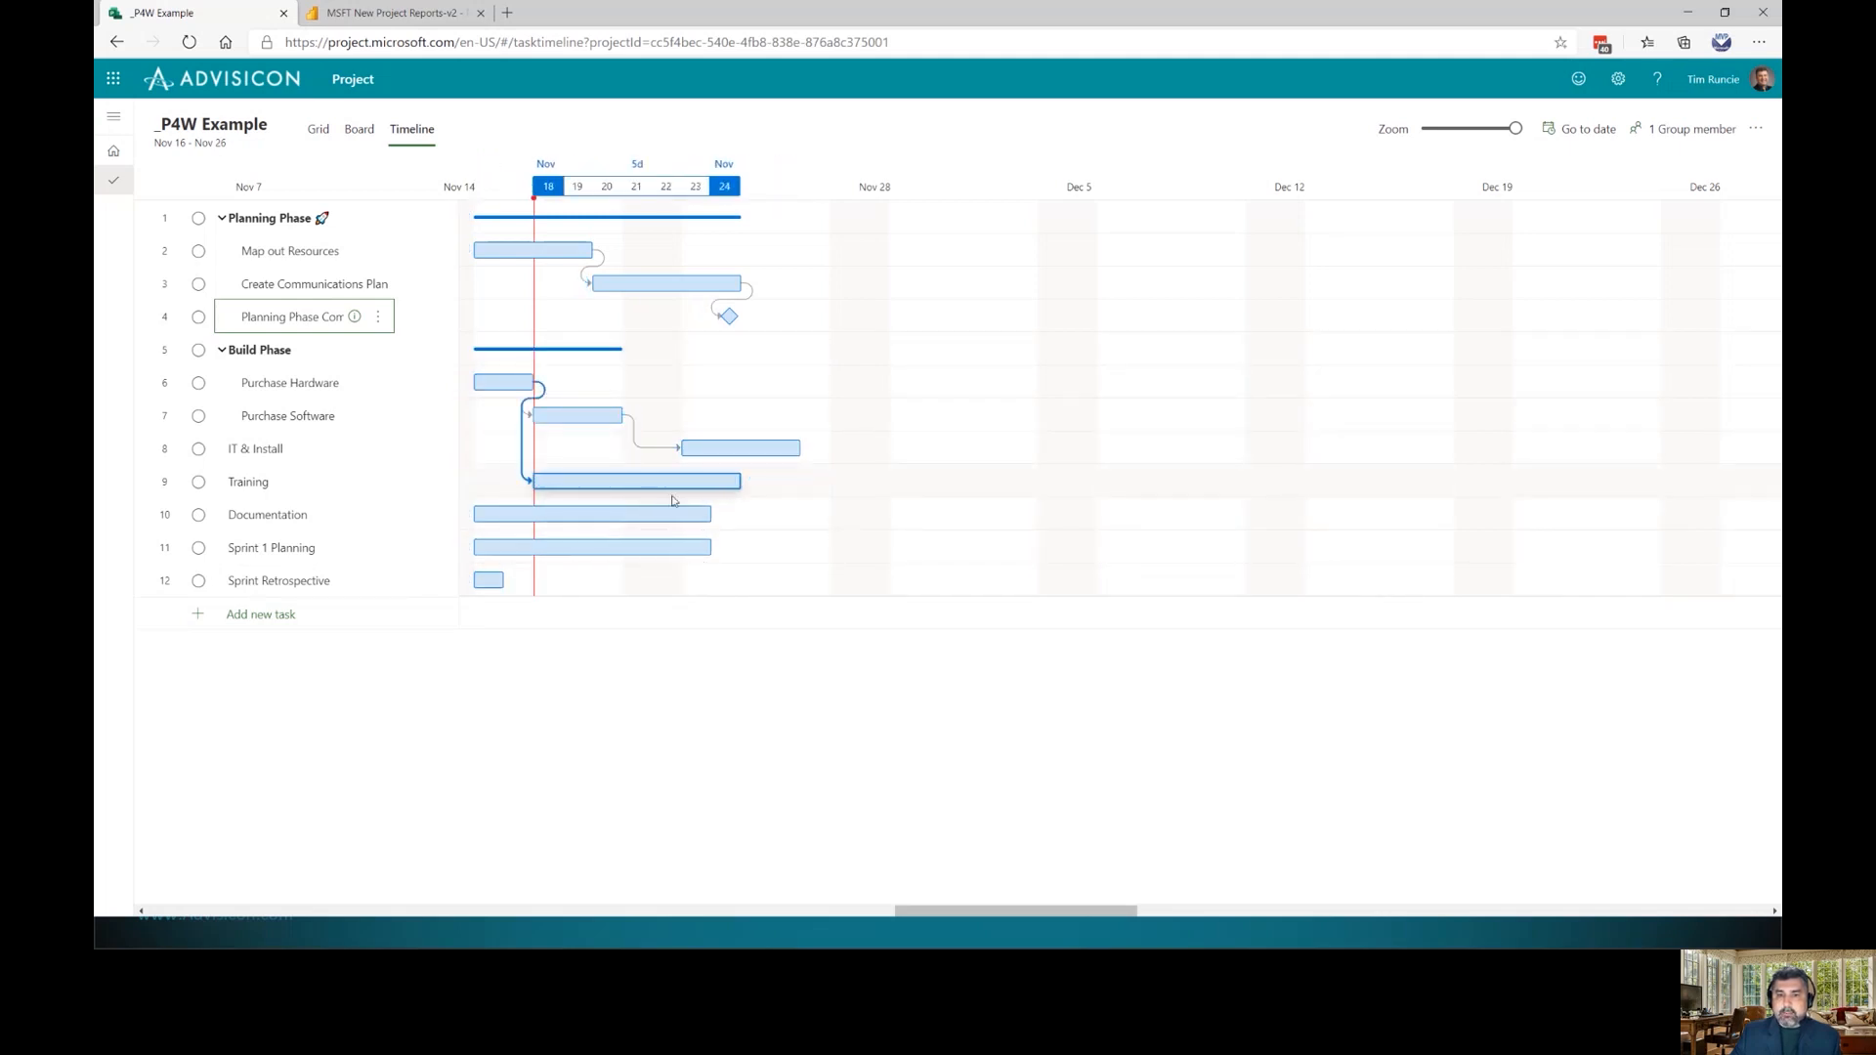
Make Documentation follow Training and also the Planning Phase Complete milestone
left_click_drag(523, 481, 476, 517)
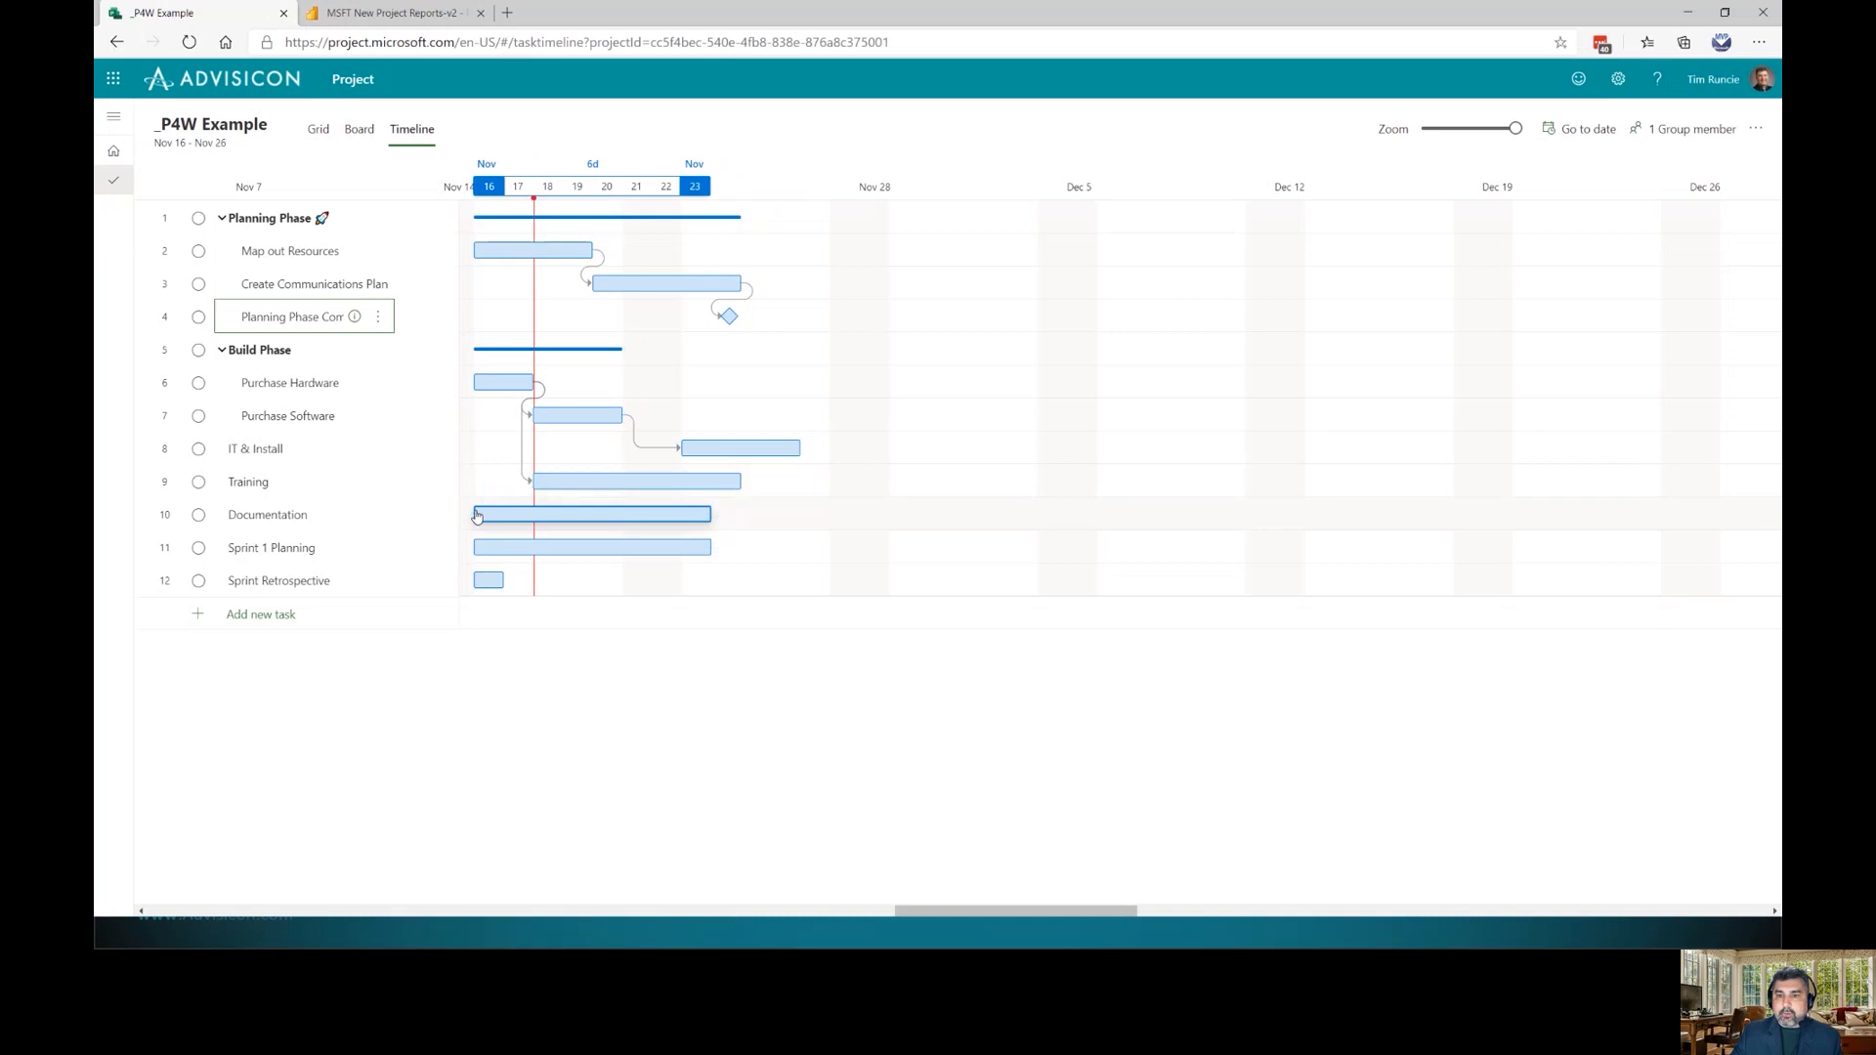
left_click_drag(751, 481, 468, 512)
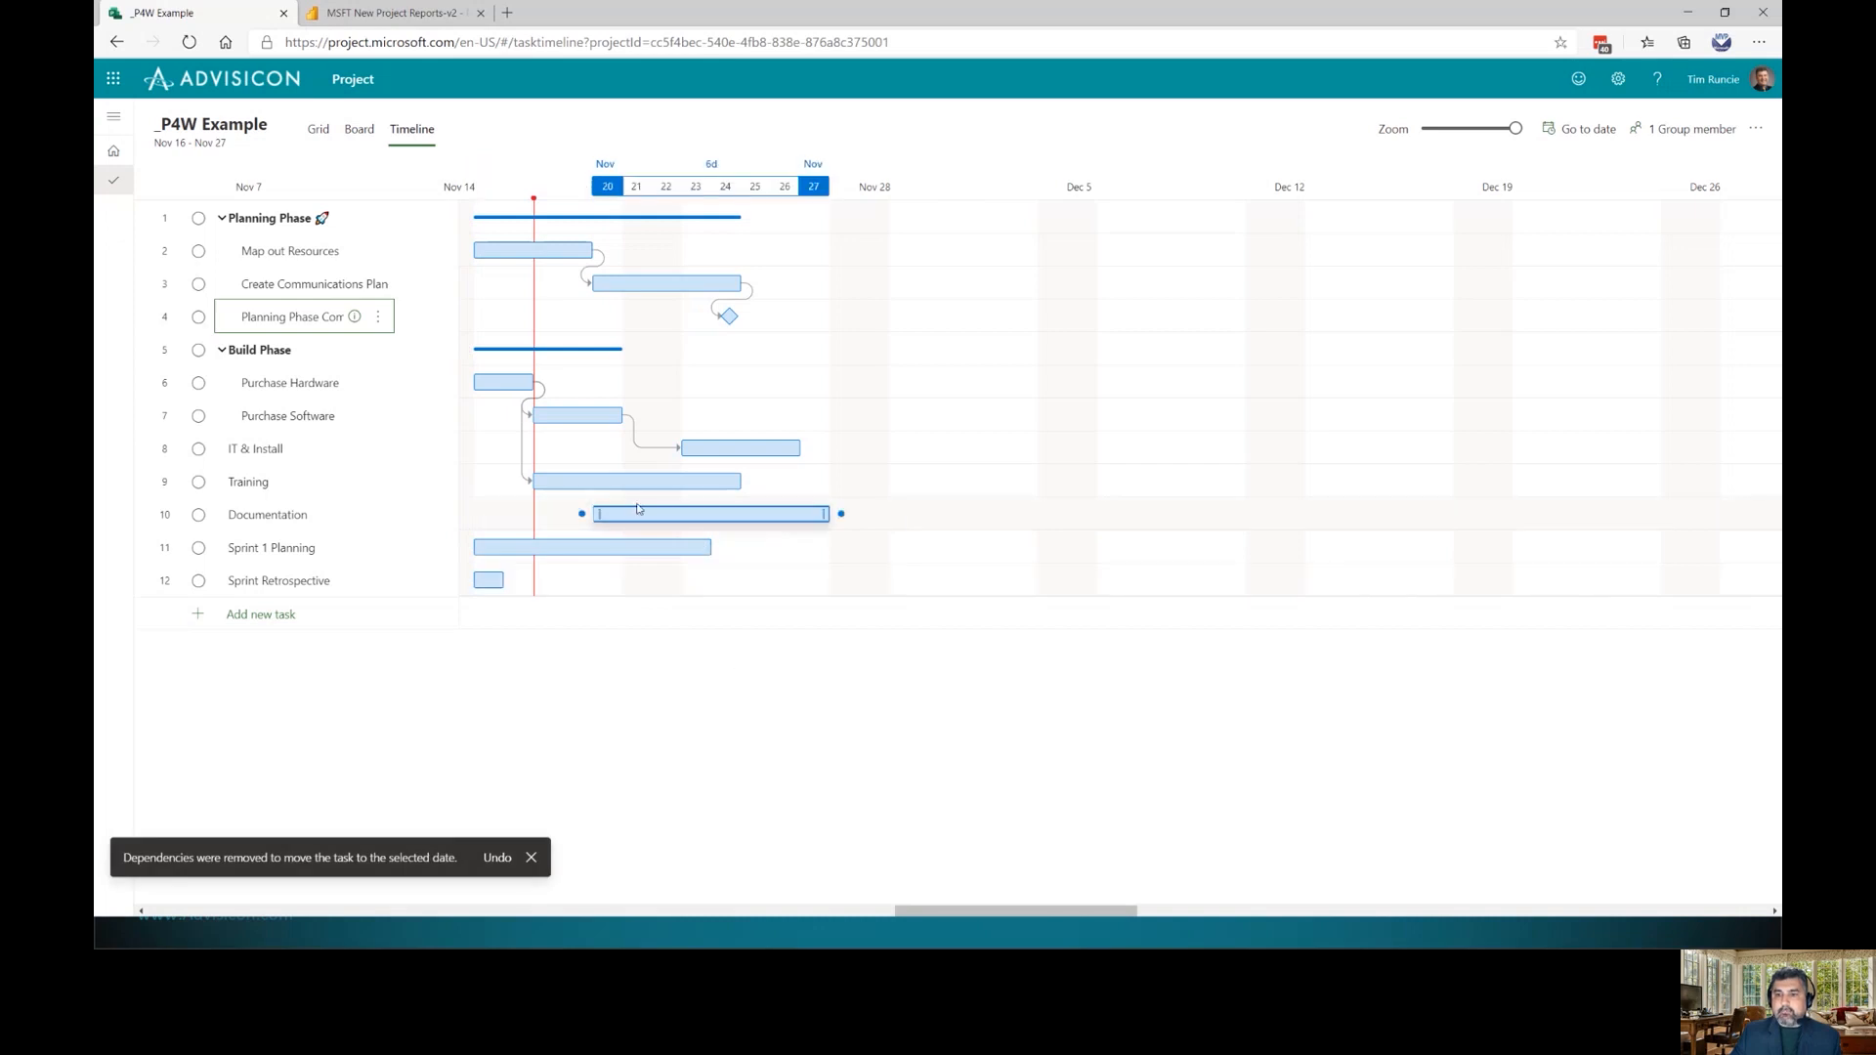
mouse_move(714, 512)
left_mouse_down()
mouse_move(1208, 520)
mouse_move(664, 517)
mouse_move(690, 525)
left_mouse_up()
mouse_move(749, 483)
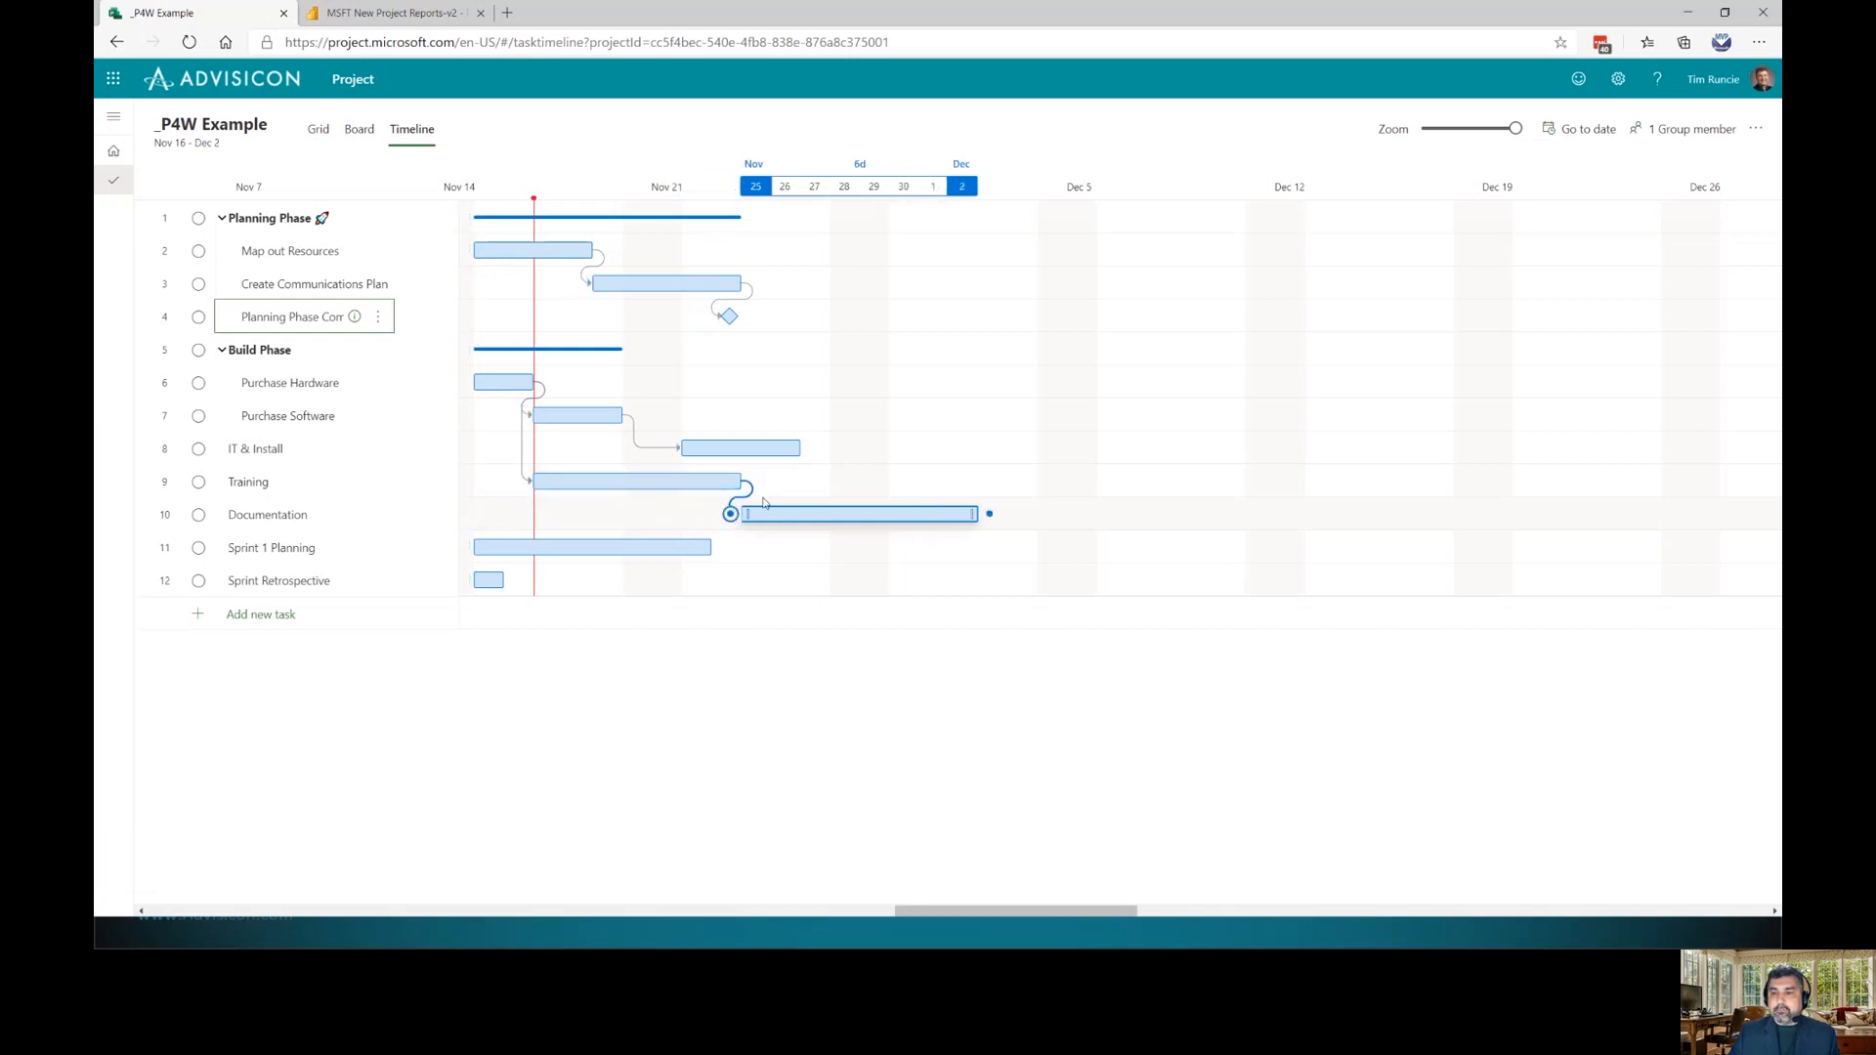
left_click_drag(748, 318, 734, 520)
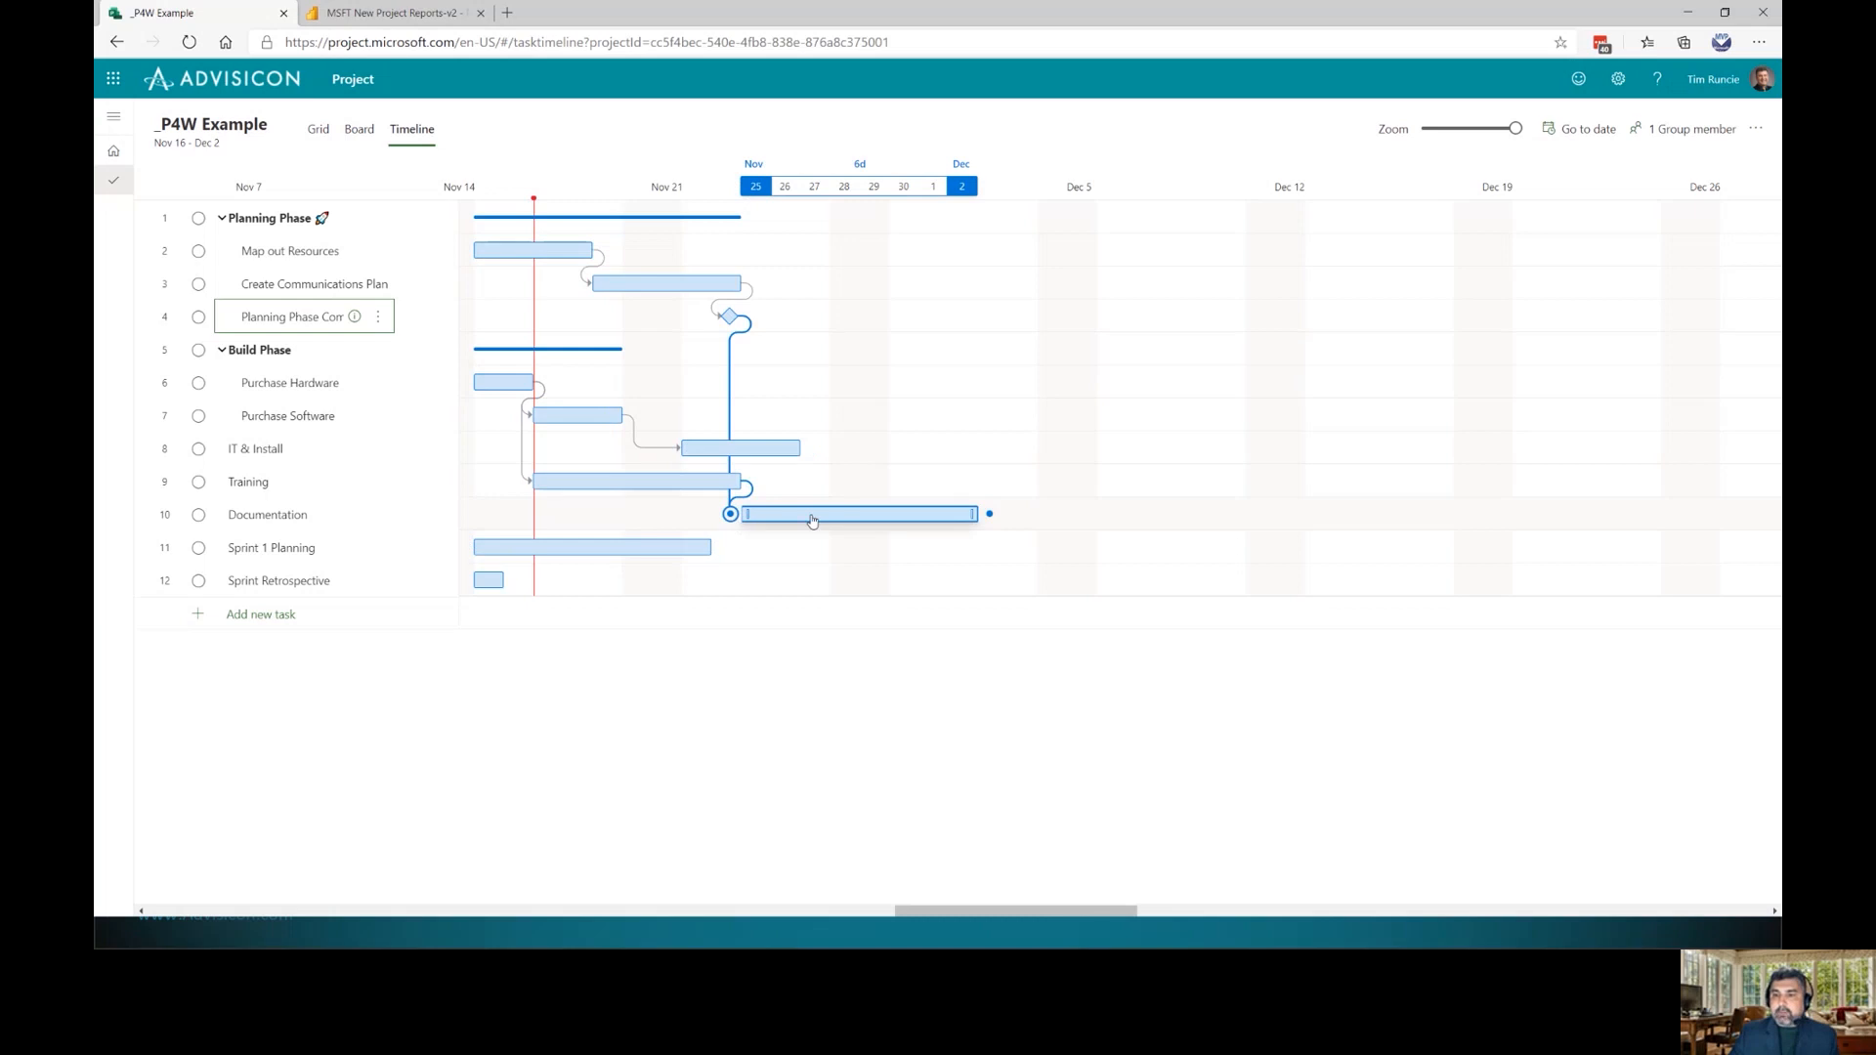
Remove Planning Phase Complete from Documentation's dependencies, leaving only Training
left_click(812, 521)
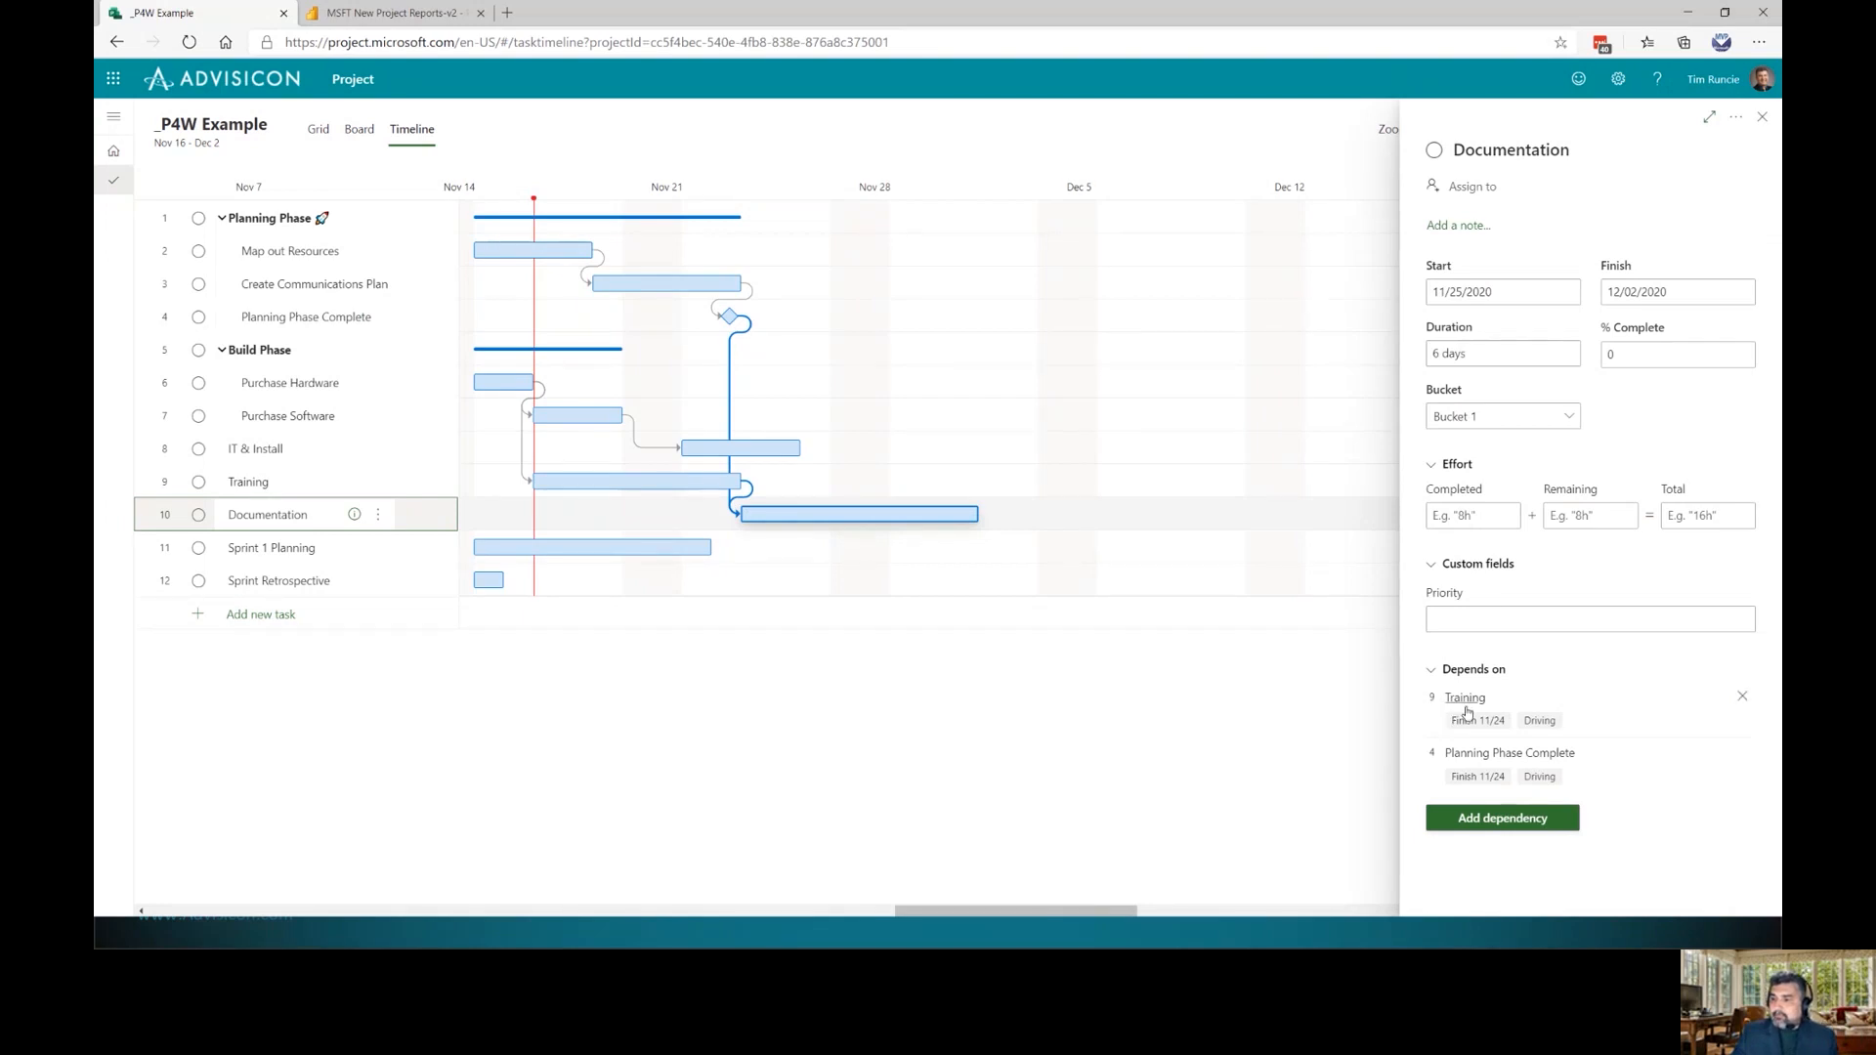
left_click(1746, 756)
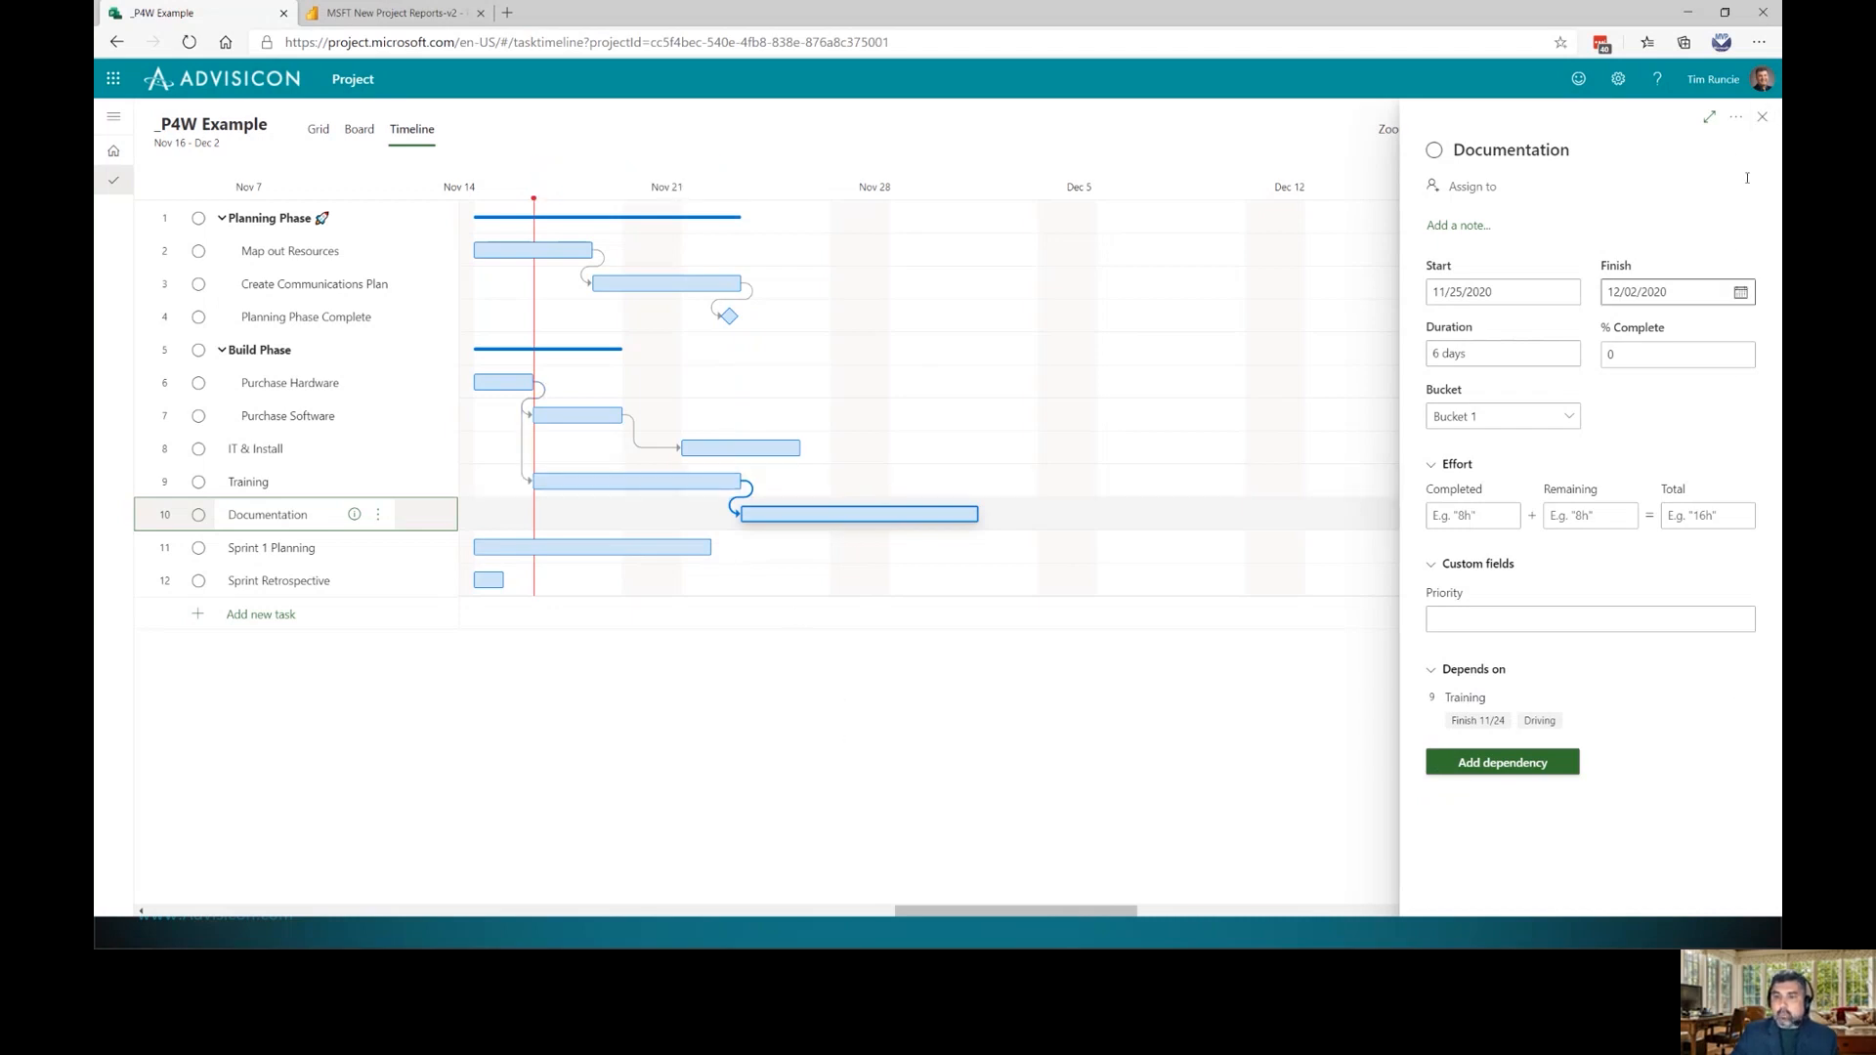
left_click(1762, 116)
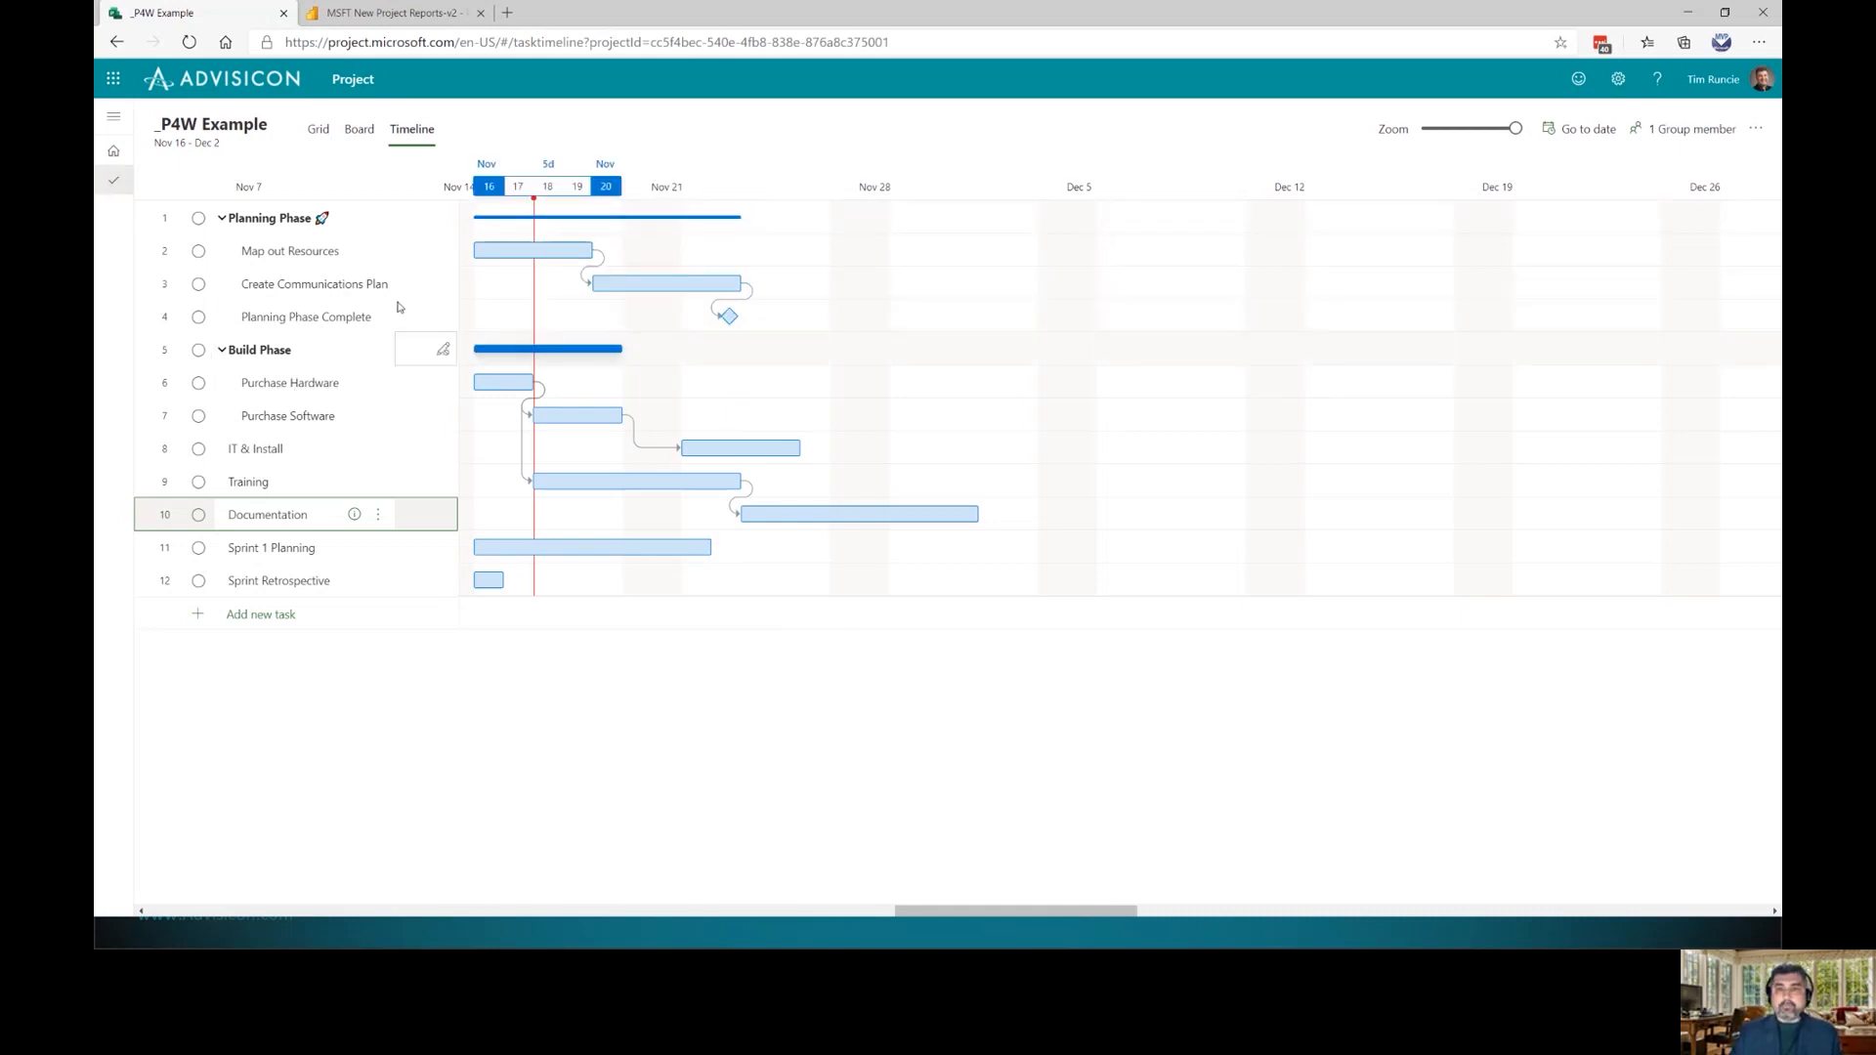
Add three colleagues to the plan's group, then bring the Teams Resource Demand window into view
left_click(1680, 144)
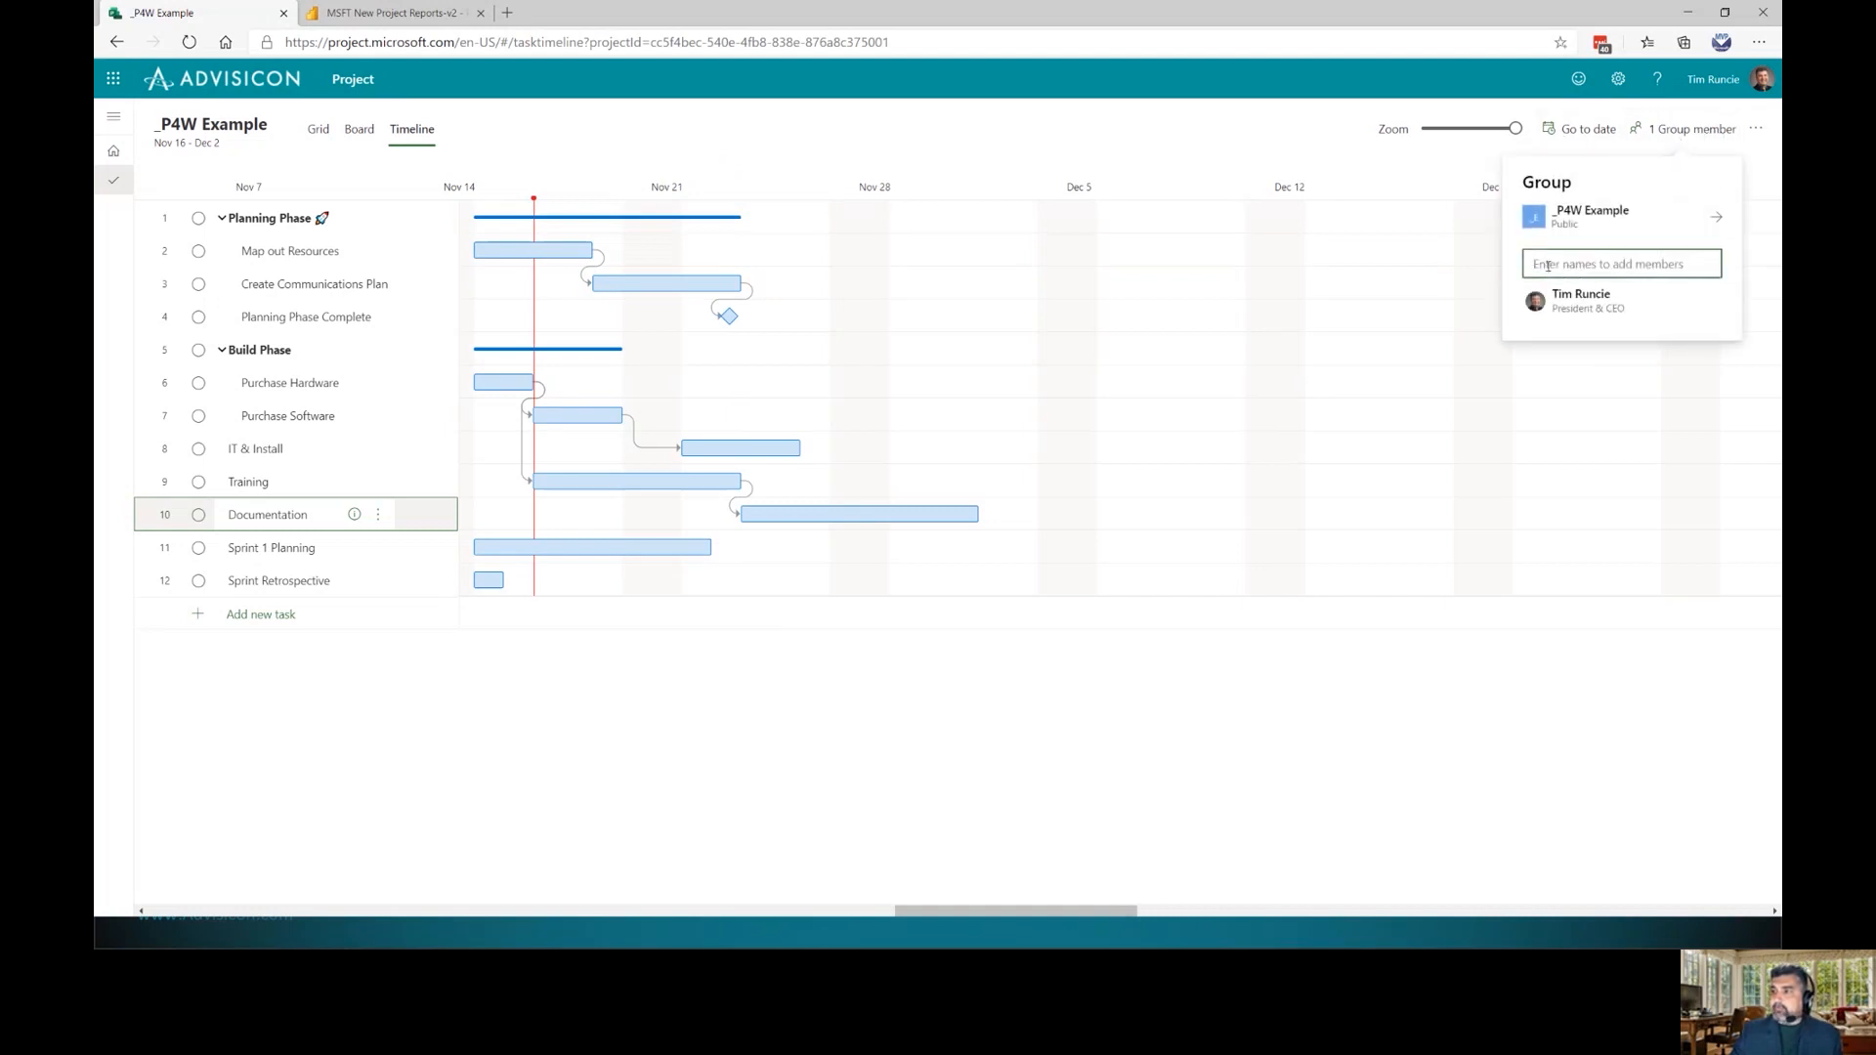
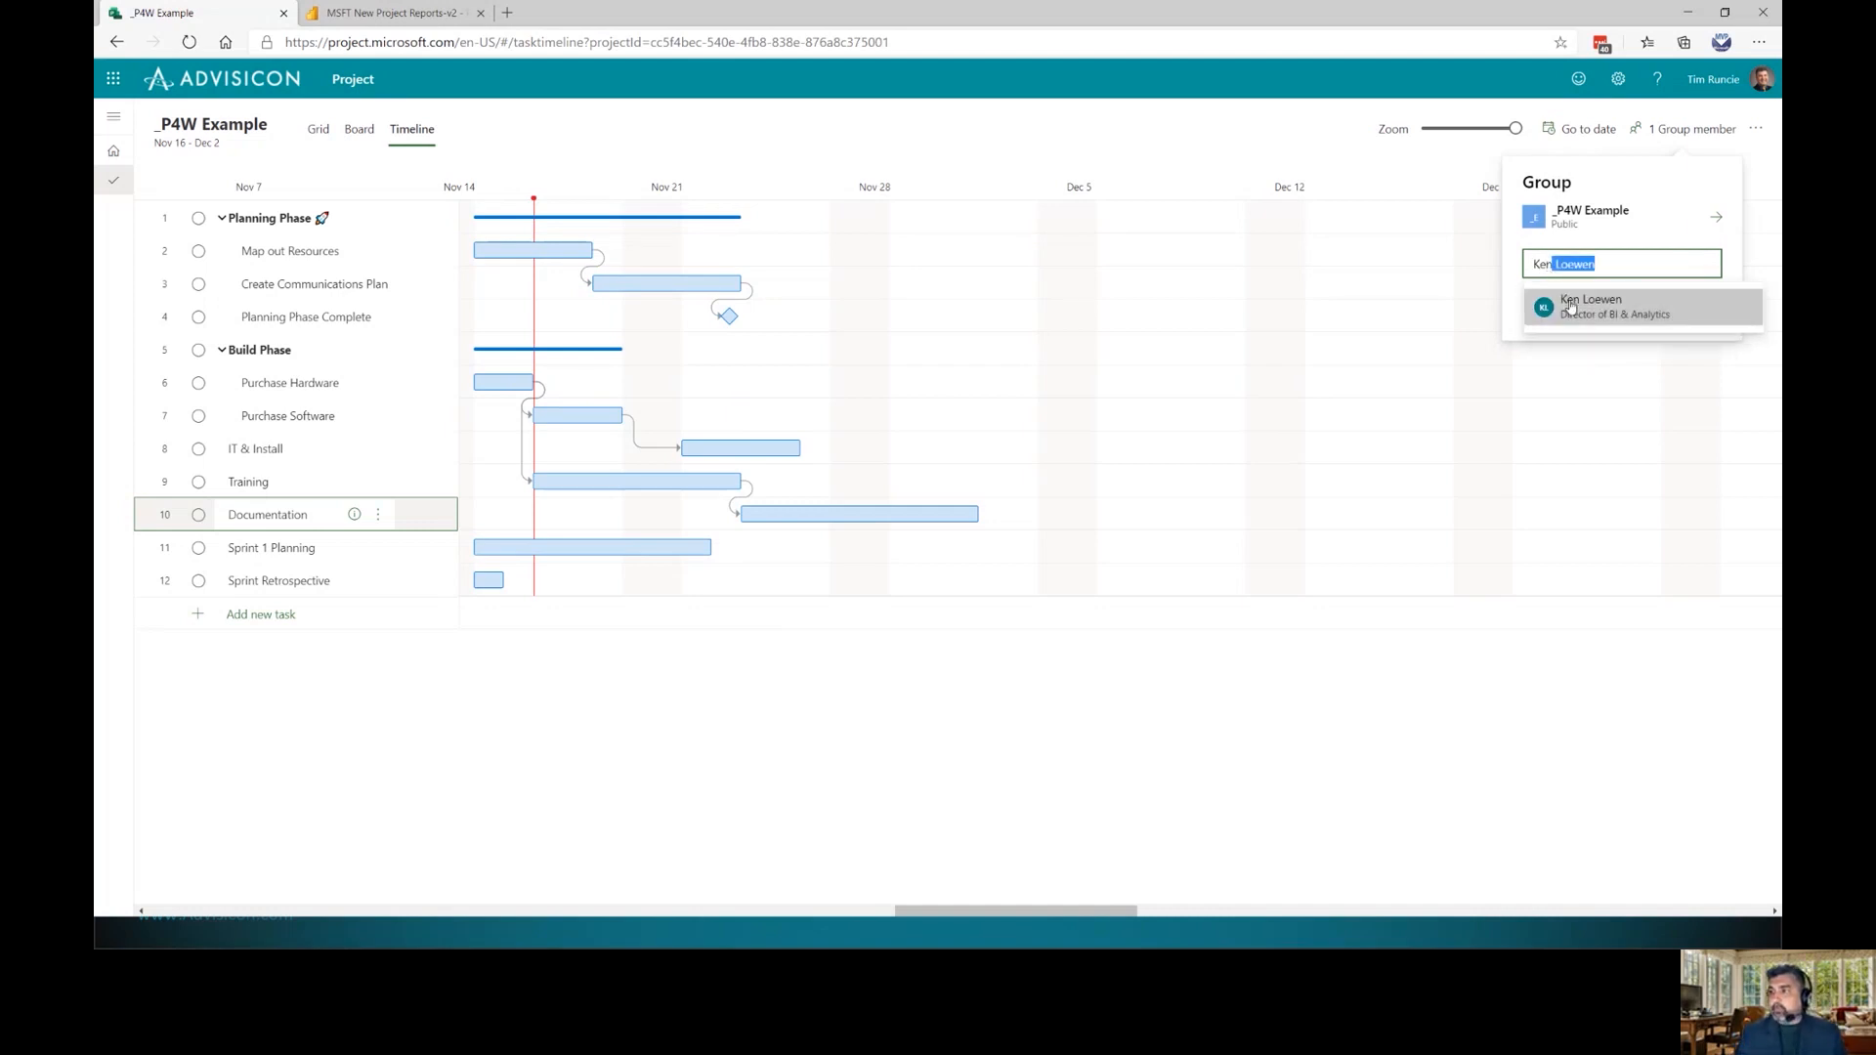
left_click(1553, 297)
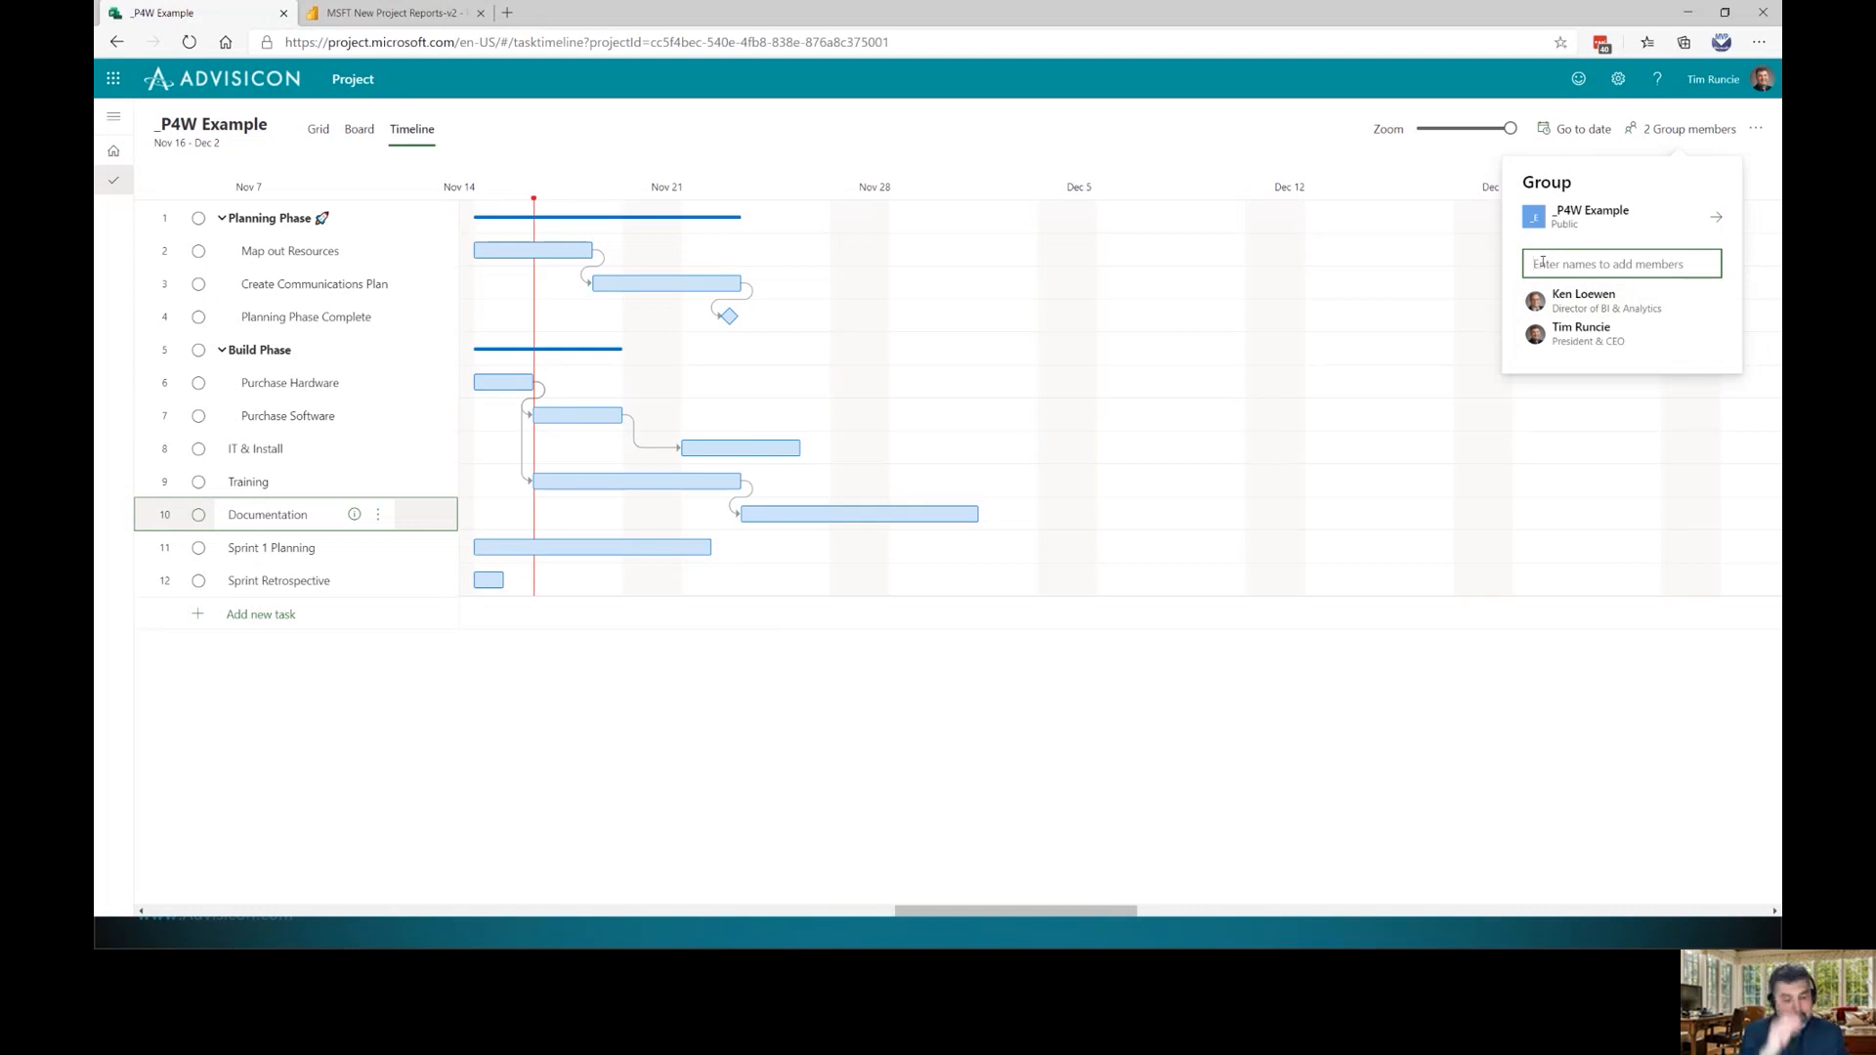
type("Amanda @ Advicon")
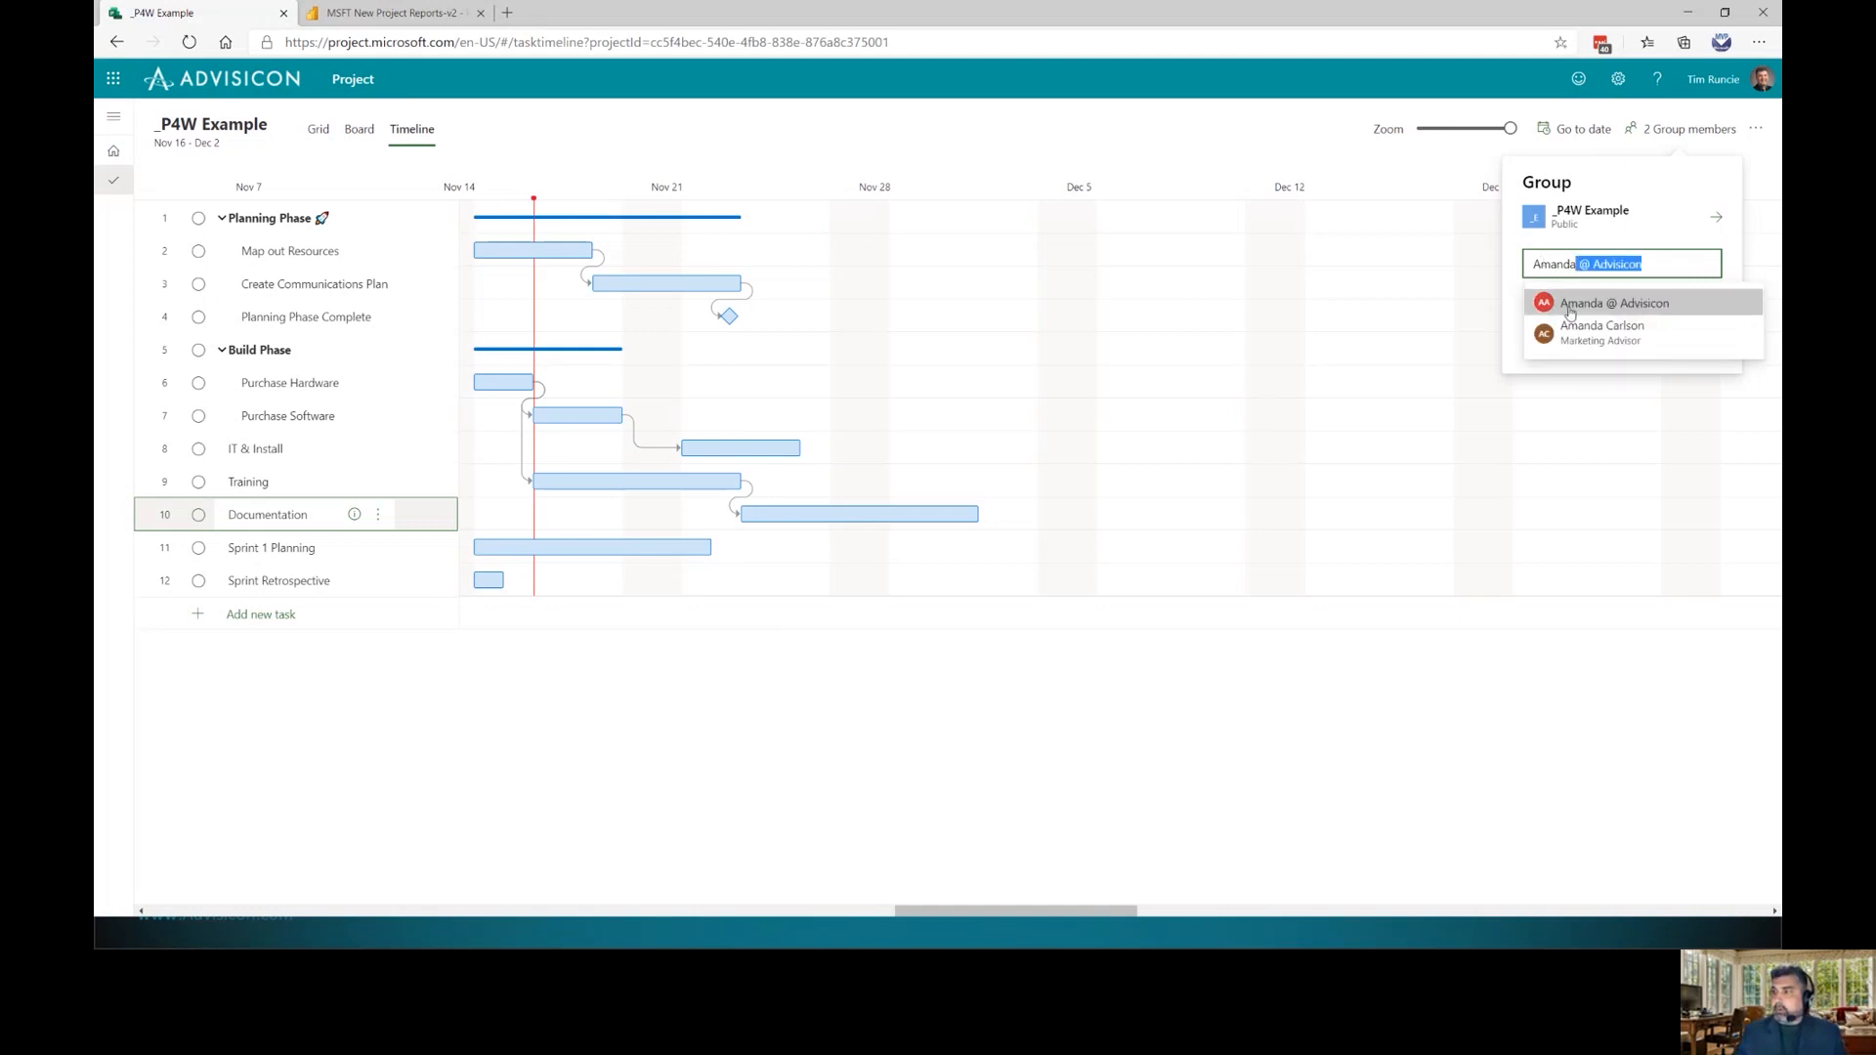
left_click(1602, 308)
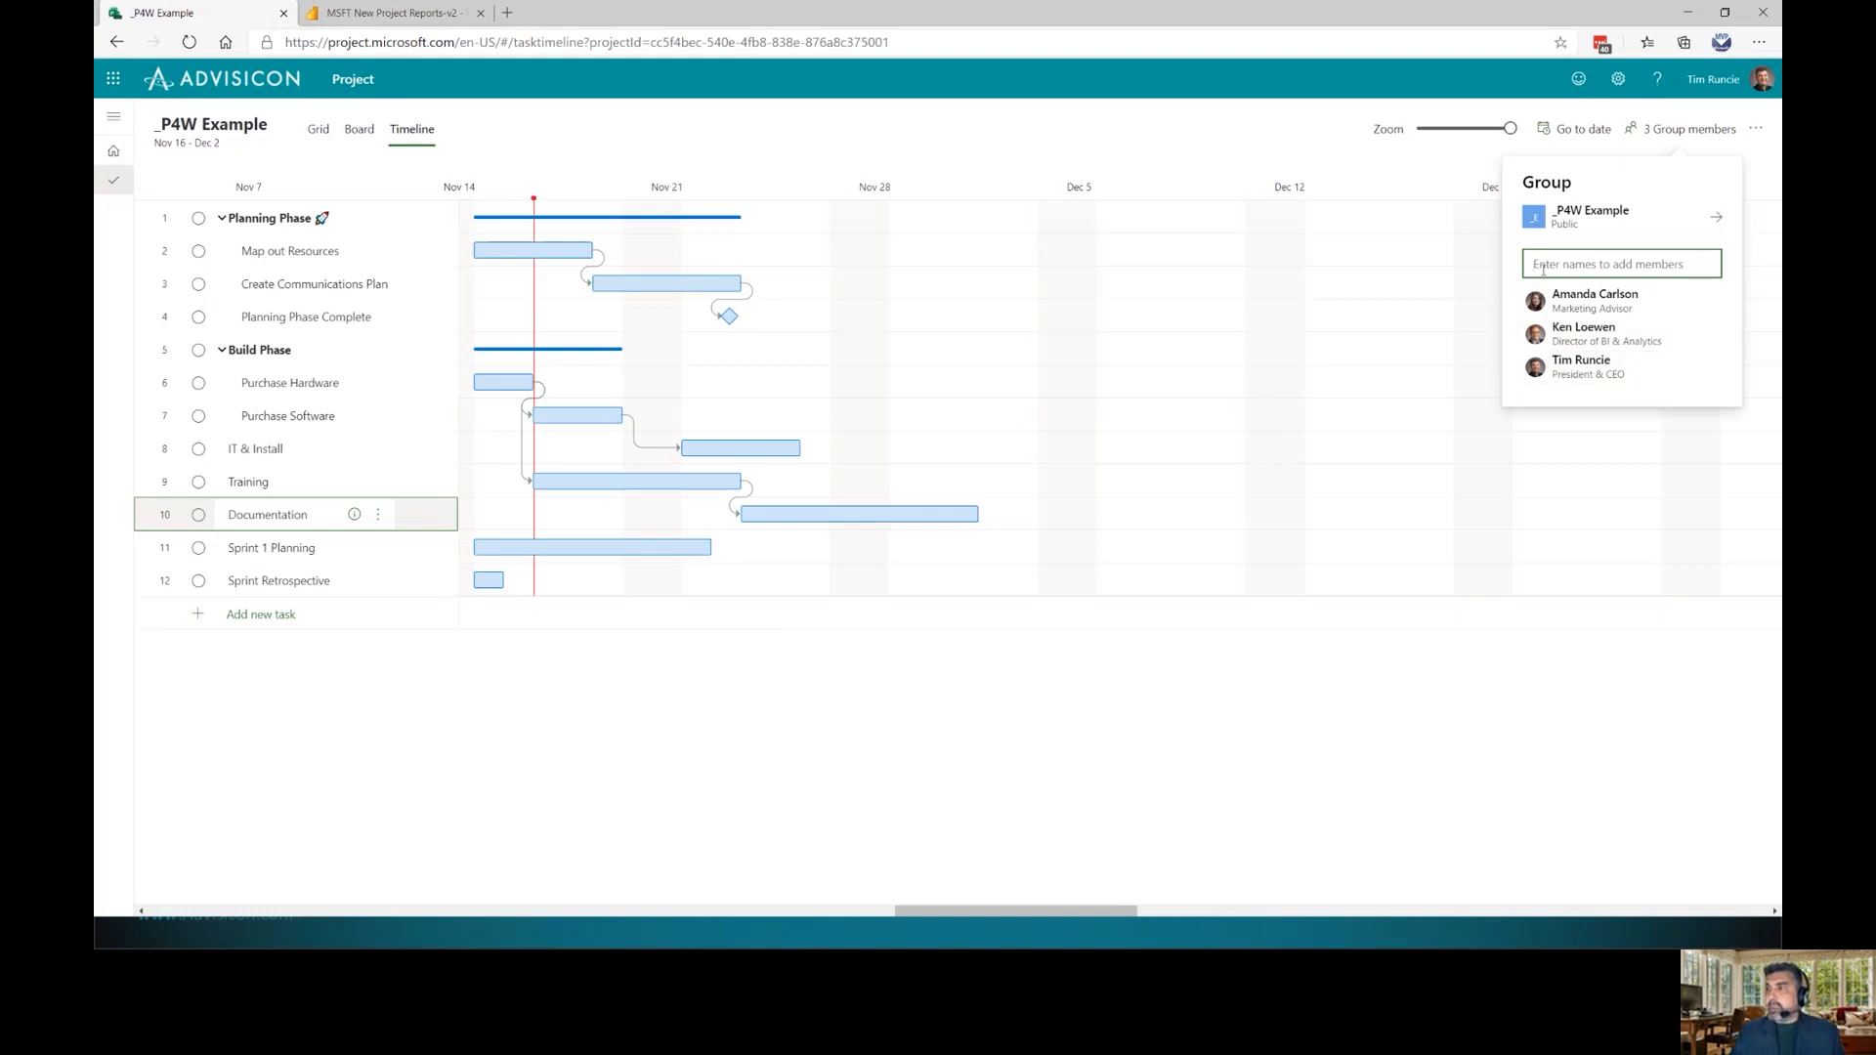
type("Maria")
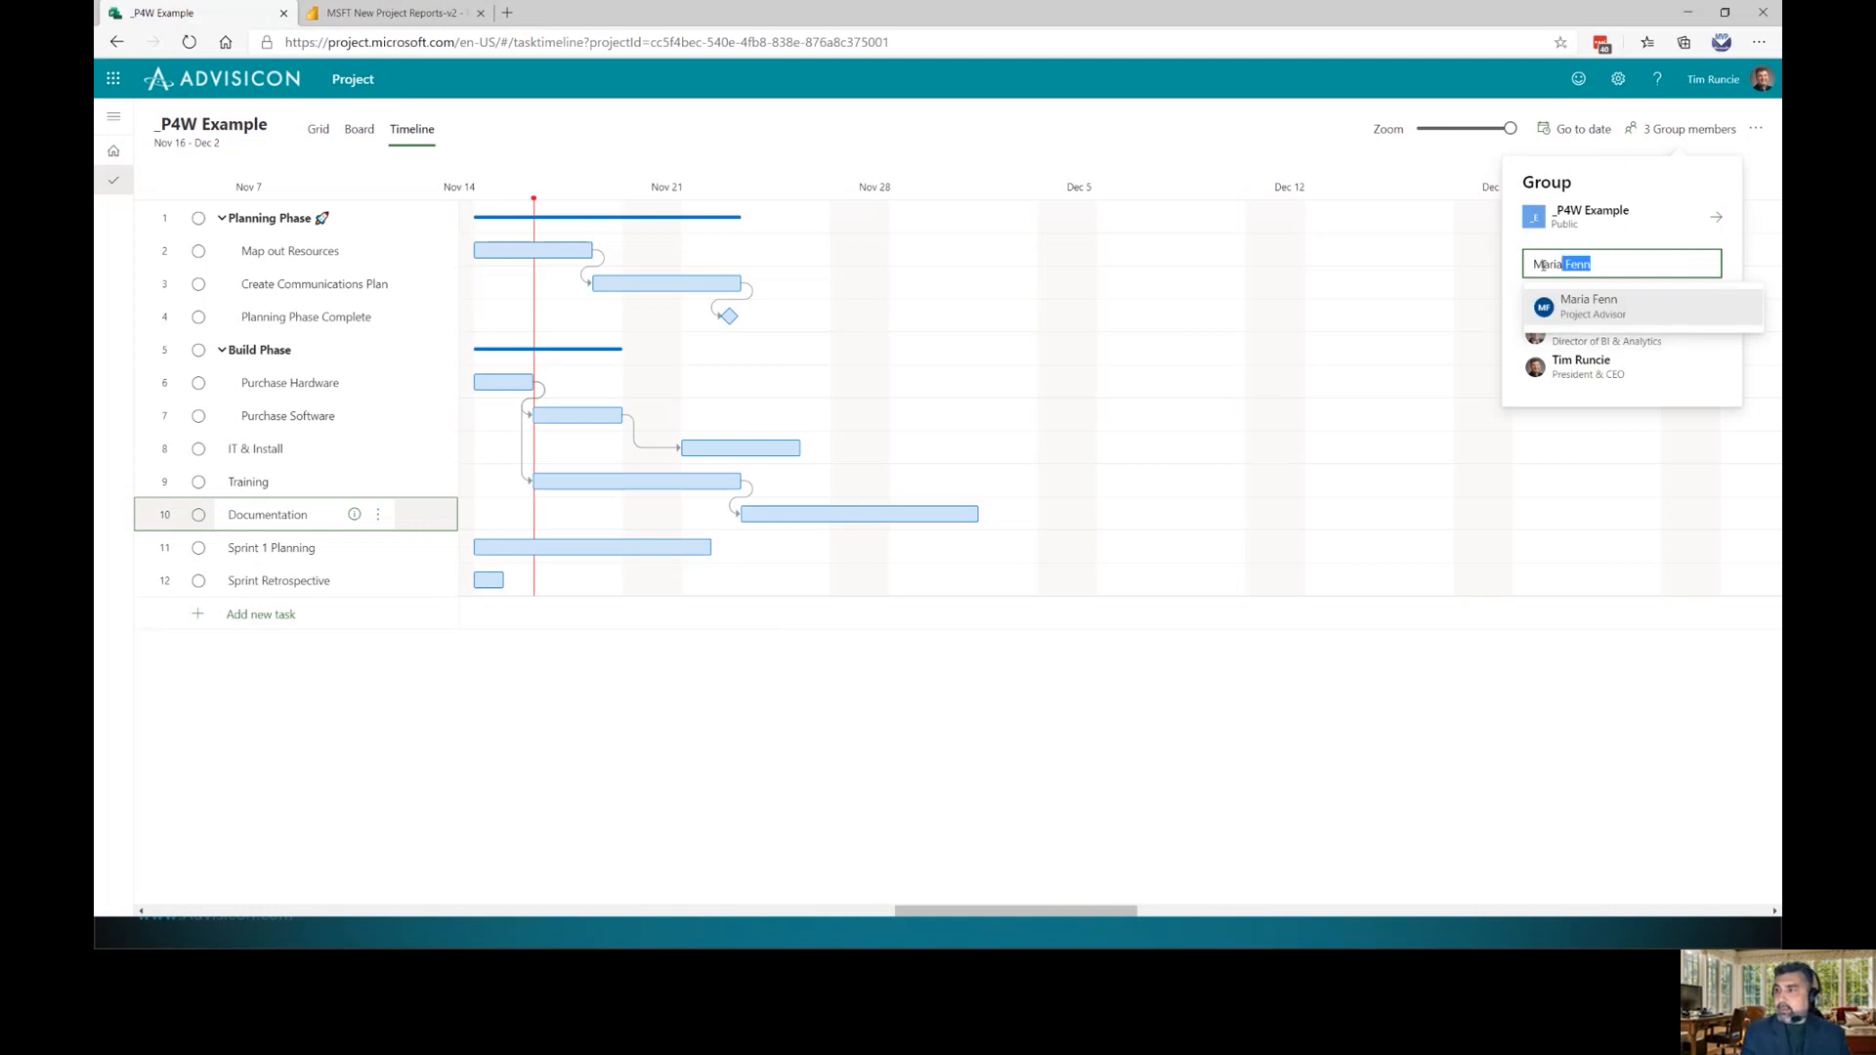
left_click(1575, 306)
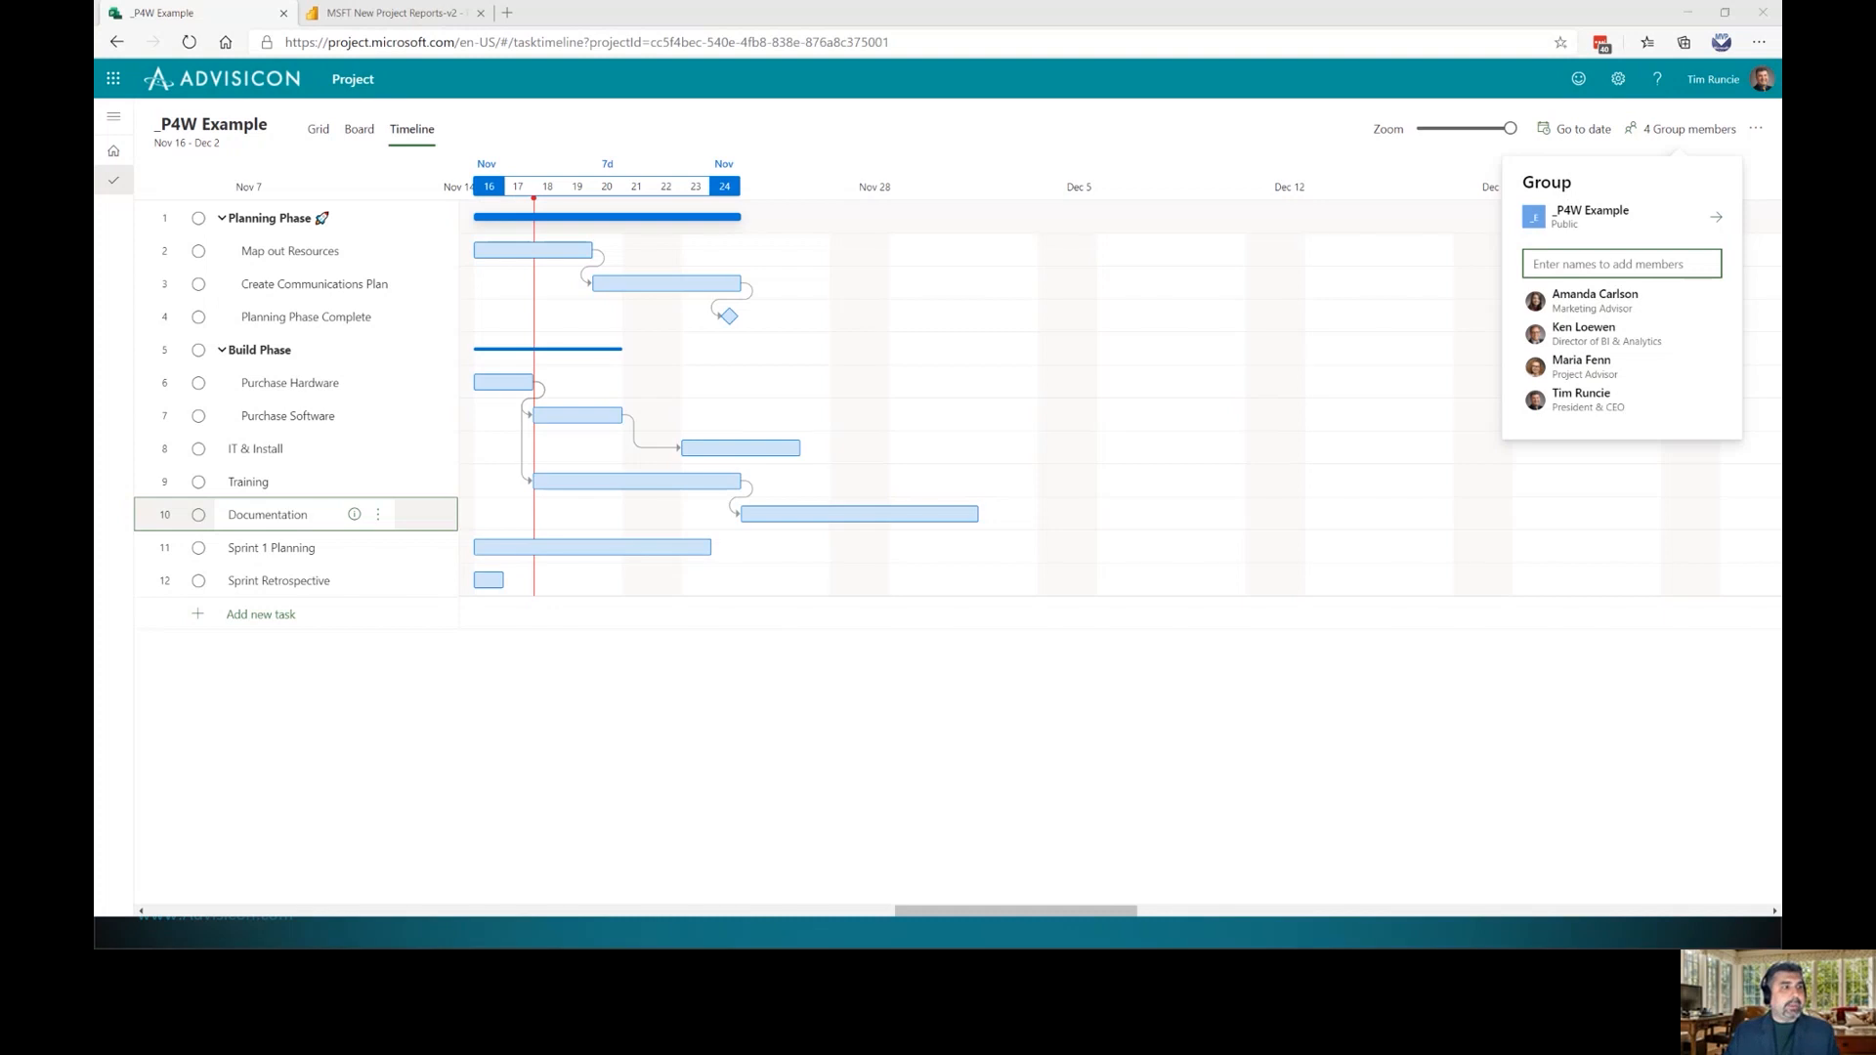
left_click_drag(94, 123, 318, 87)
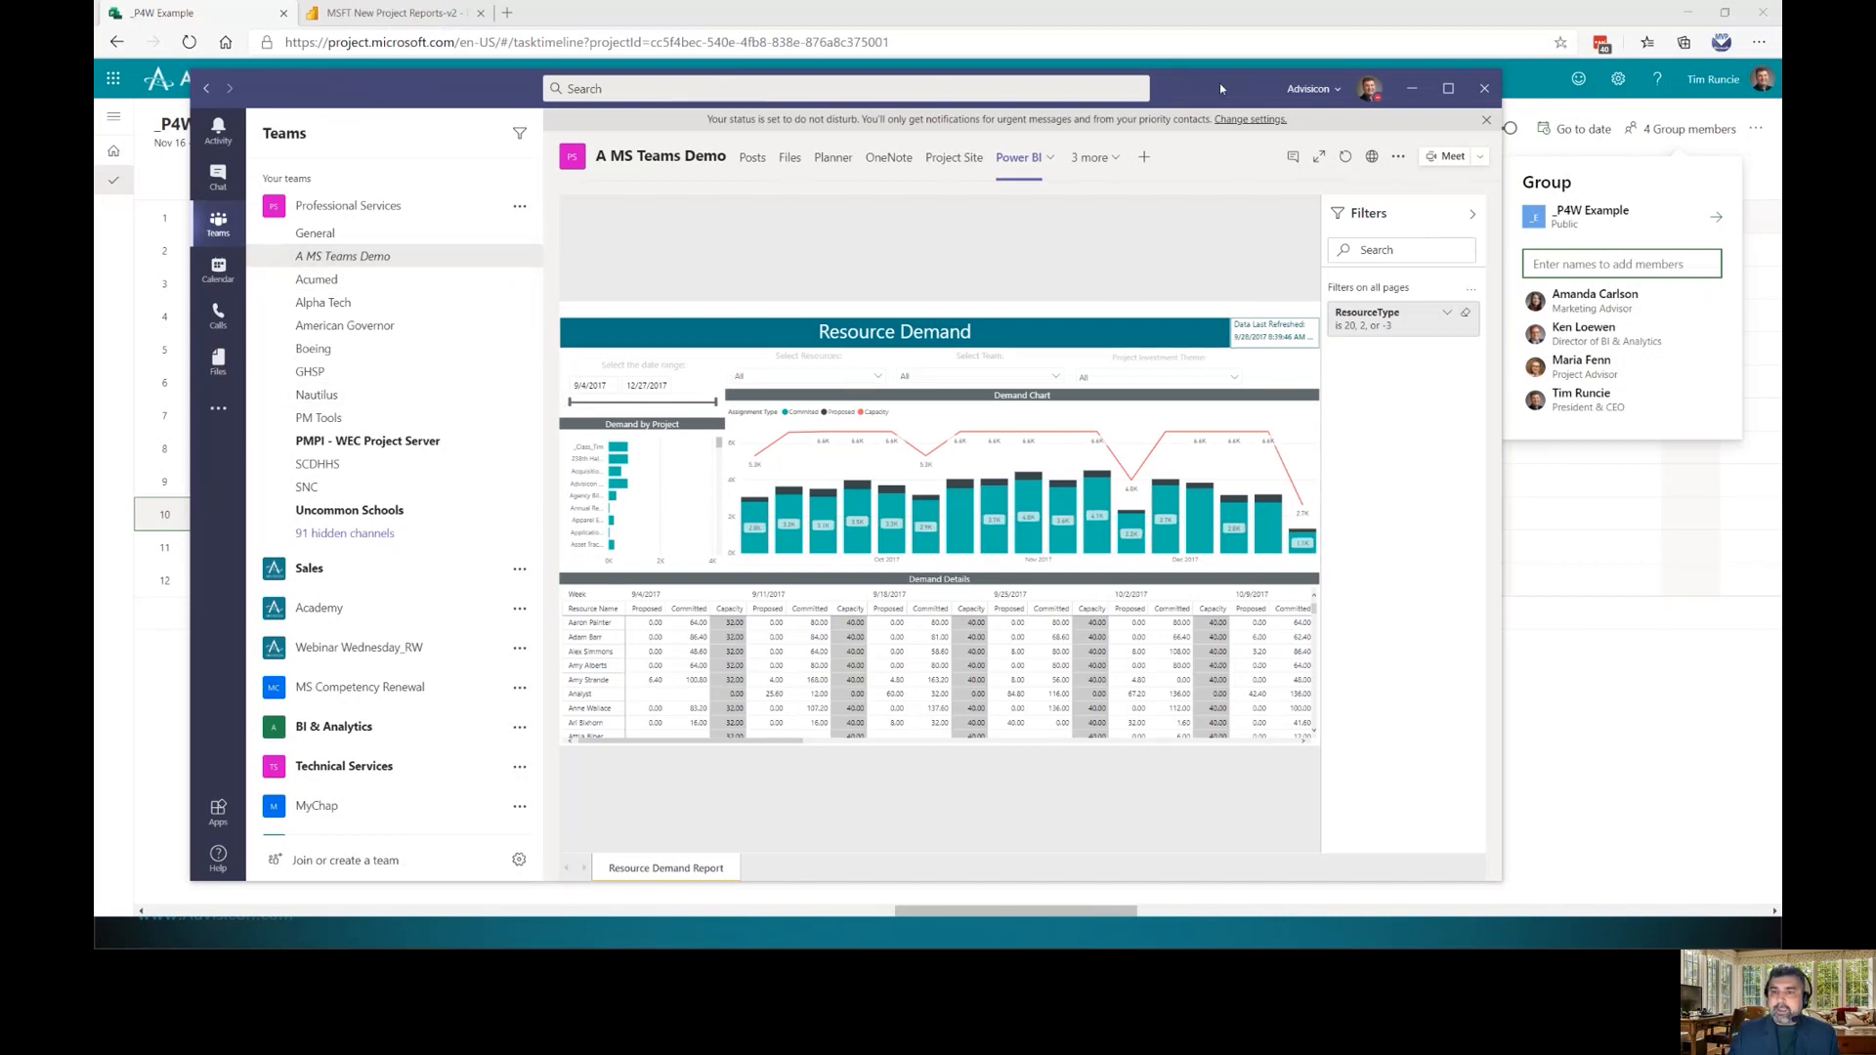
Nudge the Teams window slightly before dismissing it
left_click_drag(1222, 94, 1219, 88)
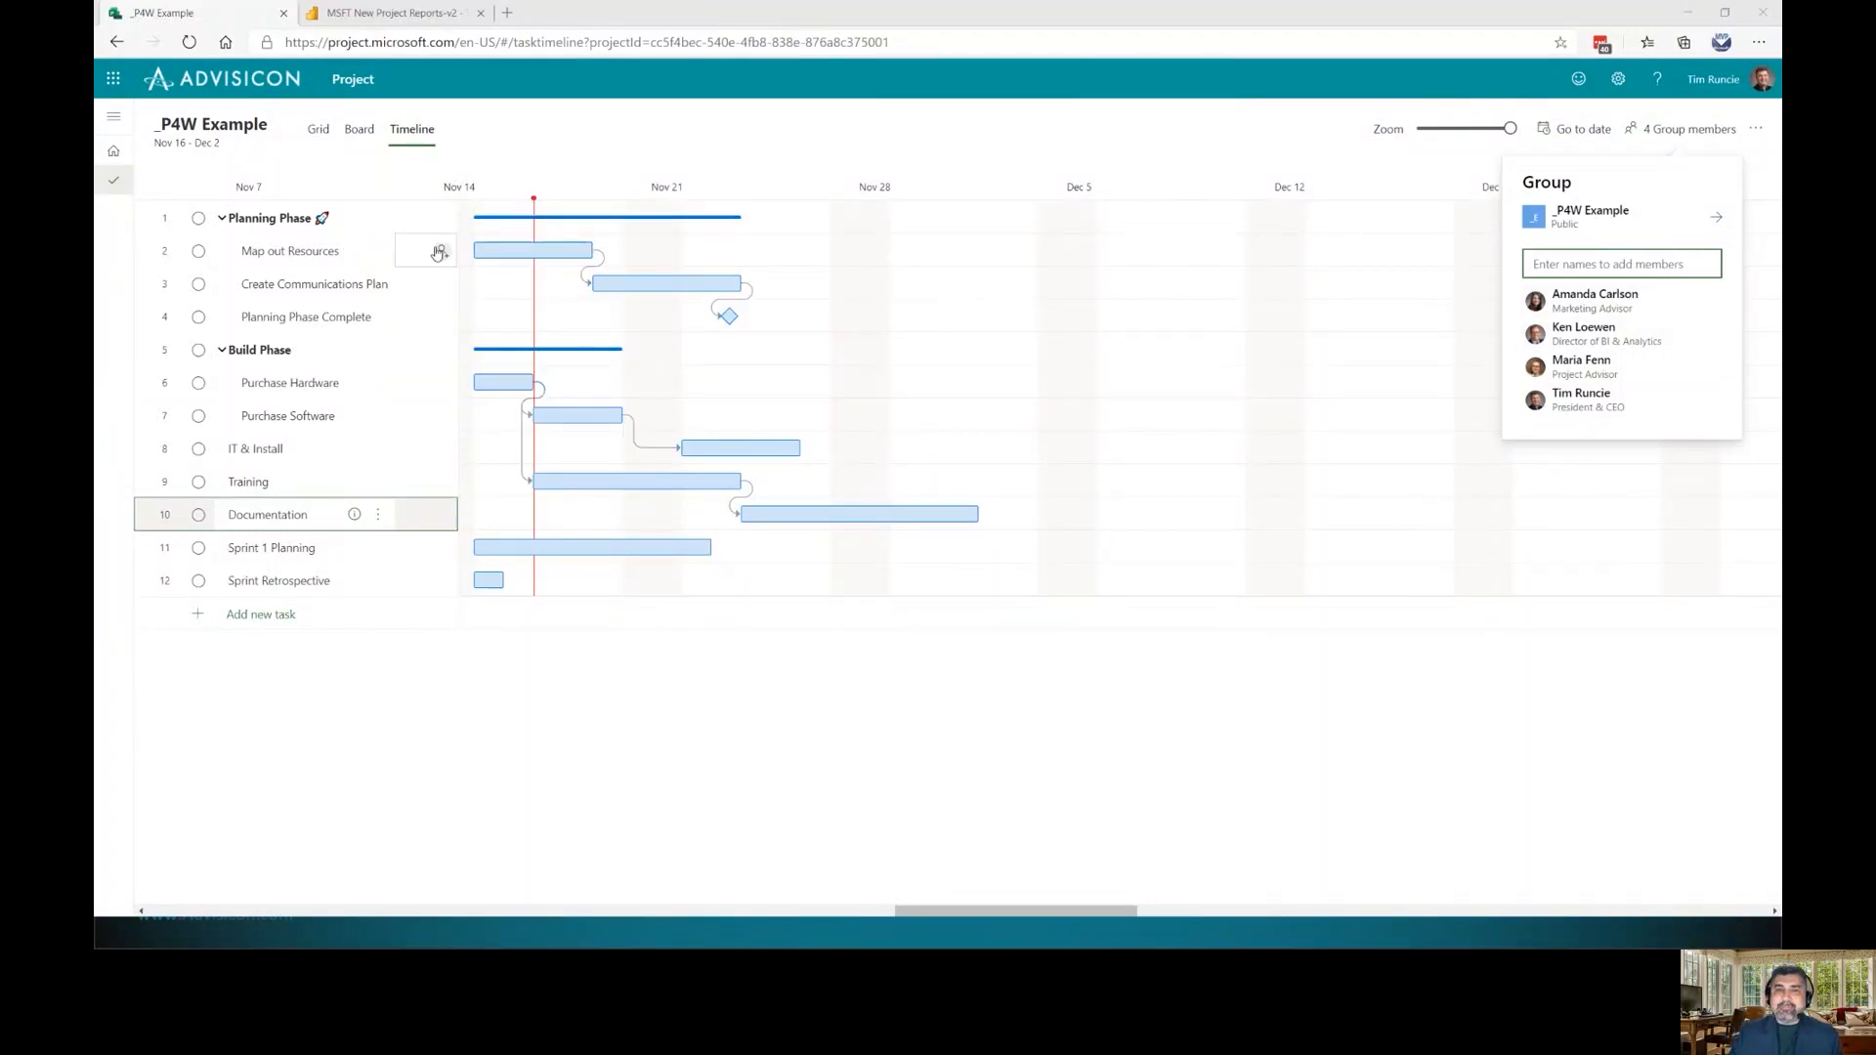
Assign a team member to Map out Resources
left_click(440, 252)
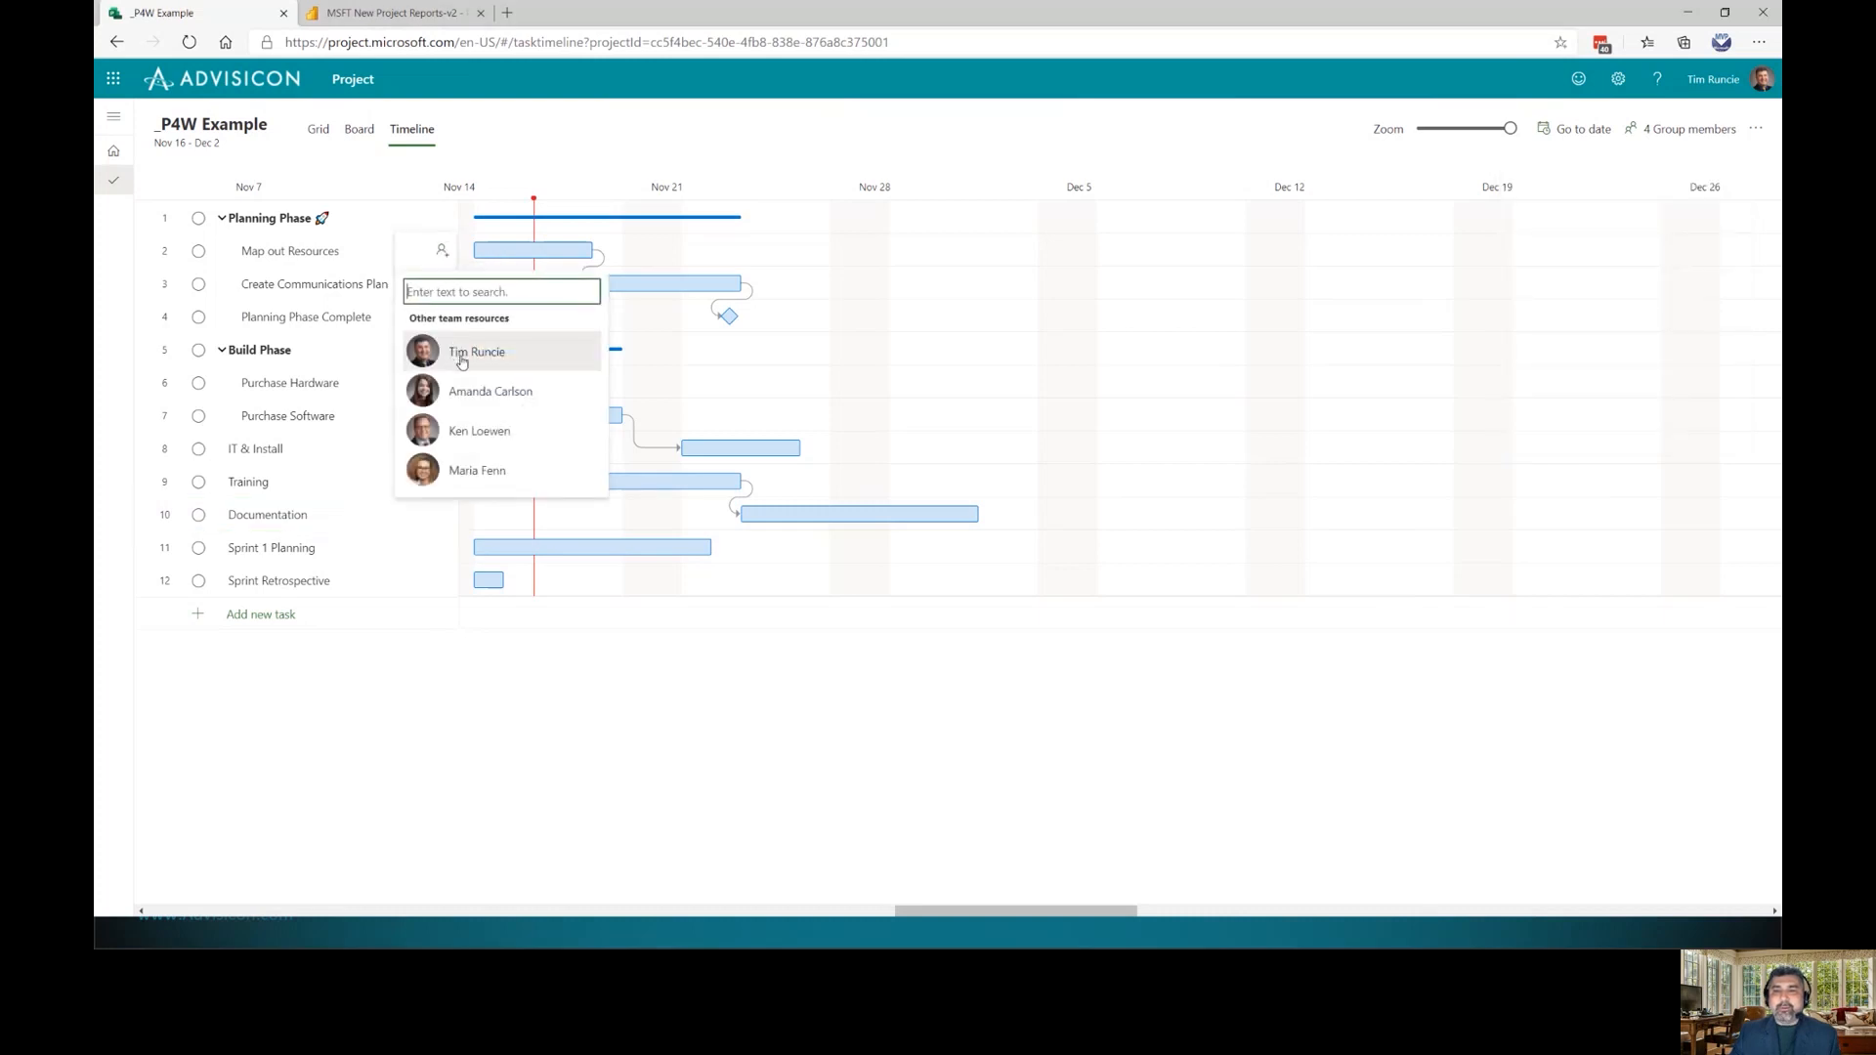
left_click(459, 354)
left_click(306, 289)
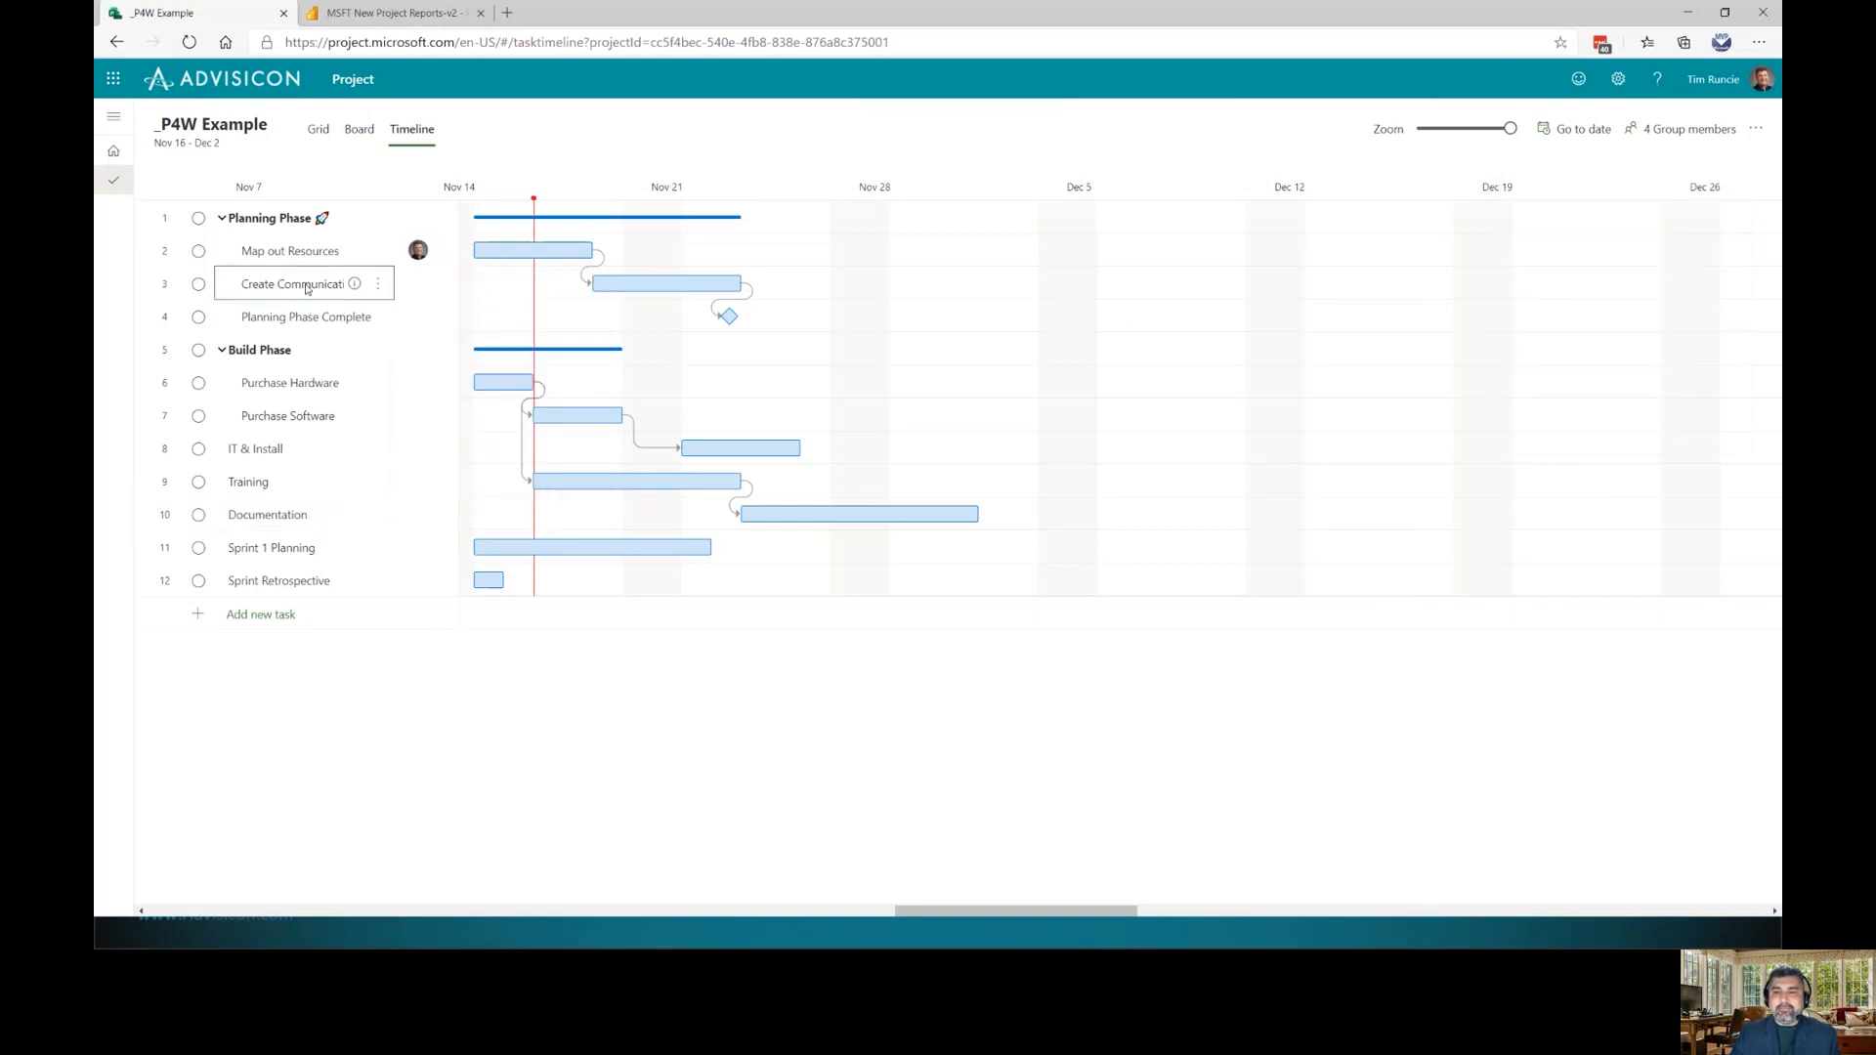
left_click(378, 284)
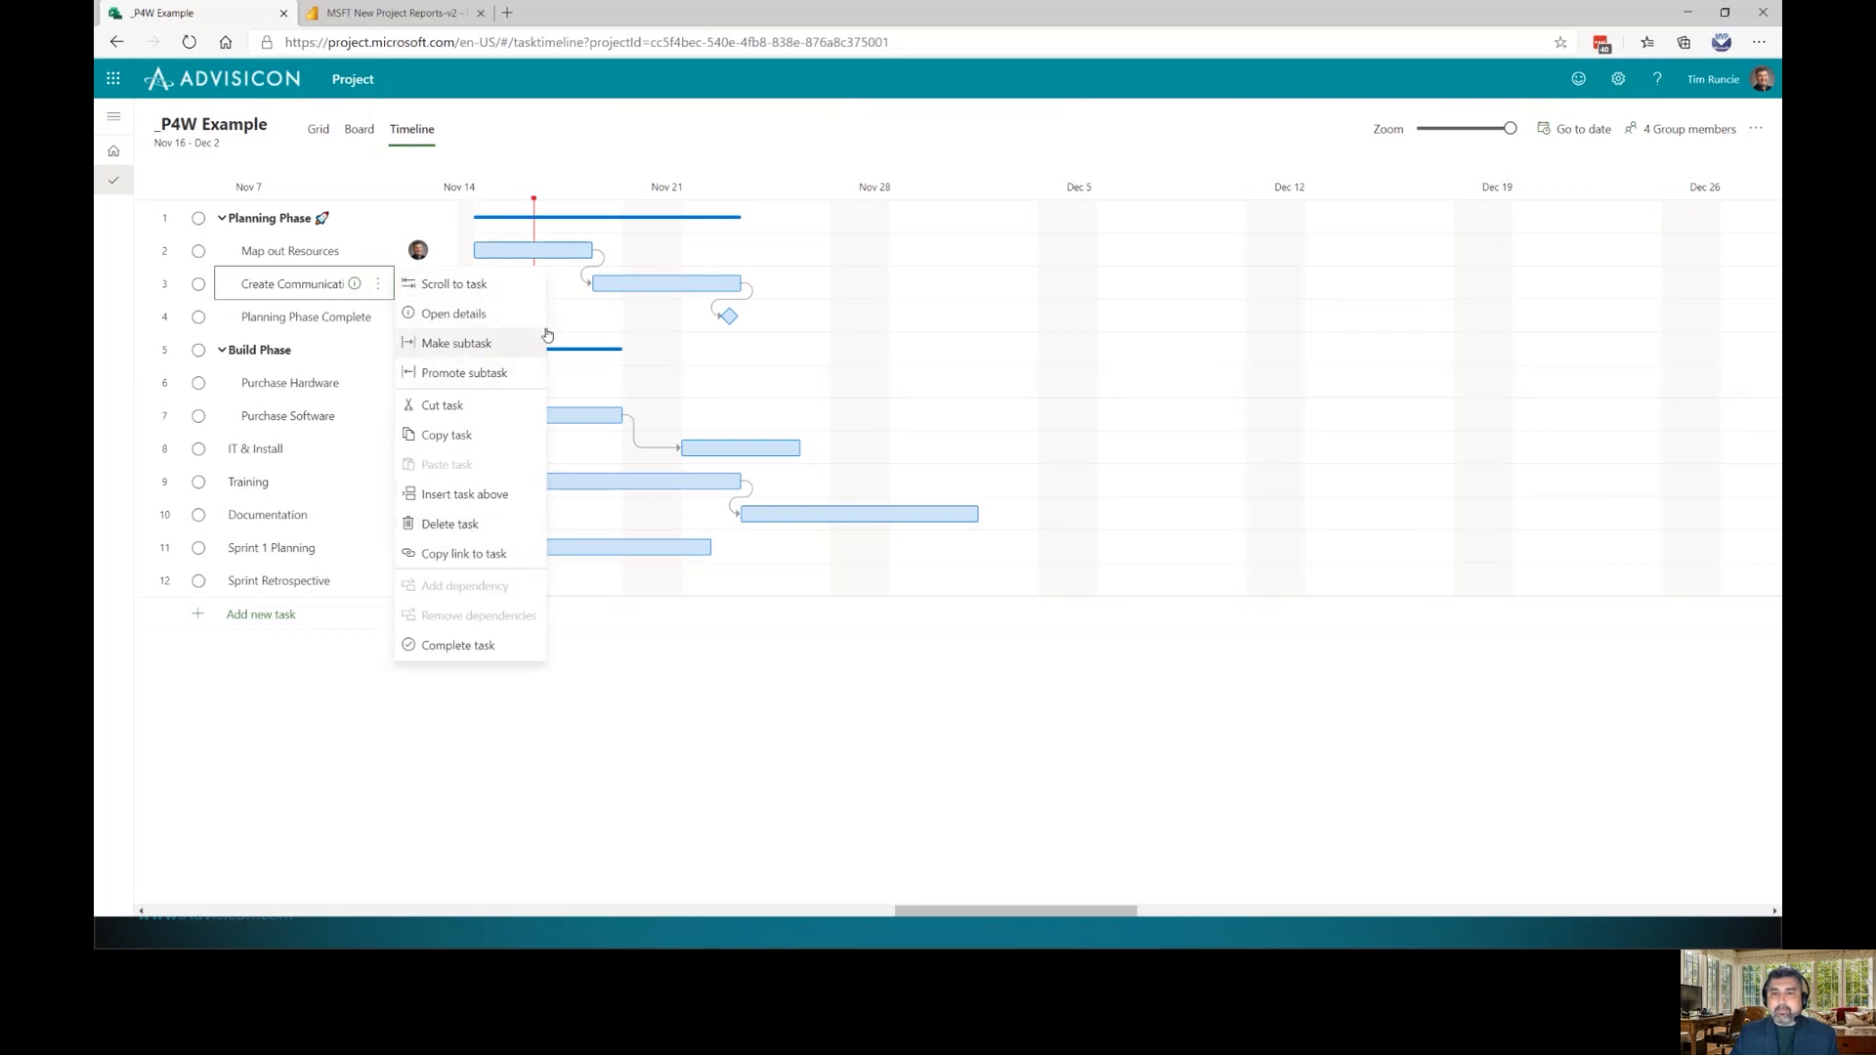
left_click(264, 288)
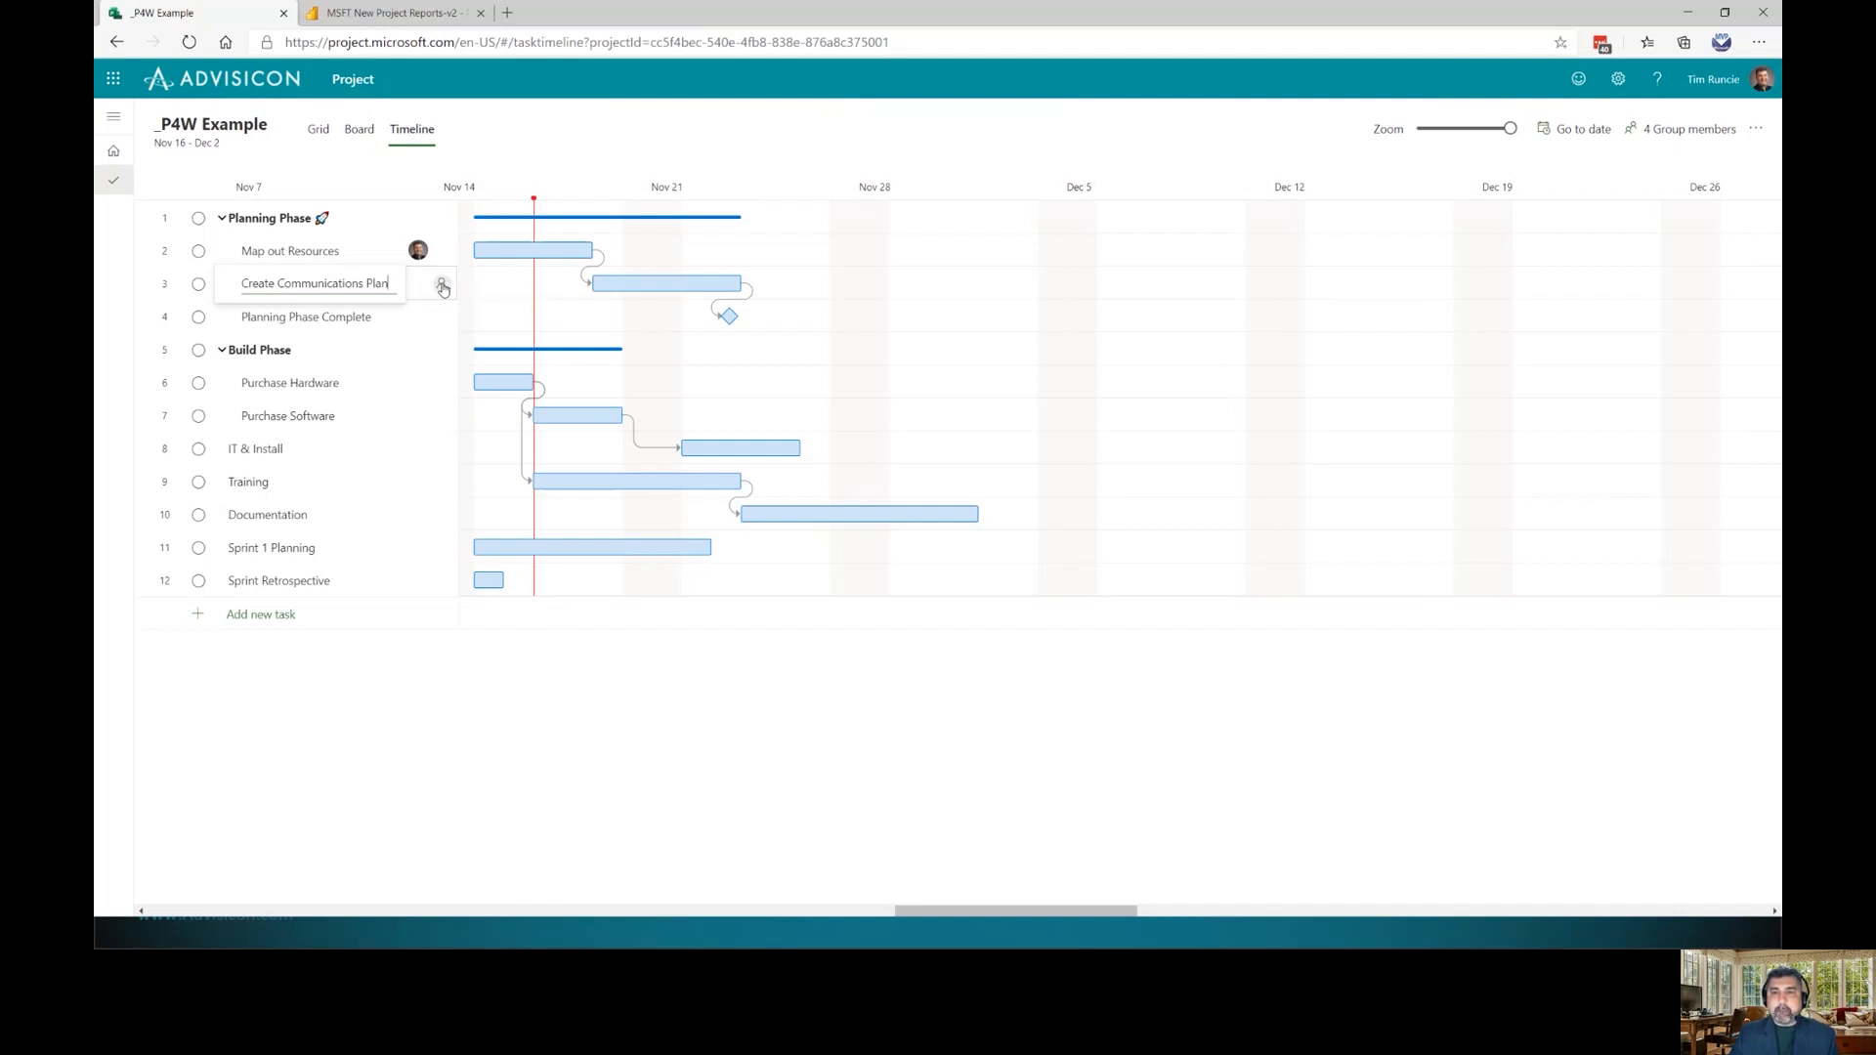
Assign two more team members to Create Communications Plan, then view the plan as a board
left_click(442, 285)
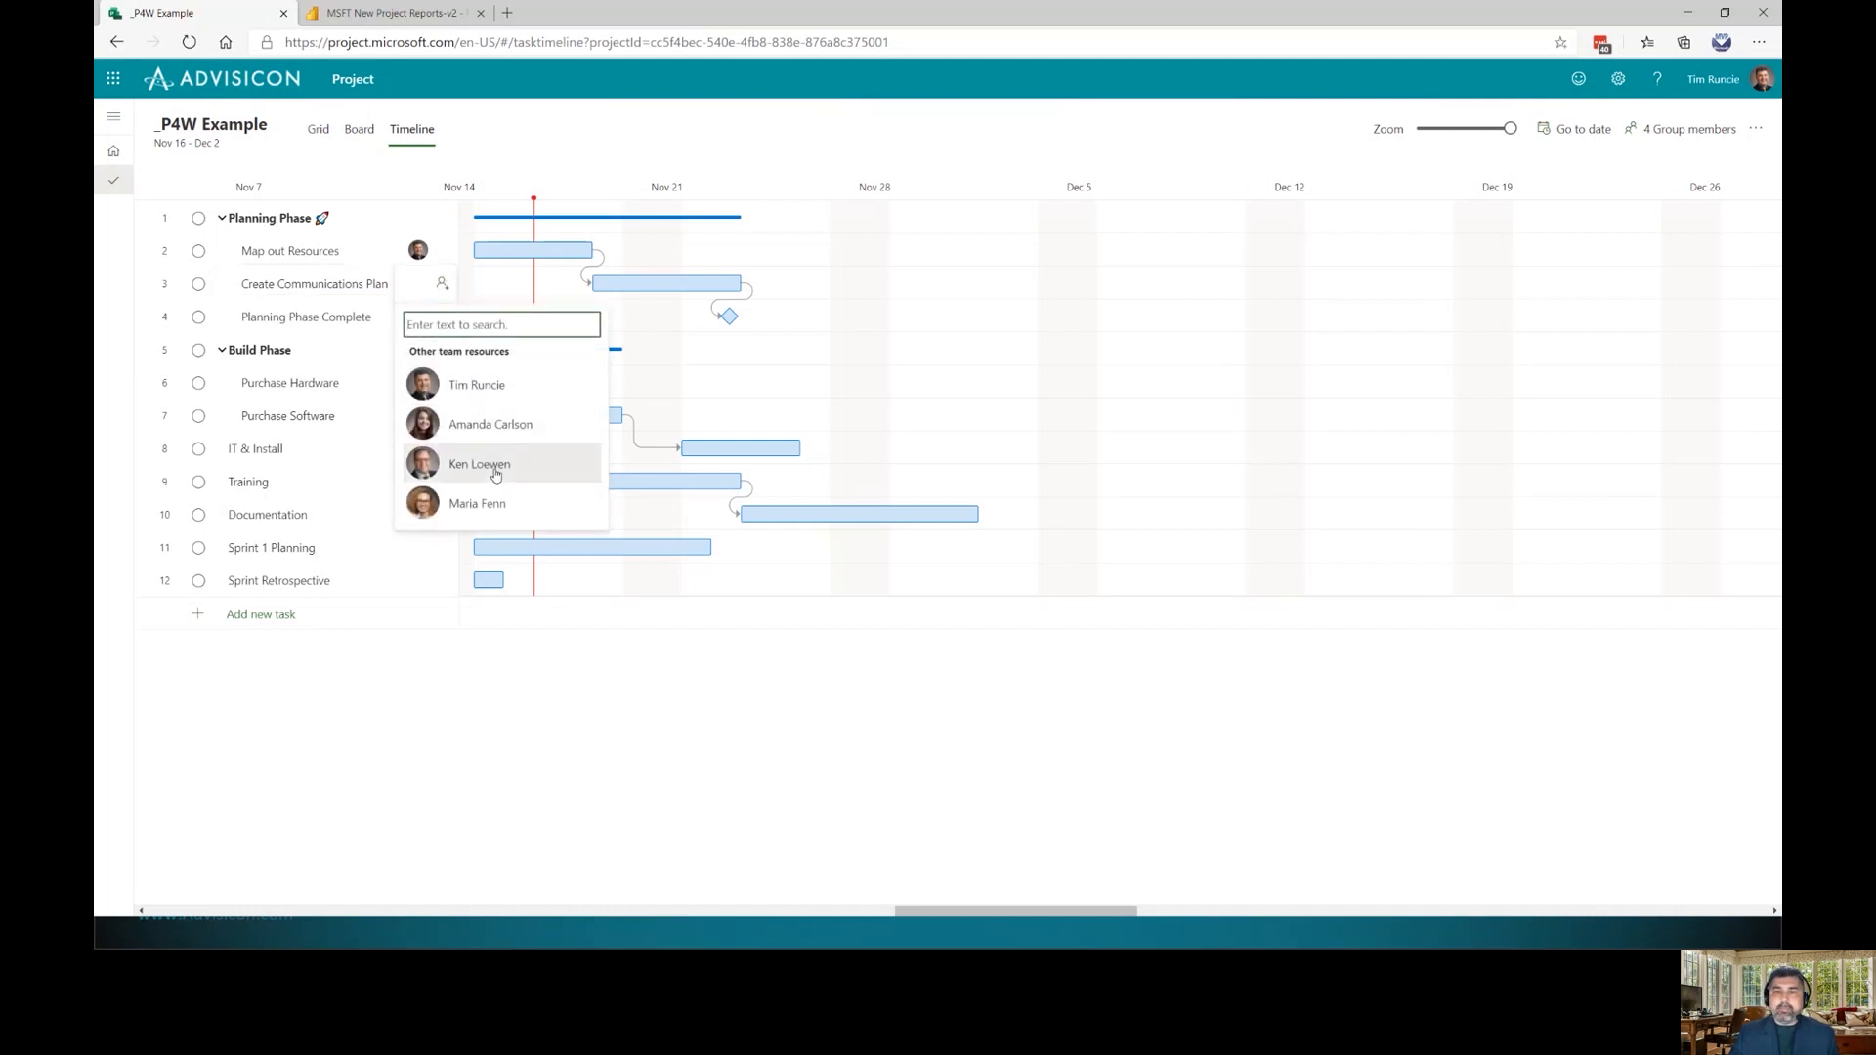
left_click(496, 467)
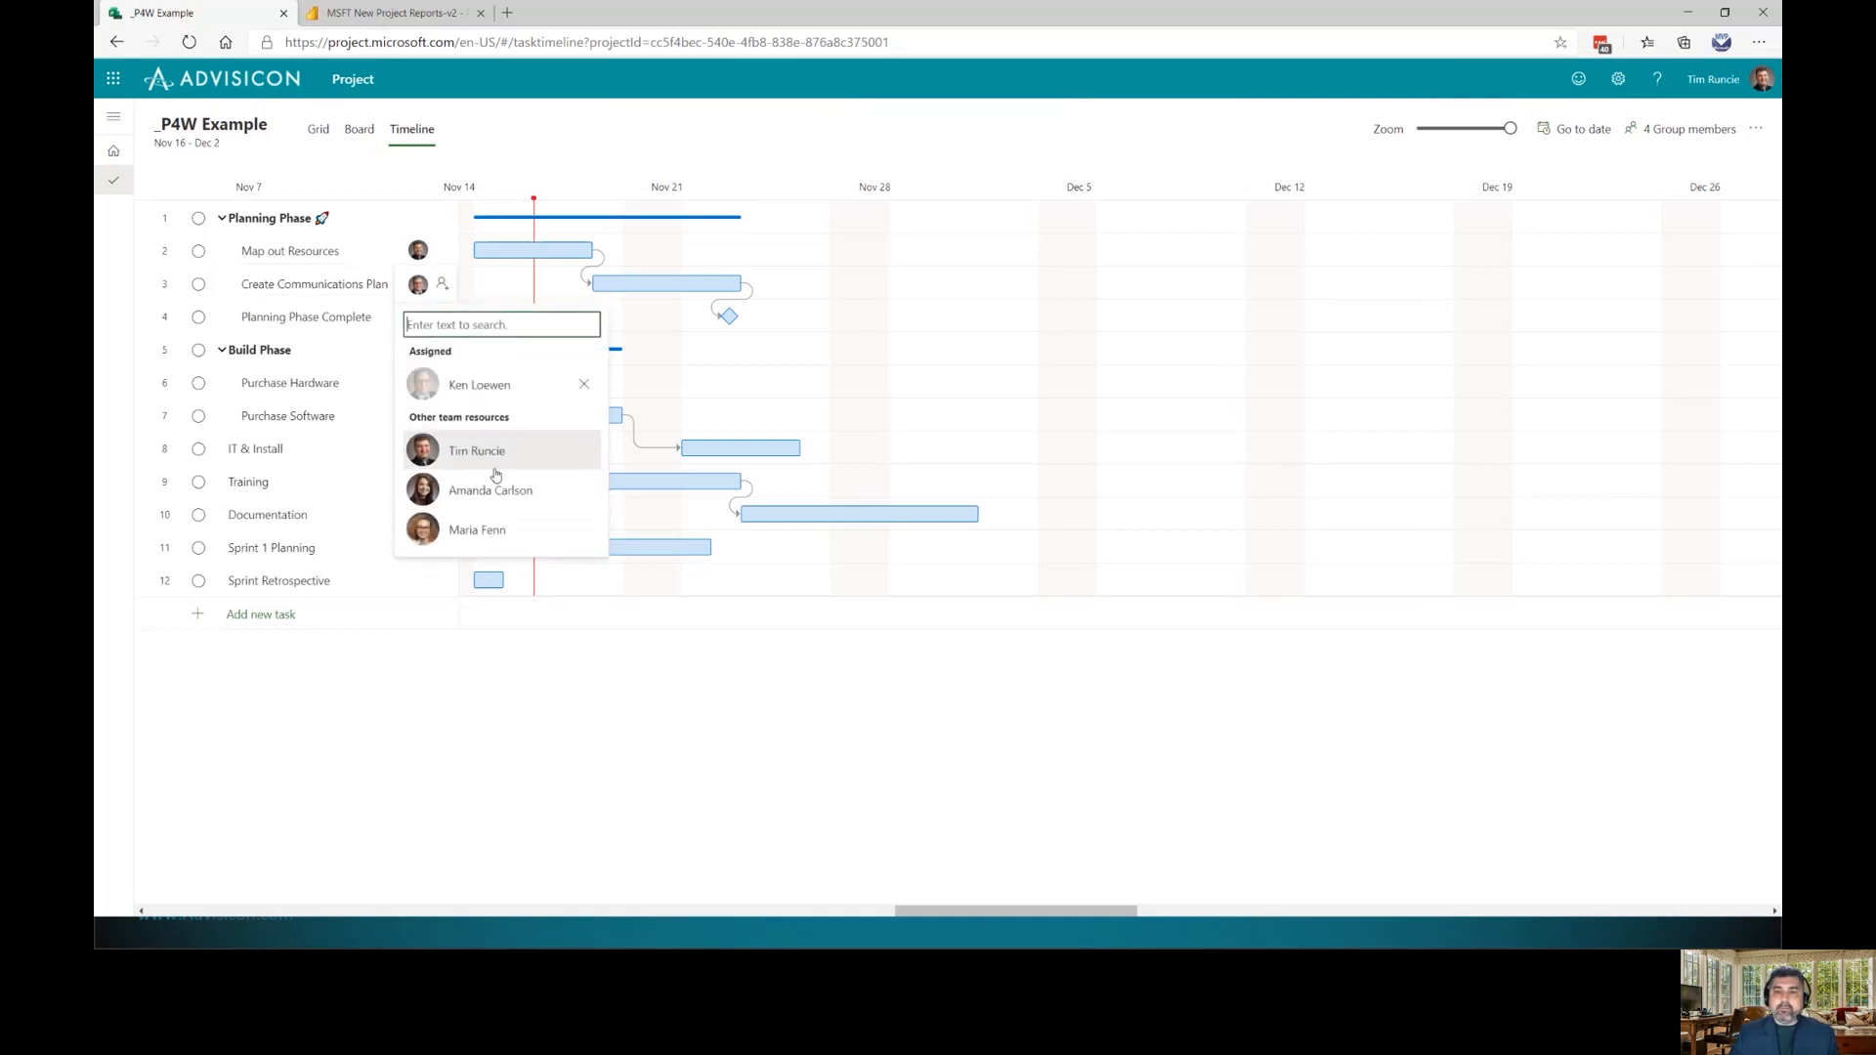
left_click(483, 530)
left_click(311, 386)
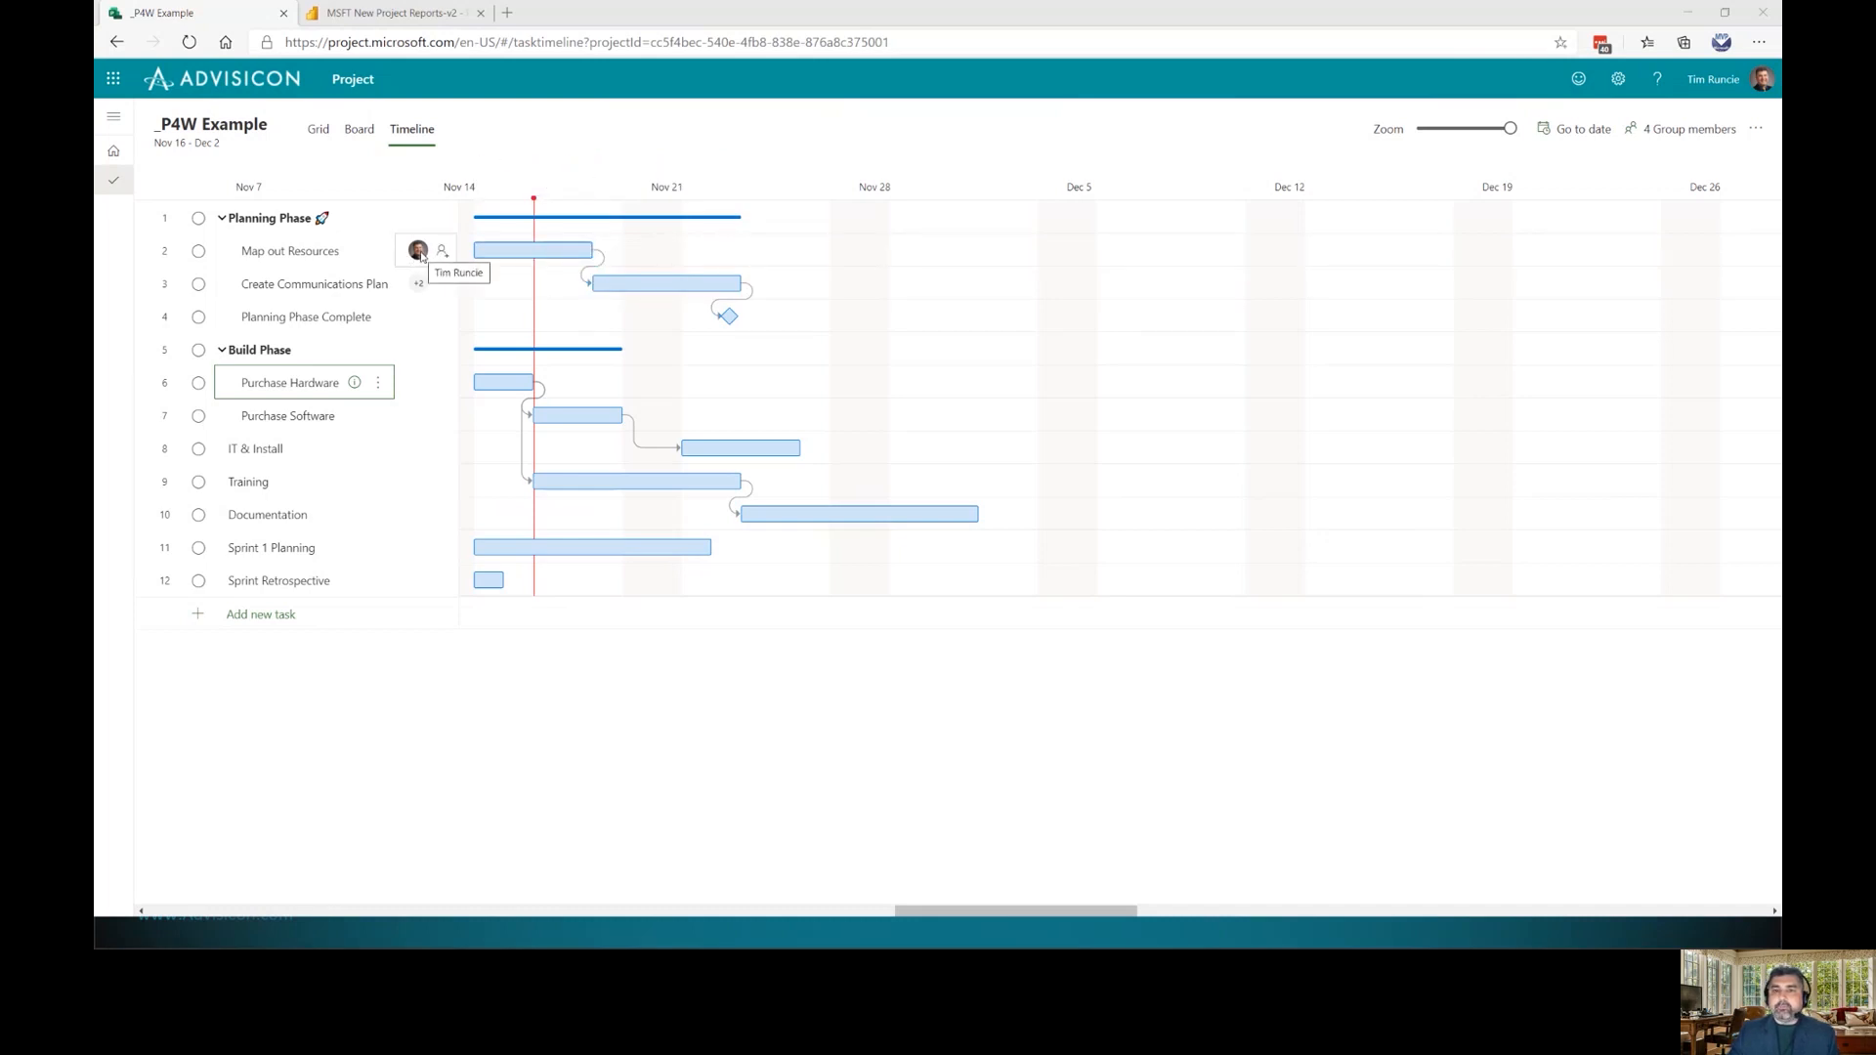
left_click(359, 129)
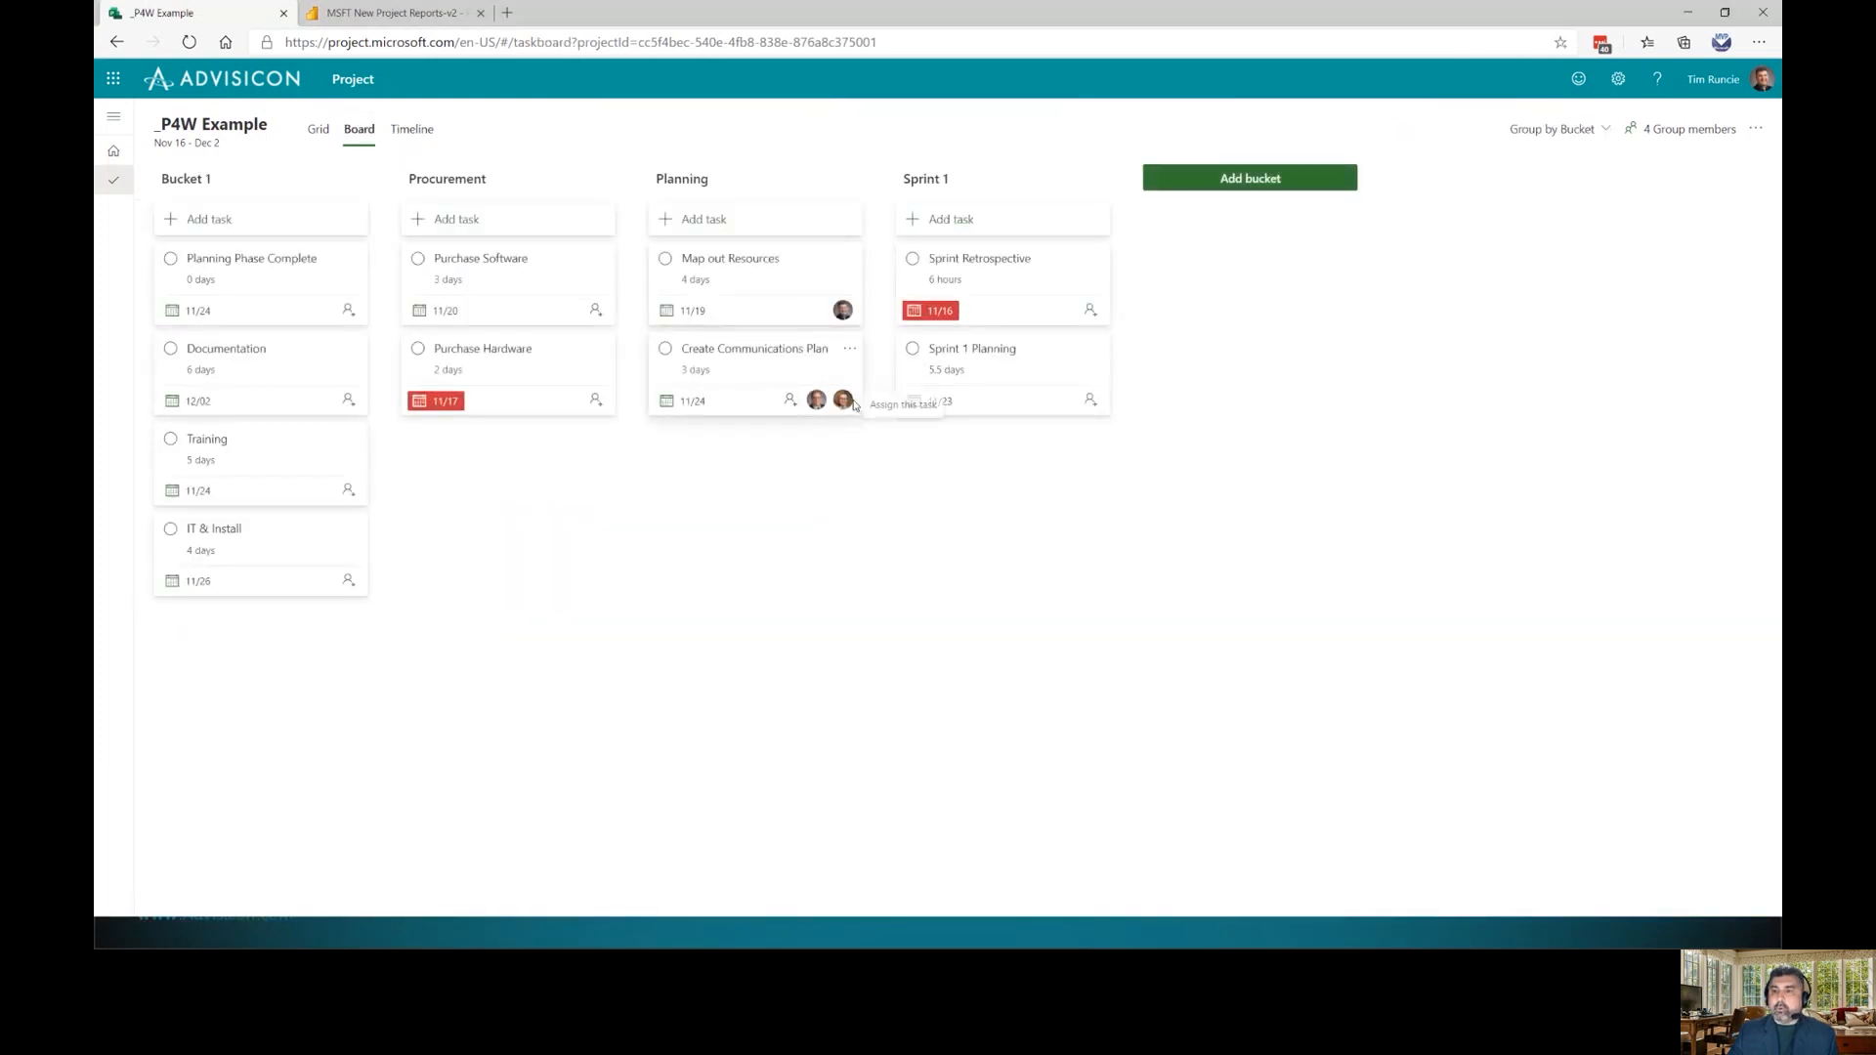
Return to Grid view and open the Add column list
left_click(319, 129)
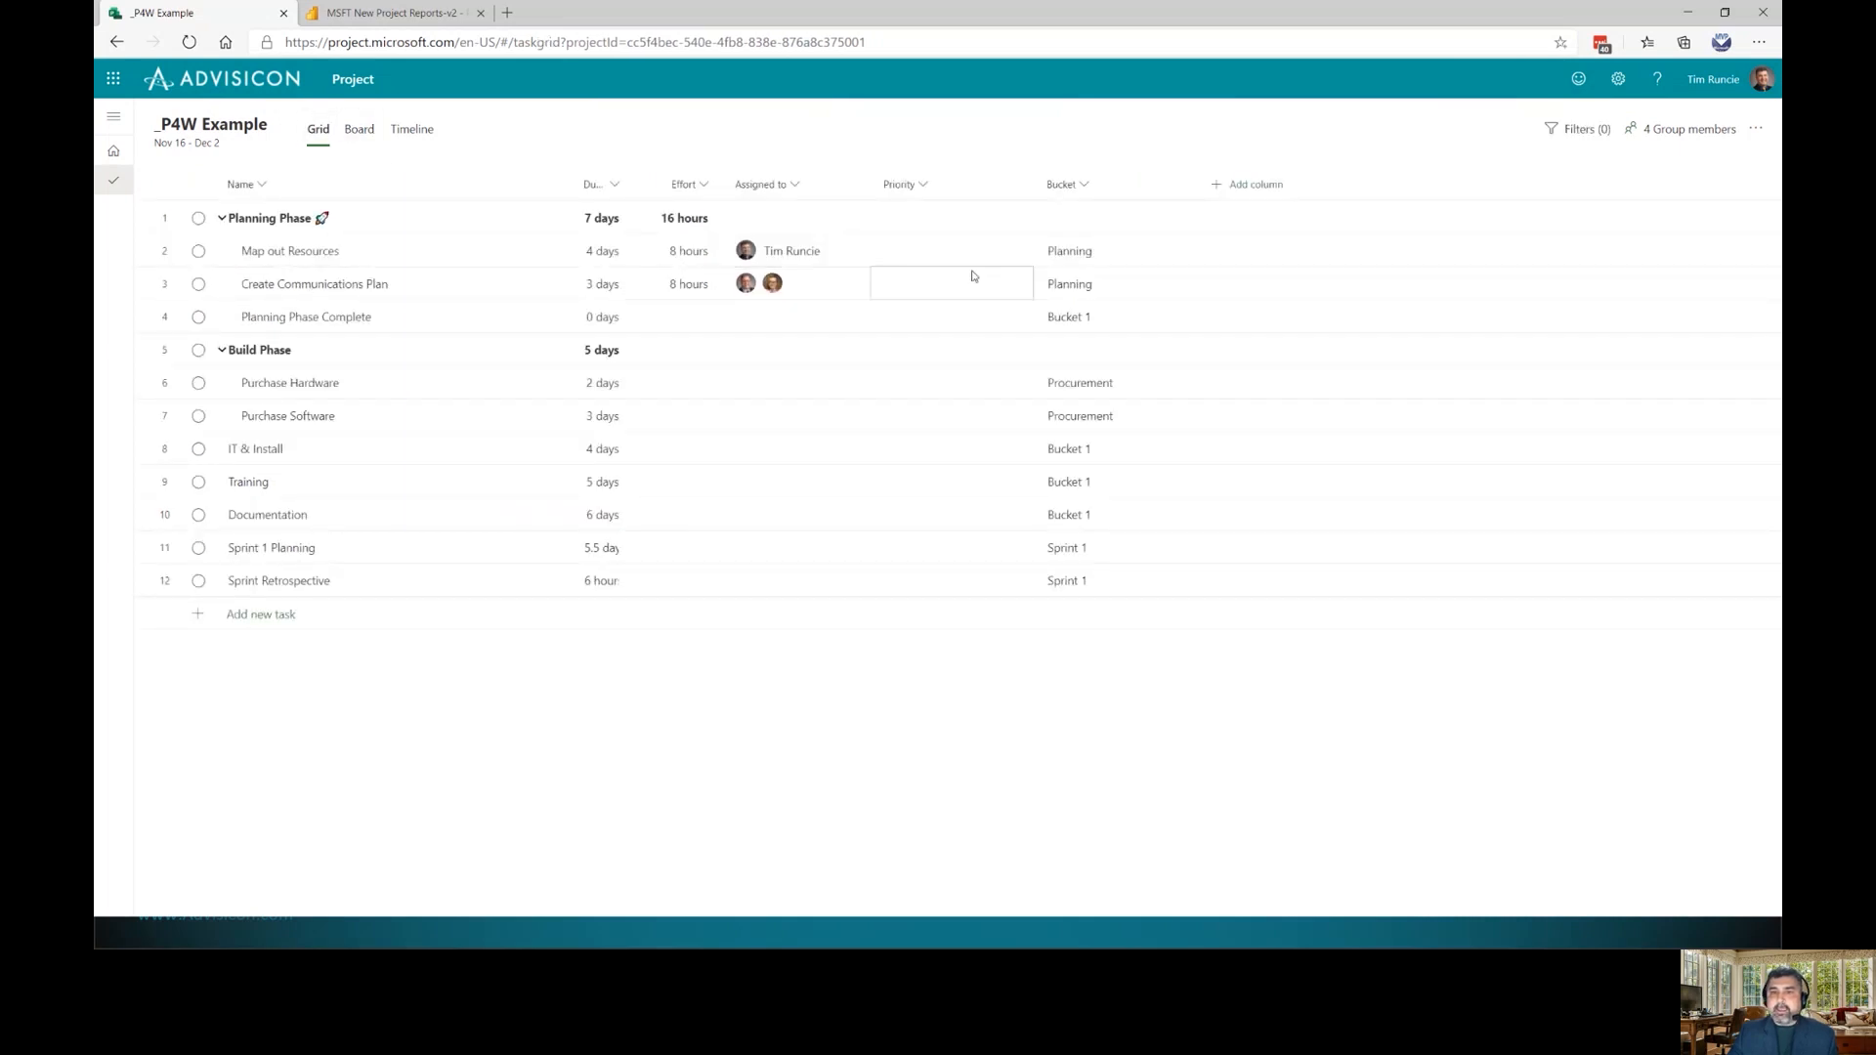
left_click(1253, 186)
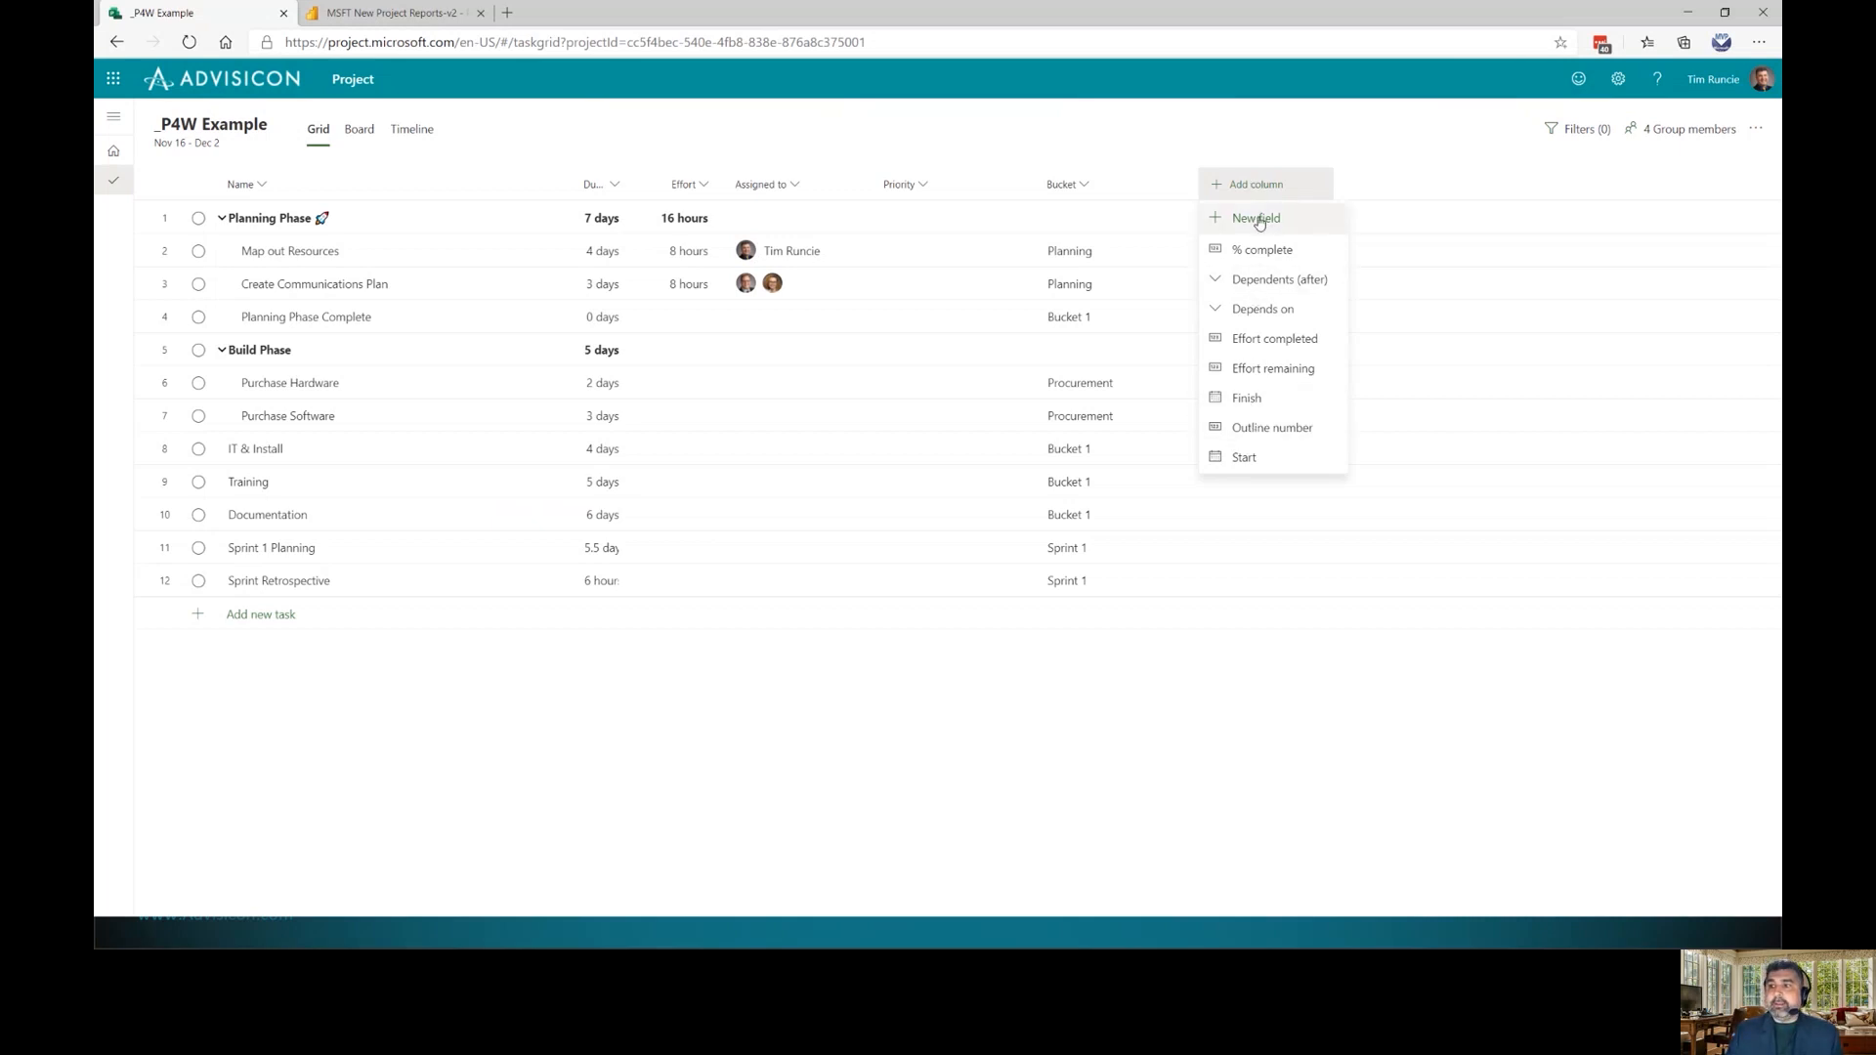
Create a new Yes/No custom field named 'For Management Review'
left_click(1259, 220)
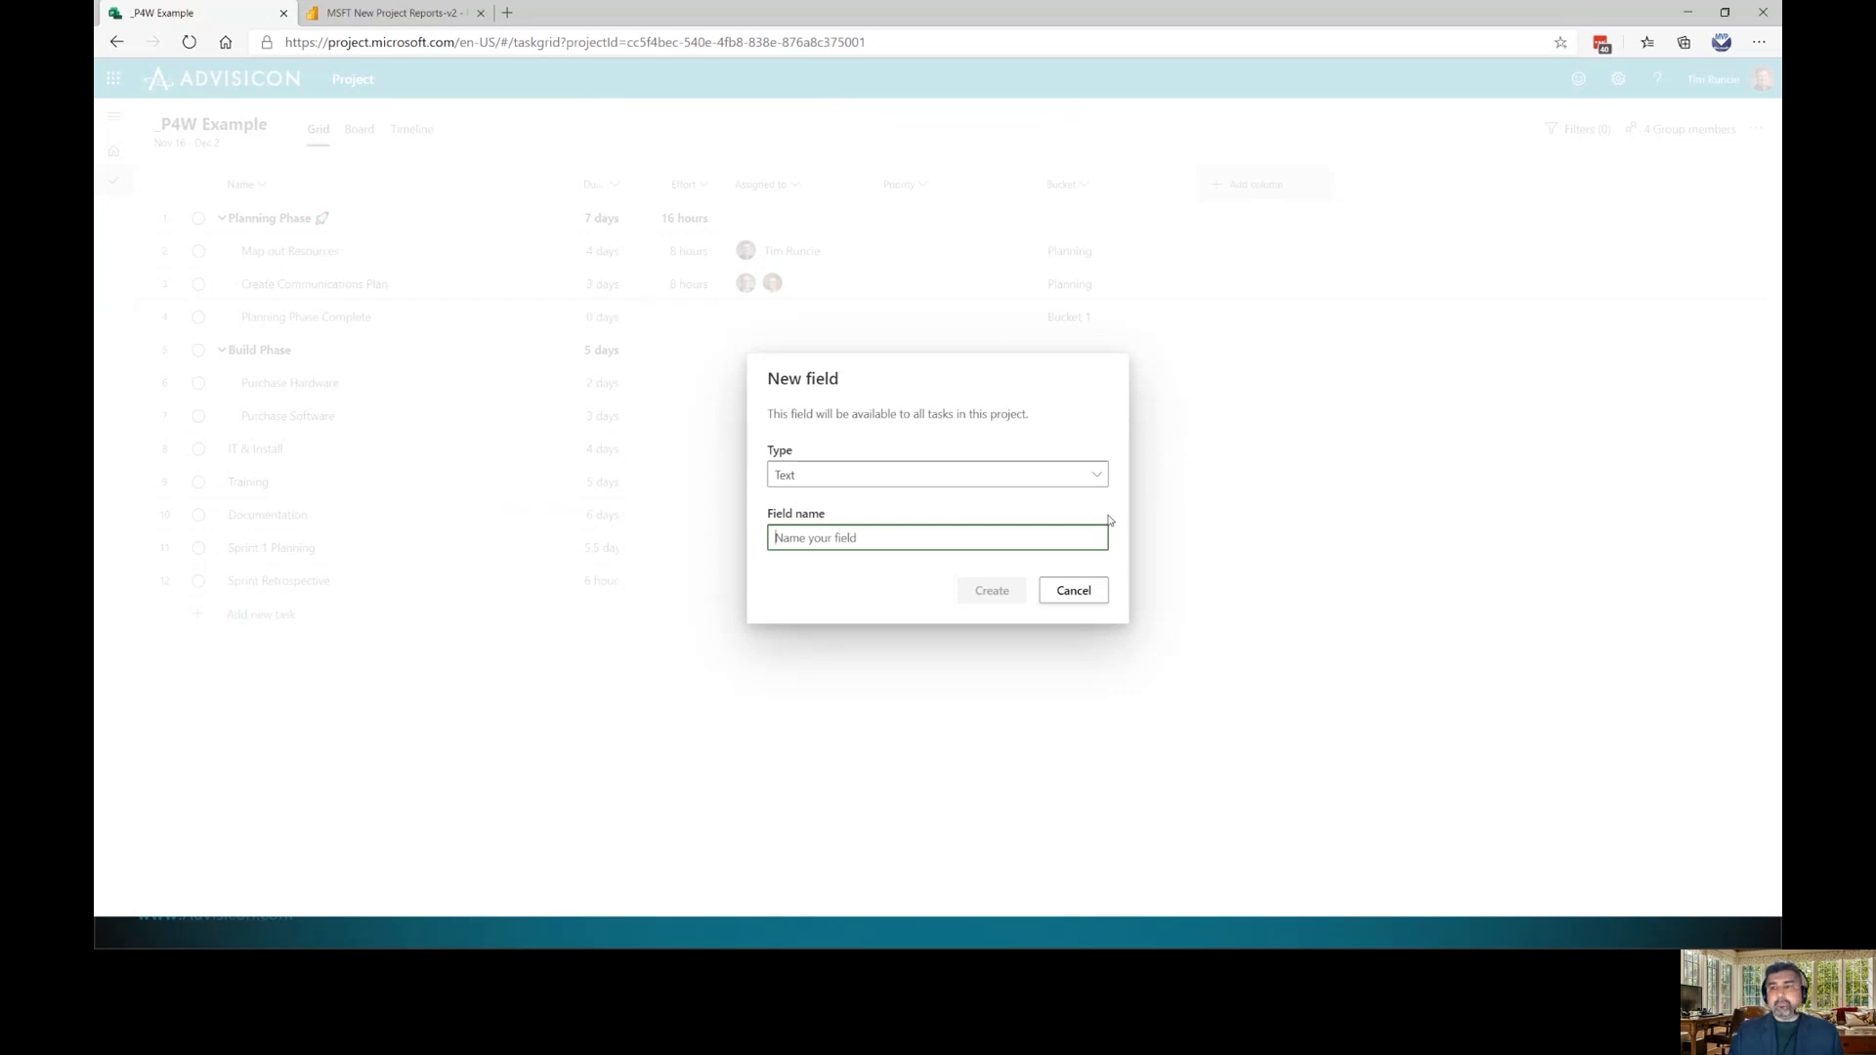
left_click(1097, 476)
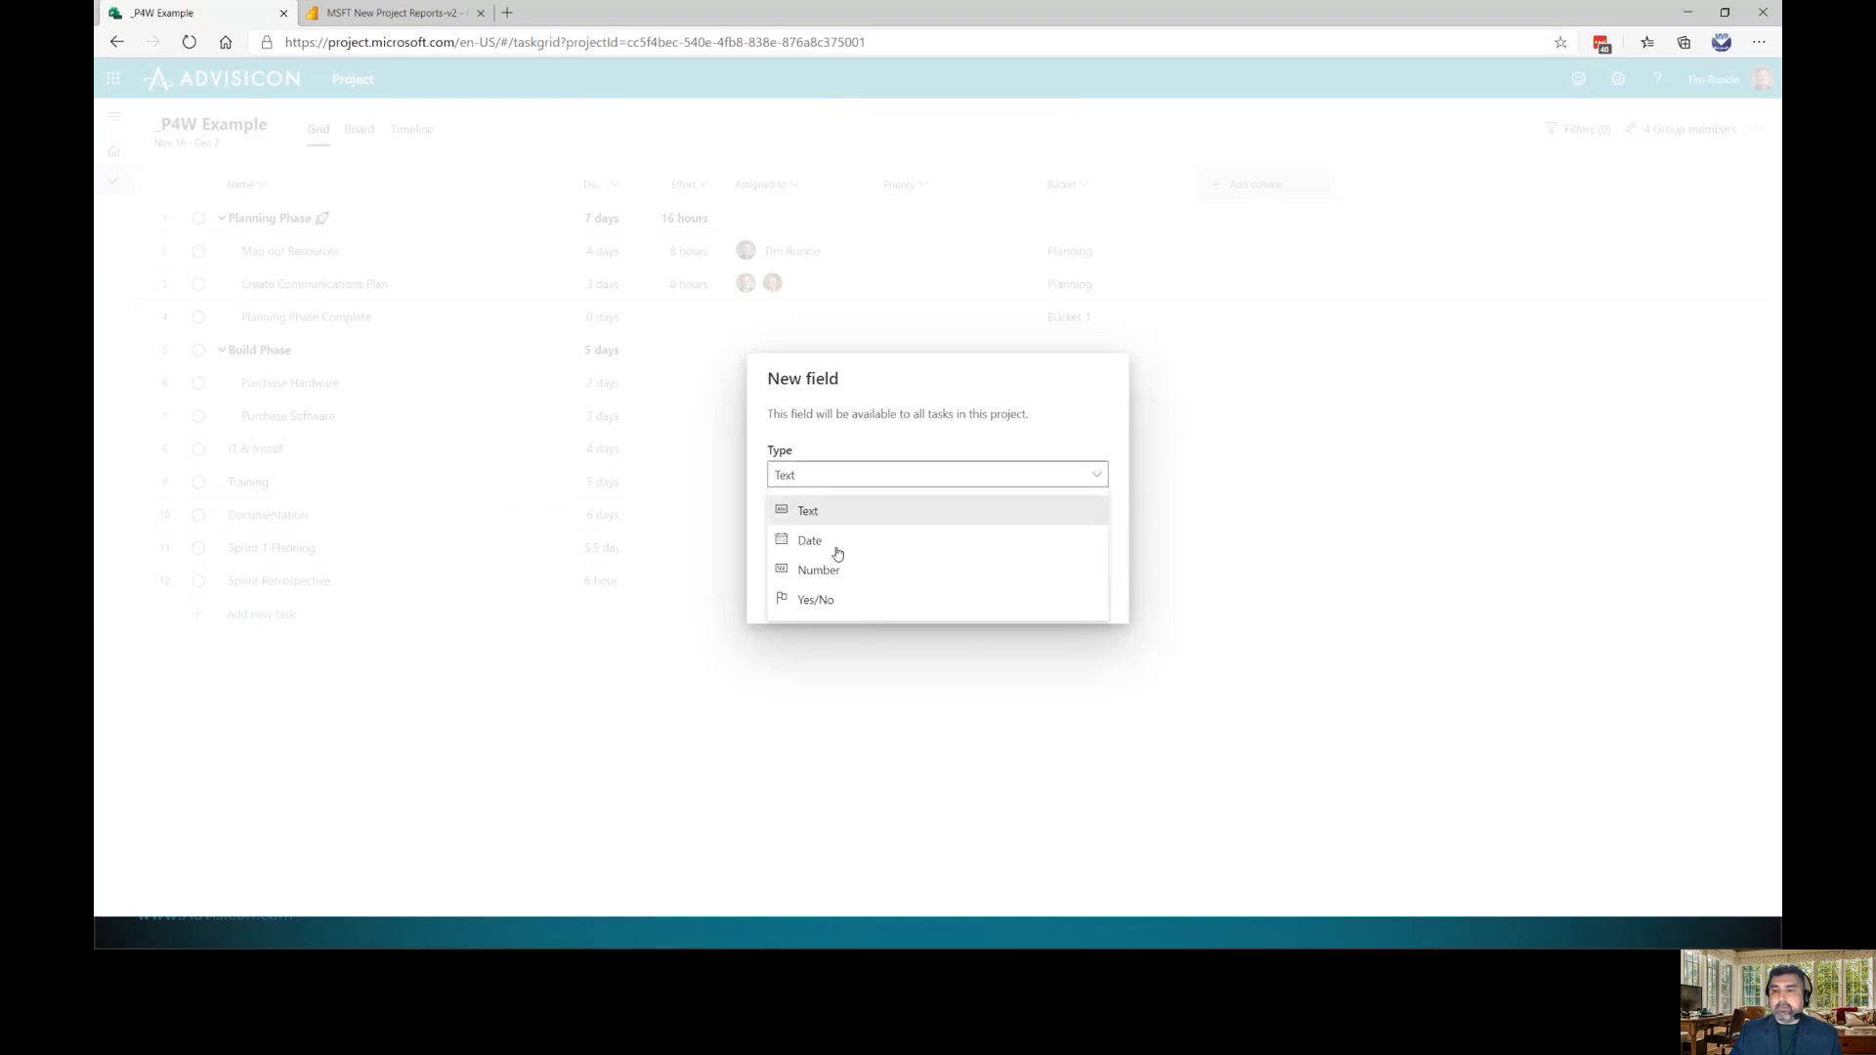
left_click(798, 481)
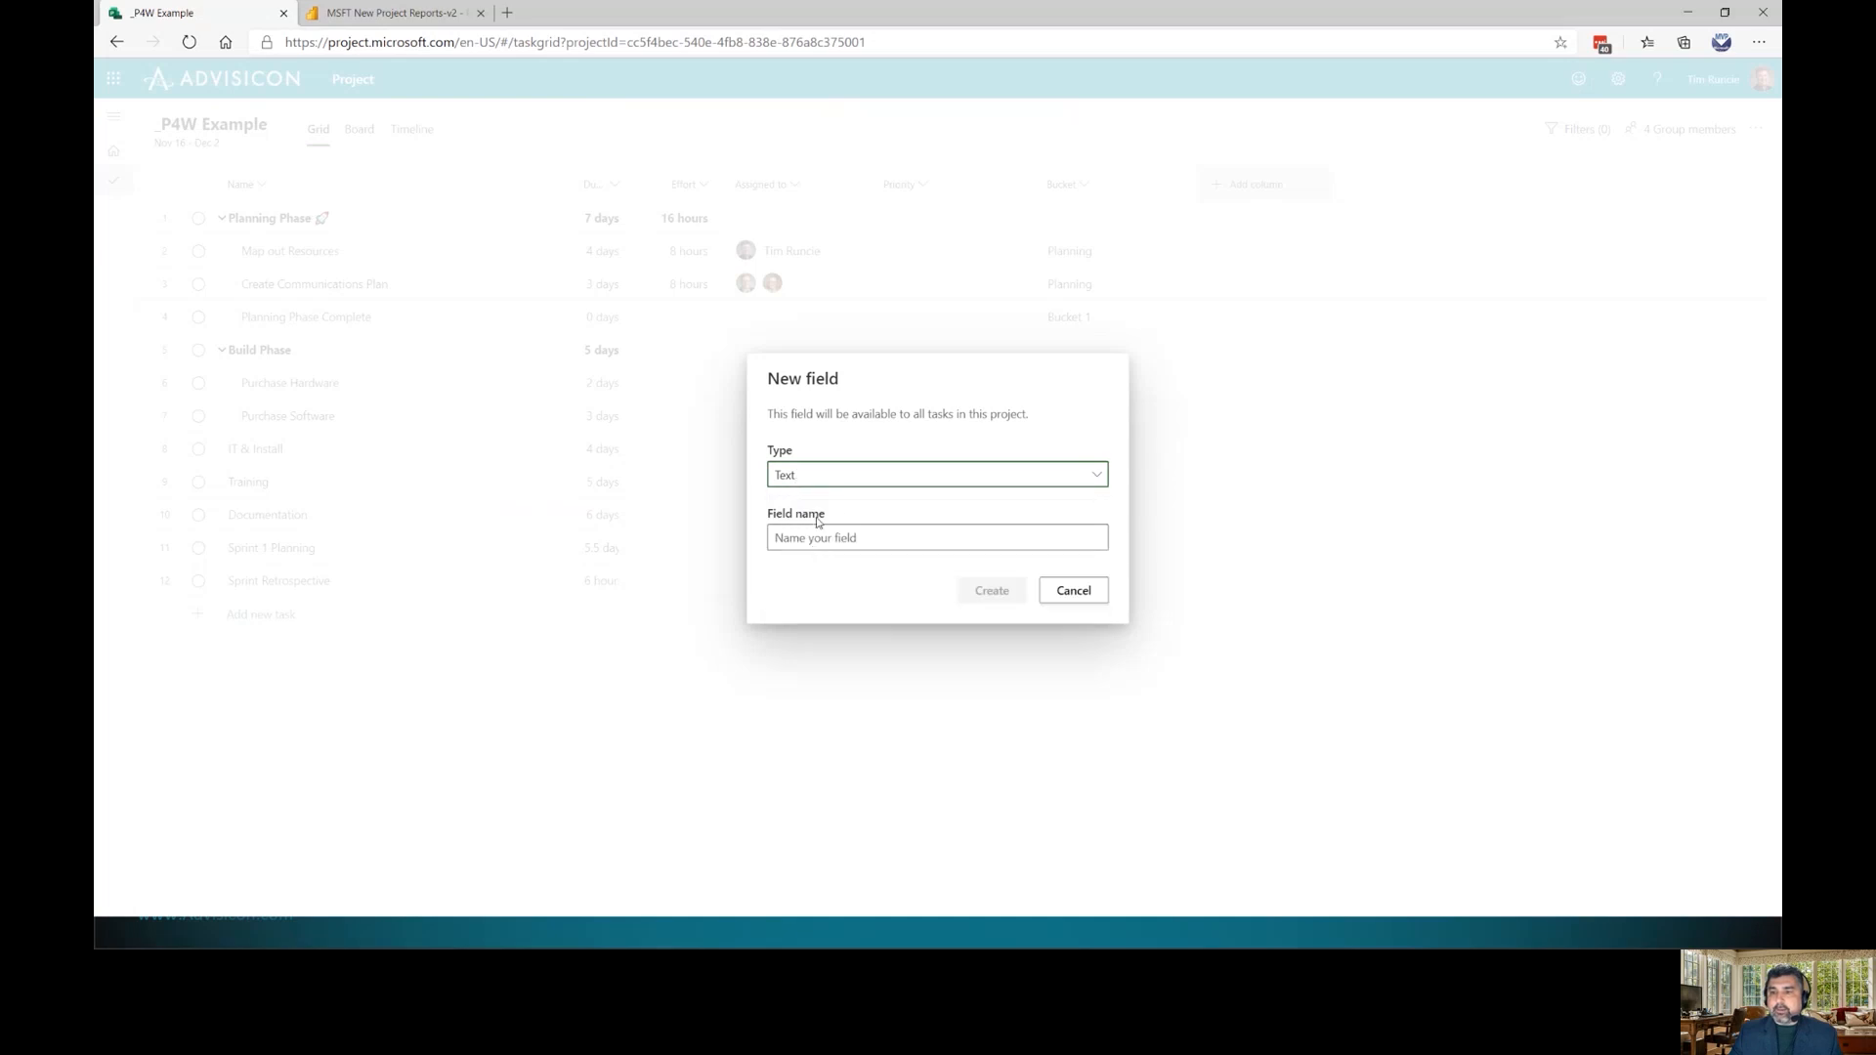
left_click(1097, 476)
left_click(822, 608)
left_click(871, 550)
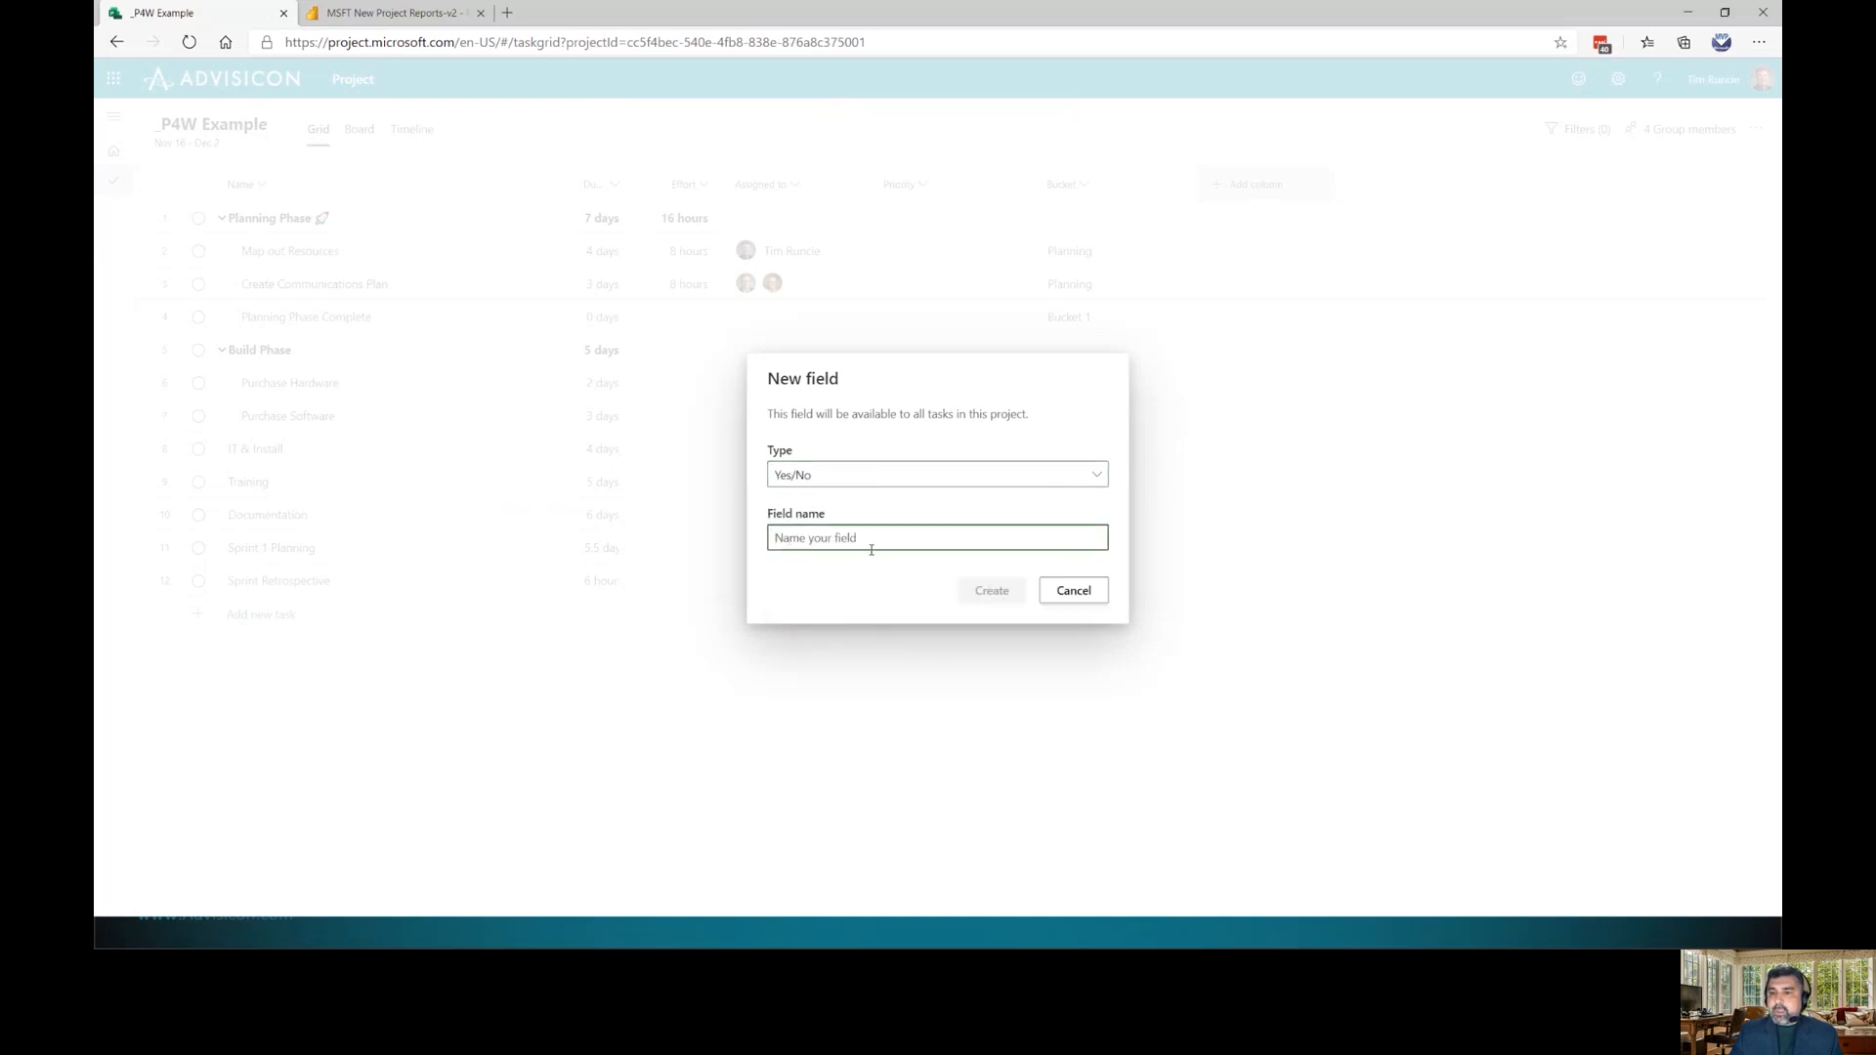
type("For Management Review")
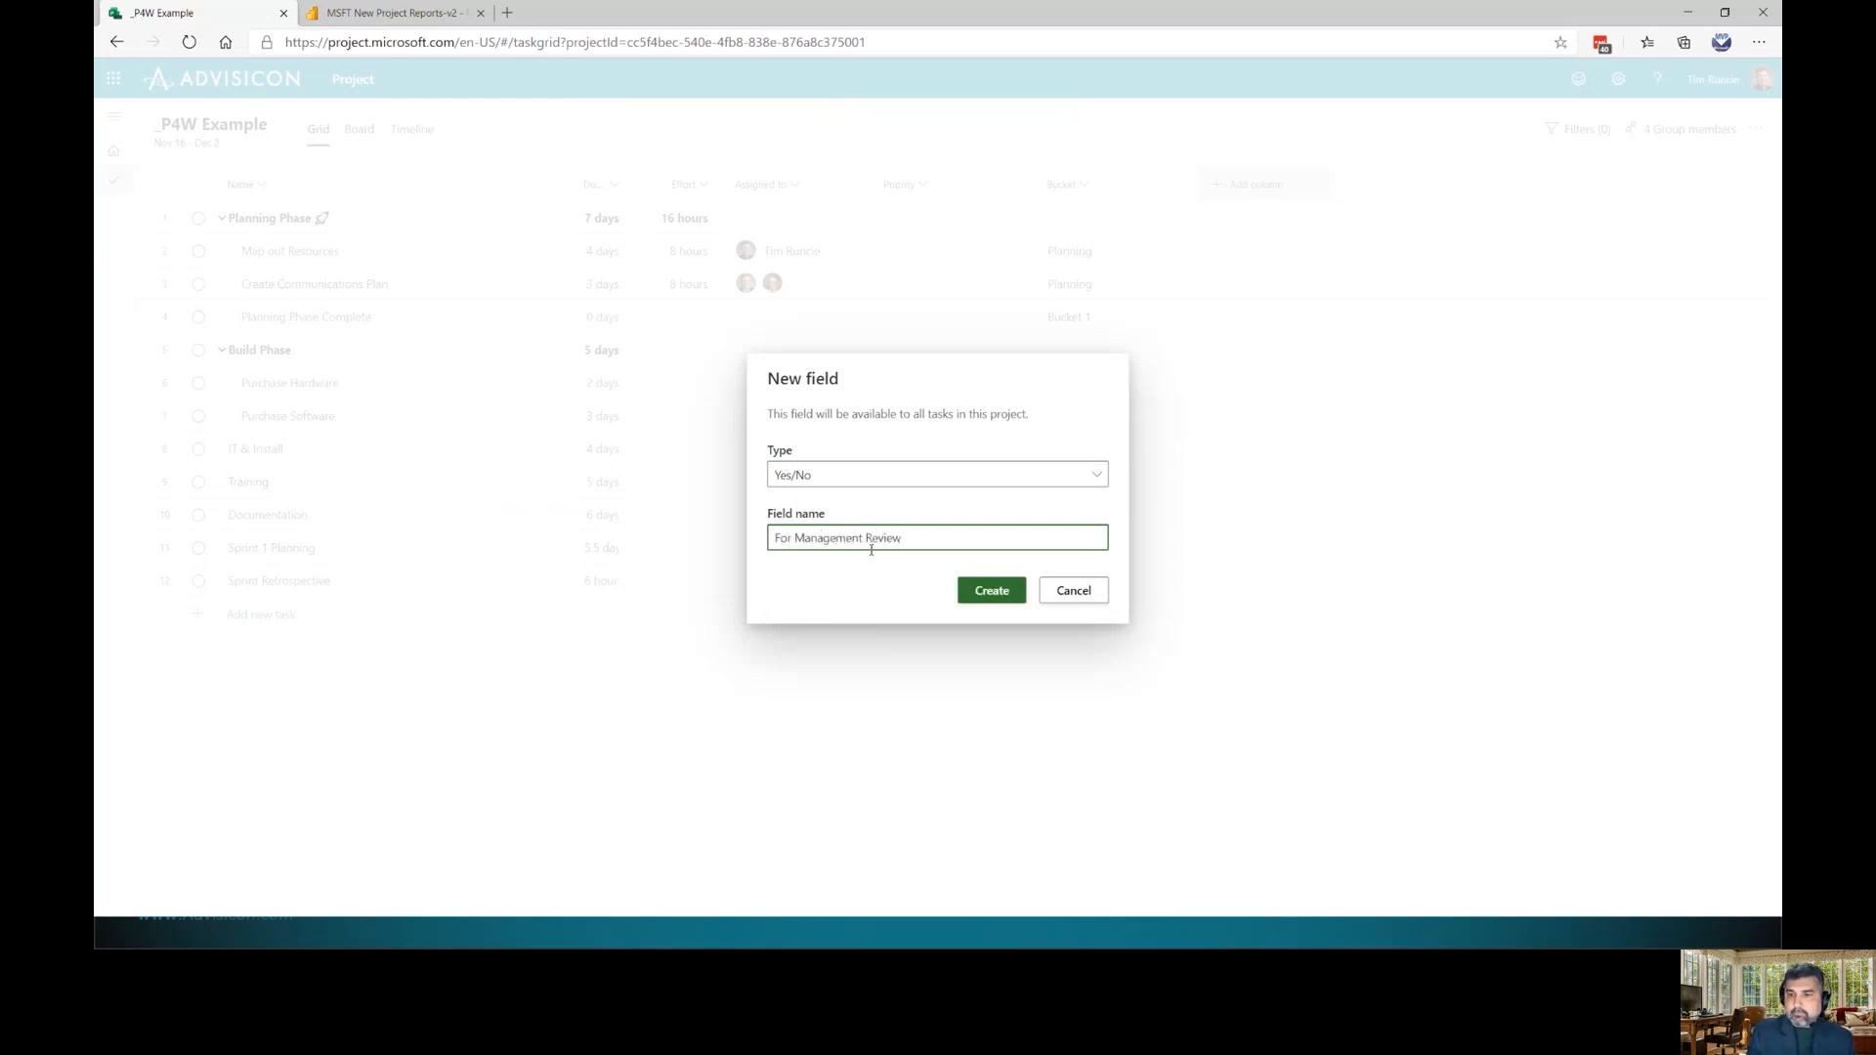
left_click(999, 592)
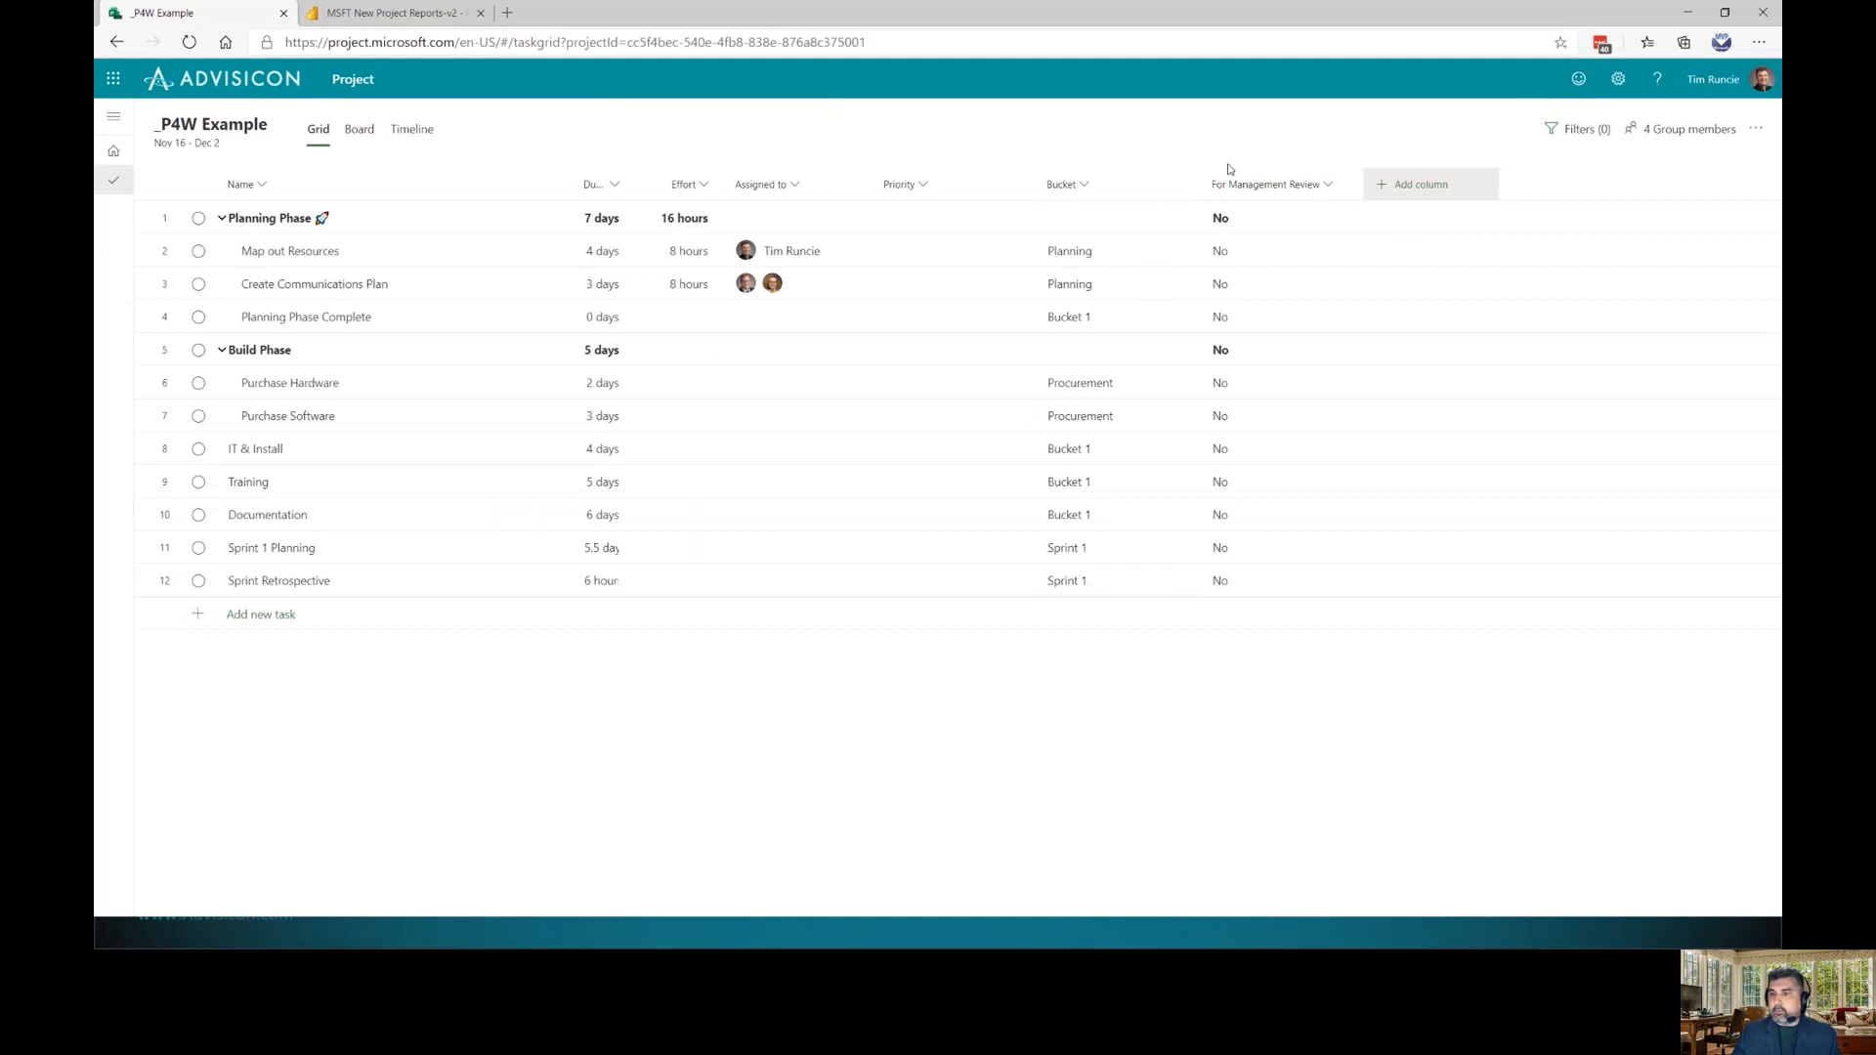
Set For Management Review to Yes for Map out Resources, leaving rows 2–6 at No
left_click(1344, 253)
left_click(1249, 295)
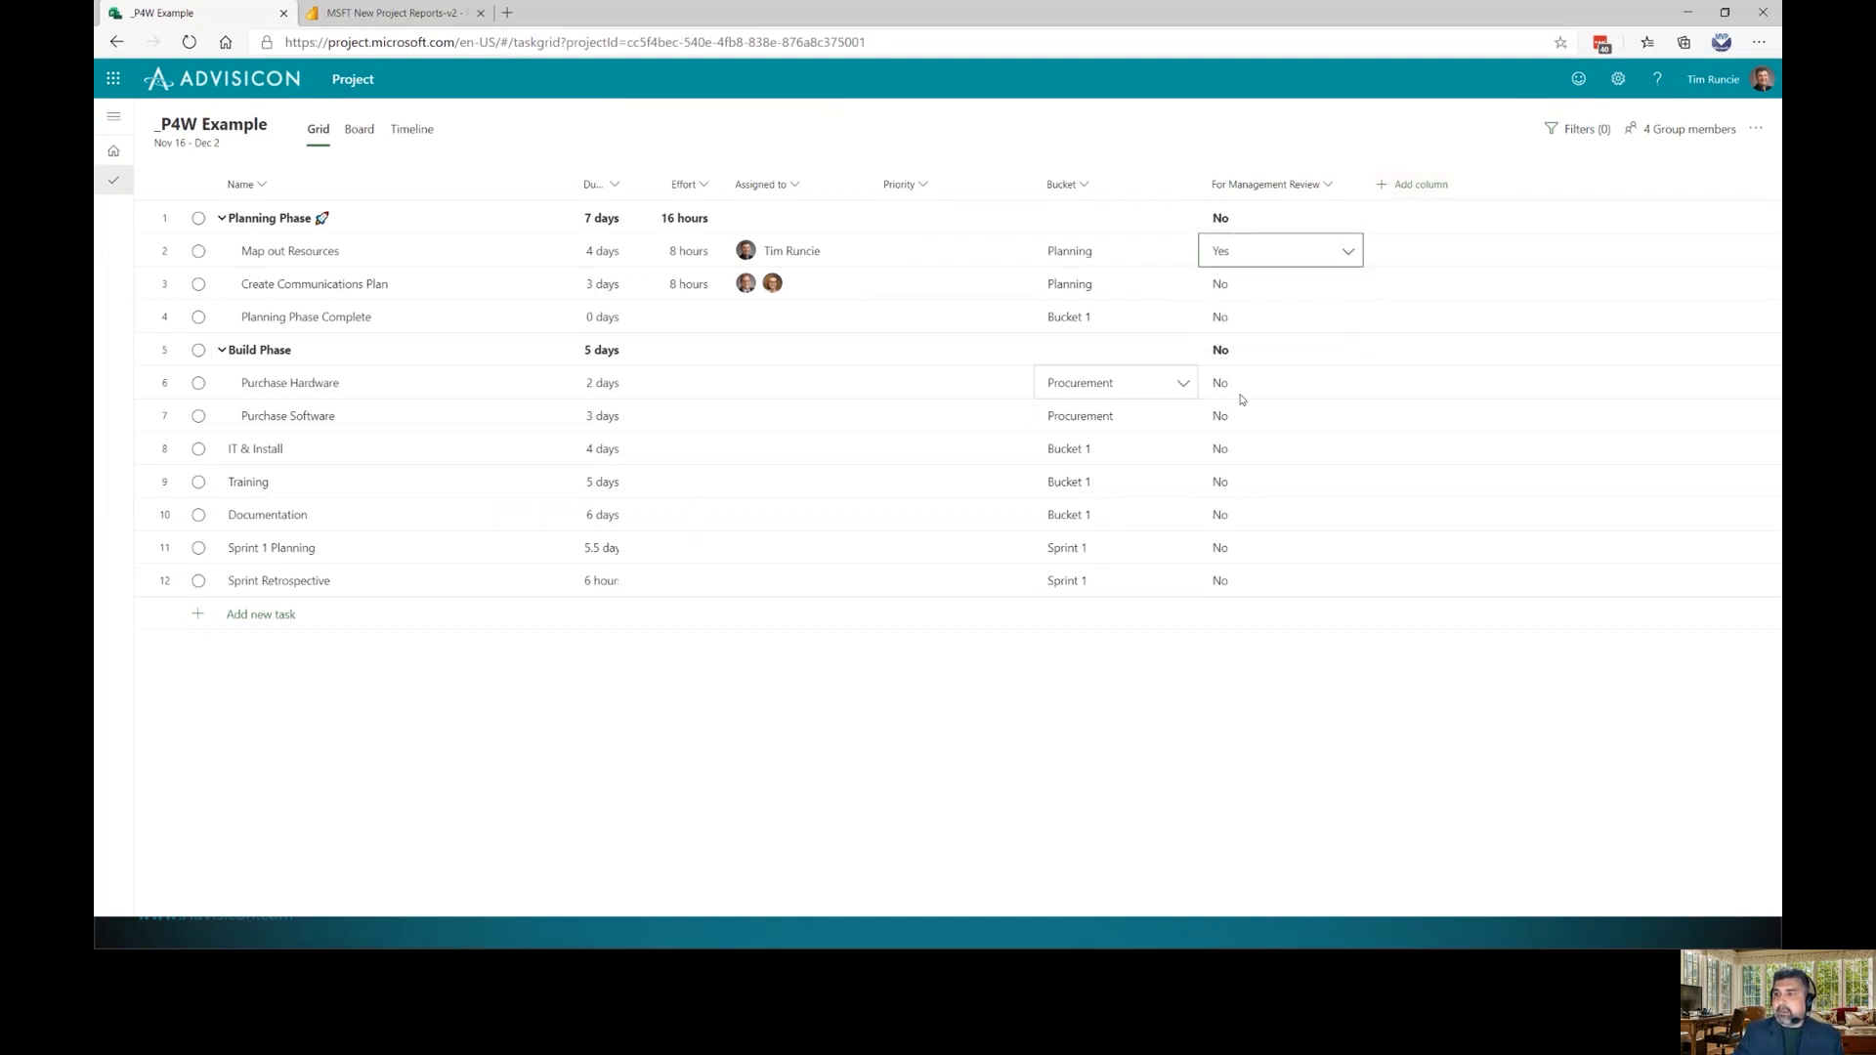
left_click_drag(1248, 260, 1248, 418)
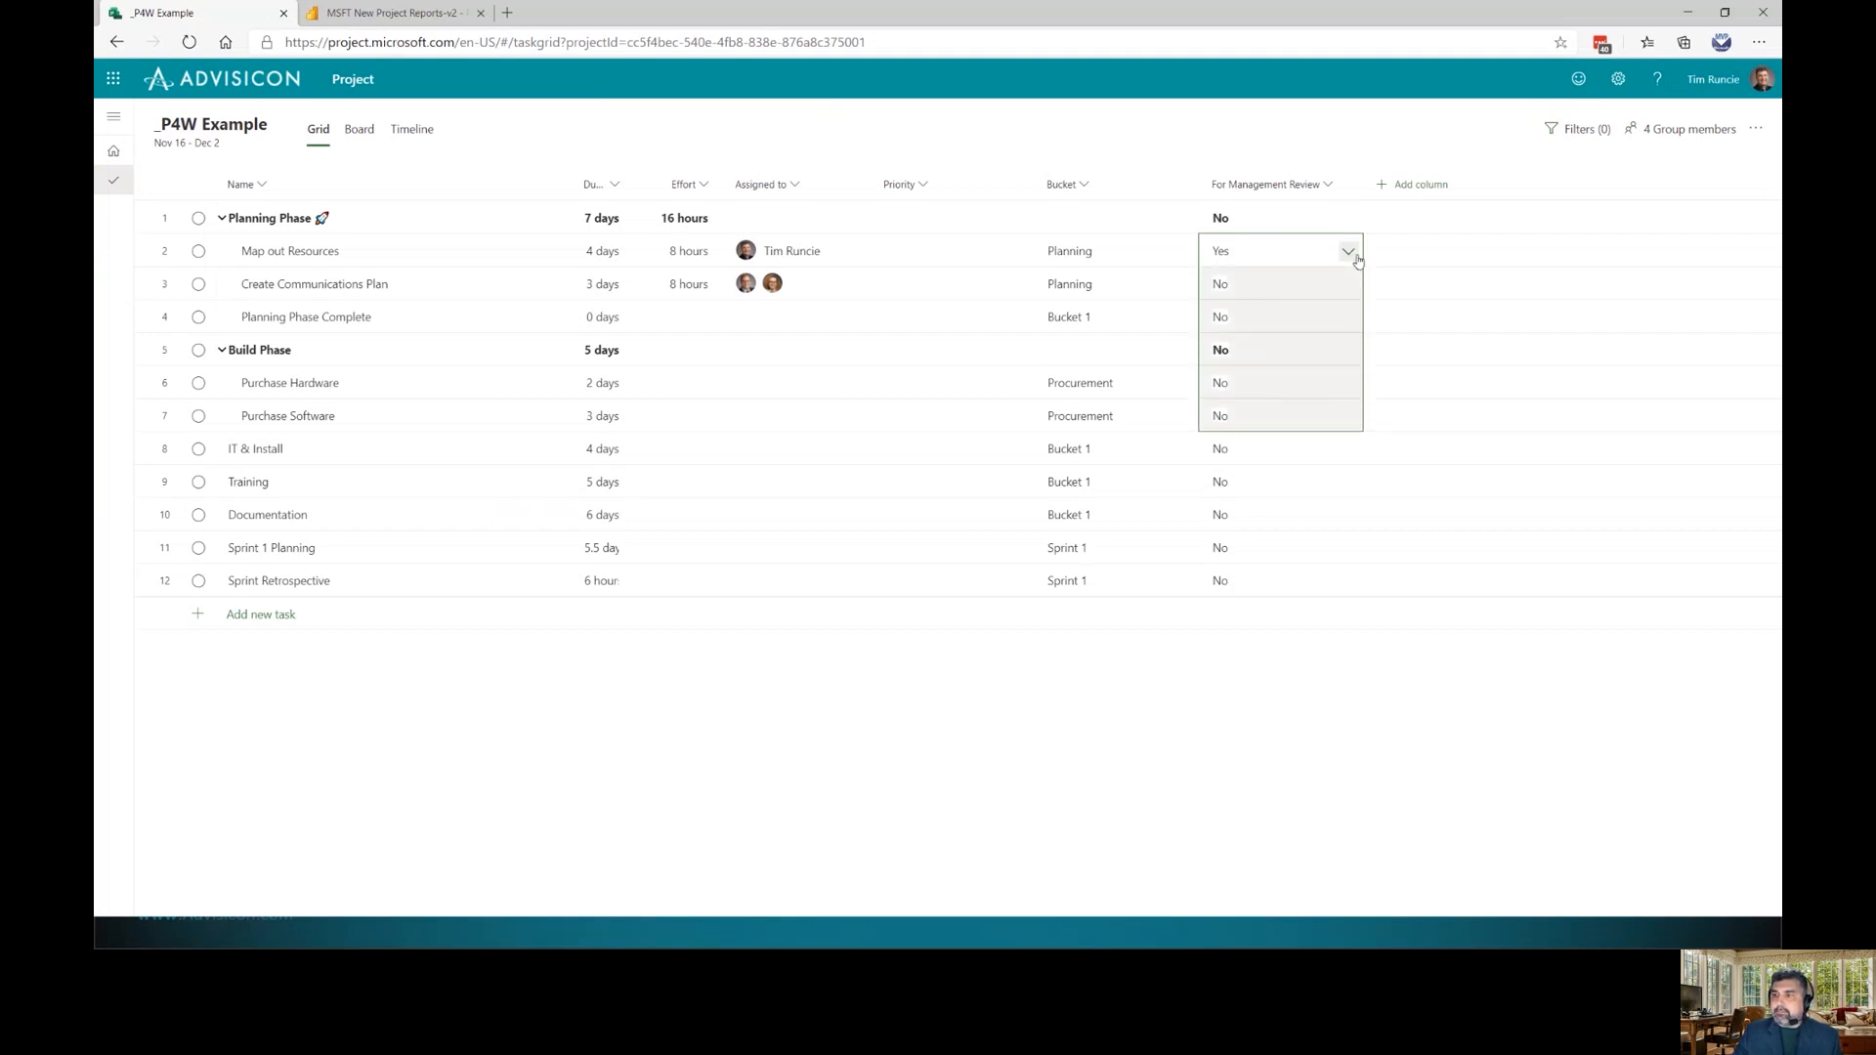
right_click(1284, 289)
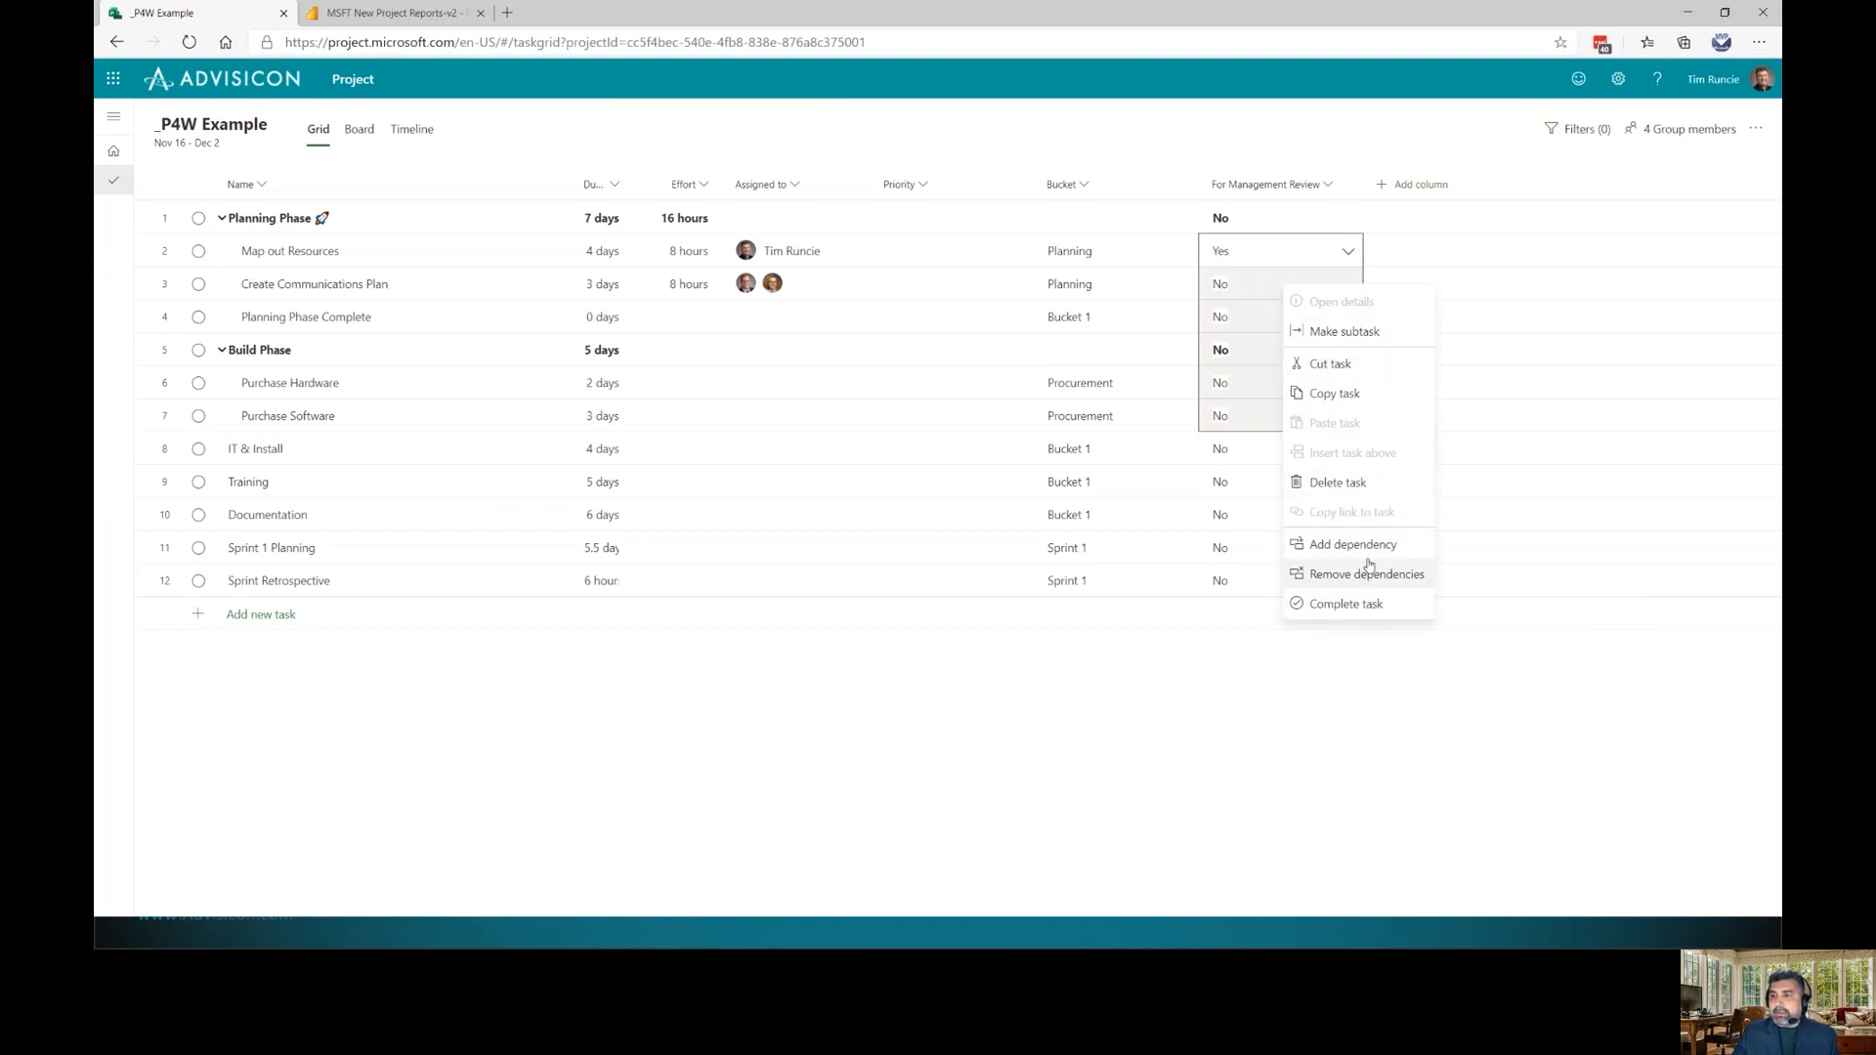
left_click(1253, 327)
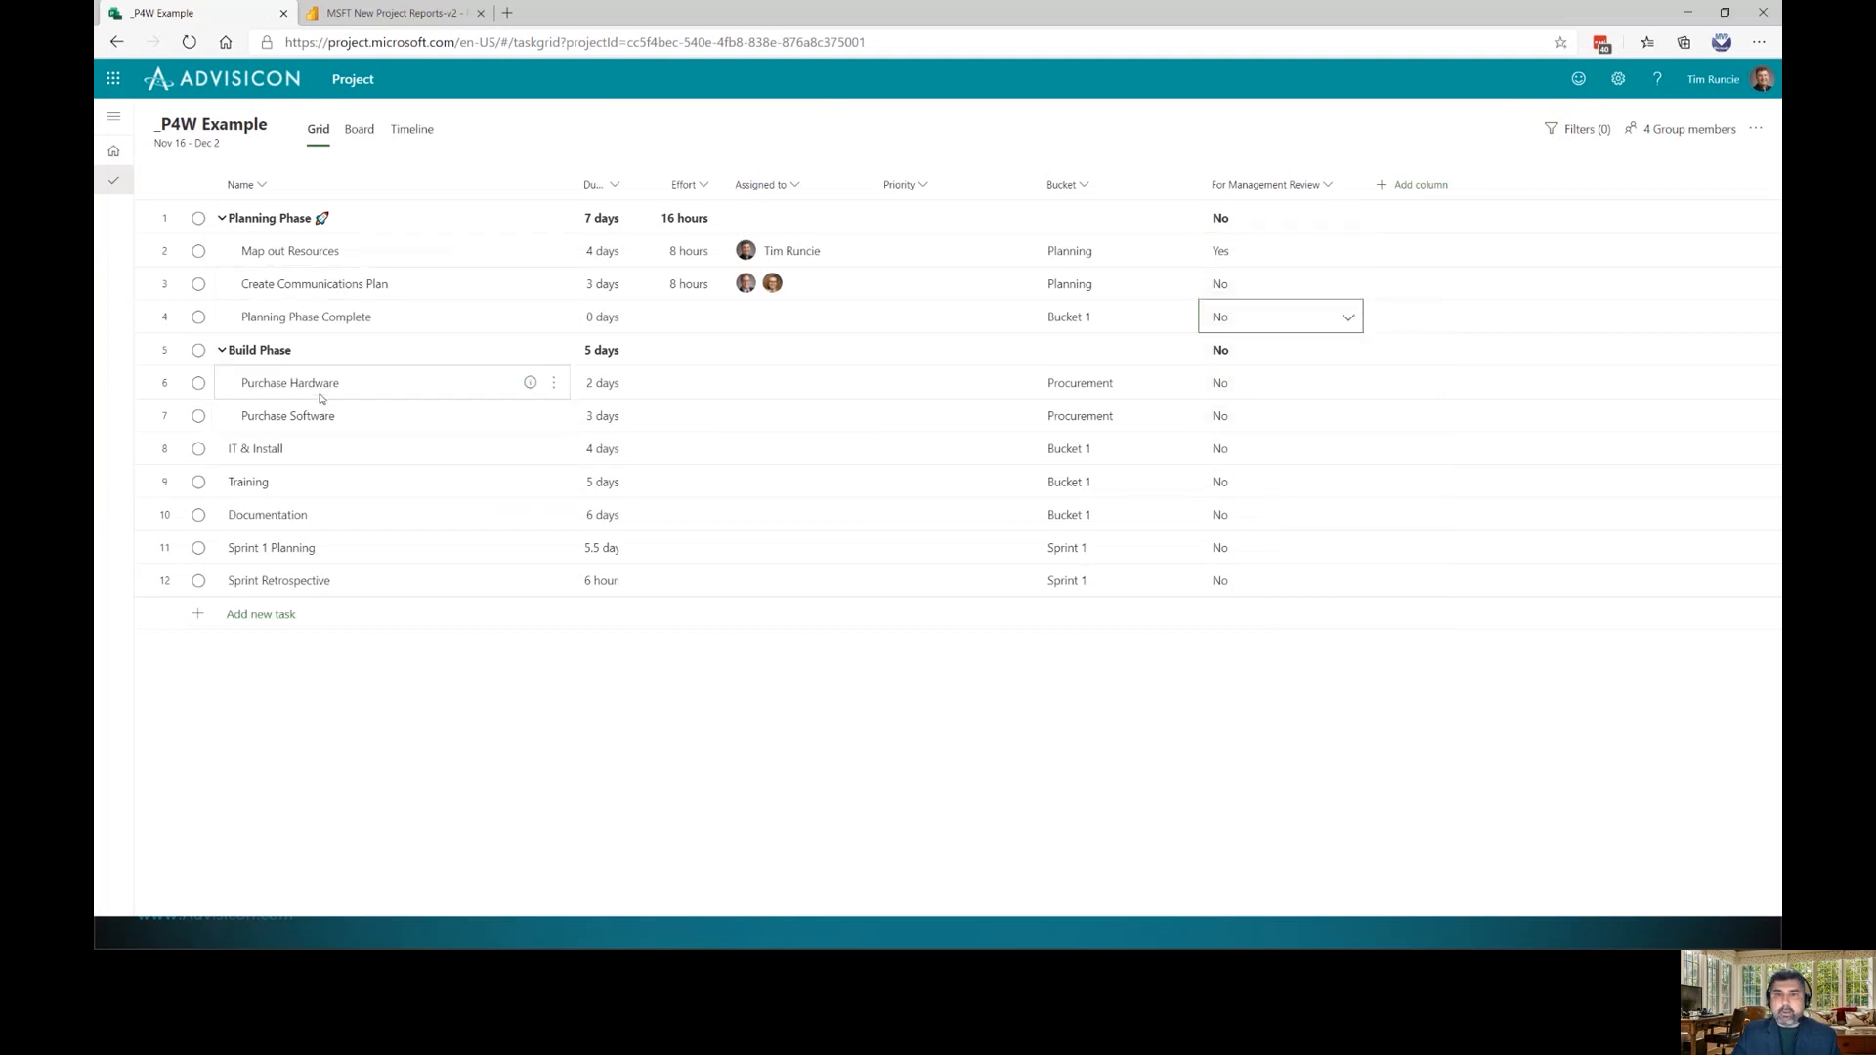
Make IT & Install, Training, Documentation and Sprint 1 Planning subtasks of Build Phase
left_click_drag(307, 458, 304, 565)
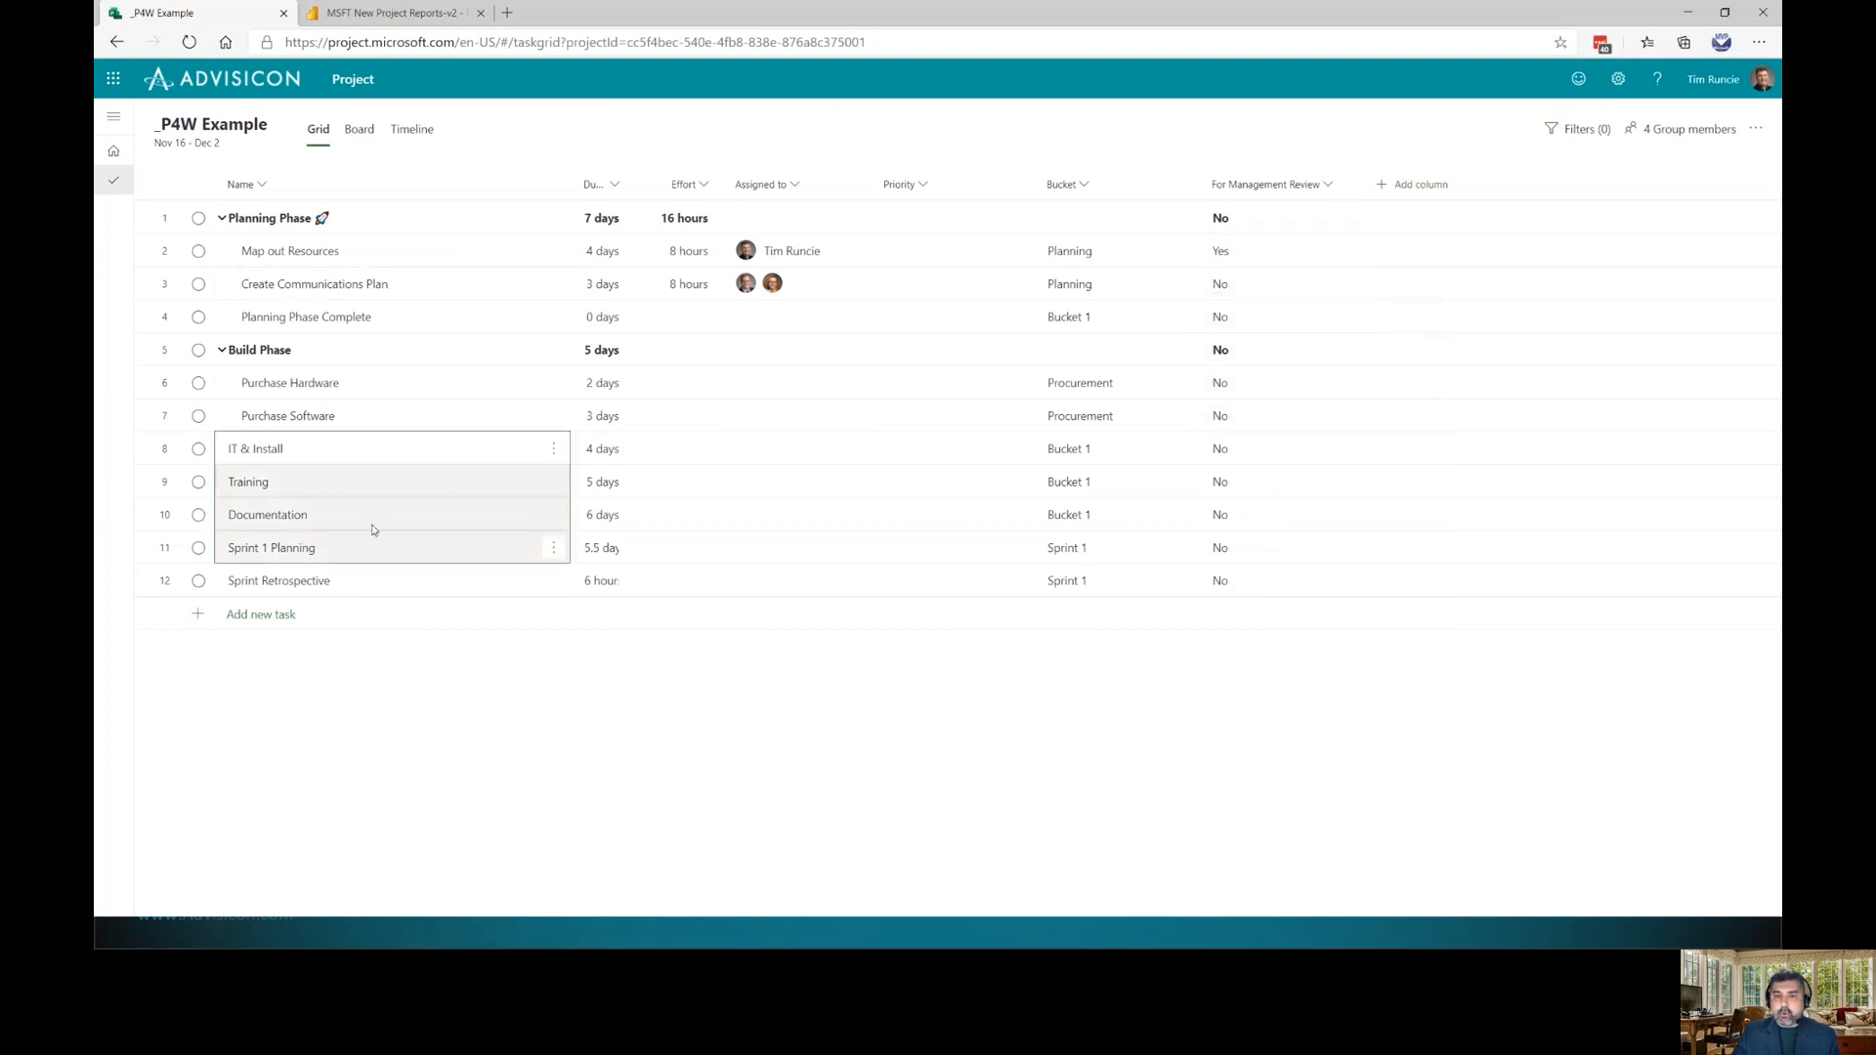
right_click(398, 495)
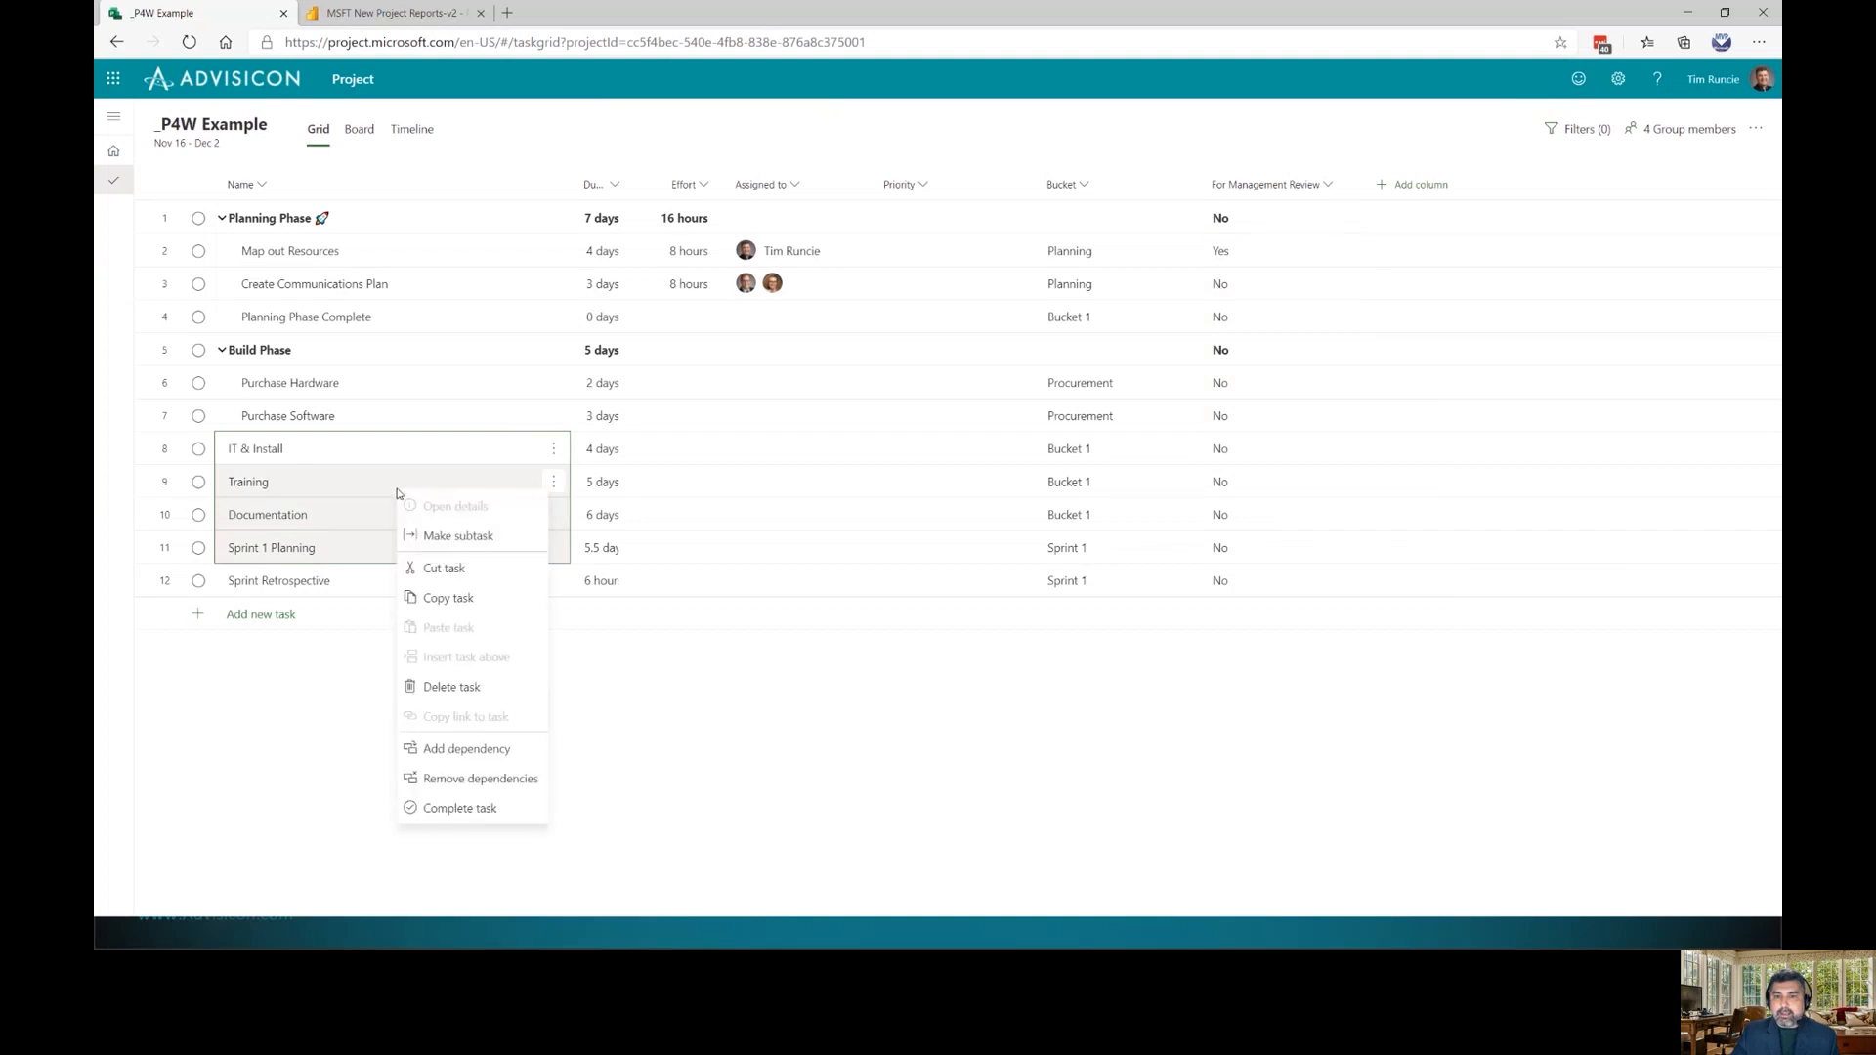
left_click(495, 537)
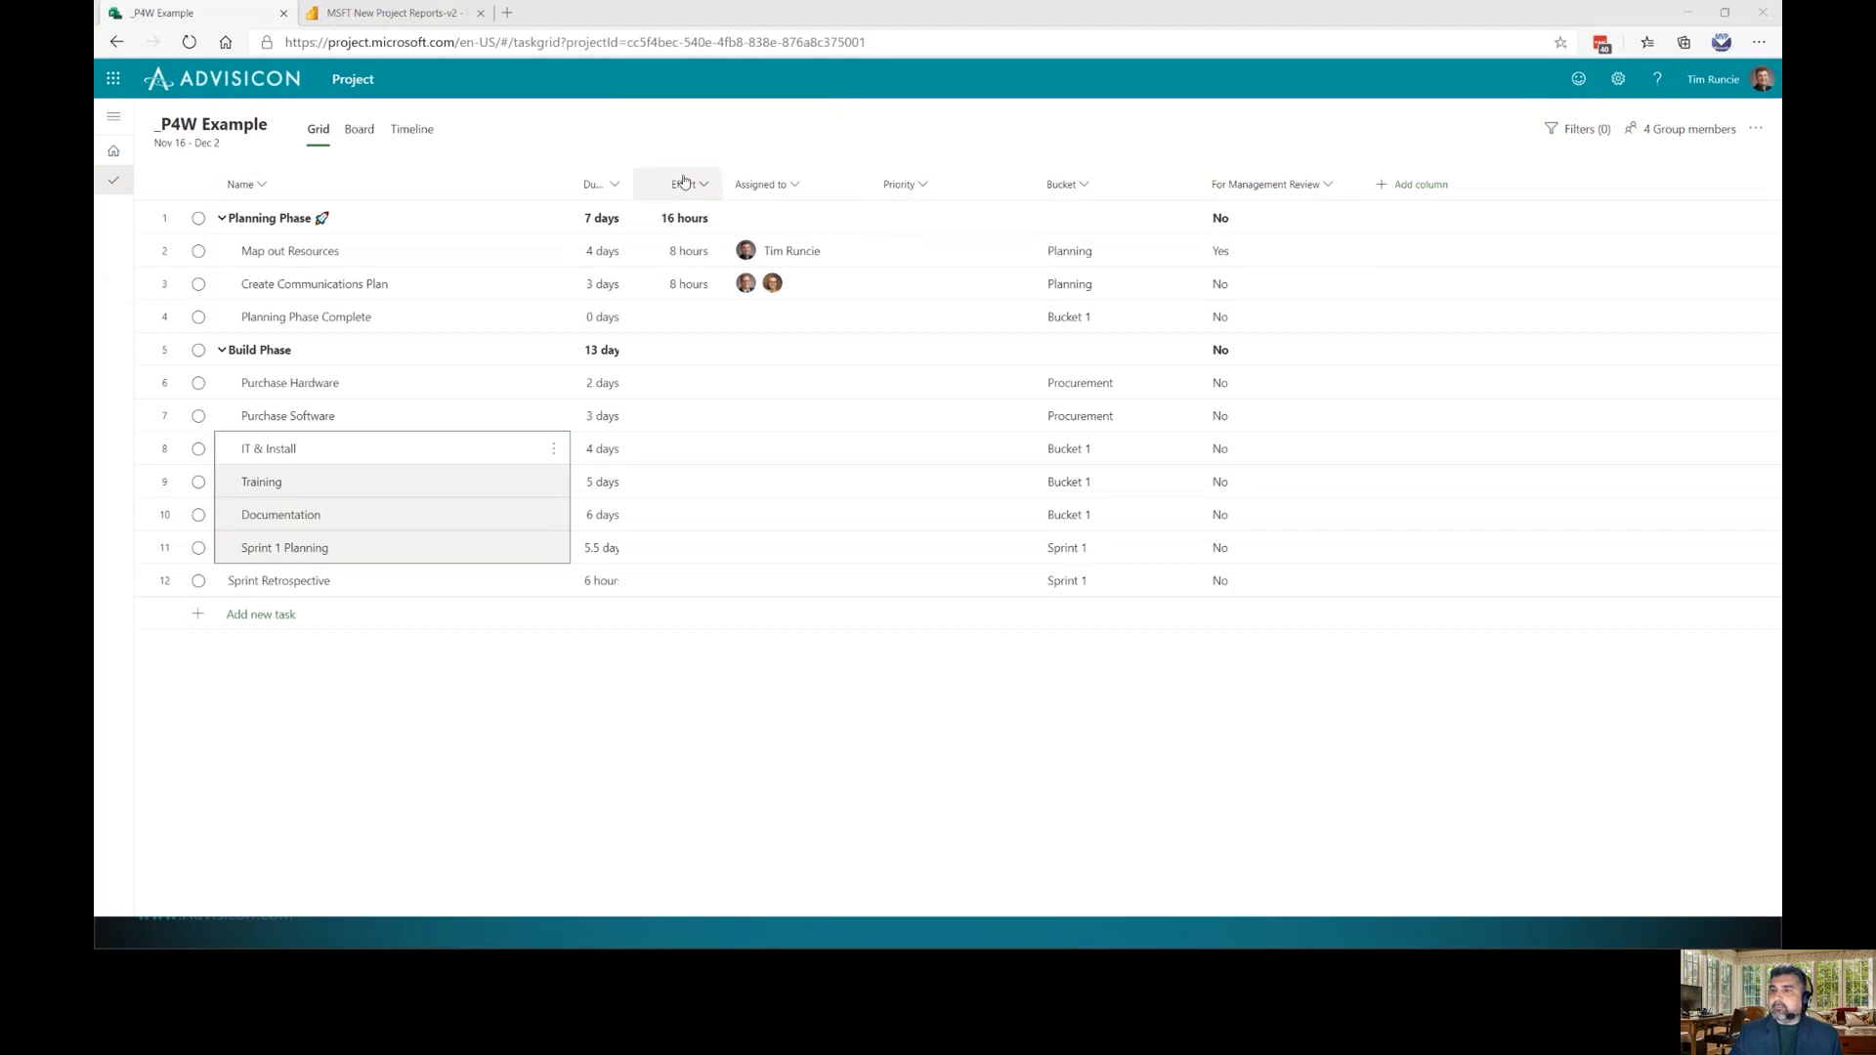
left_click(1412, 184)
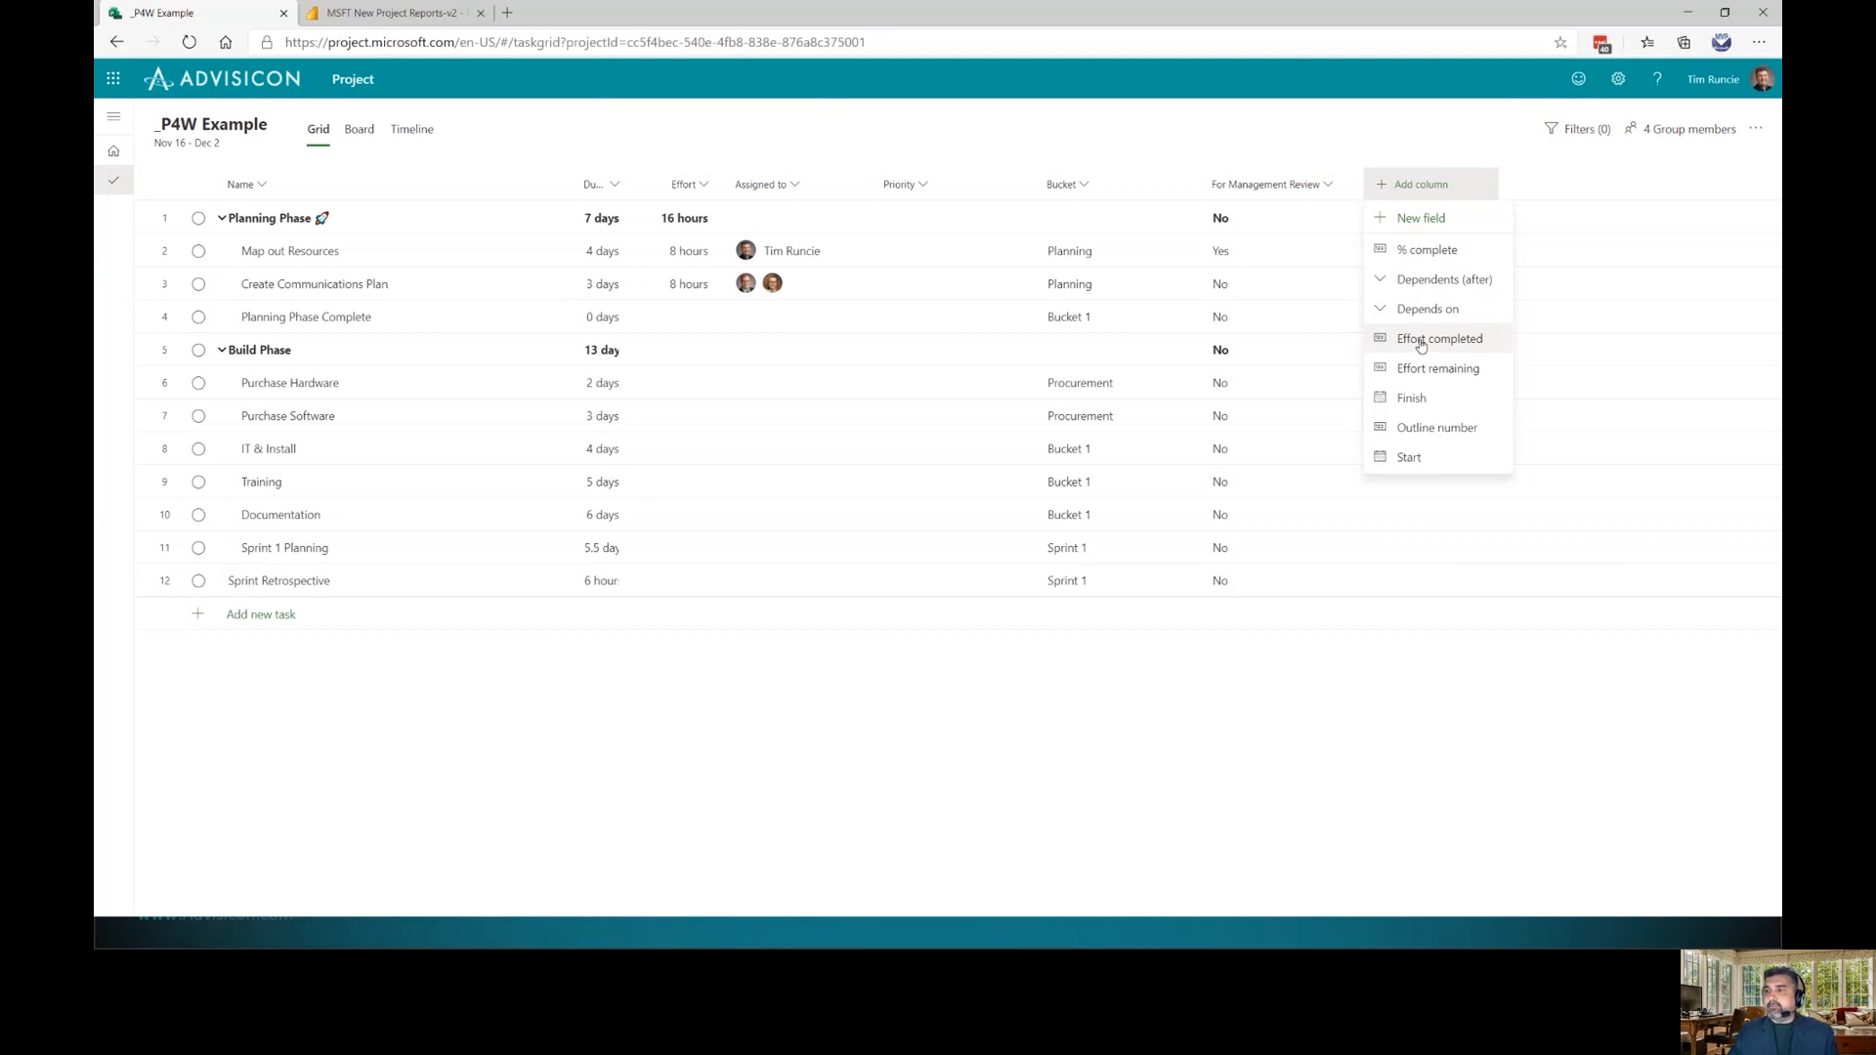
Add the % complete and Effort completed columns and place them before the Name column
left_click(1408, 262)
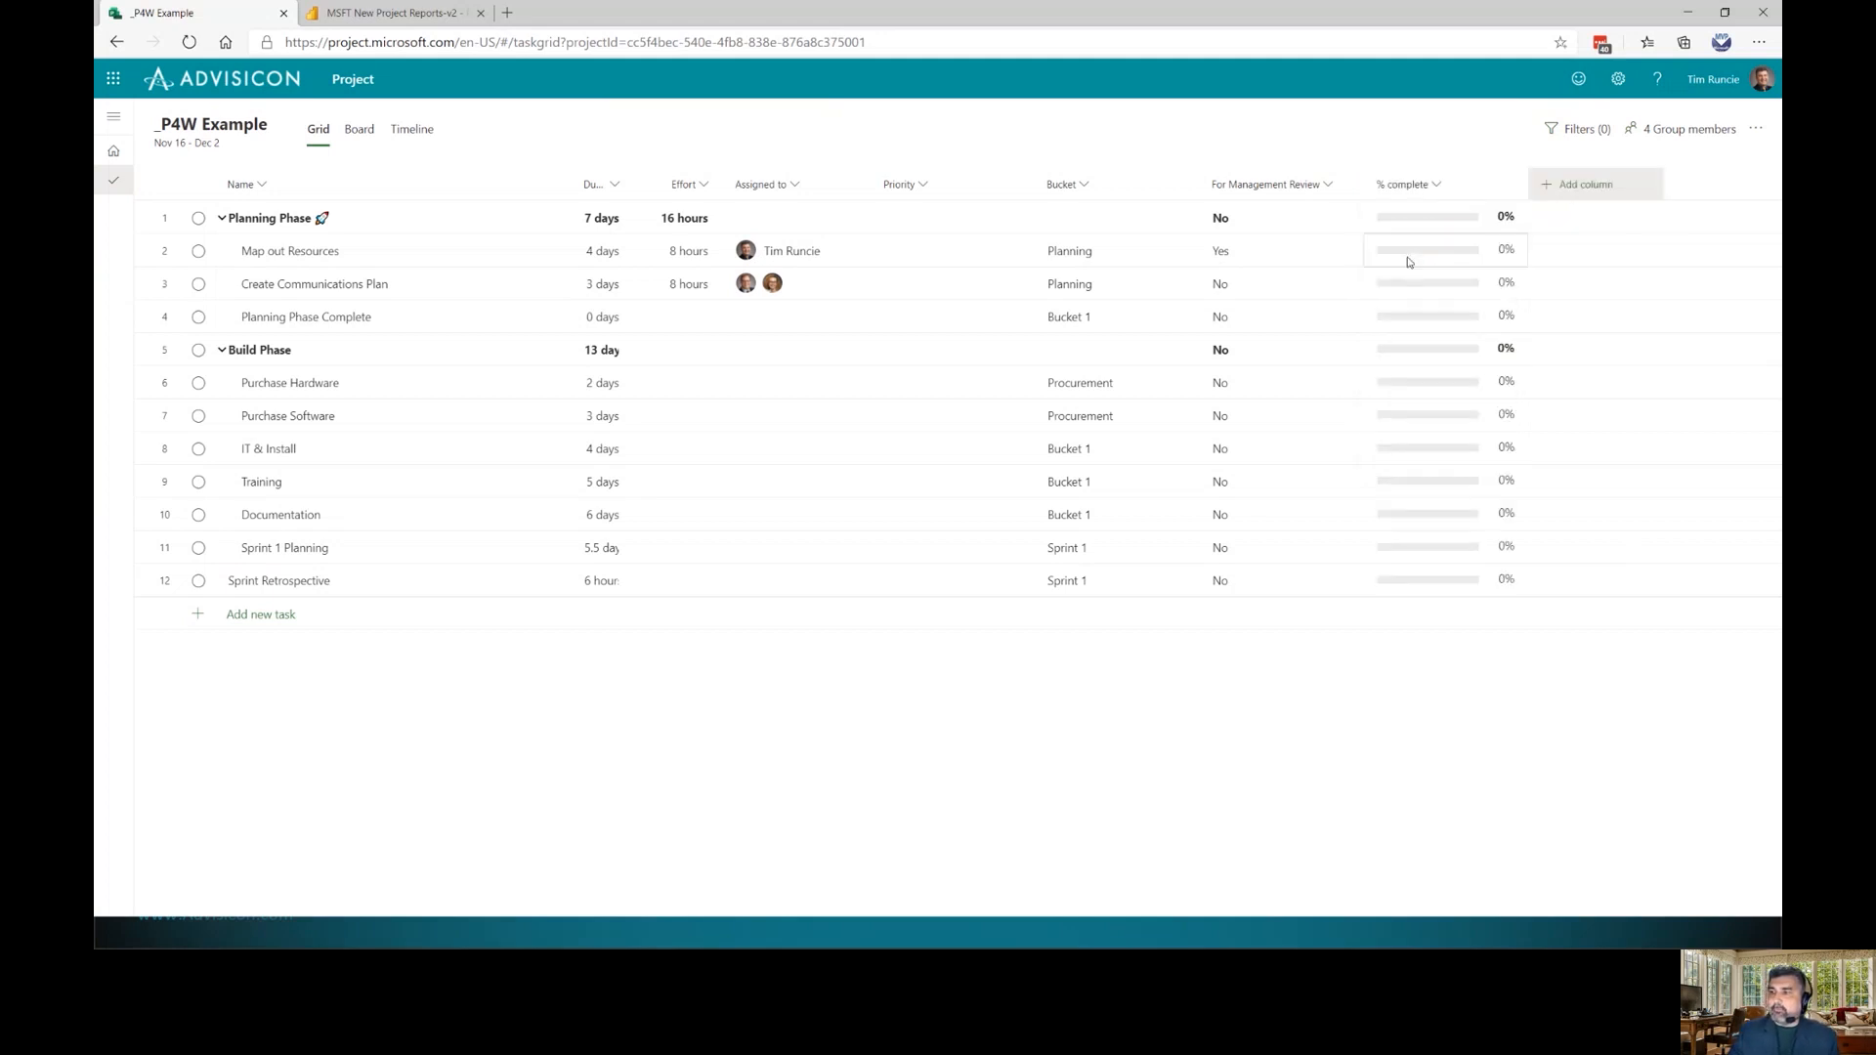
left_click_drag(1447, 198, 262, 193)
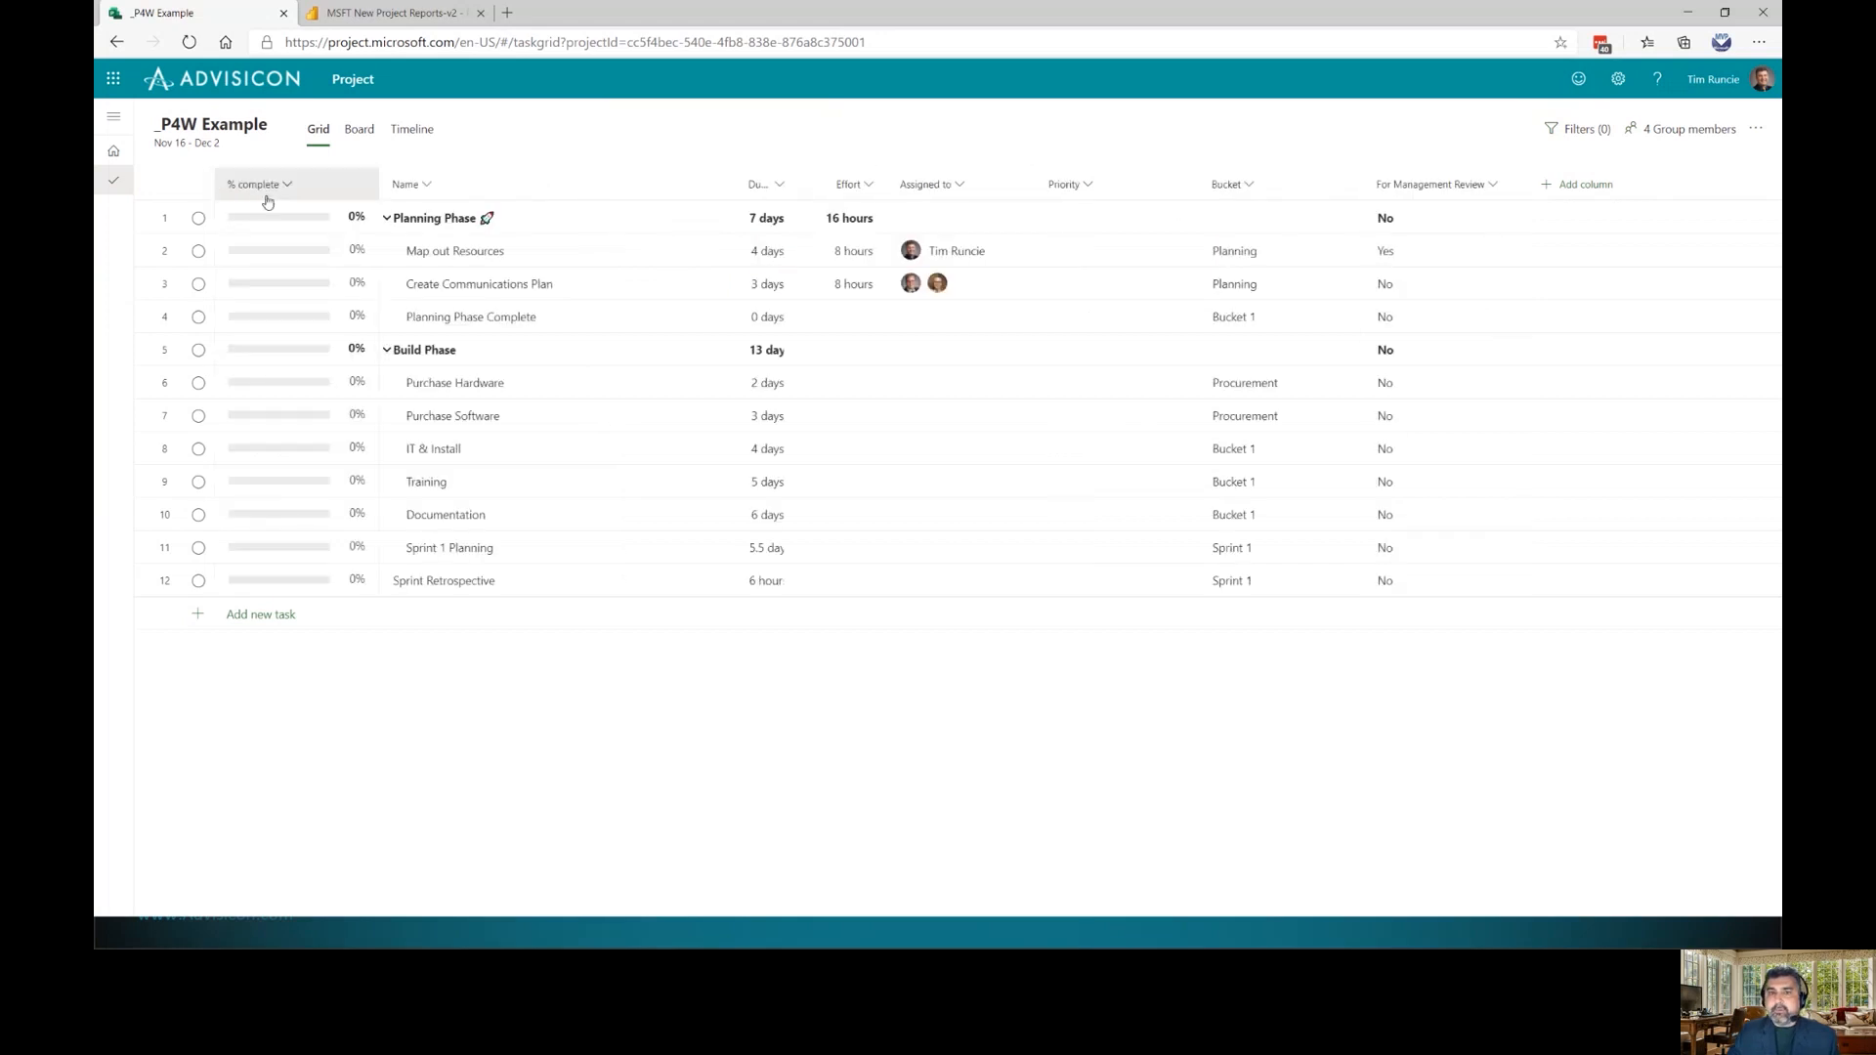
left_click(1602, 192)
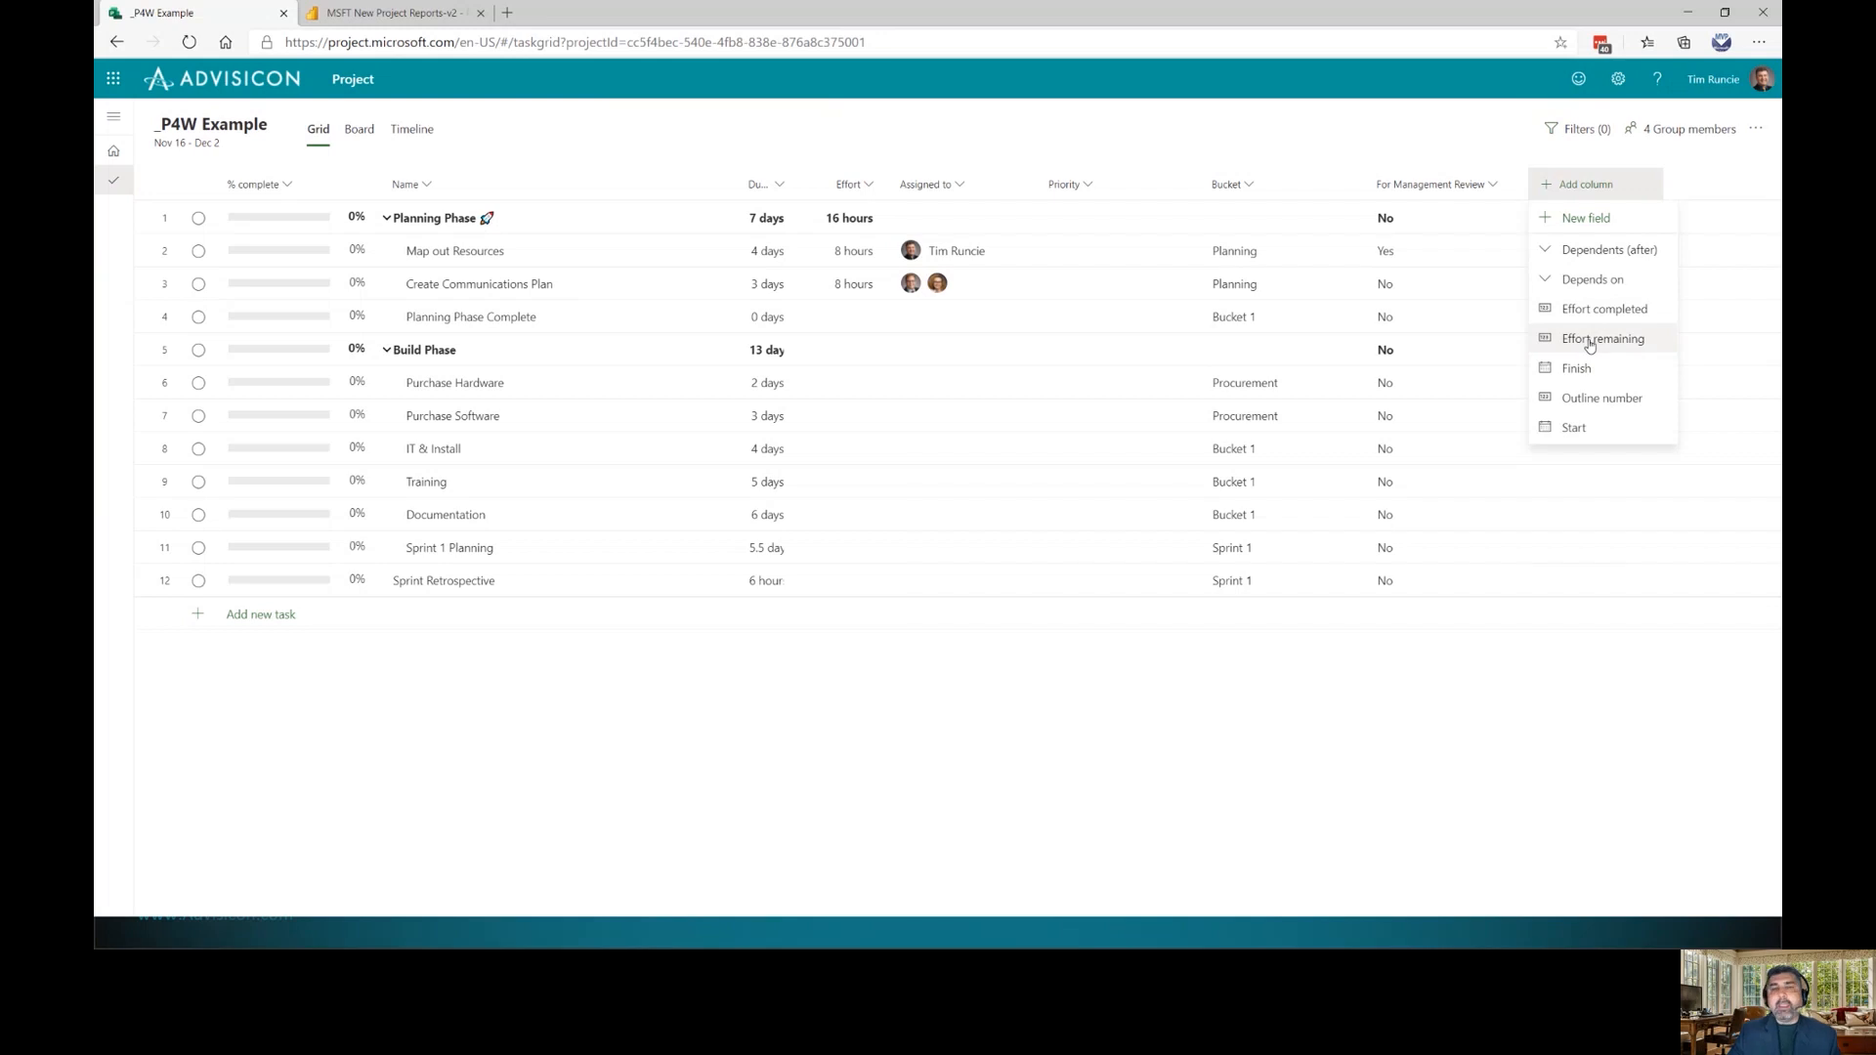
left_click(1599, 310)
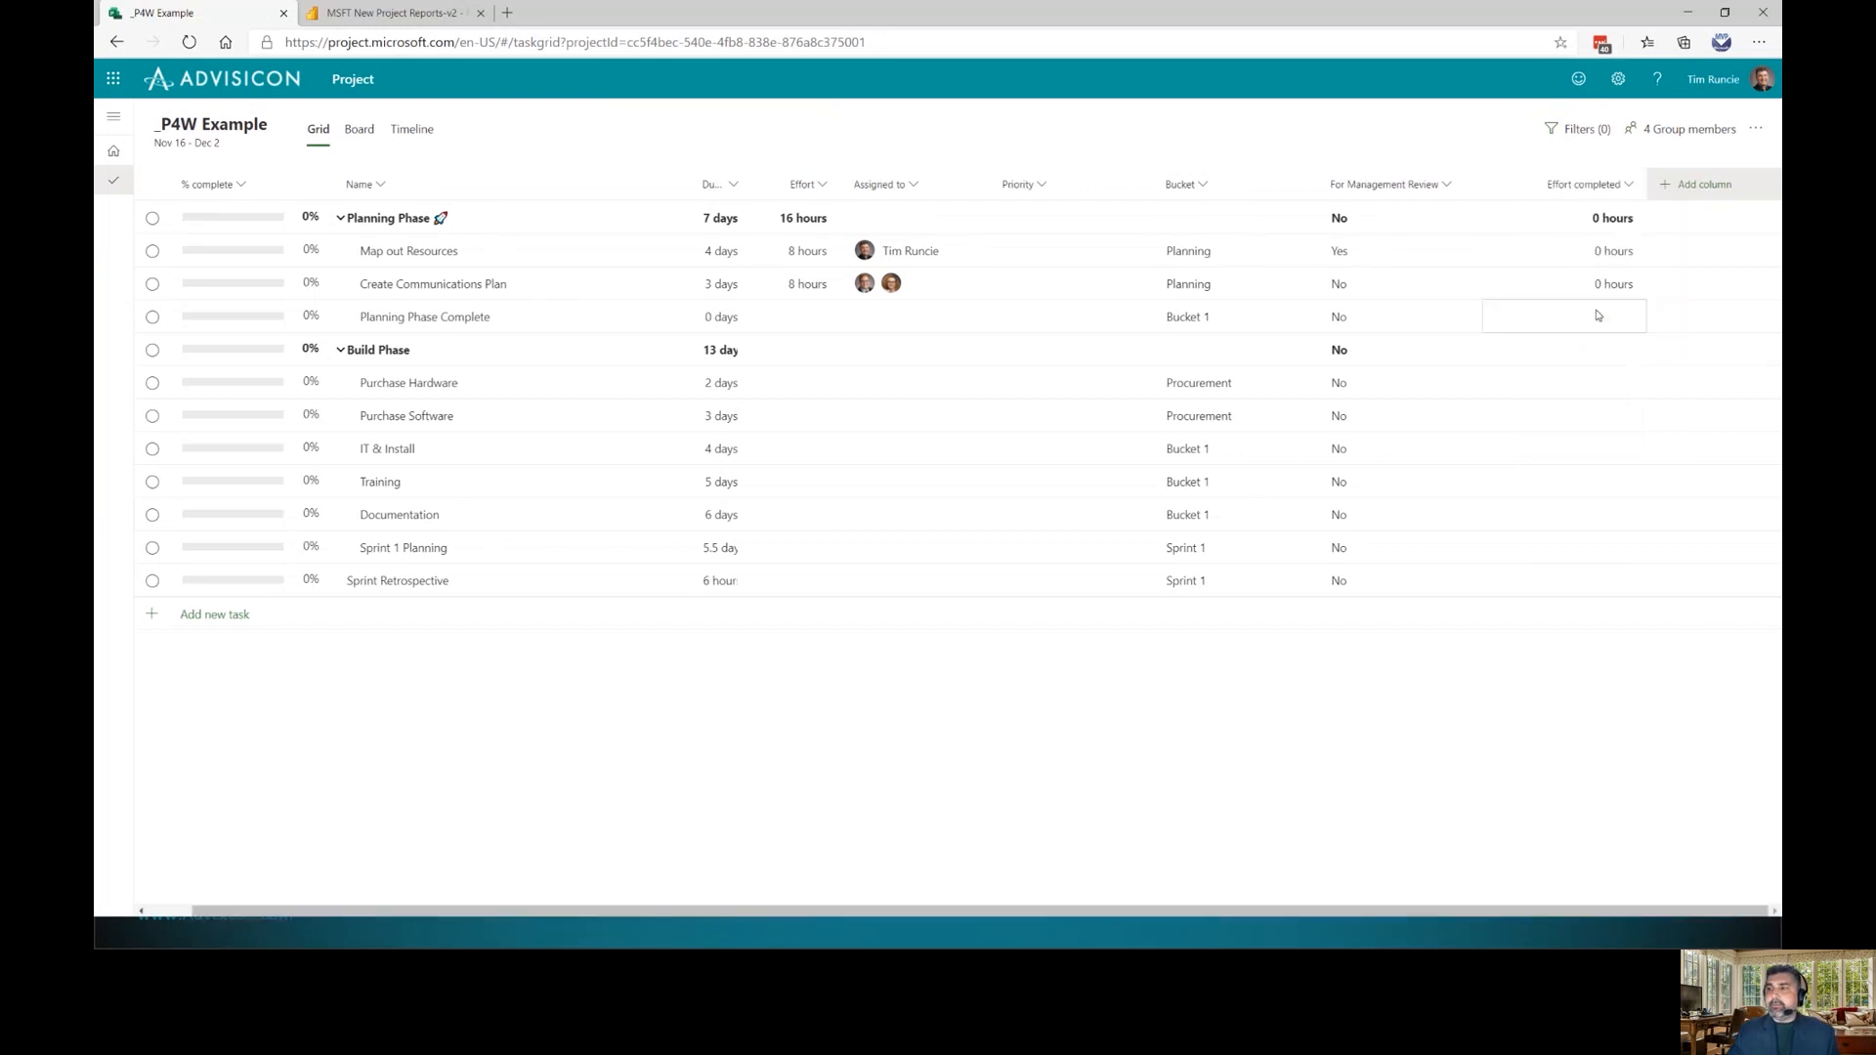
left_click_drag(1587, 184, 337, 188)
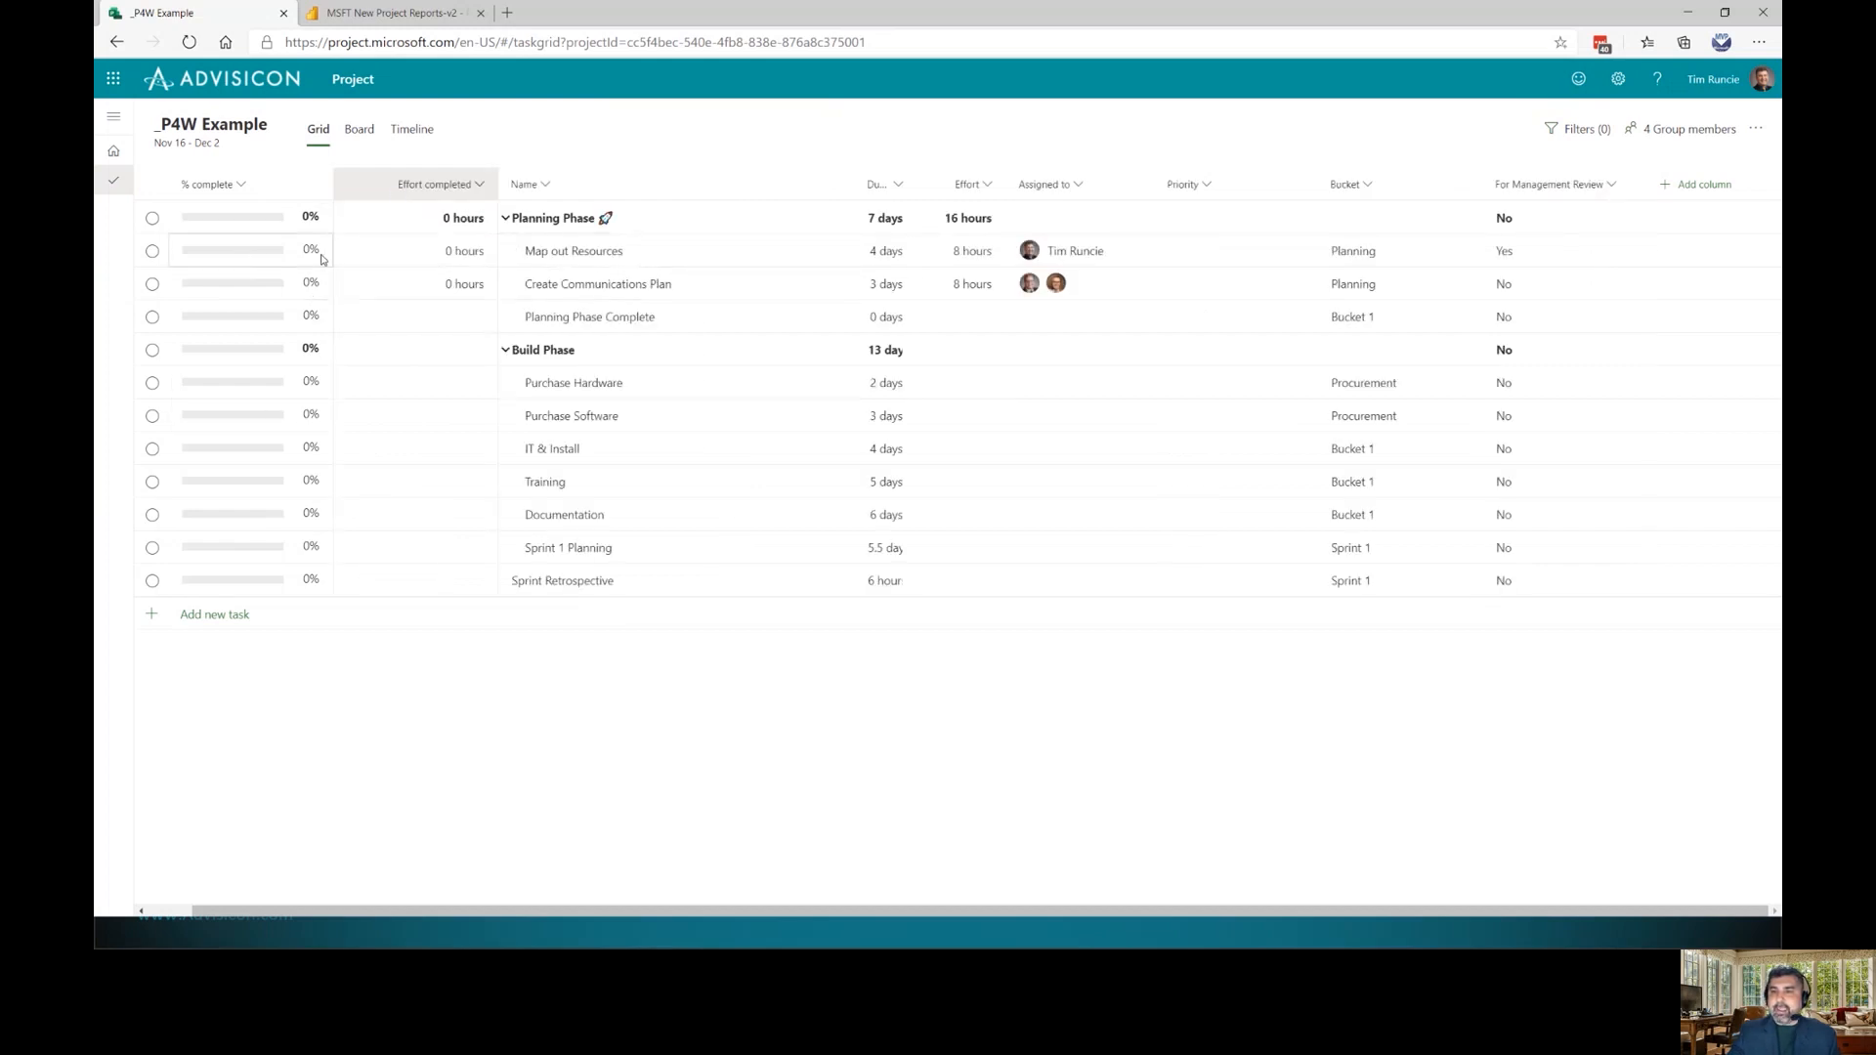
left_click(238, 259)
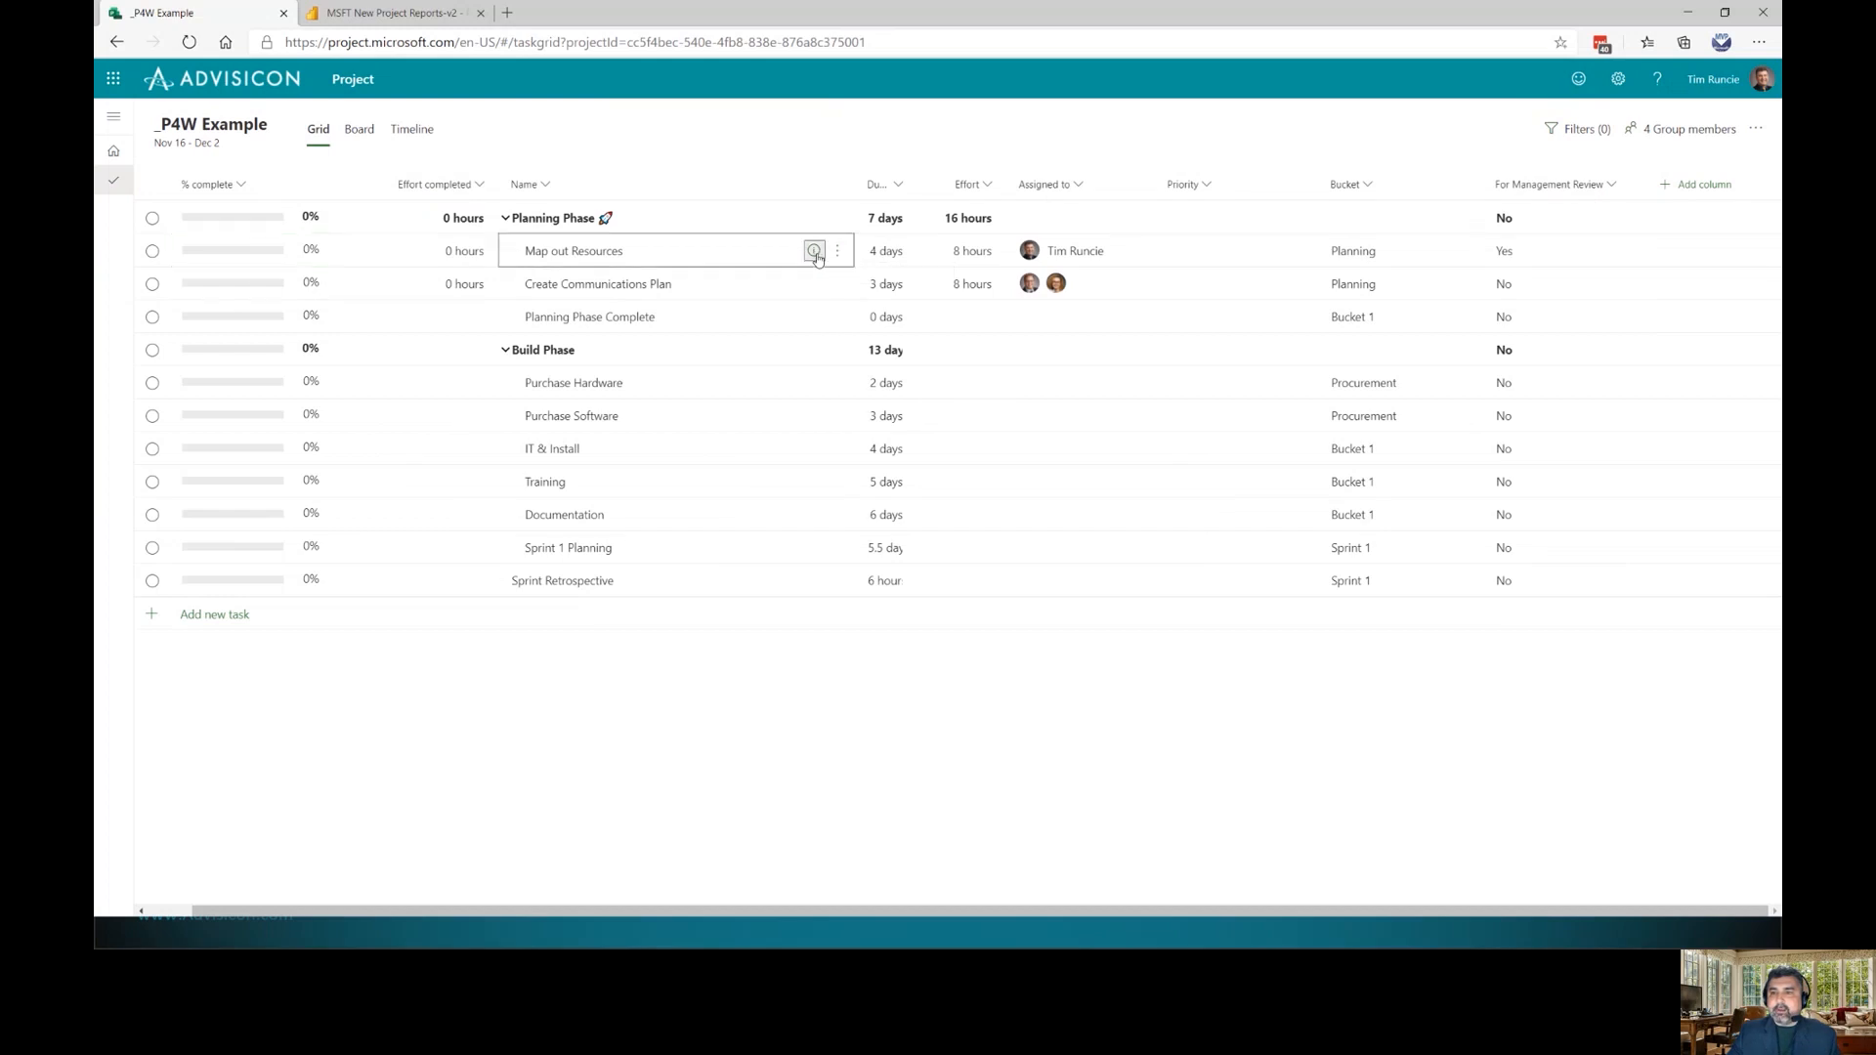
Record 4 hours of completed effort on the Map out Resources task
left_click(815, 254)
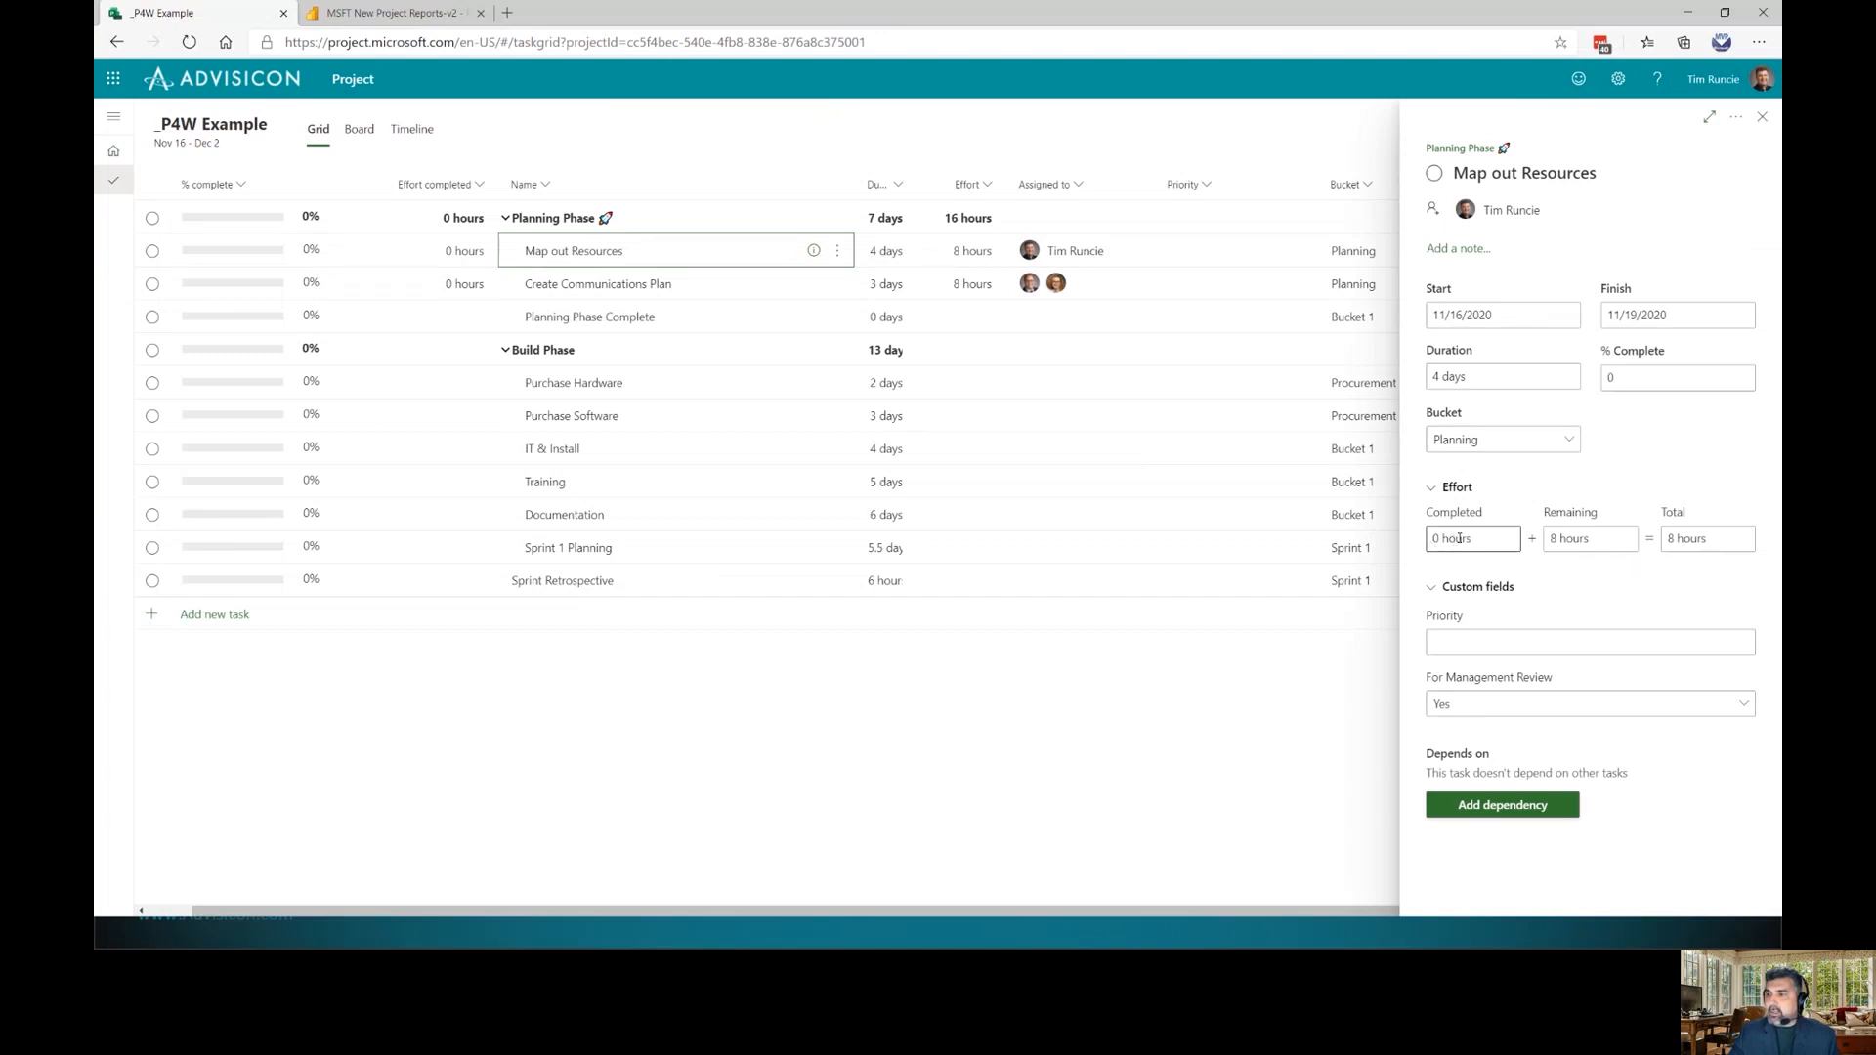
left_click(1440, 540)
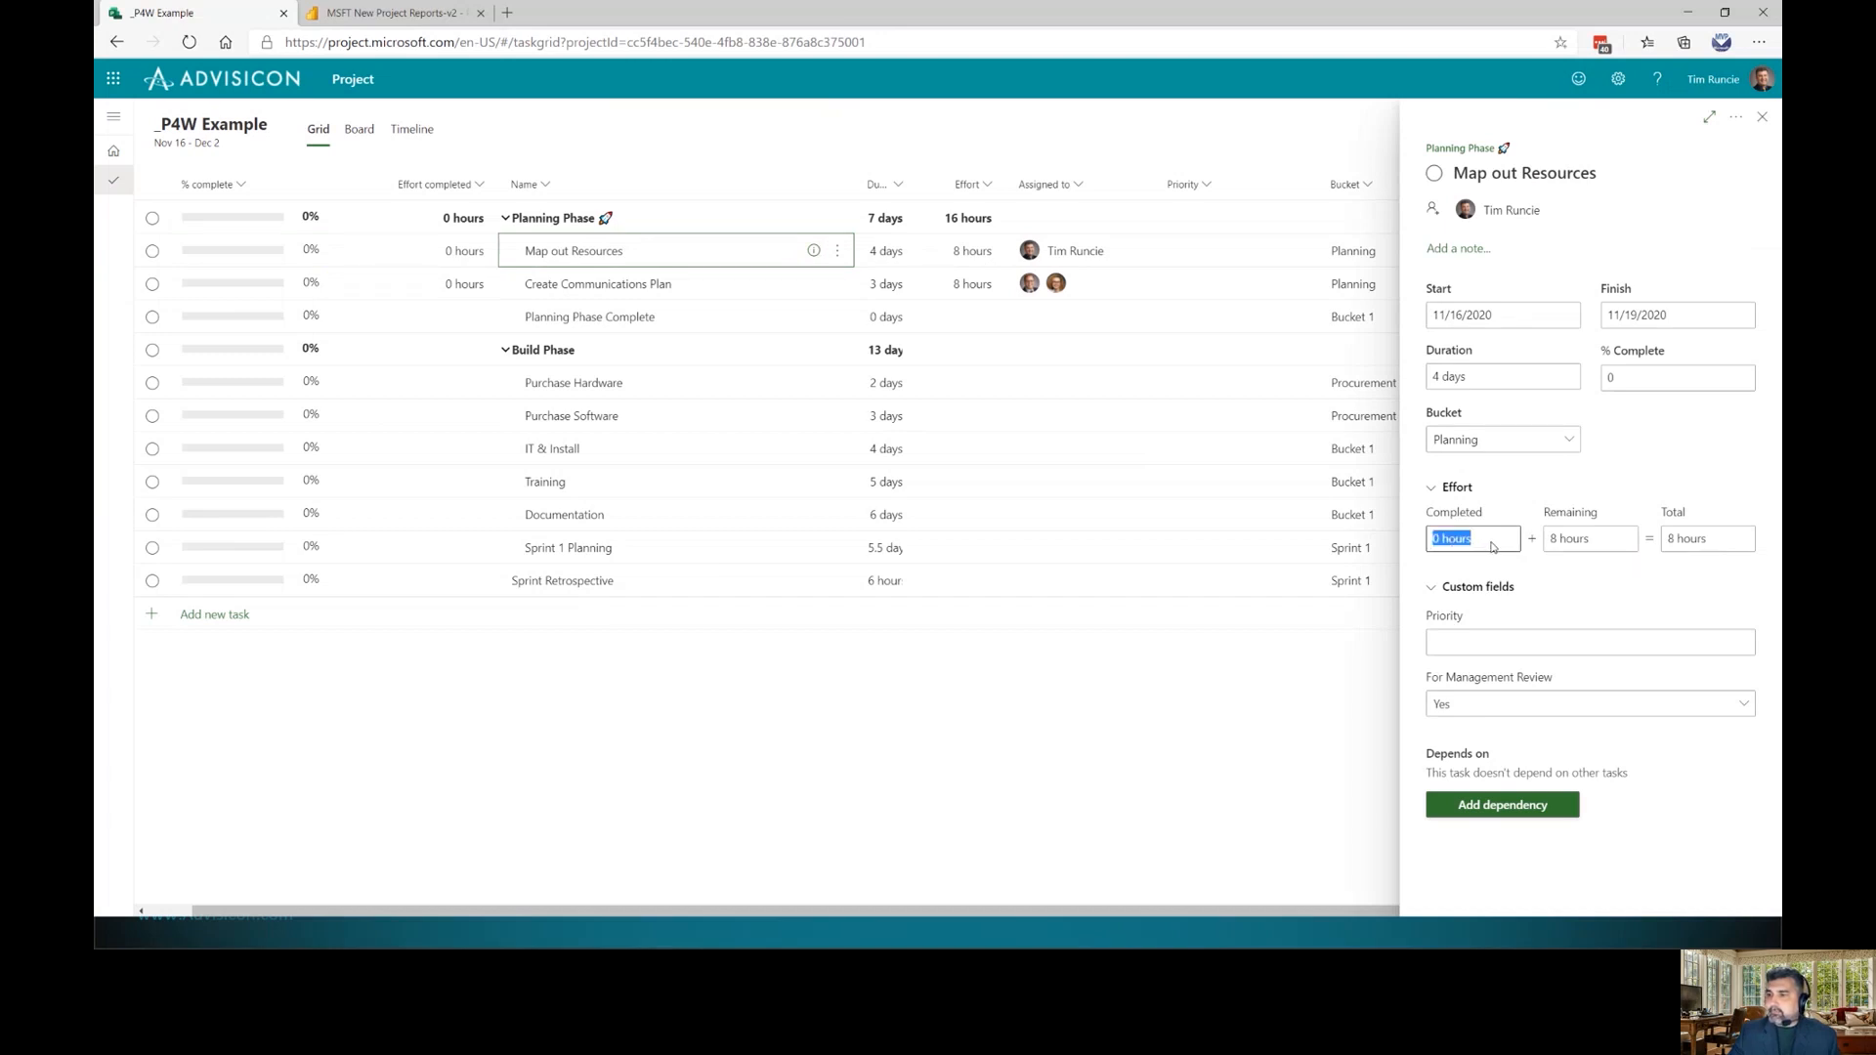
type("4")
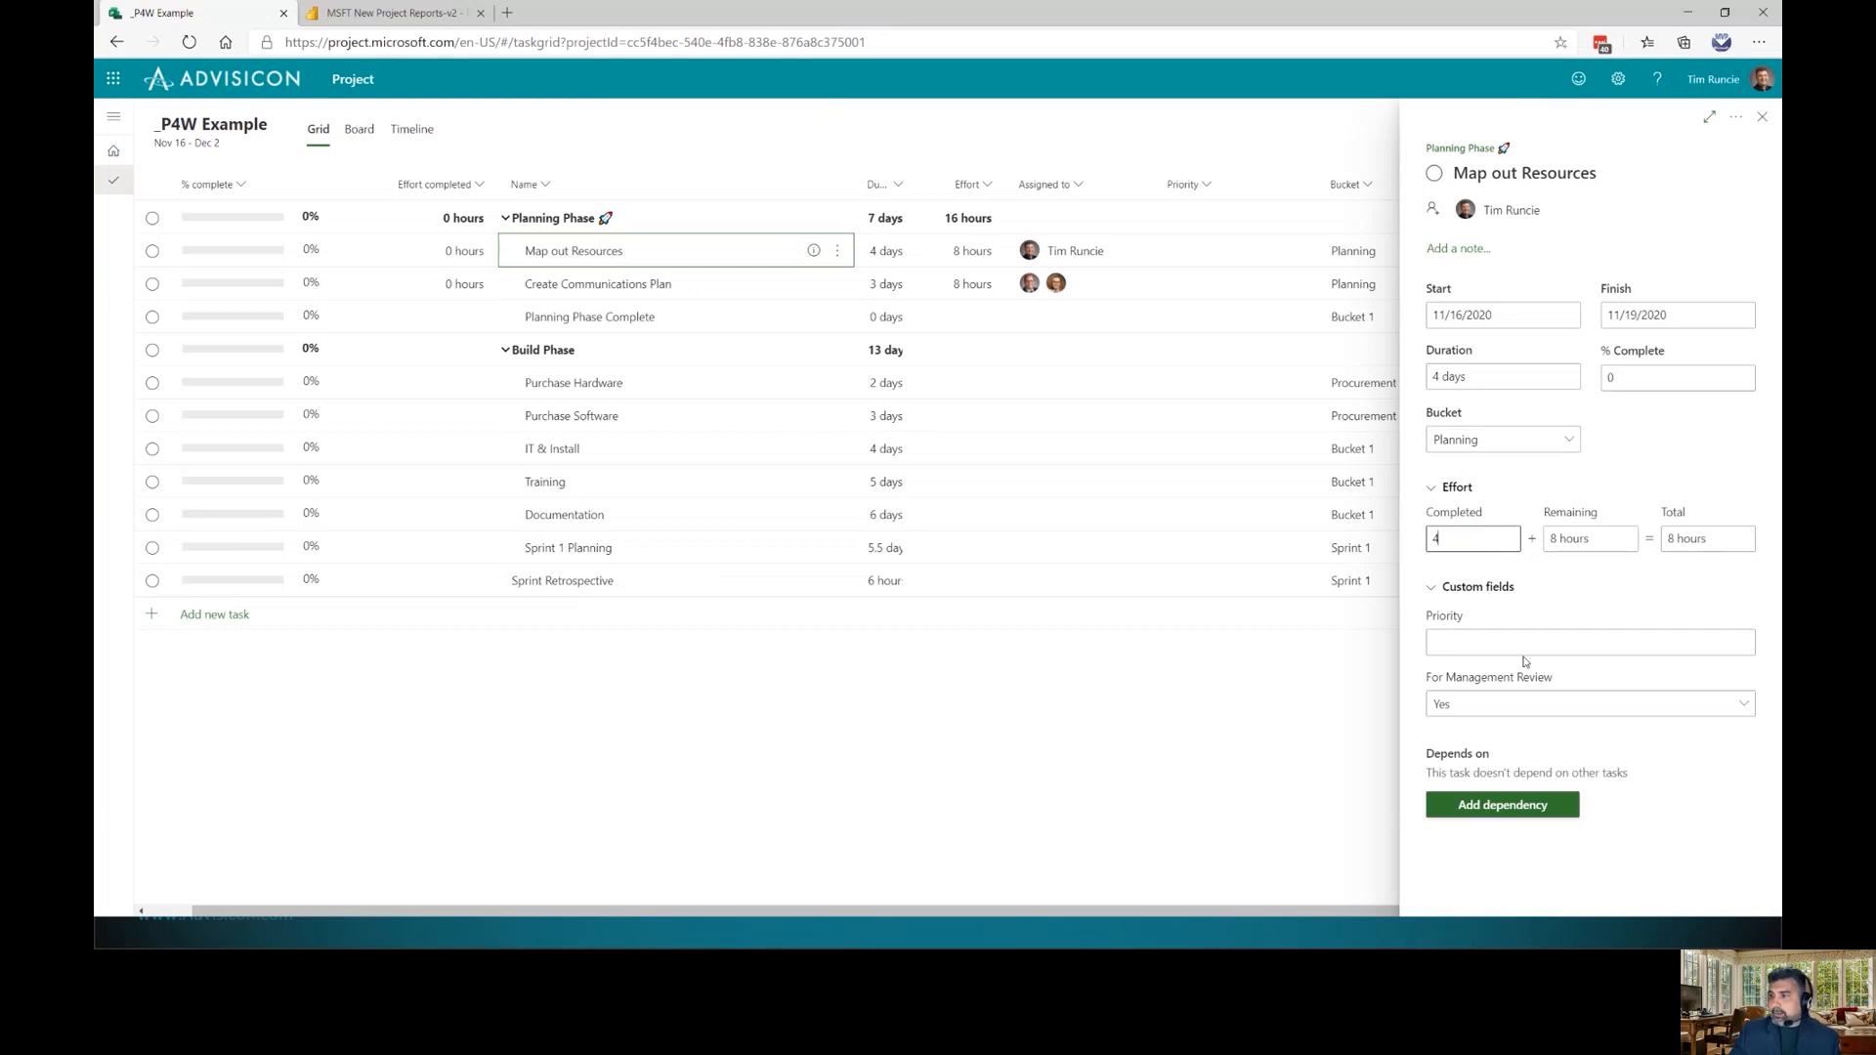
key("Return")
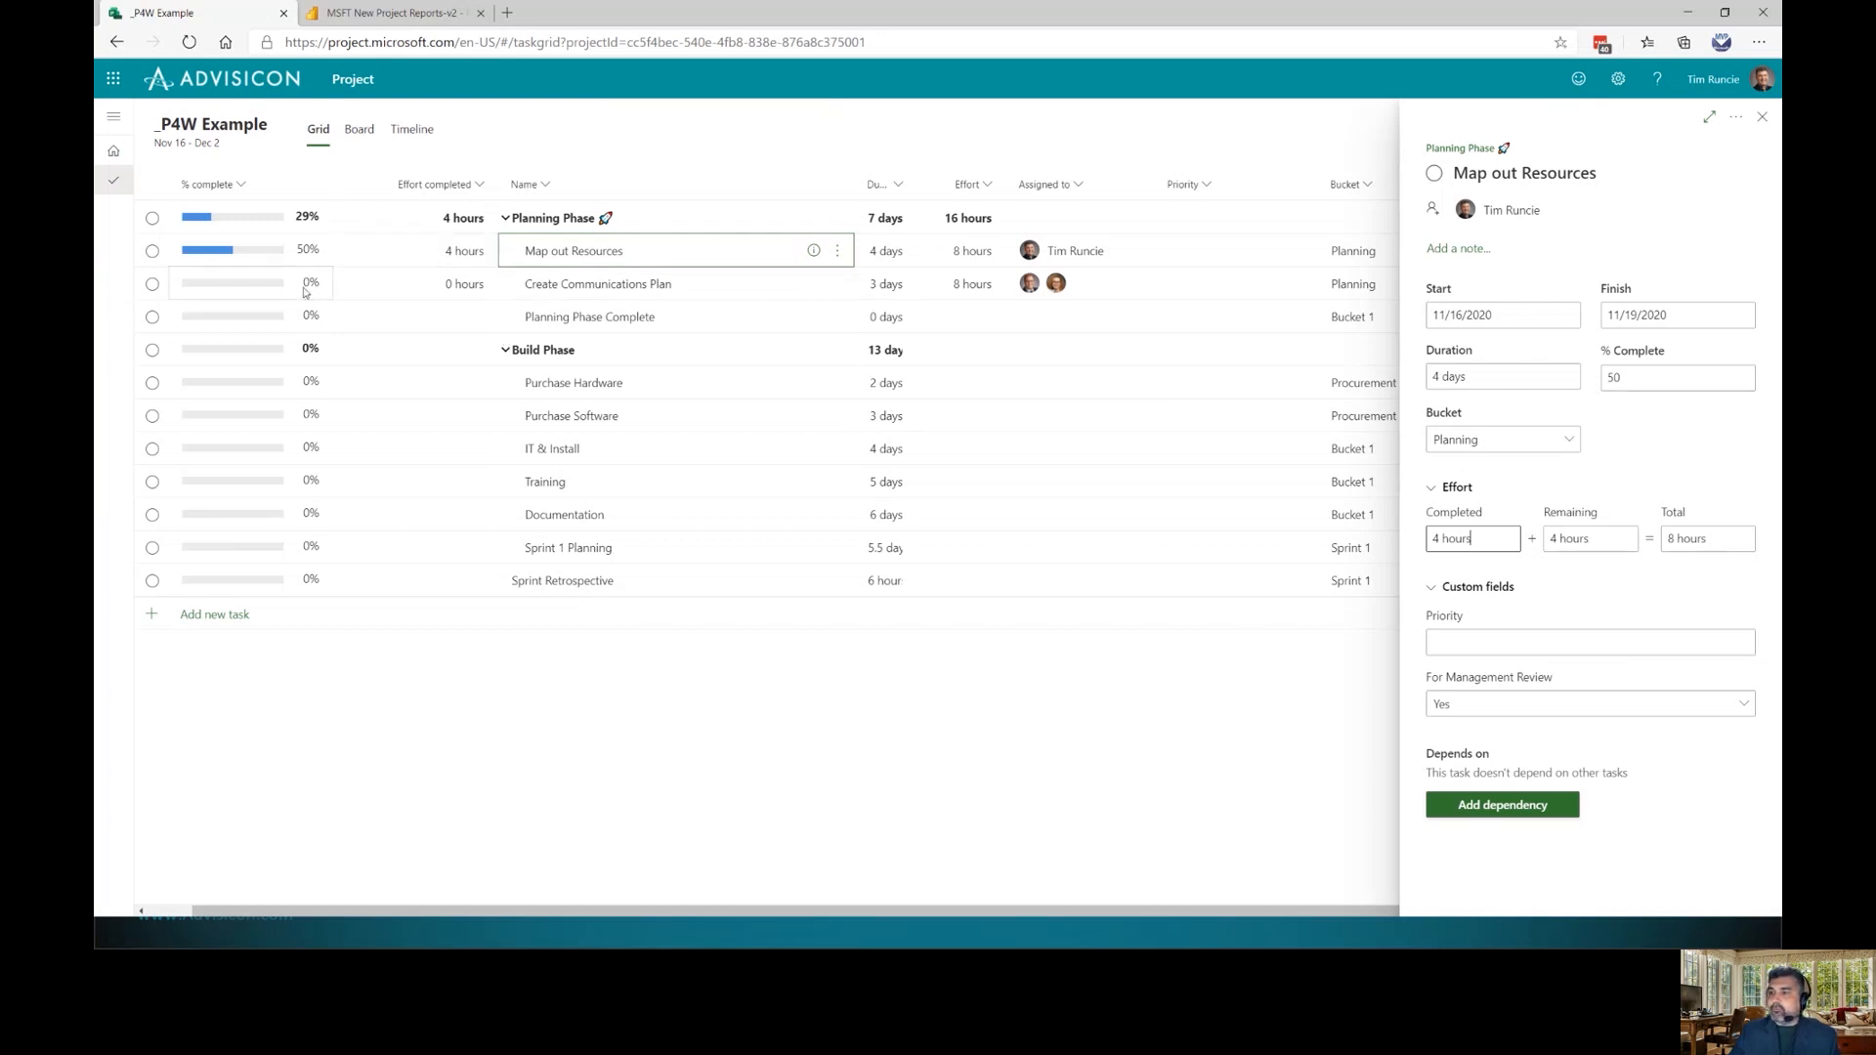
Set Create Communications Plan's For Management Review to Yes, then view the plan as a timeline
left_click(461, 284)
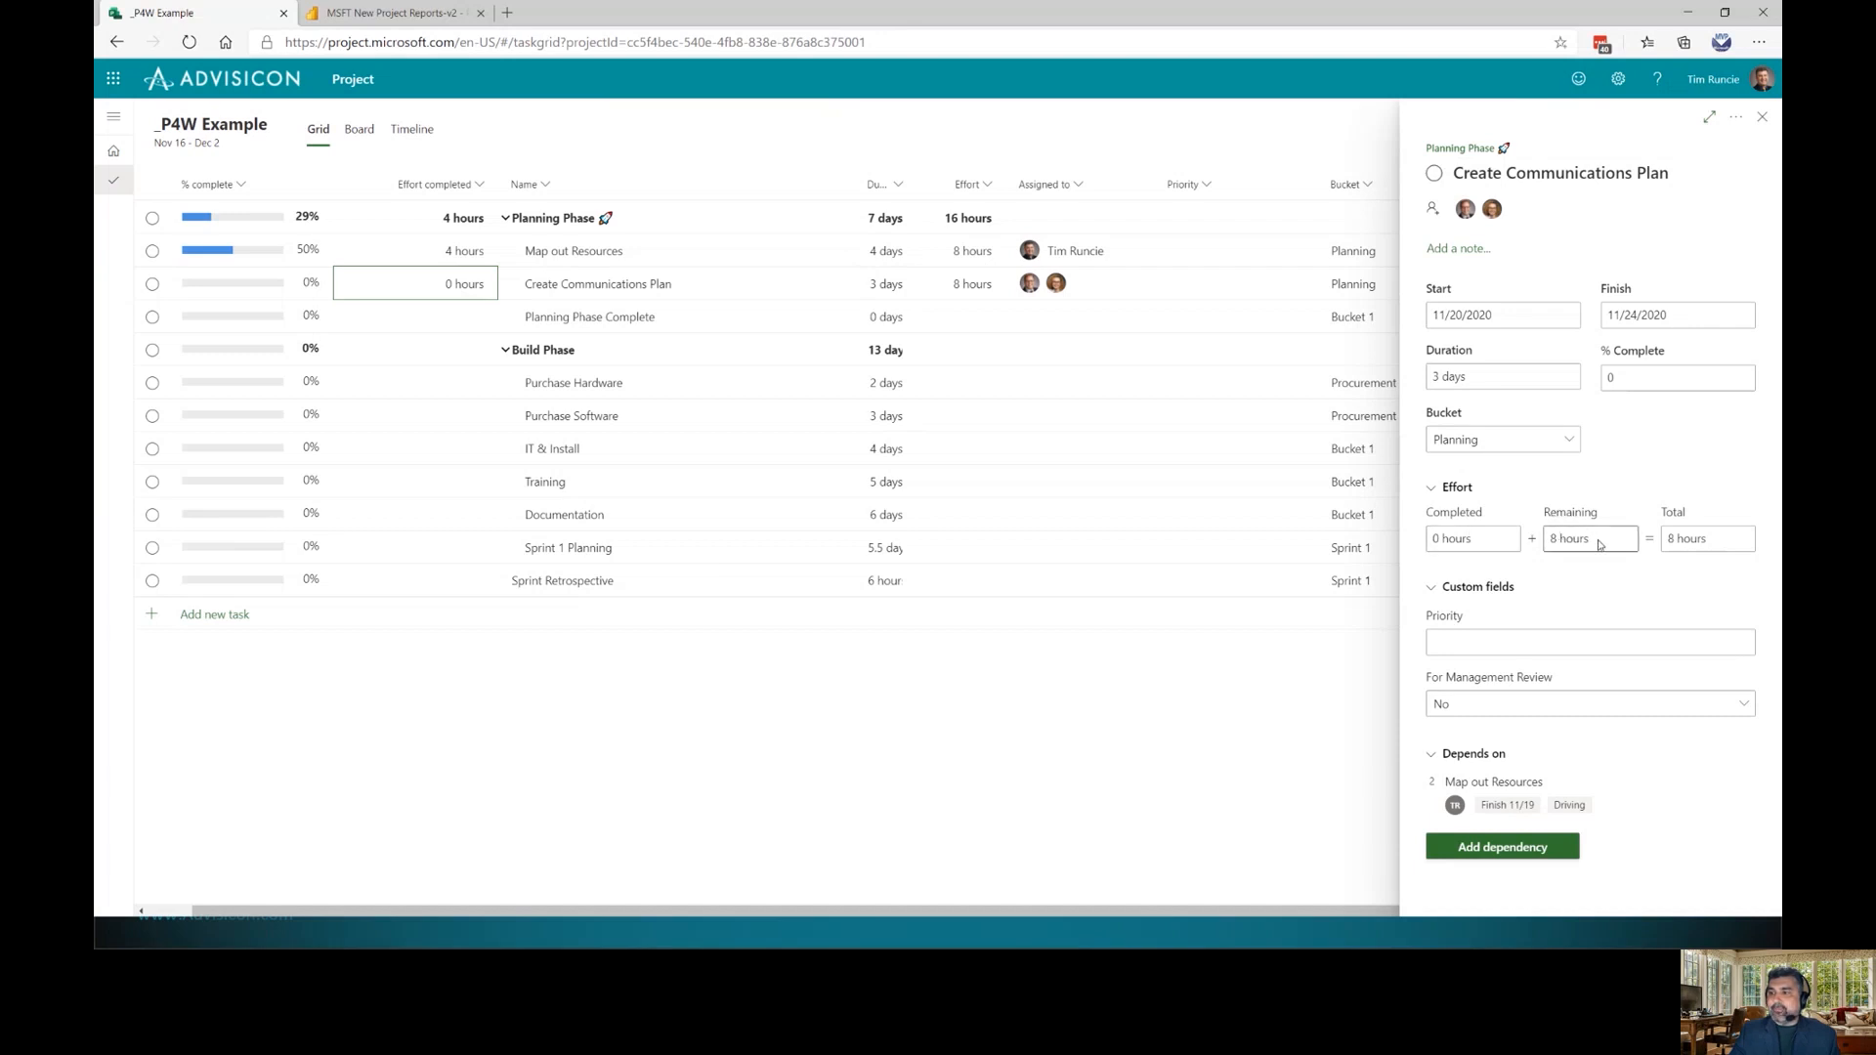
left_click(1559, 539)
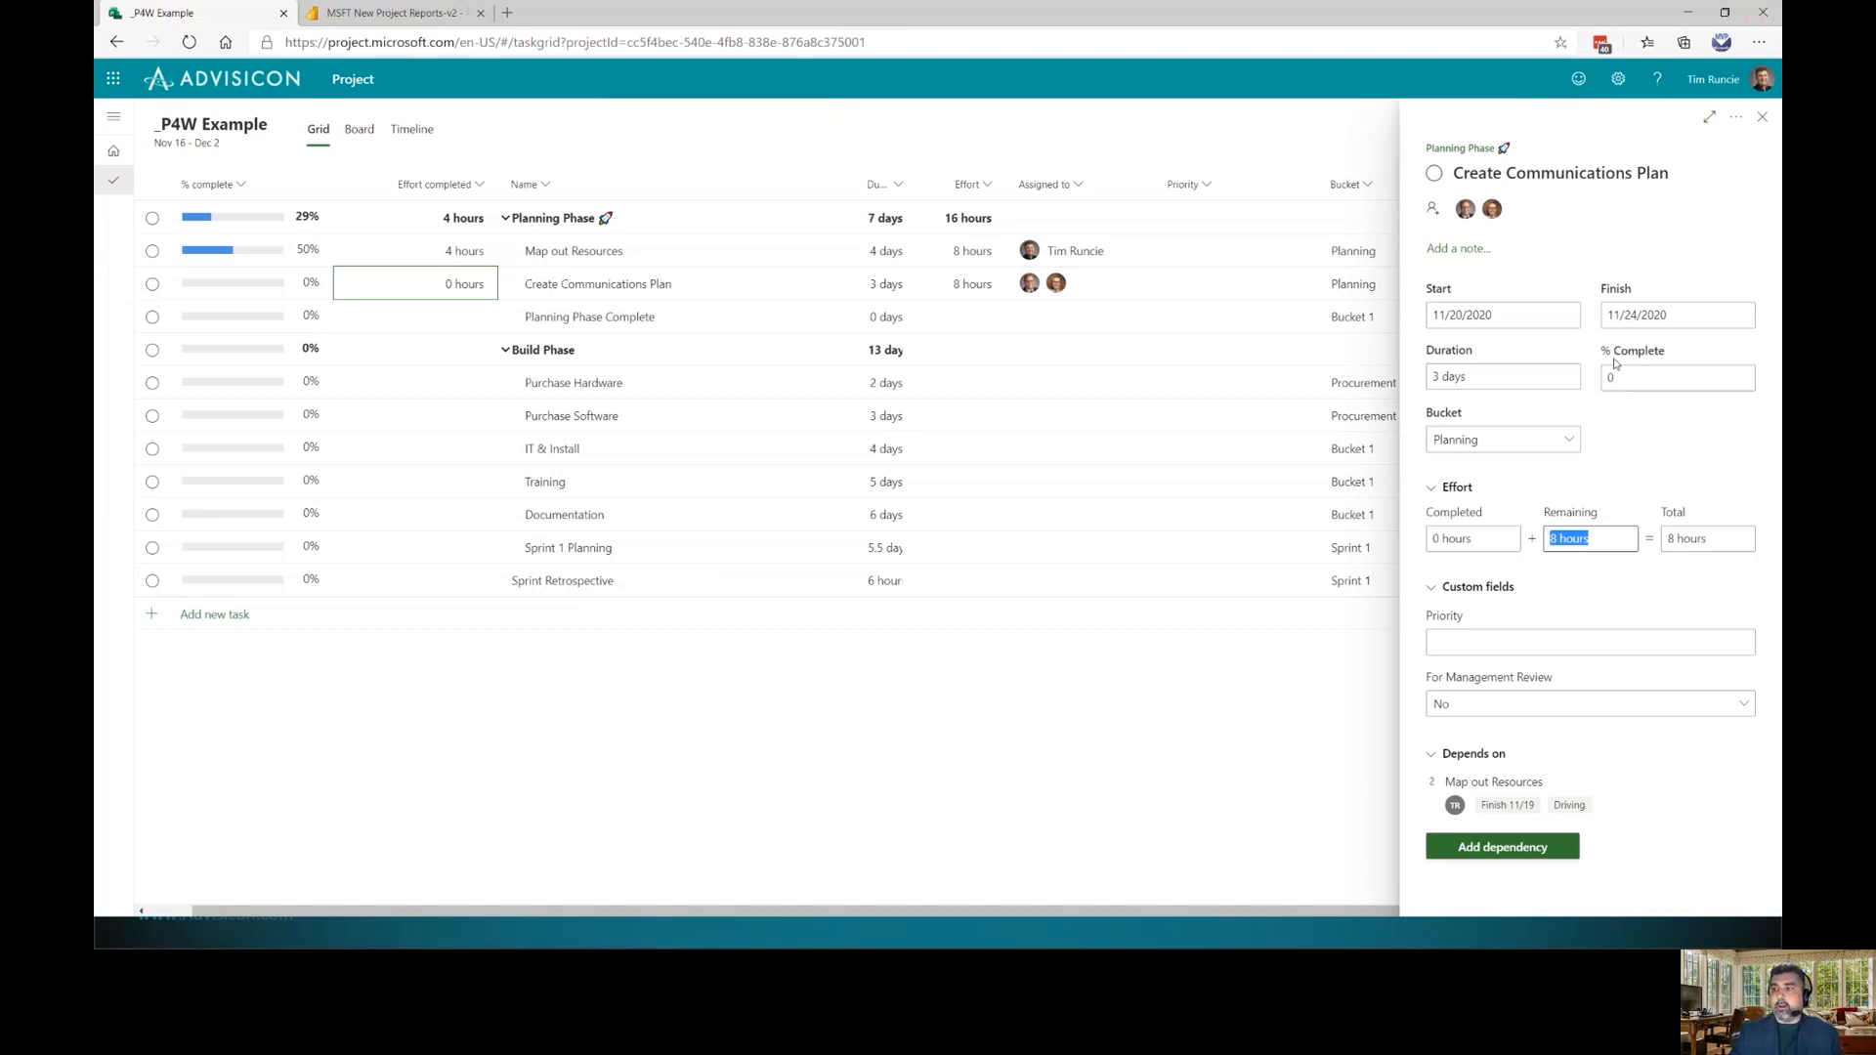
left_click(1576, 707)
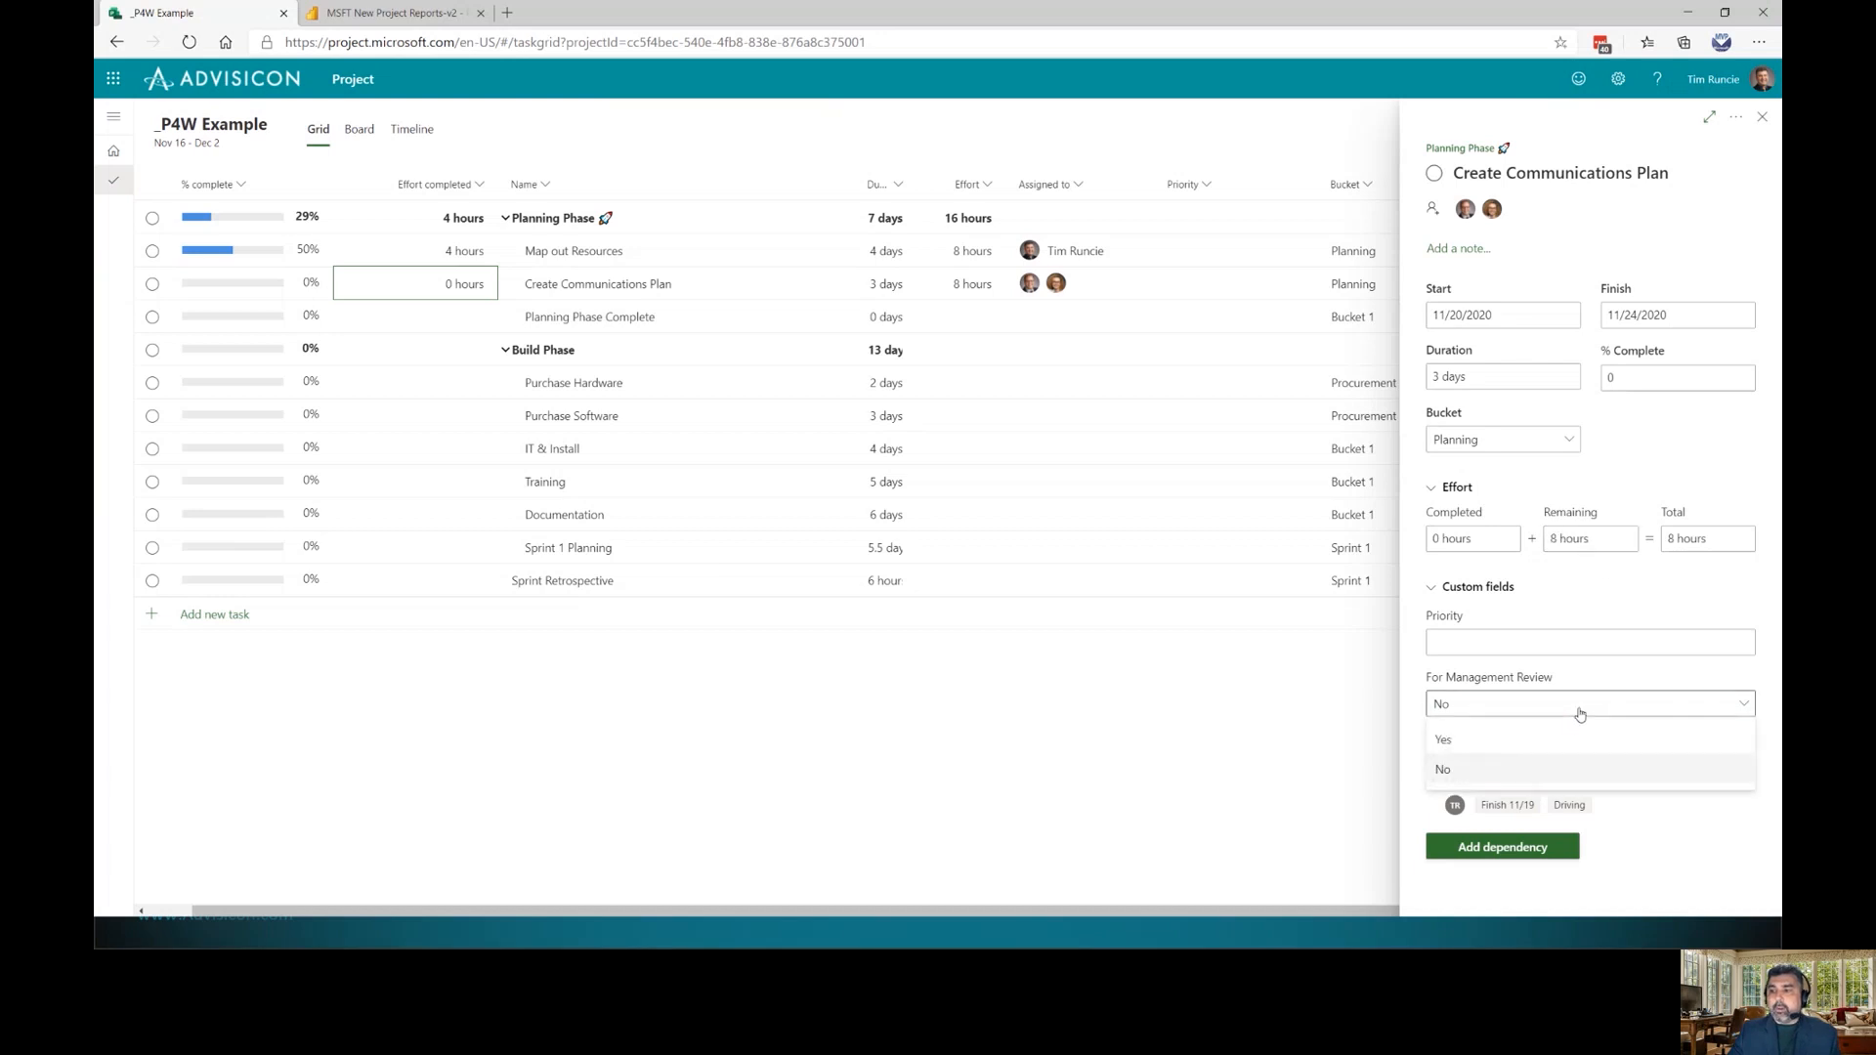
left_click(1444, 740)
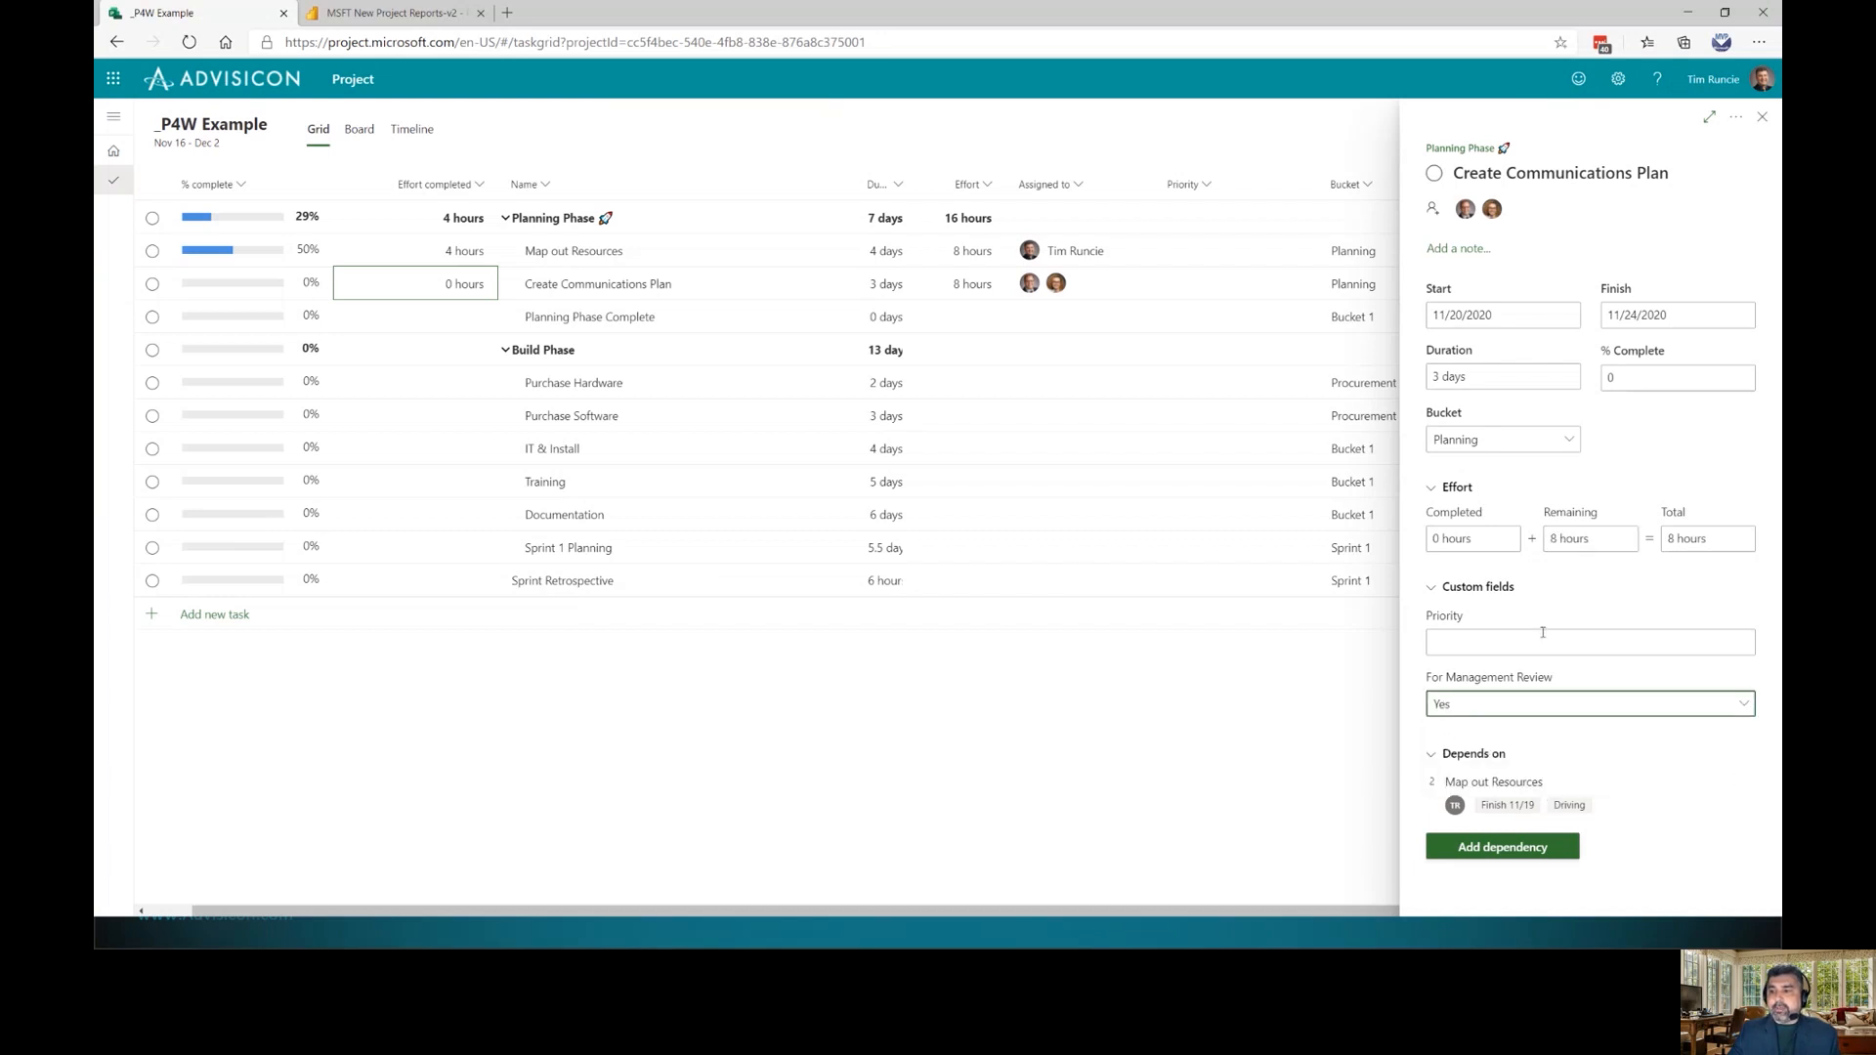
left_click(1762, 116)
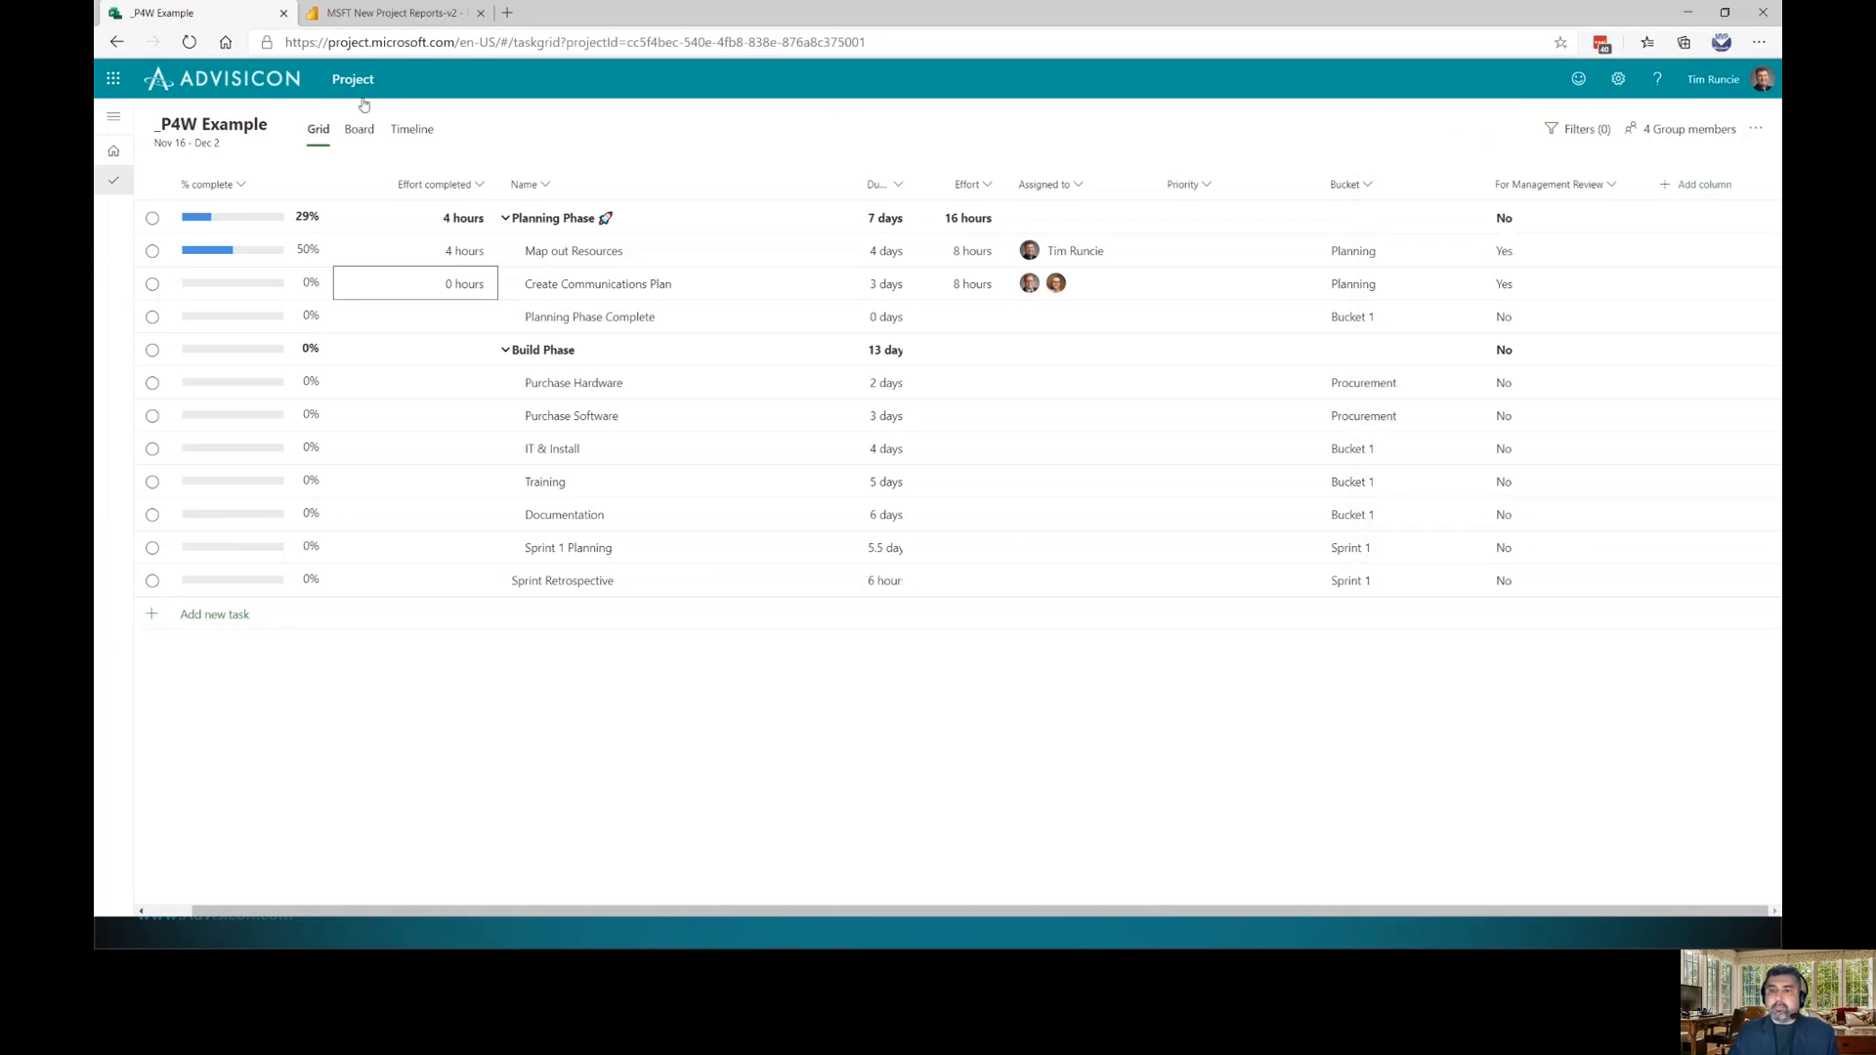
left_click(409, 131)
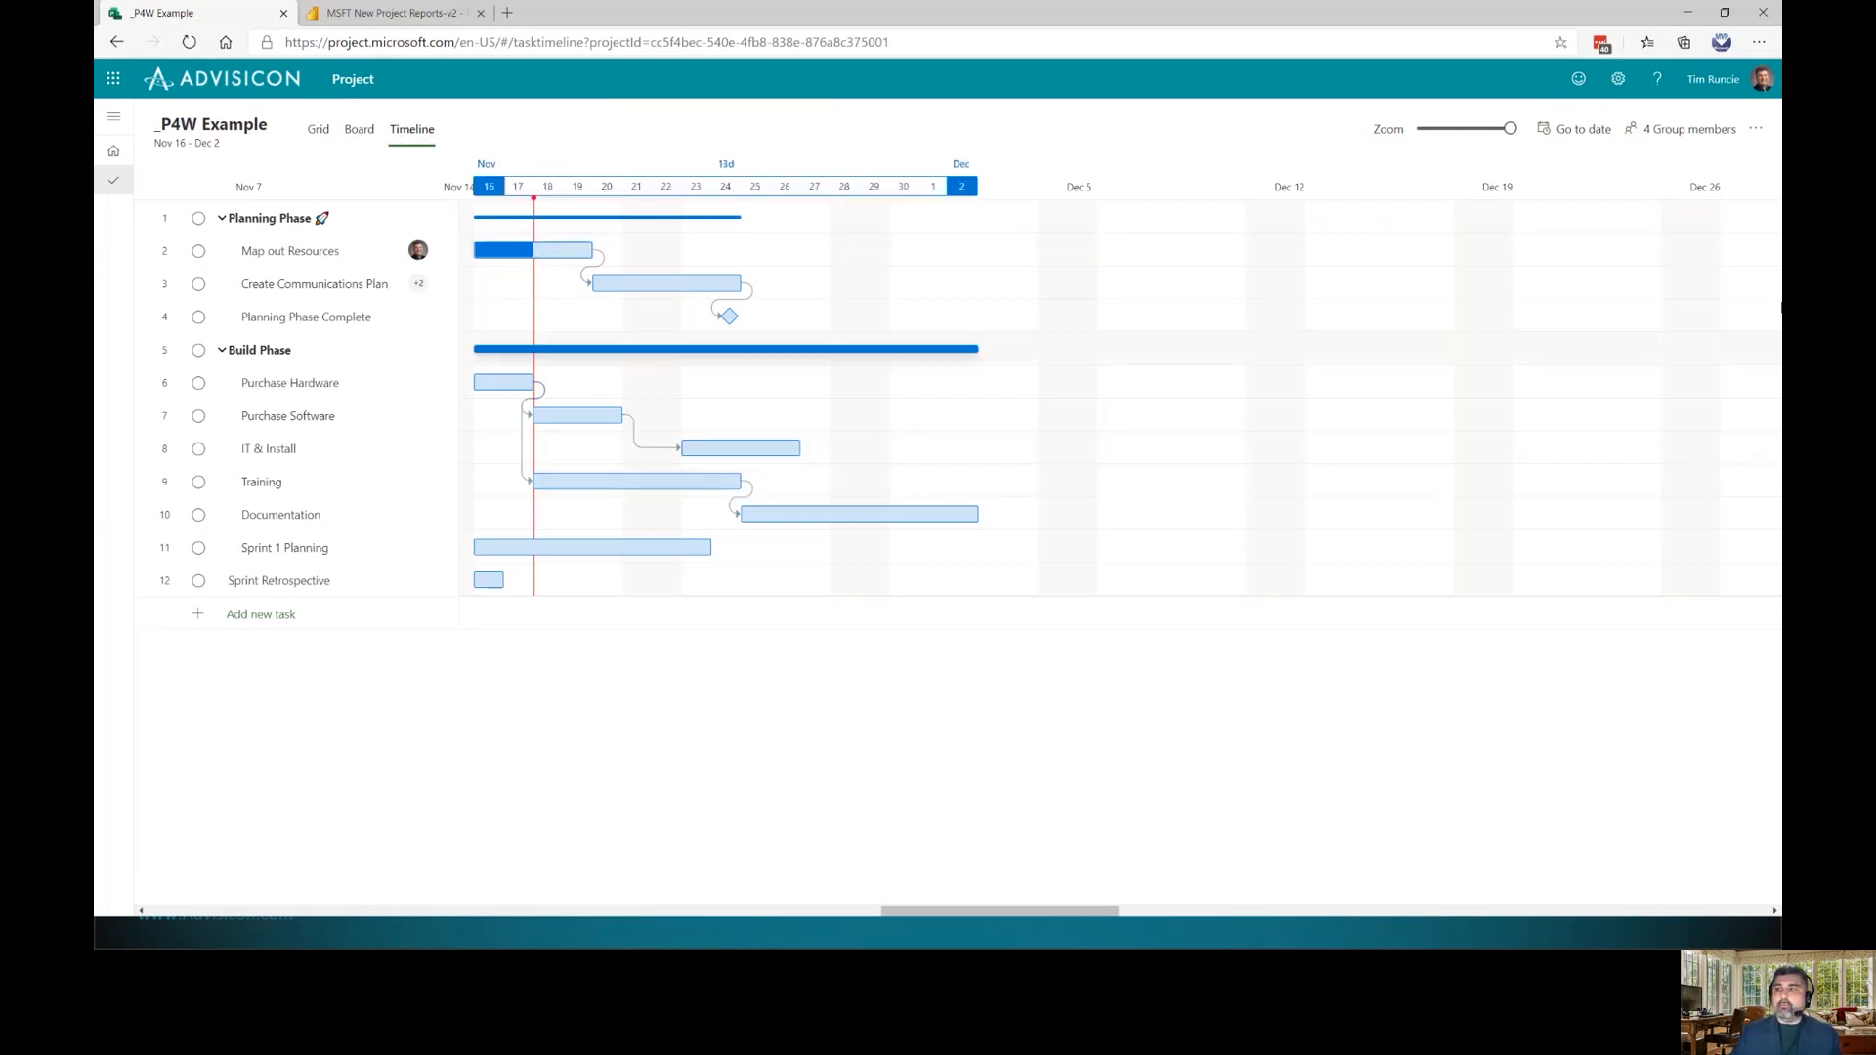
Copy the project from its extra actions menu to create _P4W Example - Copy
left_click(1756, 128)
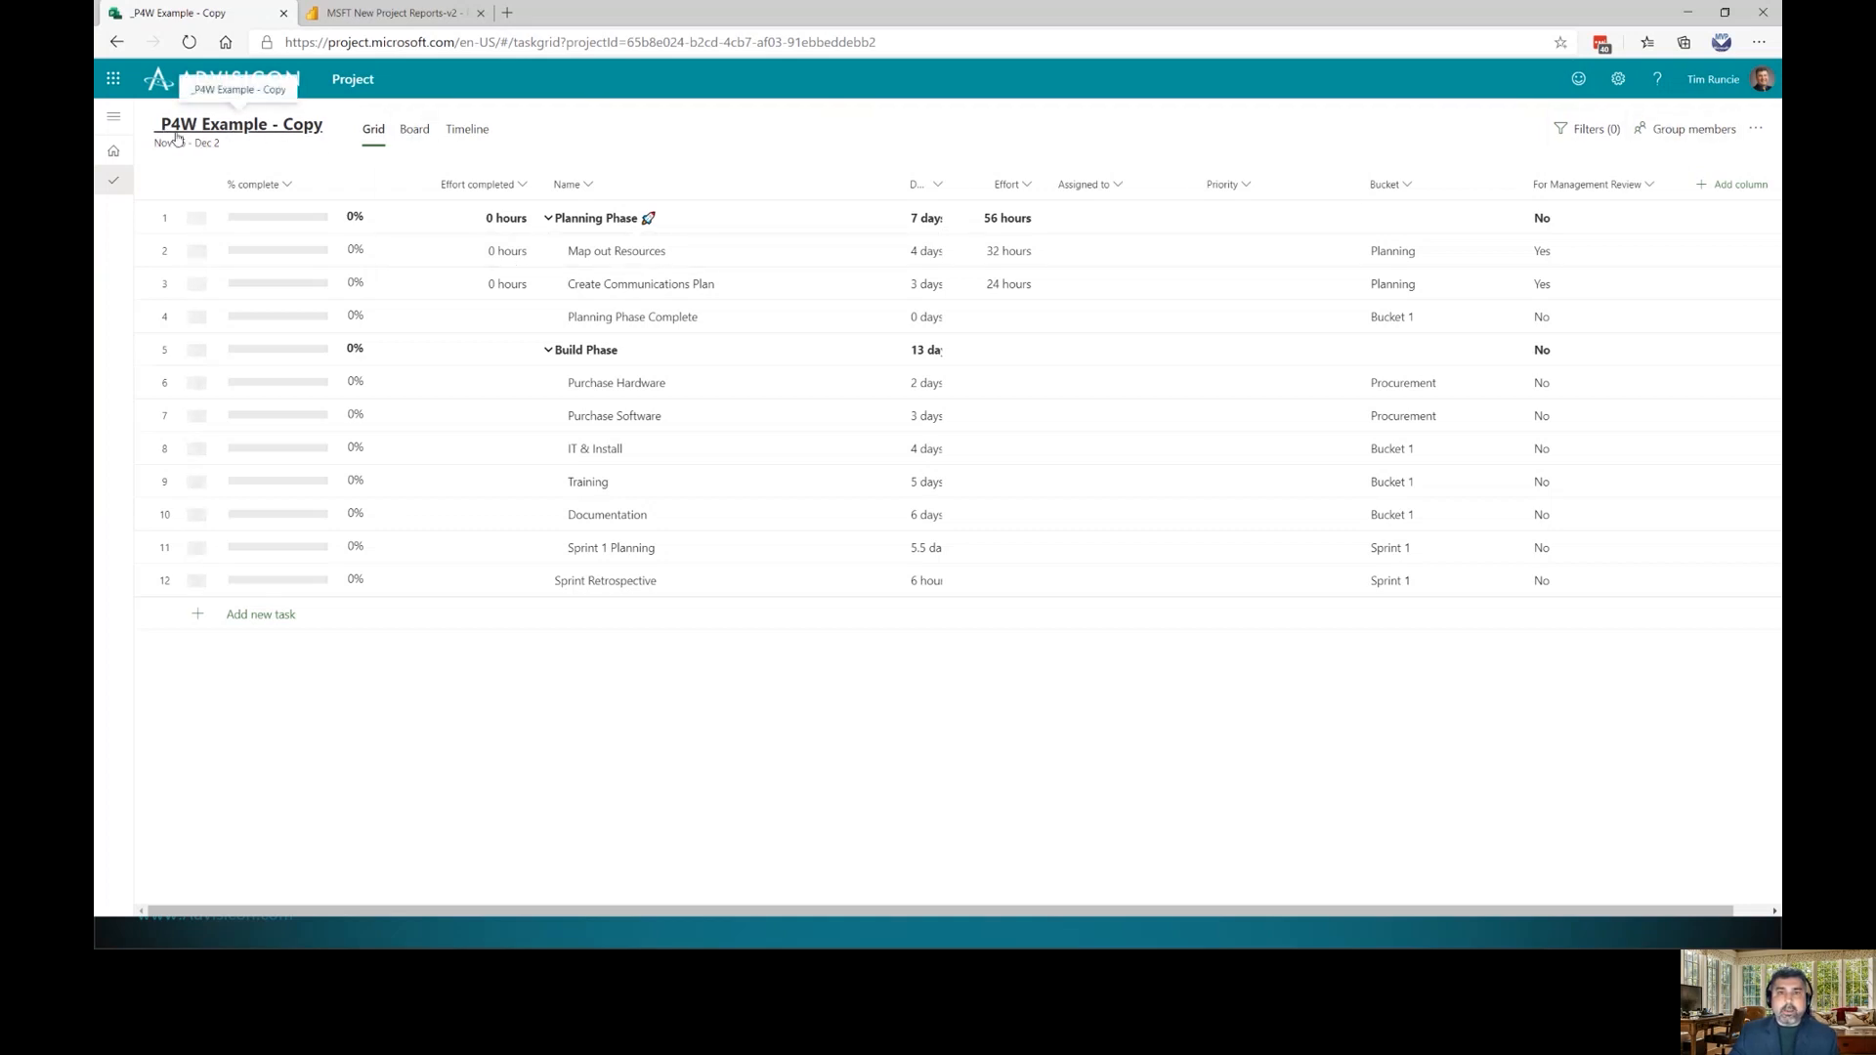
Replace 'Copy' with 'Phase 2' in the project name, then close the project details
left_click(259, 139)
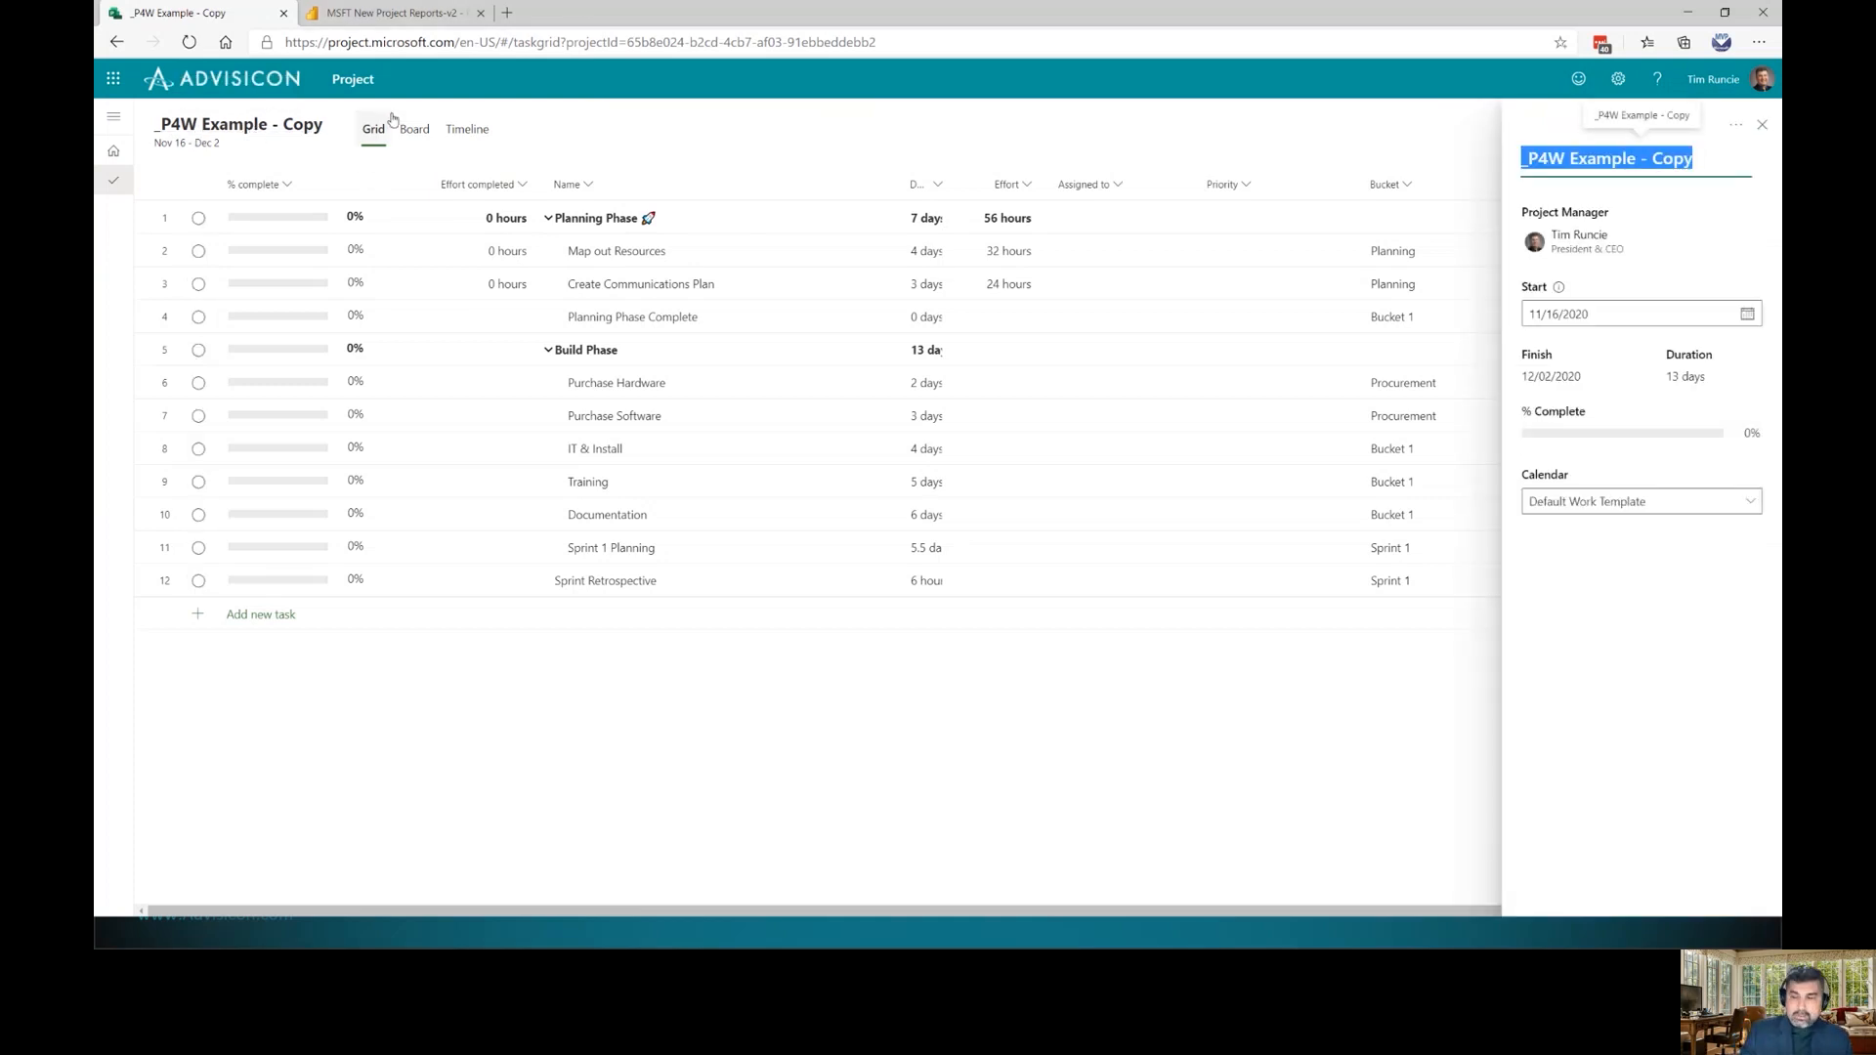
double_click(1669, 160)
type("Phase 2")
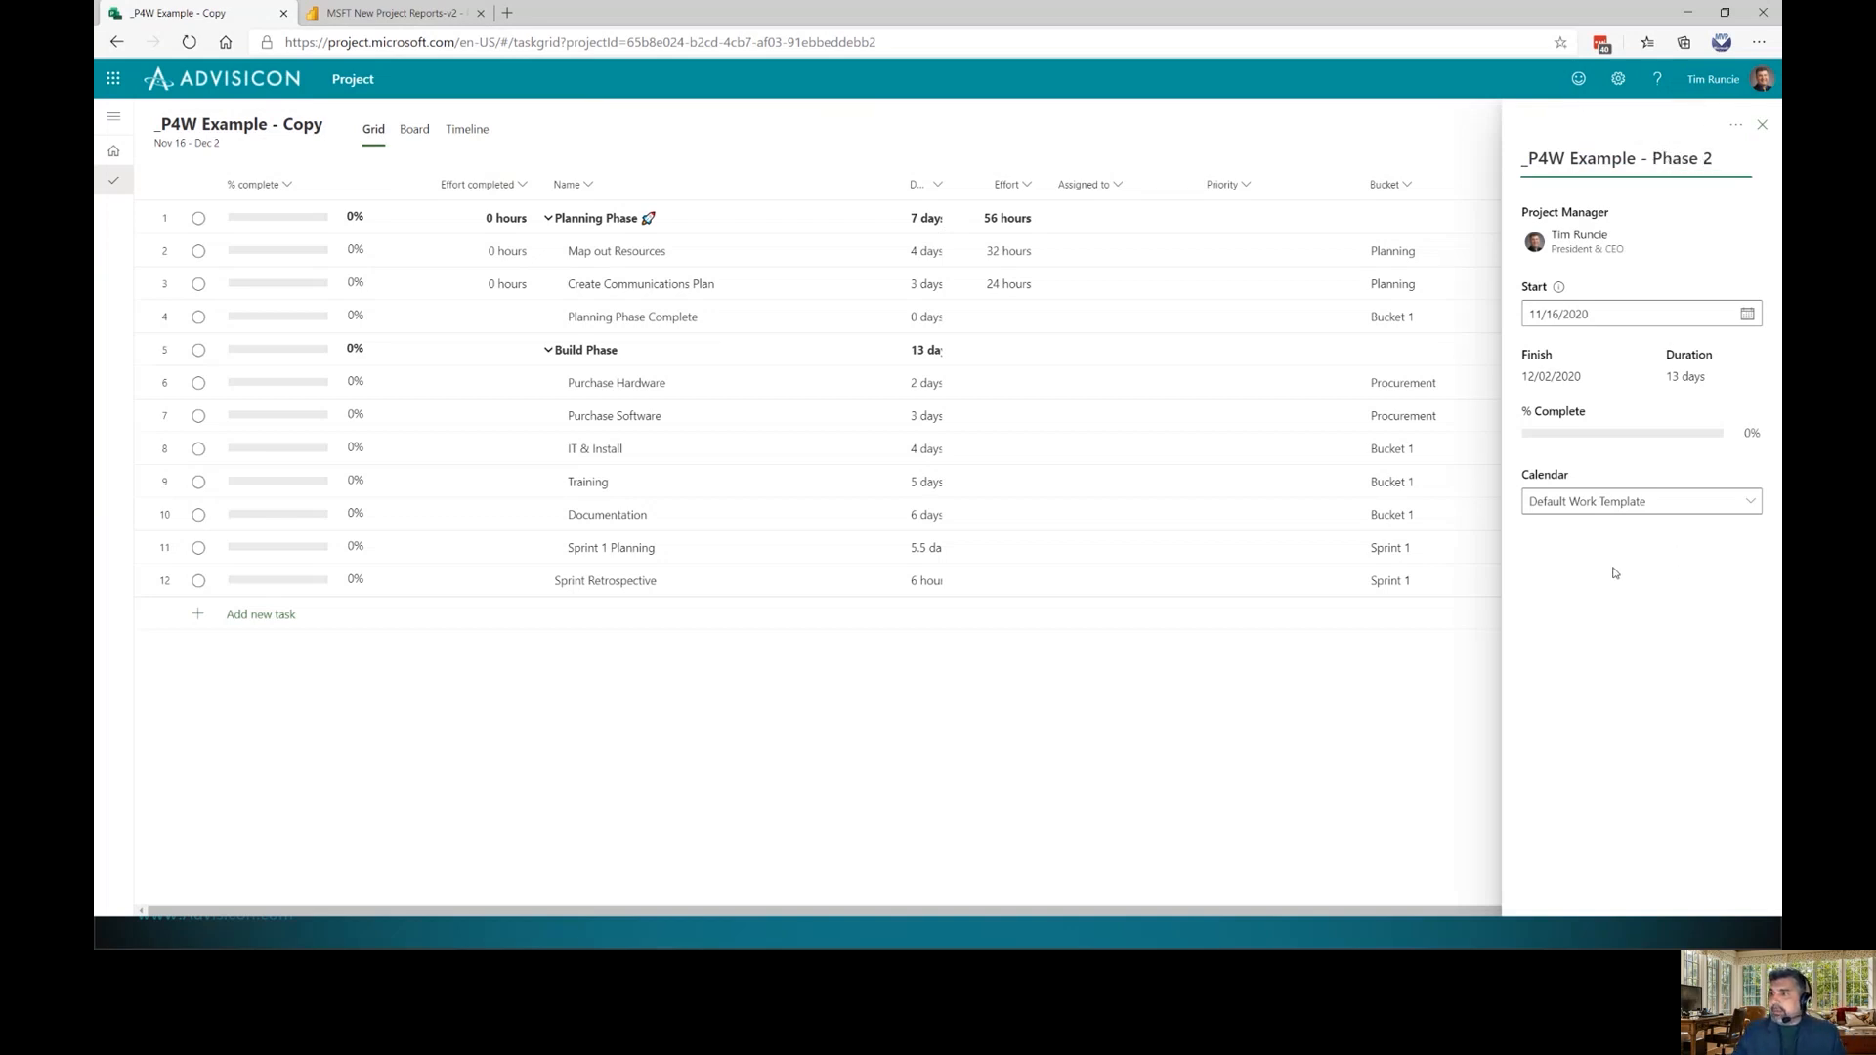
key("Tab")
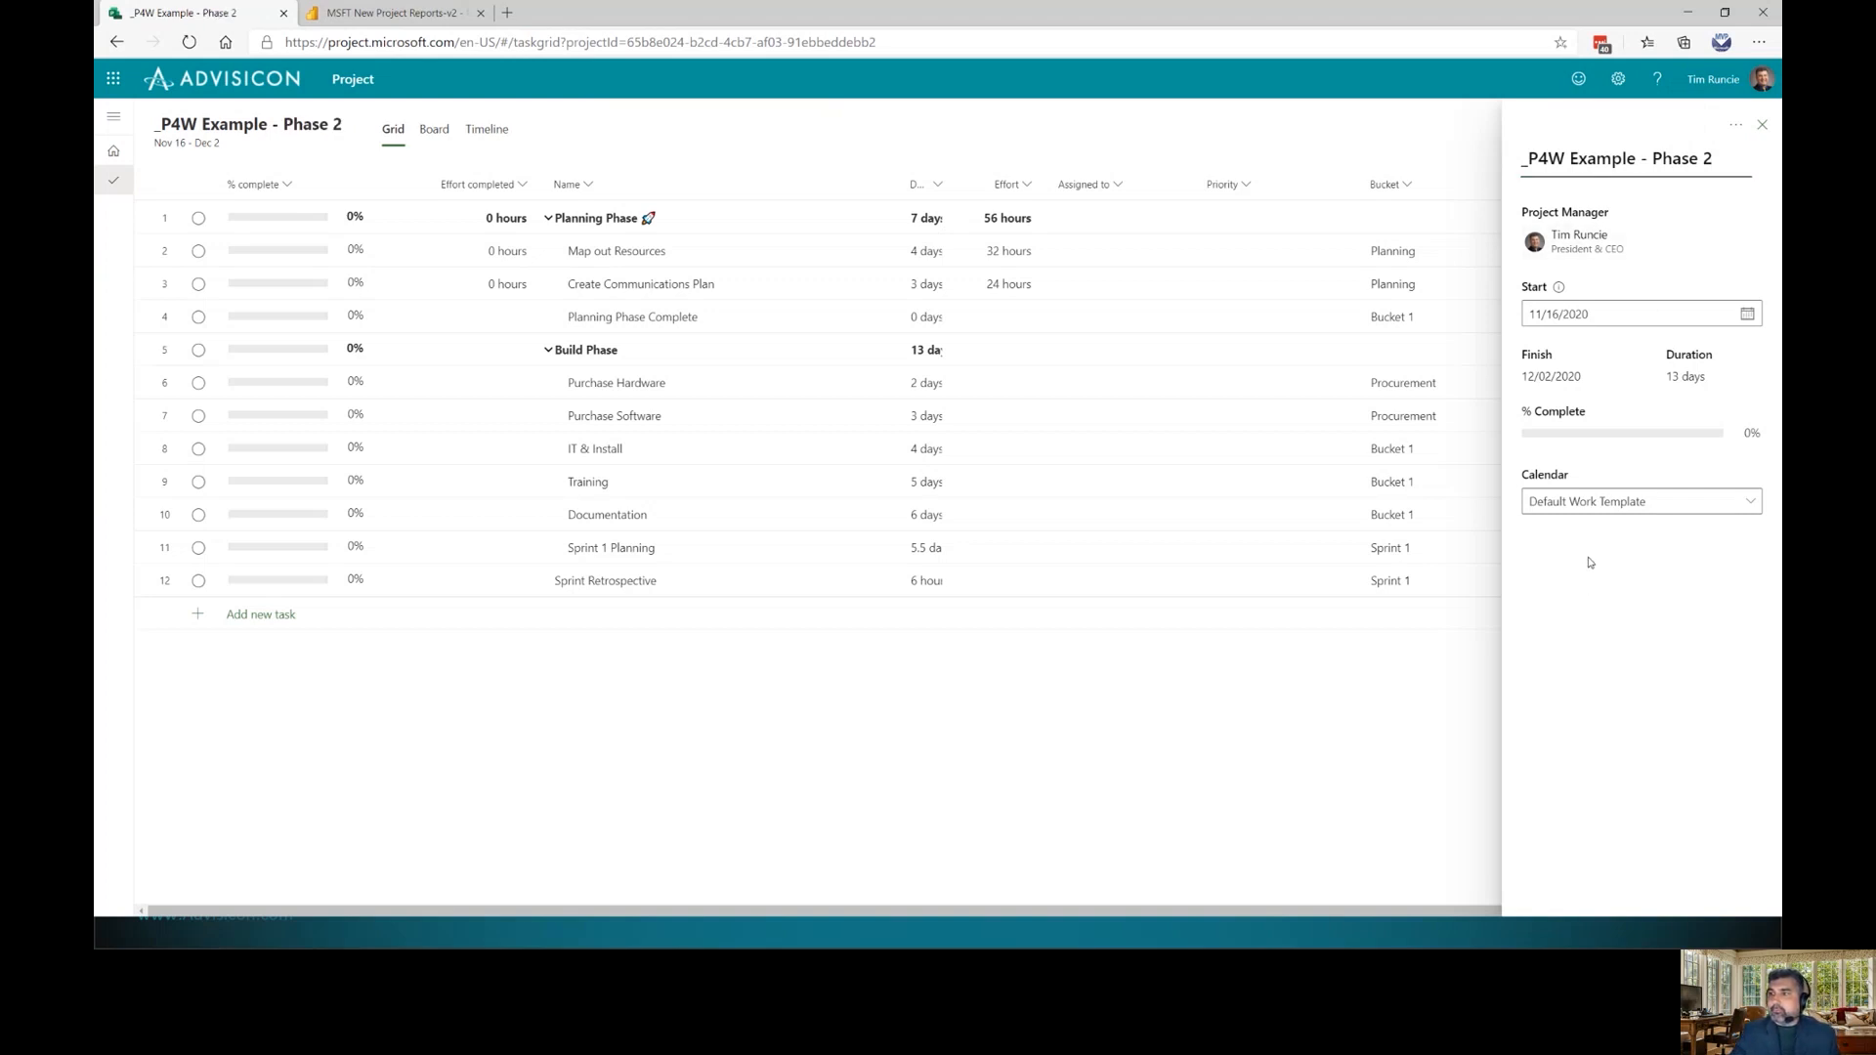
left_click(1735, 124)
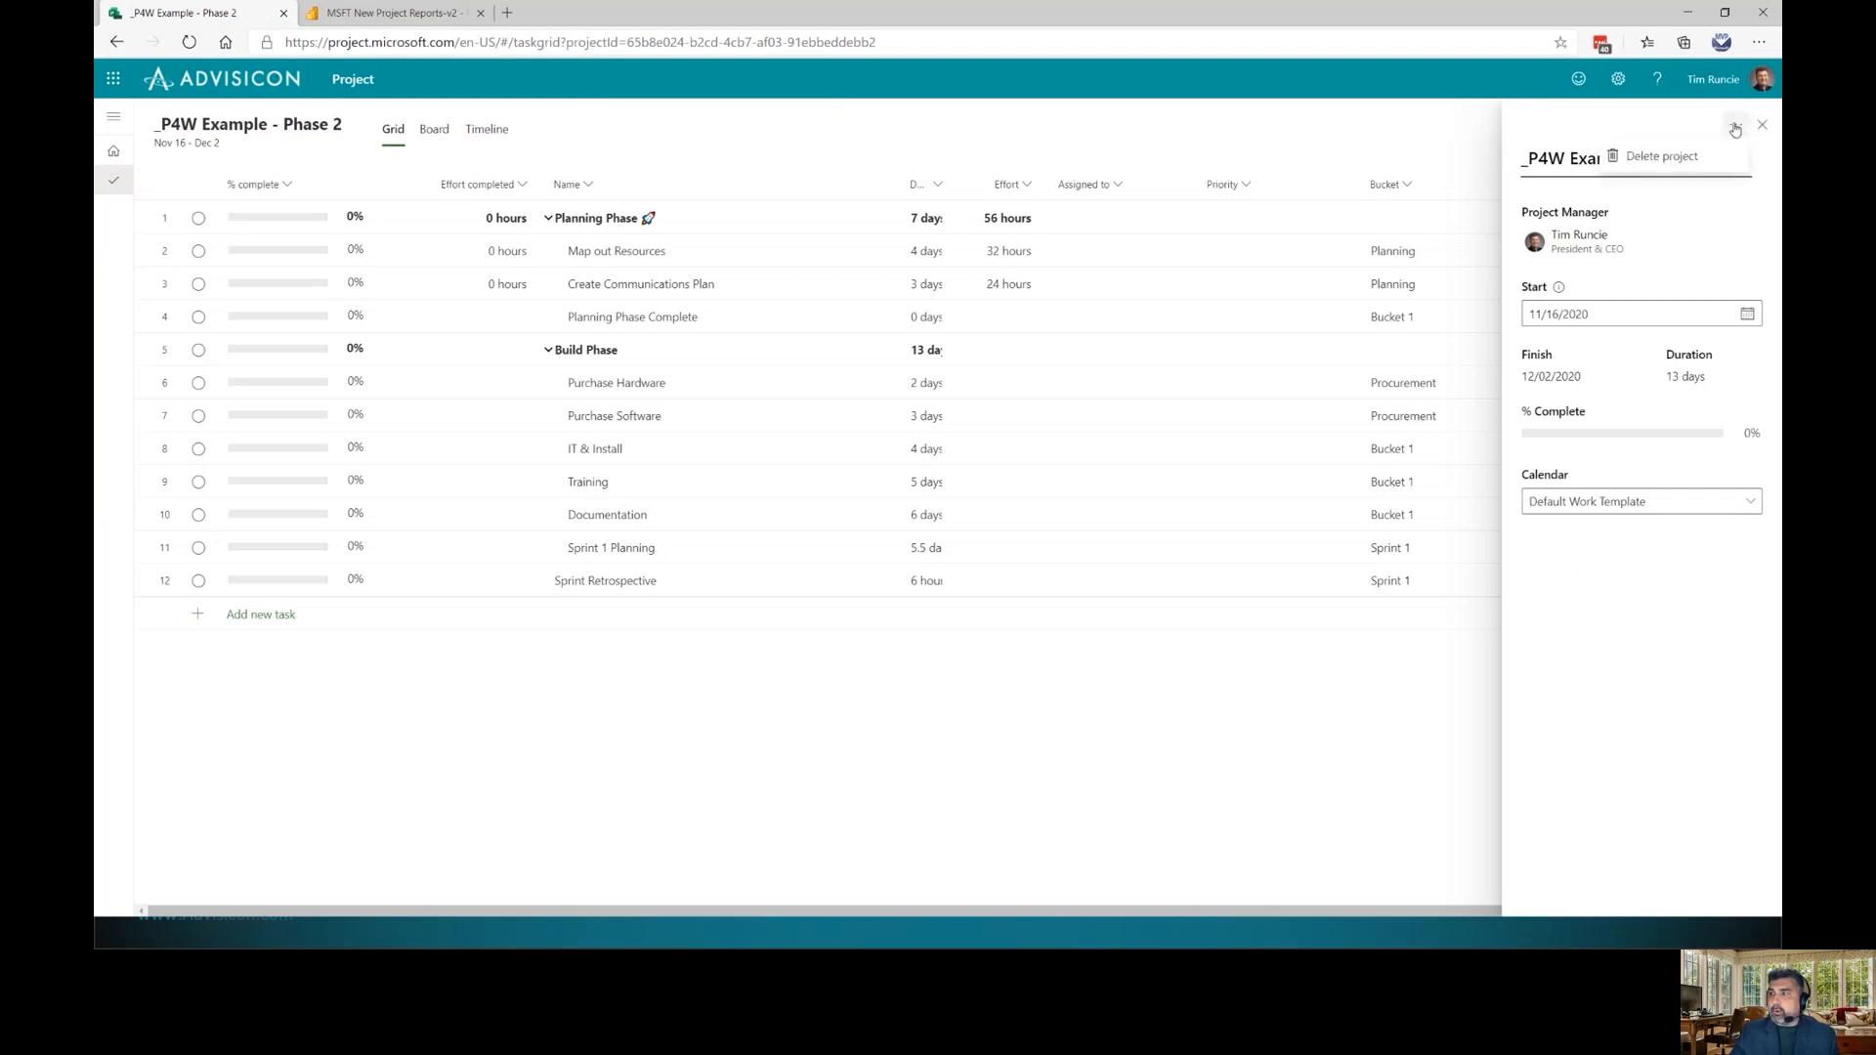
left_click(1762, 124)
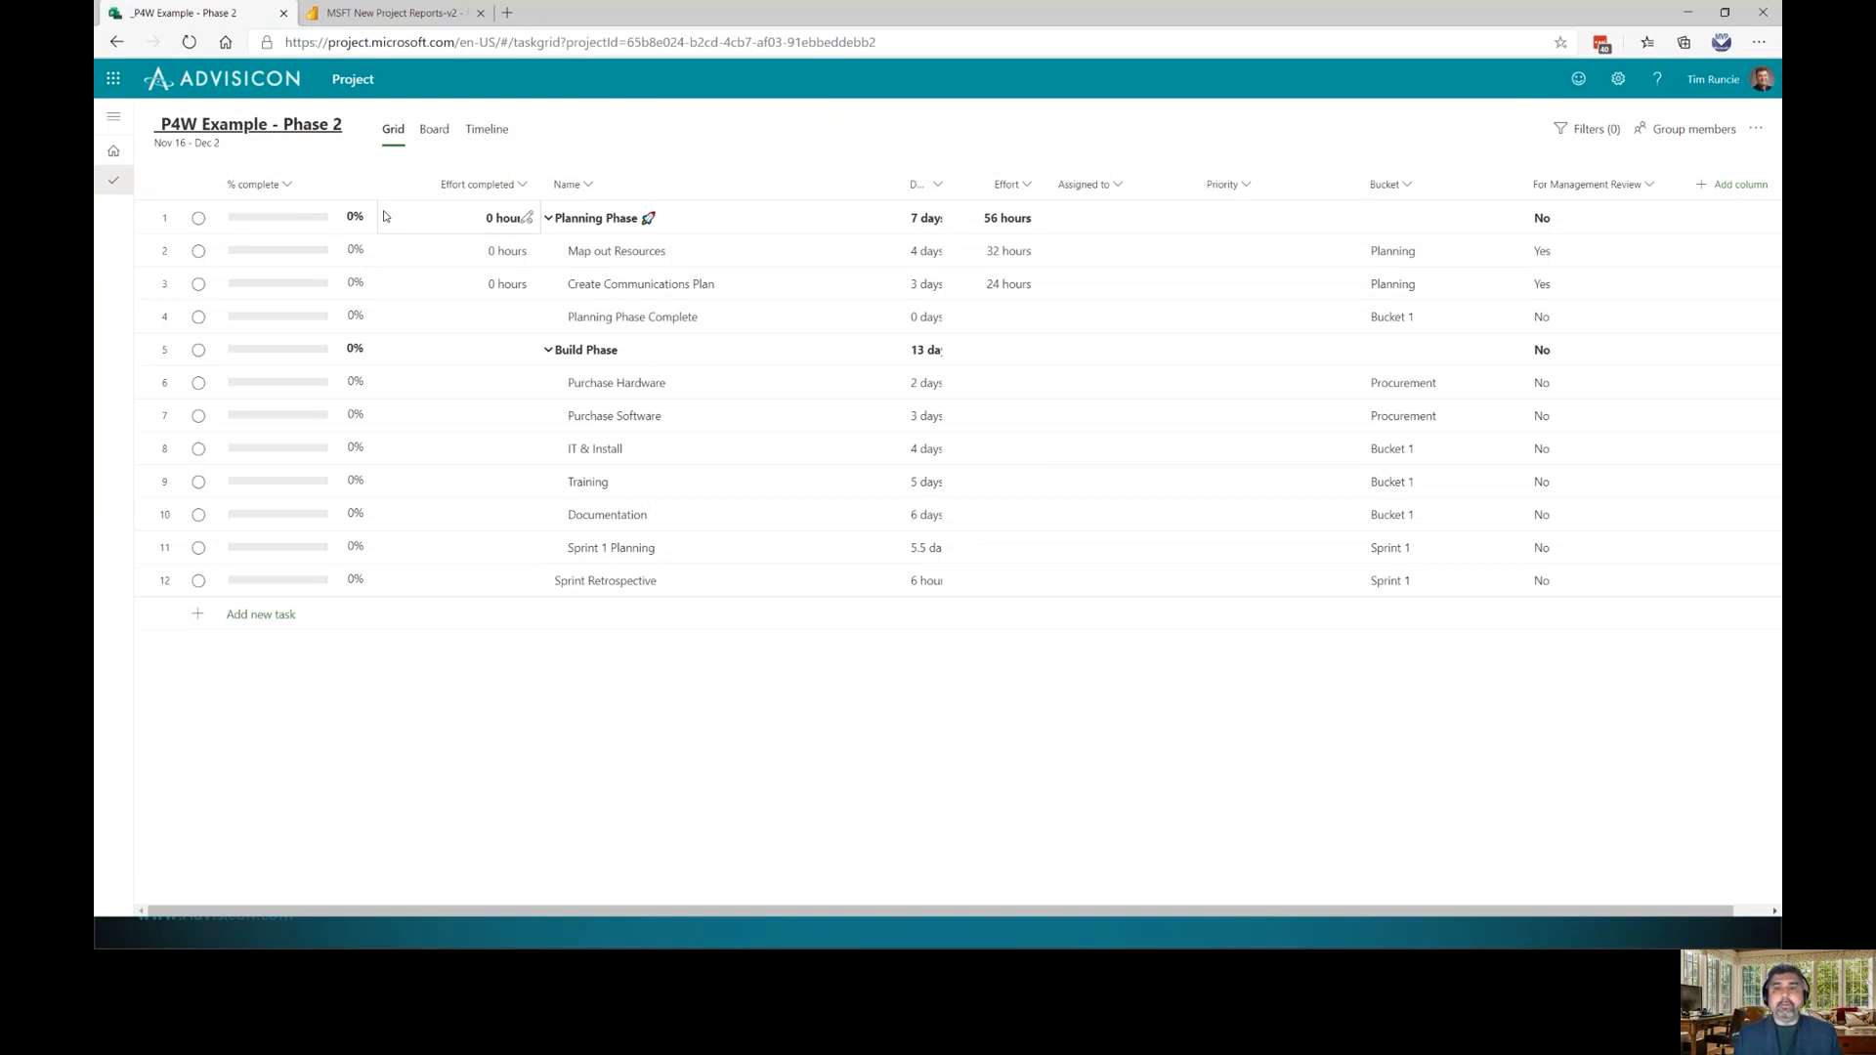
Review the Phase 2 timeline, then switch to the MSFT New Project Reports-v2 Power BI tab
left_click(488, 130)
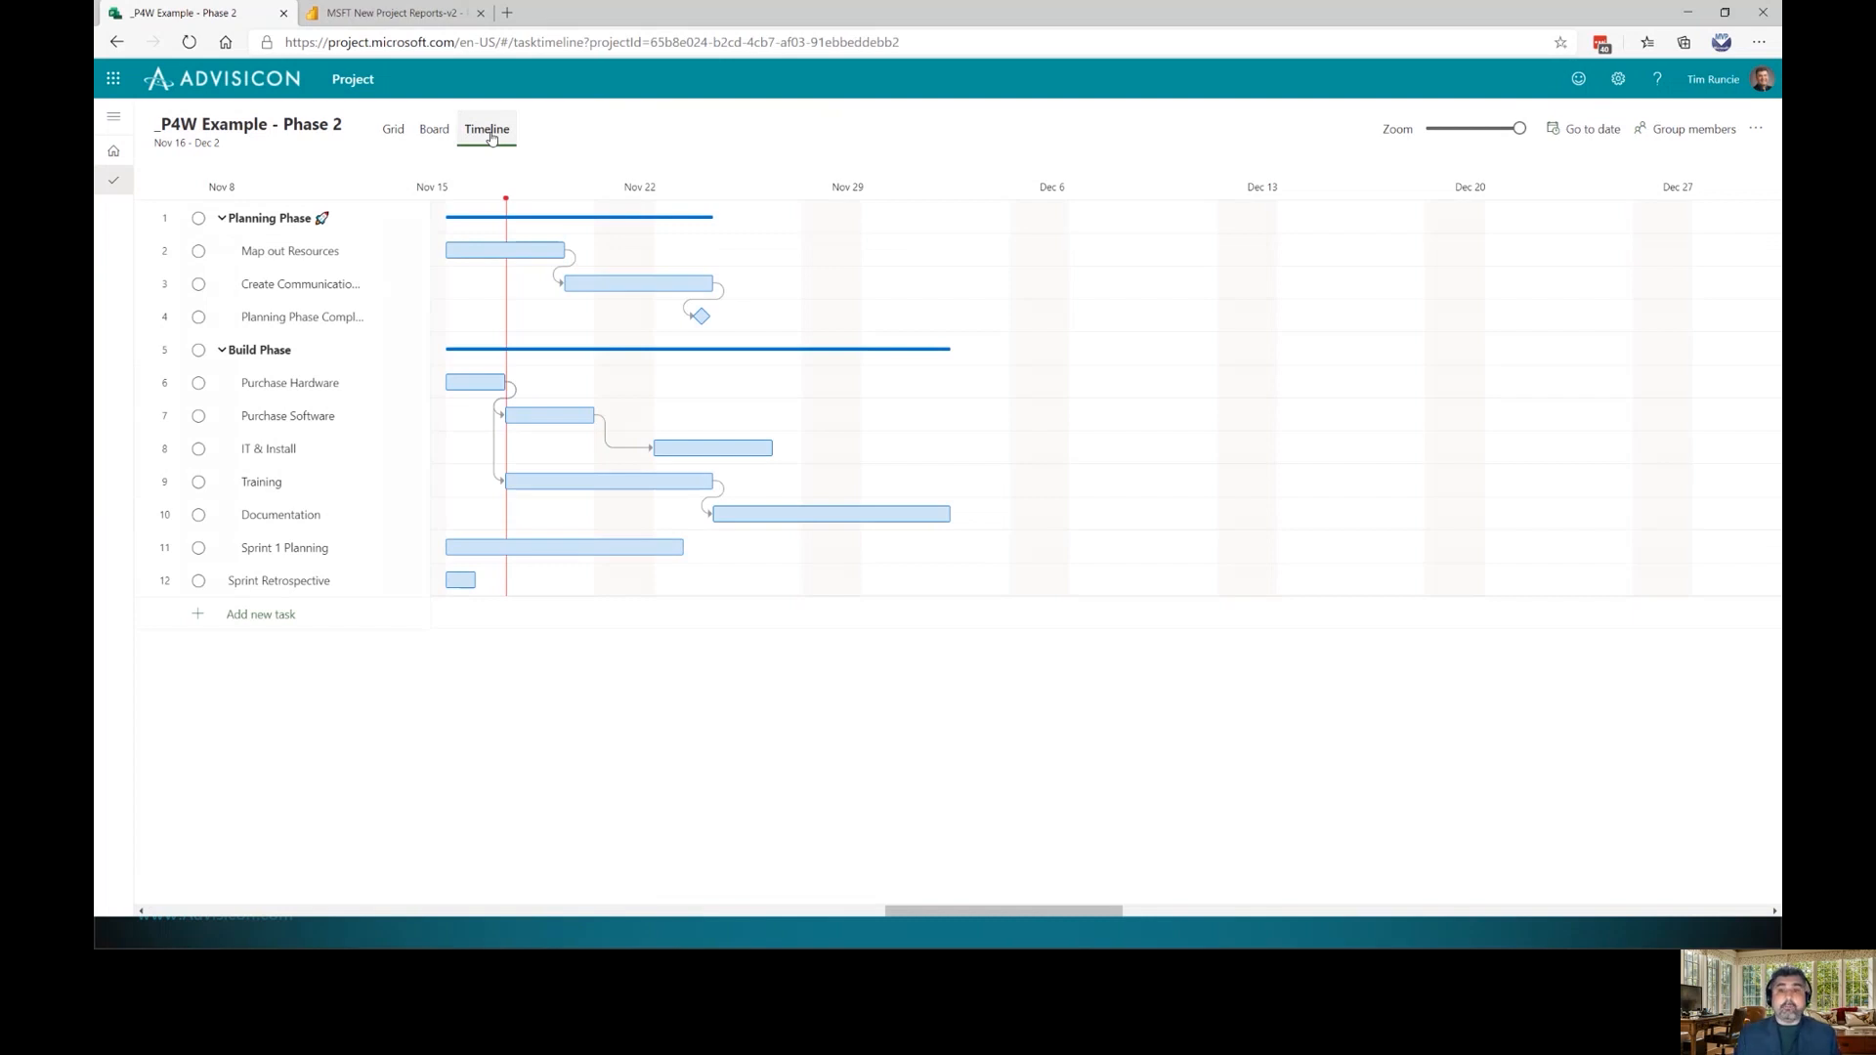
left_click(387, 14)
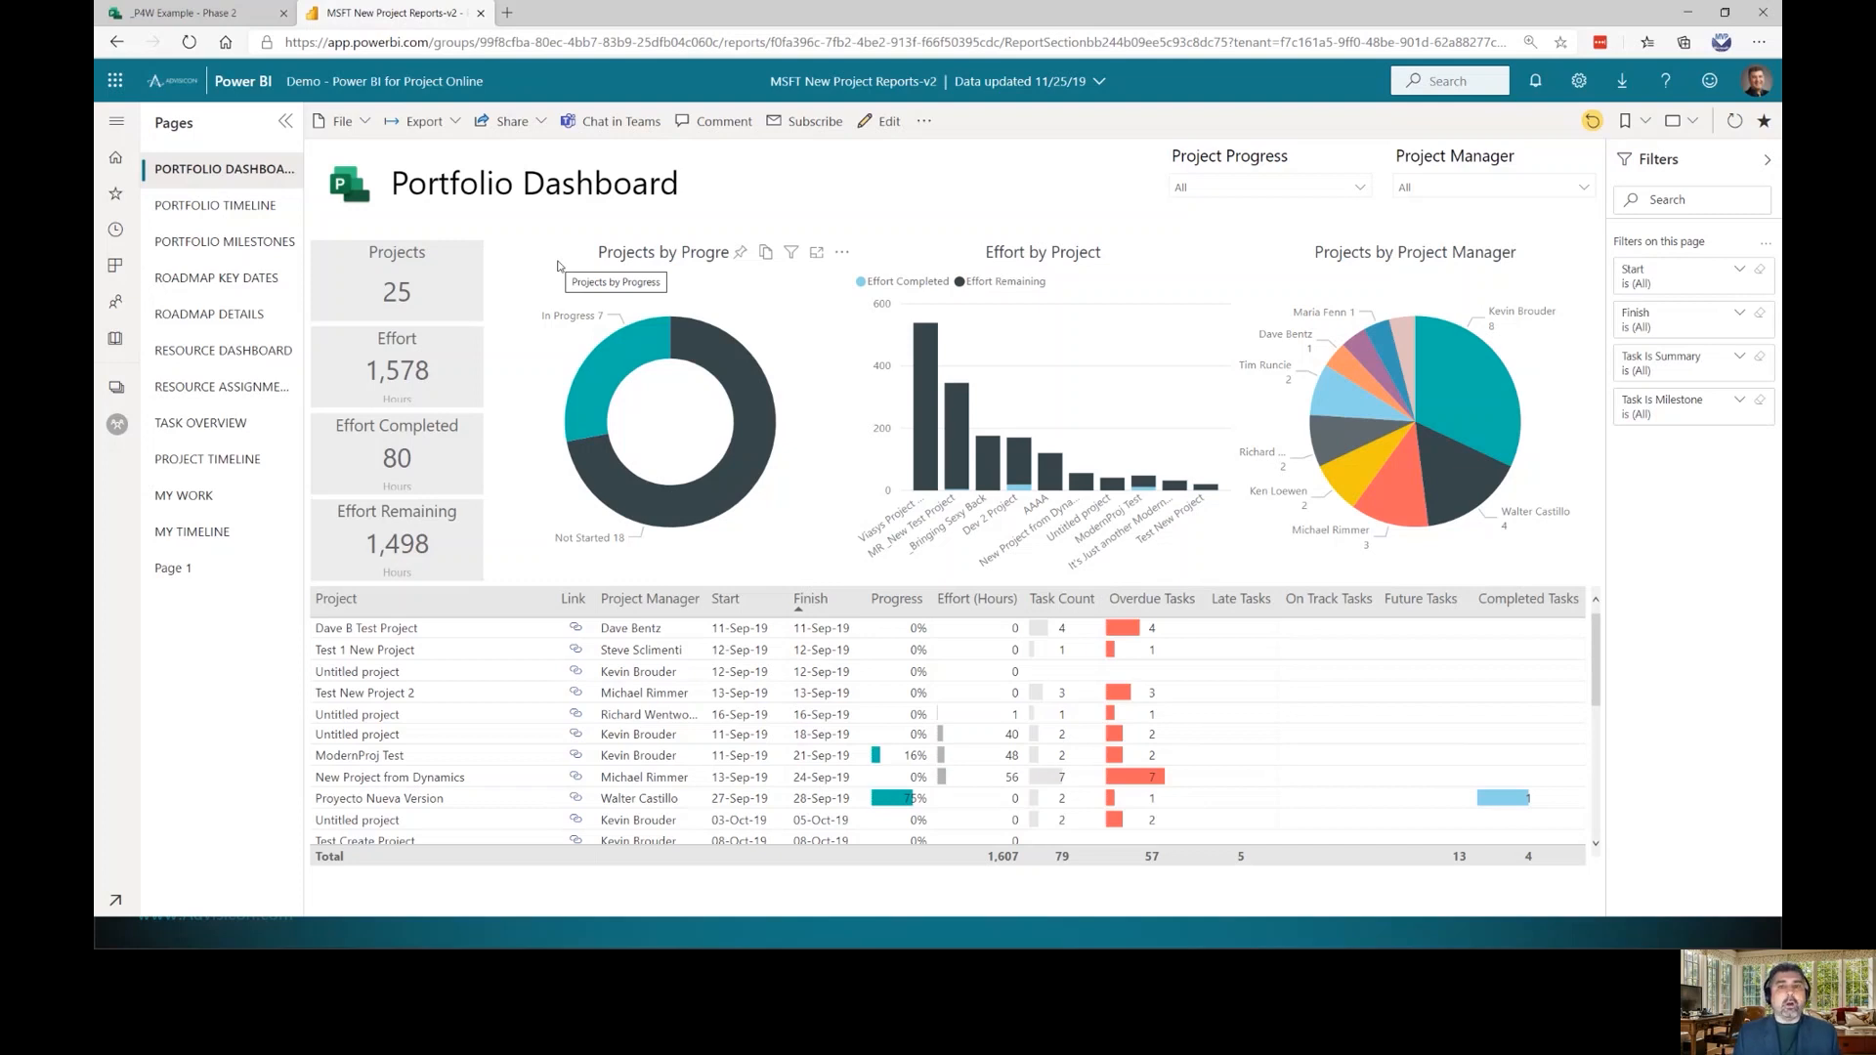
Refresh the Portfolio Dashboard report and scroll through its project table
left_click(190, 43)
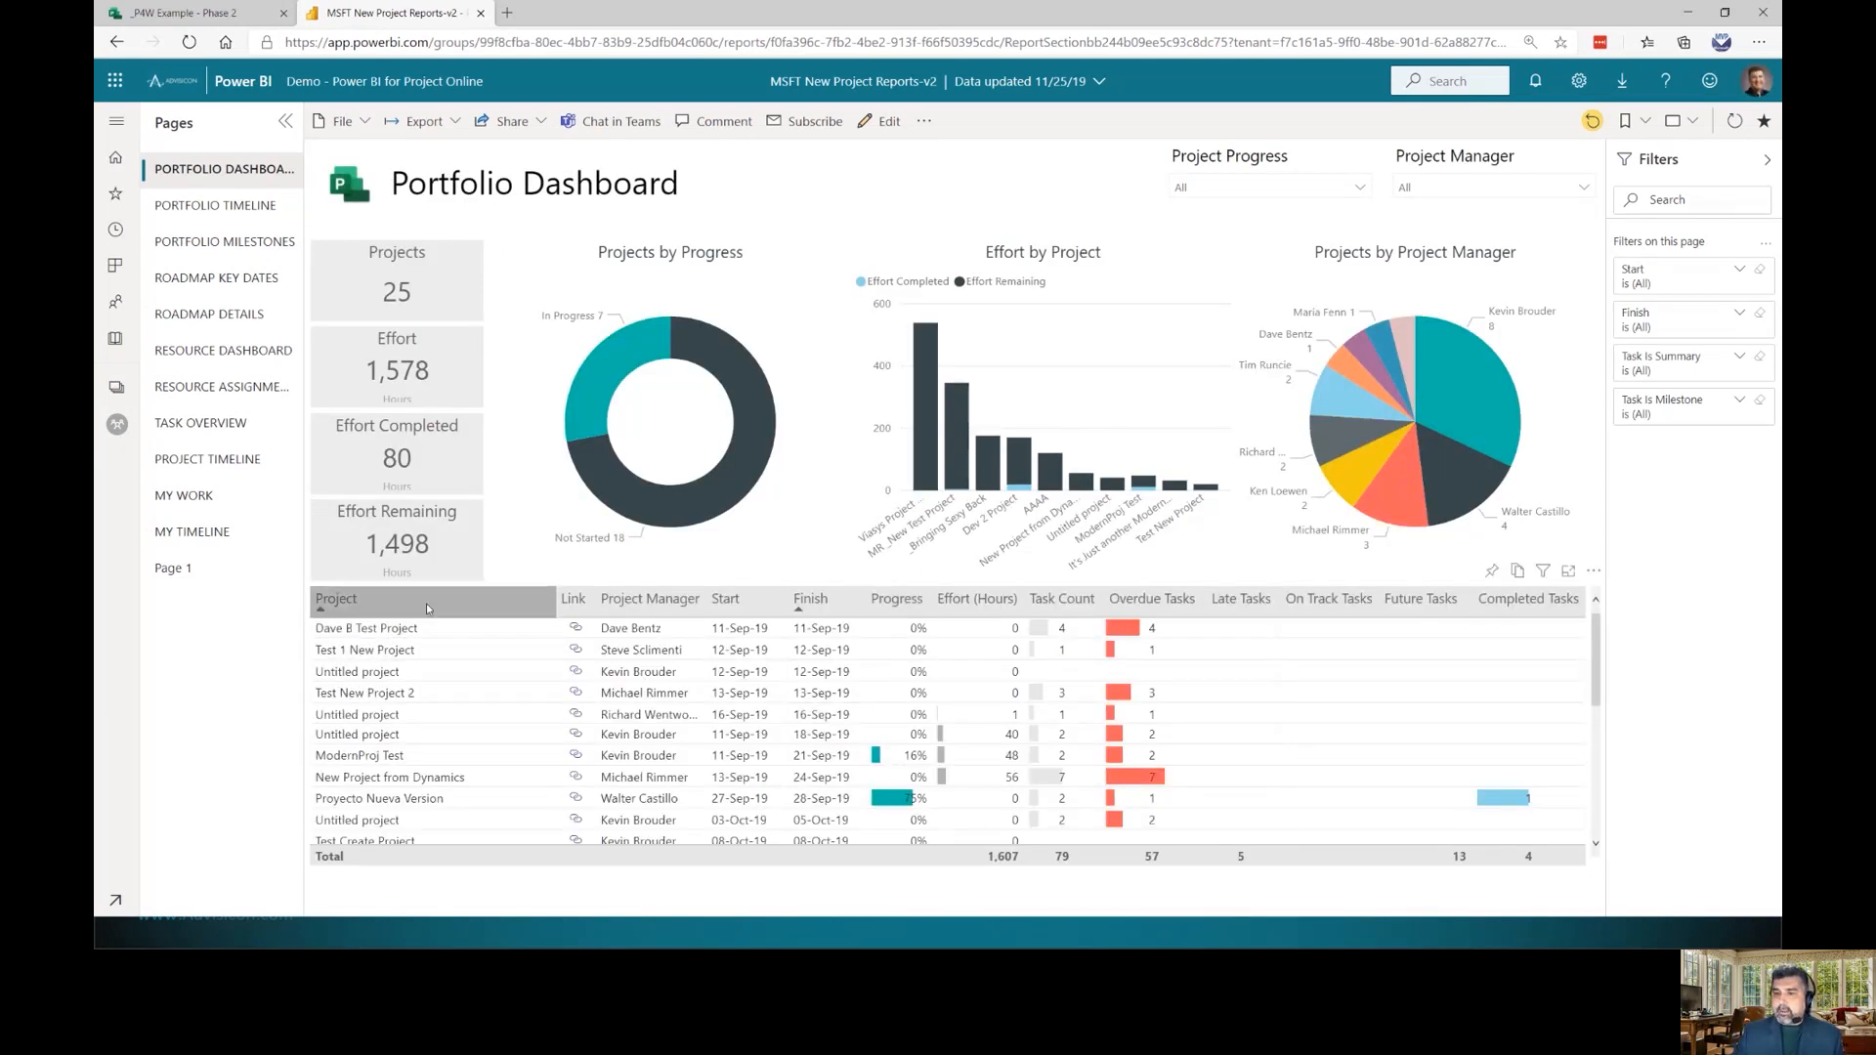
scroll(455, 799, "down", 5)
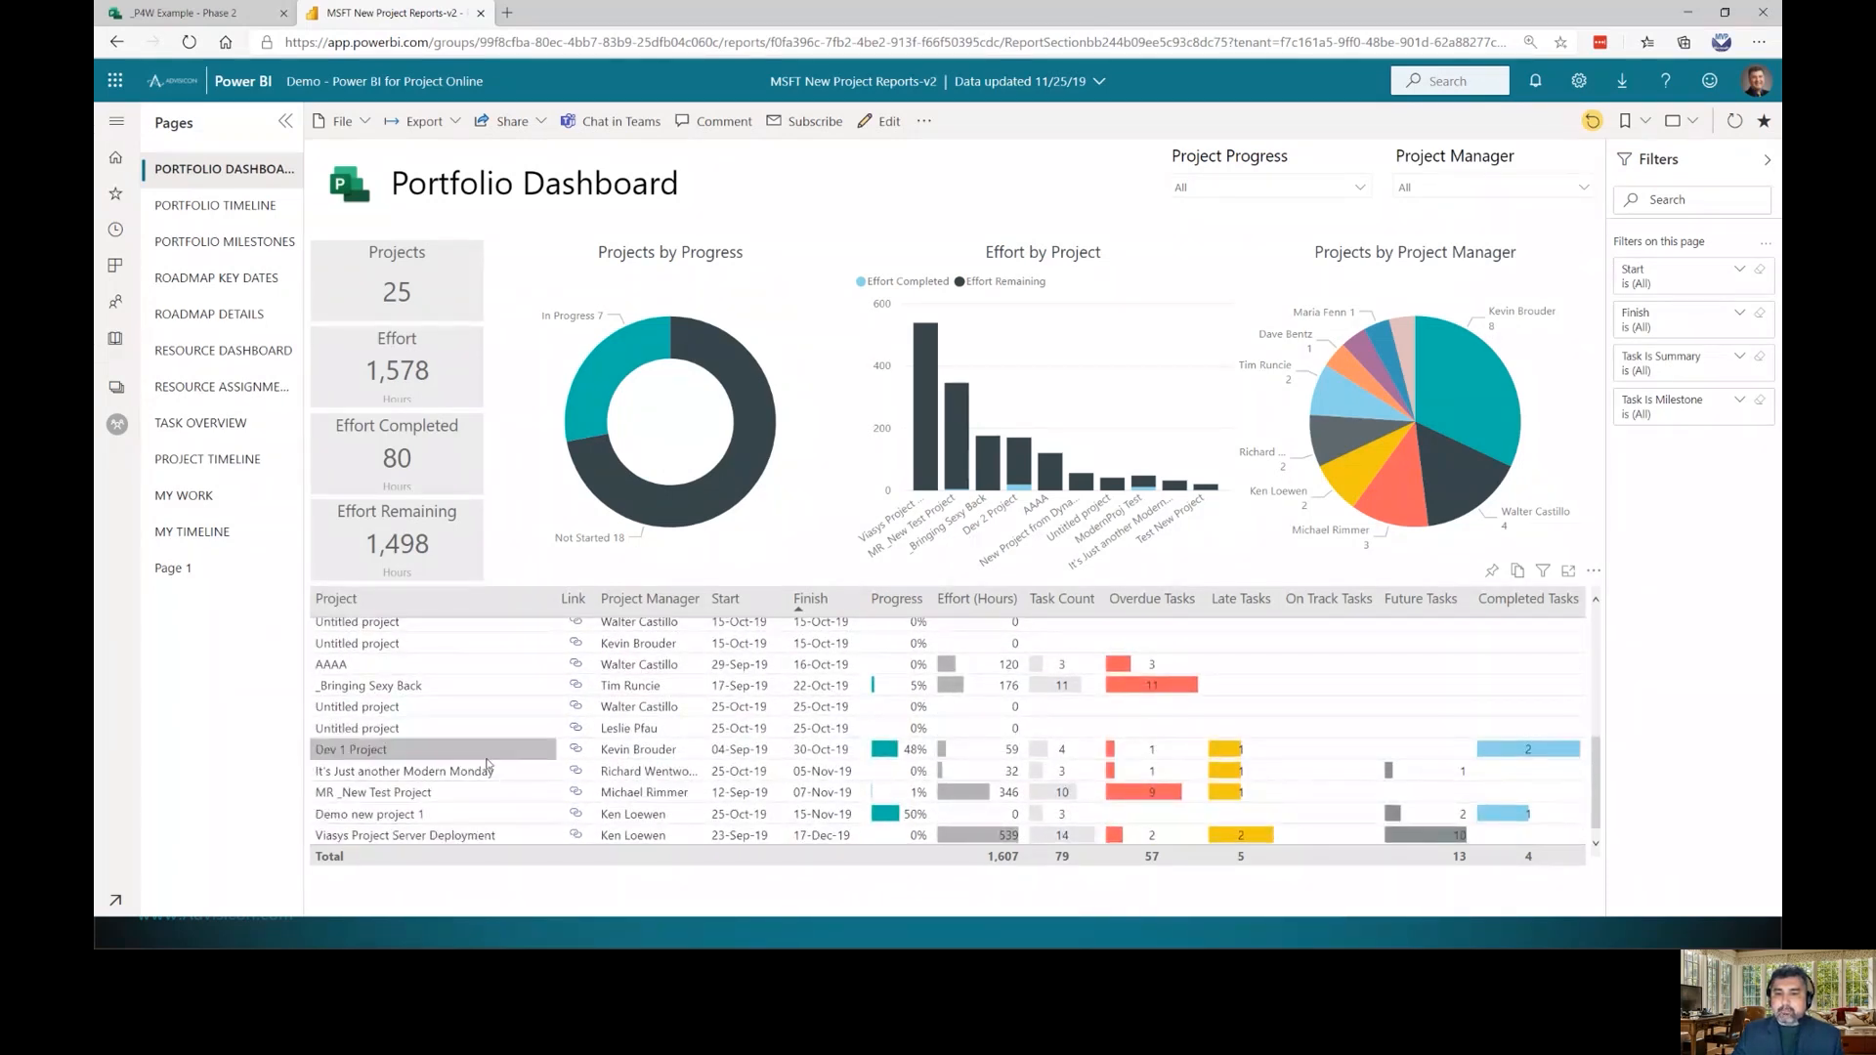
scroll(455, 772, "up", 5)
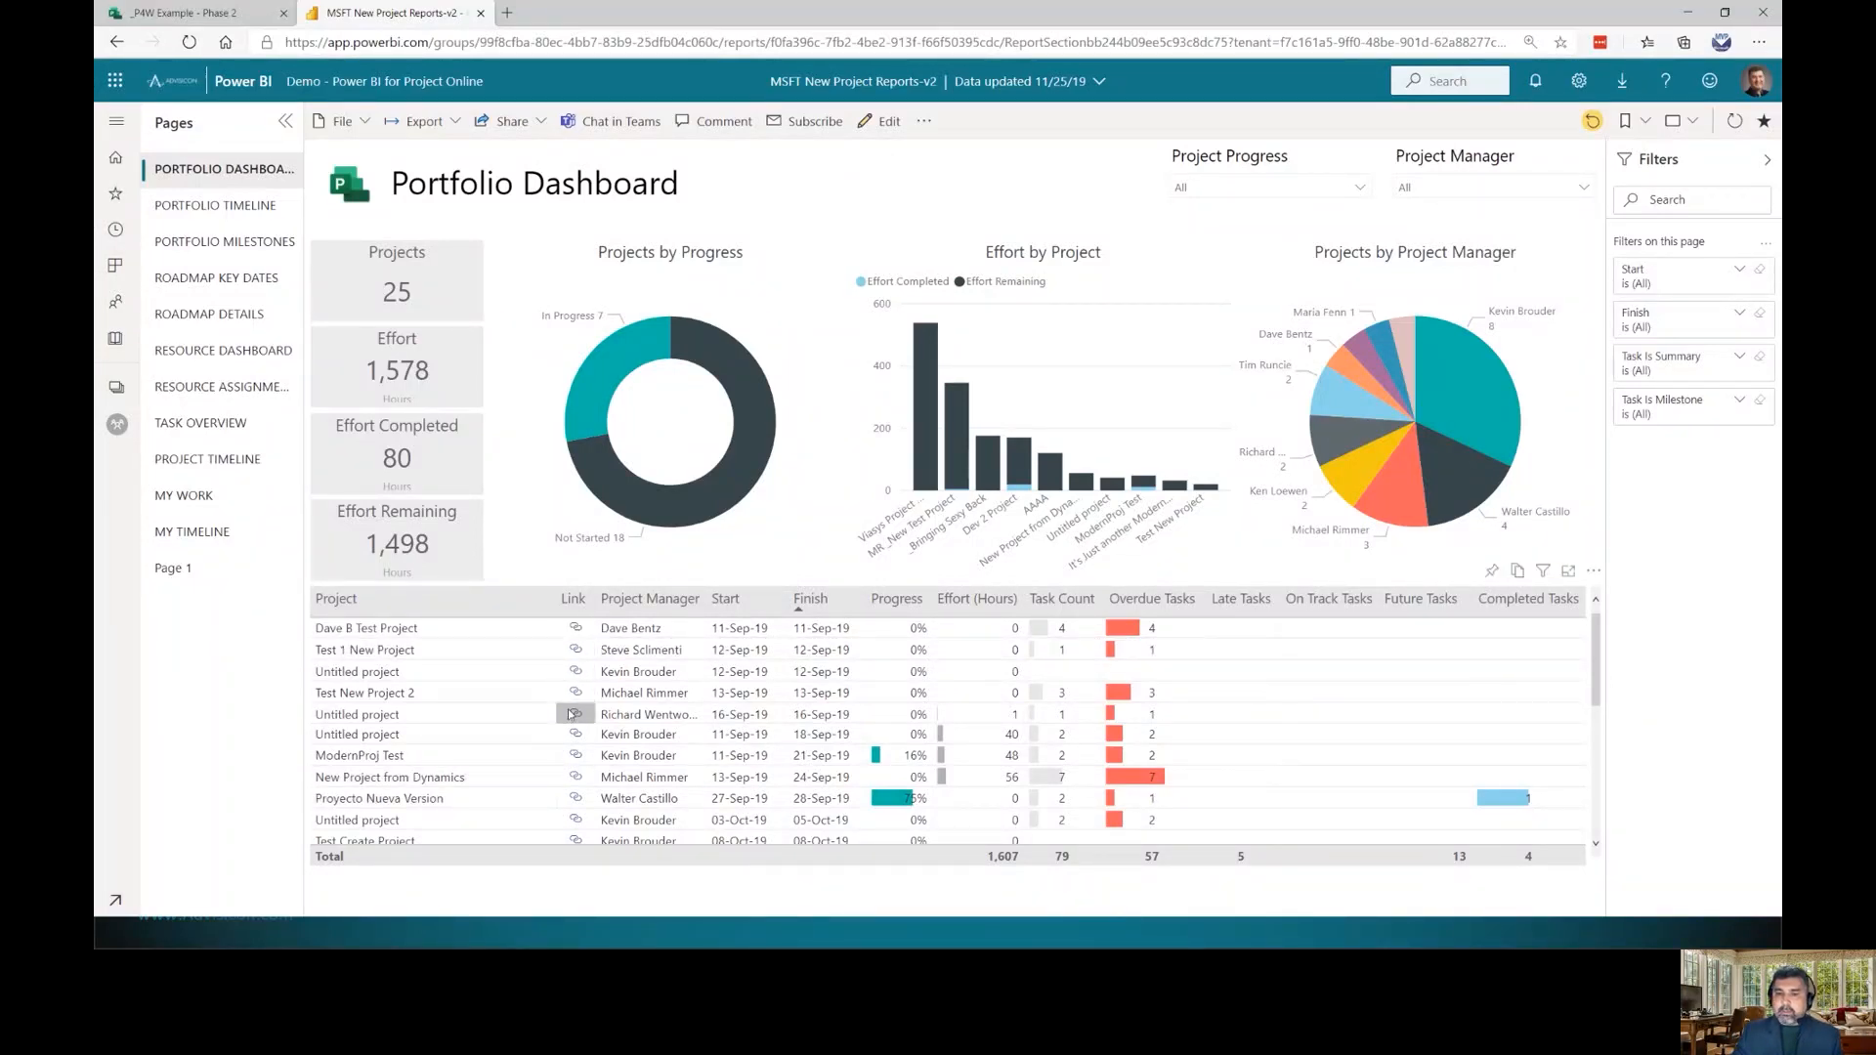
scroll(571, 728, "down", 1)
scroll(571, 728, "down", 5)
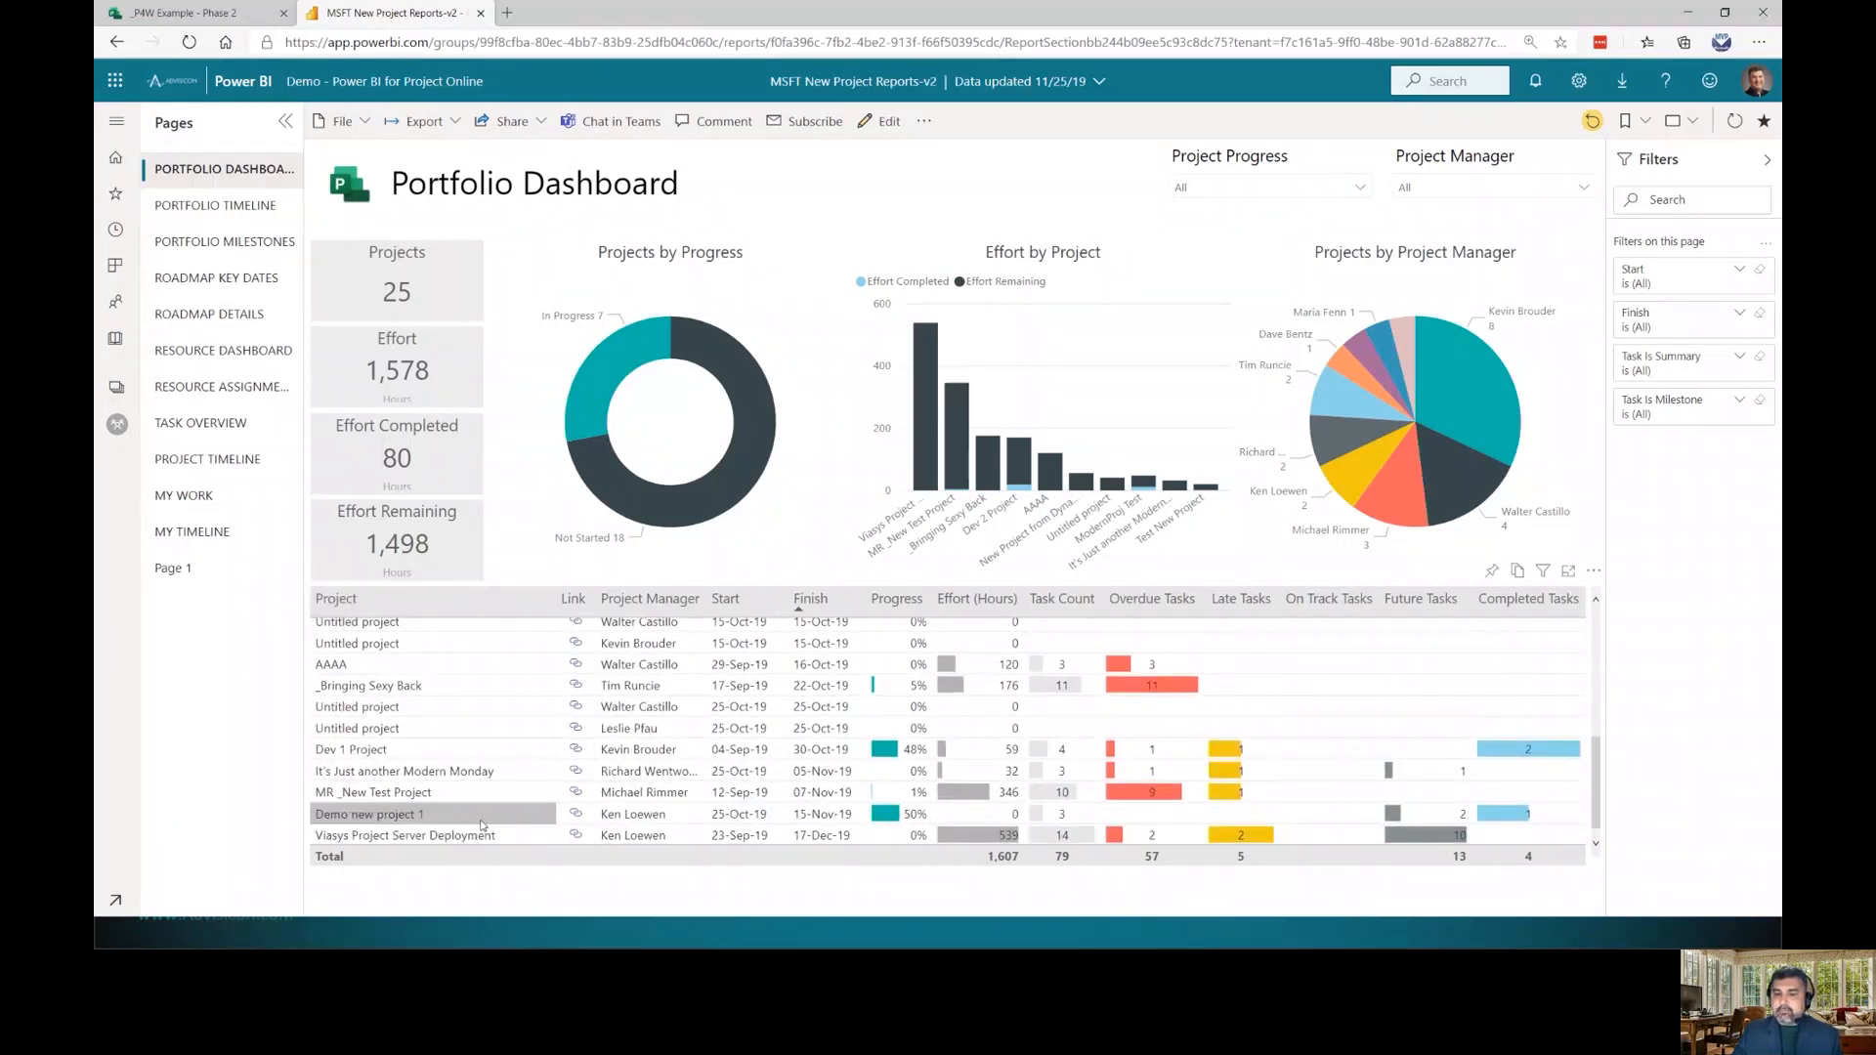
scroll(460, 821, "up", 6)
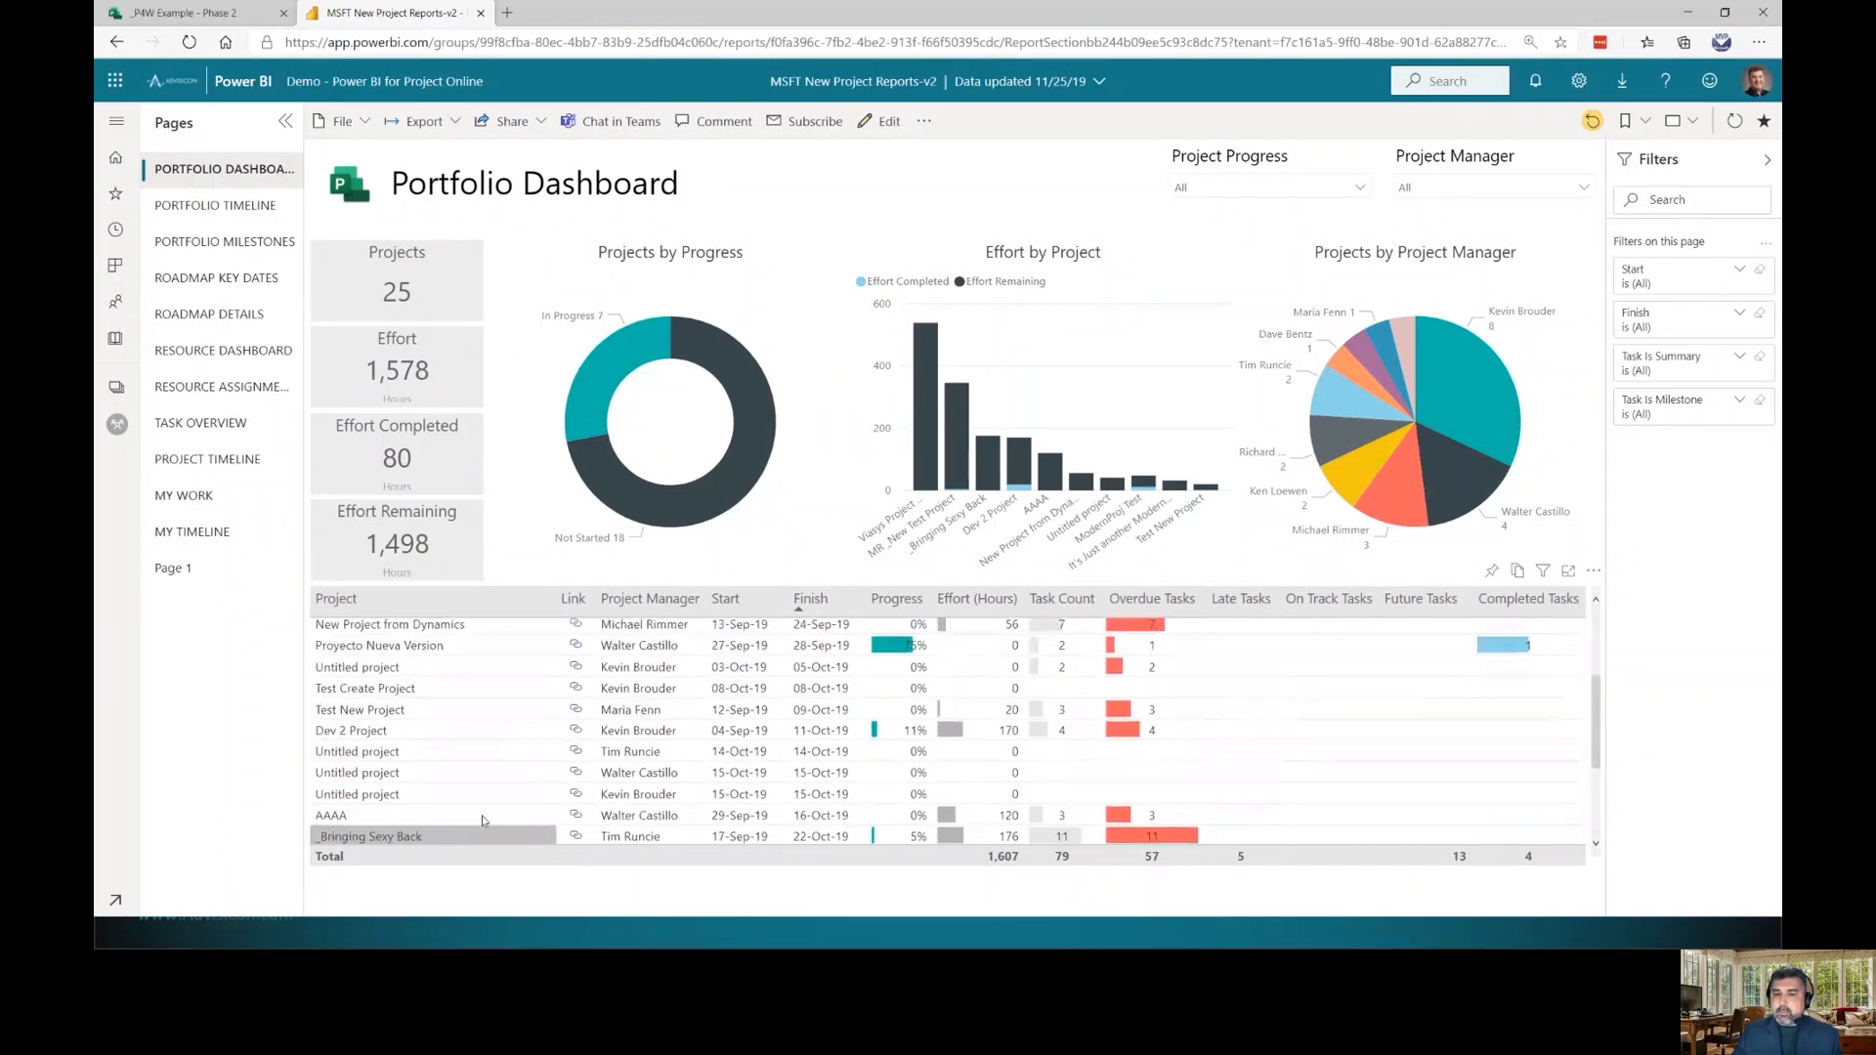
left_click(1468, 373)
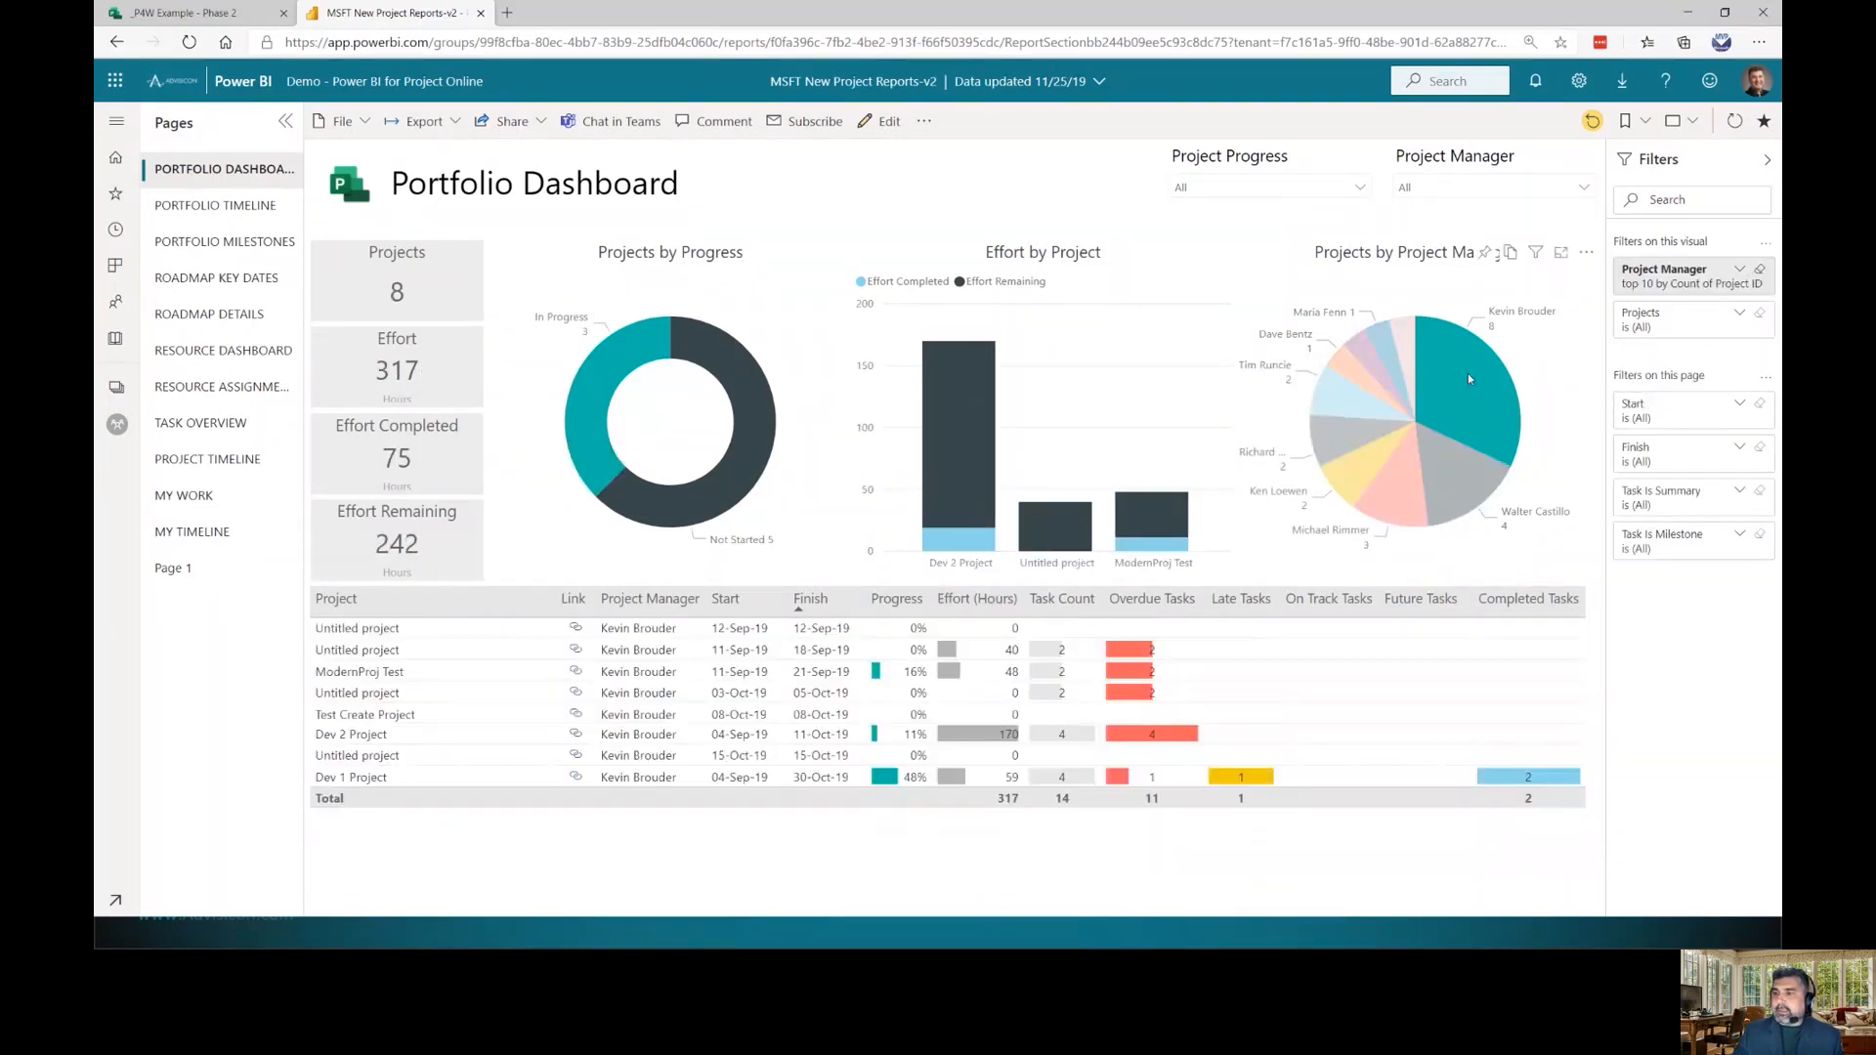
left_click(1468, 373)
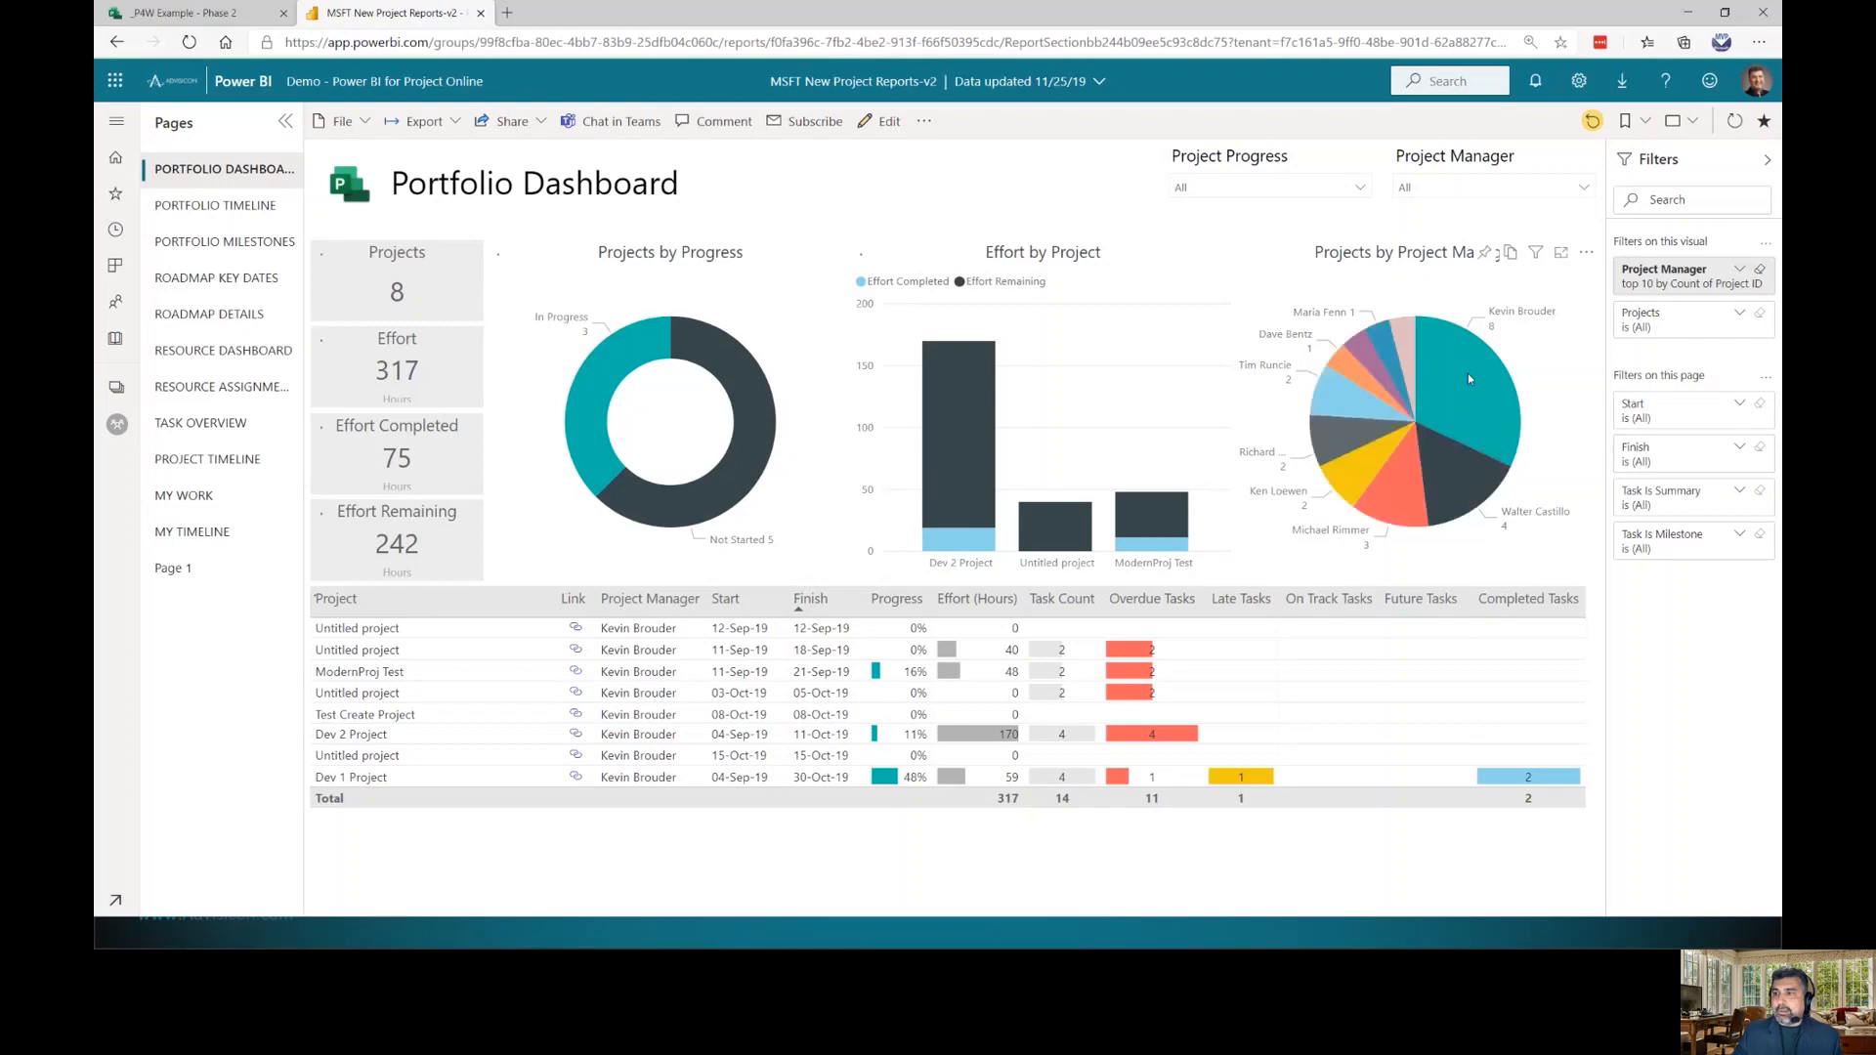
left_click(1767, 160)
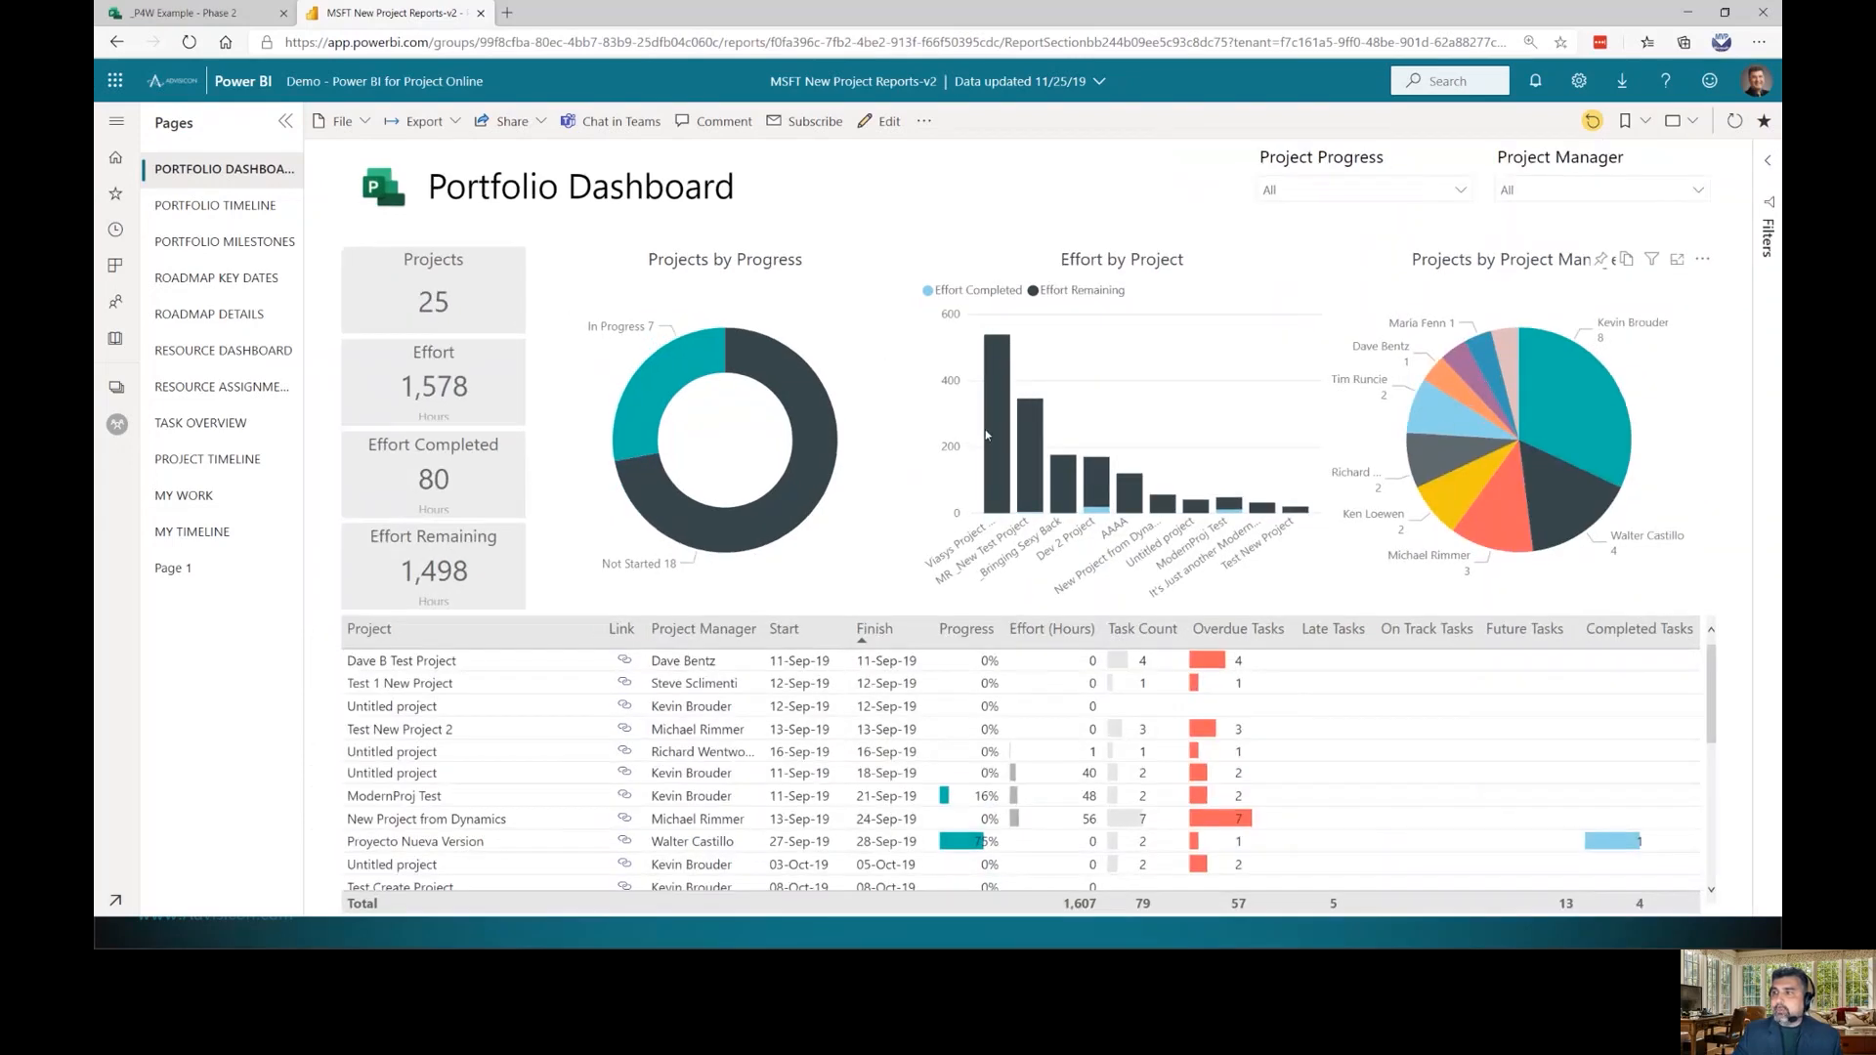
mouse_move(986, 435)
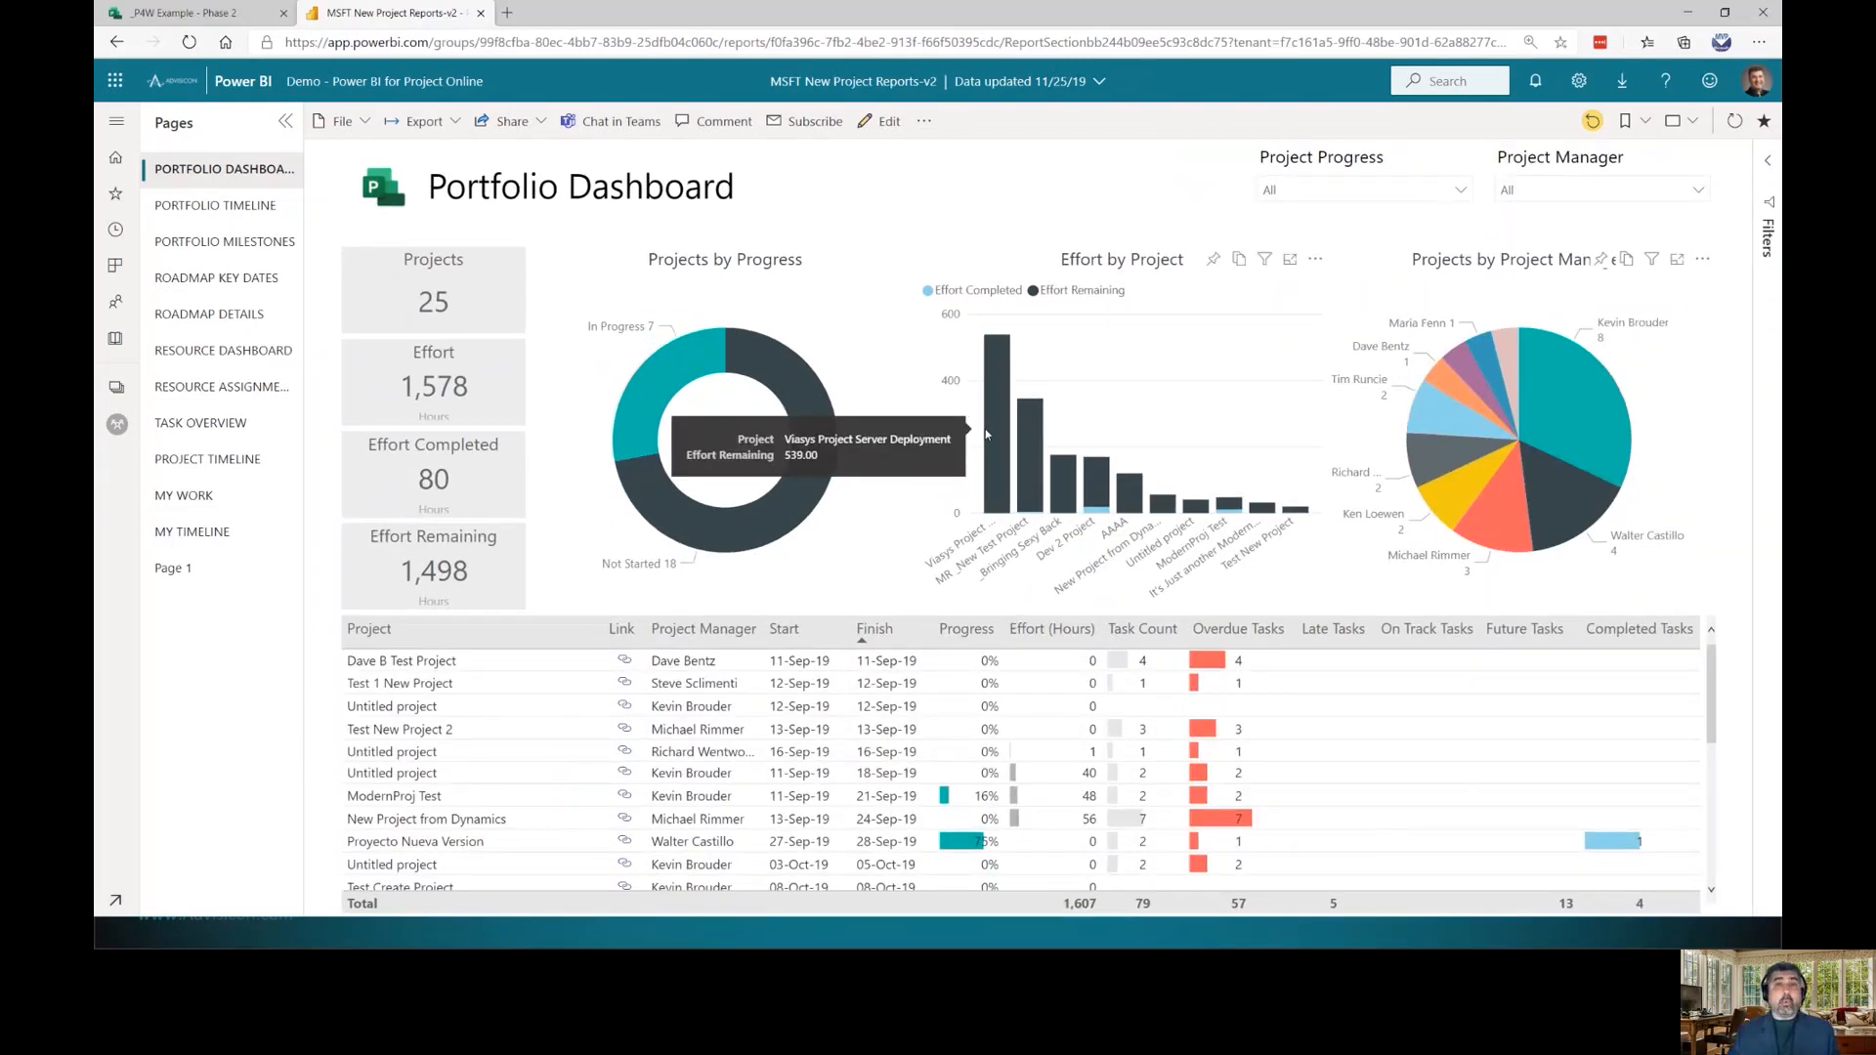
left_click(657, 386)
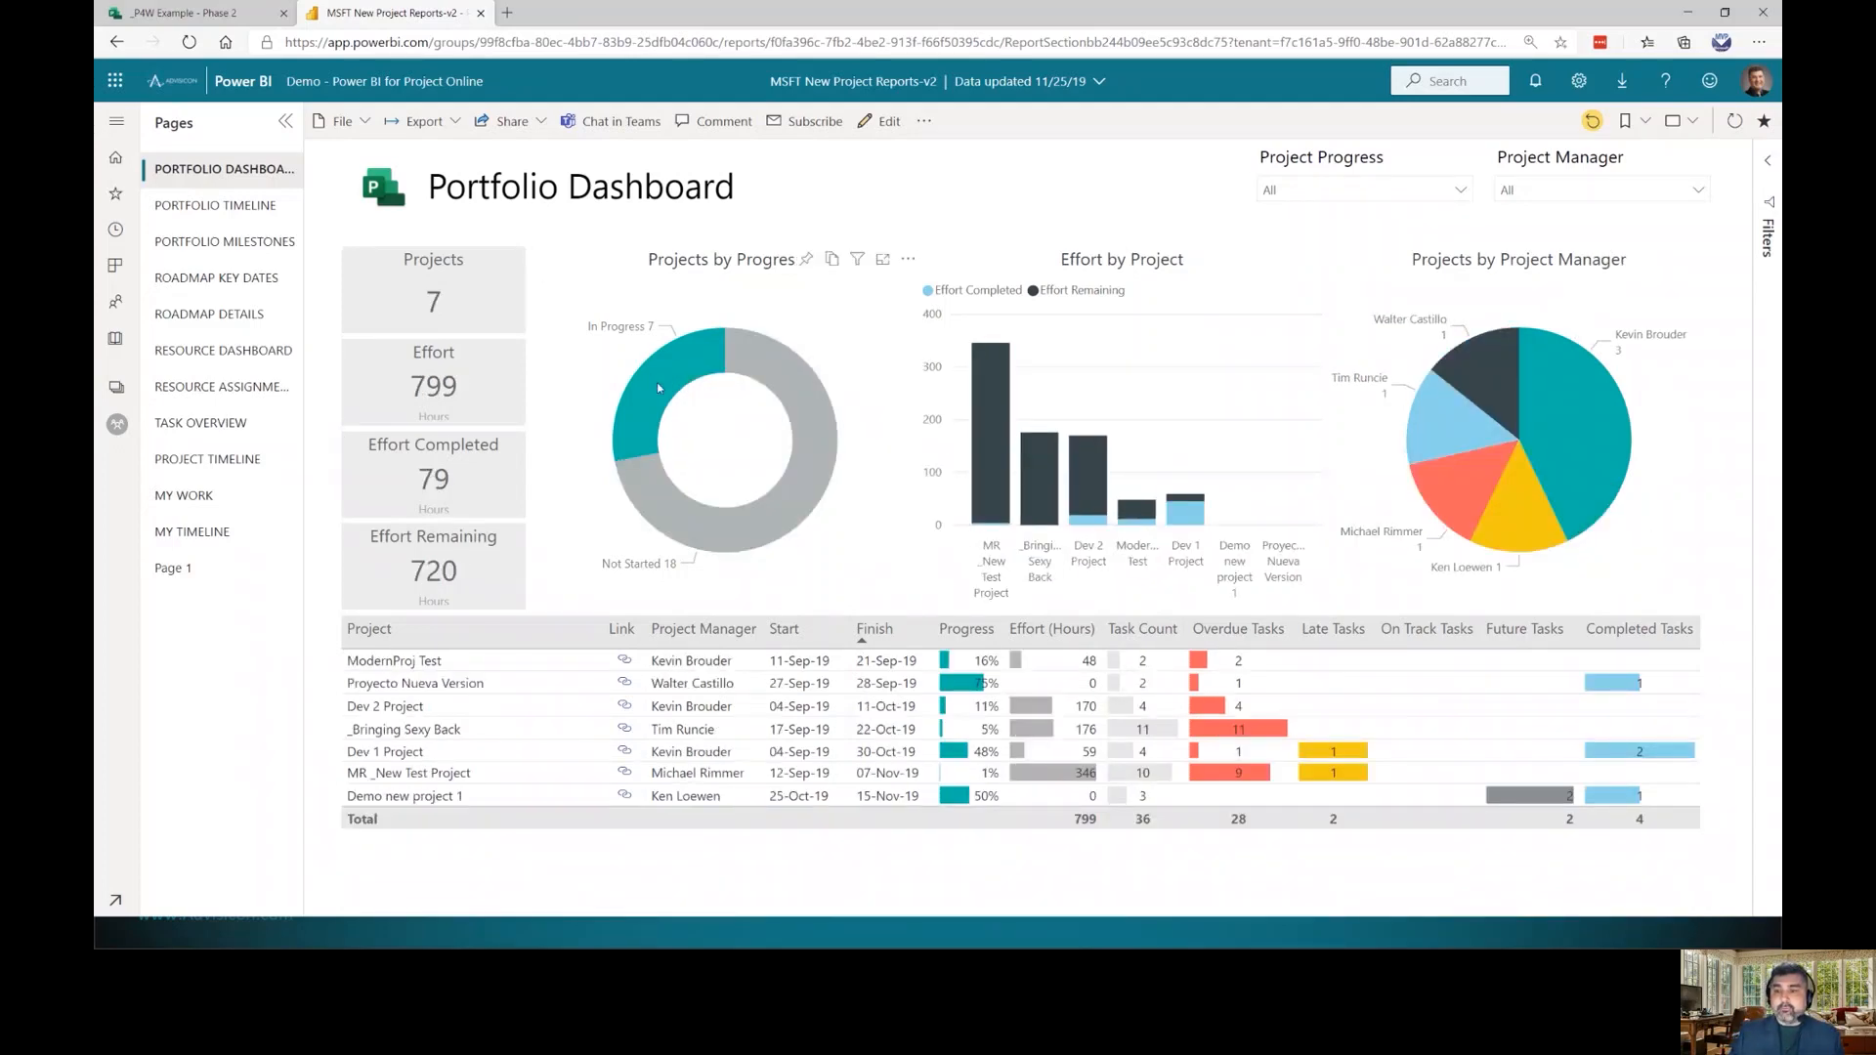
left_click(657, 383)
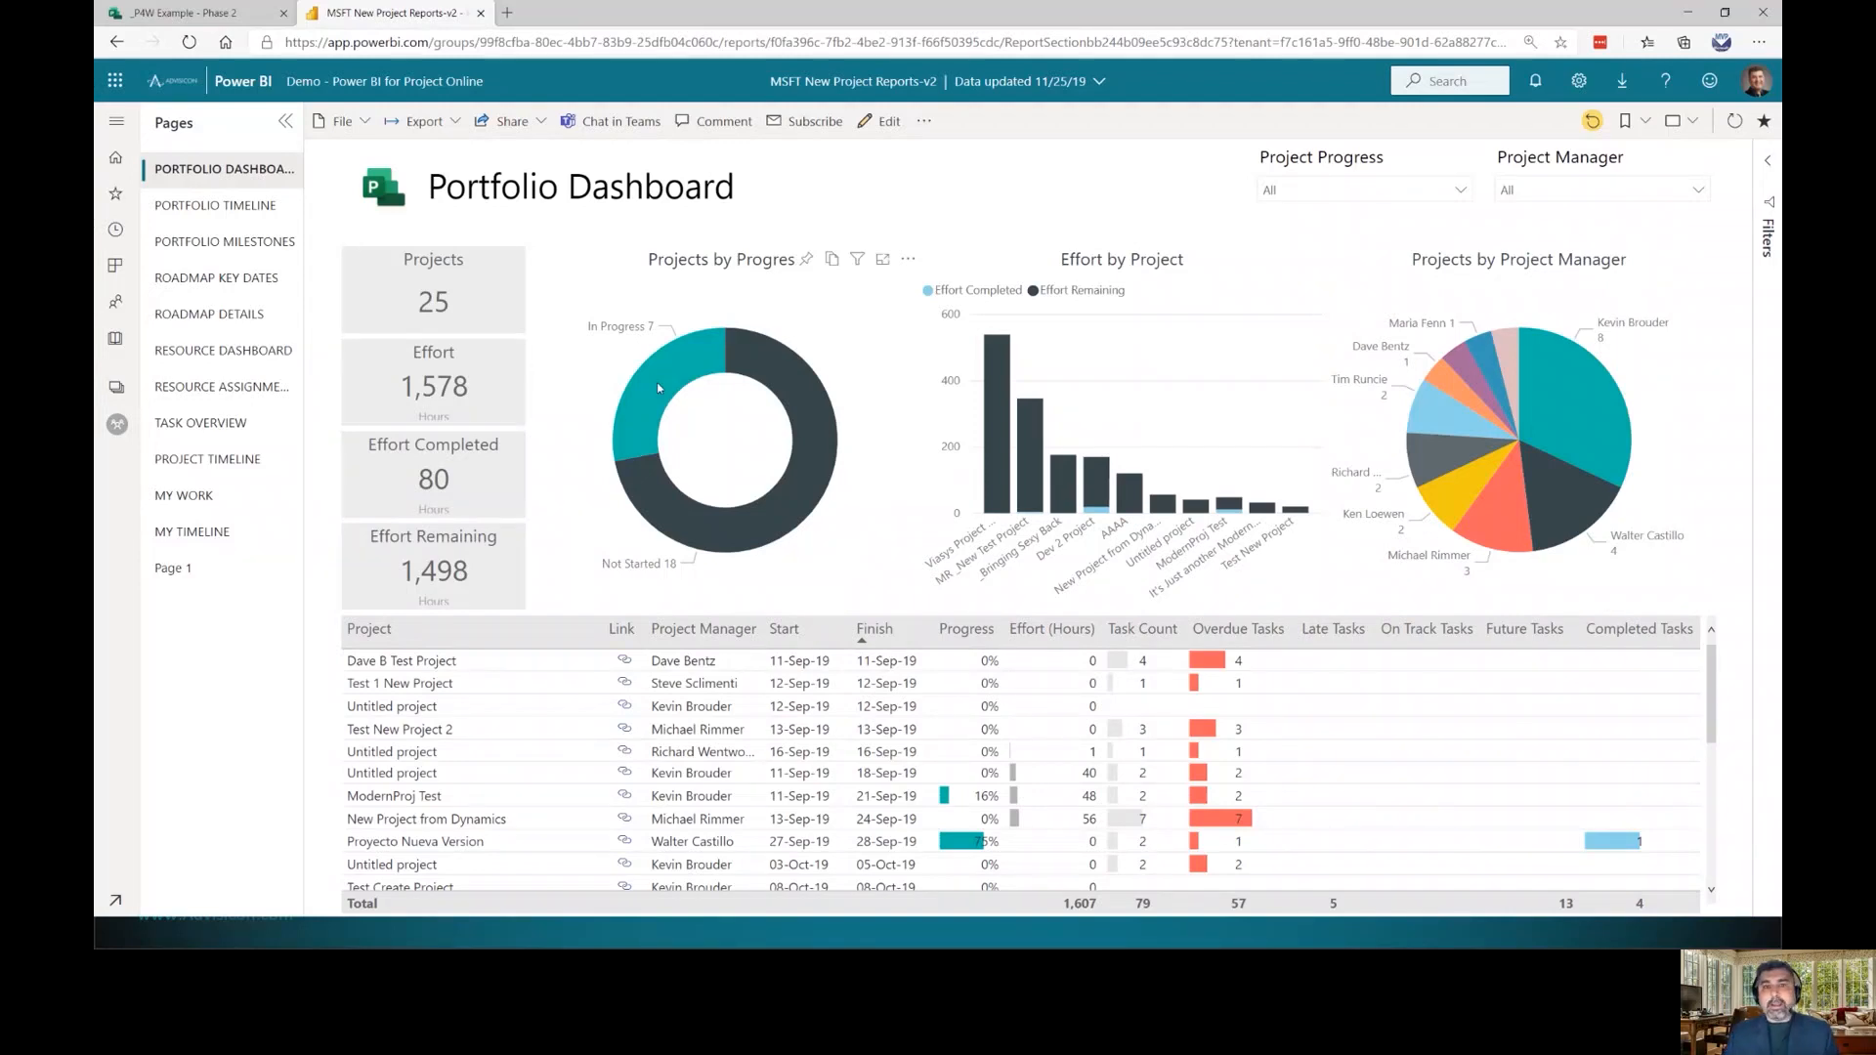
On Portfolio Timeline, set the start-date range to weeks W38–W41, then go to Roadmap Key Dates
left_click(228, 208)
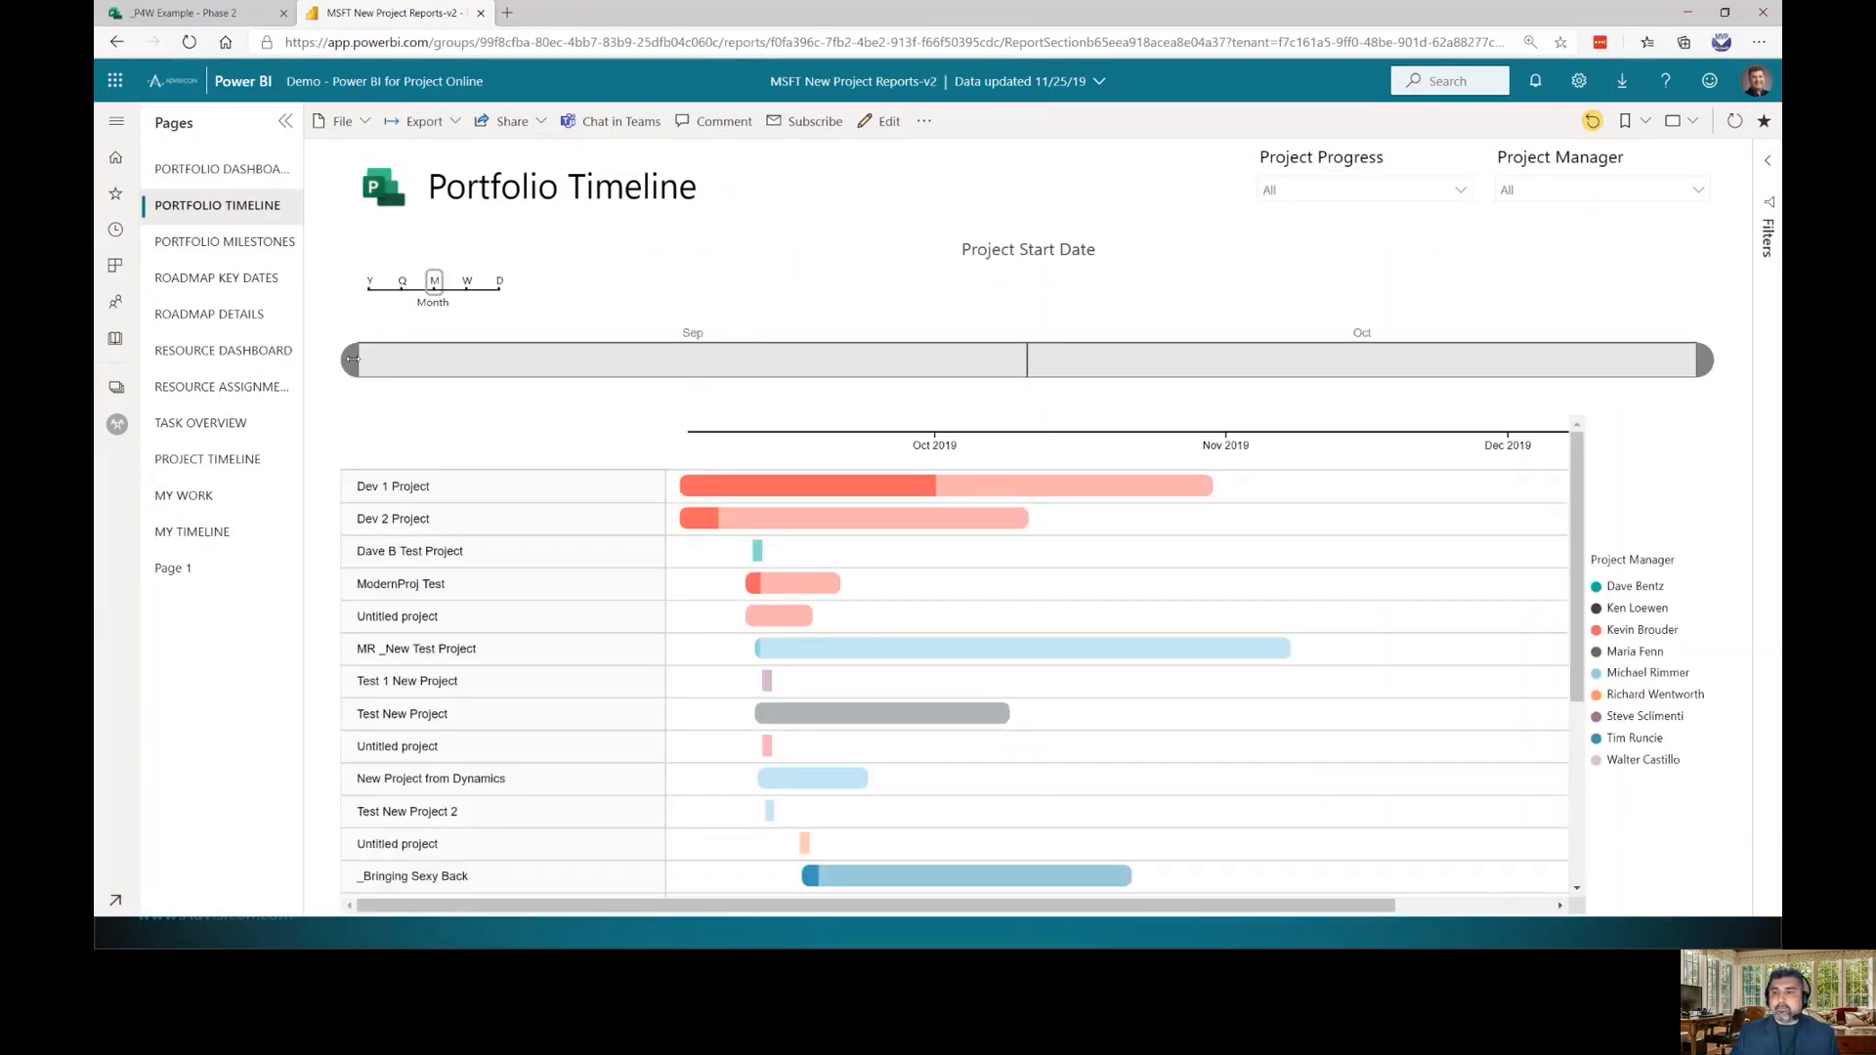
left_click(467, 283)
left_click(372, 366)
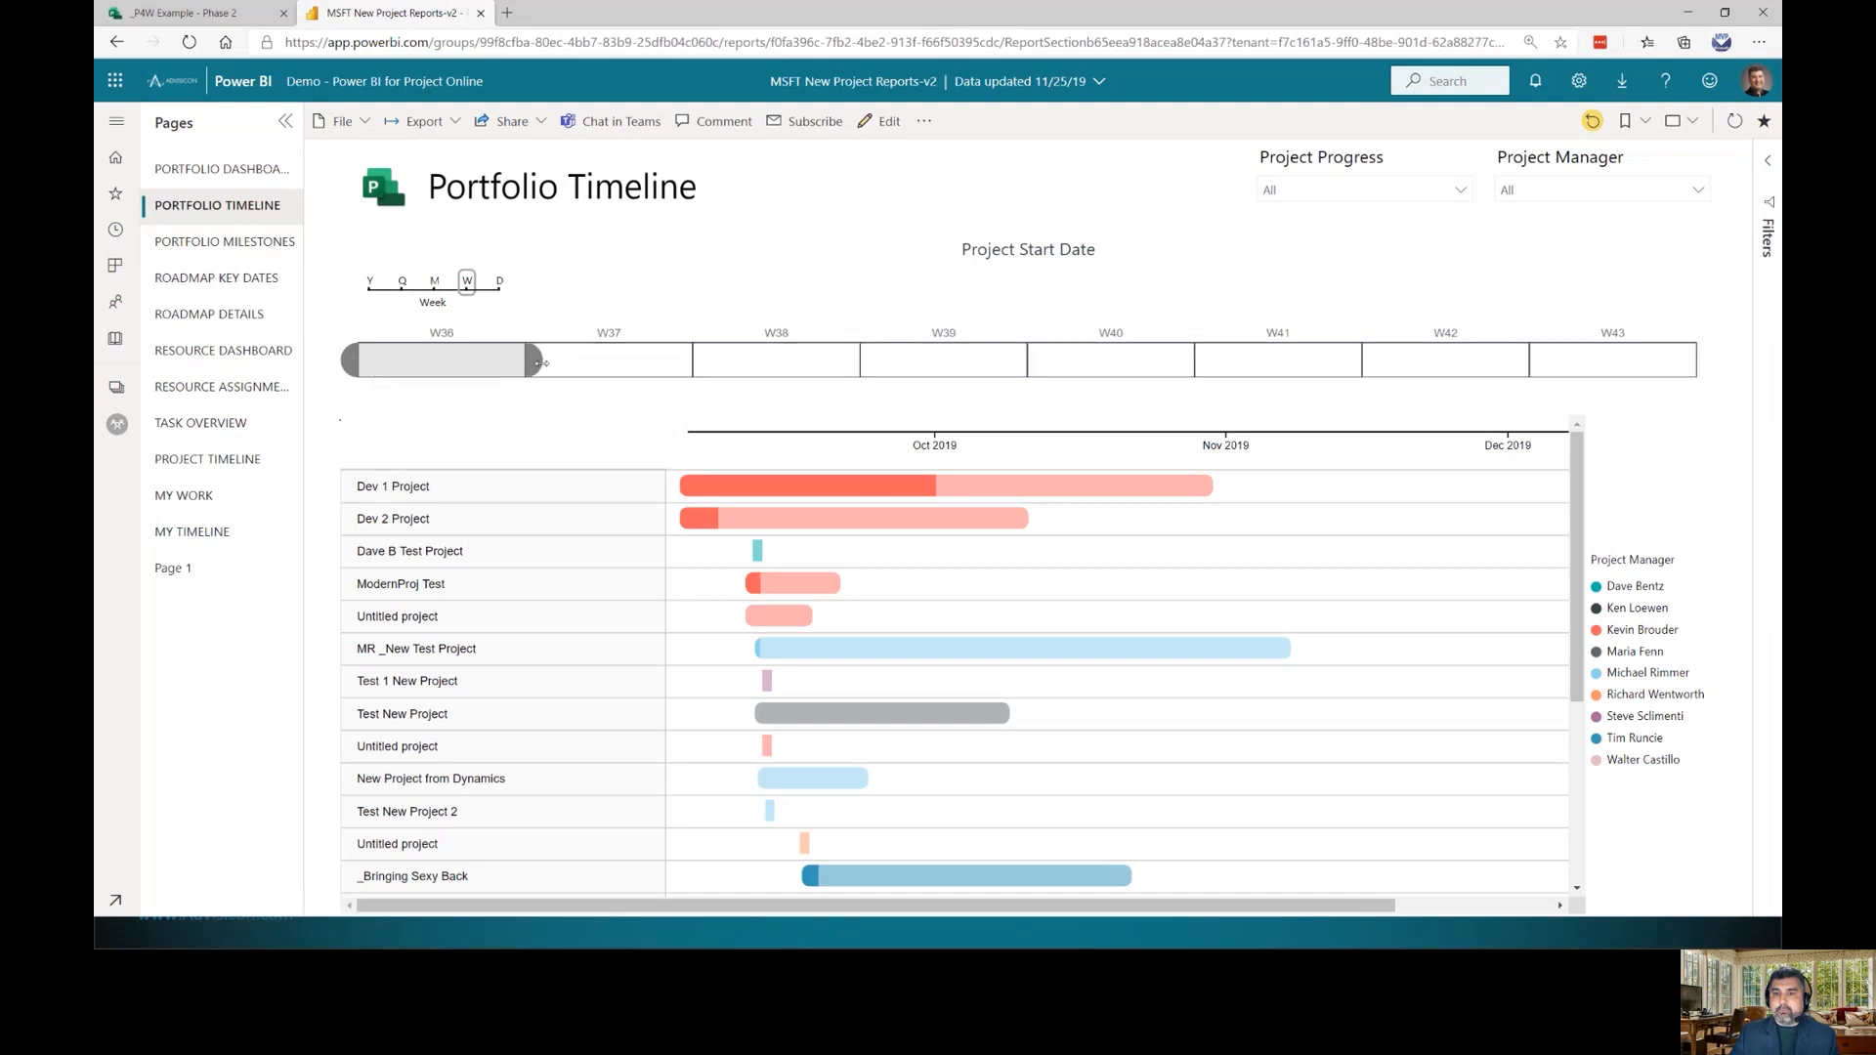
left_click_drag(534, 362, 1251, 374)
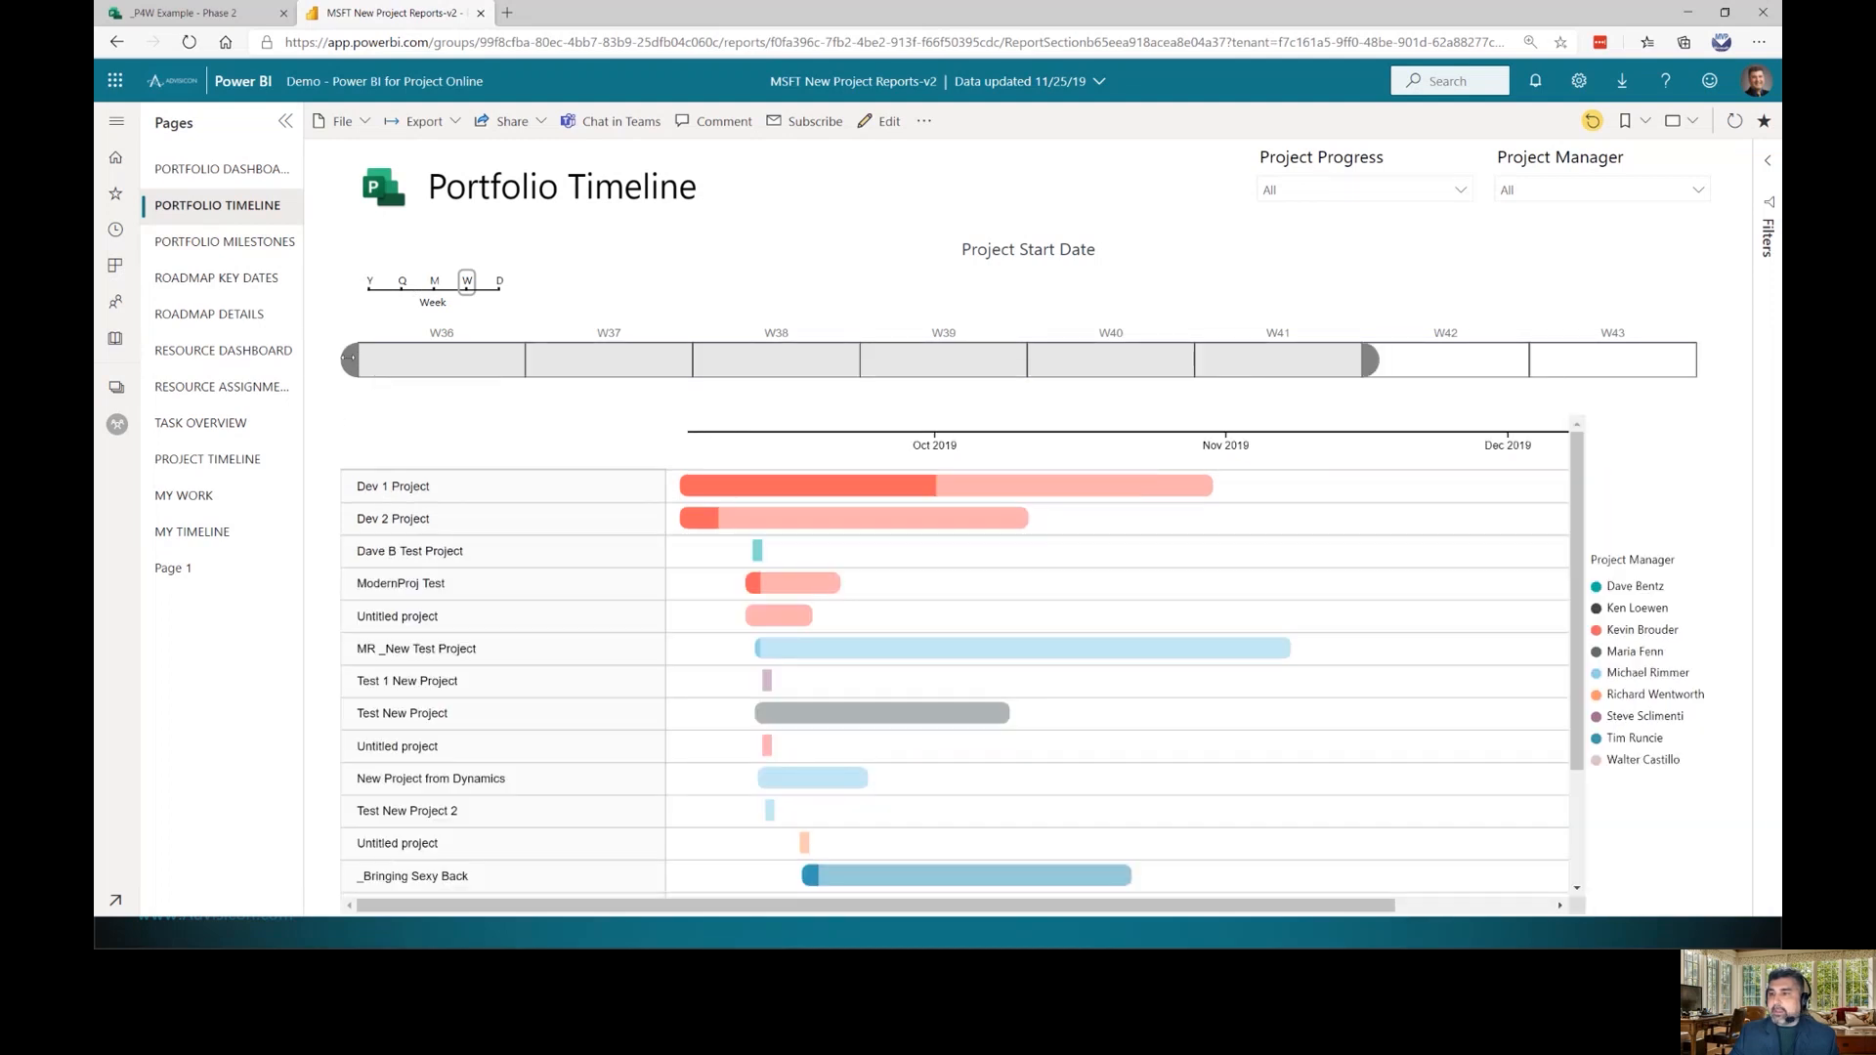
left_click_drag(363, 360, 723, 370)
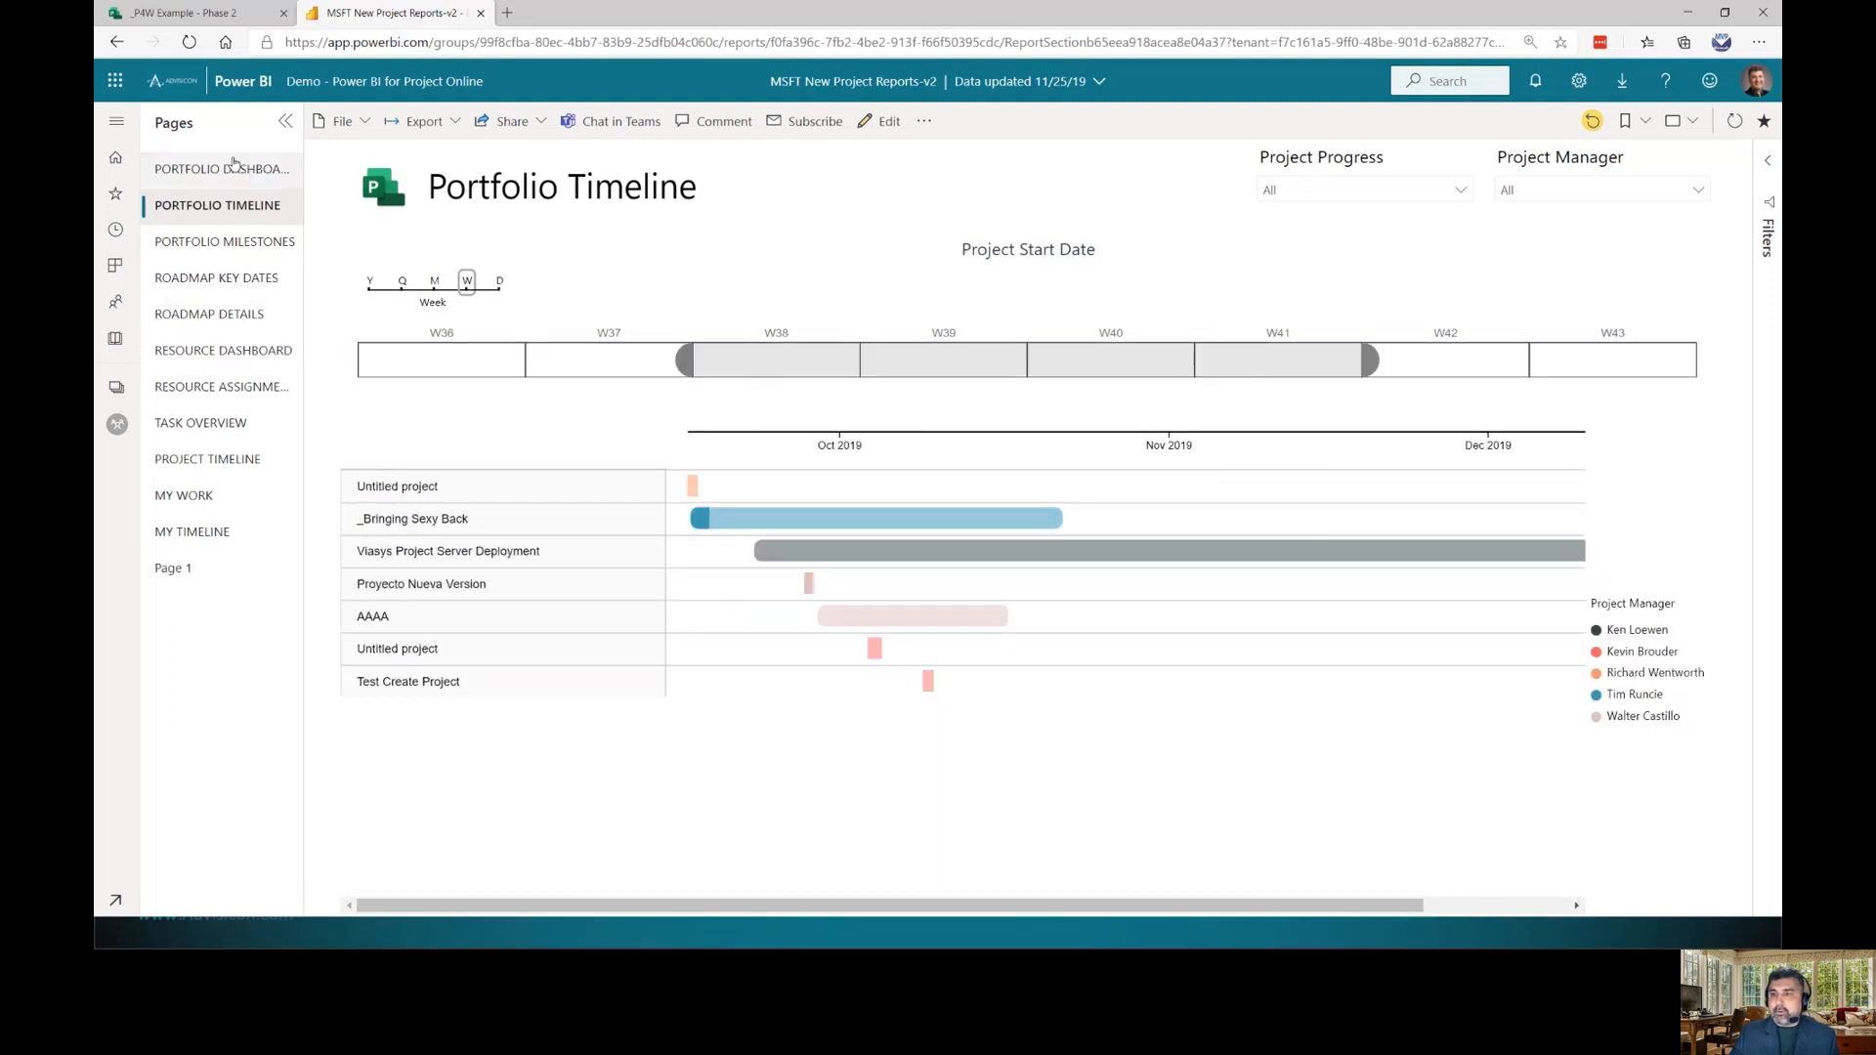
left_click(227, 281)
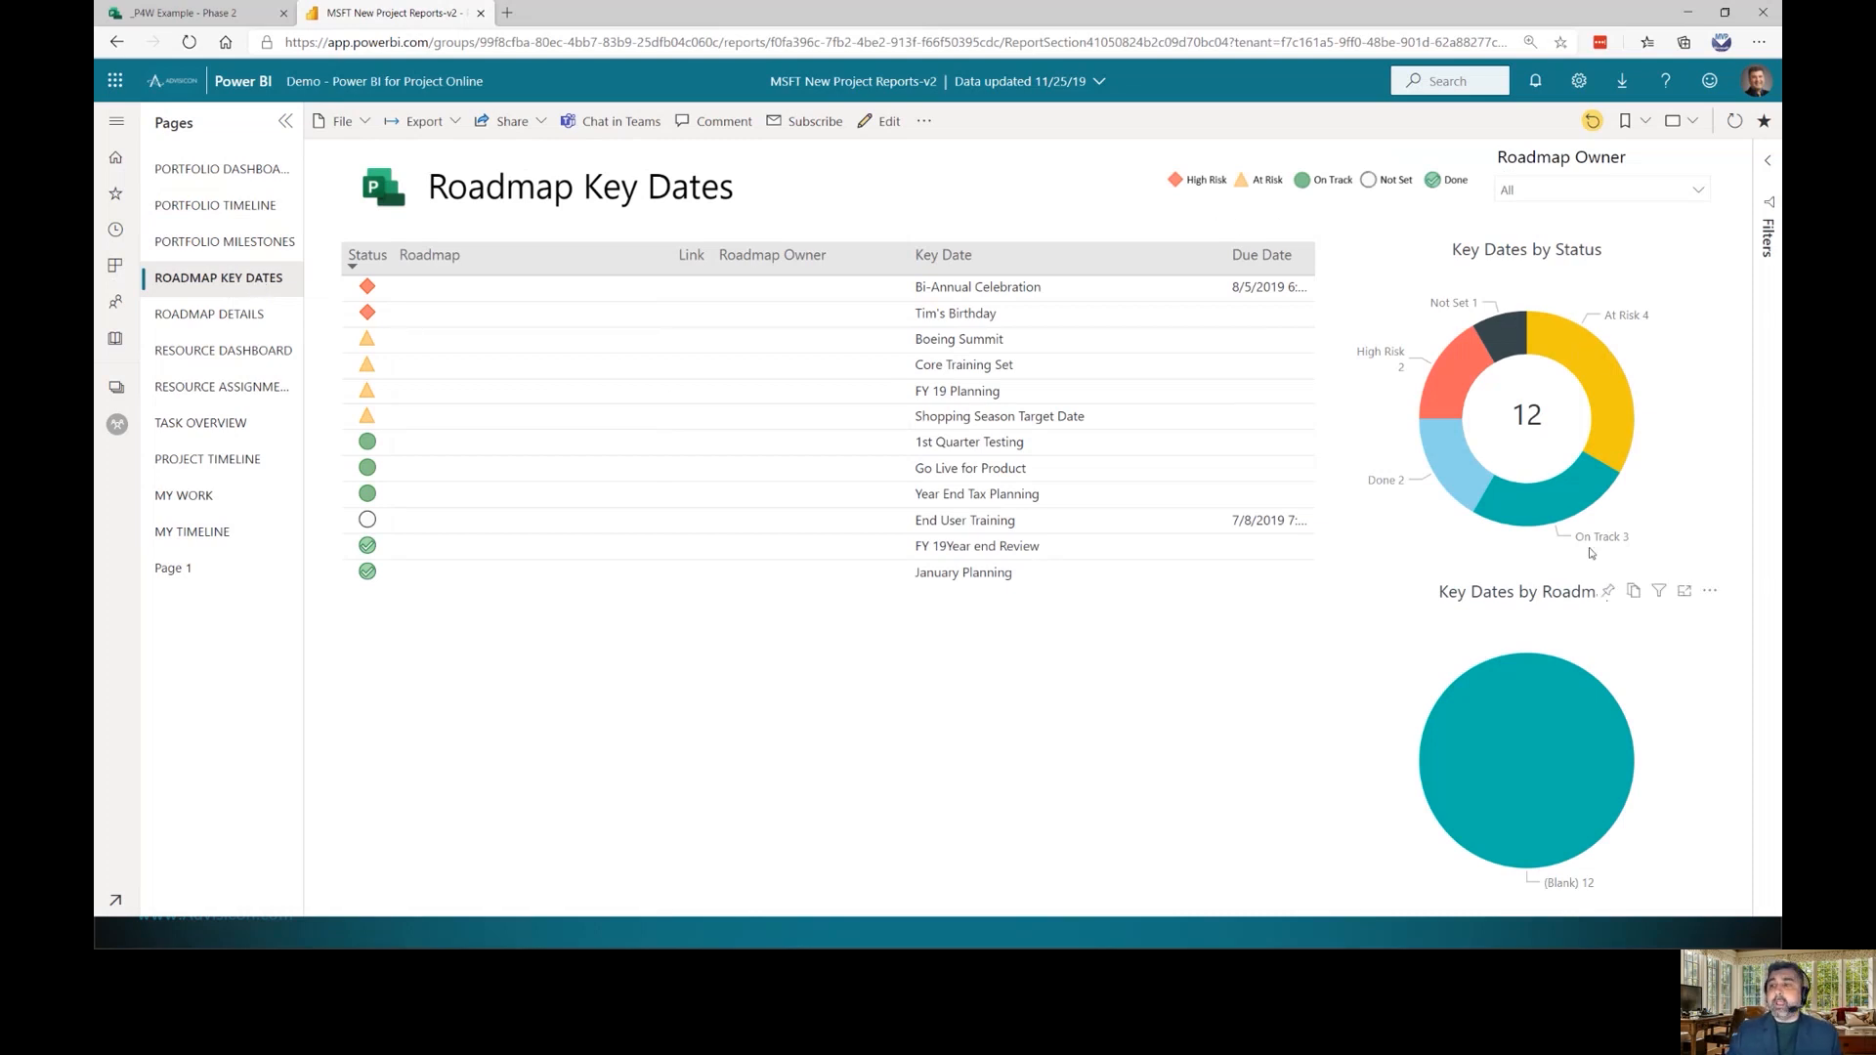
Cross-filter the Resource Dashboard to Overdue tasks and the largest resource, then go to Resource Assignments
left_click(195, 353)
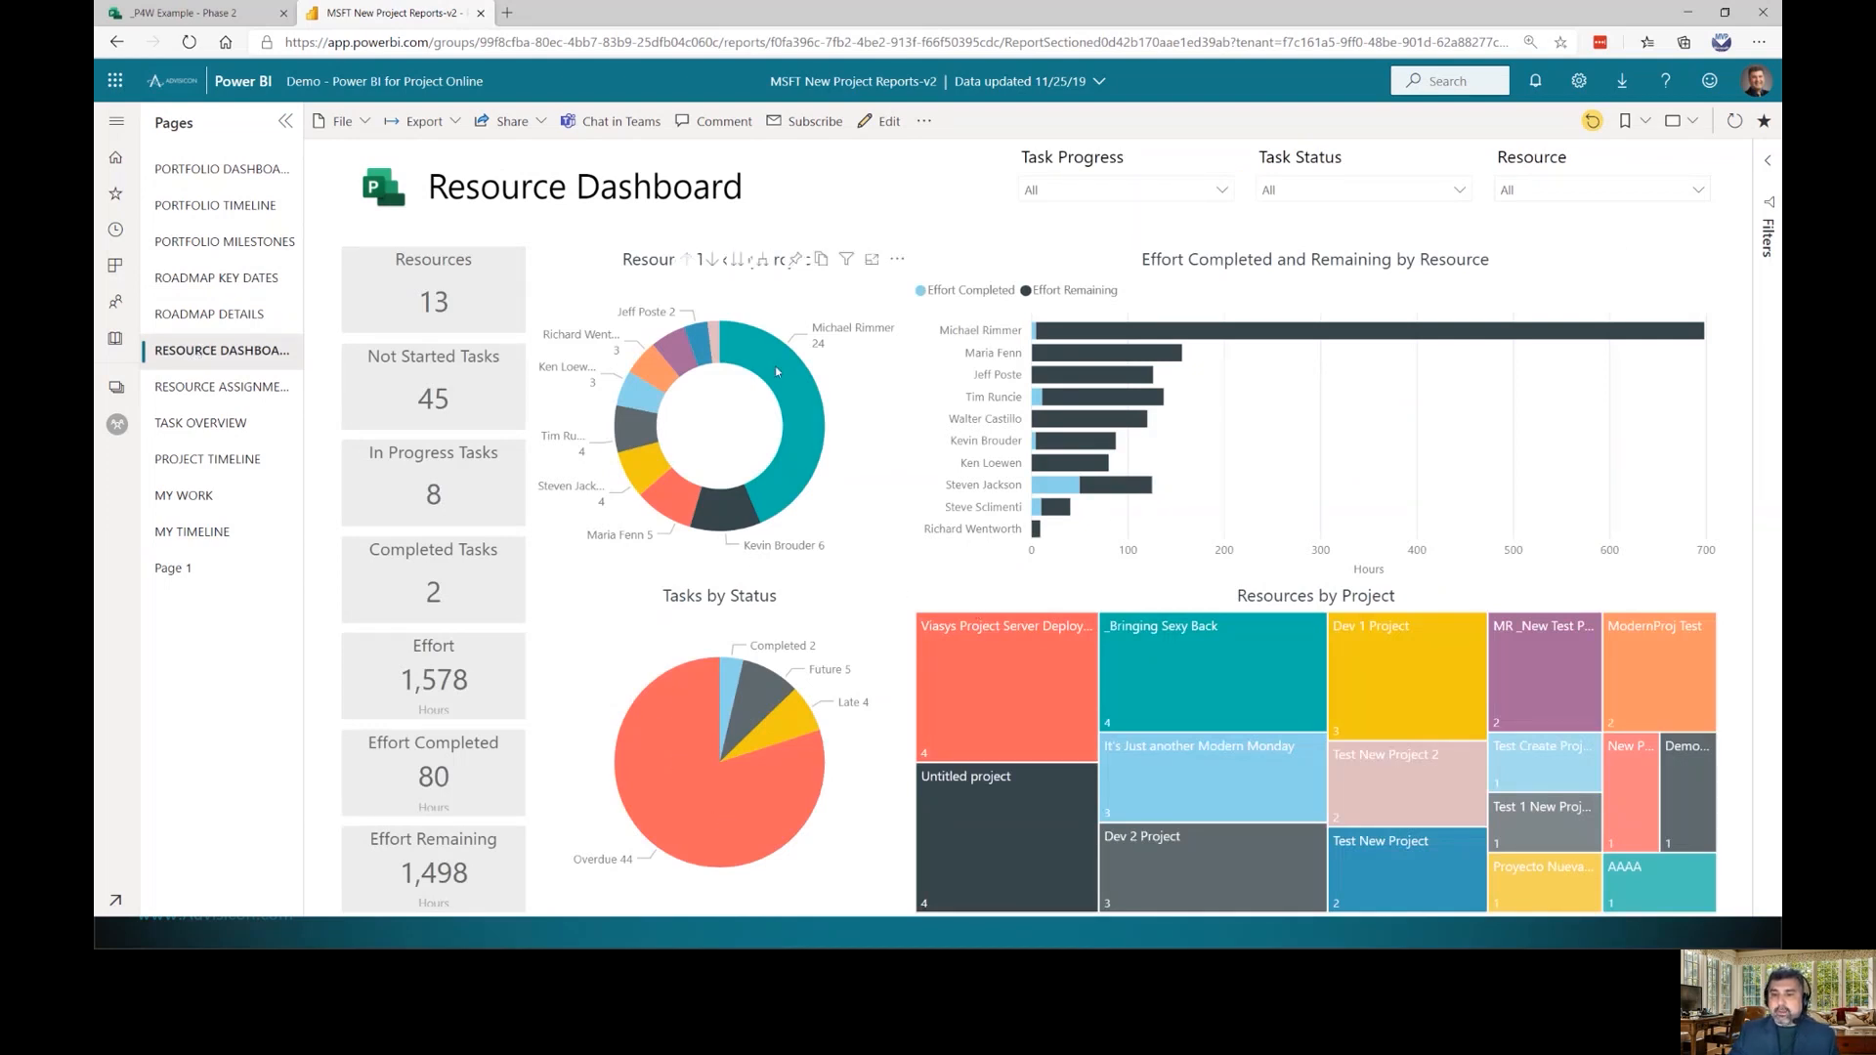
left_click(664, 742)
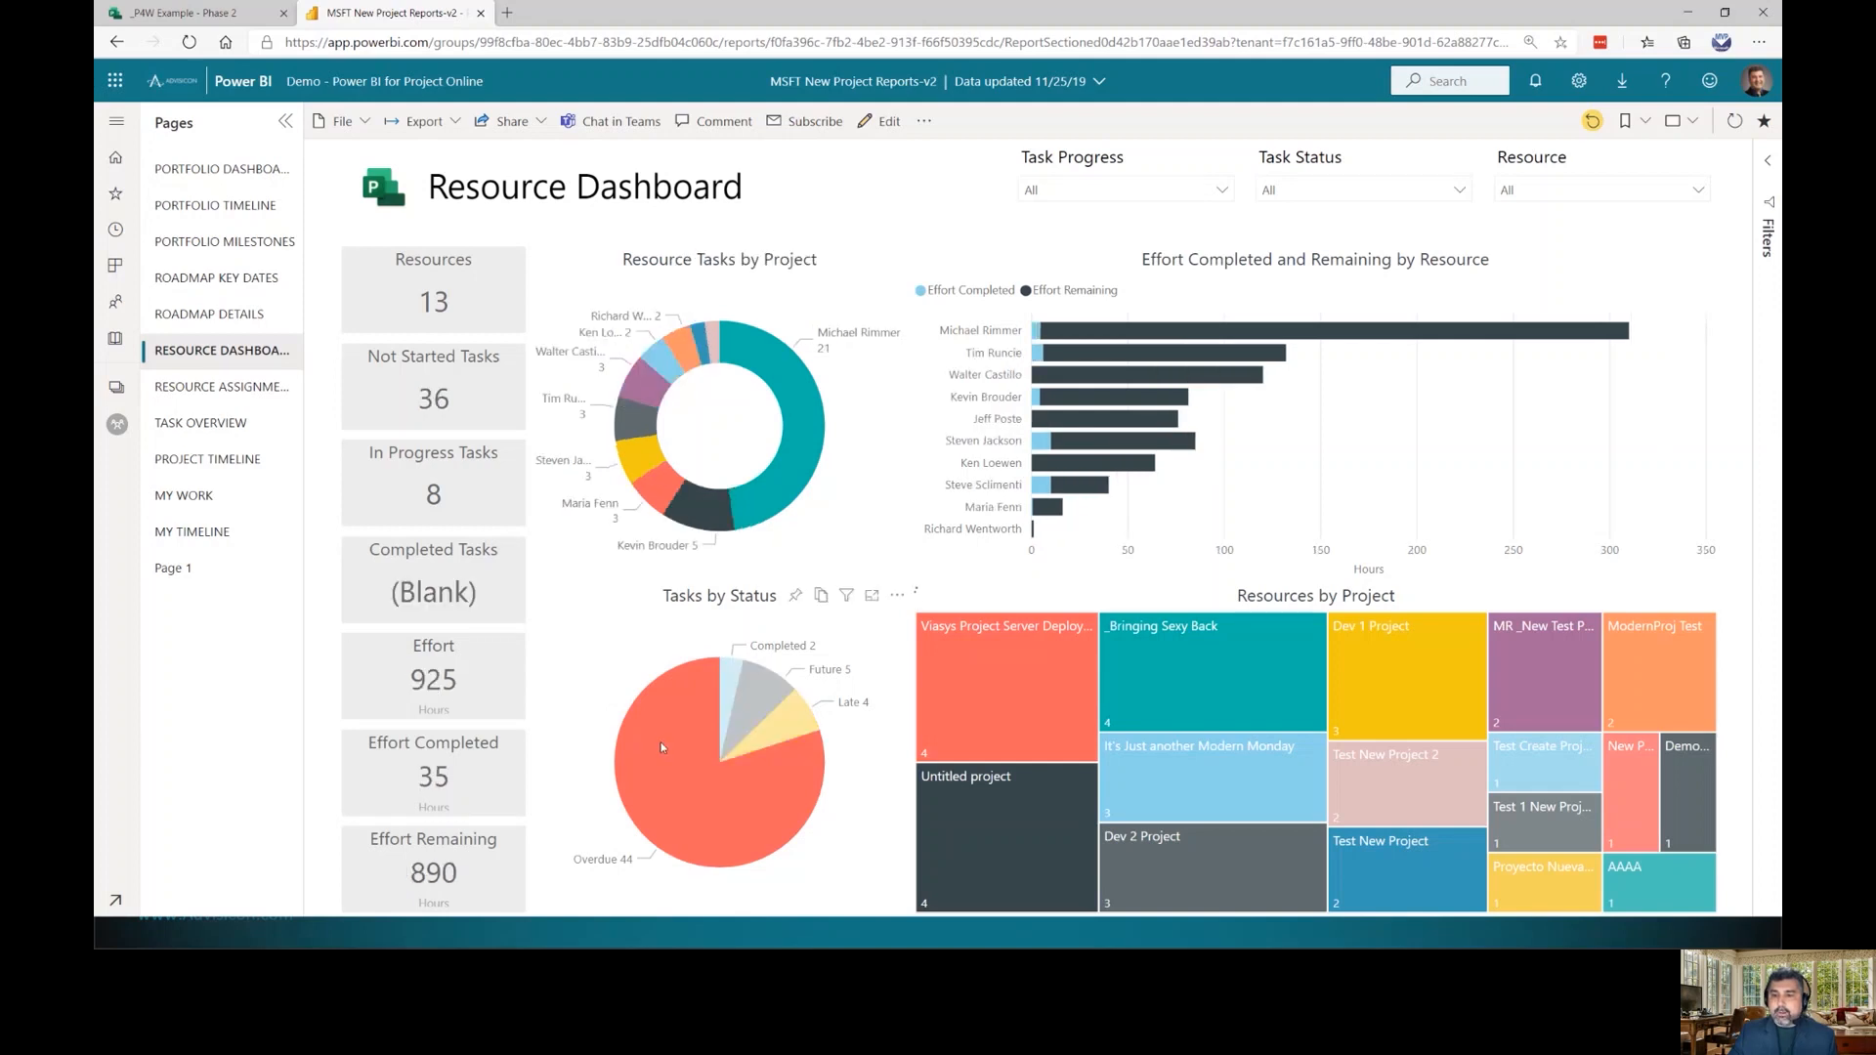
left_click(797, 374)
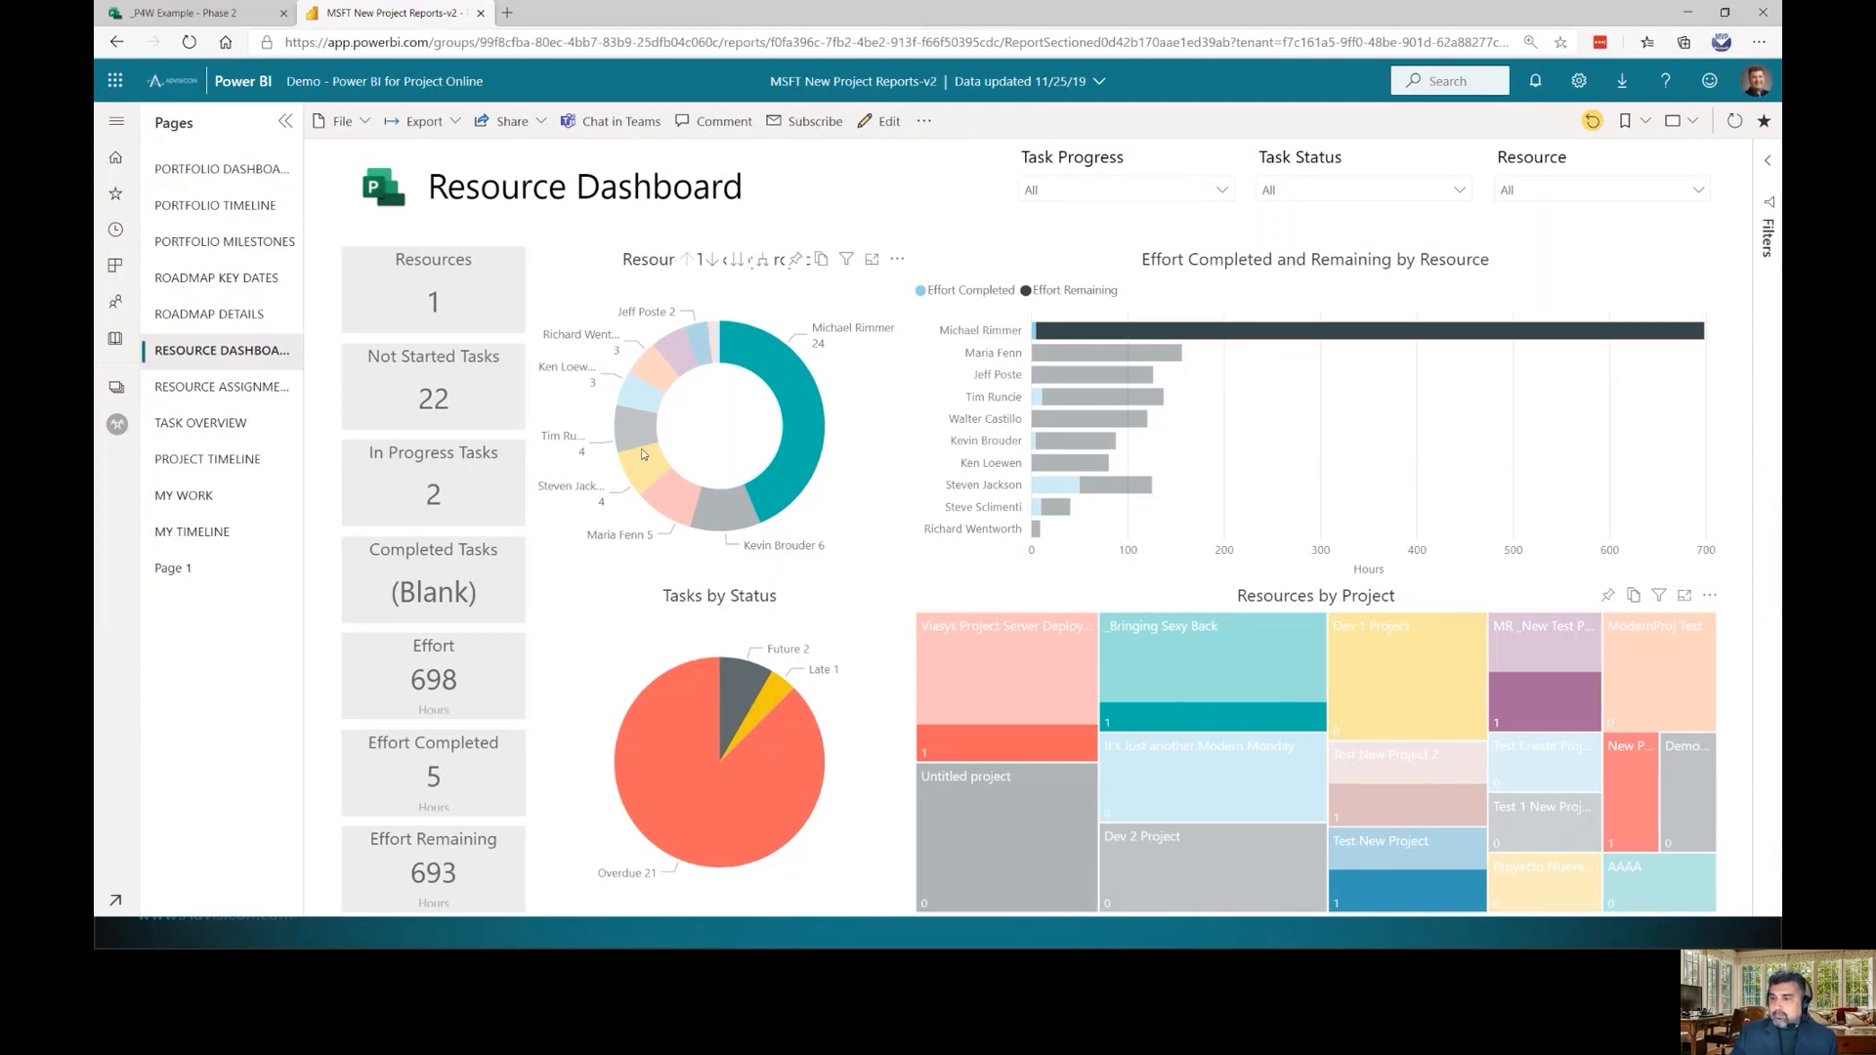
left_click(233, 388)
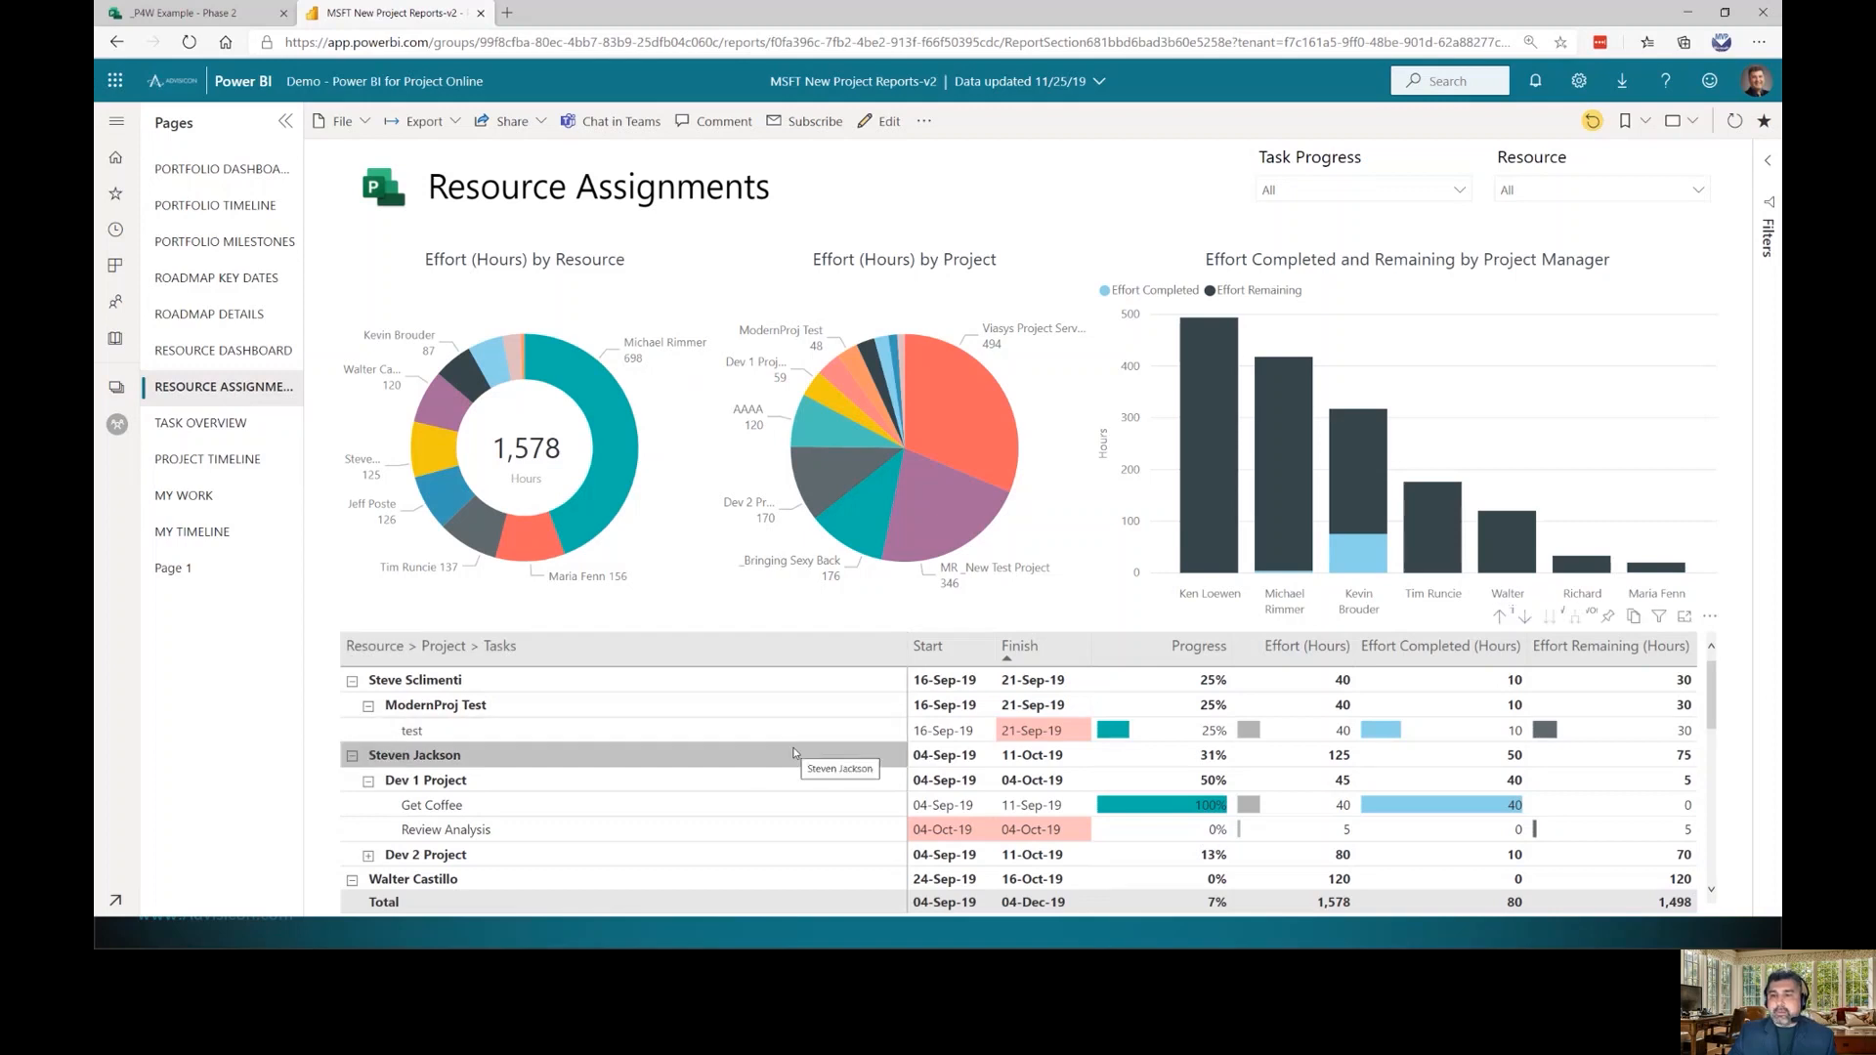
Expand Dev 2 Project, filter to the 698-hour resource and expand its row, then go to Task Overview
scroll(794, 752, "down", 4)
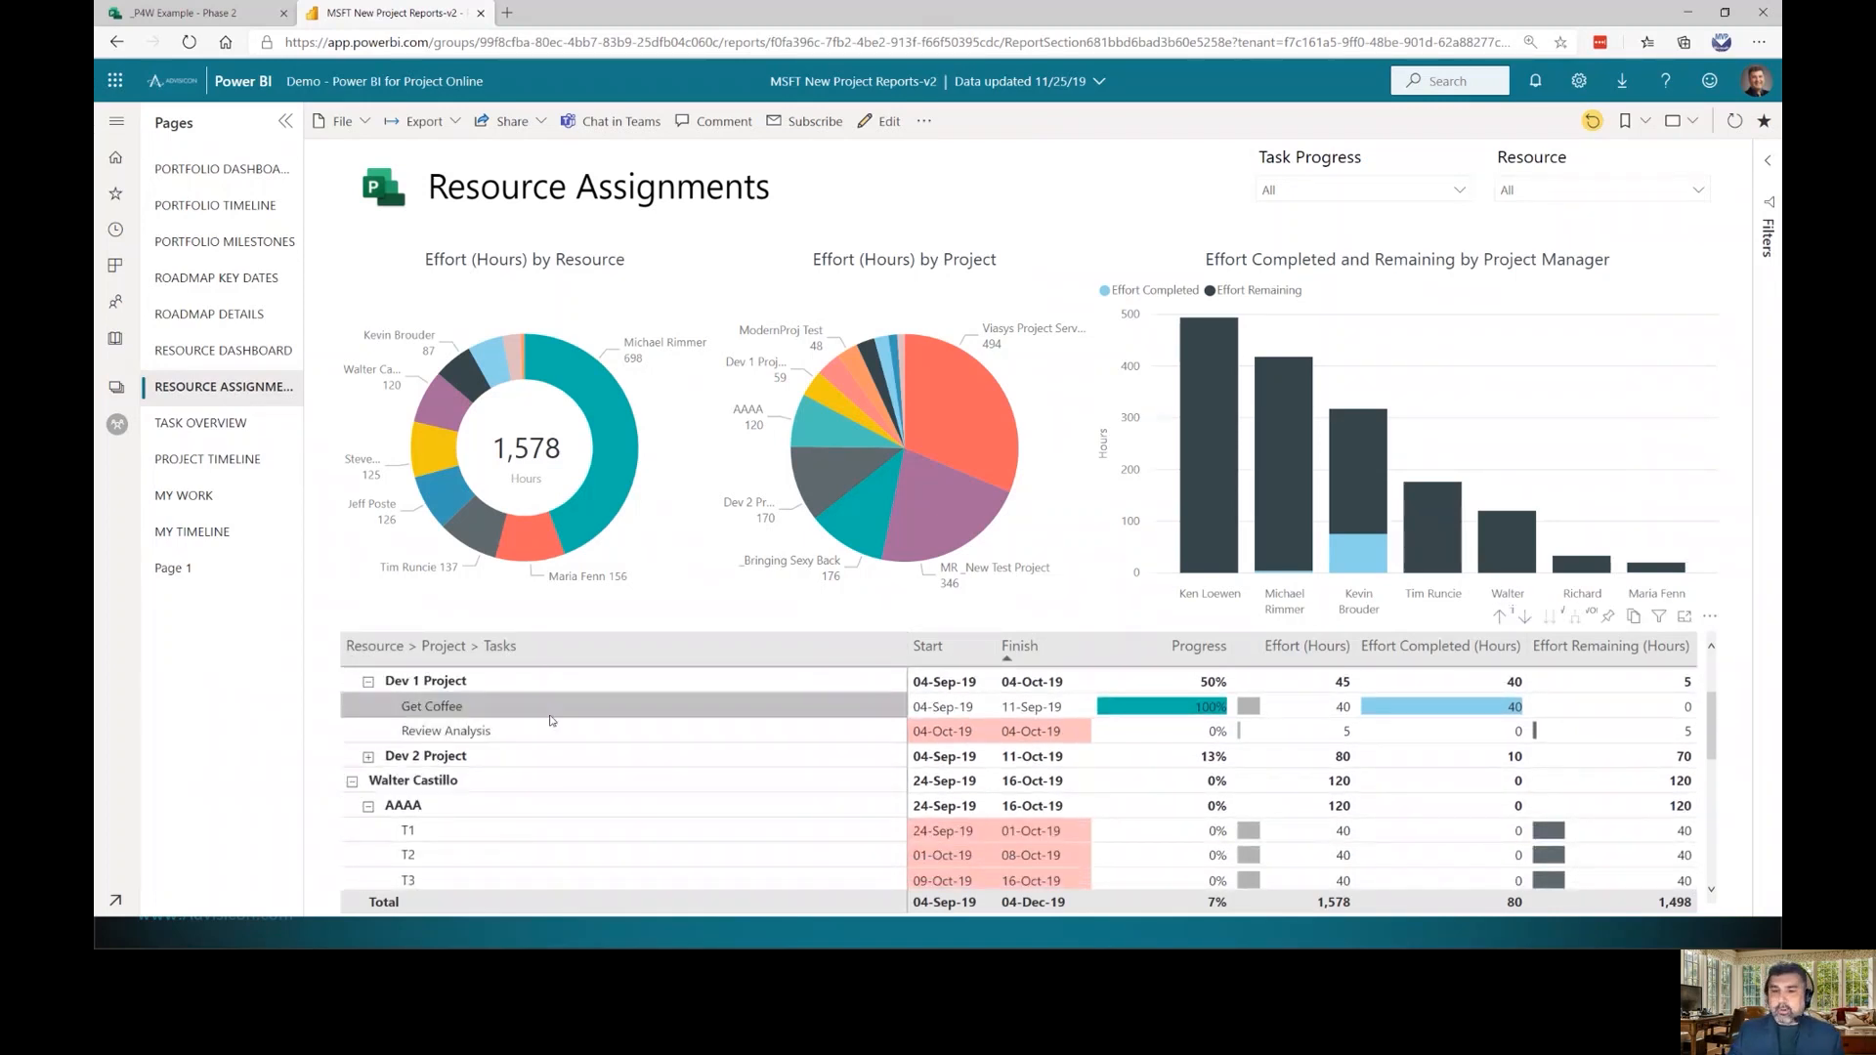
scroll(552, 733, "down", 3)
scroll(557, 747, "down", 3)
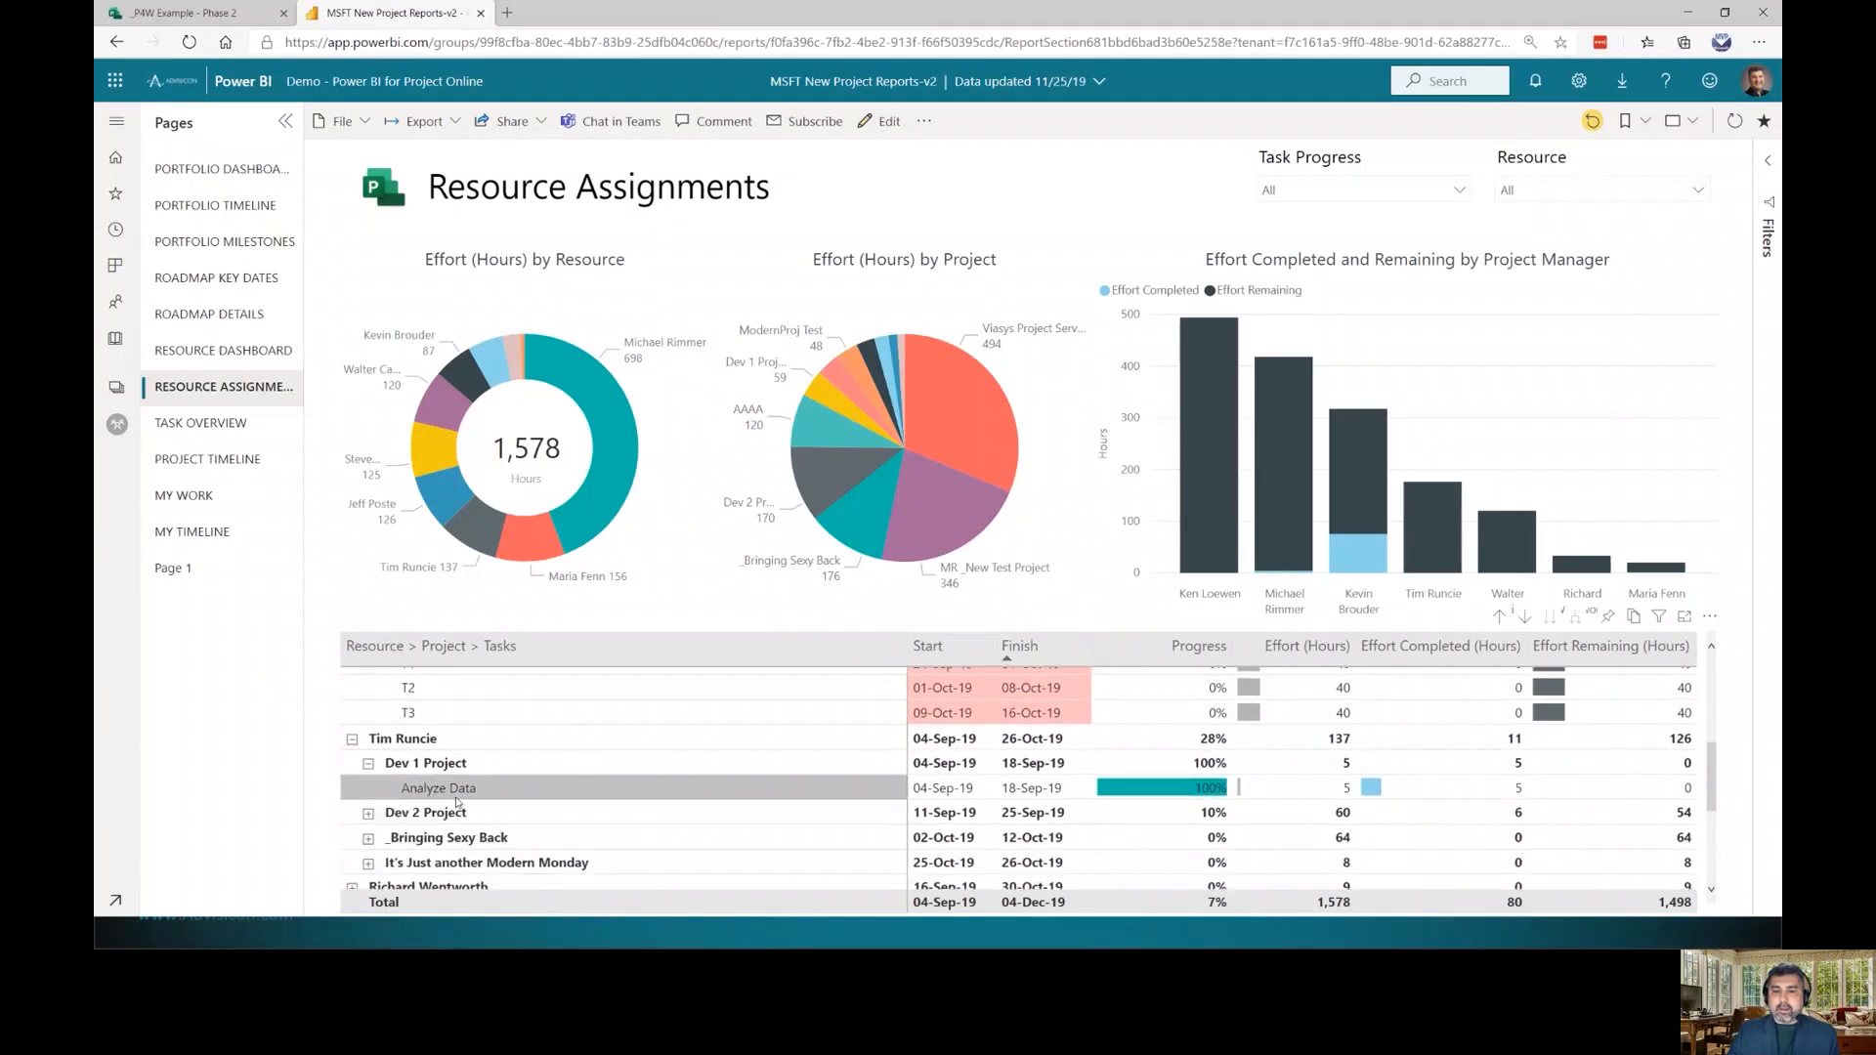
left_click(368, 813)
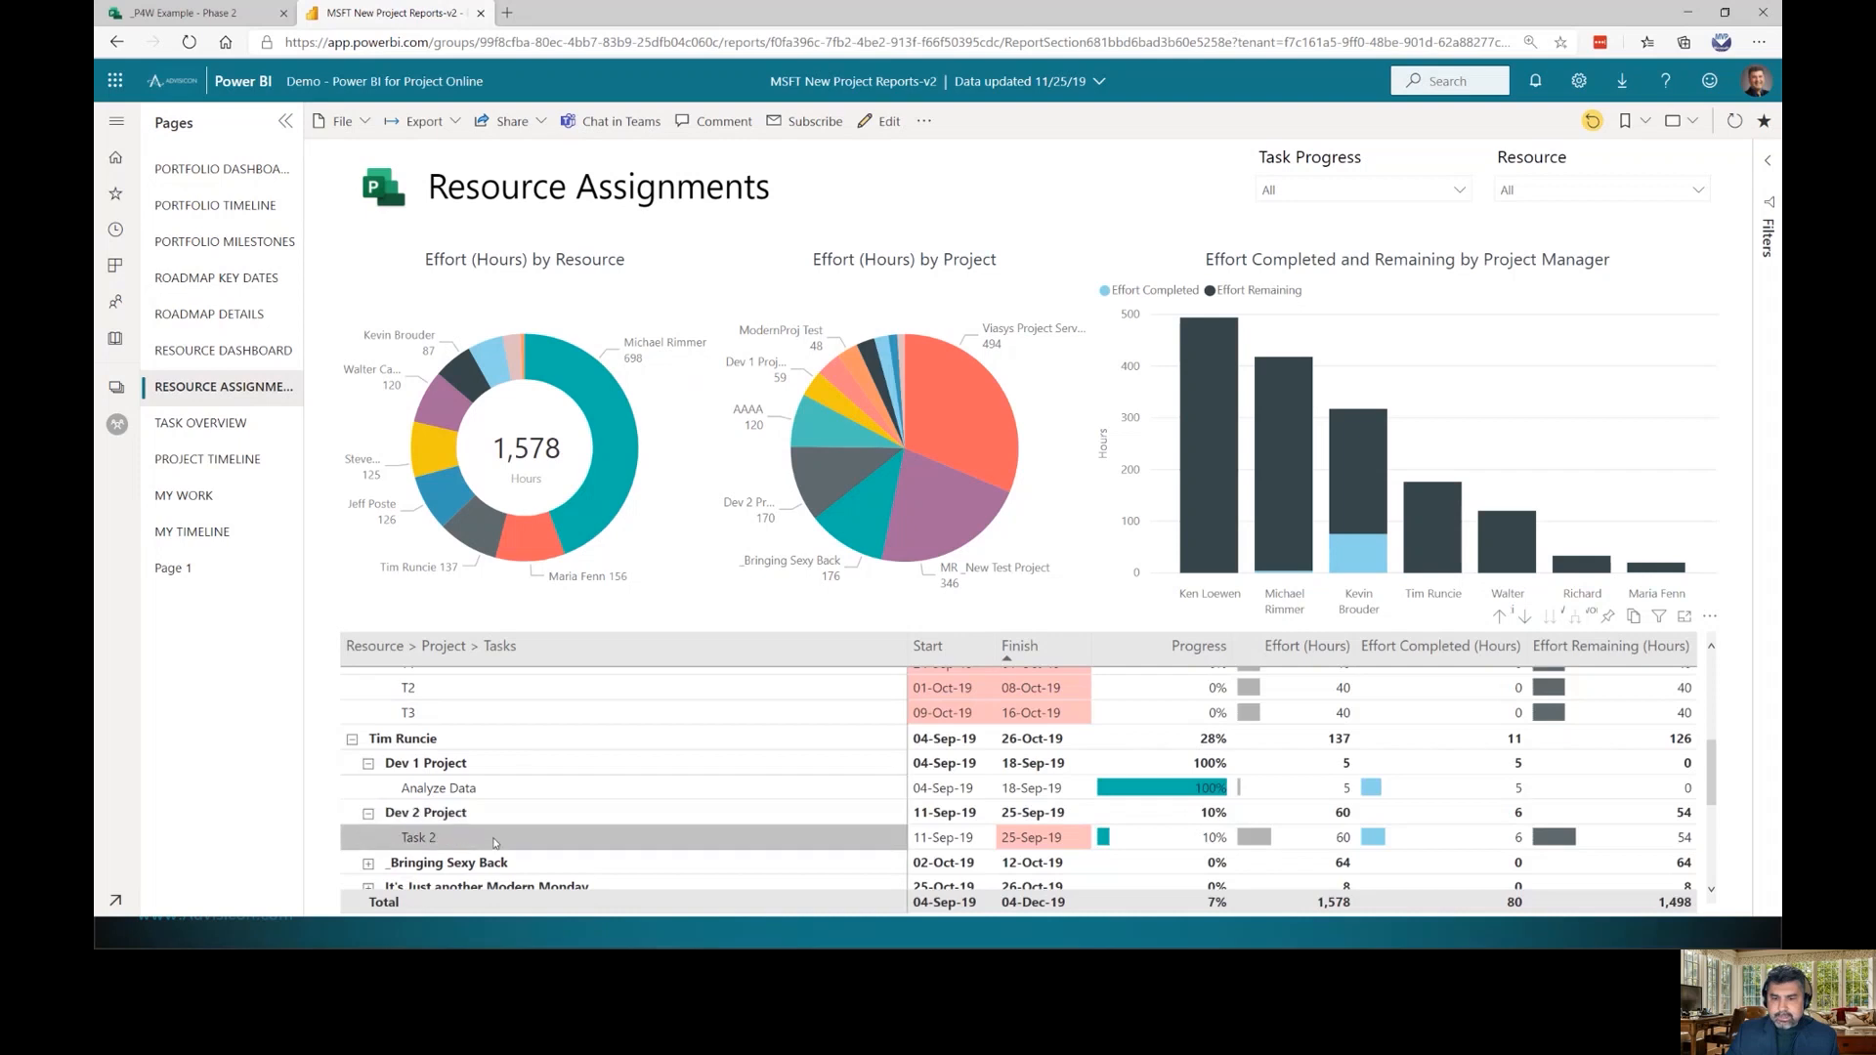
scroll(491, 843, "down", 5)
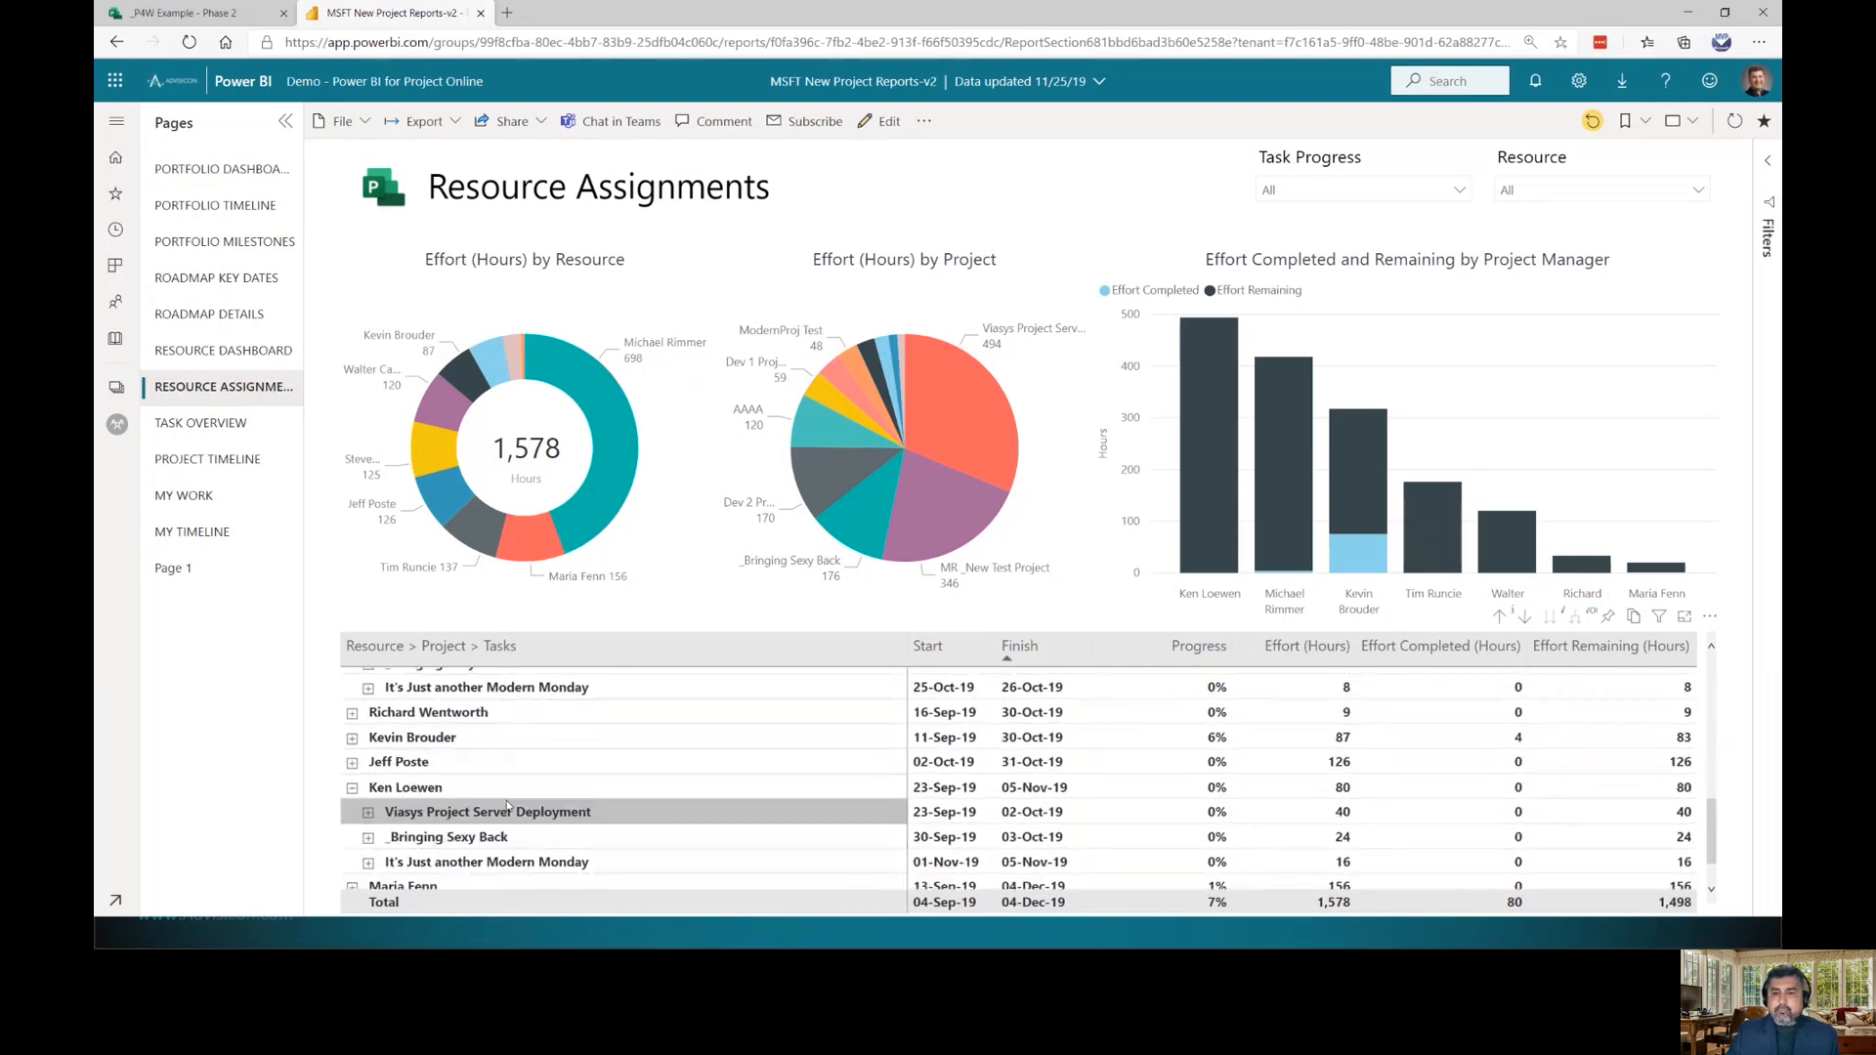
left_click(605, 388)
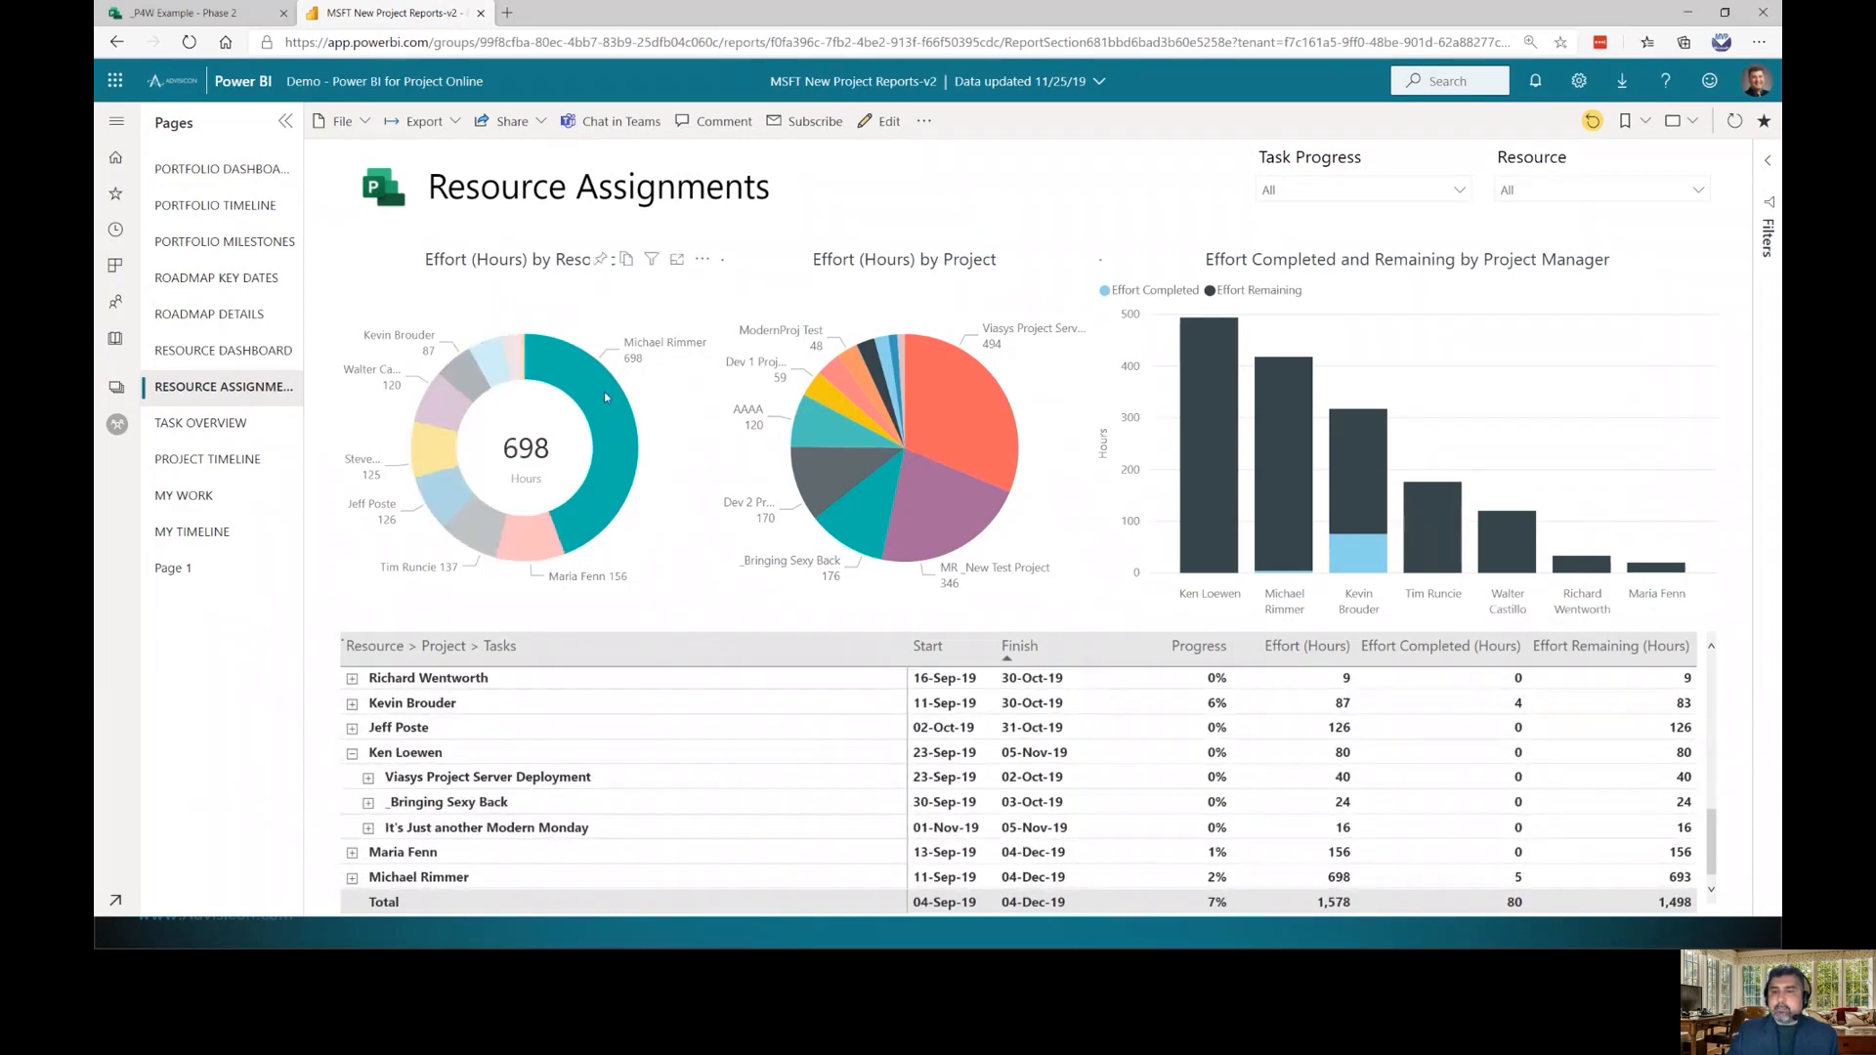
left_click(351, 682)
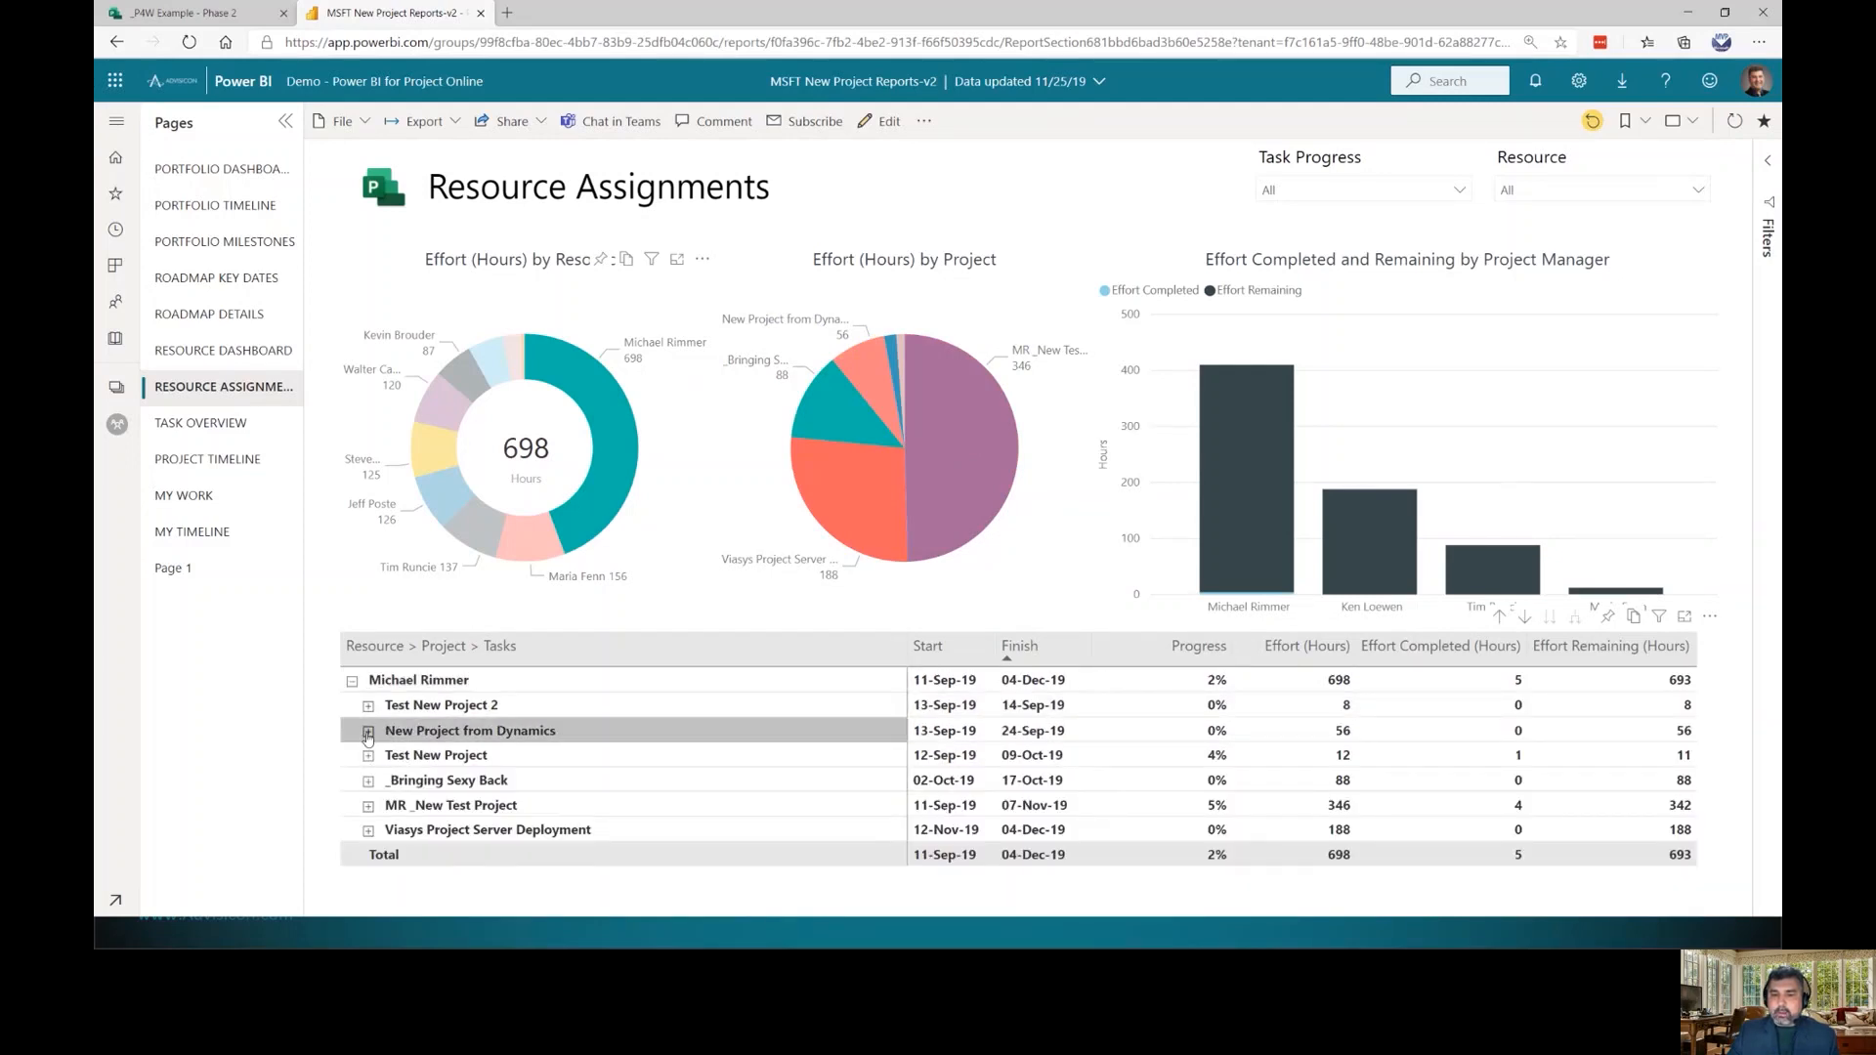
left_click(207, 424)
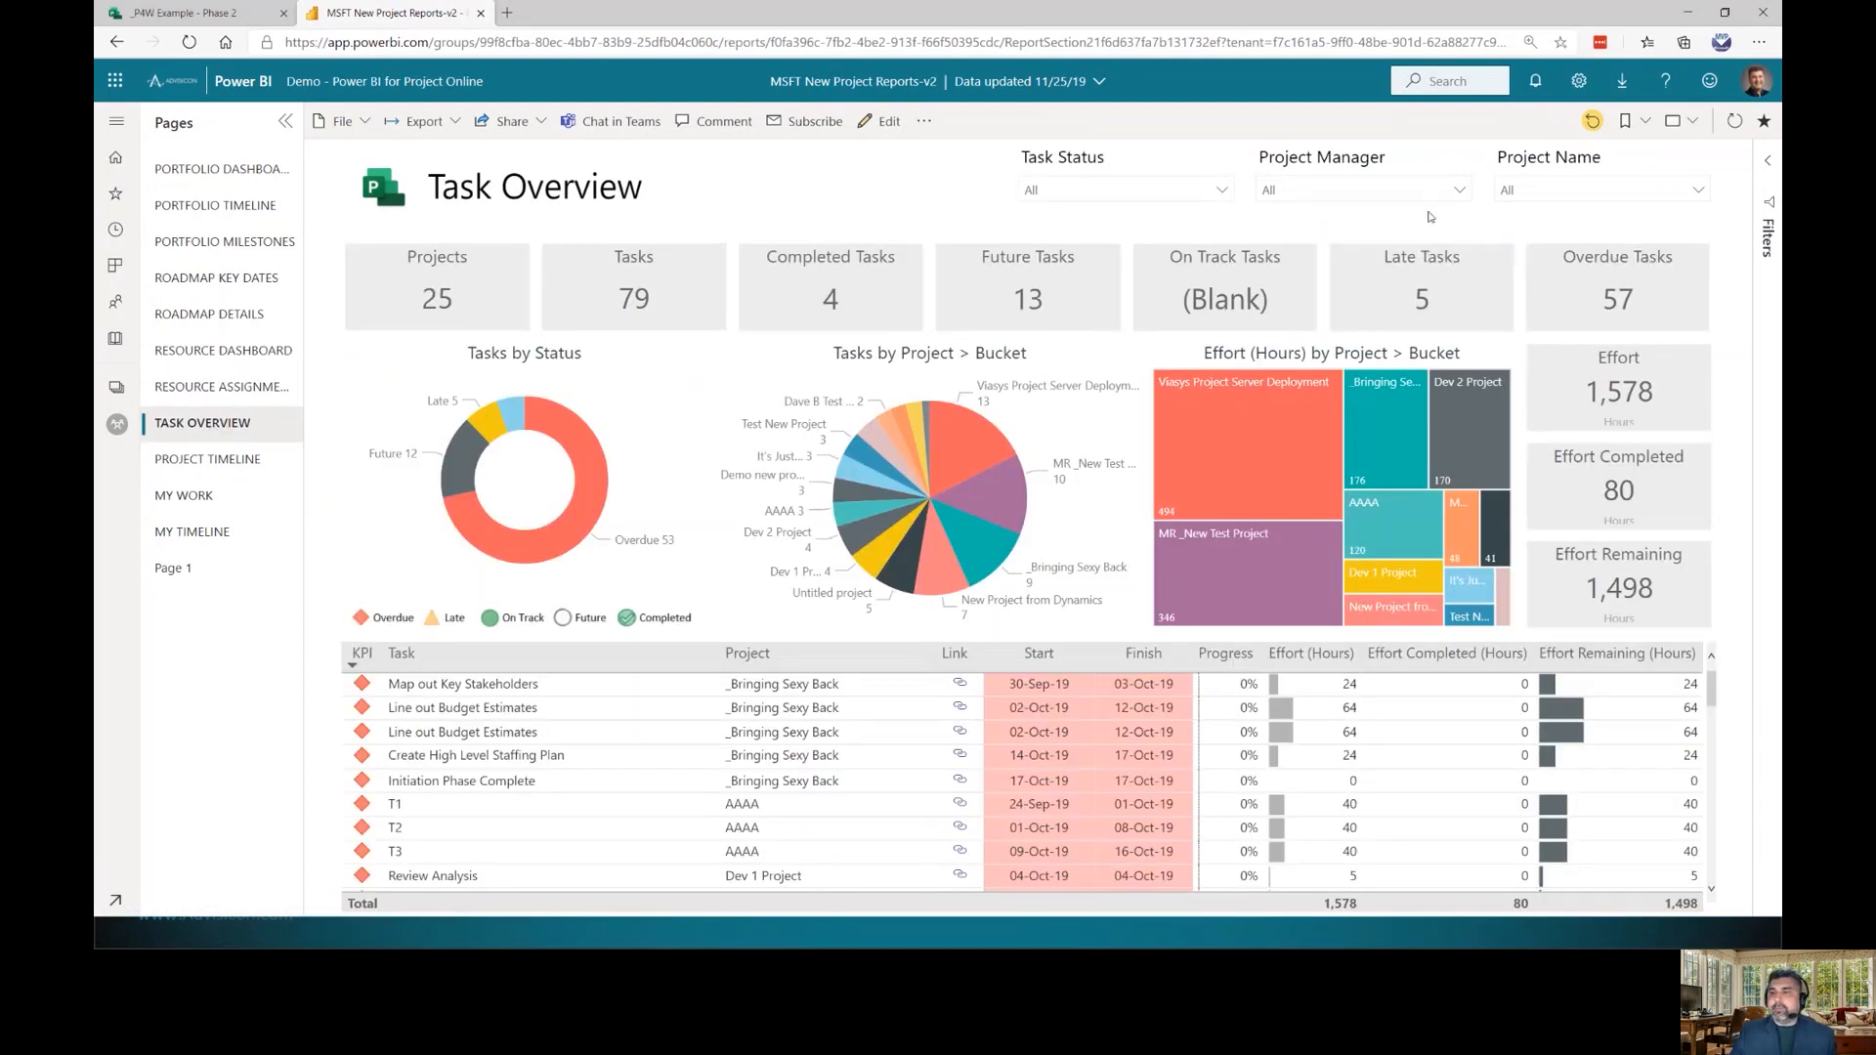
Try several Project Manager filters, reset to All, check Task Status choices, then go to Project Timeline
left_click(1459, 190)
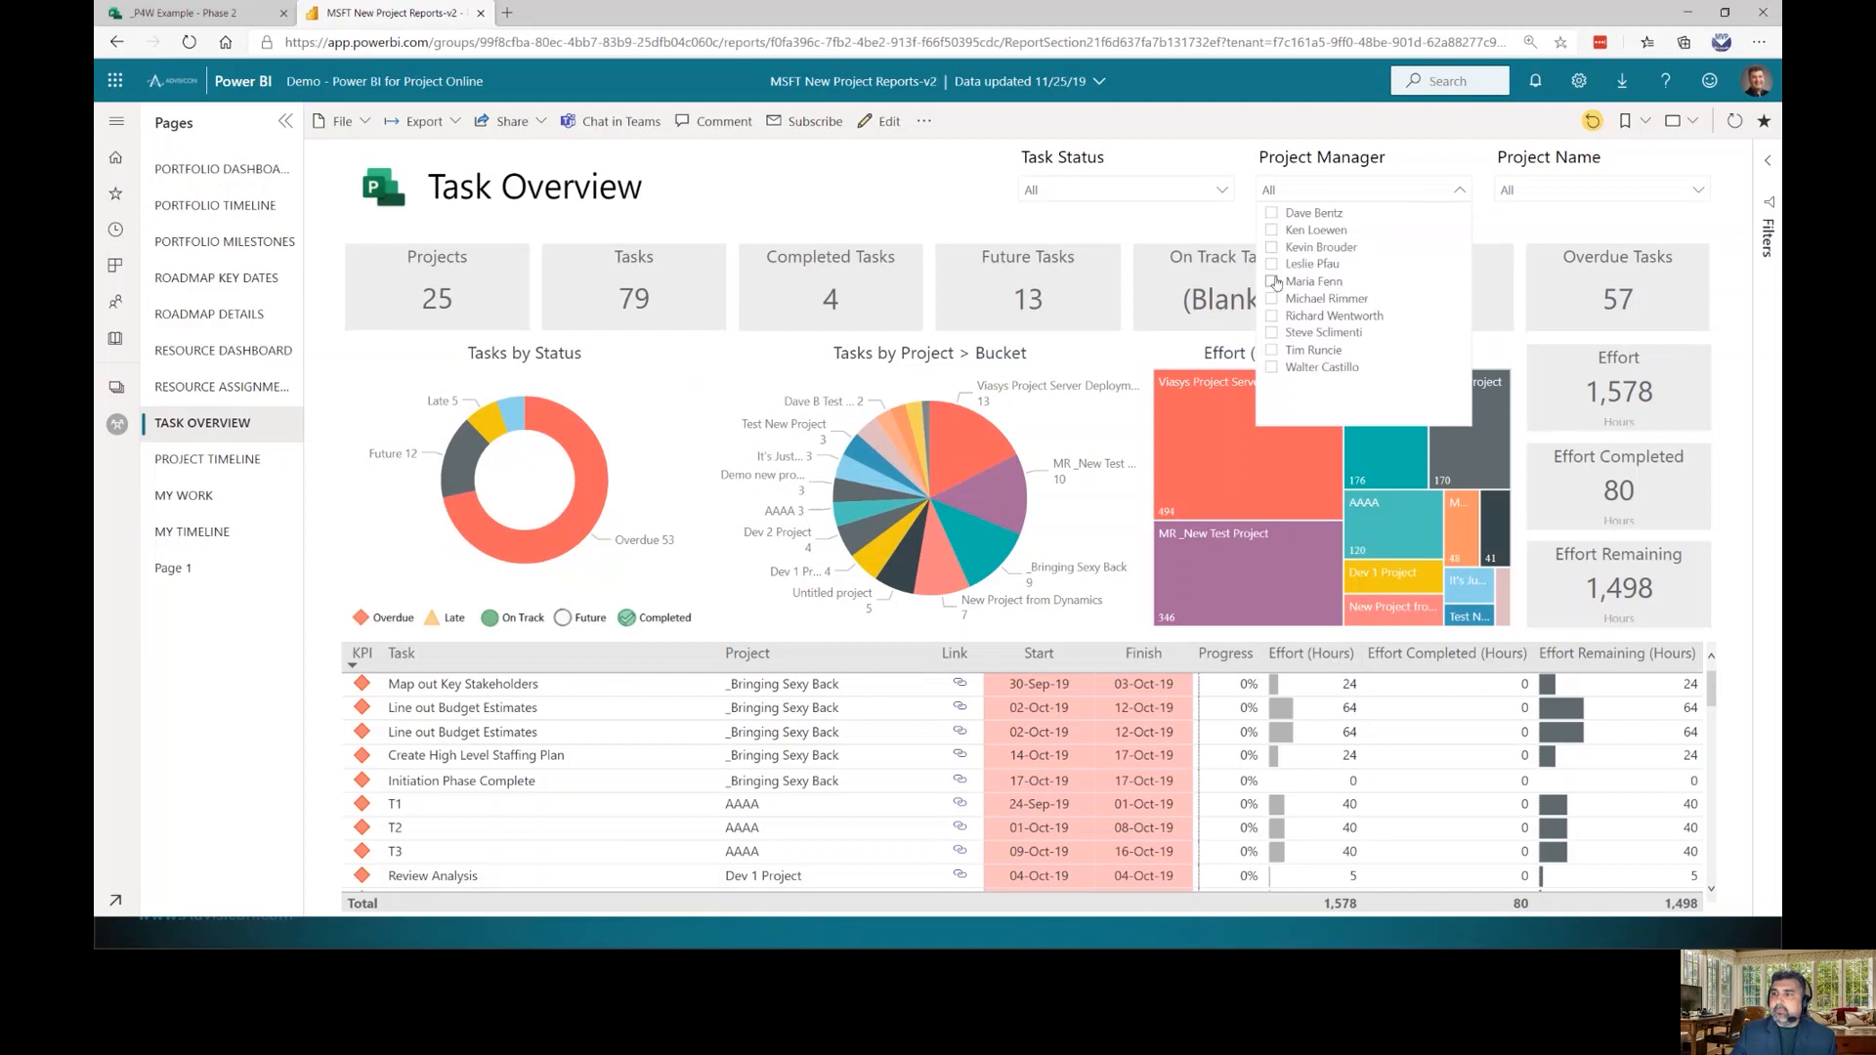
left_click(1273, 334)
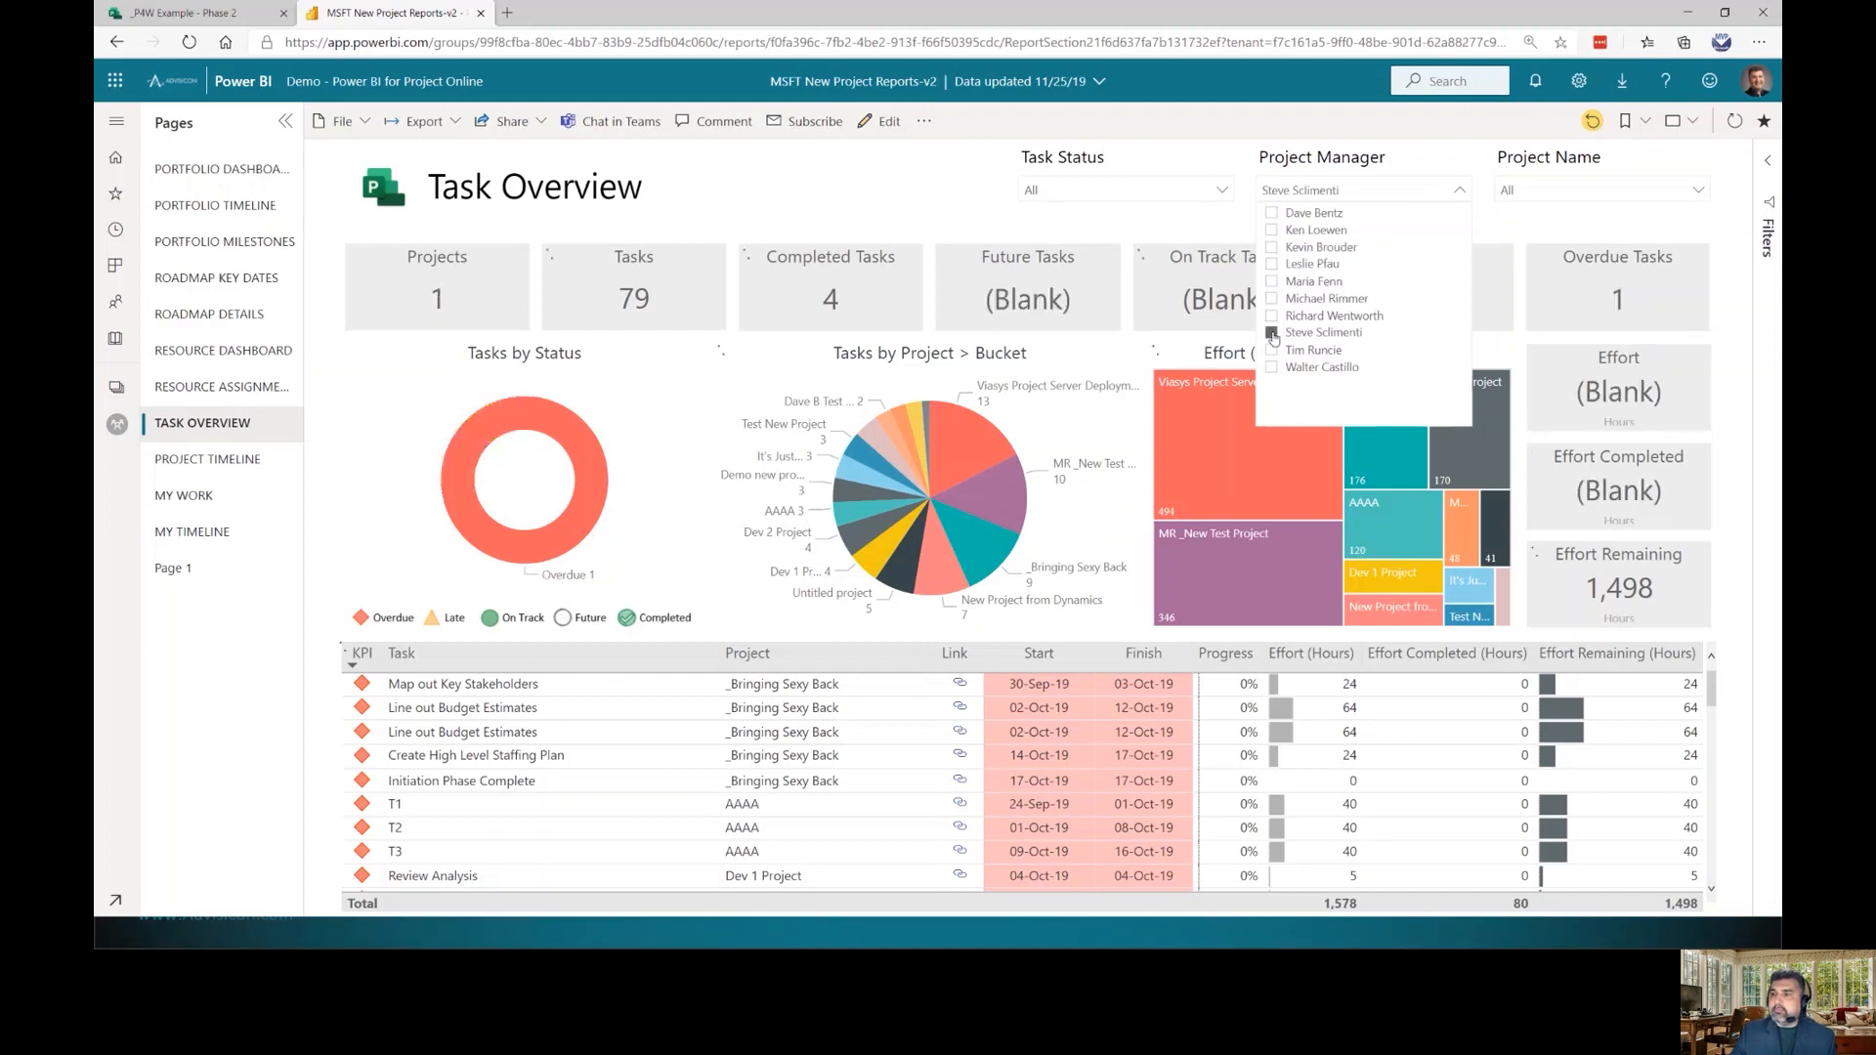
left_click(1272, 351)
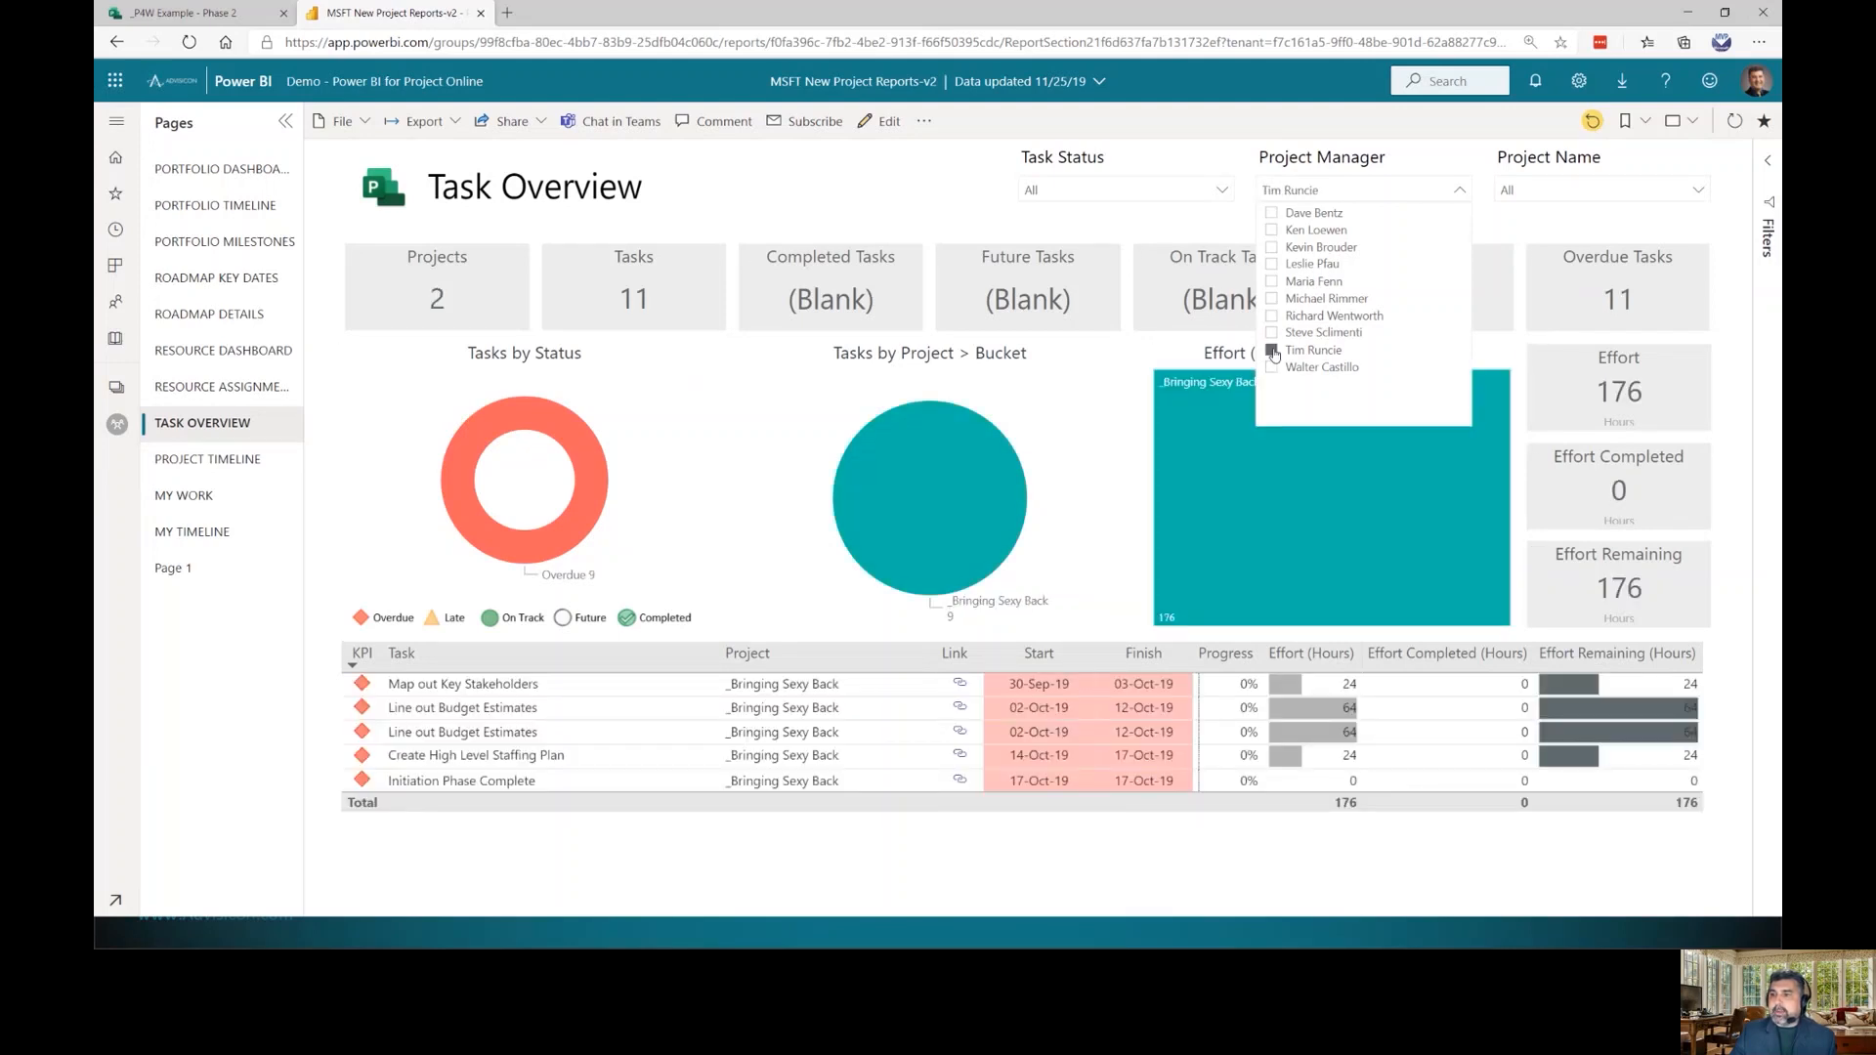
left_click(1272, 214)
left_click(1272, 214)
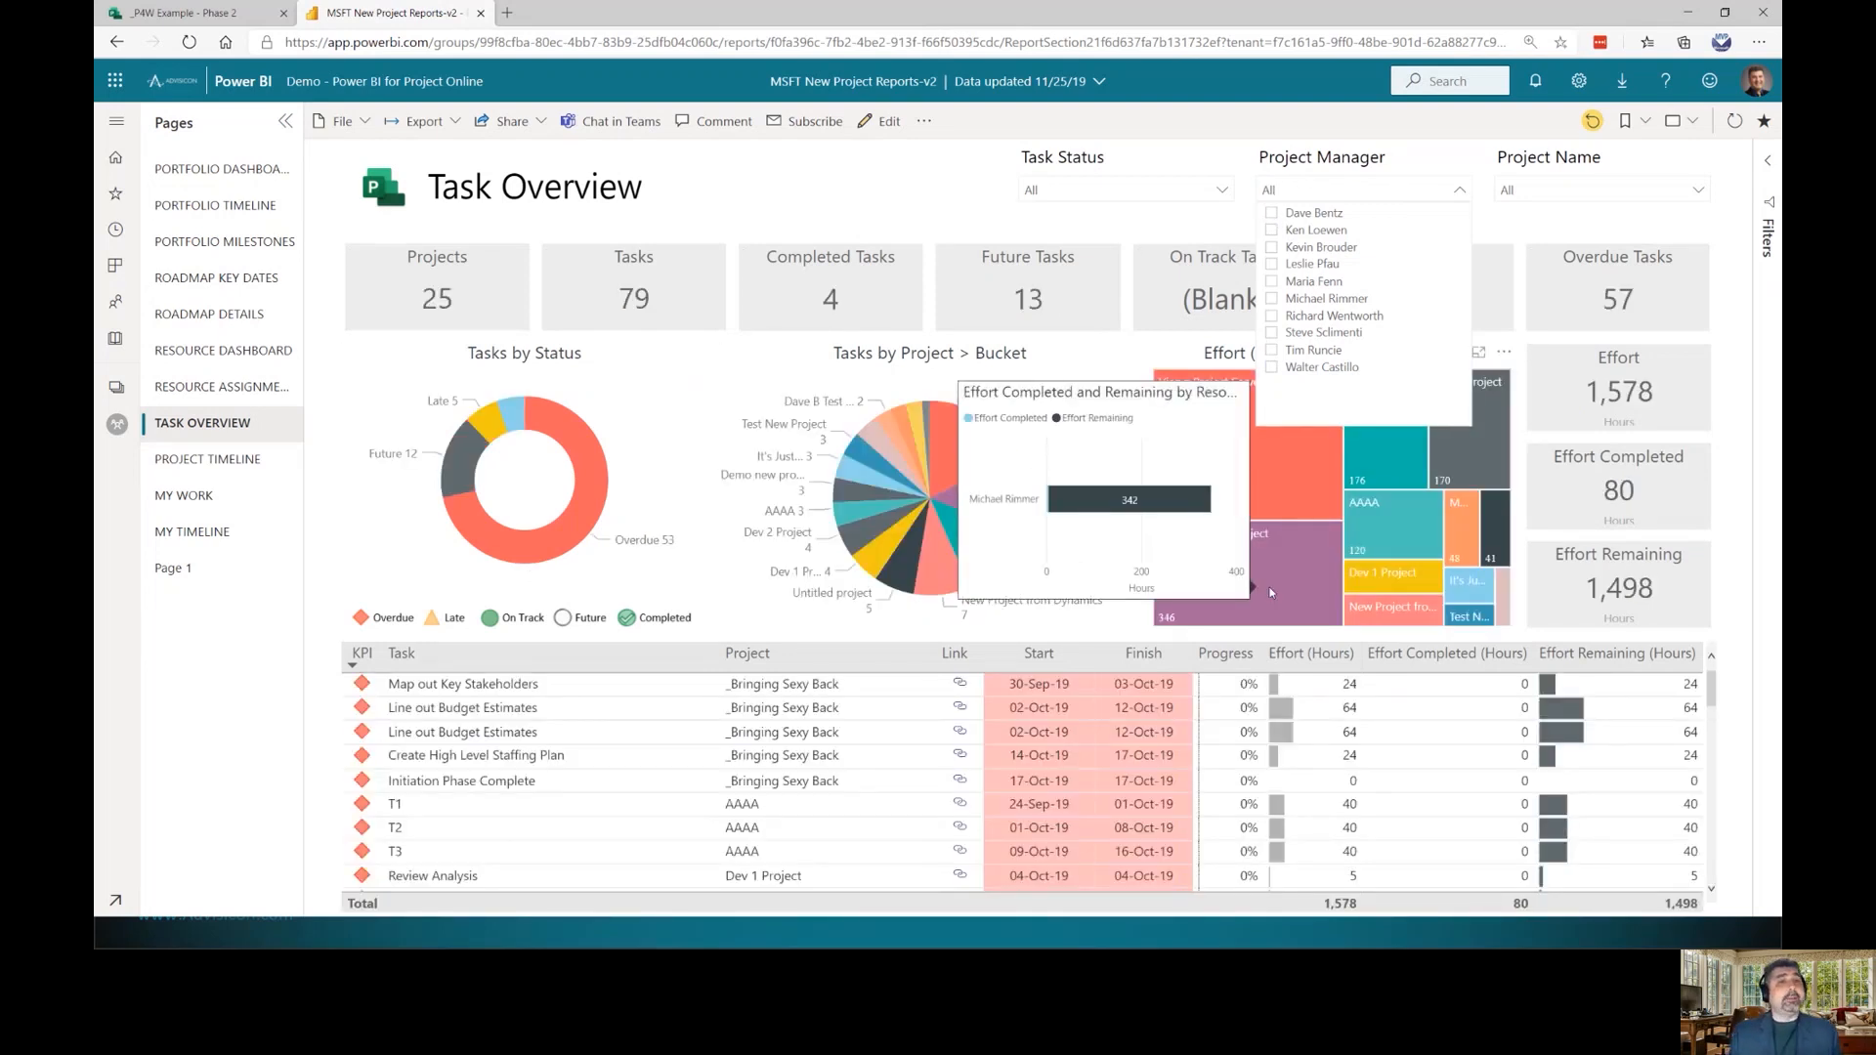
left_click(1222, 191)
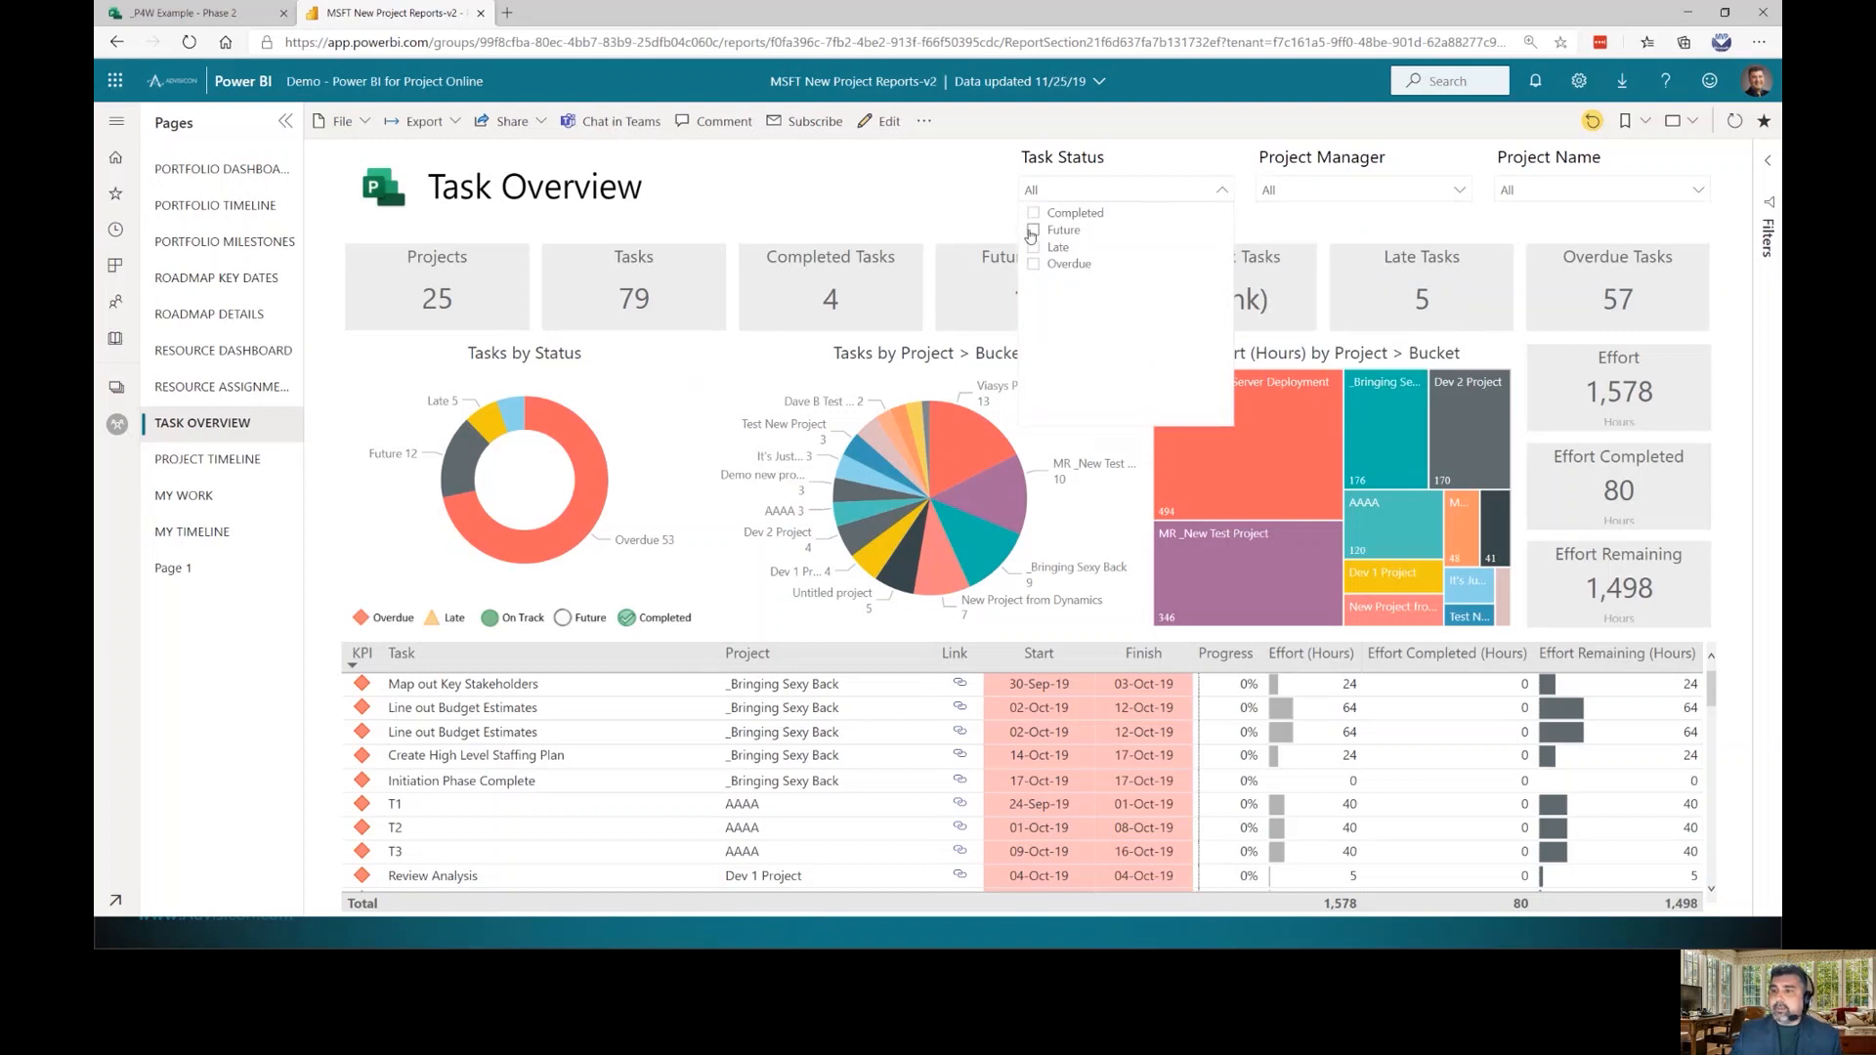
left_click(928, 200)
left_click(210, 459)
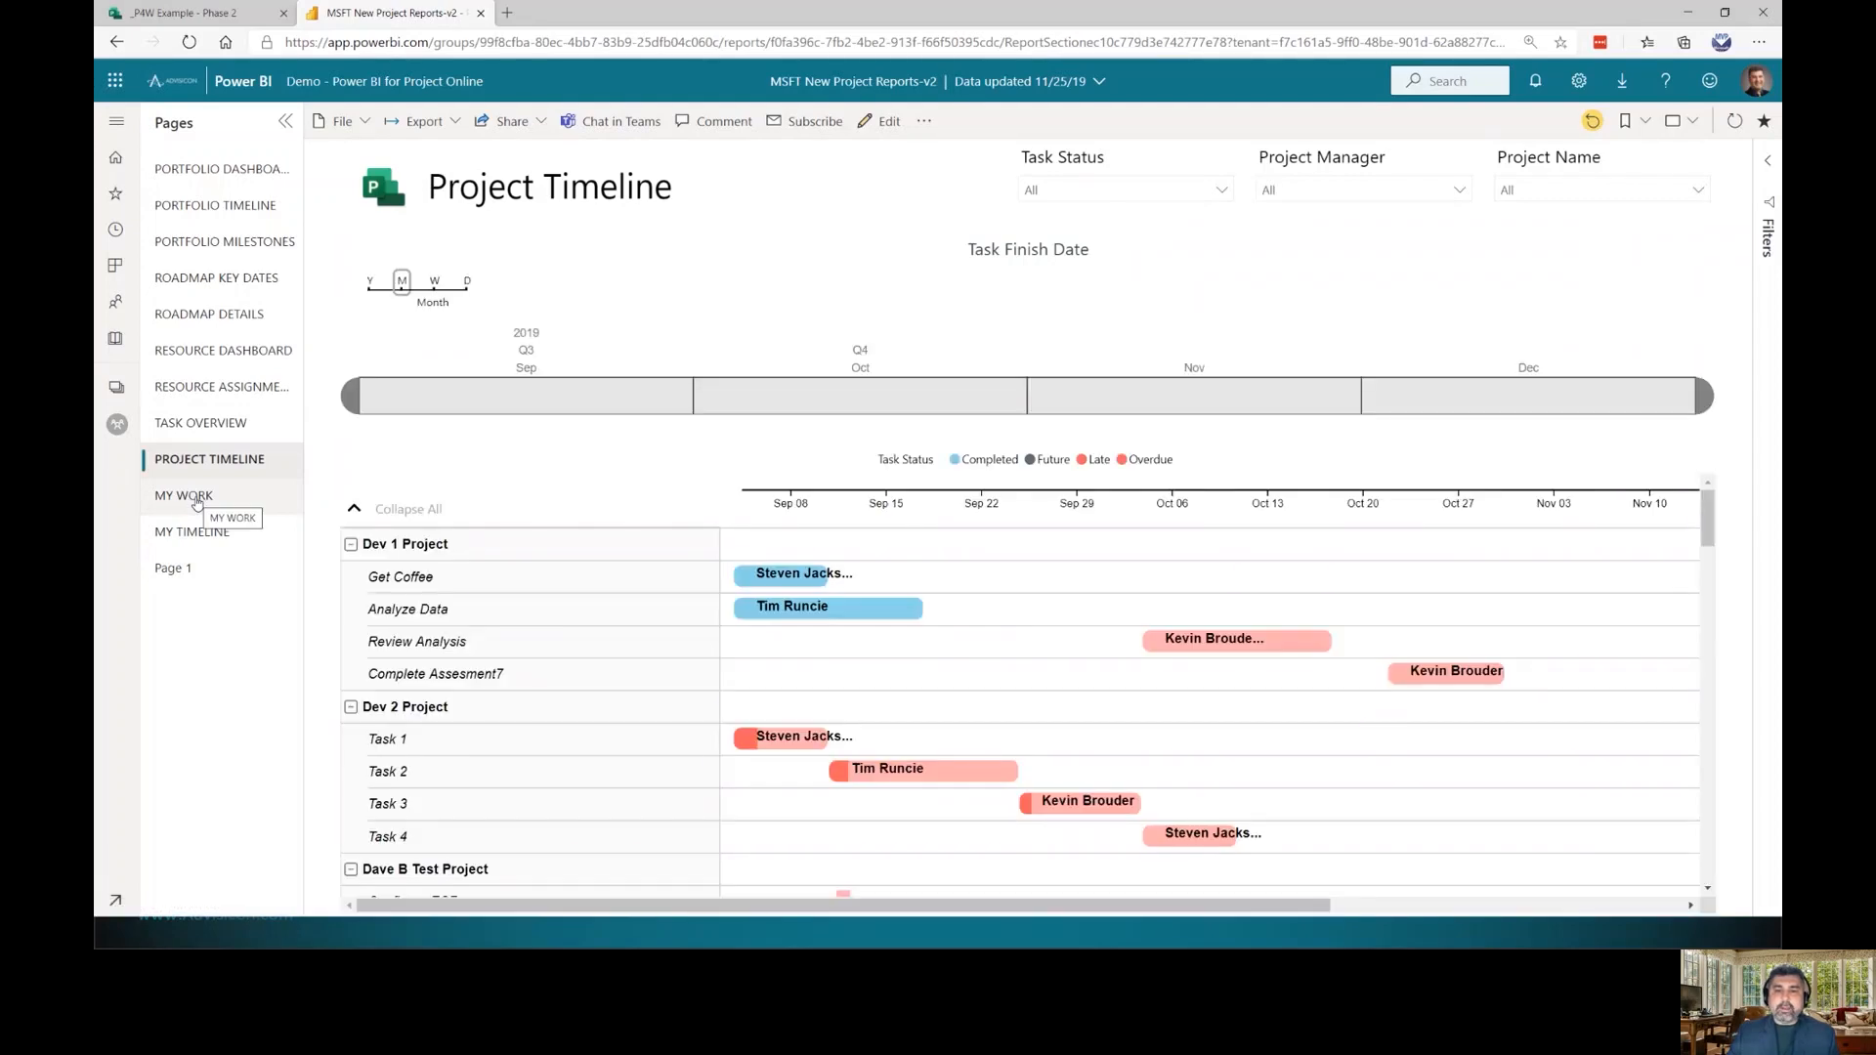
Review the My Work page and another project manager's effort breakdown on Page 1, then return to the _P4W Example - Phase 2 plan
left_click(197, 497)
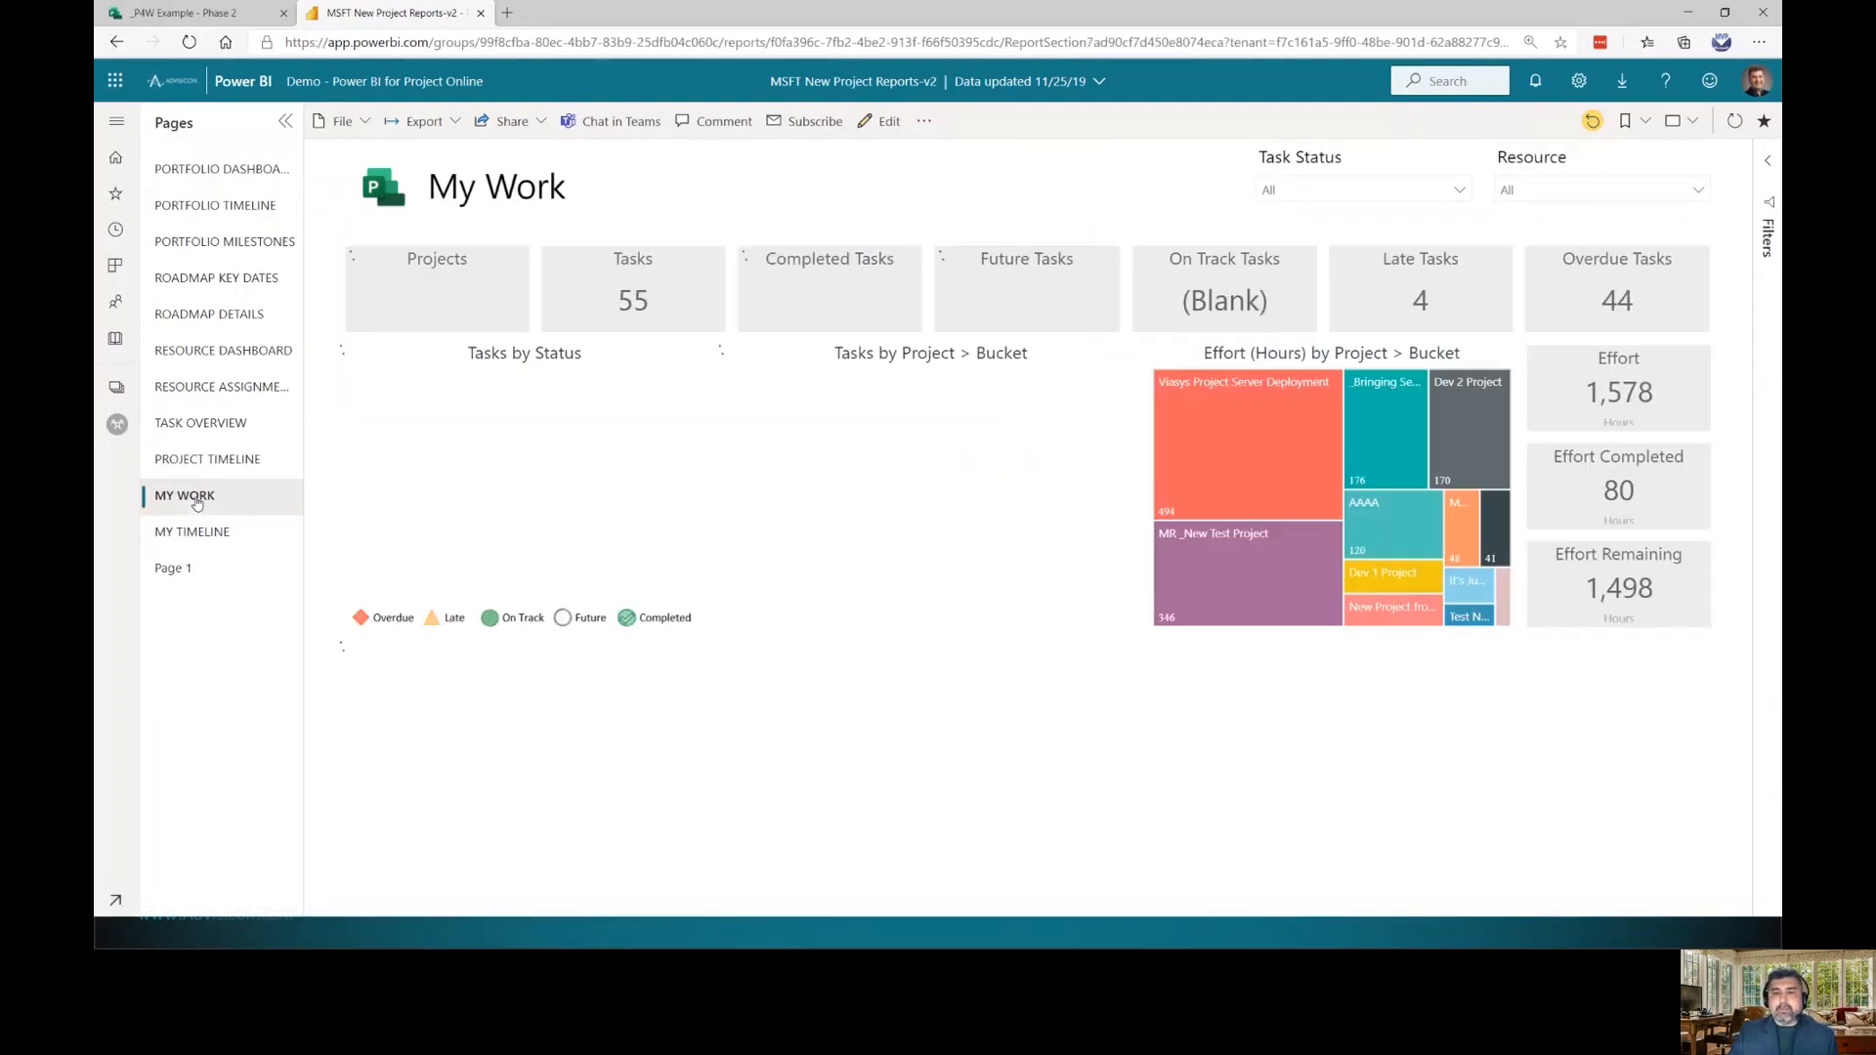
left_click(202, 574)
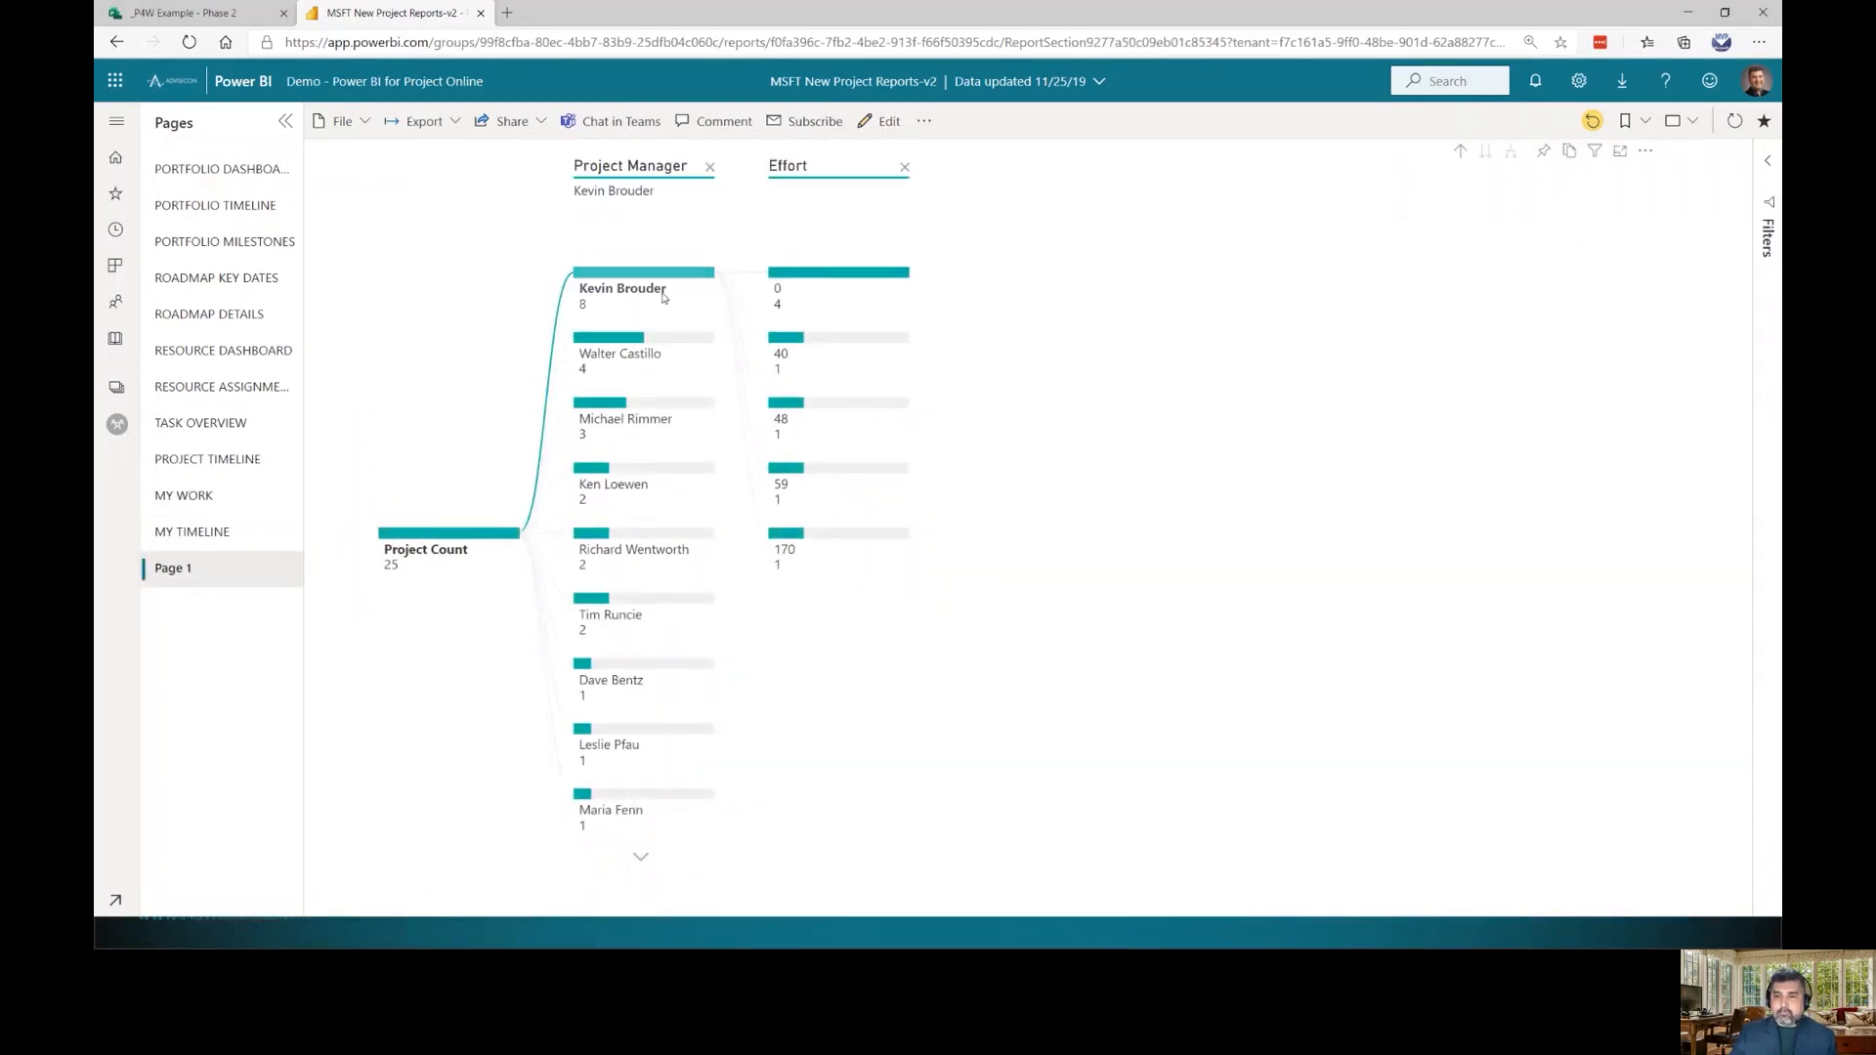
left_click(609, 349)
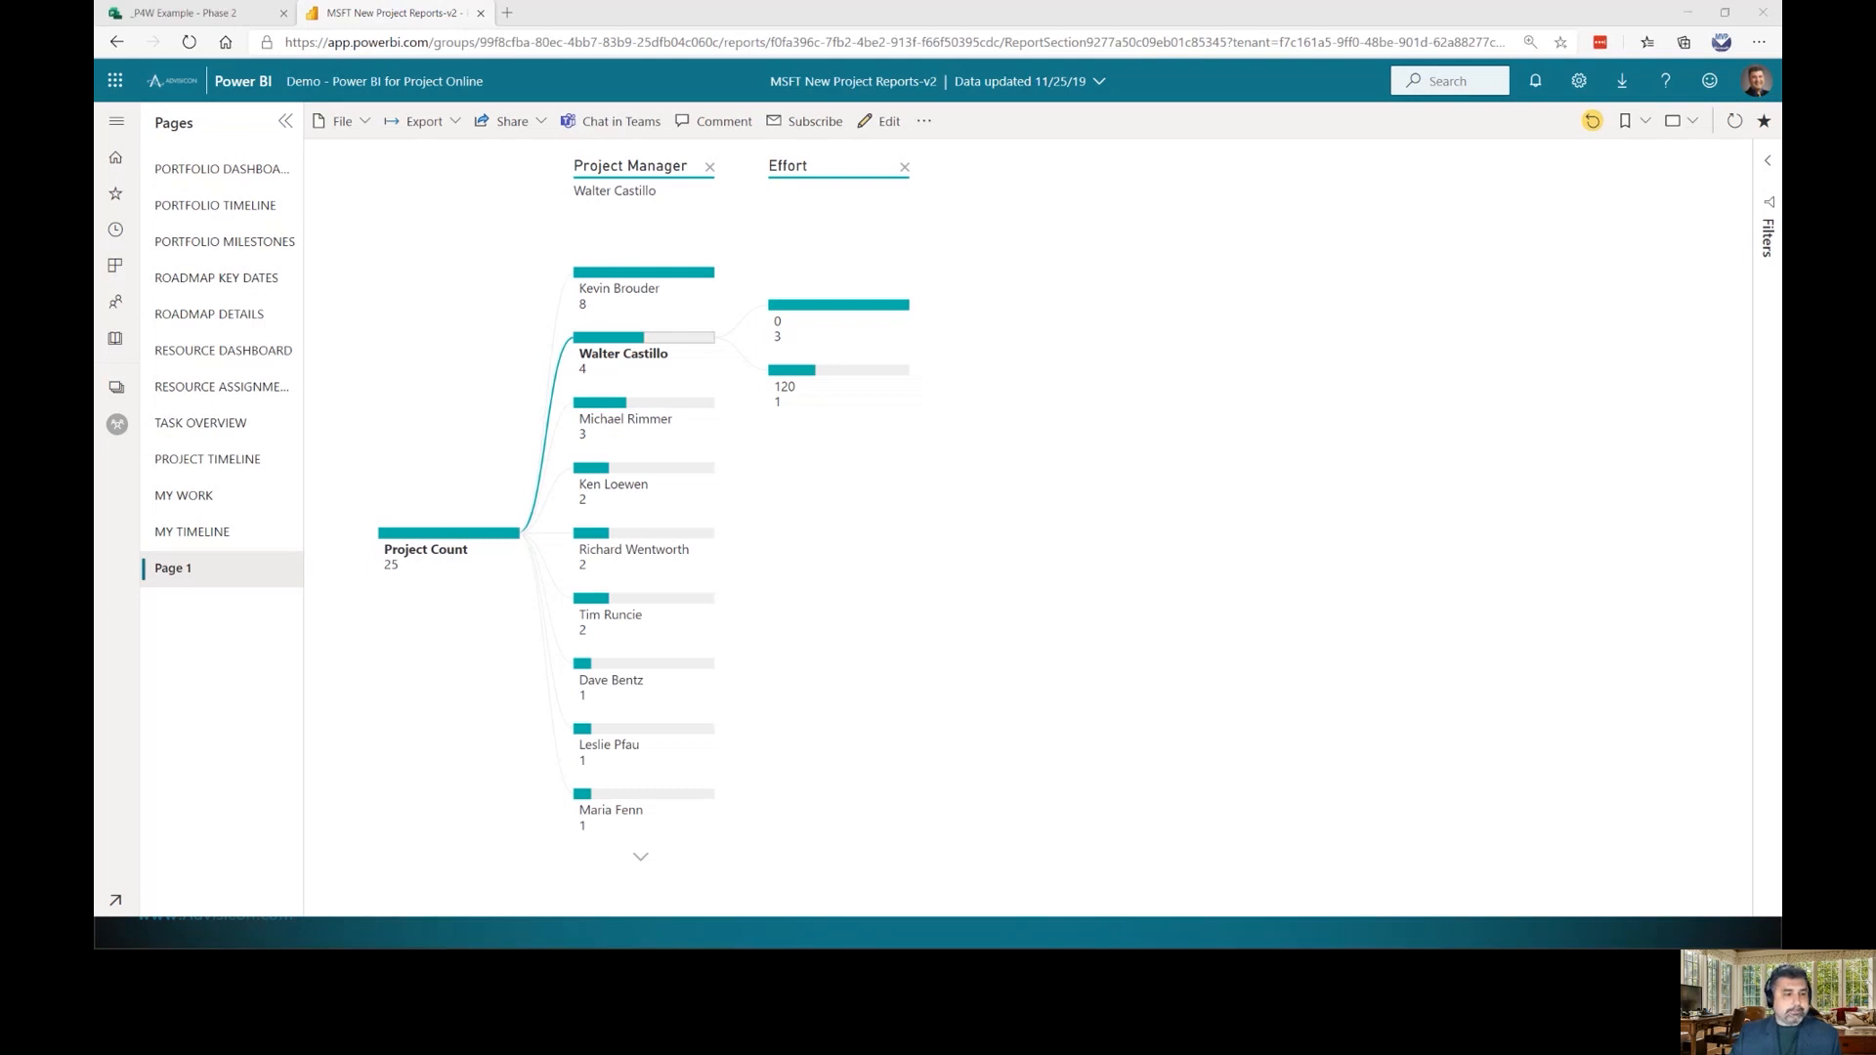
left_click(138, 8)
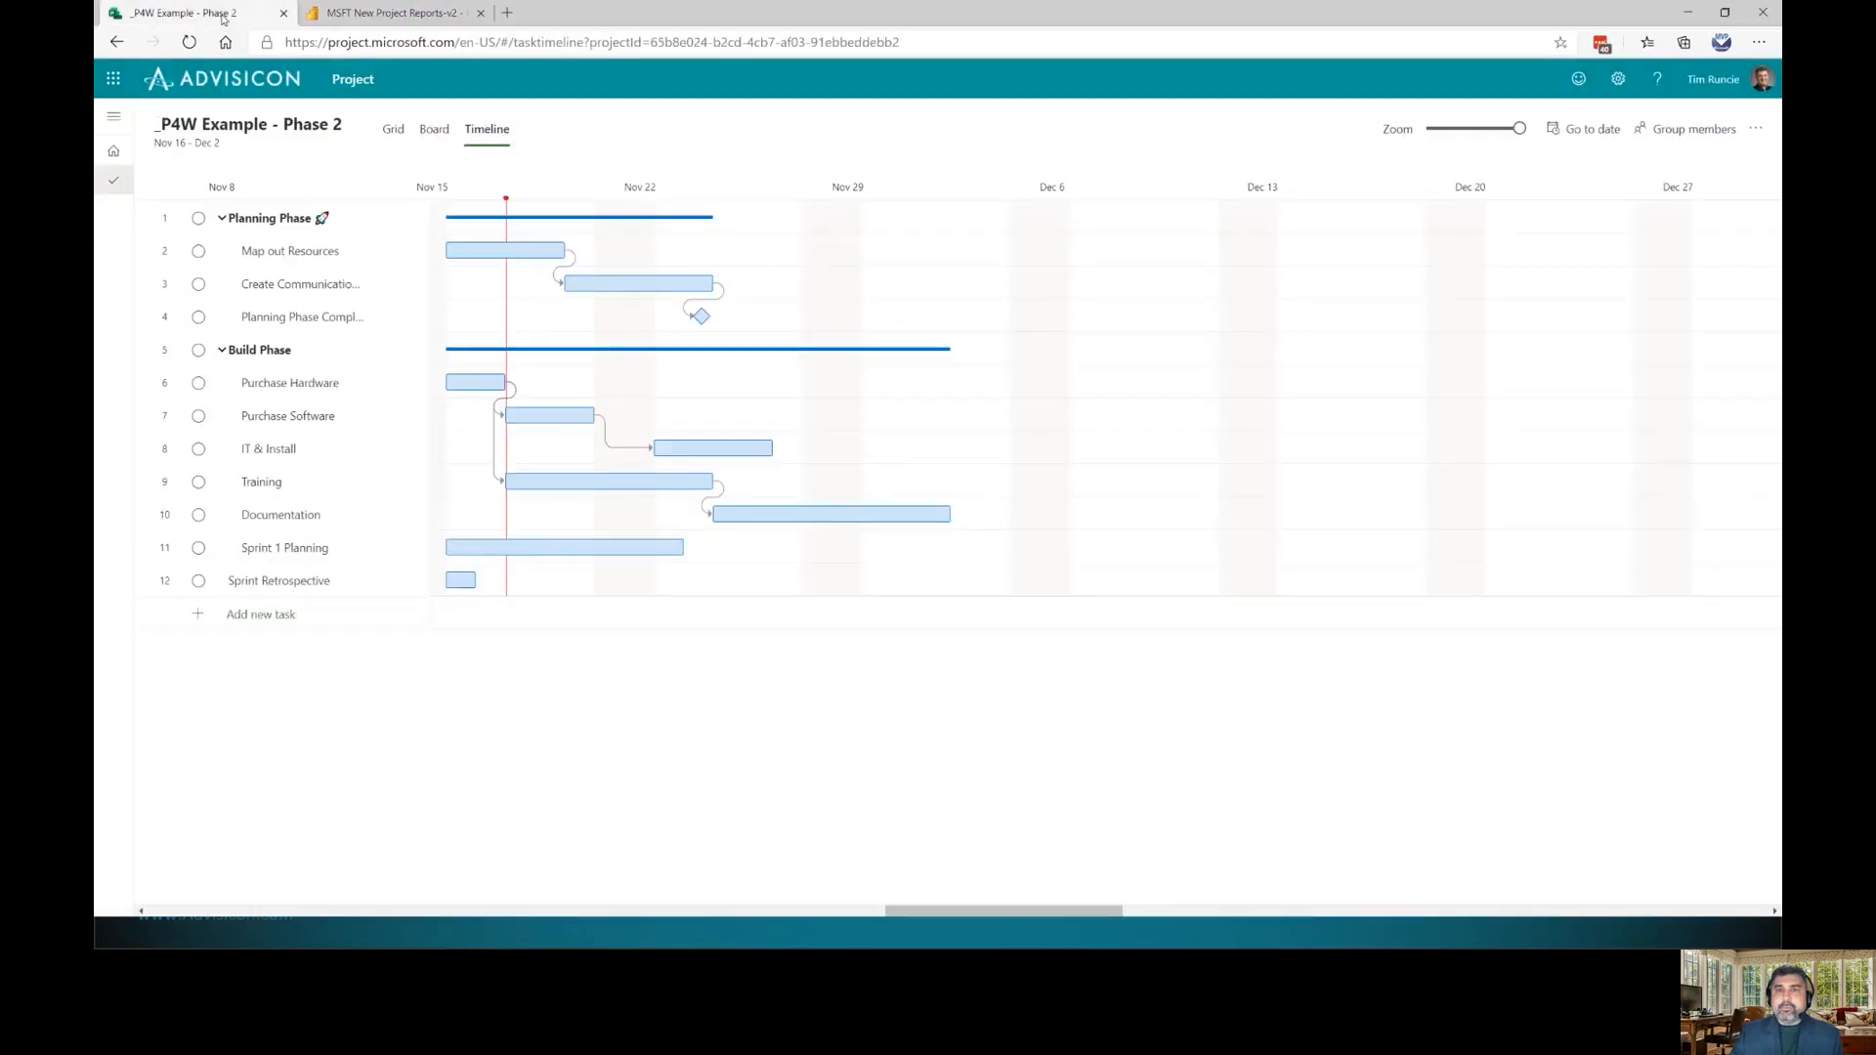
Return to the Project home page and advance the presentation to the 'Demo – Project for the Web' slide
left_click(352, 79)
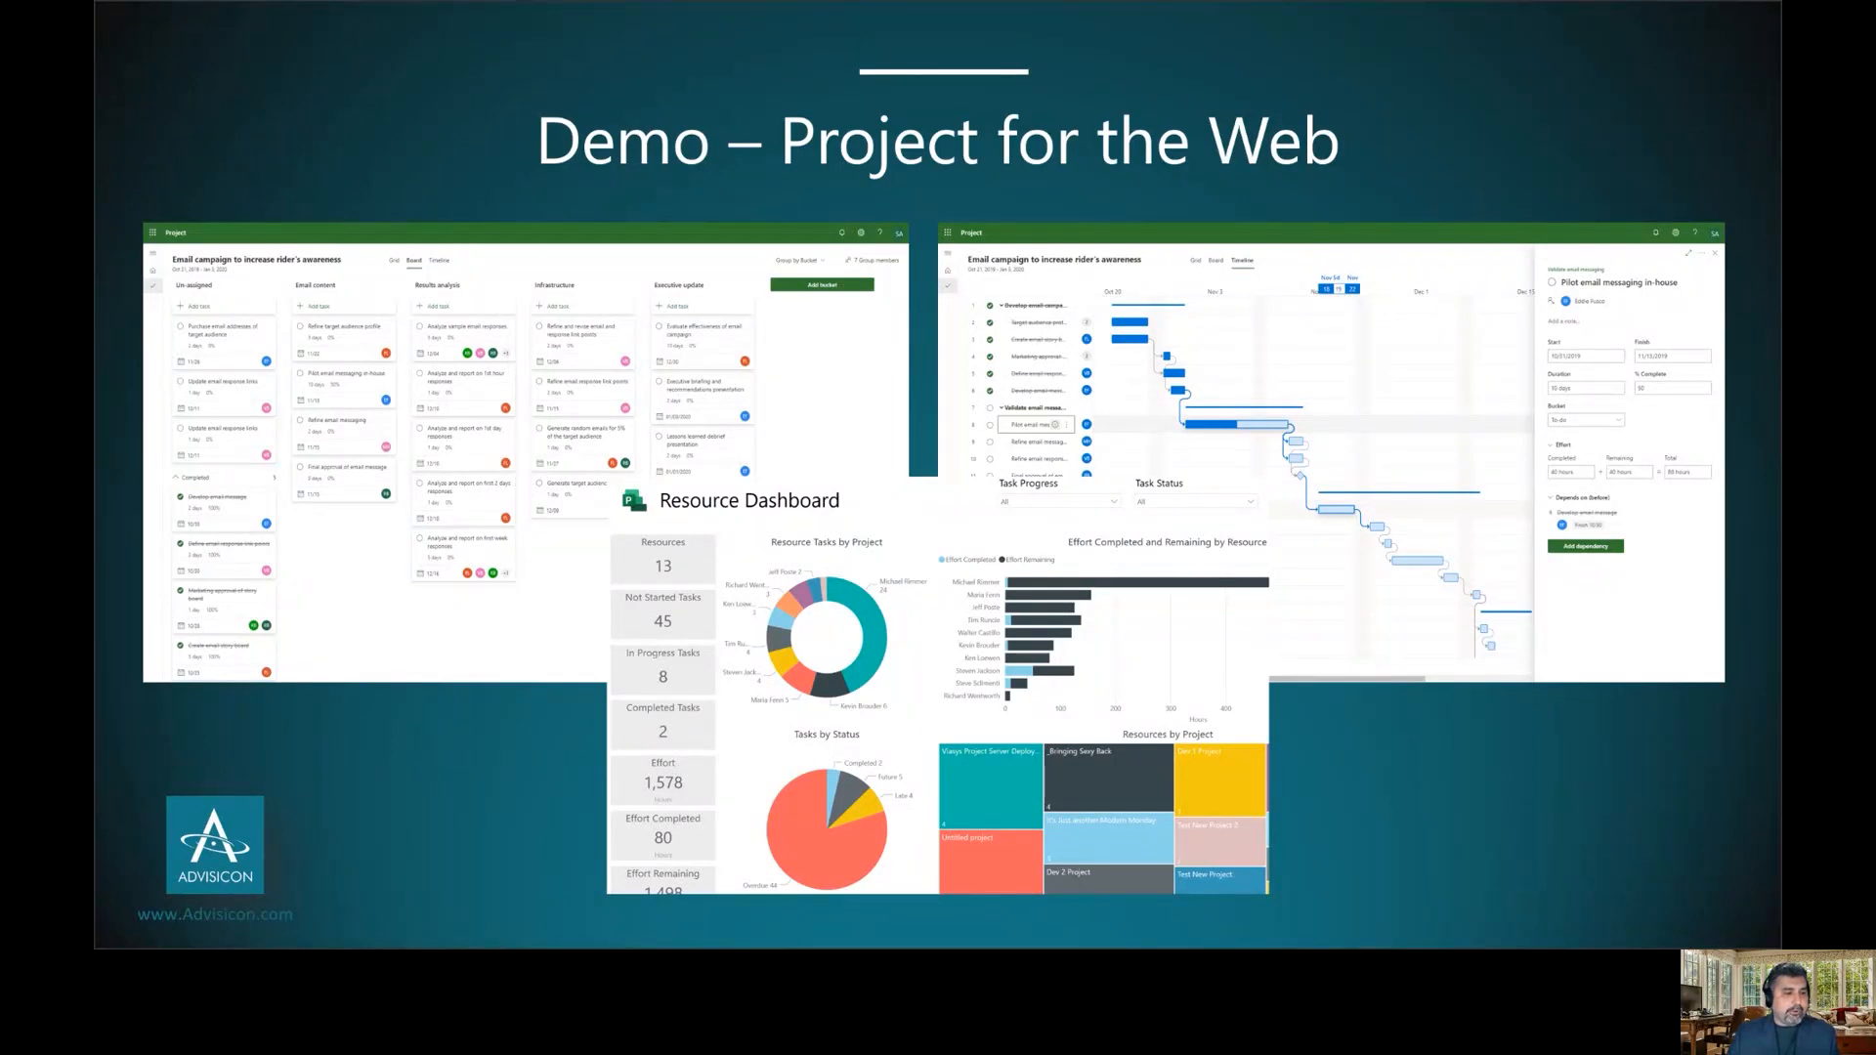
key("Right")
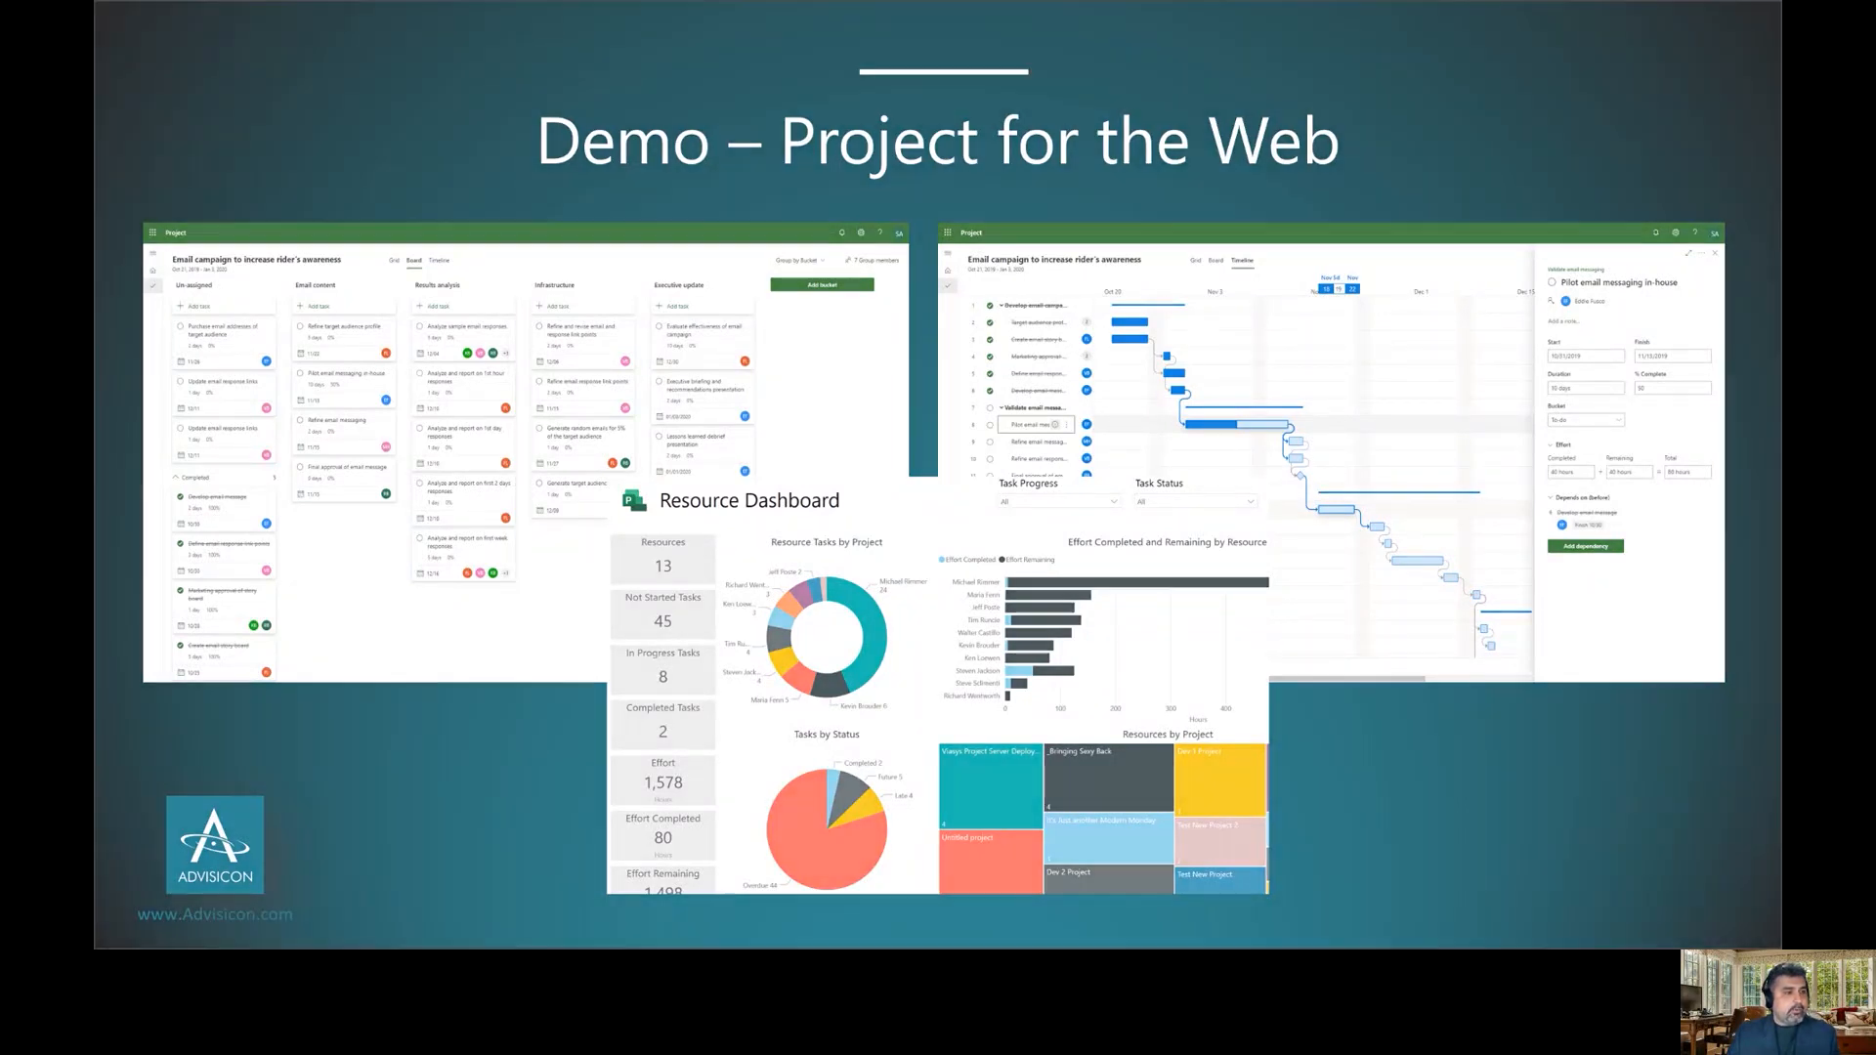